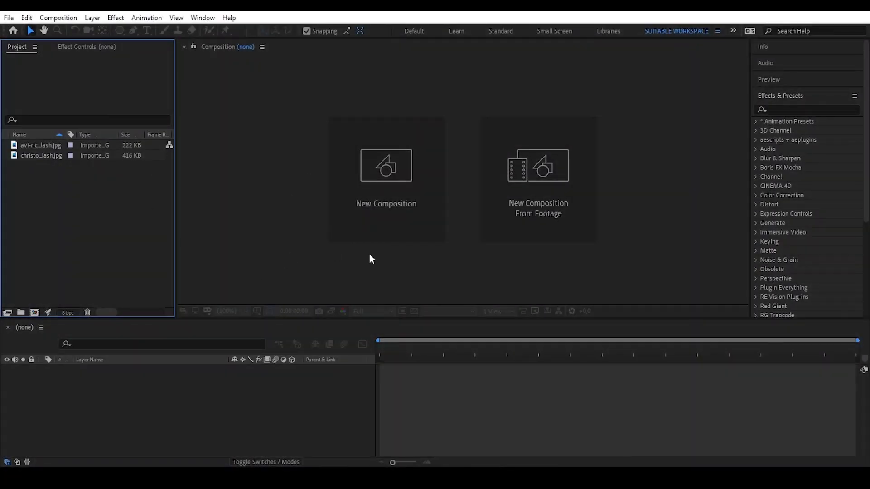
# - Create a 1920×1080 composition named Final_Comp from the HDTV 1080 29.97 preset
pyautogui.click(300, 185)
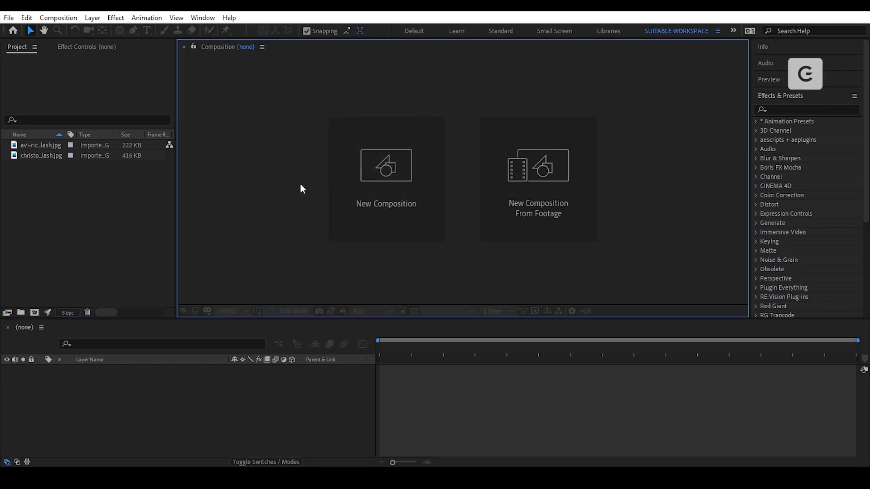
pyautogui.click(394, 171)
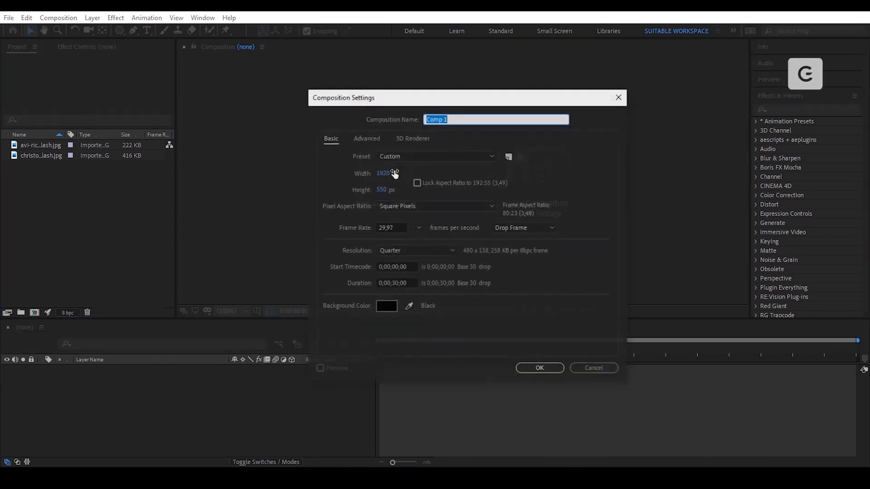
pyautogui.click(438, 156)
pyautogui.scroll(-2, 443, 236)
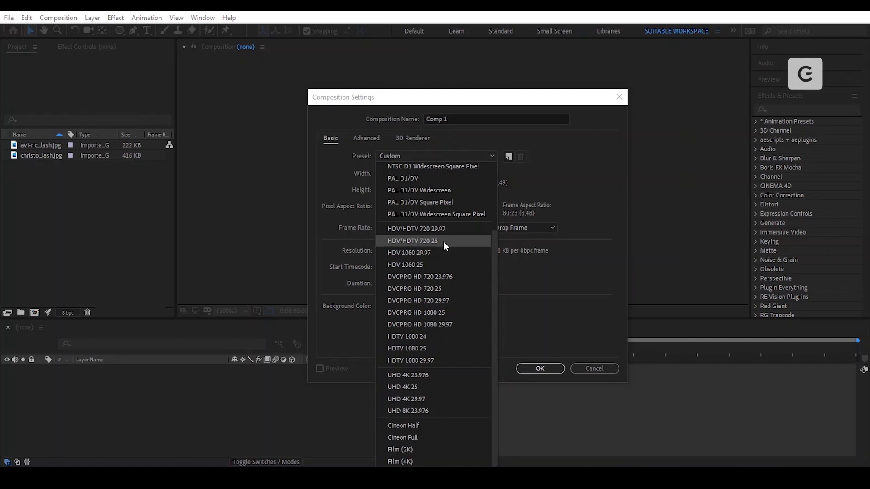
pyautogui.click(436, 359)
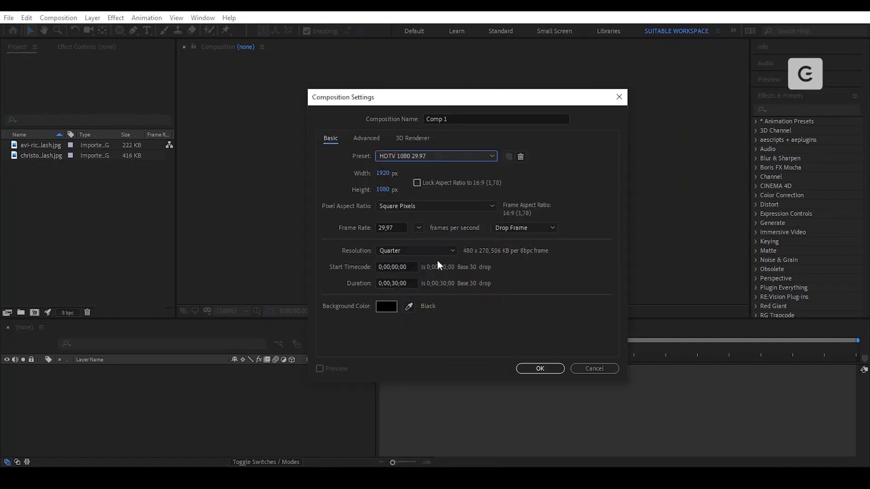
pyautogui.tripleClick(458, 118)
pyautogui.press('BackSpace')
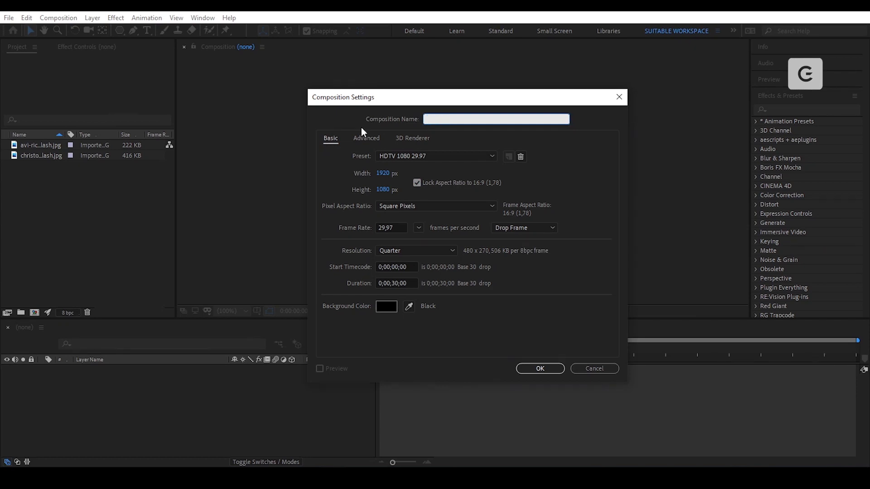
pyautogui.write('Final_Comp')
pyautogui.press('Return')
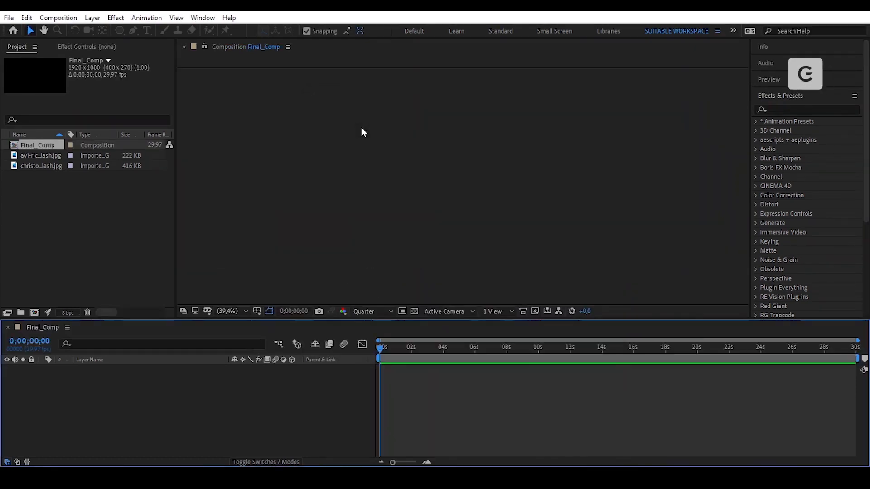
# - Create a second composition named ALL_Lower Thirds
pyautogui.click(54, 226)
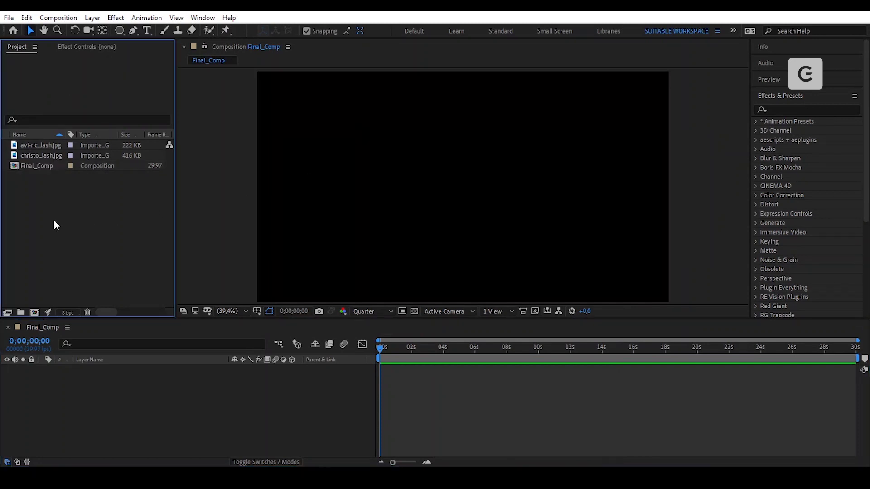
pyautogui.click(34, 313)
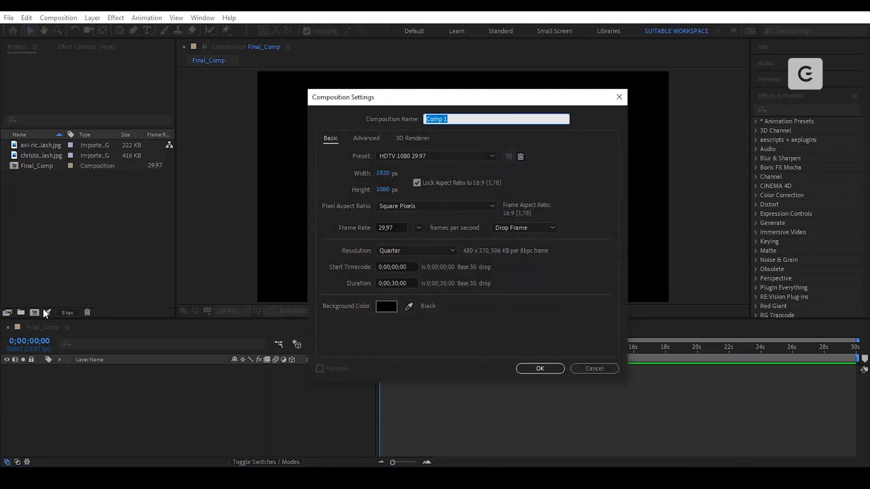
pyautogui.write('ALL_Lower Thirds')
pyautogui.click(540, 369)
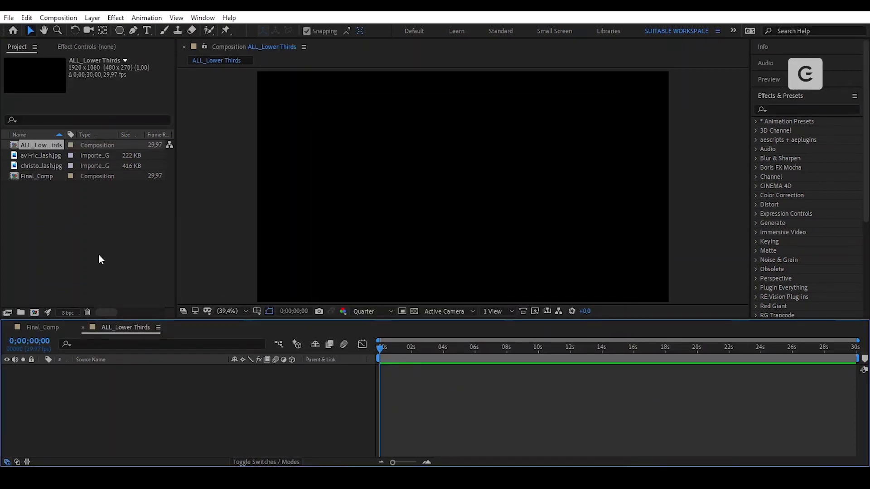
# - Nest ALL_Lower Thirds as a locked layer in Final_Comp, then return to ALL_Lower Thirds
pyautogui.click(45, 328)
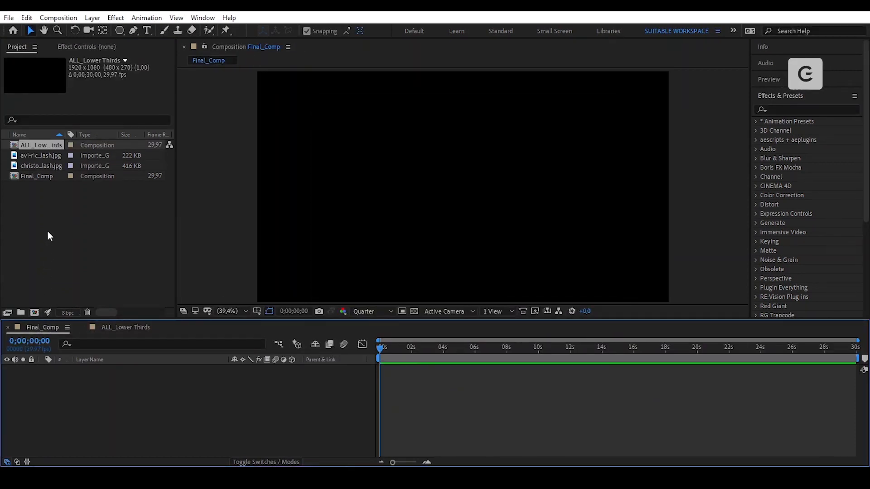
pyautogui.moveTo(41, 147); pyautogui.dragTo(86, 403)
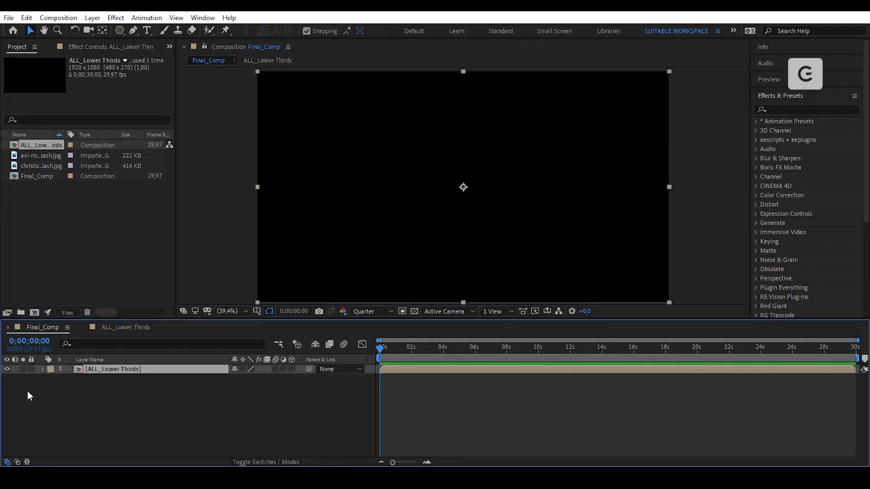
pyautogui.click(31, 368)
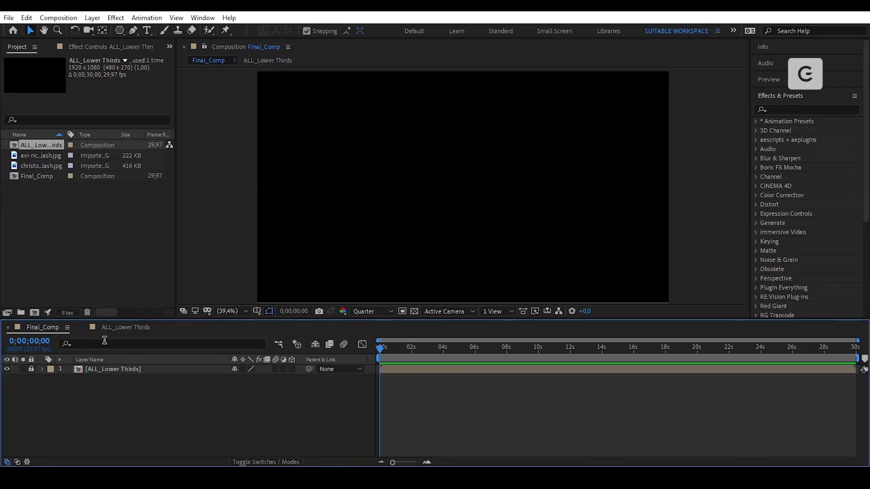
pyautogui.click(113, 328)
pyautogui.click(58, 288)
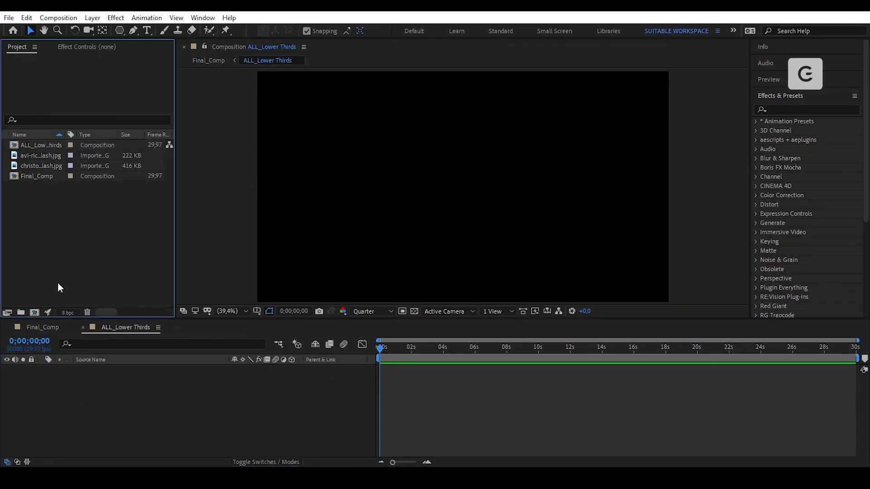
# - Create a 1920×550 composition named Lower_THIRDS 01 with the aspect ratio unlinked
pyautogui.click(35, 312)
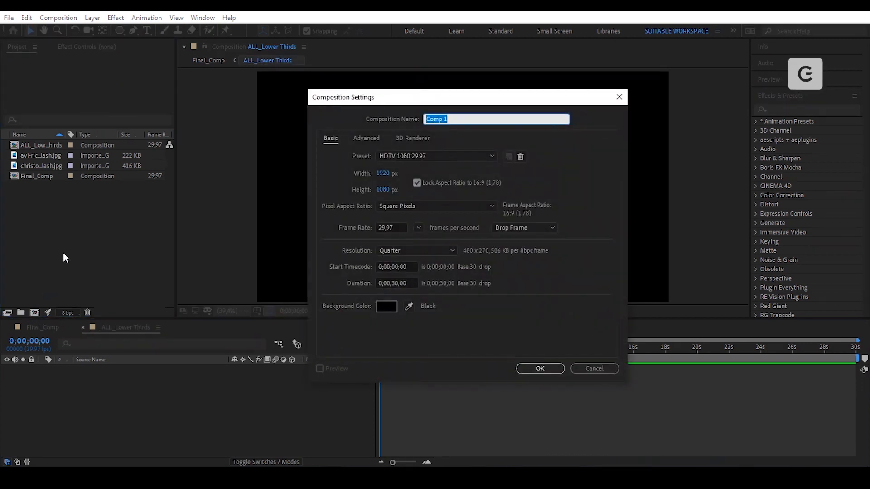
pyautogui.write('Lower_THIRDS')
pyautogui.click(417, 182)
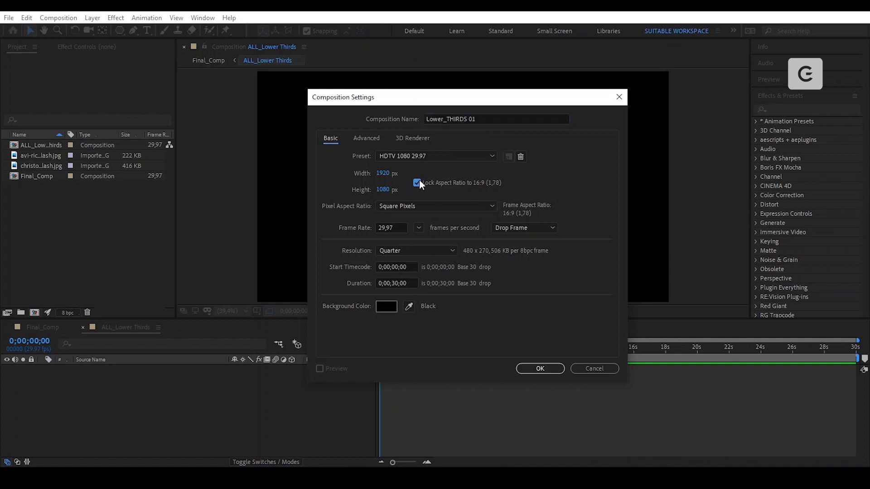
pyautogui.click(385, 190)
pyautogui.write('550')
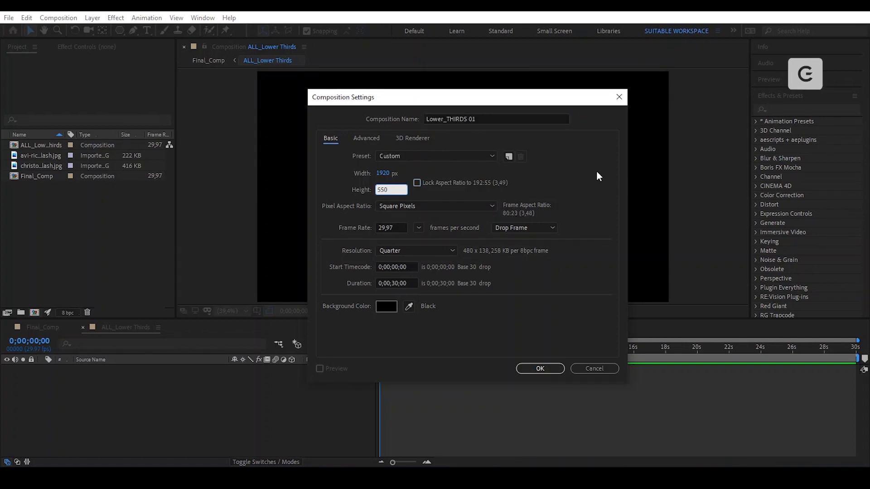
pyautogui.click(591, 175)
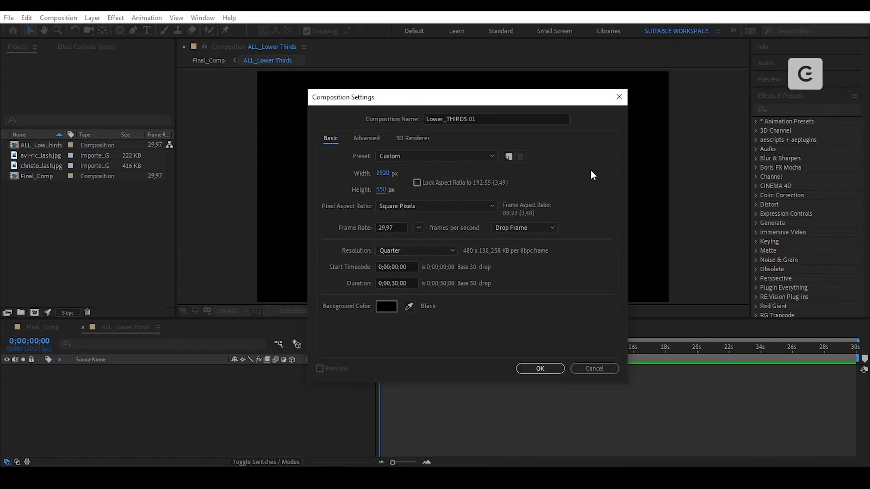
pyautogui.click(527, 370)
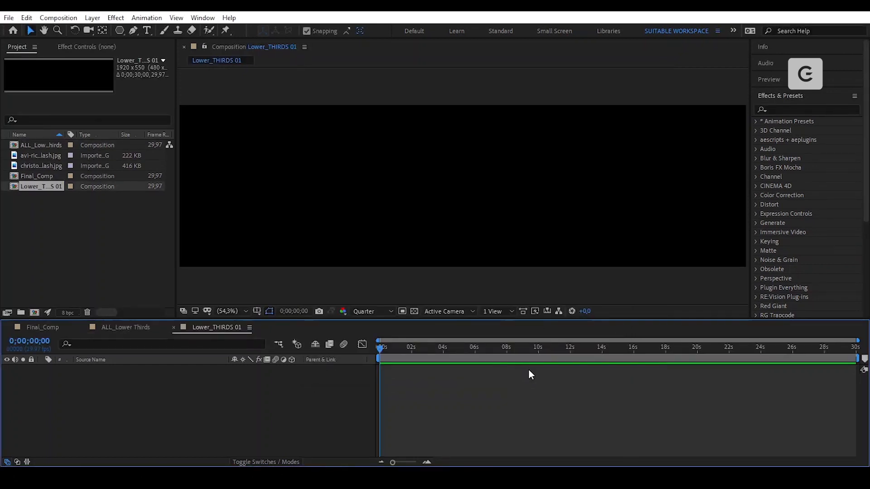
# - Place Lower_THIRDS 01 inside ALL_Lower Thirds and open it for editing
pyautogui.click(141, 328)
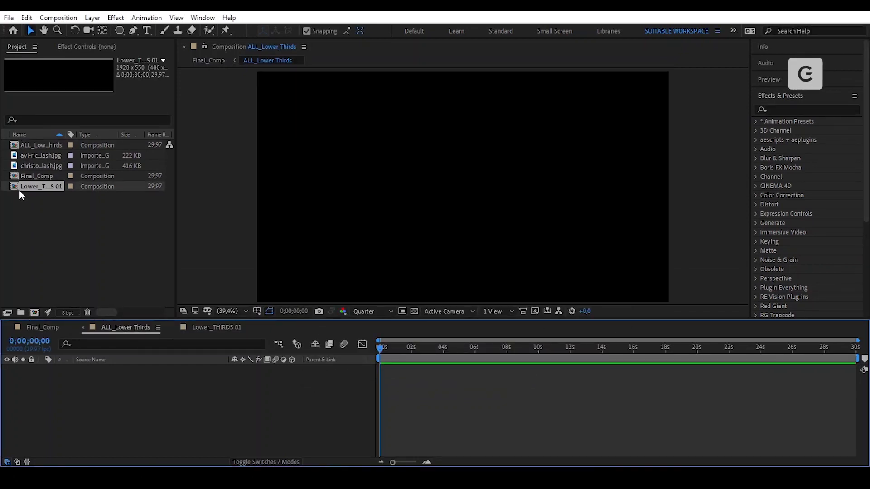
pyautogui.moveTo(13, 184); pyautogui.dragTo(61, 387)
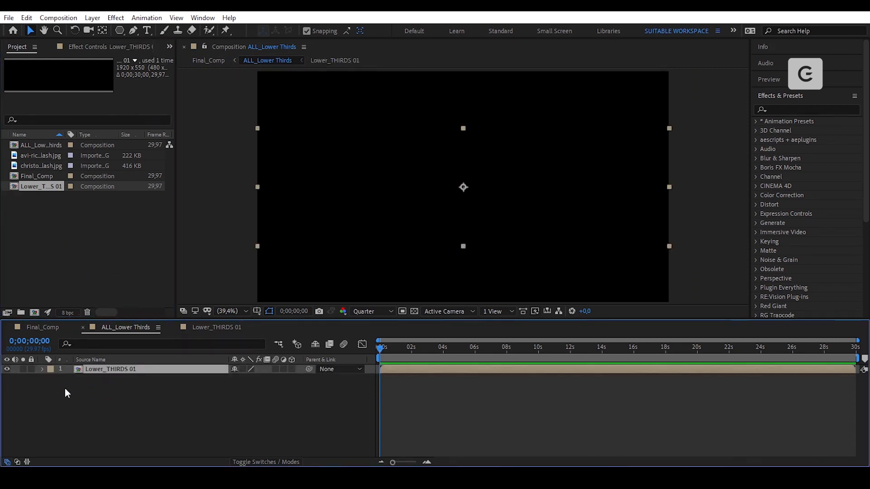
pyautogui.click(205, 328)
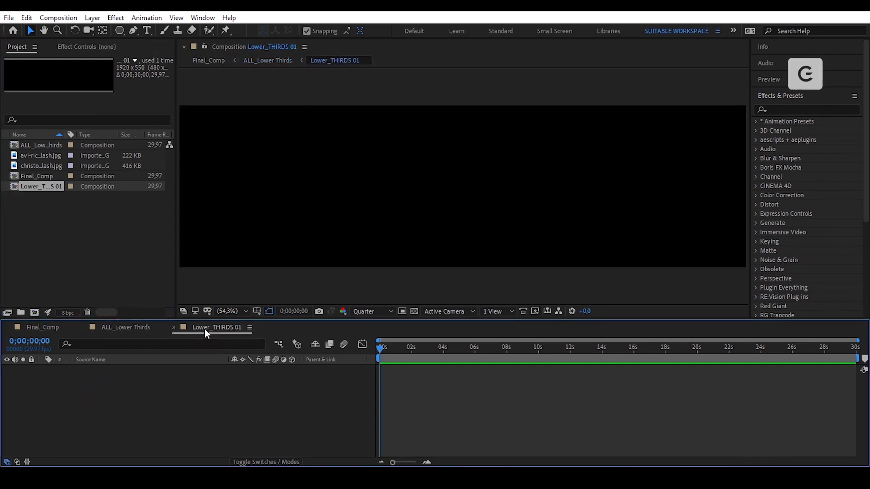
# - Show safe guides, add a full-composition rectangle shape layer and name it Black_BG
pyautogui.click(257, 311)
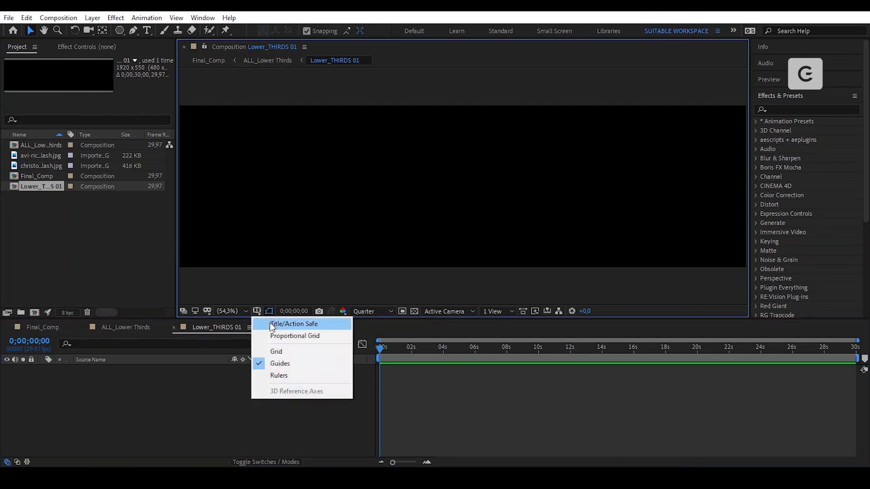
pyautogui.click(272, 325)
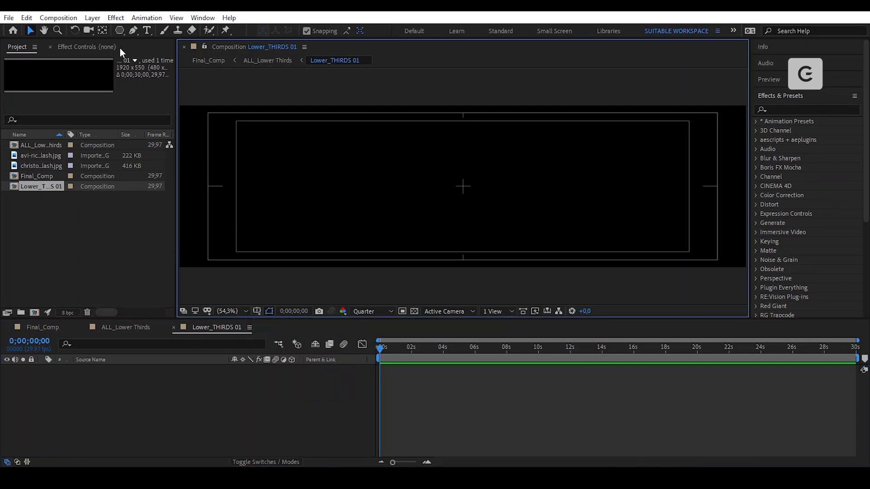
pyautogui.click(117, 32)
pyautogui.click(150, 30)
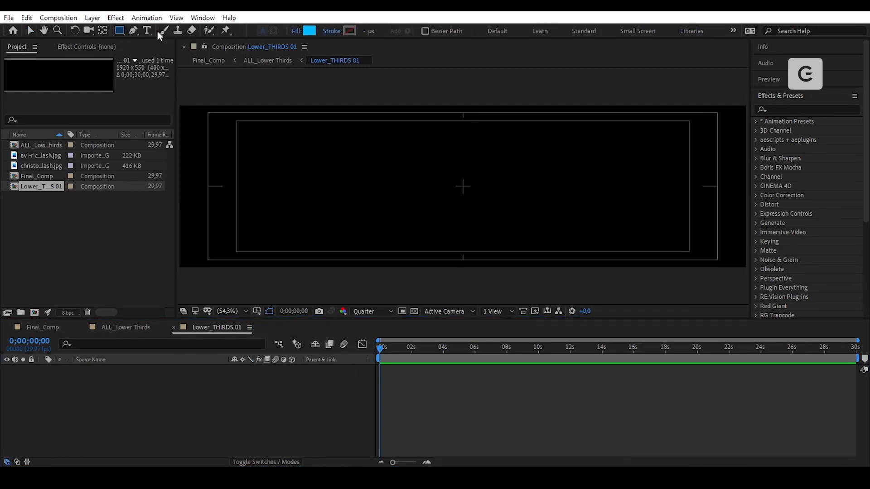
pyautogui.doubleClick(118, 31)
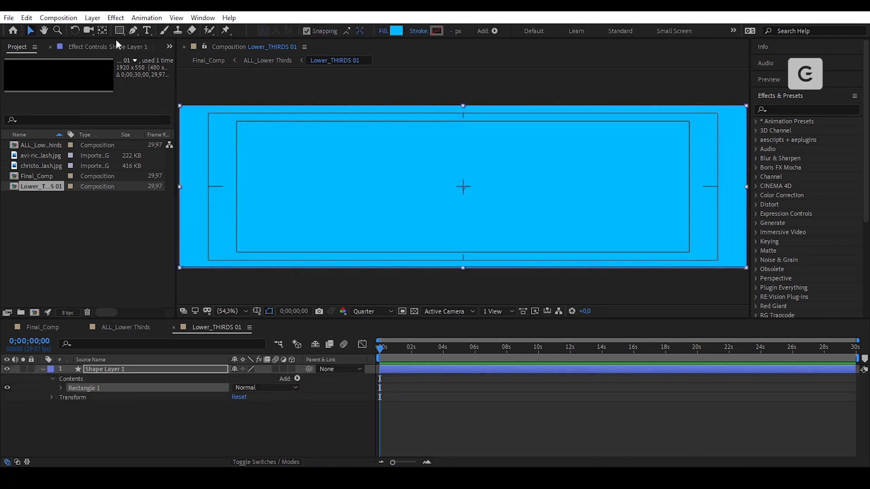
pyautogui.click(140, 369)
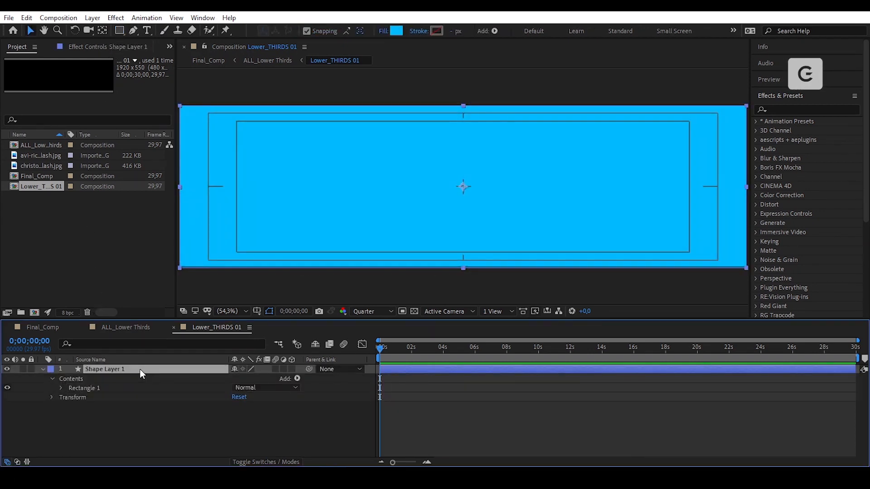
pyautogui.press('Return')
pyautogui.write('Black_BG')
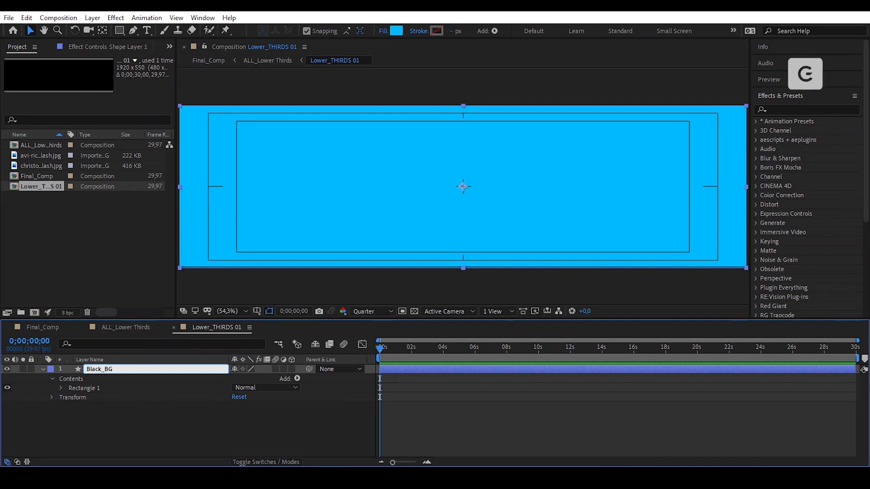
pyautogui.press('Return')
# - Add Round Corners to the rectangle with a radius of 30
pyautogui.click(297, 378)
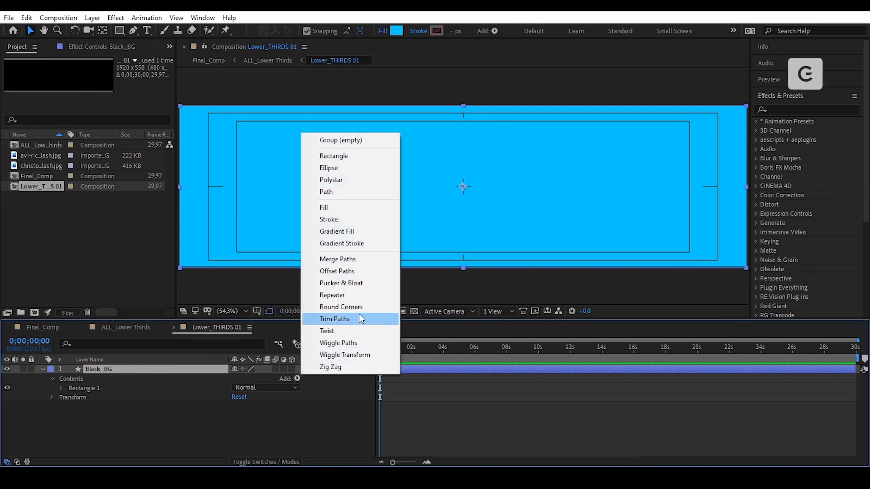
pyautogui.click(359, 309)
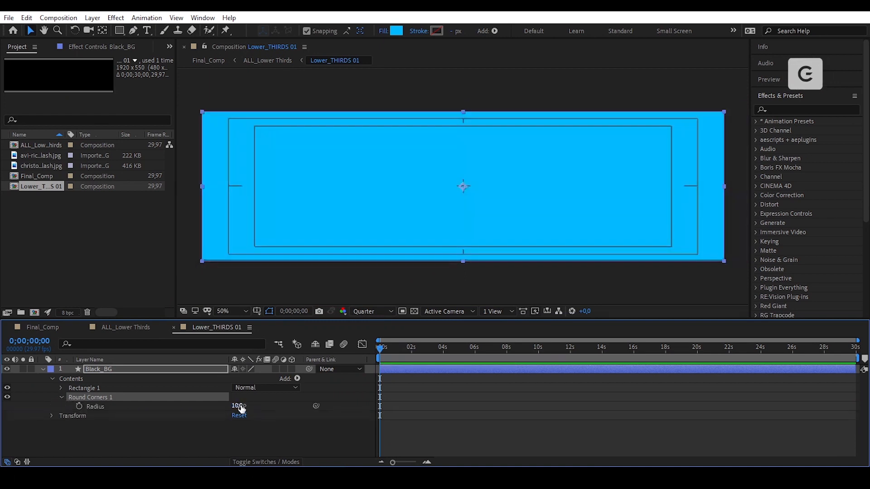
pyautogui.click(239, 407)
pyautogui.write('30')
pyautogui.press('Return')
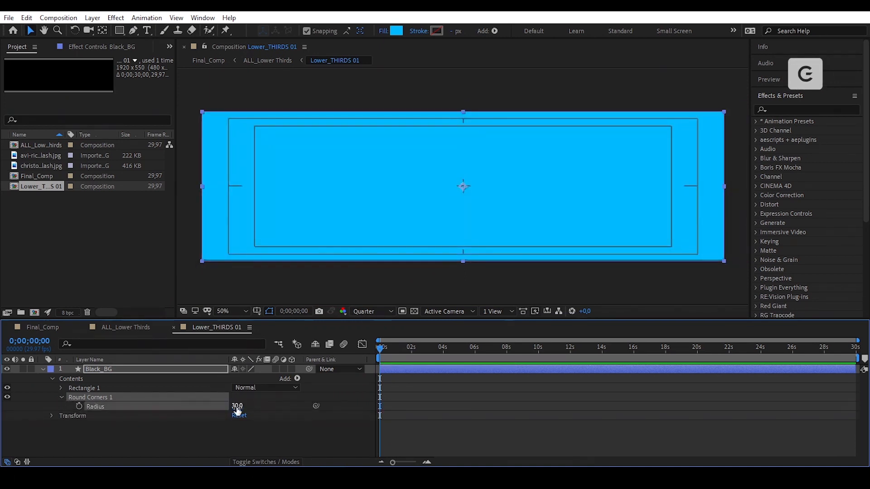
# - Scale the Black_BG layer down to 90%
pyautogui.click(170, 365)
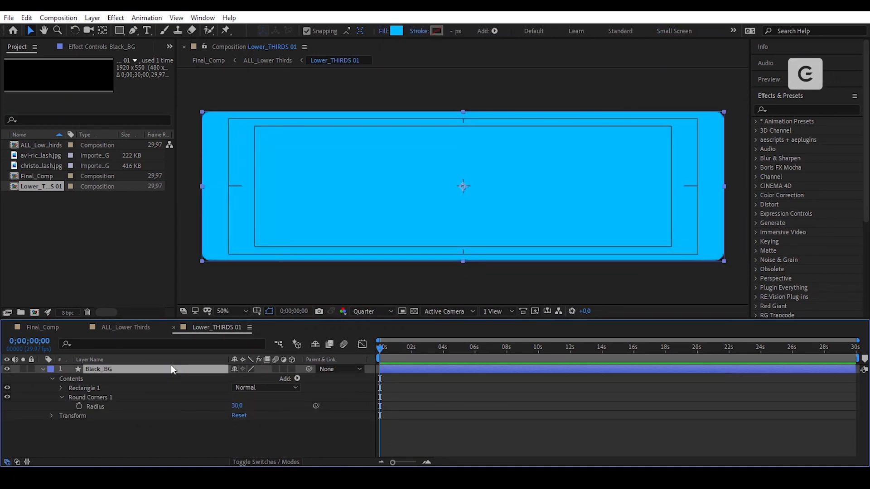
pyautogui.press('s')
pyautogui.click(248, 378)
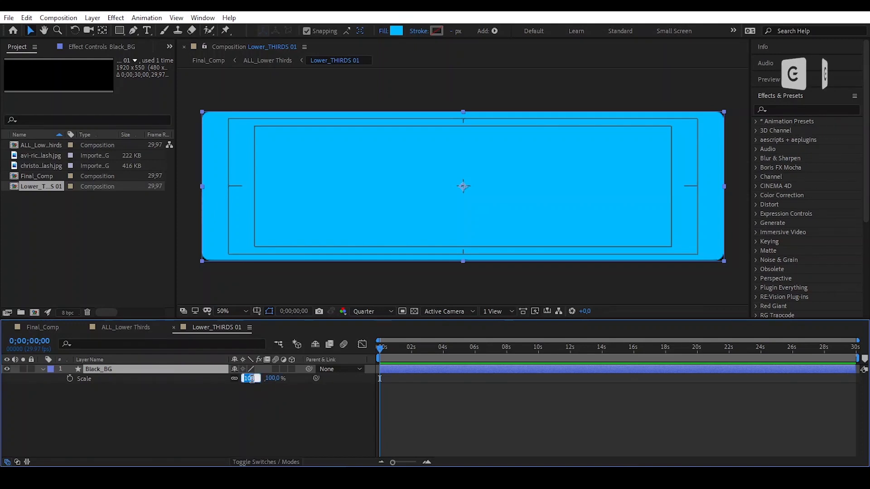
pyautogui.write('90')
pyautogui.press('Return')
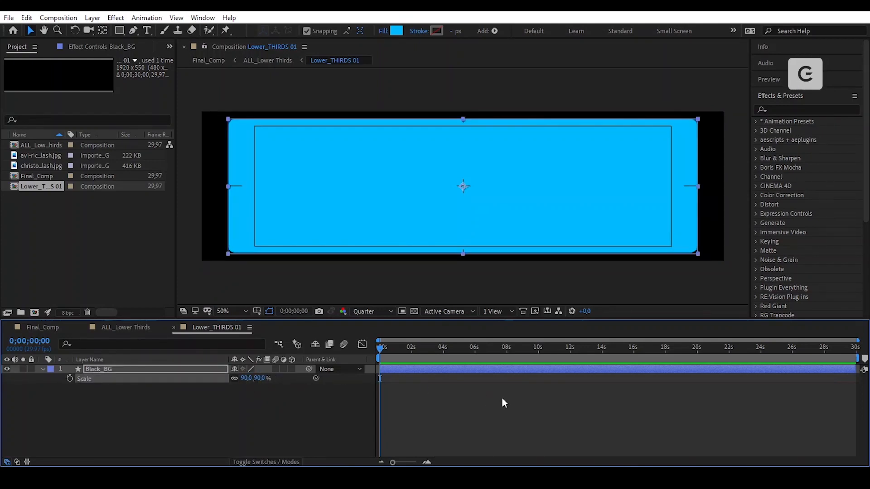
pyautogui.click(503, 407)
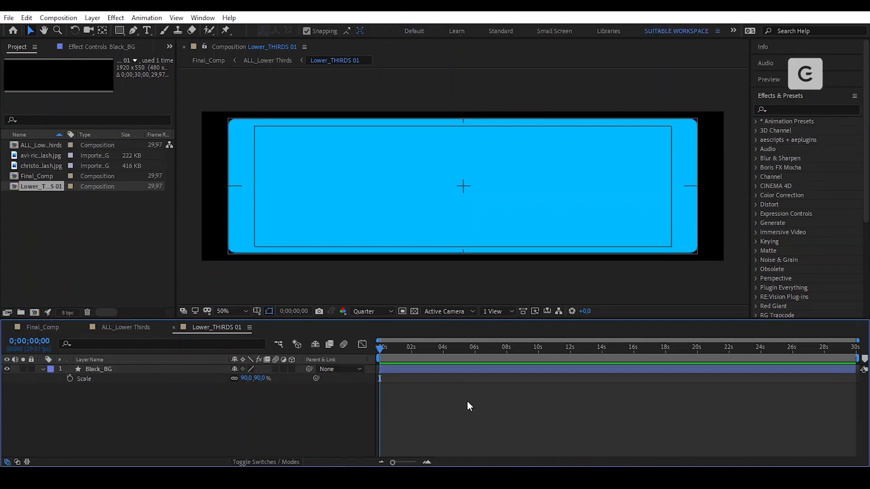
pyautogui.click(142, 368)
# - Apply a Fill effect to Black_BG with the near-black colour 121212
pyautogui.click(102, 46)
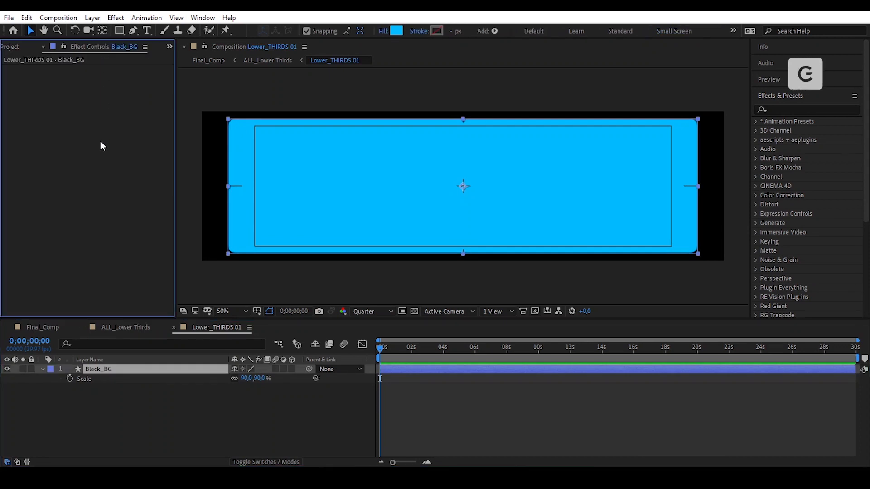
pyautogui.hotkey('ctrl', 'space')
pyautogui.write('fill')
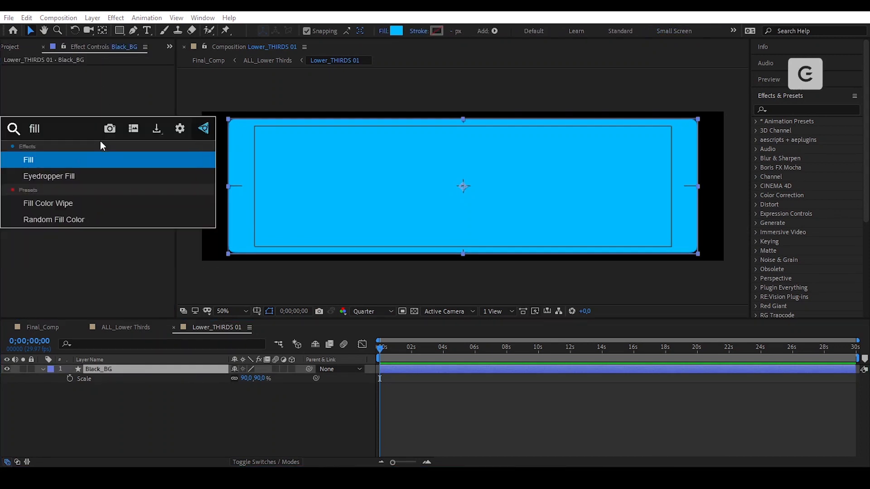
pyautogui.press('Return')
pyautogui.click(102, 97)
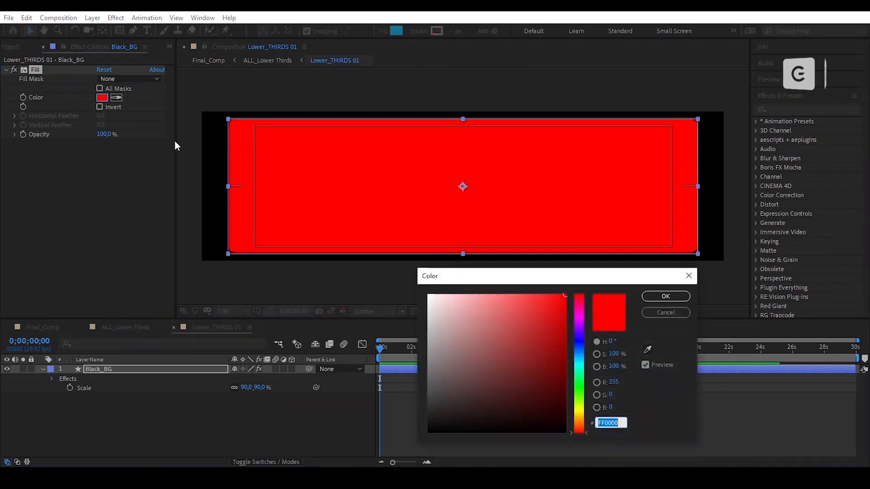
pyautogui.moveTo(424, 423); pyautogui.dragTo(425, 423)
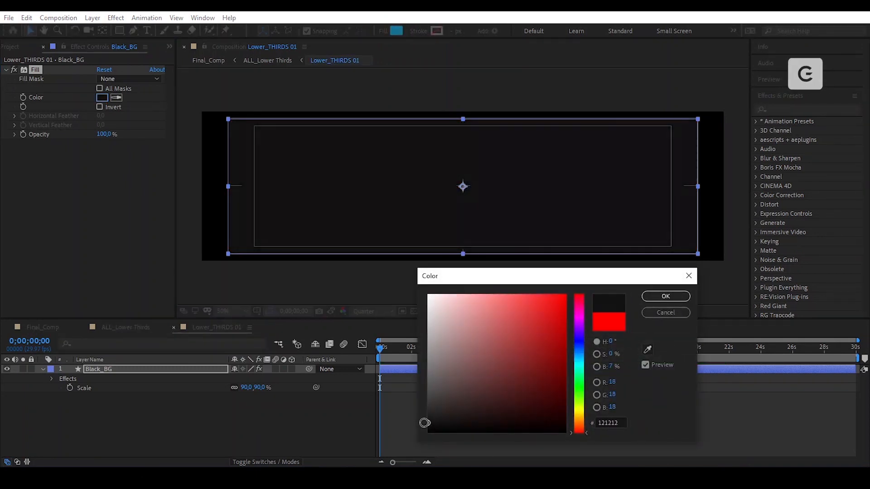
pyautogui.click(661, 296)
pyautogui.click(51, 184)
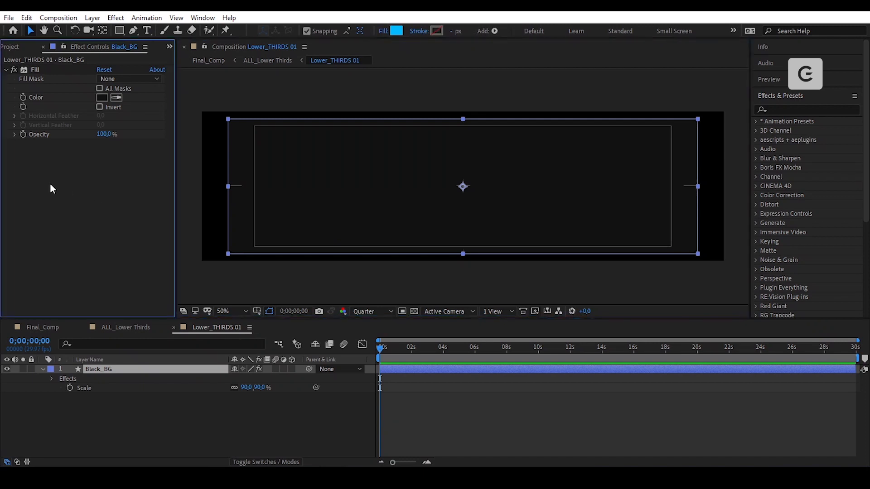
# - Add Venetian Blinds with 5% Transition Completion and a 35° direction
pyautogui.hotkey('ctrl', 'space')
pyautogui.write('venetian')
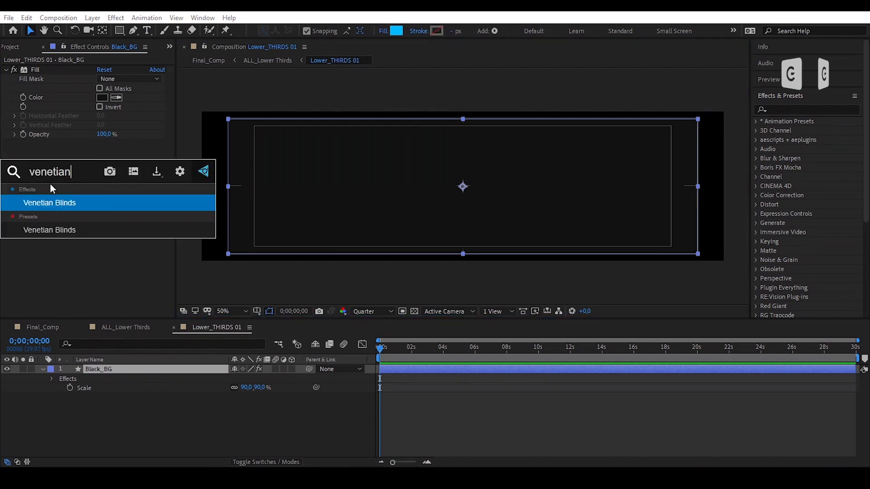
pyautogui.click(92, 202)
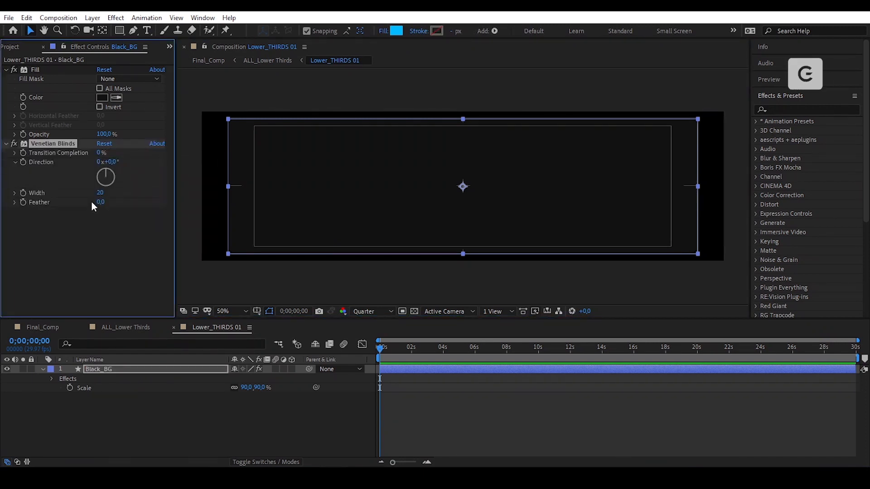
pyautogui.press('.')
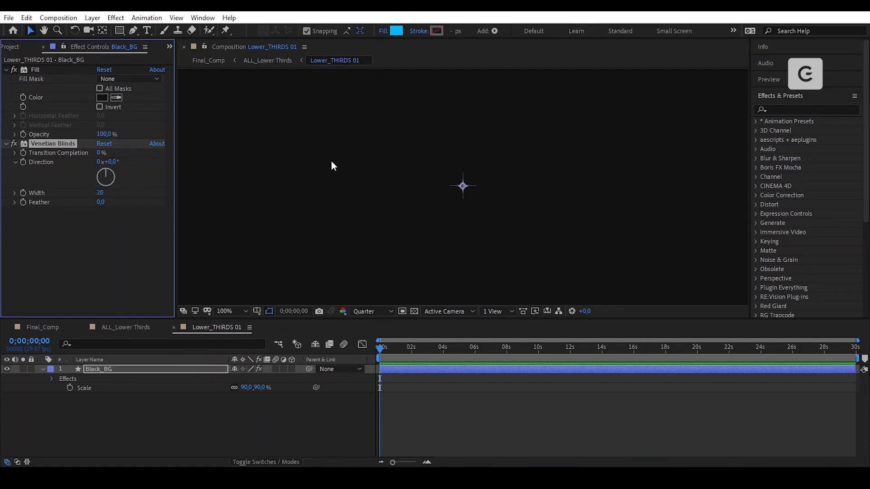
pyautogui.click(100, 153)
pyautogui.write('5')
pyautogui.press('Return')
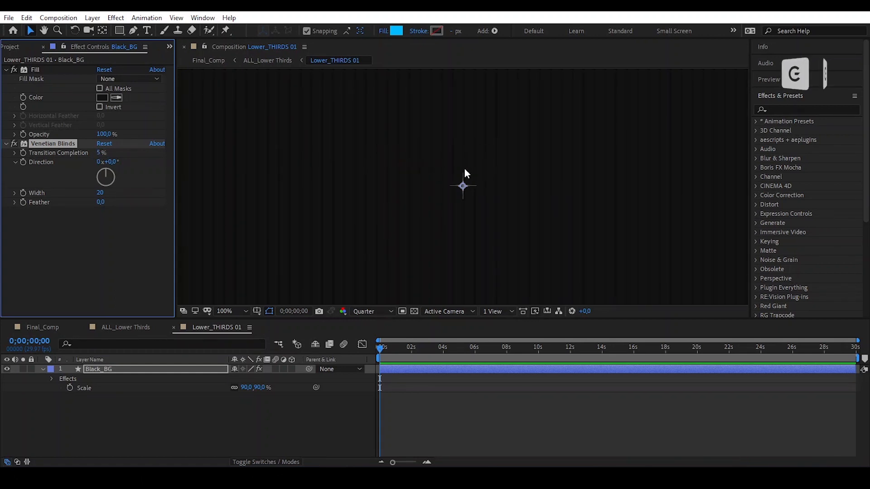
pyautogui.click(112, 162)
pyautogui.write('35')
pyautogui.press('Return')
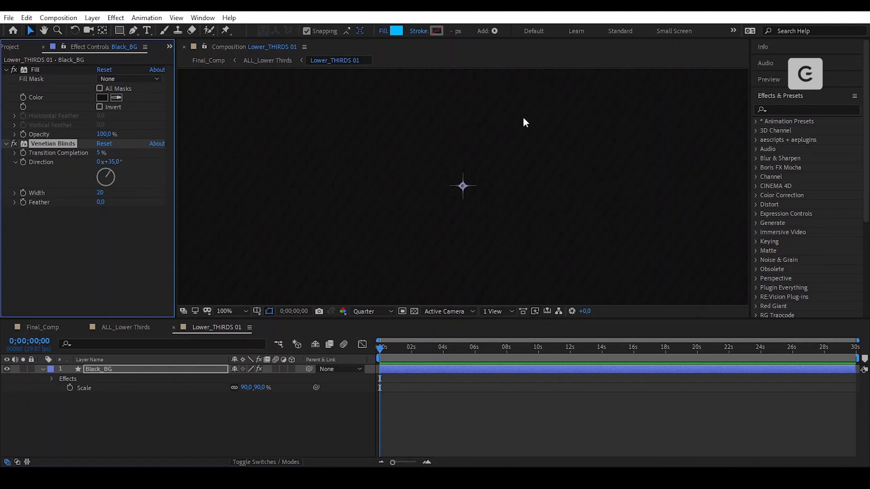
# - Collapse the Black_BG layer's properties and lock the layer
pyautogui.scroll(-1, 477, 179)
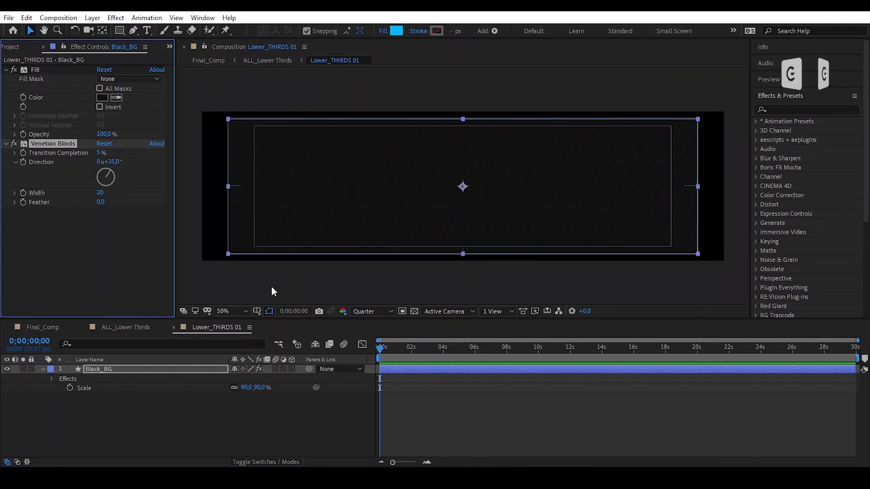
pyautogui.click(136, 417)
pyautogui.click(117, 369)
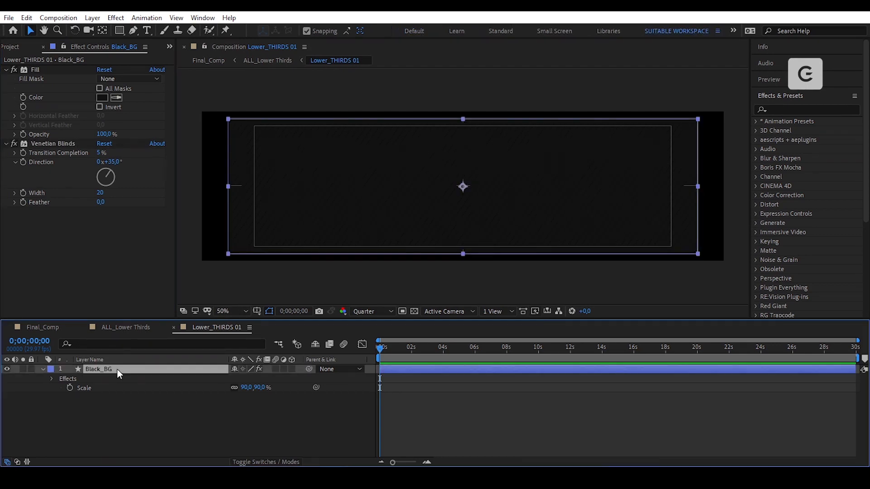
pyautogui.click(42, 368)
pyautogui.click(31, 369)
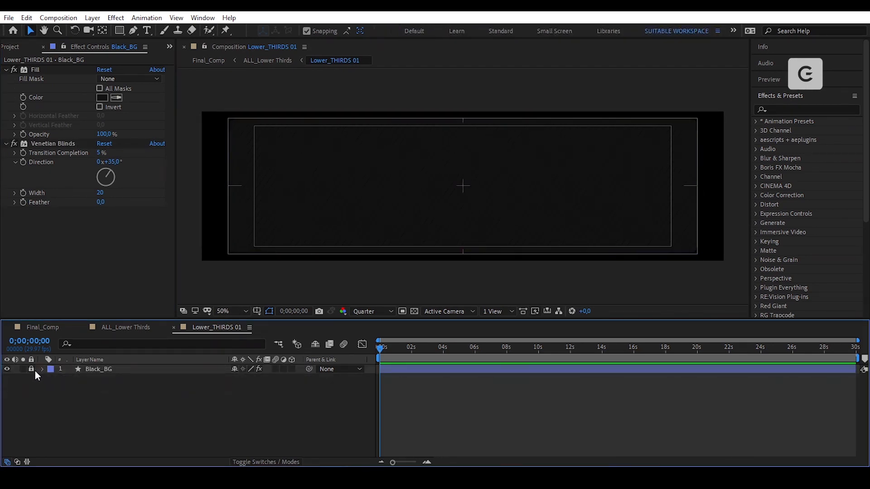
pyautogui.click(121, 31)
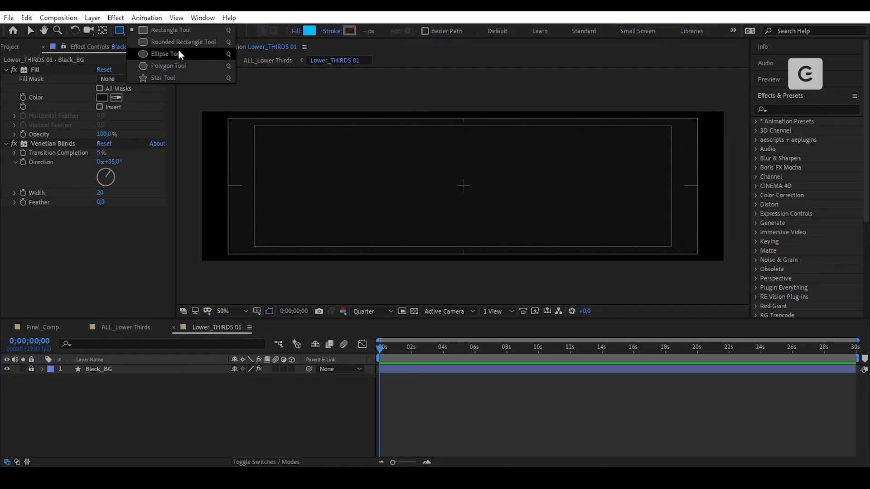
# - Draw an upright three-sided polygon at the composition centre and shift it down slightly
pyautogui.click(180, 67)
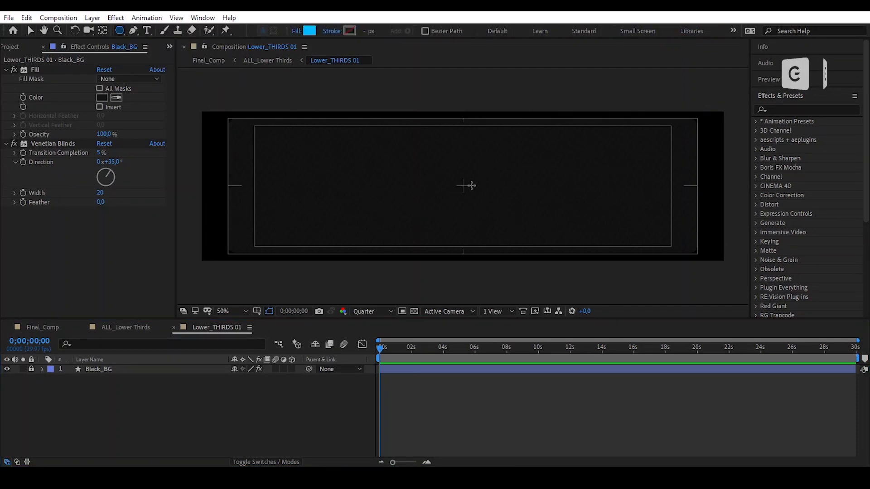
pyautogui.moveTo(461, 186)
pyautogui.mouseDown()
pyautogui.moveTo(498, 236)
pyautogui.moveTo(484, 210)
pyautogui.moveTo(510, 235)
pyautogui.moveTo(542, 242)
pyautogui.mouseUp()
pyautogui.press('Up')
pyautogui.press('Down')
pyautogui.press('Down')
pyautogui.press('Down')
pyautogui.press('shift')
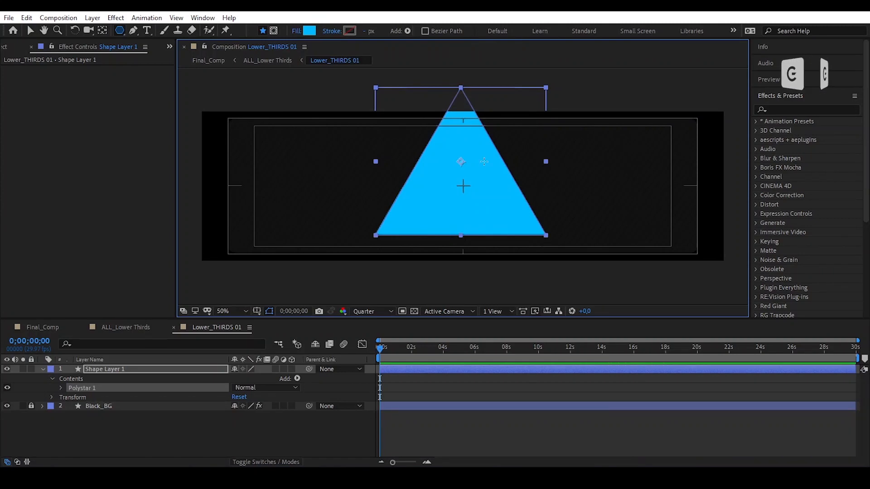
pyautogui.press('v')
pyautogui.moveTo(483, 156); pyautogui.dragTo(481, 170)
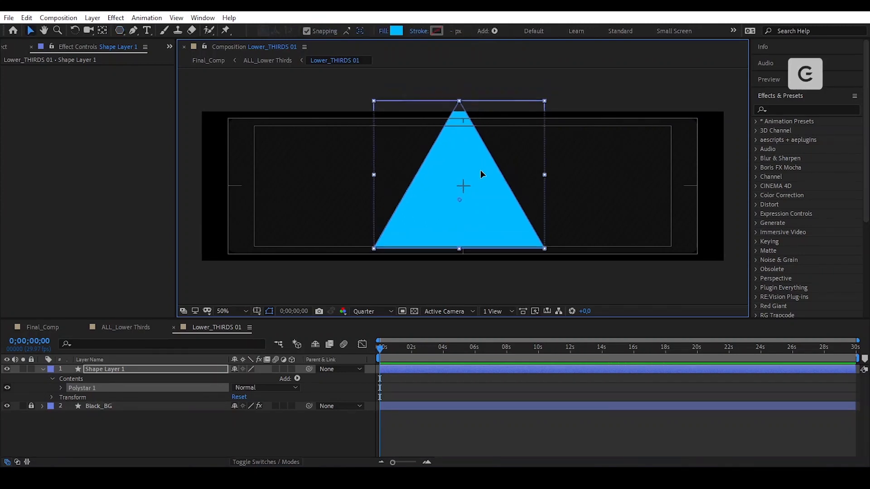
# - With snapping off, move the triangle left until it overhangs the box's left edge
pyautogui.click(104, 31)
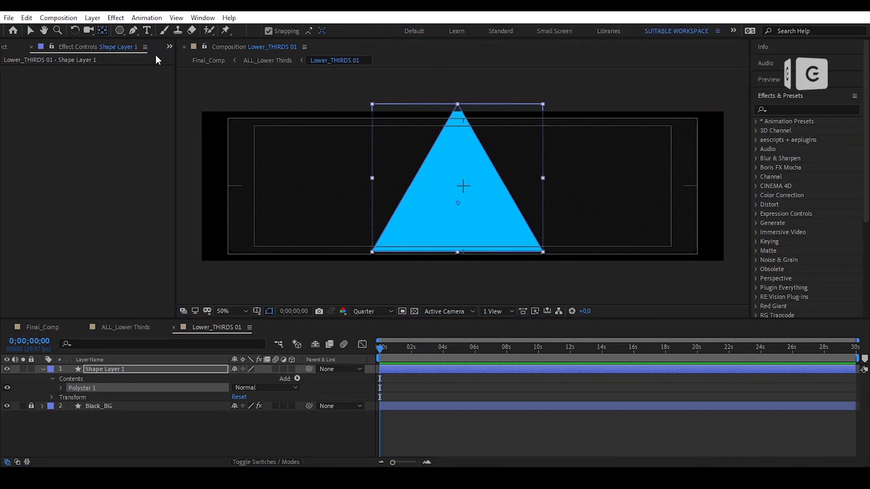
pyautogui.press('v')
pyautogui.click(600, 193)
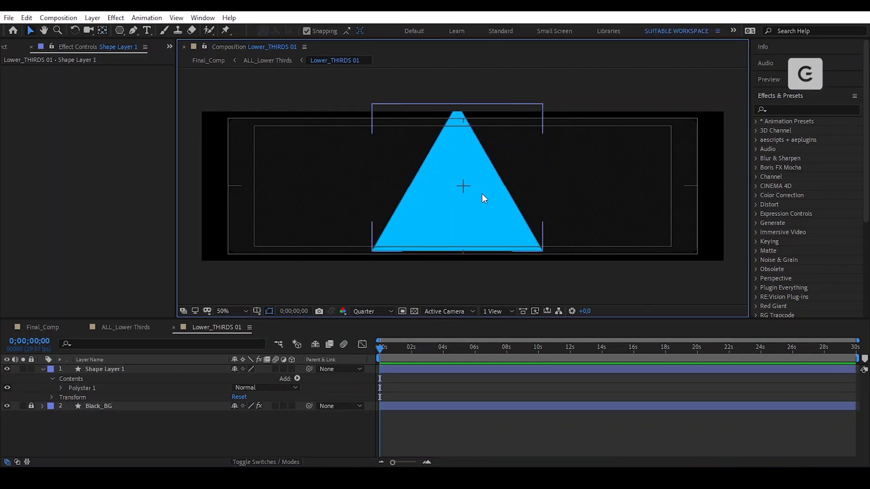
pyautogui.moveTo(483, 194); pyautogui.dragTo(398, 184)
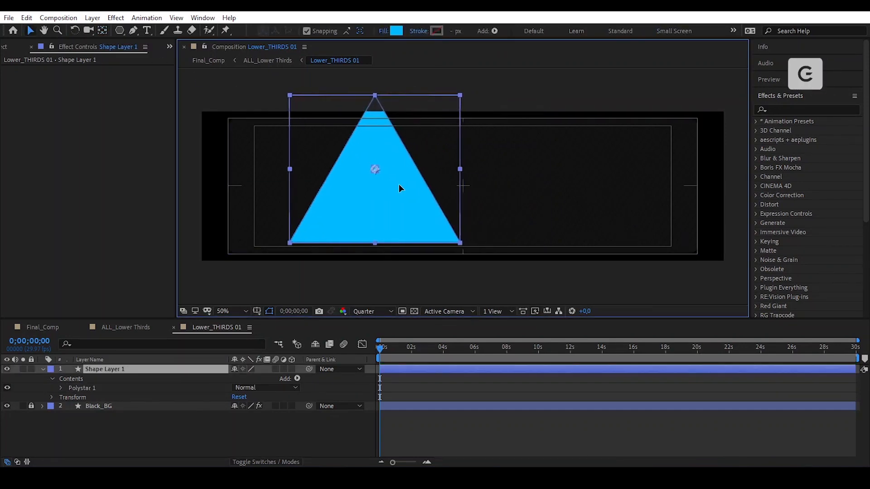
pyautogui.click(306, 30)
pyautogui.moveTo(399, 190); pyautogui.dragTo(282, 189)
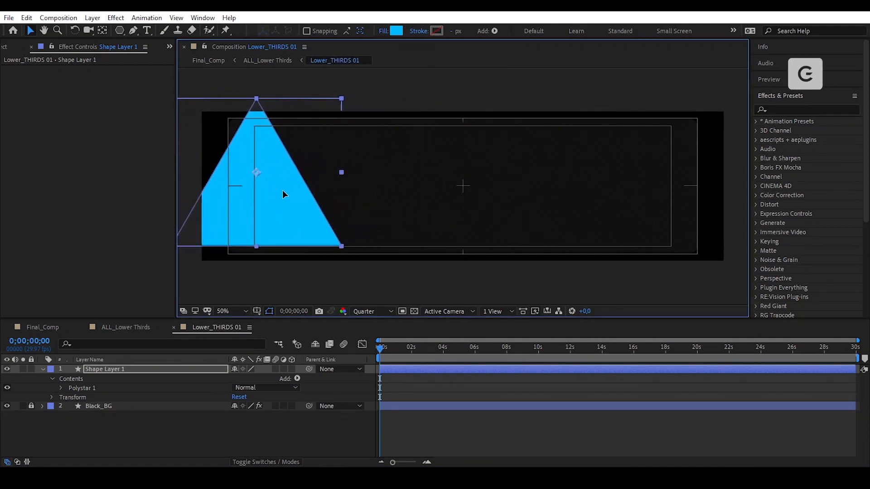
# - Rename the triangle's shape layer to Triangle_01
pyautogui.click(127, 370)
pyautogui.press('Return')
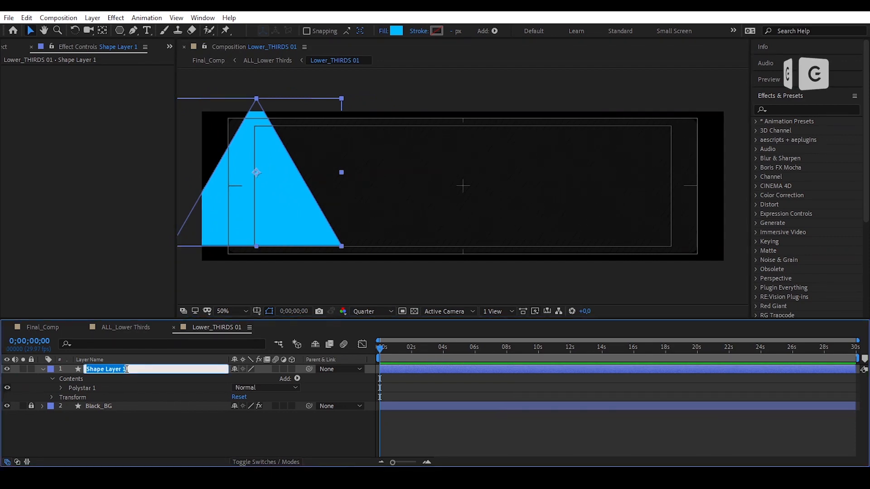
pyautogui.write('Triangle_01')
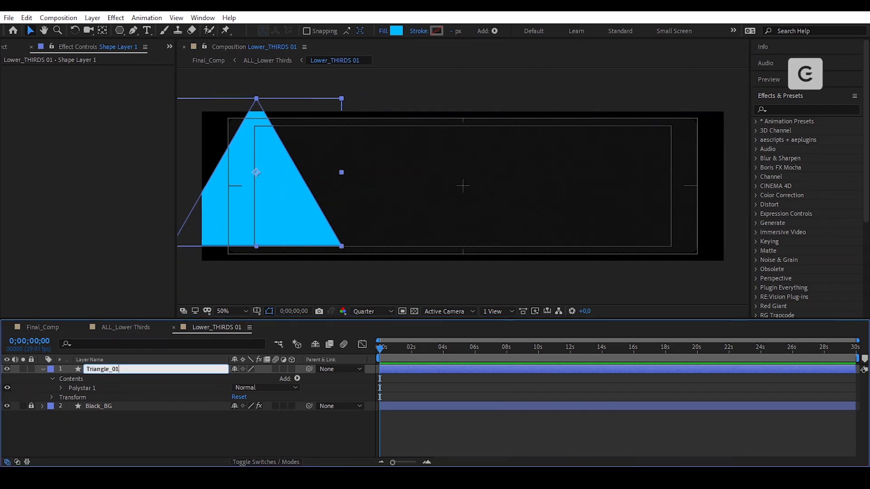
pyautogui.press('Return')
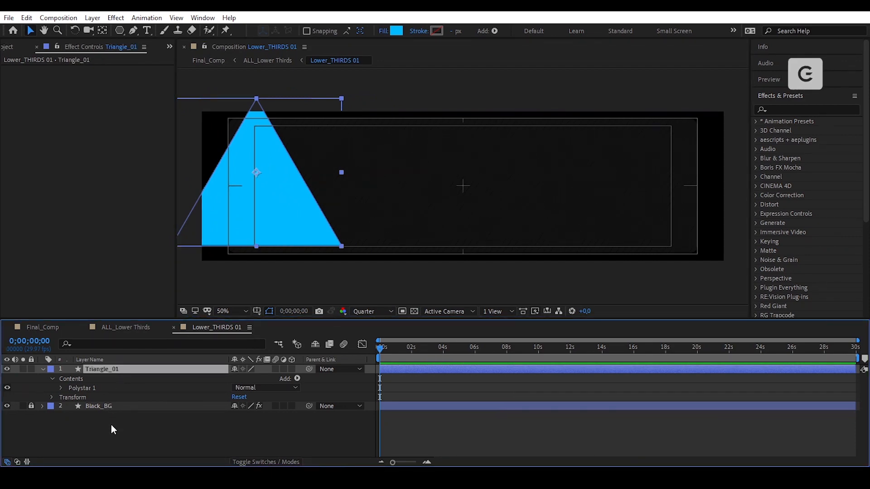
# - Rotate Triangle_01 to 59° so it leans over the box's left end
pyautogui.press('r')
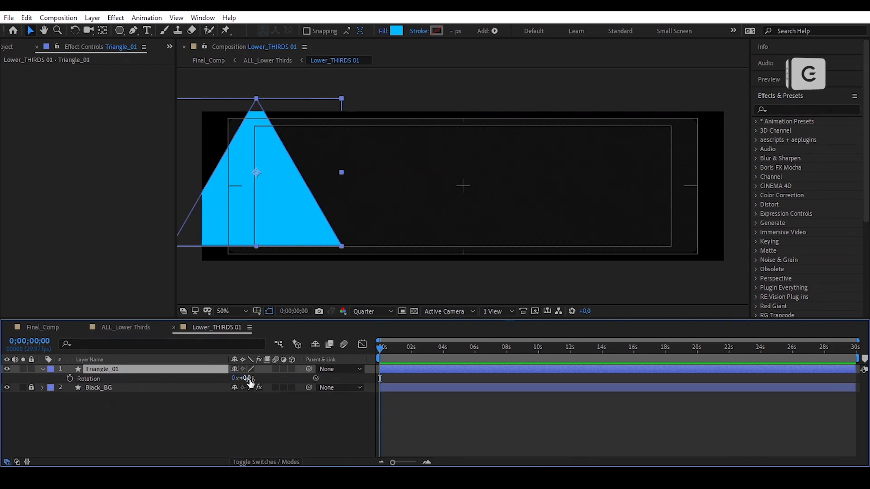
pyautogui.moveTo(250, 379); pyautogui.dragTo(280, 378)
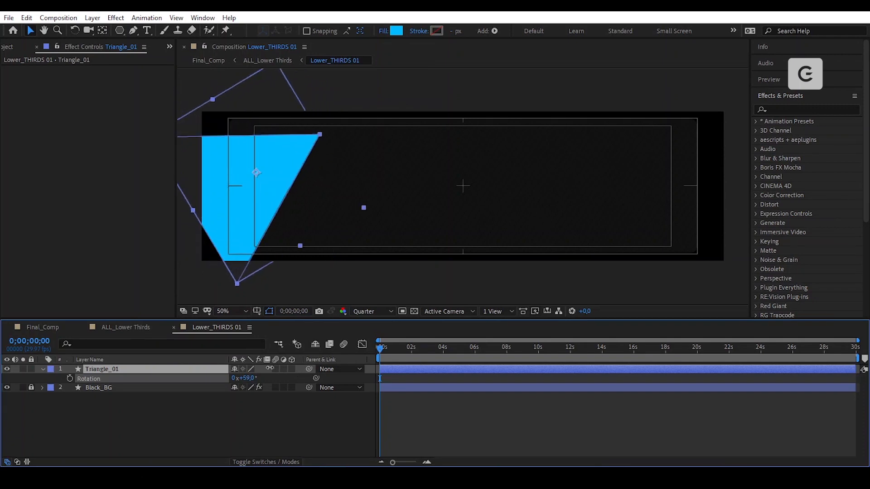
pyautogui.moveTo(281, 169); pyautogui.dragTo(287, 150)
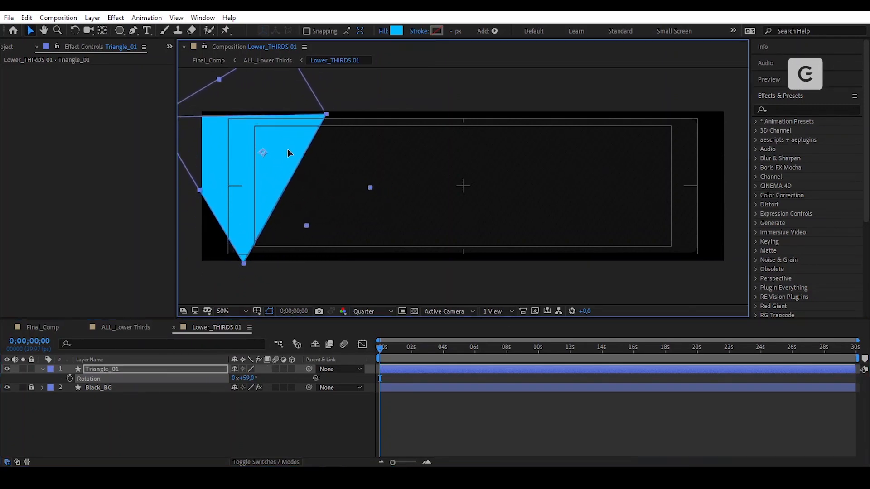
# - Add Round Corners to Triangle_01 with an initial radius of 70
pyautogui.click(41, 369)
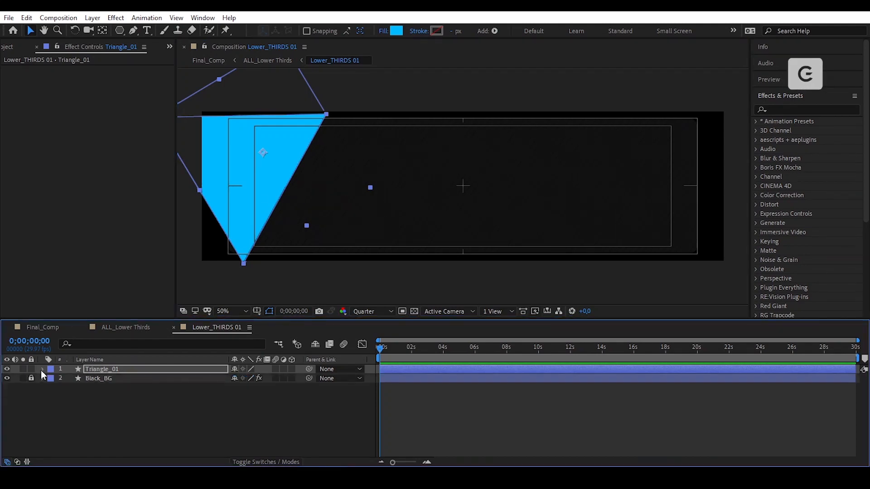
pyautogui.click(41, 370)
pyautogui.click(297, 379)
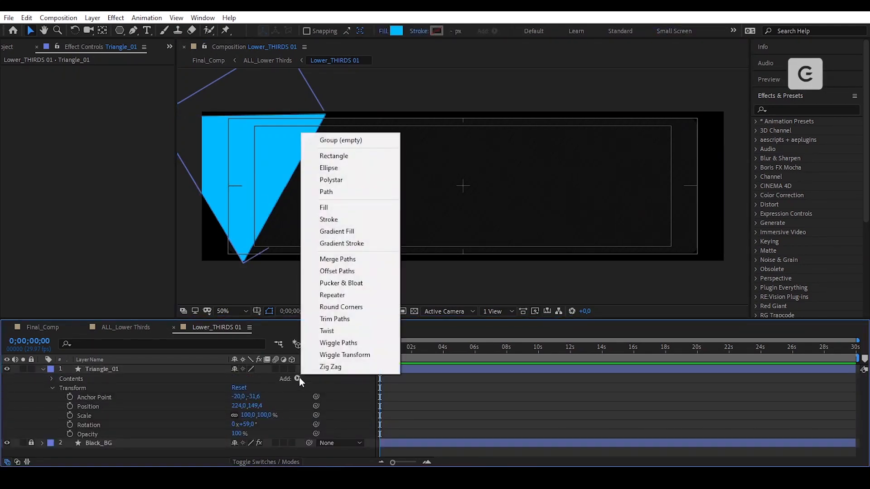
pyautogui.click(341, 307)
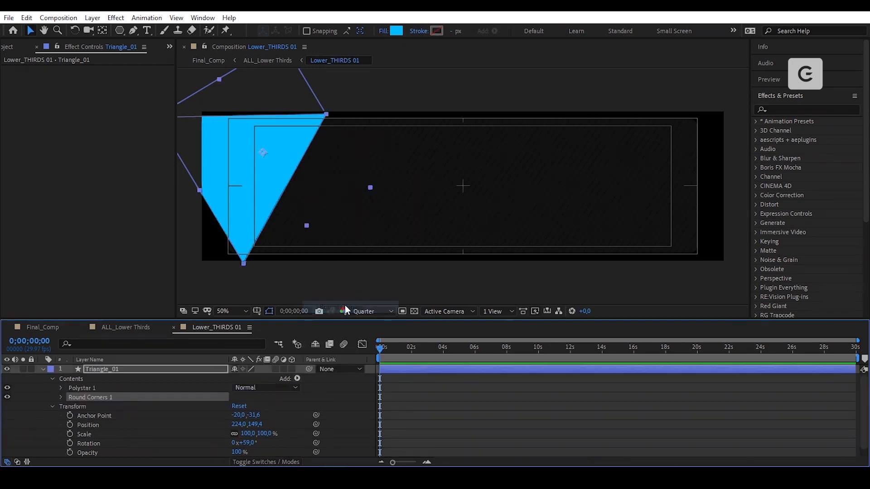
pyautogui.click(61, 398)
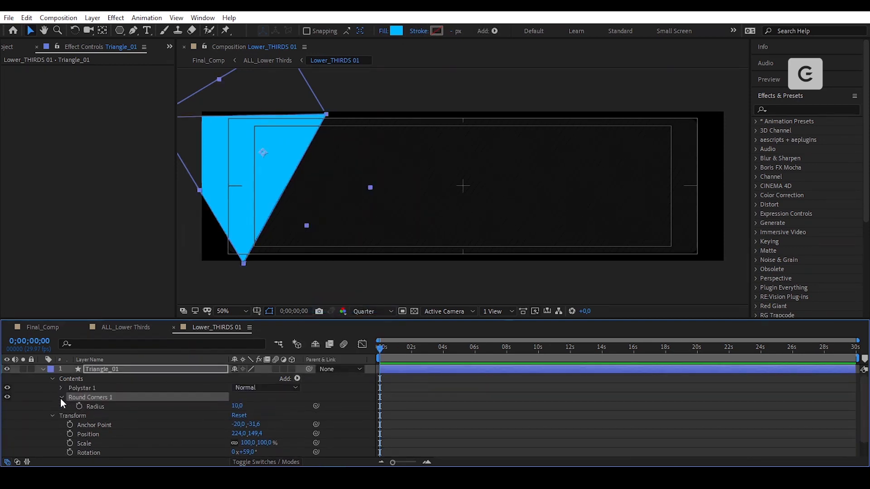
pyautogui.click(237, 406)
pyautogui.write('70')
pyautogui.press('Return')
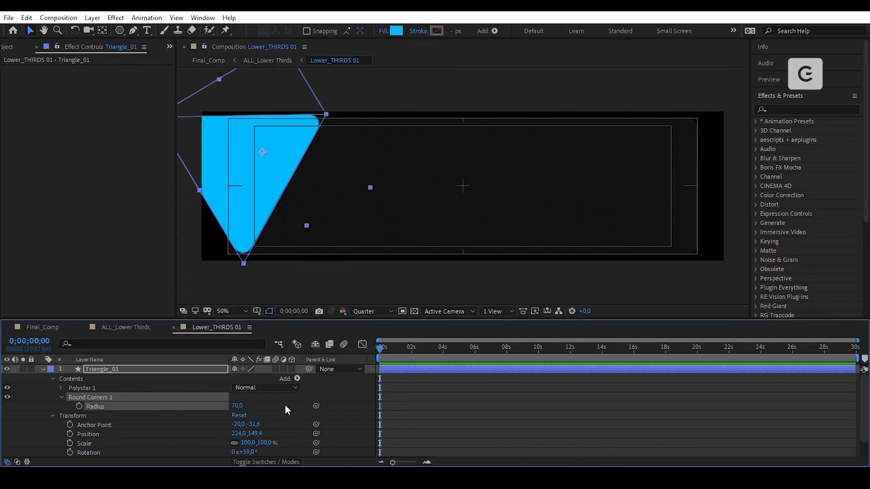
# - Increase the triangle's corner radius to 150
pyautogui.scroll(1, 250, 248)
pyautogui.scroll(-1, 250, 248)
pyautogui.moveTo(255, 235); pyautogui.dragTo(296, 212)
pyautogui.moveTo(238, 406); pyautogui.dragTo(272, 400)
pyautogui.click(238, 406)
pyautogui.write('150')
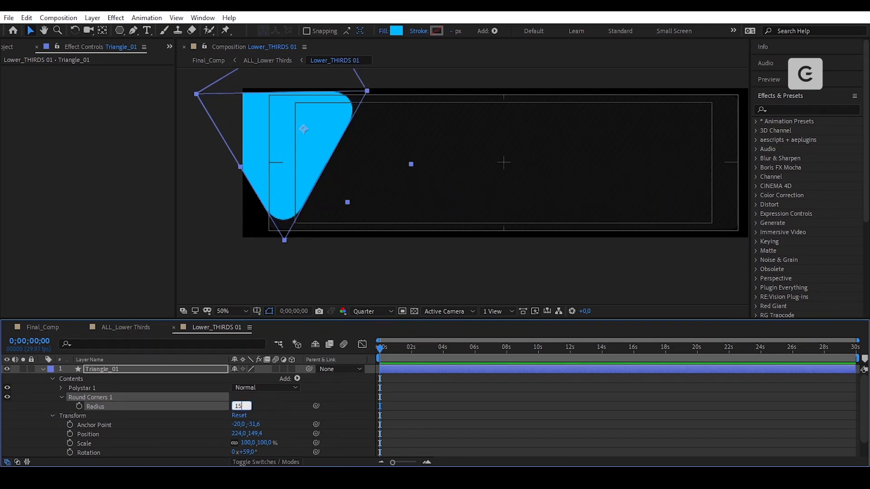
pyautogui.press('Return')
# - Move the triangle up and left and set its rotation to 64°
pyautogui.click(451, 444)
pyautogui.moveTo(328, 143); pyautogui.dragTo(311, 127)
pyautogui.press('r')
pyautogui.moveTo(247, 378); pyautogui.dragTo(253, 377)
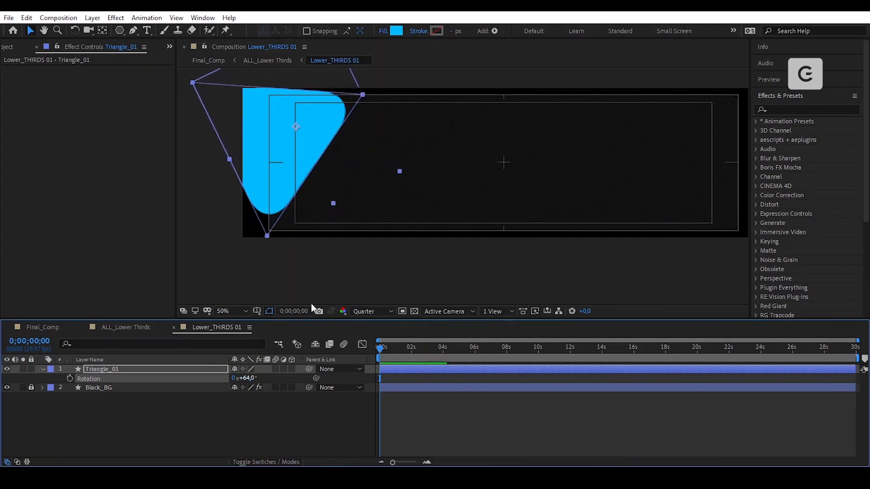
pyautogui.click(314, 143)
# - Scale the triangle to 115%, after briefly trying 125%
pyautogui.press('s')
pyautogui.click(248, 378)
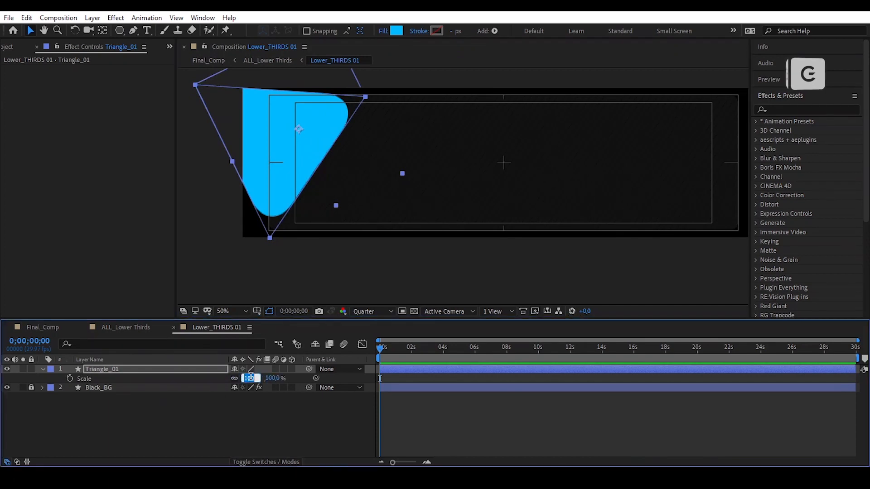
pyautogui.write('125')
pyautogui.press('Return')
pyautogui.click(314, 137)
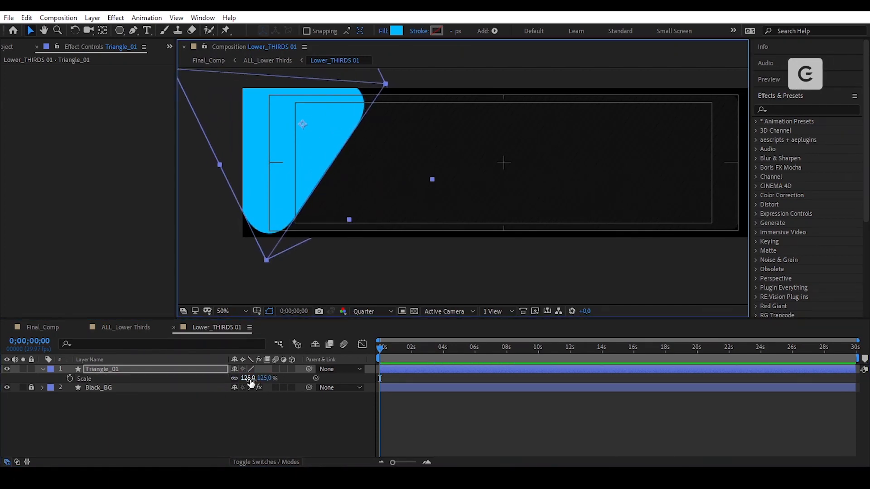
pyautogui.click(250, 379)
pyautogui.write('115')
pyautogui.press('Return')
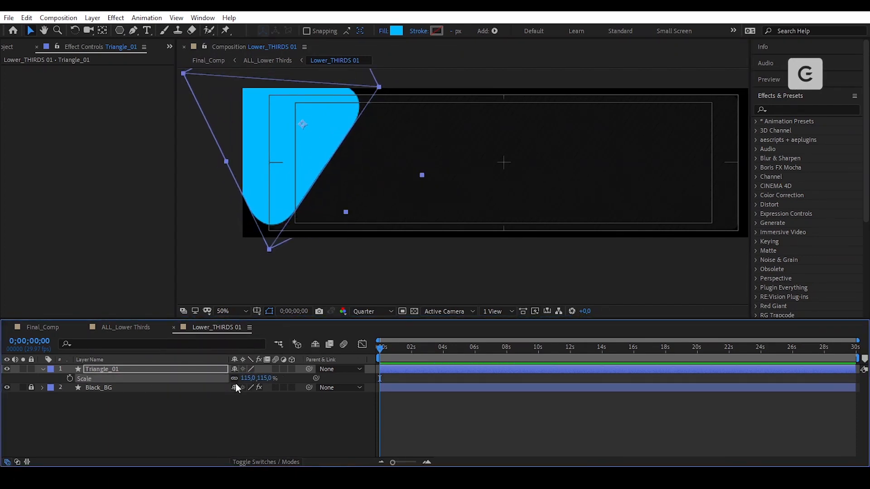
# - Rotate the triangle to 71° and nudge it slightly right and down
pyautogui.hotkey('shift', 'r')
pyautogui.moveTo(252, 390); pyautogui.dragTo(255, 390)
pyautogui.click(306, 153)
pyautogui.moveTo(307, 152); pyautogui.dragTo(310, 155)
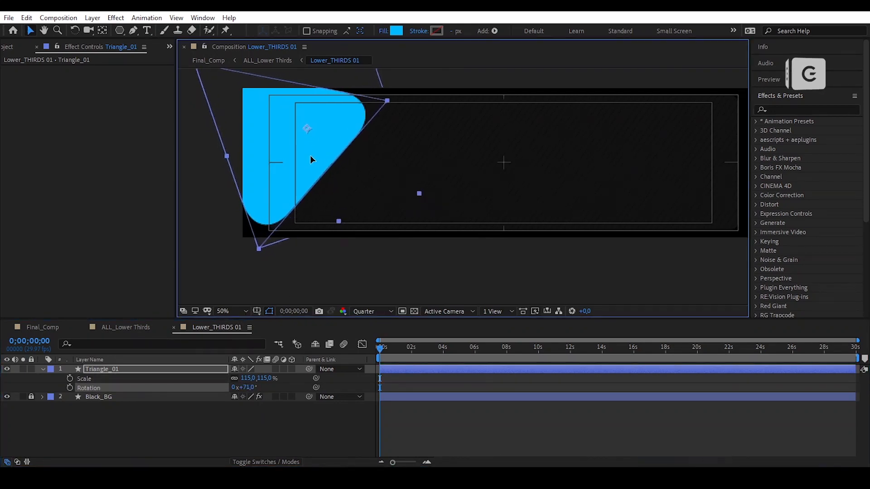
pyautogui.click(371, 289)
pyautogui.click(371, 290)
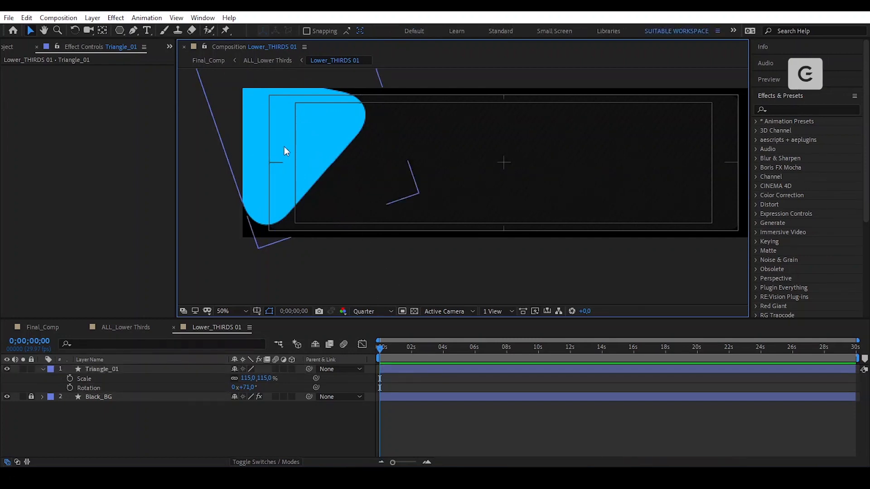
pyautogui.click(296, 138)
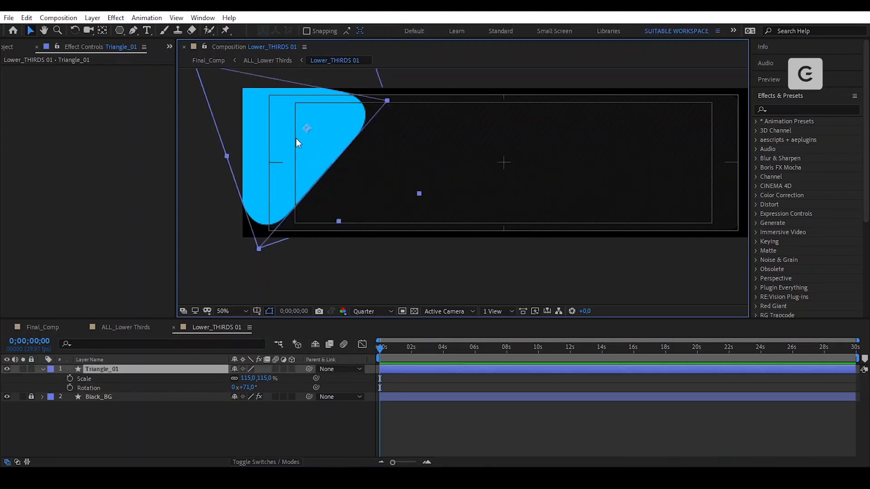
pyautogui.click(101, 164)
# - Apply Gradient Ramp to the triangle, running from blue 0066FF to cyan
pyautogui.hotkey('ctrl', 'space')
pyautogui.write('grad')
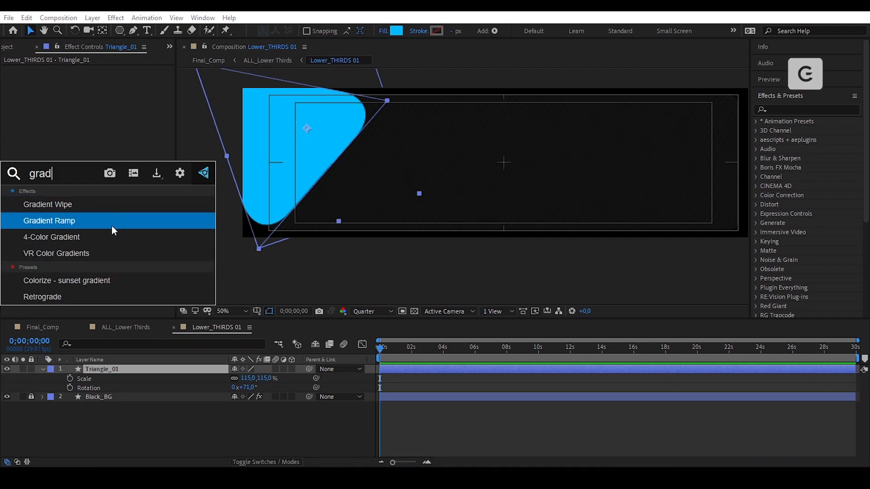
pyautogui.click(112, 227)
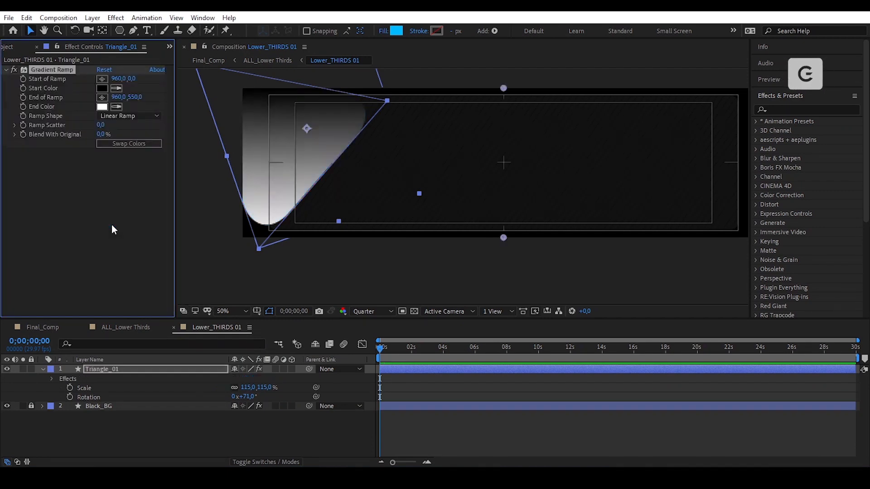
pyautogui.click(102, 88)
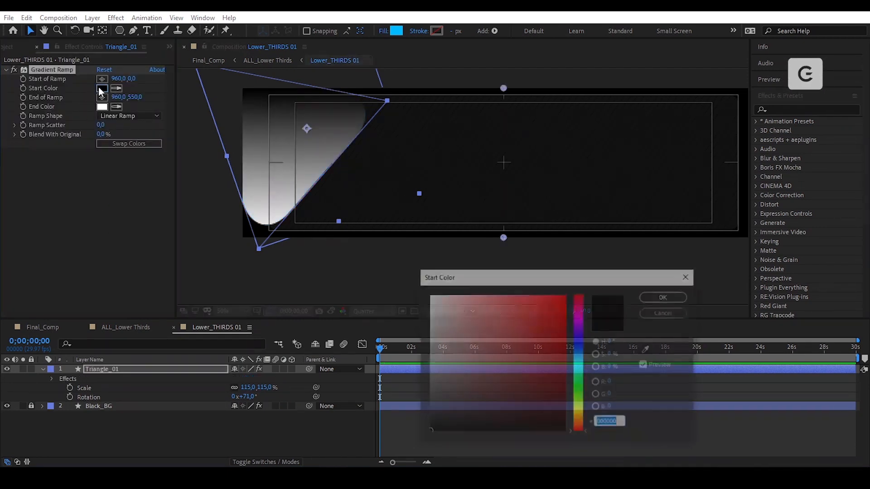
pyautogui.write('0066FF')
pyautogui.click(665, 296)
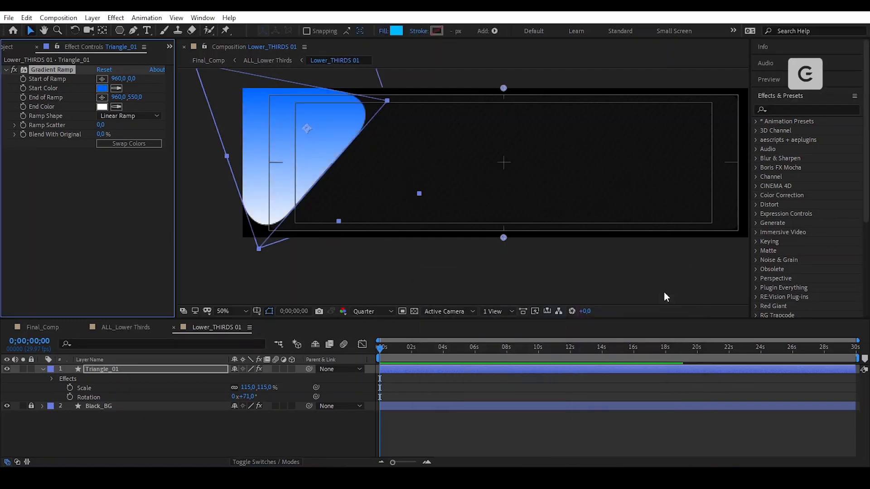
pyautogui.click(102, 107)
pyautogui.moveTo(580, 358)
pyautogui.mouseDown()
pyautogui.moveTo(566, 295)
pyautogui.moveTo(582, 363)
pyautogui.mouseUp()
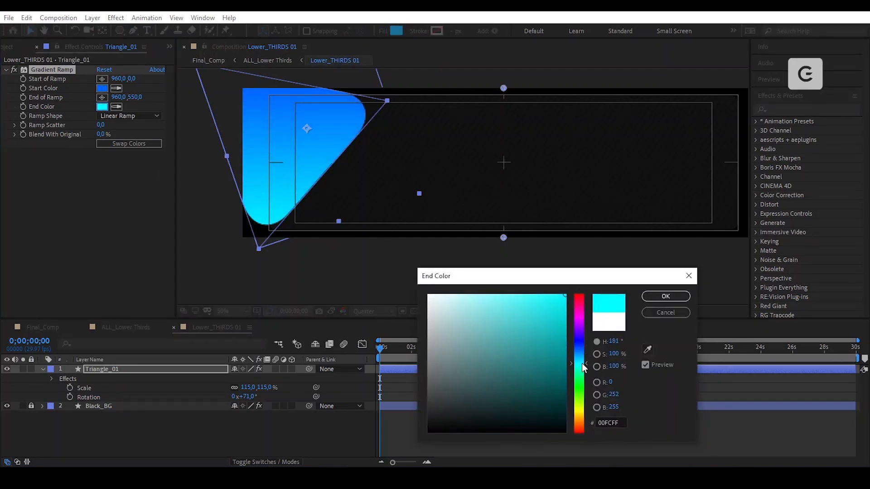
pyautogui.click(657, 296)
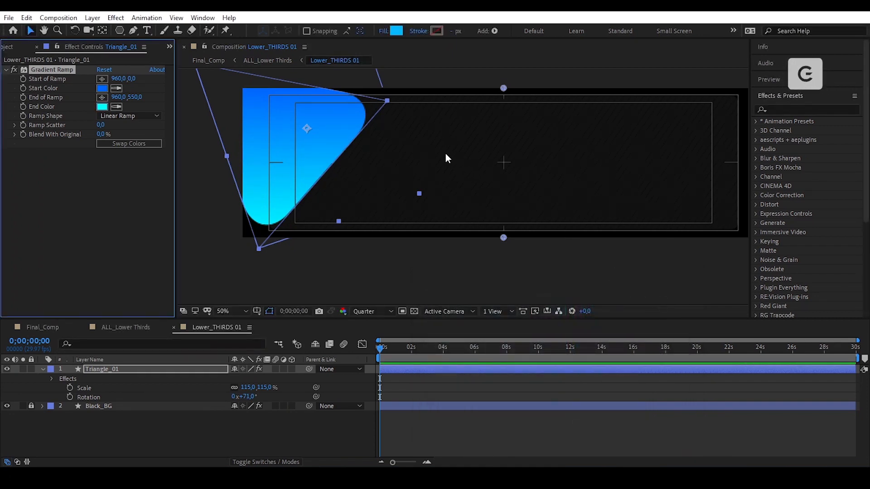
# - Drag the ramp start point to 326,-414 and the end point to 474,764
pyautogui.press('space')
pyautogui.moveTo(446, 158); pyautogui.dragTo(462, 187)
pyautogui.moveTo(520, 124); pyautogui.dragTo(358, 65)
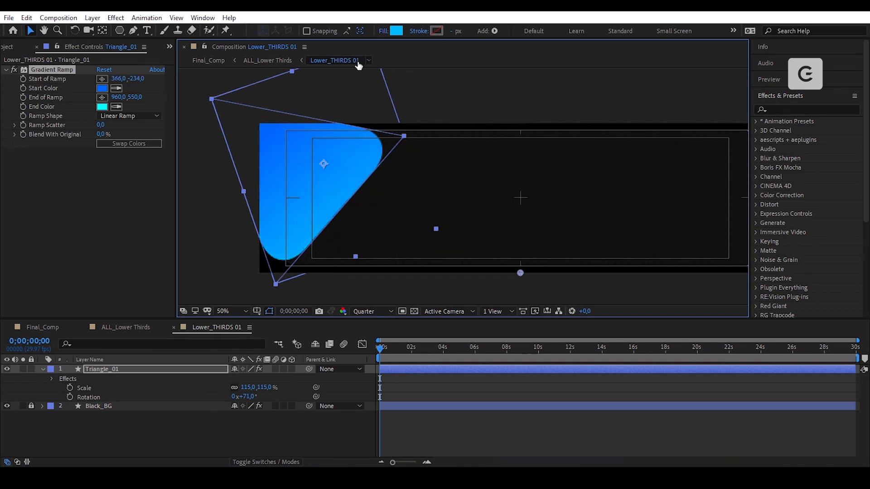
pyautogui.moveTo(521, 273); pyautogui.dragTo(462, 302)
pyautogui.press(',')
pyautogui.moveTo(412, 124); pyautogui.dragTo(409, 91)
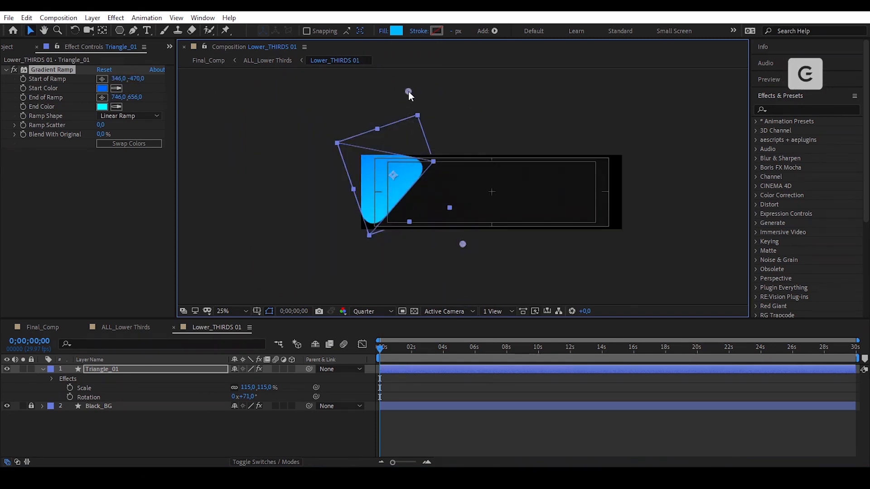
pyautogui.moveTo(463, 244); pyautogui.dragTo(425, 257)
pyautogui.moveTo(407, 92); pyautogui.dragTo(403, 102)
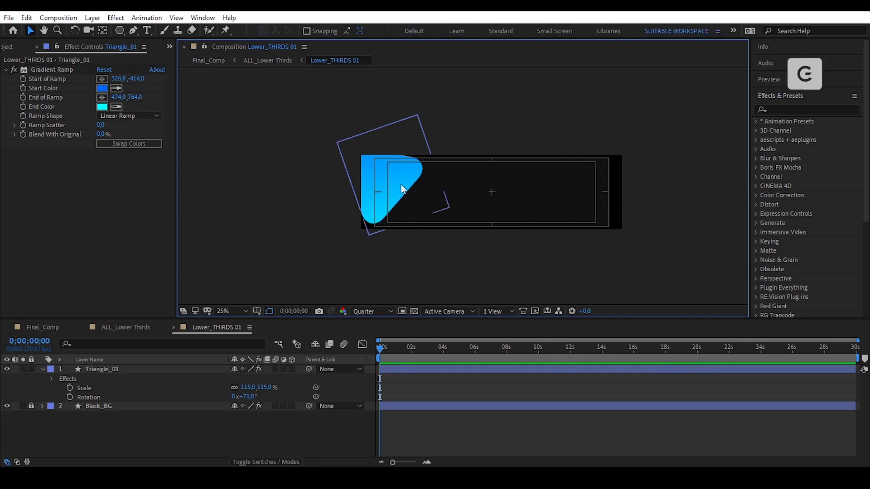
pyautogui.click(406, 183)
pyautogui.click(78, 216)
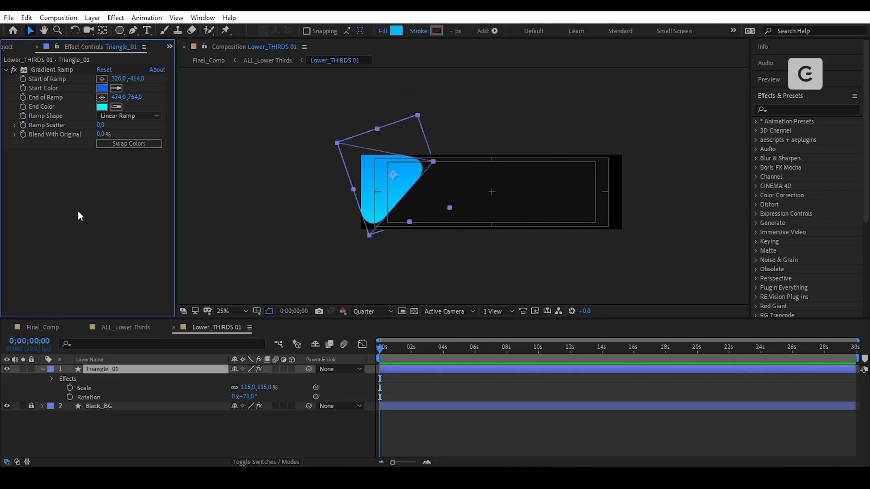
pyautogui.hotkey('ctrl', 'space')
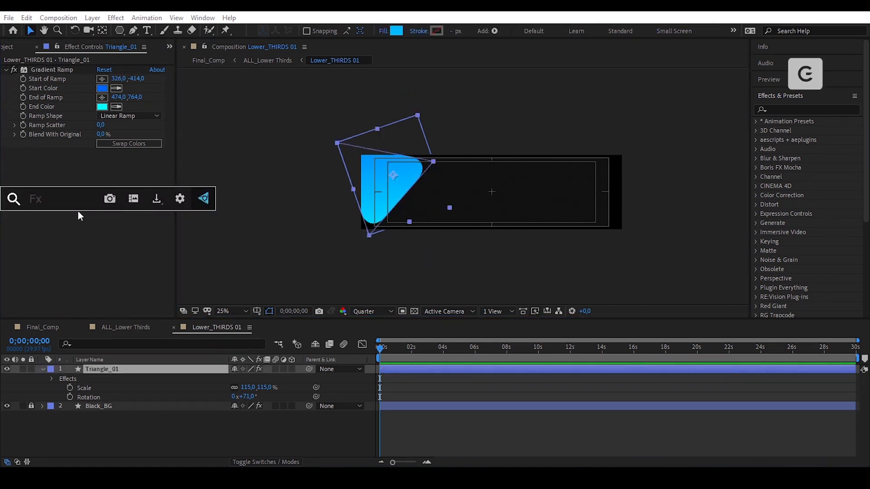
# - Add Glow with 55% threshold, 170 radius, 1.1 intensity; move gradient start to 214,-170
pyautogui.write('glow')
pyautogui.click(83, 227)
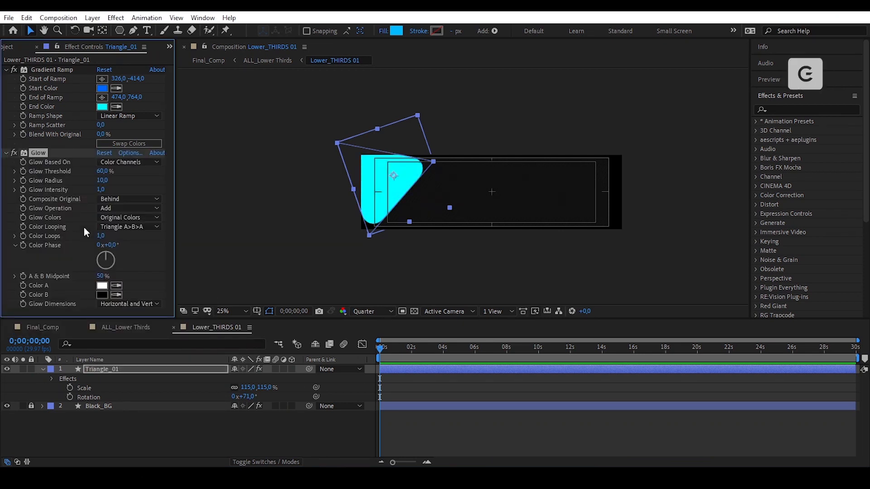
pyautogui.press('.')
pyautogui.click(102, 171)
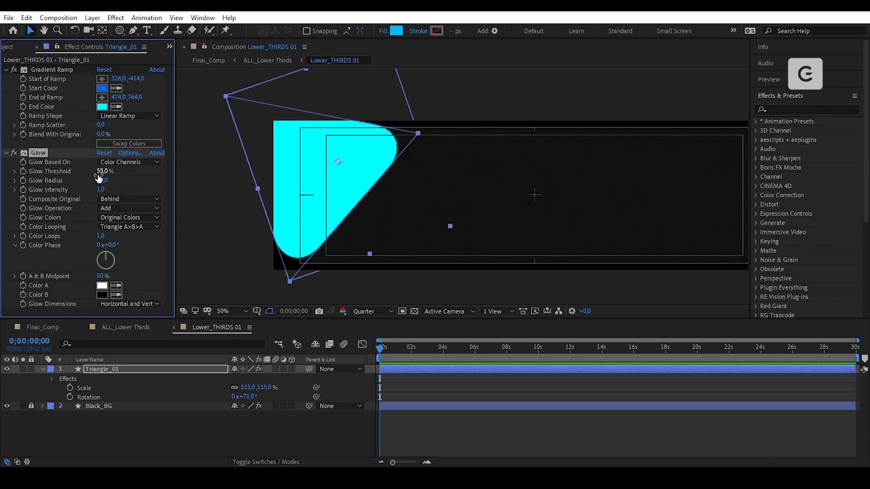
pyautogui.click(102, 180)
pyautogui.write('170')
pyautogui.press('Return')
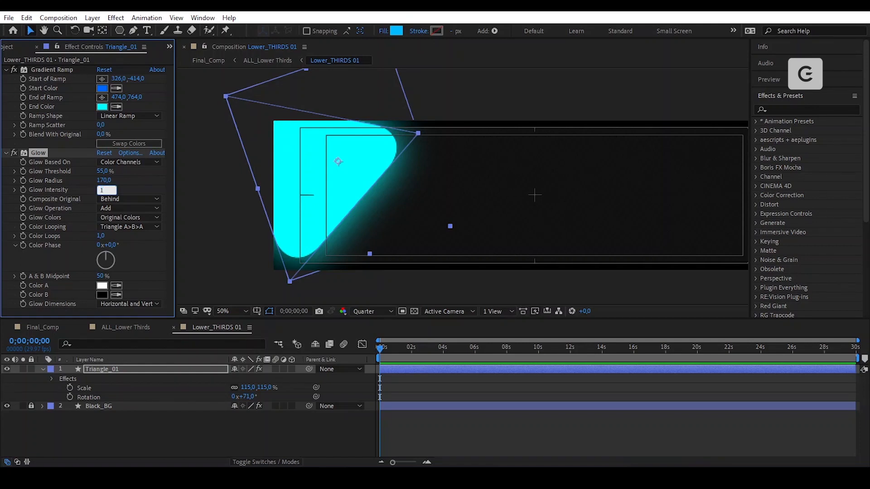
pyautogui.press('Return')
pyautogui.press(',')
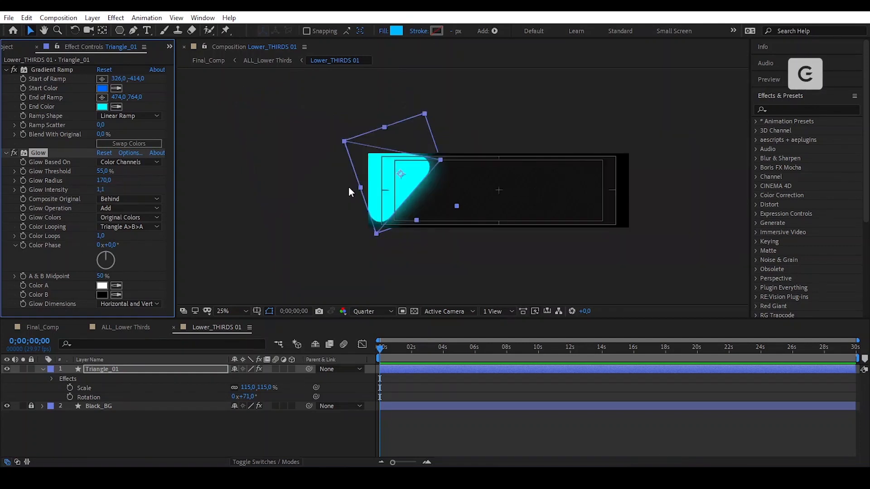
pyautogui.click(37, 69)
pyautogui.moveTo(413, 98); pyautogui.dragTo(397, 131)
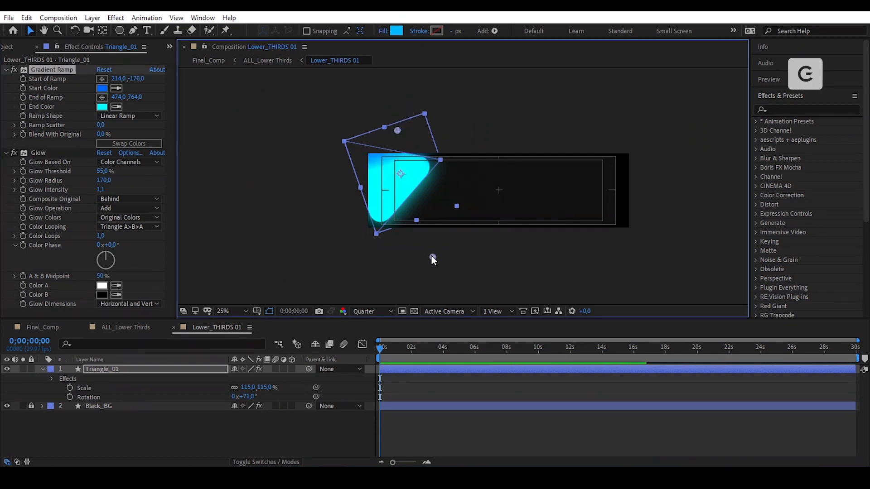
# - Reposition the gradient ramp from start 522,-90 to end 634,988 for a deeper blend
pyautogui.moveTo(431, 257); pyautogui.dragTo(472, 279)
pyautogui.moveTo(399, 130); pyautogui.dragTo(439, 135)
pyautogui.moveTo(470, 281); pyautogui.dragTo(455, 288)
pyautogui.moveTo(438, 134); pyautogui.dragTo(438, 139)
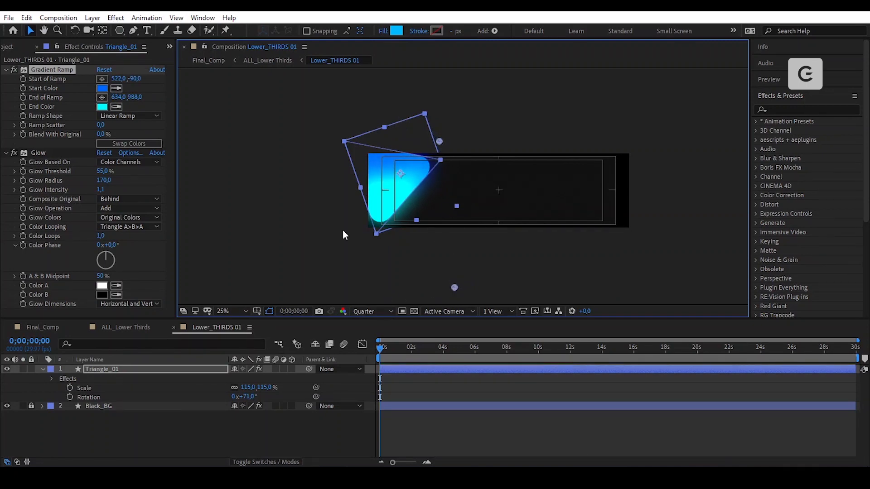
pyautogui.click(238, 310)
pyautogui.click(259, 135)
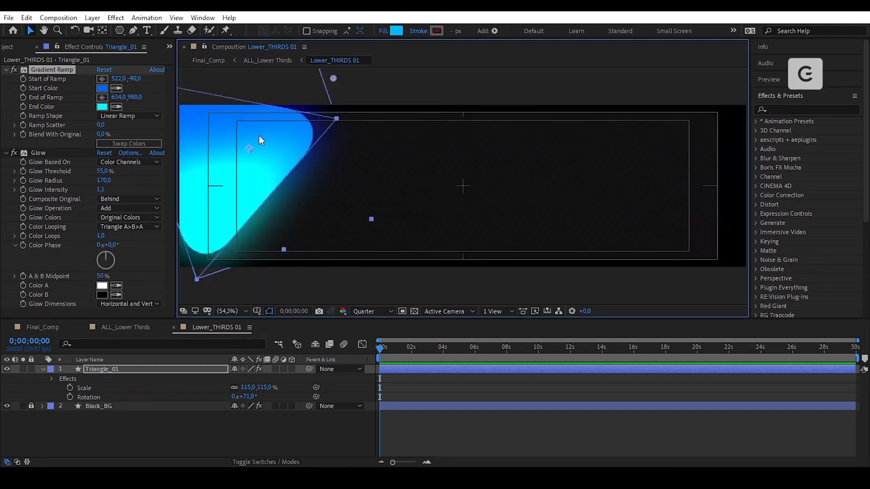
pyautogui.click(477, 155)
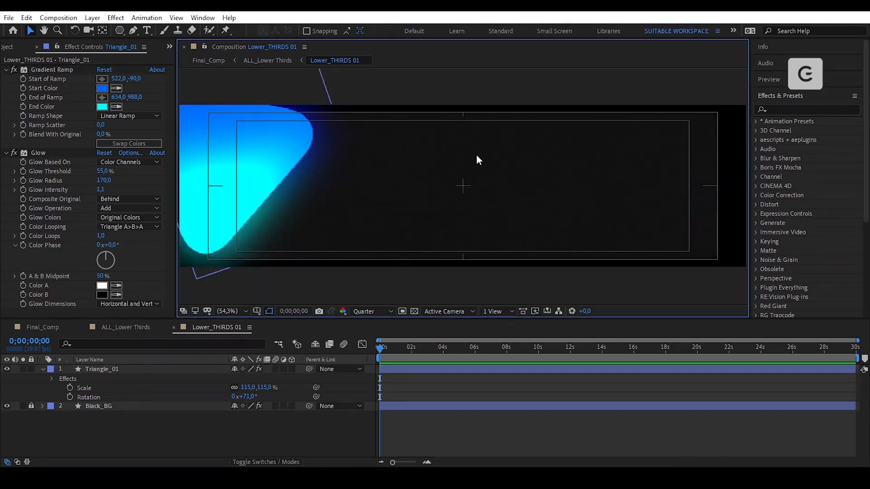
pyautogui.click(150, 371)
# - Apply the Wiggle - position preset to Triangle_01
pyautogui.hotkey('ctrl', 'space')
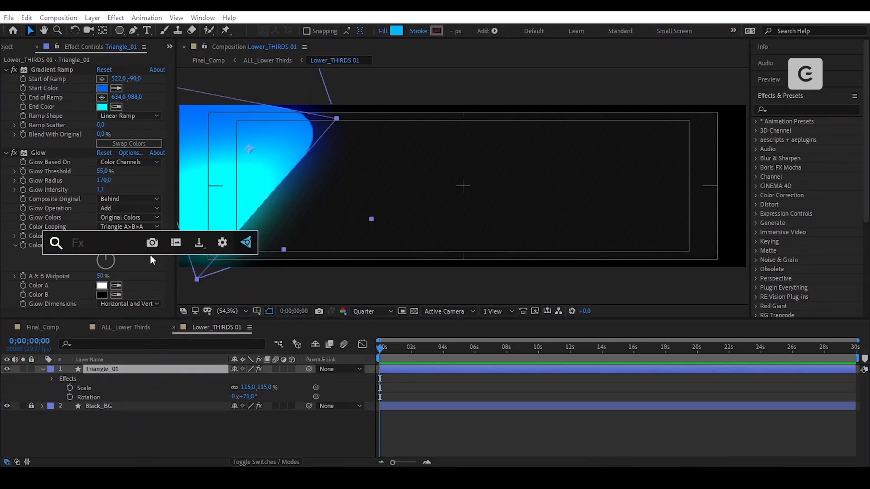
pyautogui.write('wiggle')
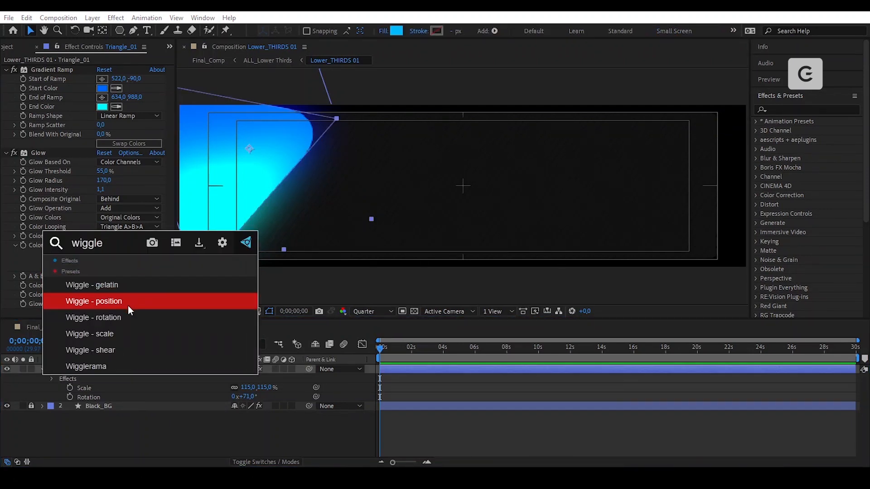
pyautogui.click(145, 303)
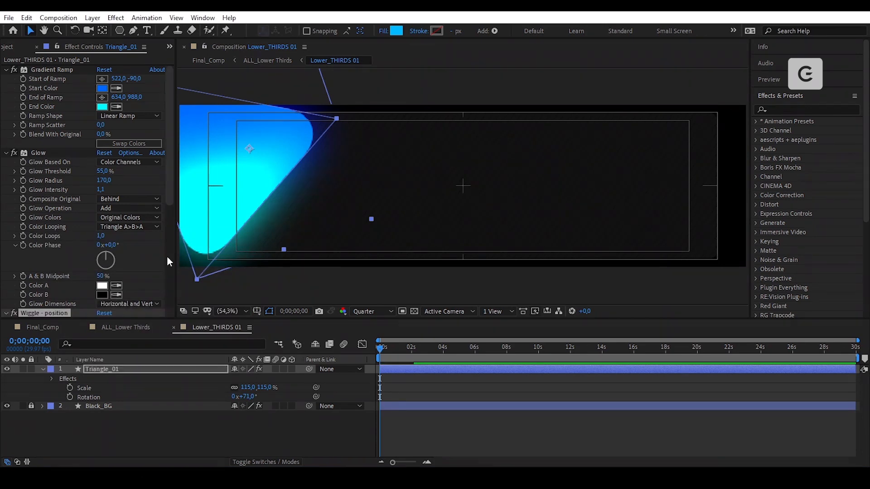
pyautogui.moveTo(169, 172); pyautogui.dragTo(170, 281)
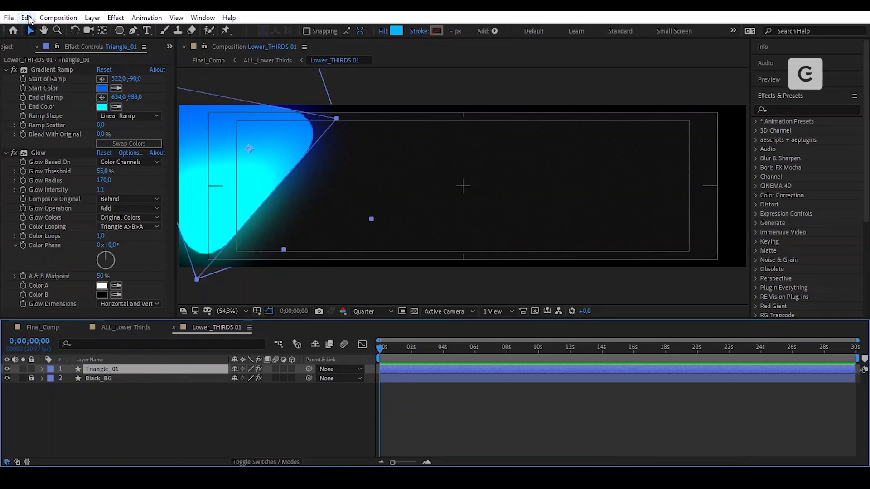
# - Duplicate the triangle layer twice, creating Triangle_02 and Triangle_03
pyautogui.click(27, 18)
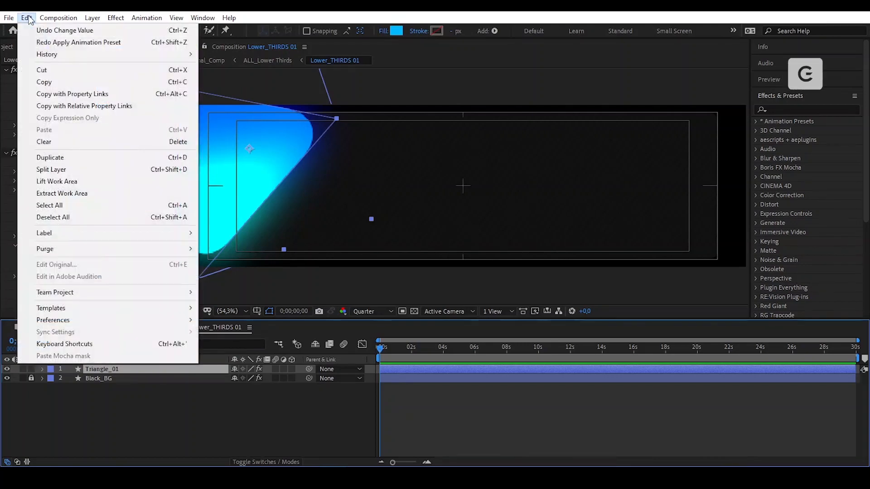
pyautogui.click(96, 157)
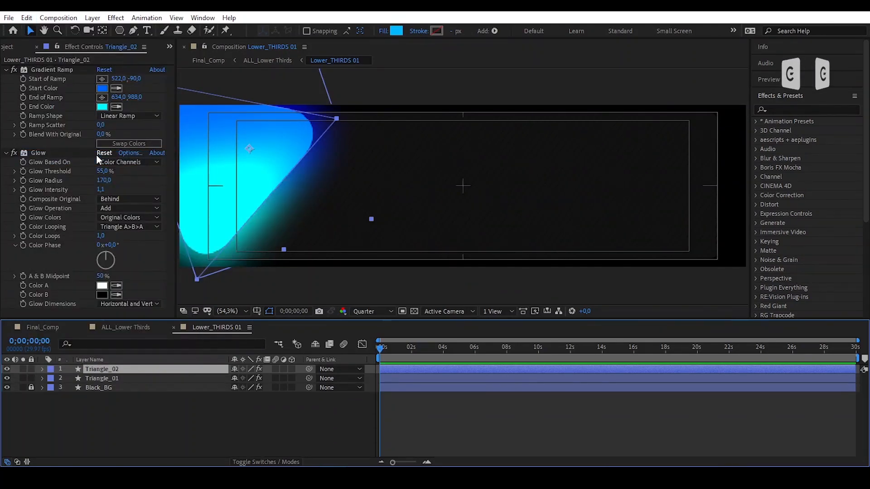
pyautogui.click(28, 18)
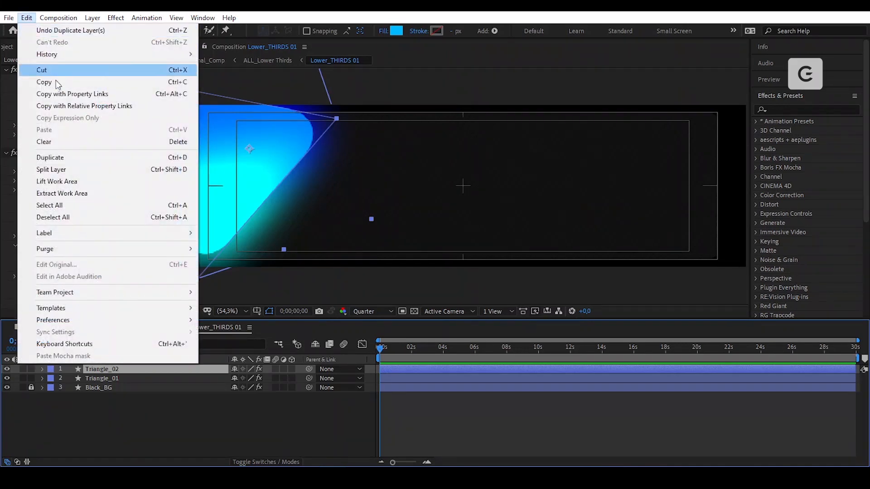
pyautogui.click(98, 156)
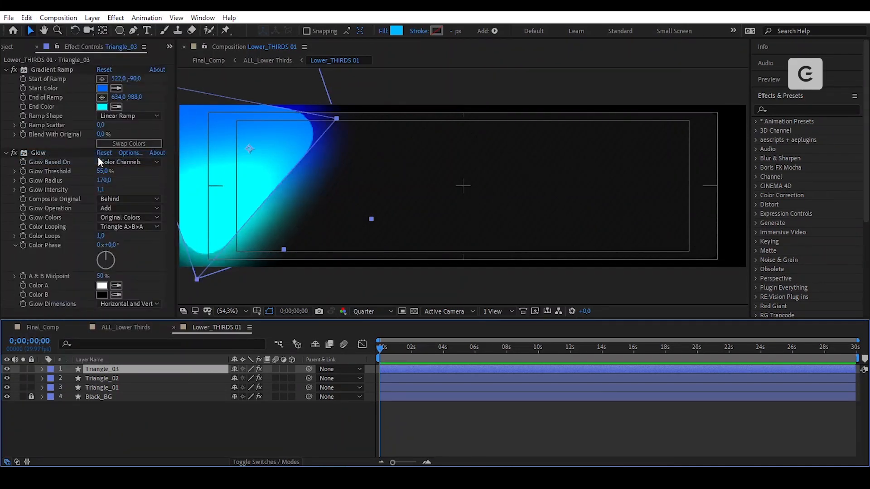
# - Move Triangle_02 to the box's right edge and rotate it 15°
pyautogui.click(127, 379)
pyautogui.moveTo(255, 151); pyautogui.dragTo(734, 247)
pyautogui.click(125, 378)
pyautogui.press('r')
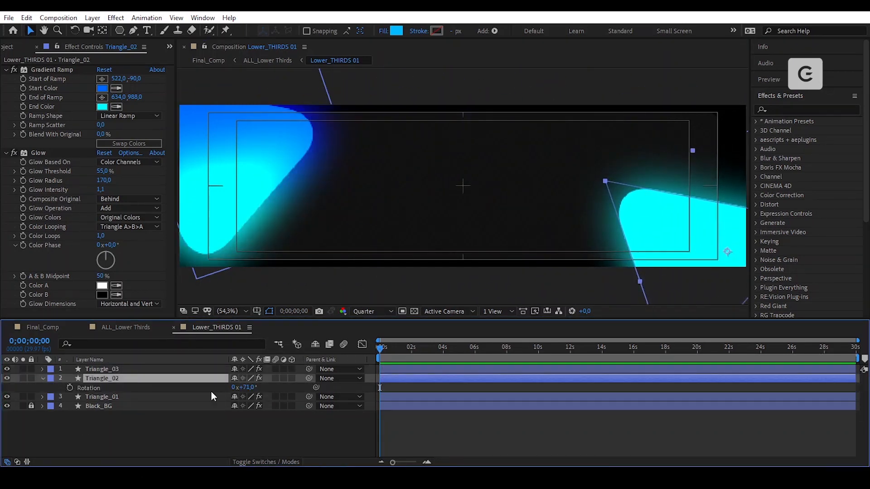
pyautogui.moveTo(248, 388); pyautogui.dragTo(222, 389)
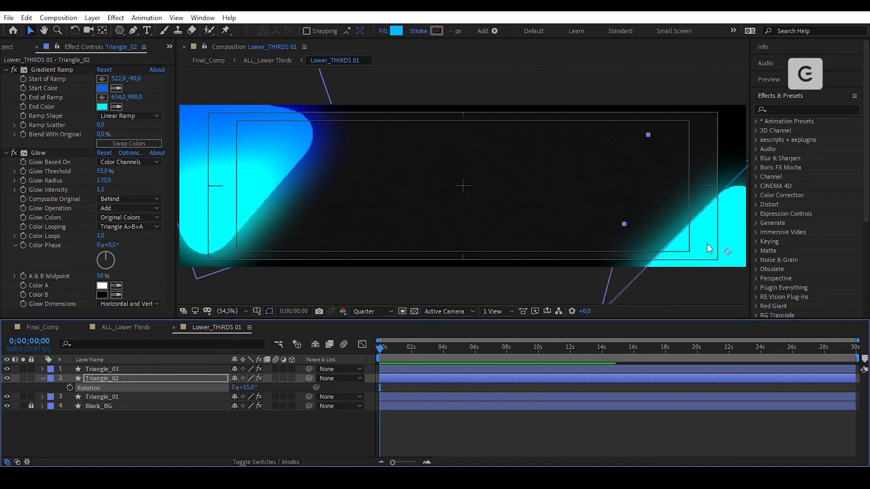
pyautogui.moveTo(709, 248); pyautogui.dragTo(711, 204)
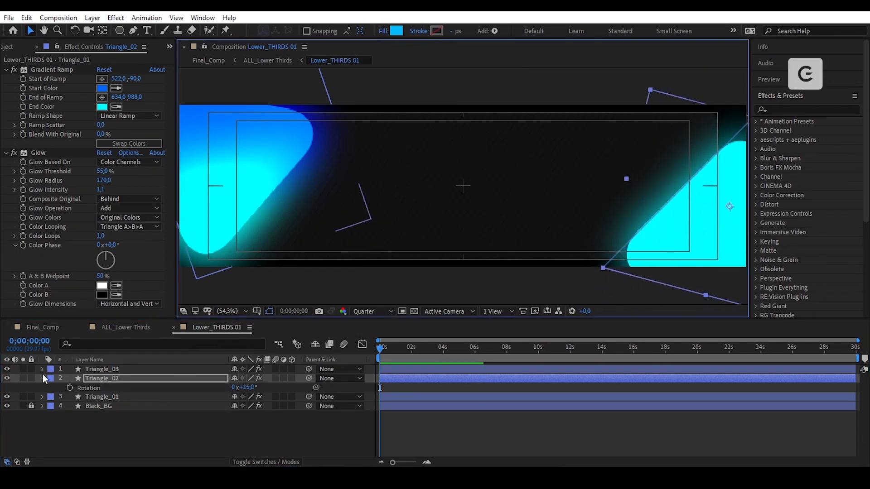
# - Increase Triangle_02's Round Corners radius to 204
pyautogui.click(43, 379)
pyautogui.click(52, 407)
pyautogui.click(51, 389)
pyautogui.moveTo(244, 415)
pyautogui.mouseDown()
pyautogui.moveTo(271, 412)
pyautogui.moveTo(243, 416)
pyautogui.mouseUp()
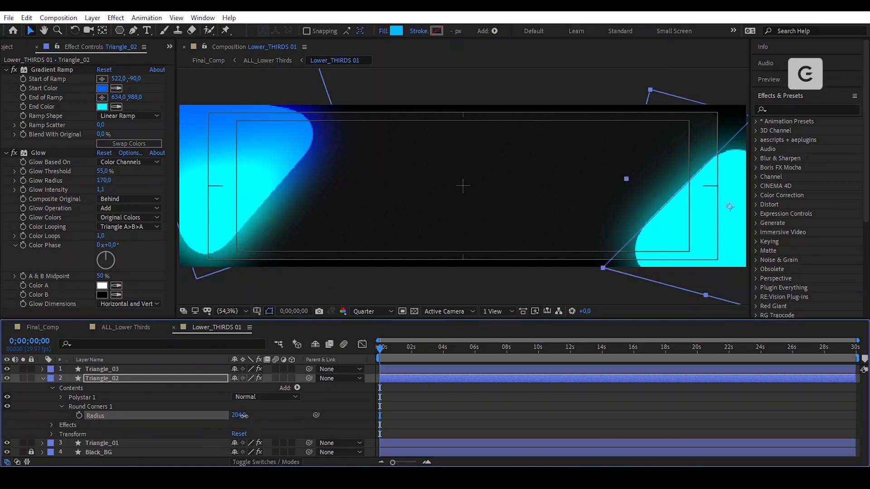
pyautogui.moveTo(700, 213); pyautogui.dragTo(704, 222)
# - Move Triangle_02's gradient ramp points to 2202,702 and 2634,76
pyautogui.scroll(-1, 593, 194)
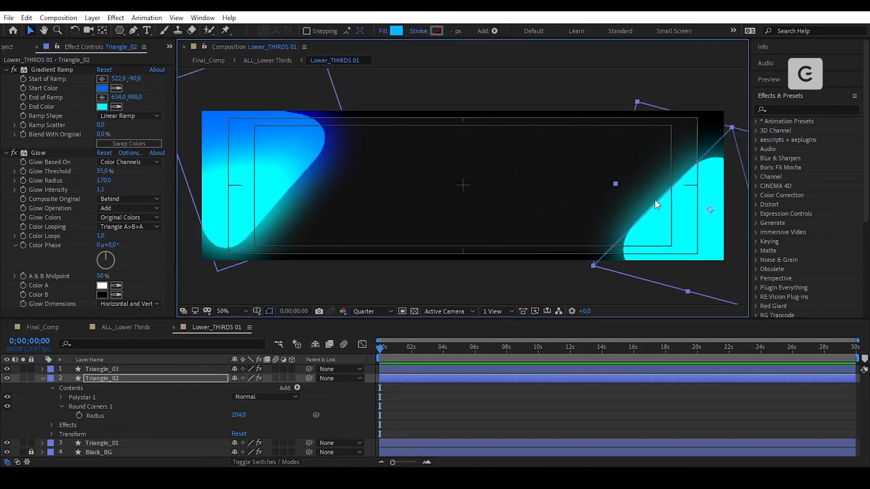
pyautogui.moveTo(655, 200); pyautogui.dragTo(595, 194)
pyautogui.click(55, 70)
pyautogui.scroll(-2, 468, 166)
pyautogui.moveTo(373, 134); pyautogui.dragTo(490, 144)
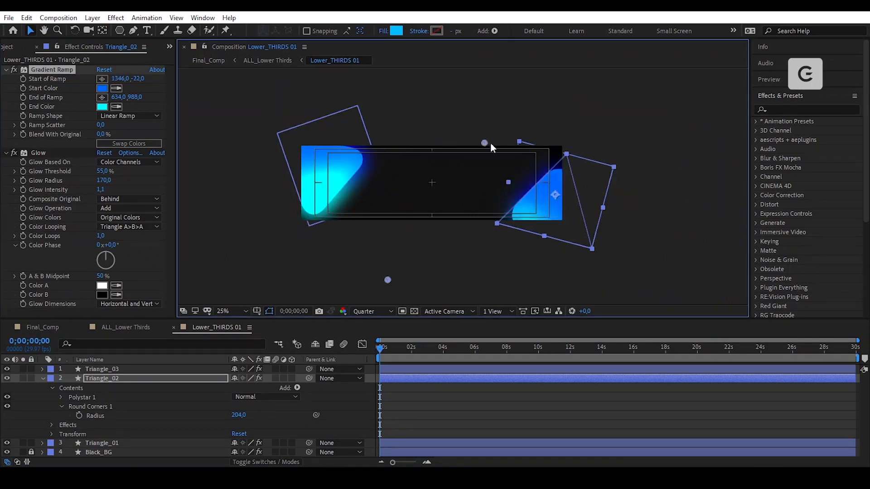
pyautogui.moveTo(387, 279); pyautogui.dragTo(643, 283)
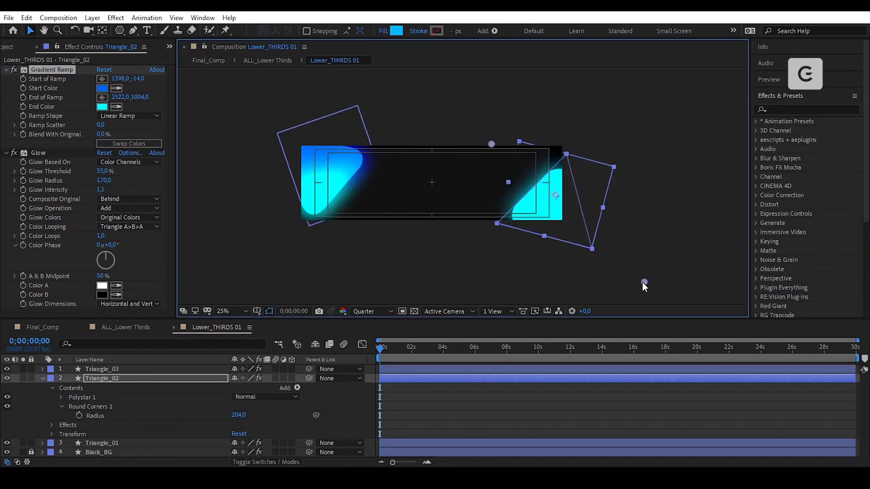
pyautogui.moveTo(492, 144); pyautogui.dragTo(600, 179)
pyautogui.moveTo(645, 282); pyautogui.dragTo(665, 156)
pyautogui.moveTo(595, 200); pyautogui.dragTo(599, 242)
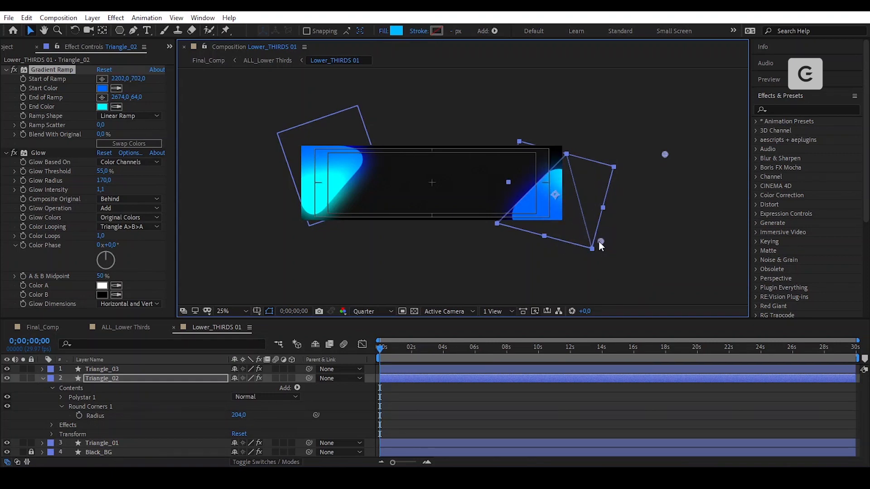
pyautogui.moveTo(665, 155); pyautogui.dragTo(660, 155)
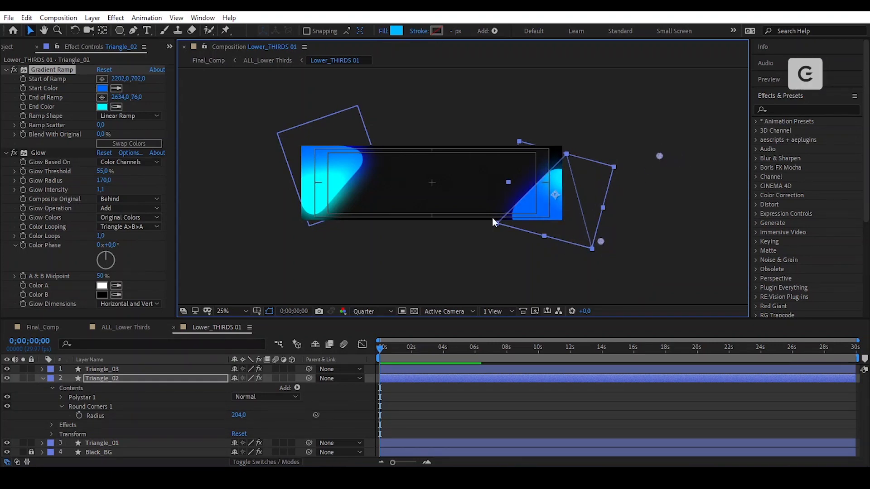
pyautogui.click(483, 240)
pyautogui.click(41, 379)
pyautogui.click(139, 368)
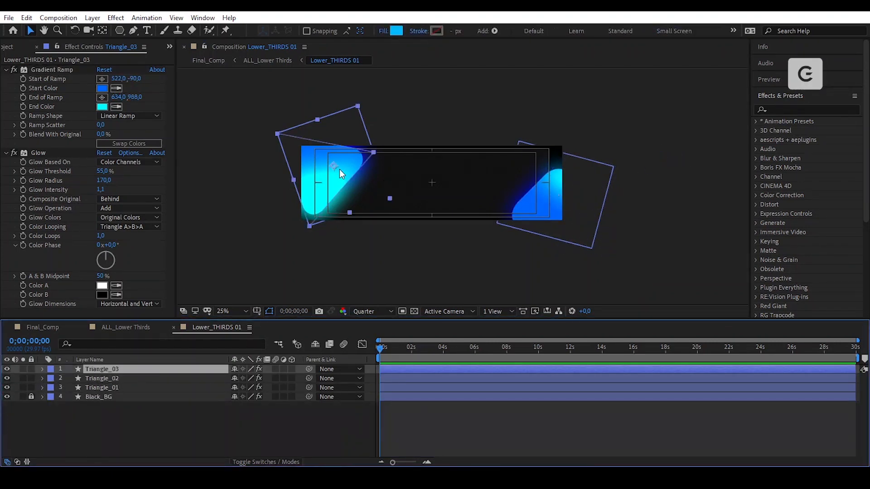
# - Move Triangle_03 into the box and scale it down to 35%
pyautogui.moveTo(339, 170); pyautogui.dragTo(524, 123)
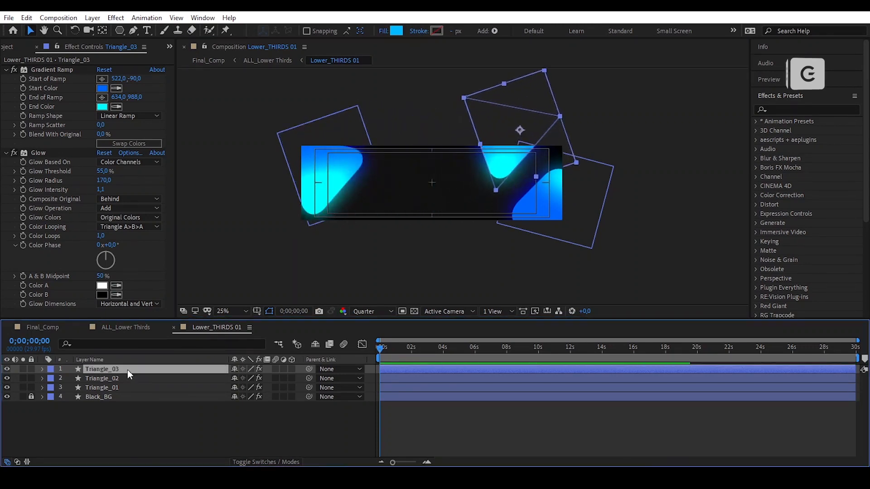
pyautogui.press('s')
pyautogui.click(249, 378)
pyautogui.write('50')
pyautogui.press('Return')
pyautogui.scroll(2, 503, 128)
pyautogui.moveTo(560, 92); pyautogui.dragTo(569, 109)
pyautogui.click(248, 379)
pyautogui.write('35')
pyautogui.press('Return')
# - Rotate Triangle_03 to 84° and check its Round Corners radius
pyautogui.hotkey('shift', 'r')
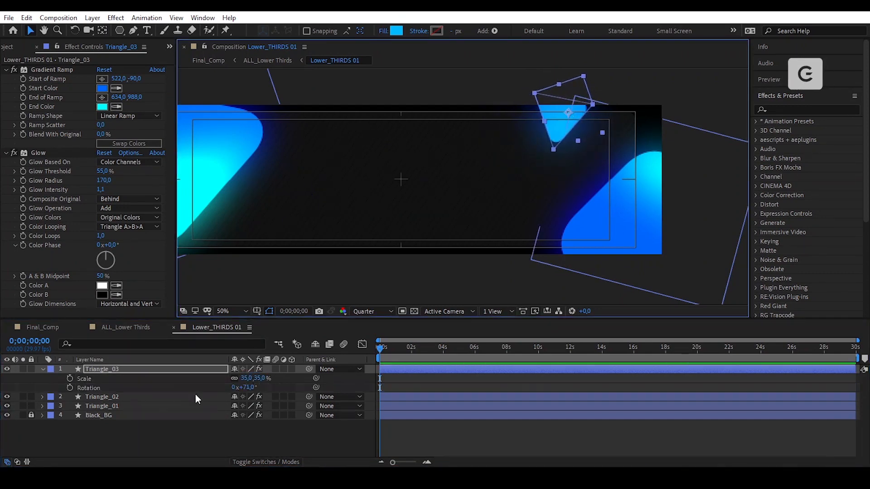
pyautogui.moveTo(243, 388); pyautogui.dragTo(258, 389)
pyautogui.moveTo(564, 116); pyautogui.dragTo(567, 118)
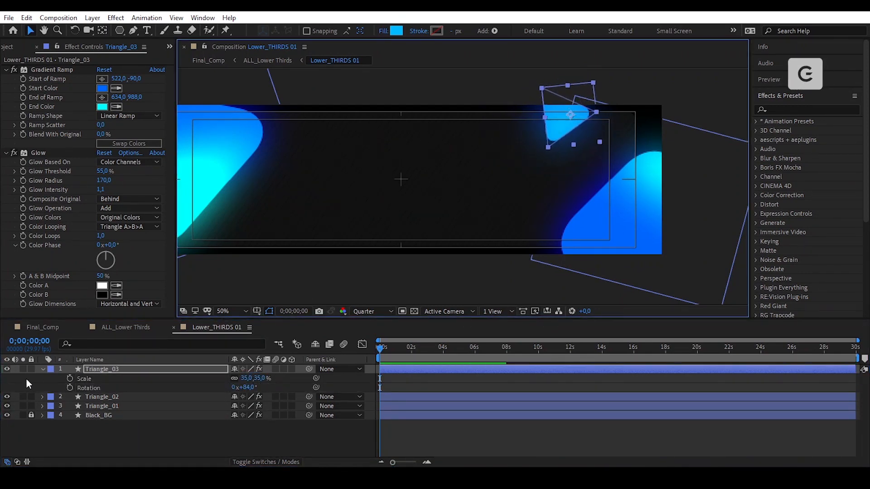
pyautogui.doubleClick(42, 370)
pyautogui.click(52, 398)
pyautogui.click(53, 379)
pyautogui.click(61, 398)
pyautogui.click(229, 406)
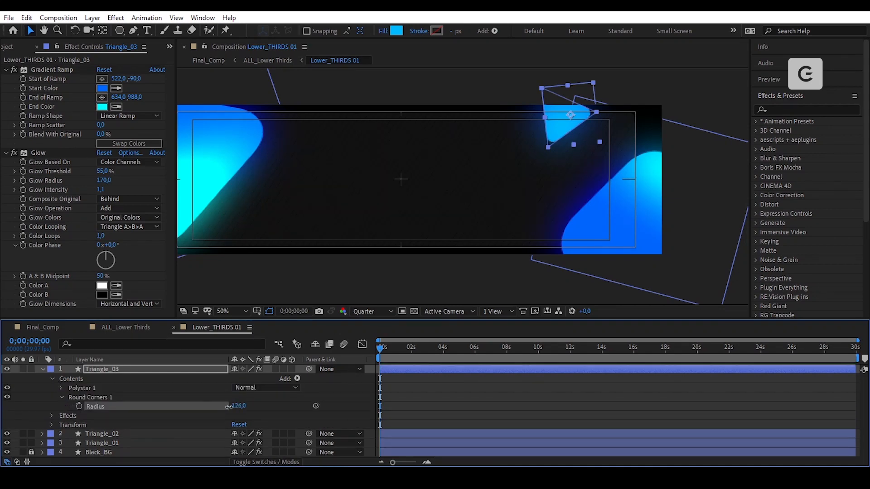
pyautogui.click(43, 370)
# - Move Triangle_03's gradient ramp points to 1662,70 and 1352,-110
pyautogui.click(52, 70)
pyautogui.press(',')
pyautogui.moveTo(372, 134); pyautogui.dragTo(482, 124)
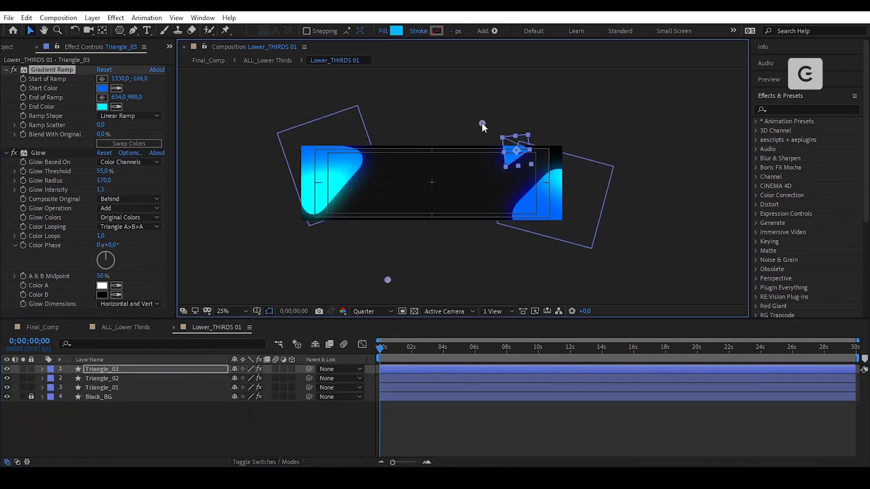
pyautogui.moveTo(388, 279); pyautogui.dragTo(461, 199)
pyautogui.scroll(2, 533, 145)
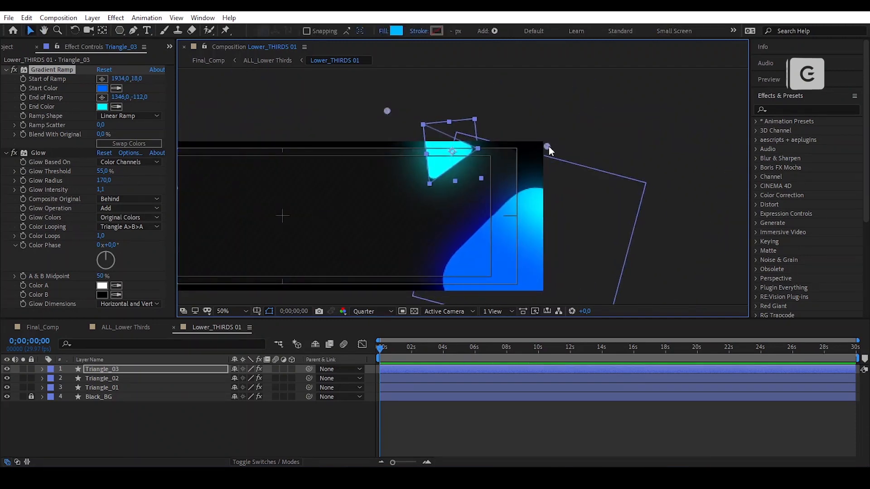
pyautogui.moveTo(548, 146); pyautogui.dragTo(475, 165)
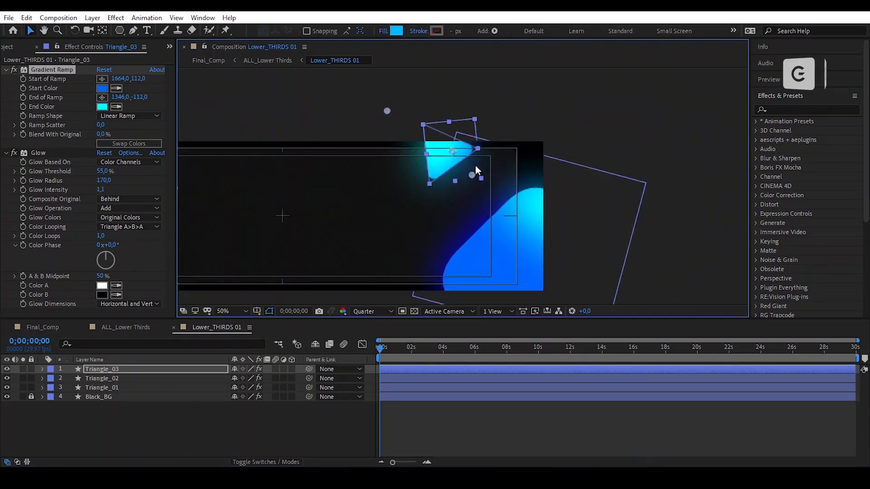
pyautogui.click(57, 75)
pyautogui.moveTo(389, 109)
pyautogui.mouseDown()
pyautogui.moveTo(370, 94)
pyautogui.moveTo(390, 109)
pyautogui.mouseUp()
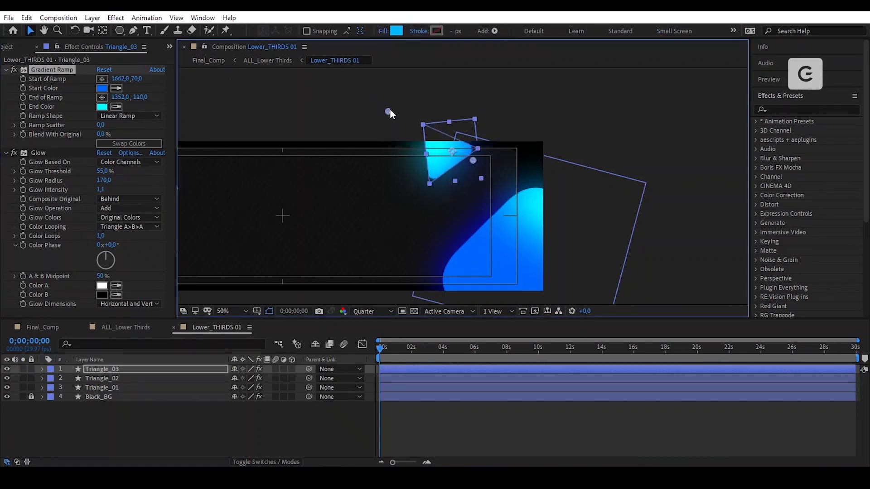
pyautogui.click(686, 143)
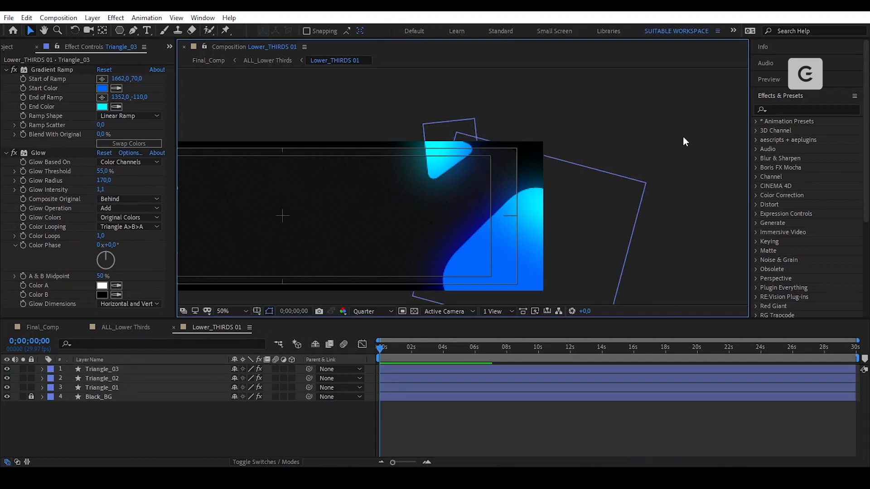
# - Type a 'Your name' title in Montserrat Black, 150 px, across the box's upper part
pyautogui.click(230, 312)
pyautogui.click(251, 128)
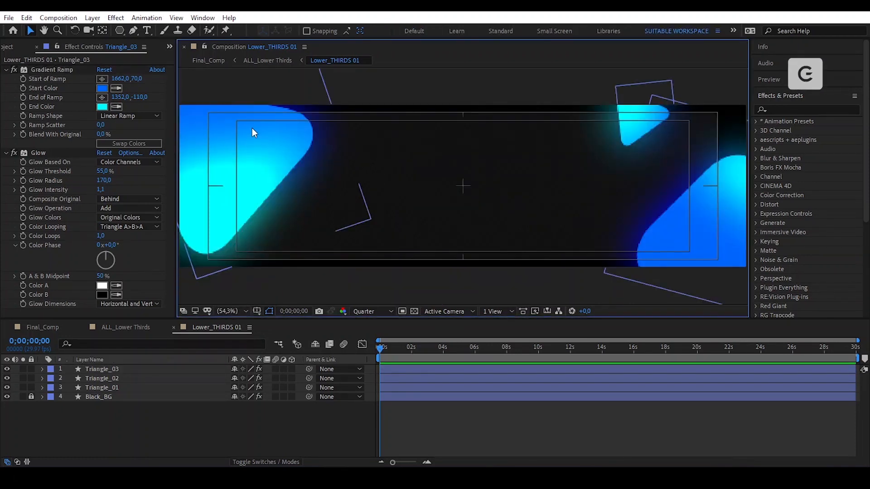
pyautogui.click(162, 431)
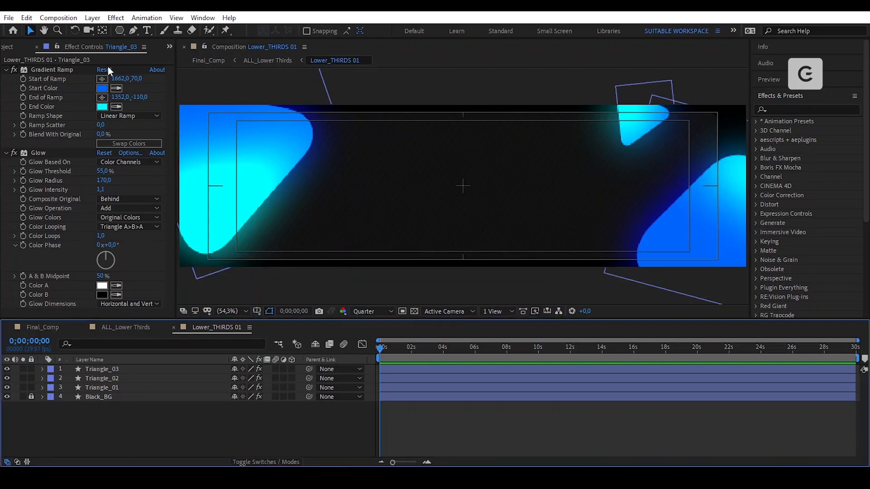
pyautogui.click(147, 30)
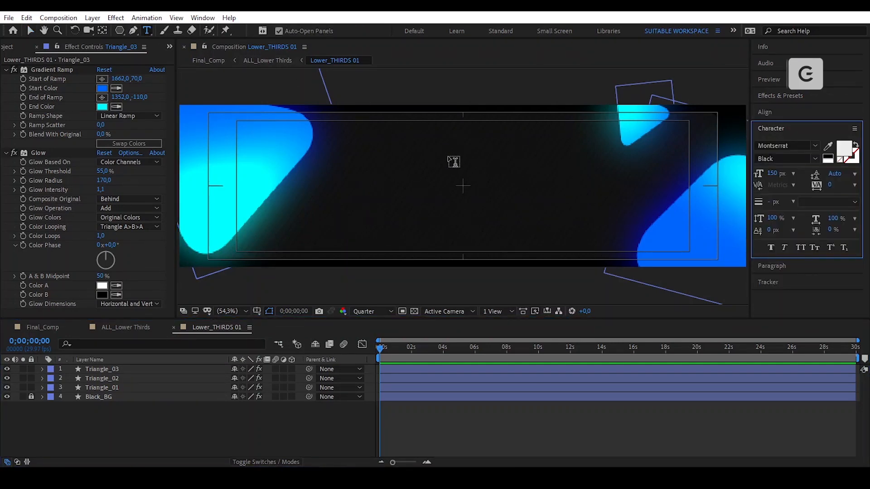
pyautogui.click(412, 157)
pyautogui.write('You')
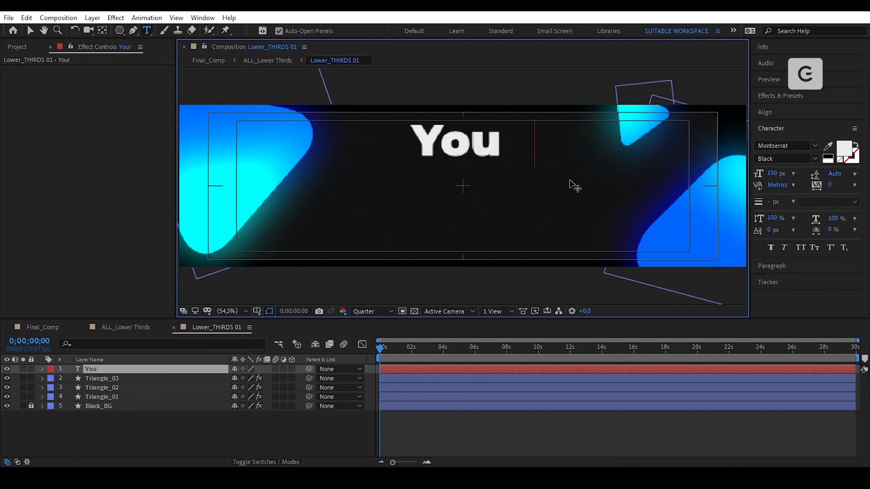
pyautogui.write('r name')
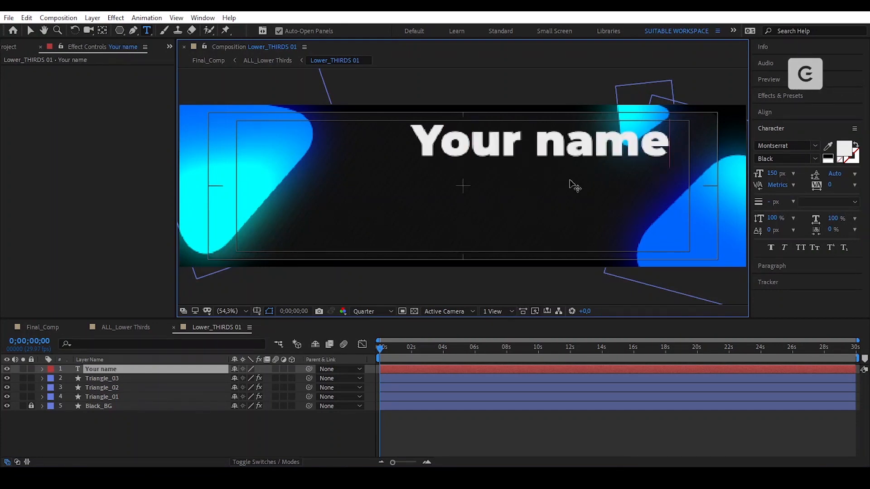
pyautogui.hotkey('ctrl', 'a')
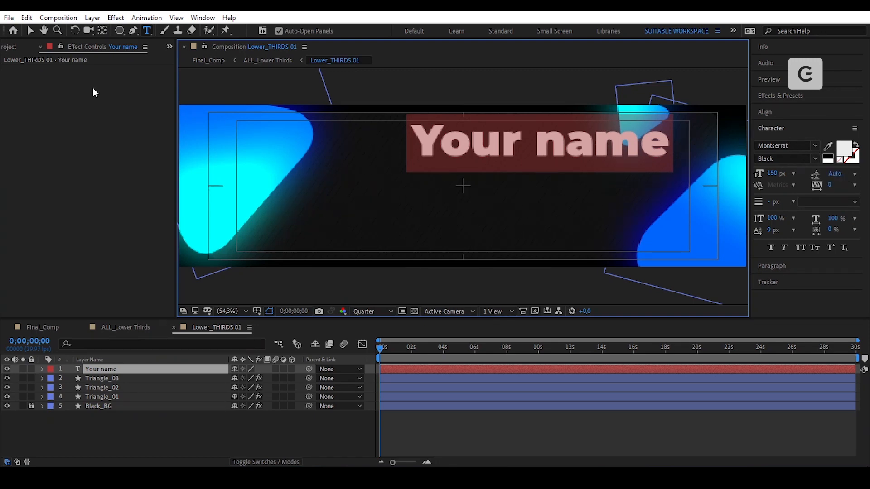
pyautogui.click(33, 31)
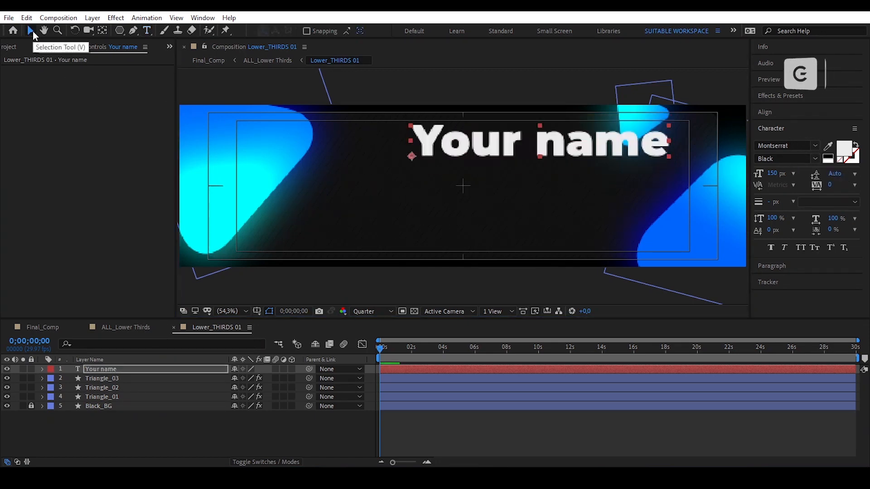
# - Pre-compose the title layer into a composition named 'Your name'
pyautogui.click(92, 17)
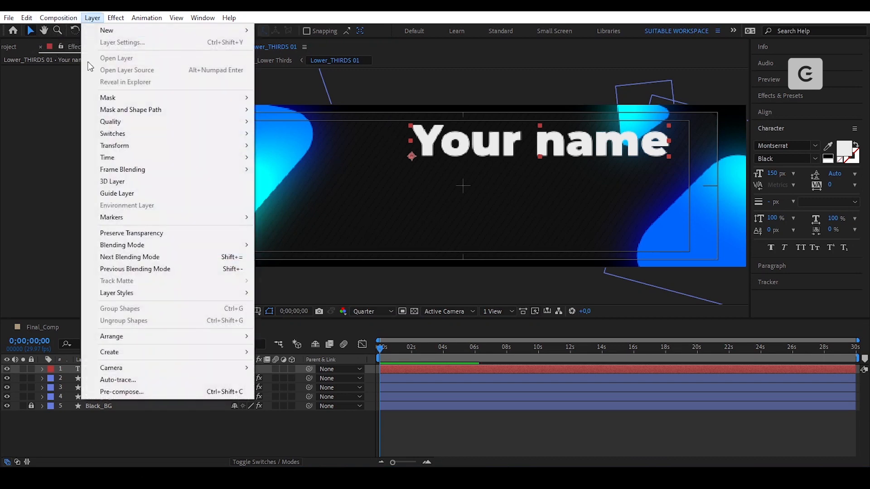
pyautogui.click(206, 391)
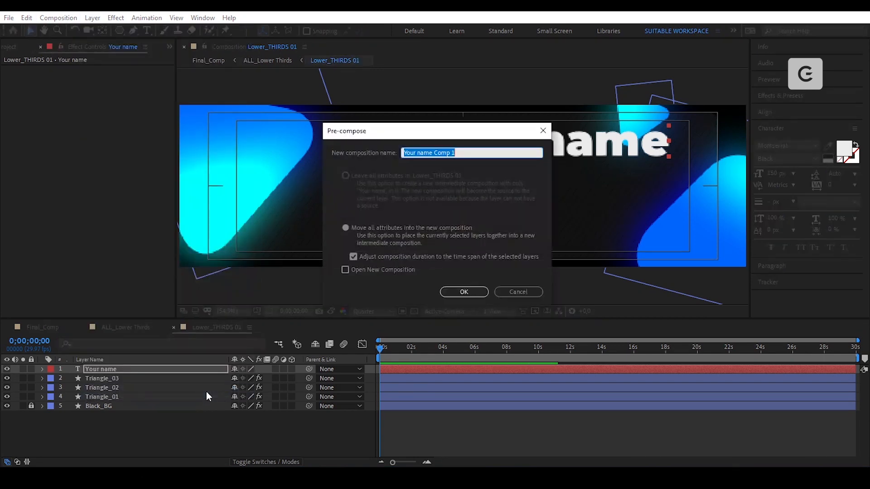
pyautogui.press('Right')
pyautogui.hotkey('ctrl', 'shift', 'Left')
pyautogui.hotkey('ctrl', 'shift', 'Left')
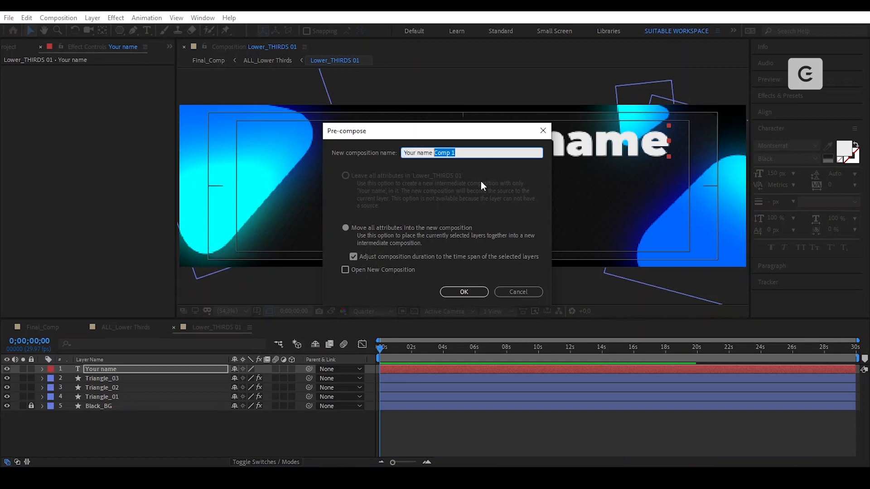
pyautogui.press('BackSpace')
pyautogui.click(466, 292)
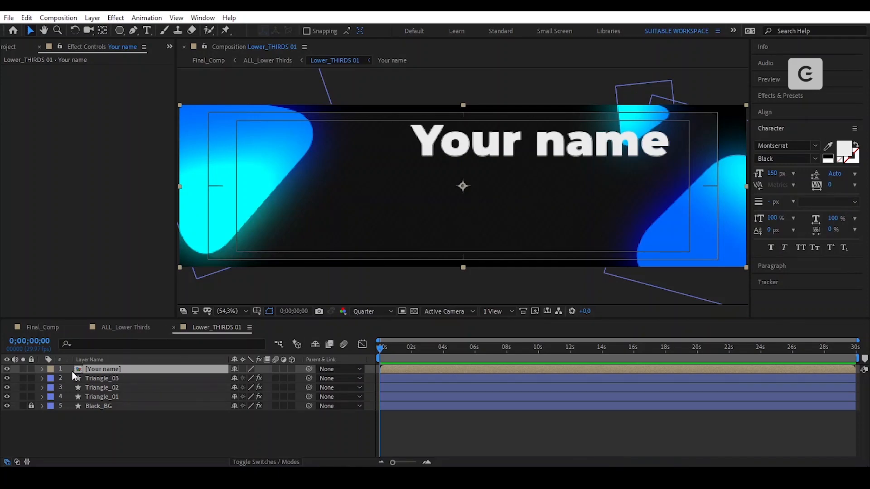
# - Label the precomp red, enable Collapse Transformations, and open it
pyautogui.click(51, 369)
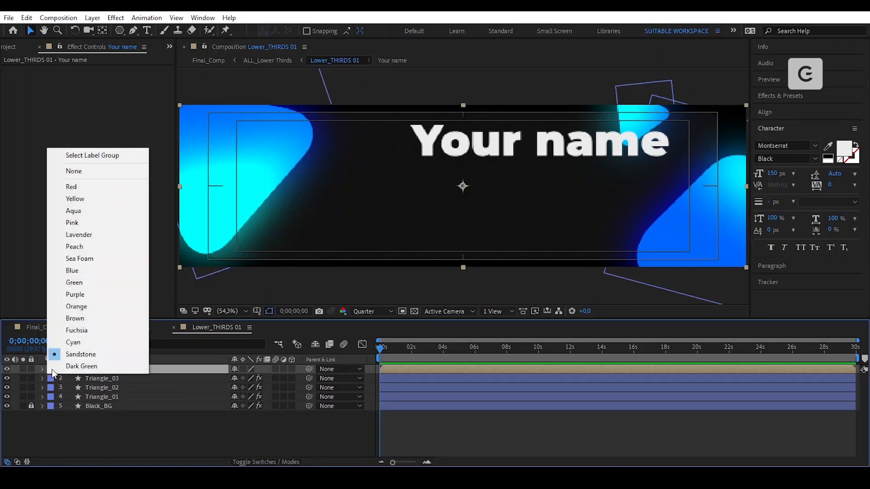
pyautogui.click(78, 188)
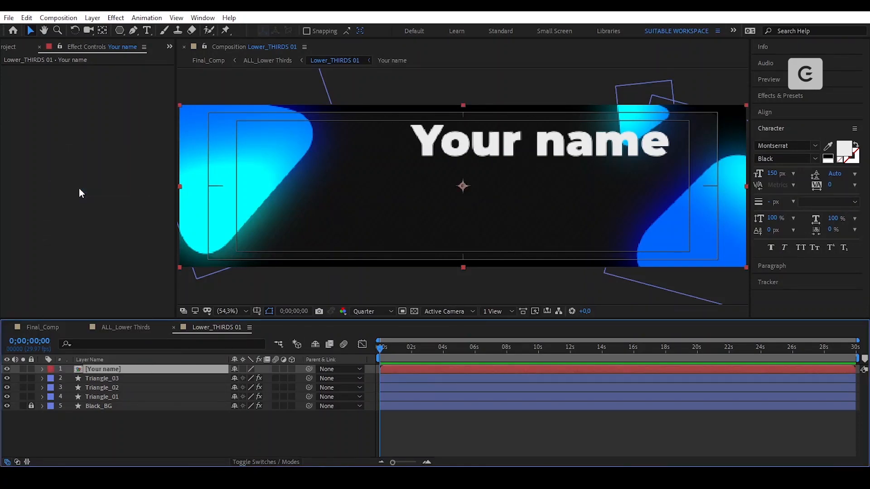
pyautogui.click(243, 369)
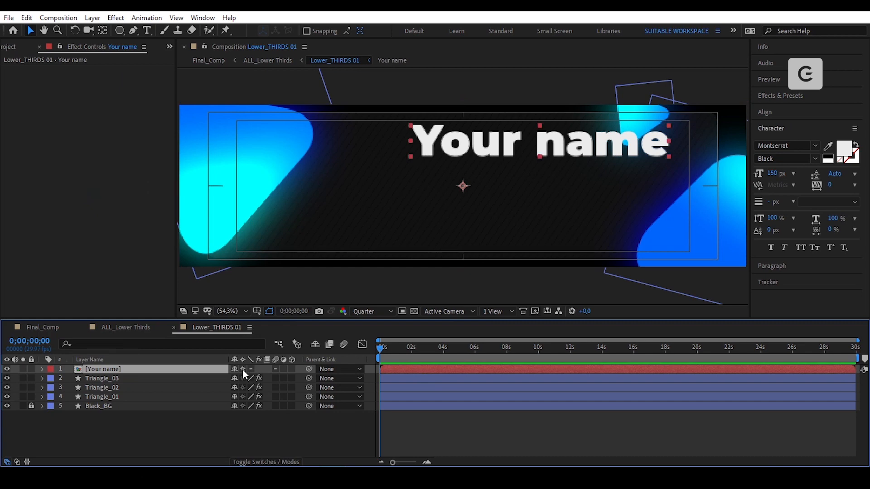
pyautogui.doubleClick(192, 369)
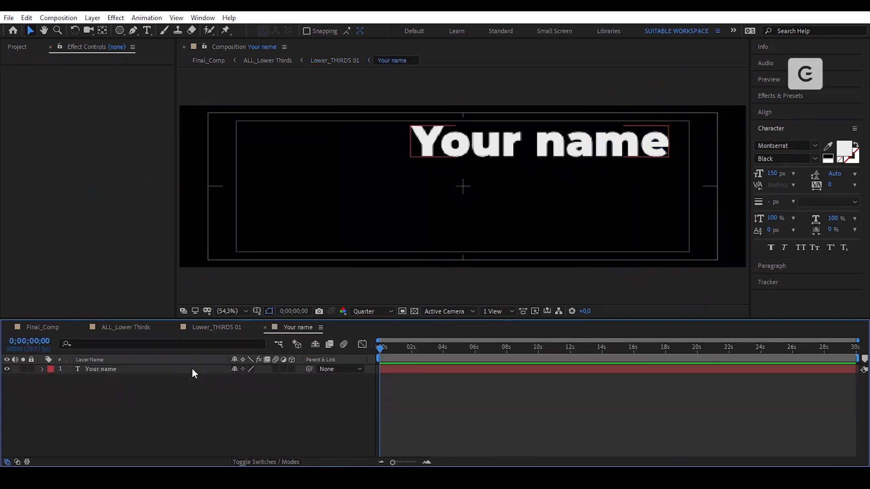
pyautogui.click(192, 368)
# - Resize the 'Your name' composition to 4500 × 450 px
pyautogui.click(65, 18)
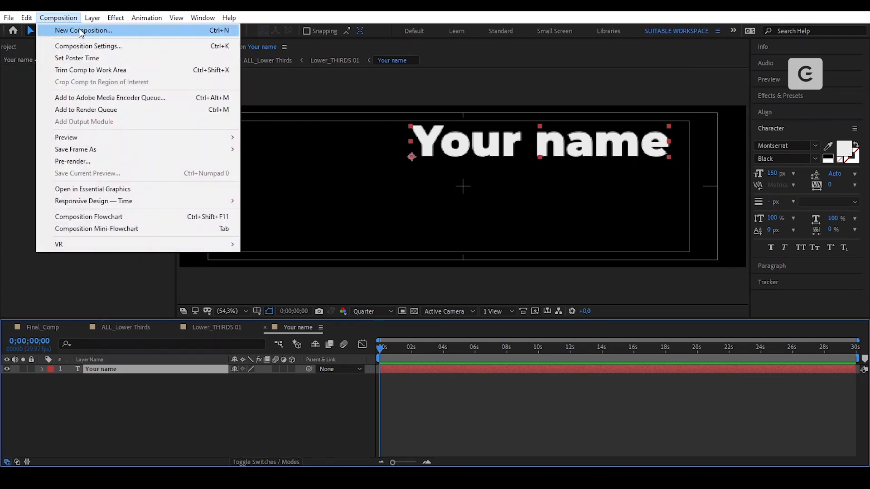
pyautogui.click(109, 45)
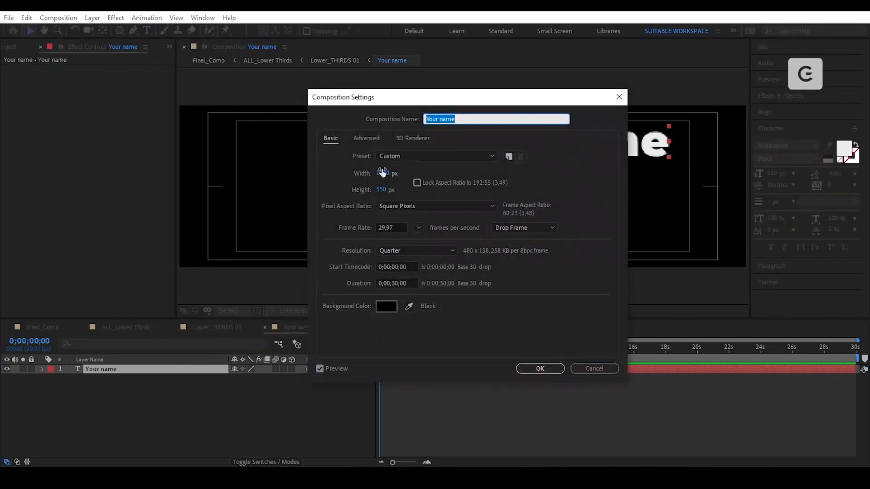
pyautogui.click(382, 172)
pyautogui.write('4500')
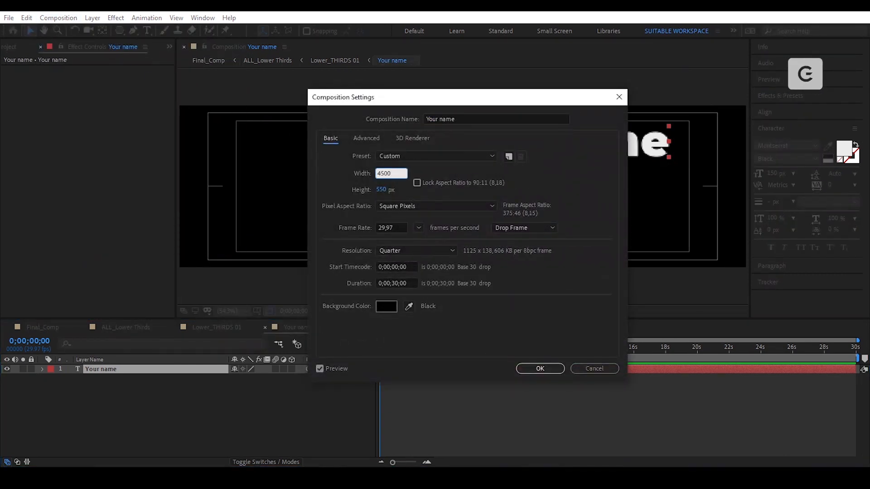
pyautogui.press('Tab')
pyautogui.write('450')
pyautogui.click(586, 168)
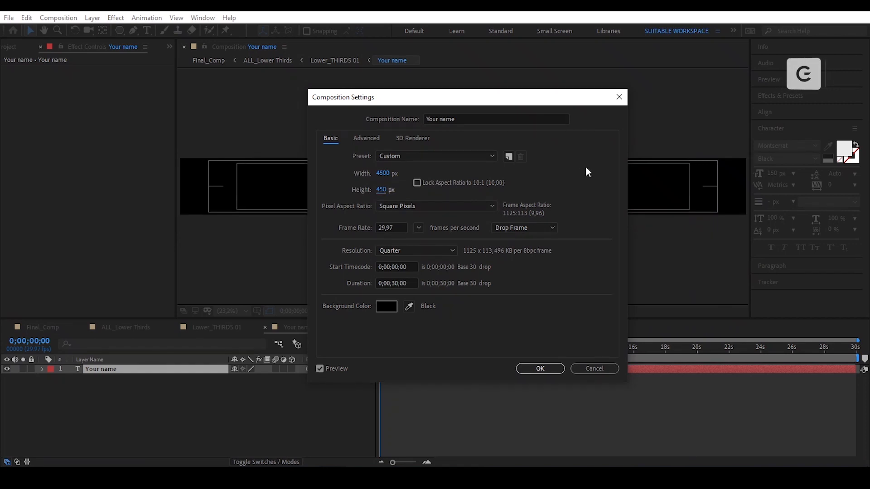
pyautogui.click(539, 367)
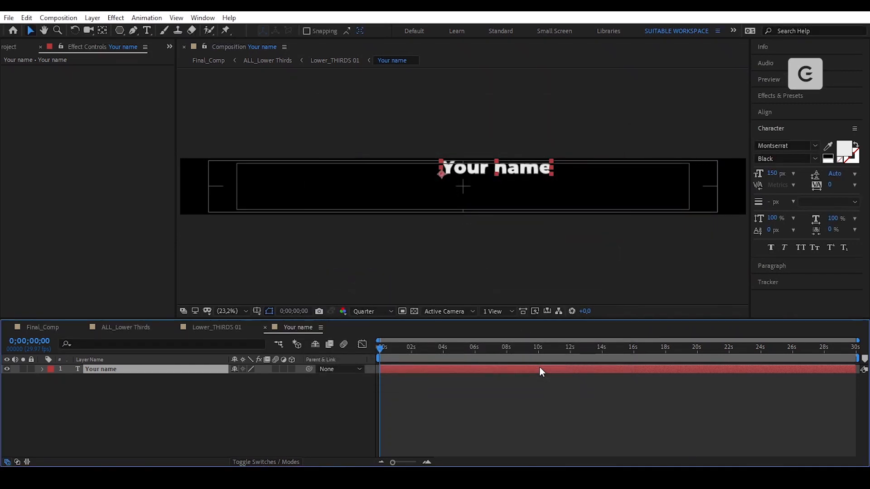
# - Scale the title to 250% and centre its anchor point on the text
pyautogui.press('s')
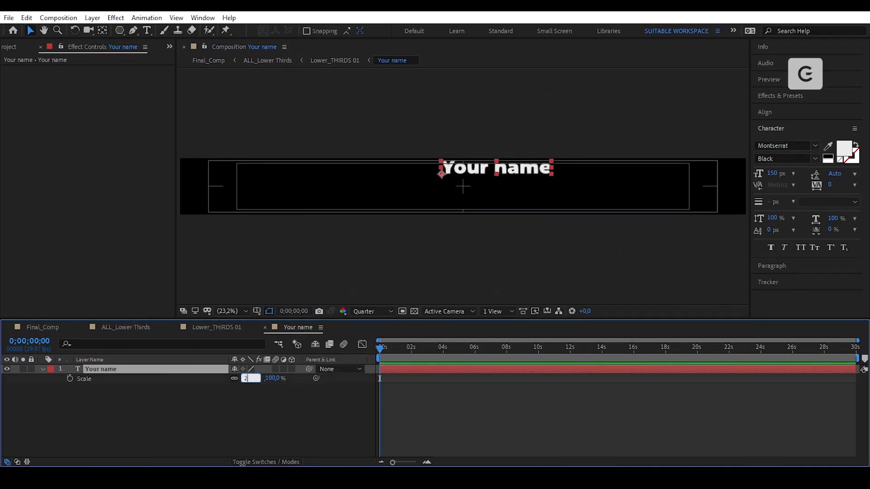
pyautogui.click(247, 379)
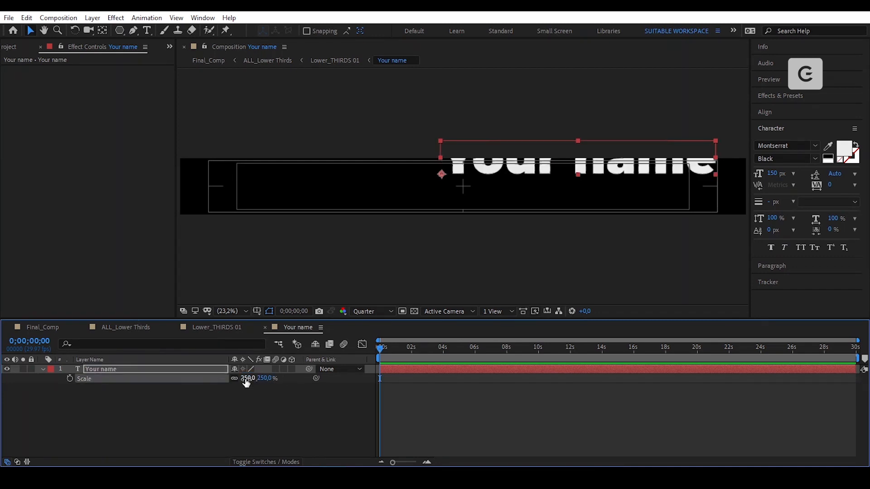
pyautogui.keyDown('ctrl'); pyautogui.doubleClick(102, 31); pyautogui.keyUp('ctrl')
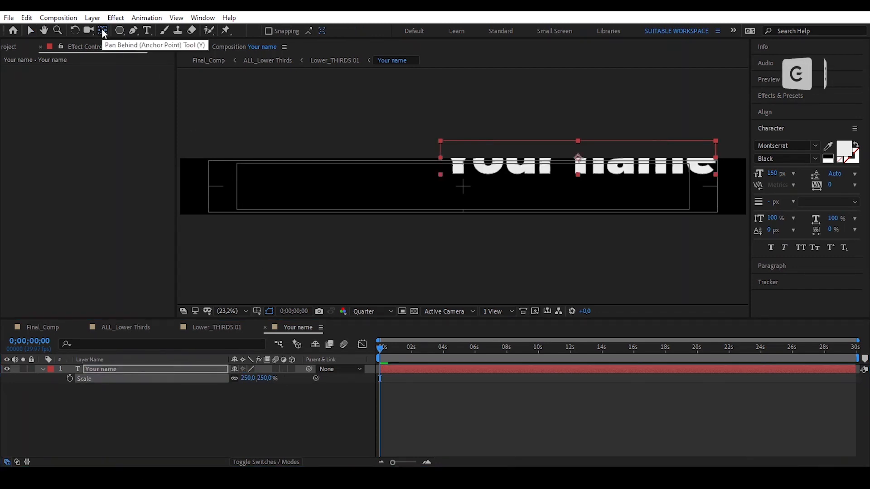
pyautogui.press('v')
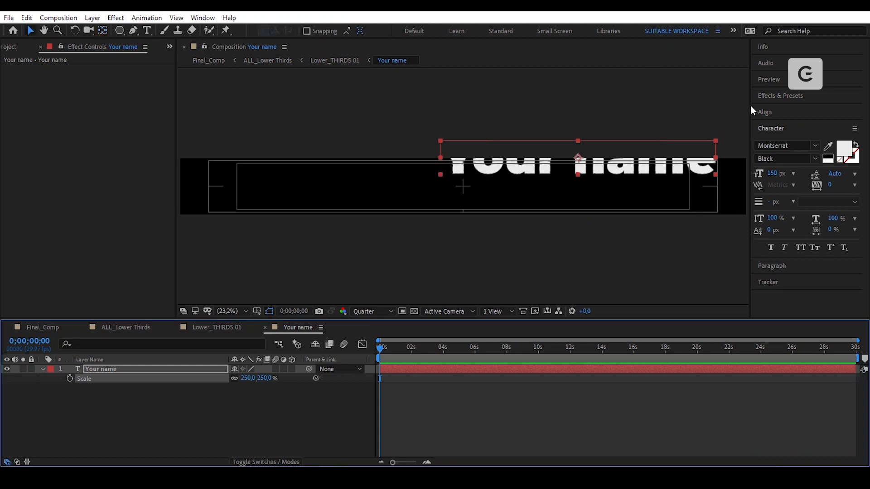
# - Centre the title horizontally and vertically and overlay a proportional grid
pyautogui.click(771, 112)
pyautogui.click(780, 139)
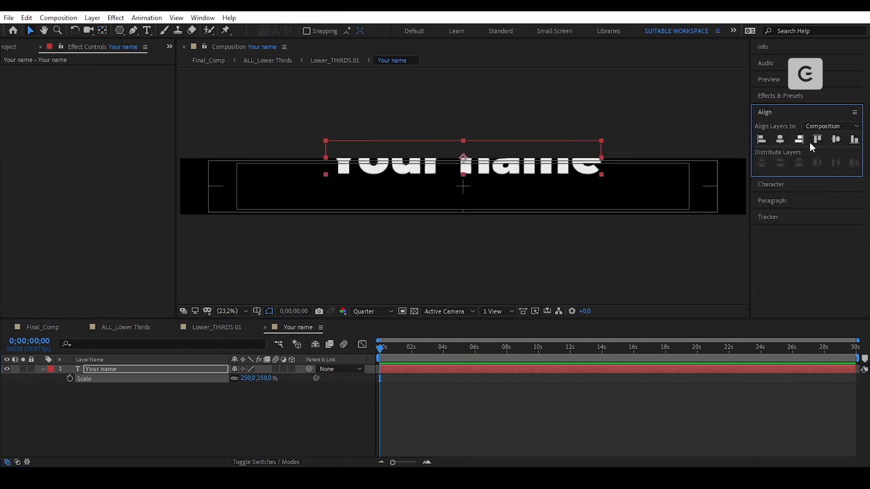
pyautogui.click(834, 137)
pyautogui.click(257, 311)
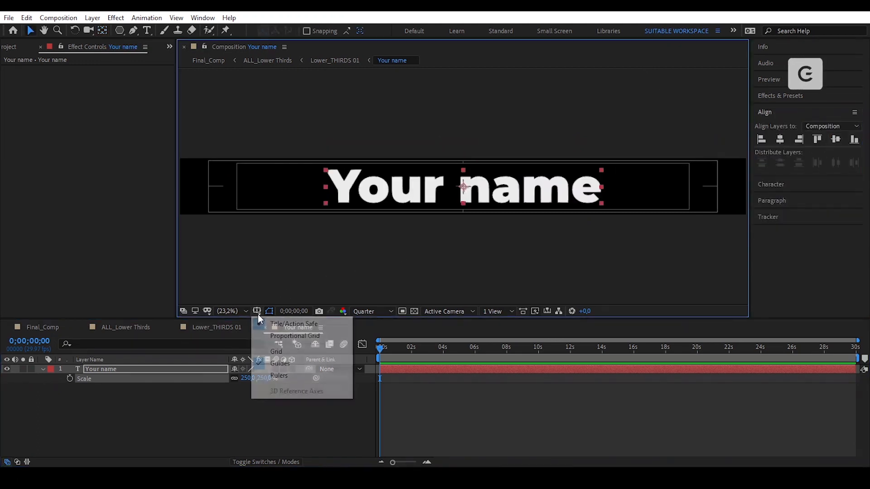
pyautogui.click(274, 335)
pyautogui.click(43, 369)
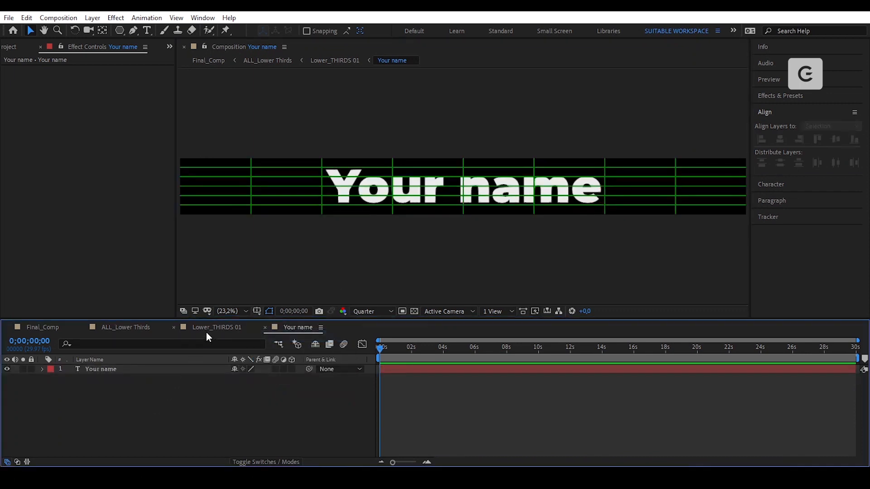
# - In Lower_THIRDS 01, scale the Your name title to 50% and centre it near the box top
pyautogui.click(218, 325)
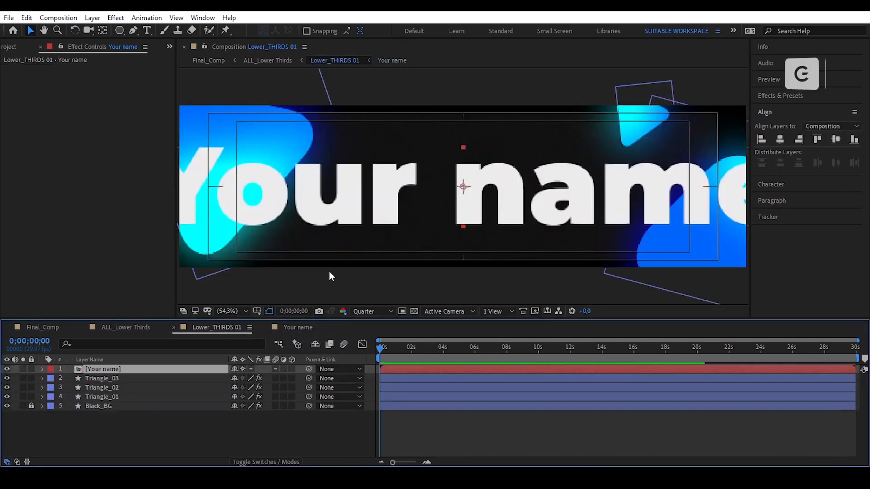
pyautogui.press('s')
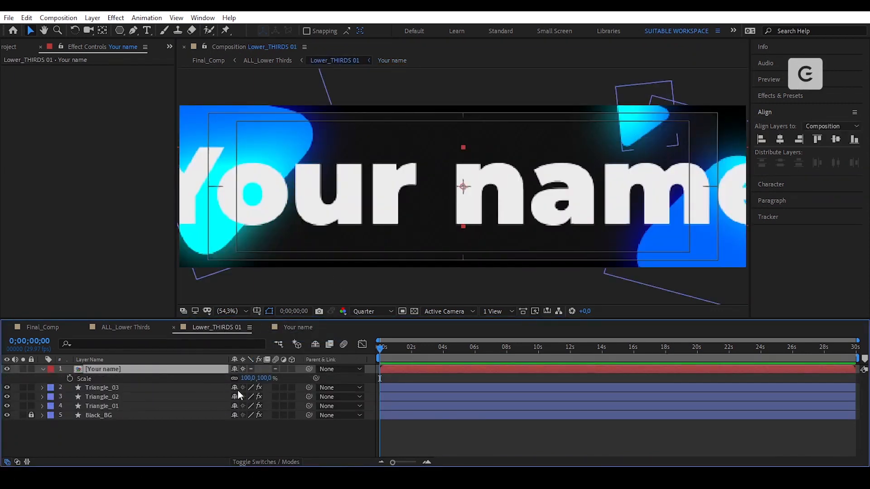
pyautogui.click(250, 378)
pyautogui.write('50')
pyautogui.press('Return')
pyautogui.moveTo(539, 193); pyautogui.dragTo(560, 154)
pyautogui.click(780, 139)
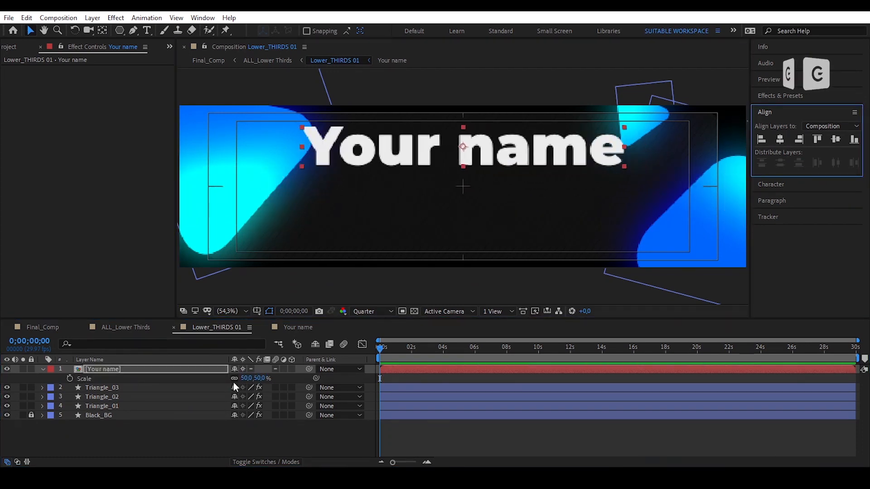
# - Refine the title's scale to 30% and nudge it slightly lower in the box
pyautogui.click(247, 379)
pyautogui.write('25')
pyautogui.press('Return')
pyautogui.click(247, 378)
pyautogui.write('30')
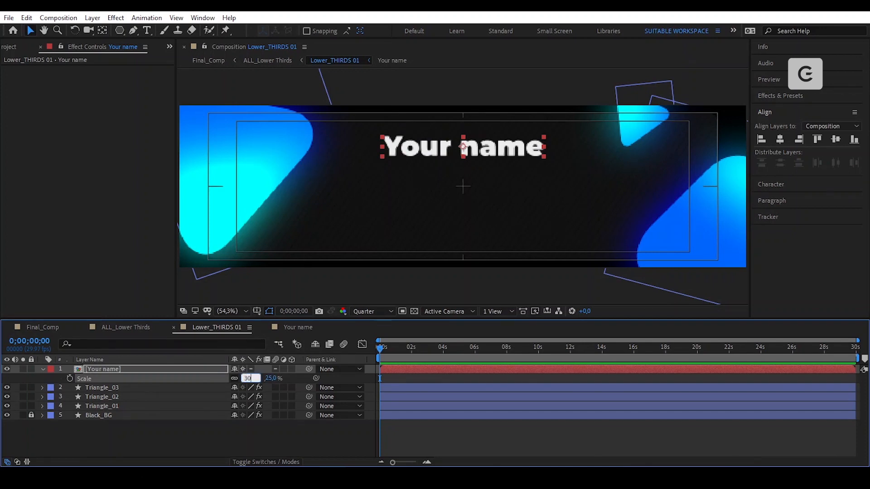
pyautogui.press('Return')
pyautogui.click(501, 153)
pyautogui.moveTo(502, 153); pyautogui.dragTo(498, 160)
# - Show rulers and place a horizontal guide along the title's base
pyautogui.click(257, 312)
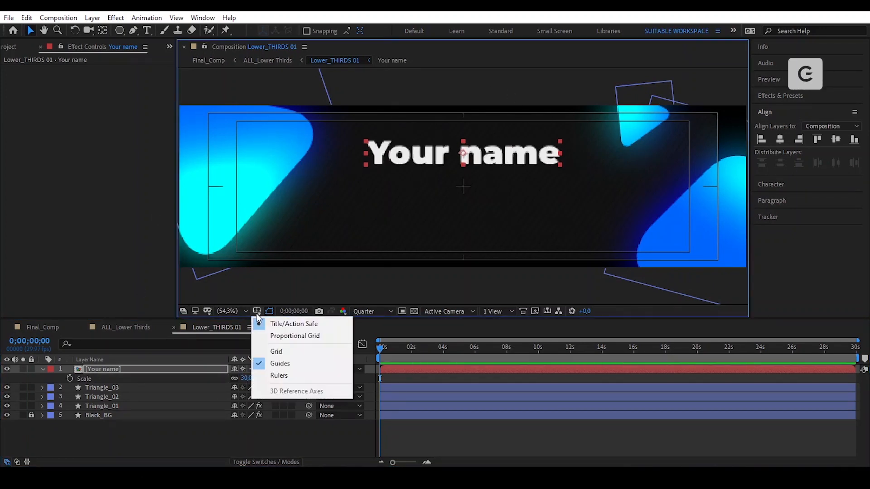
pyautogui.click(286, 374)
pyautogui.moveTo(489, 72); pyautogui.dragTo(502, 168)
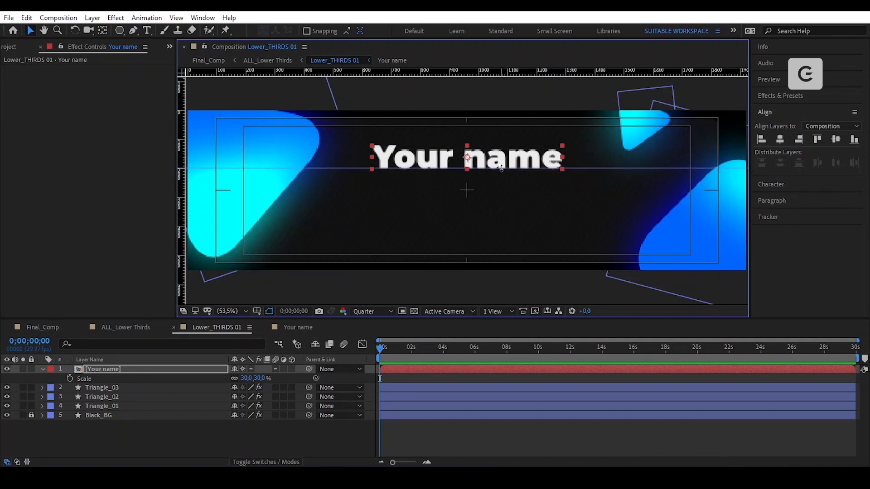
# - Select the Triangle_01 layer to view its effects
pyautogui.click(146, 371)
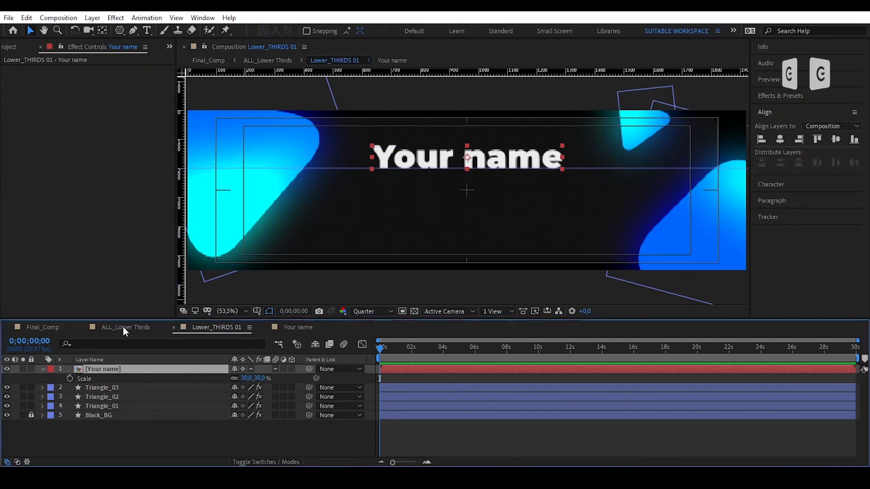
pyautogui.click(103, 192)
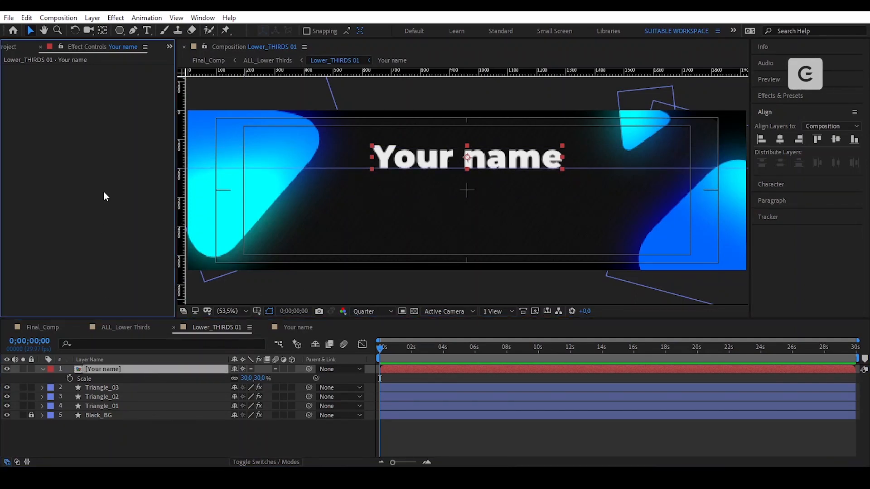
pyautogui.click(285, 131)
# - Copy Triangle_01's Gradient Ramp effect and paste it onto the Your name title
pyautogui.click(67, 70)
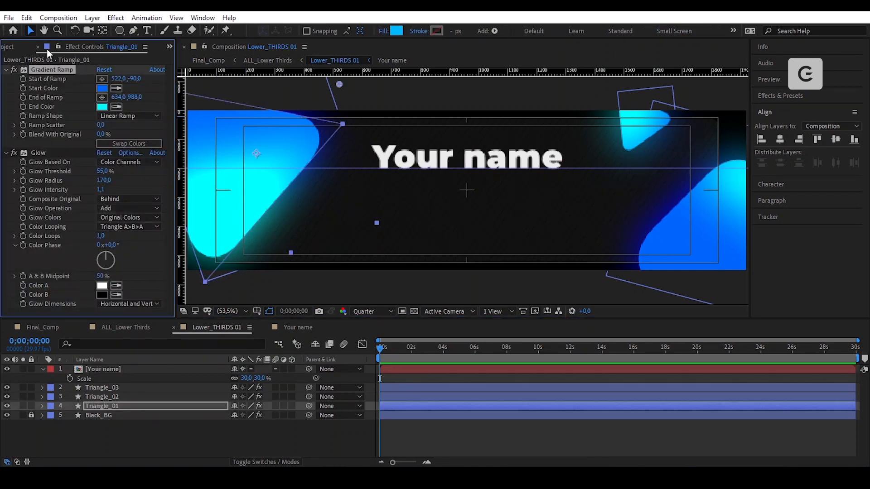
pyautogui.click(27, 18)
pyautogui.click(76, 81)
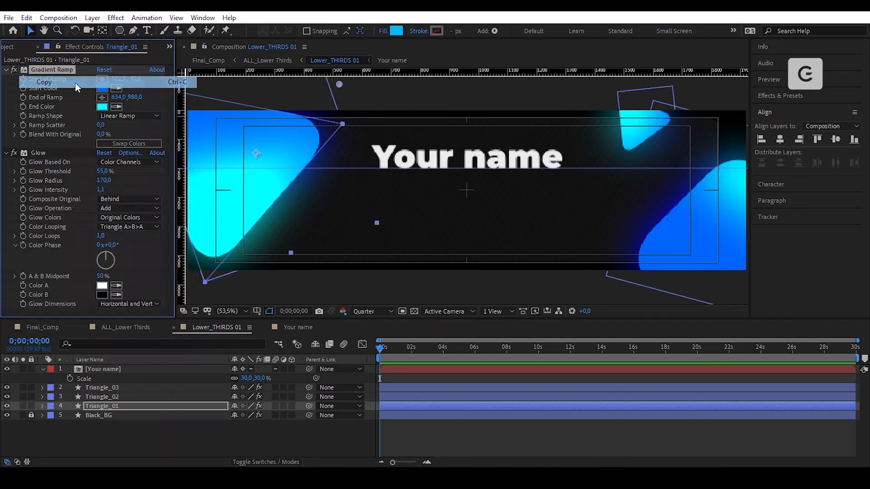
pyautogui.click(480, 161)
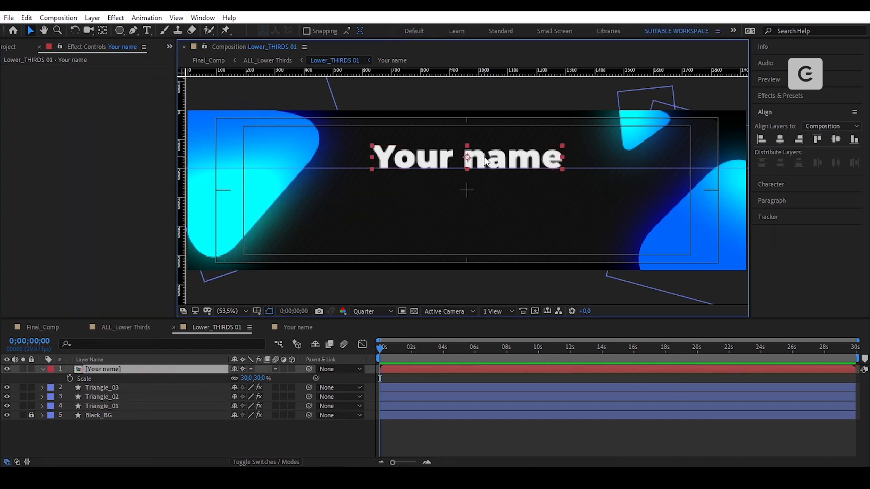
pyautogui.click(26, 18)
pyautogui.click(82, 129)
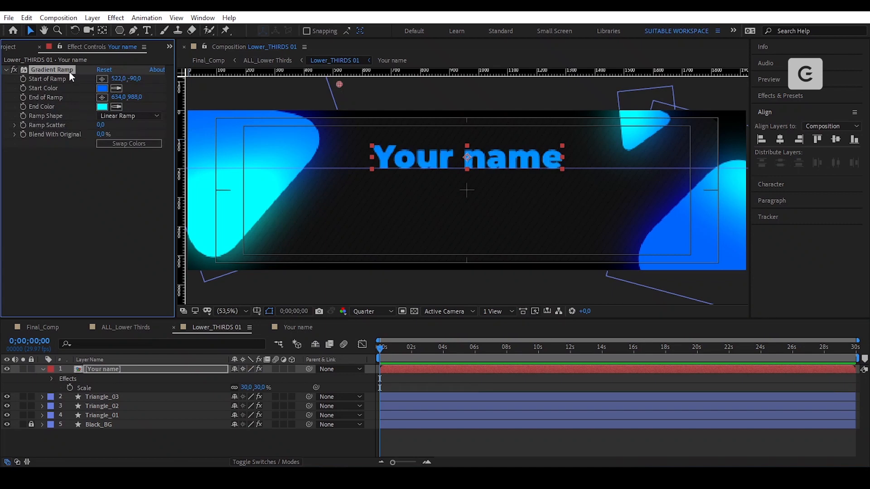
# - Angle the ramp diagonally across the lettering, from 1334,-226 to 796.7,414.4
pyautogui.scroll(-1, 424, 161)
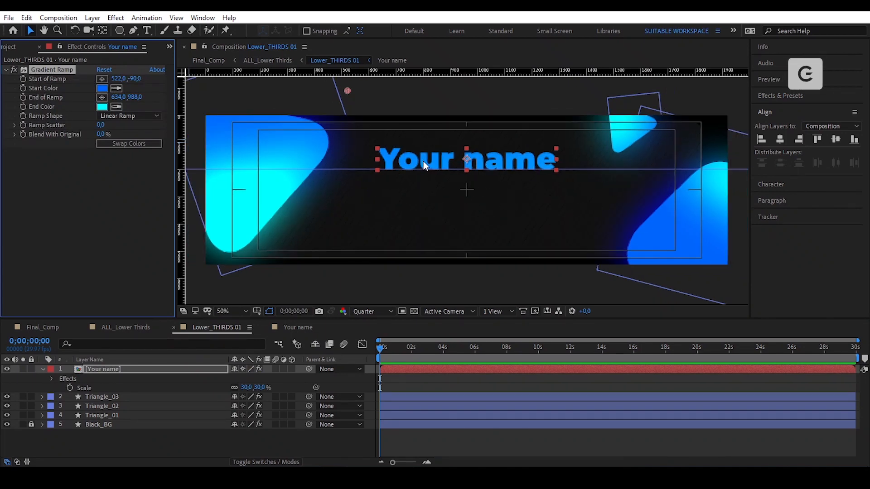
pyautogui.scroll(-2, 424, 161)
pyautogui.moveTo(423, 287); pyautogui.dragTo(409, 200)
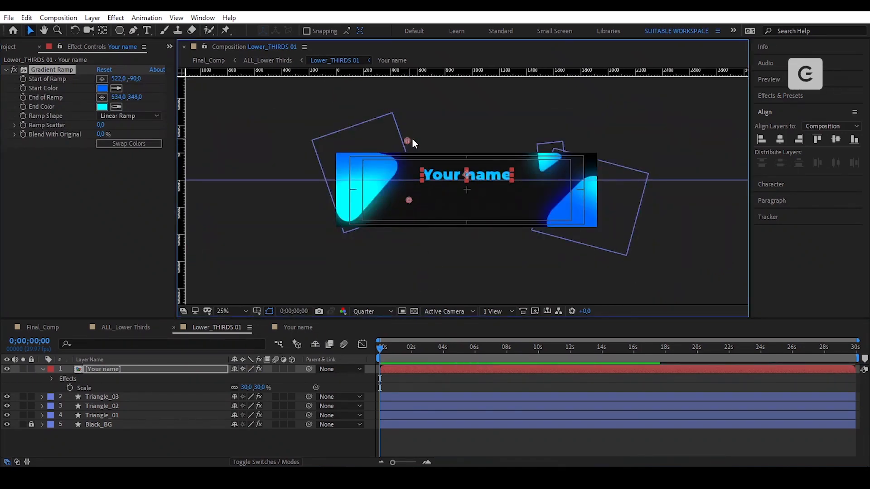
pyautogui.moveTo(412, 138); pyautogui.dragTo(521, 122)
pyautogui.moveTo(409, 201); pyautogui.dragTo(441, 207)
pyautogui.click(232, 311)
pyautogui.click(245, 129)
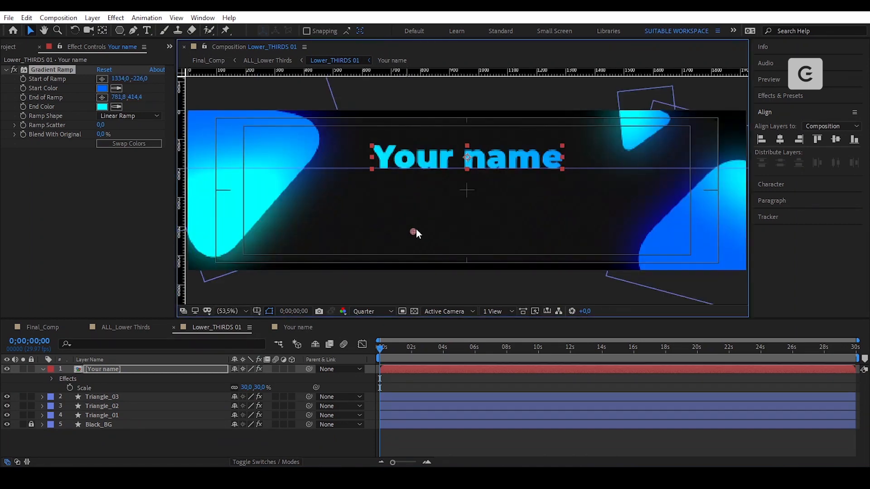
pyautogui.click(494, 444)
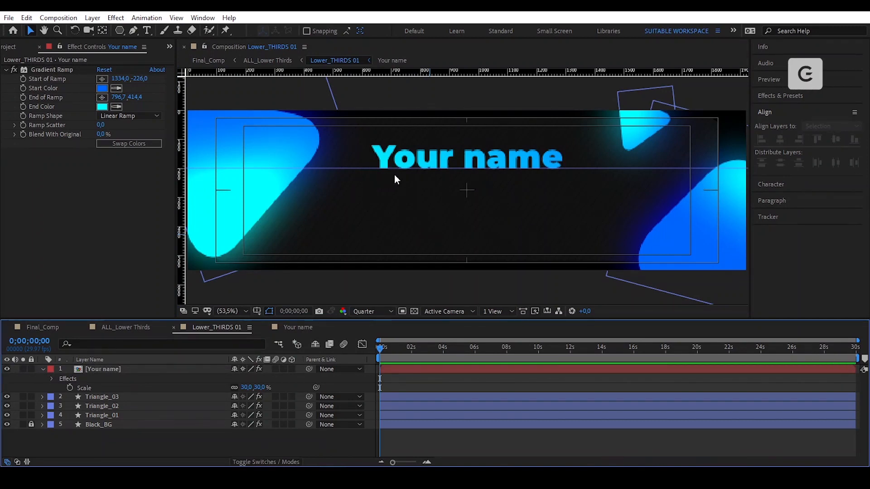
# - Add a text line 'LOREM IPSUM BLA BLA BALA JSKFISJF' and move it below the title
pyautogui.click(148, 30)
pyautogui.click(344, 191)
pyautogui.write('LOREM IPSUM BLA BLA BALA JSKFISJF')
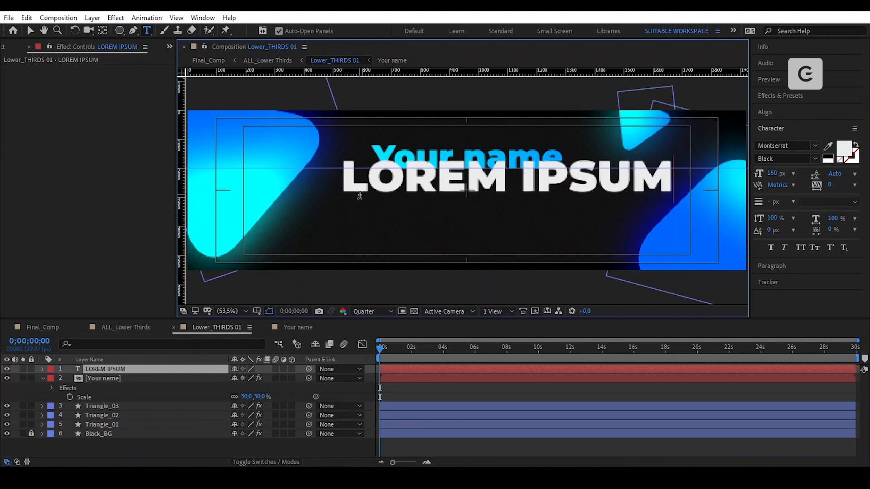
pyautogui.click(30, 30)
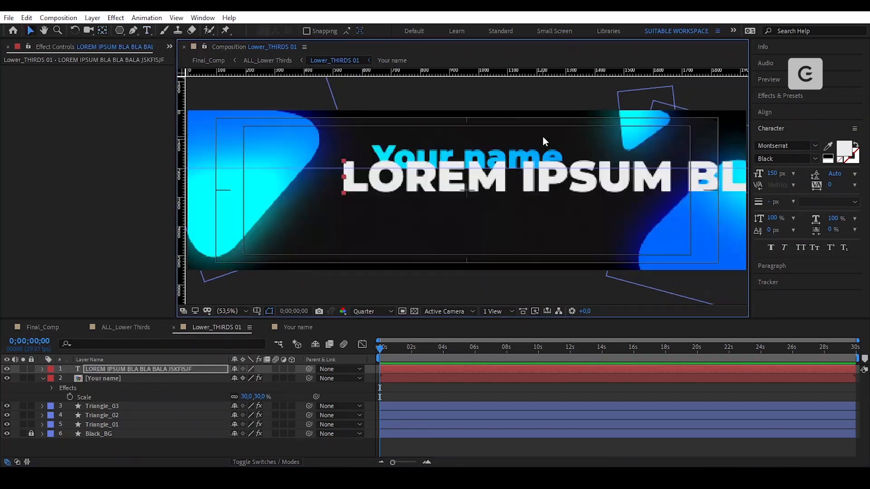
pyautogui.moveTo(620, 192); pyautogui.dragTo(447, 199)
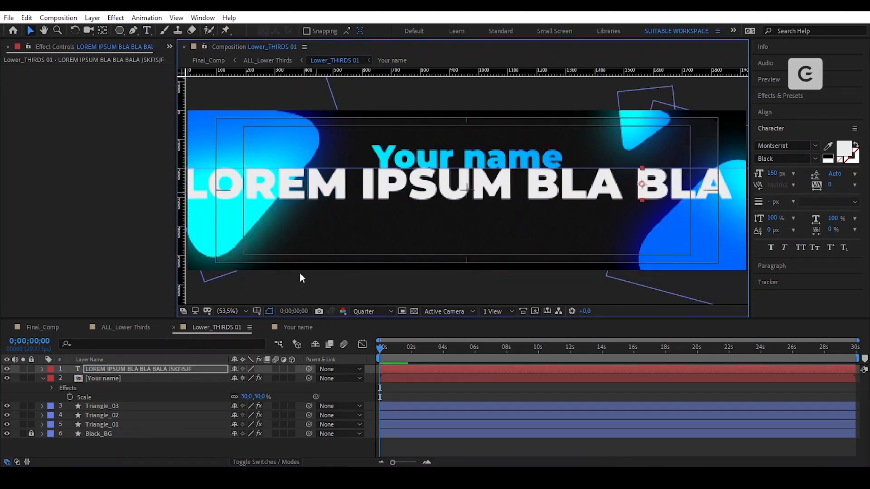
# - Pre-compose the new text layer into a comp named Text_01
pyautogui.click(189, 372)
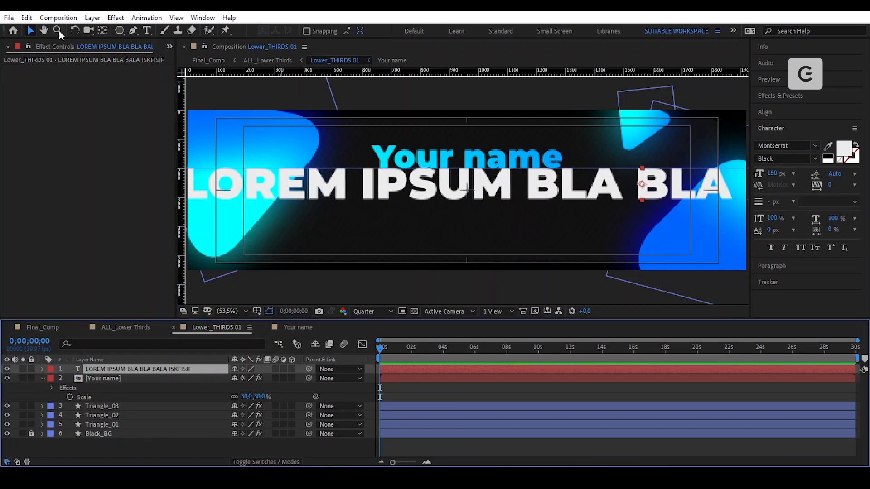
pyautogui.click(93, 19)
pyautogui.click(176, 392)
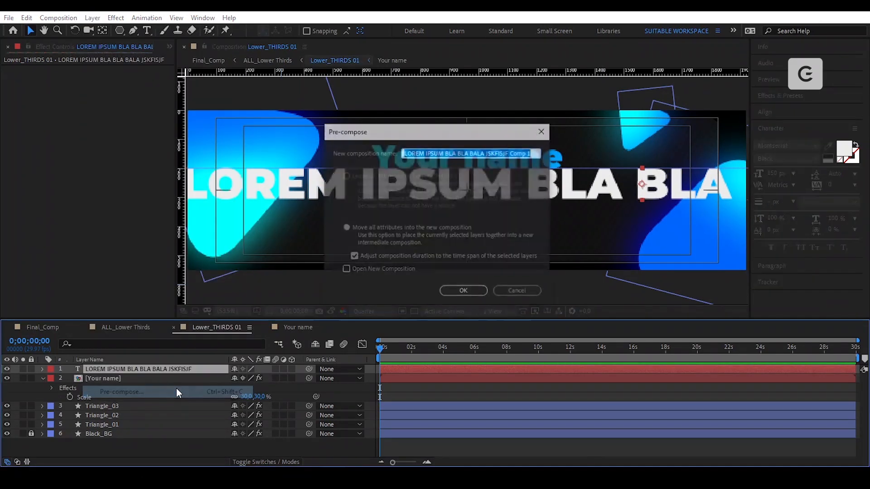
pyautogui.write('Text_01')
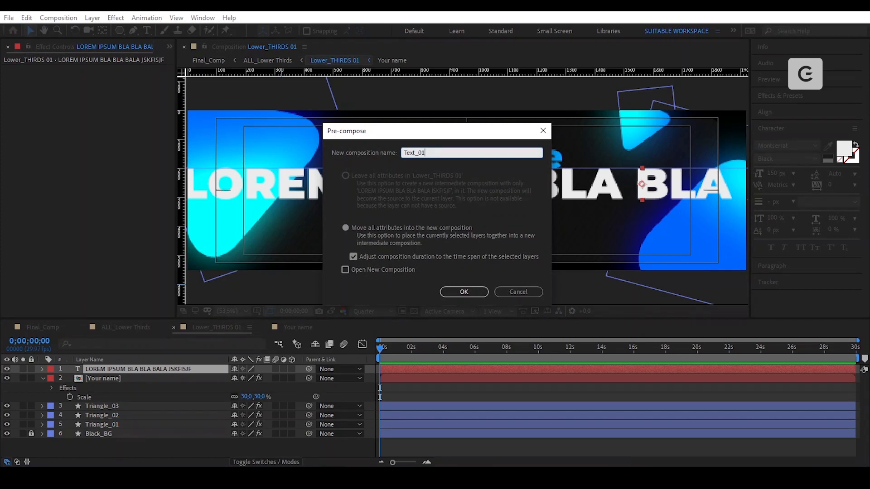
pyautogui.press('Return')
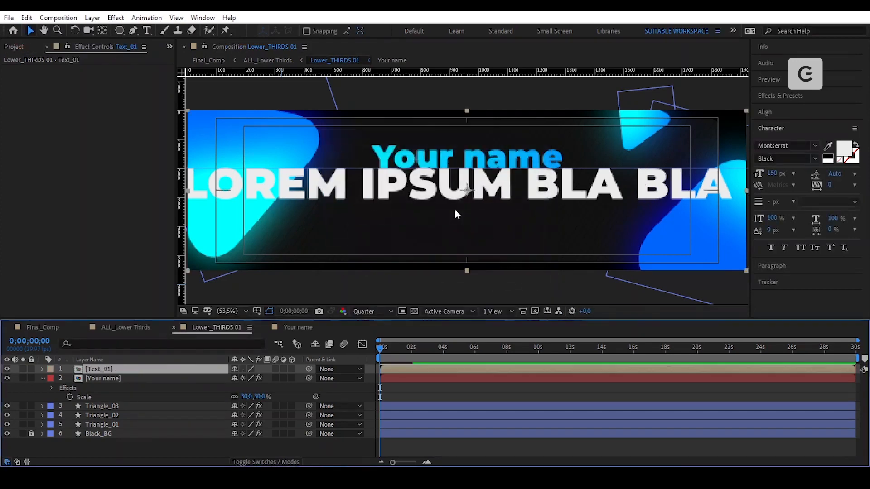
# - Collapse the Text_01 precomp's transformations and give its layer a red label
pyautogui.click(243, 369)
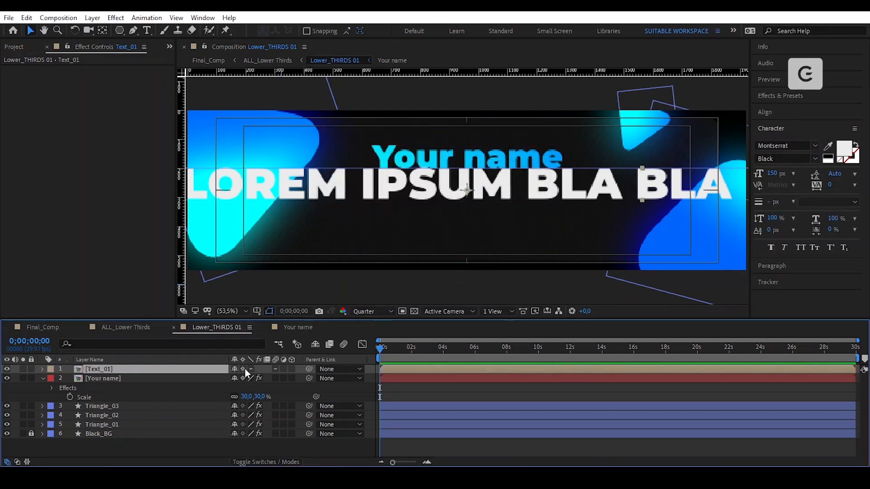
pyautogui.click(51, 369)
pyautogui.click(87, 189)
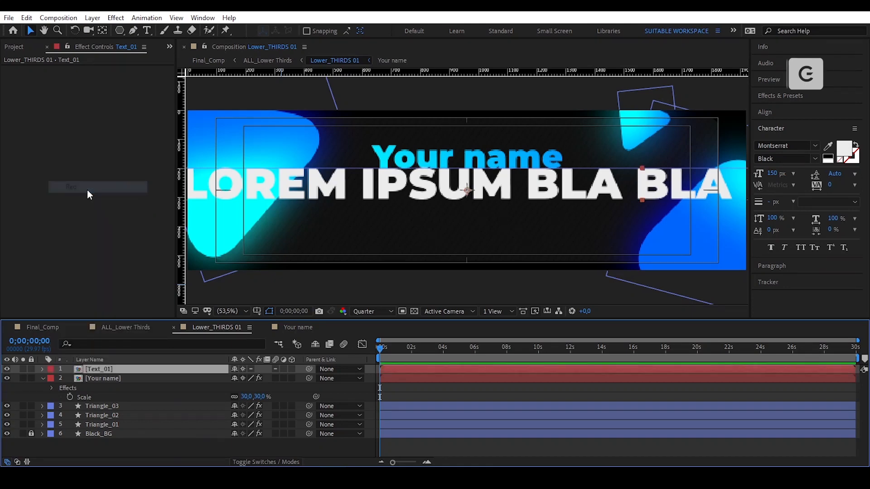
# - Inside Text_01, change the composition width to 4500 px
pyautogui.doubleClick(143, 369)
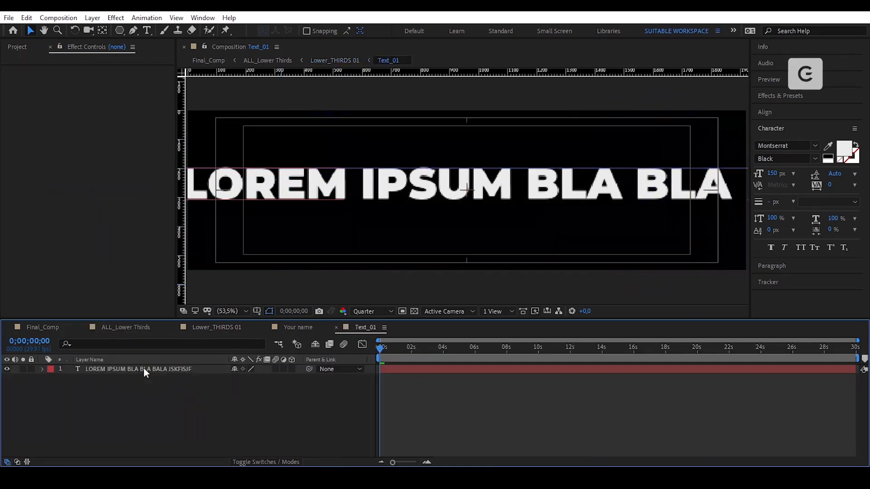
pyautogui.click(142, 369)
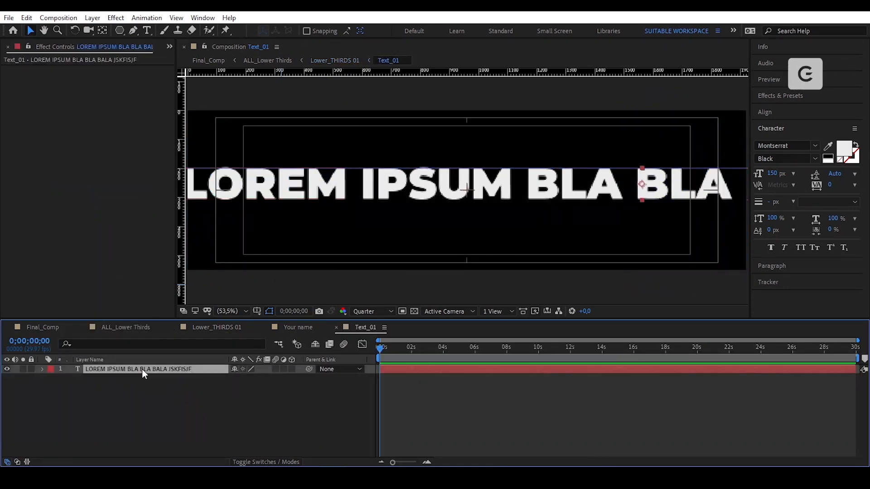
pyautogui.click(58, 18)
pyautogui.click(83, 47)
pyautogui.click(391, 173)
pyautogui.write('4500')
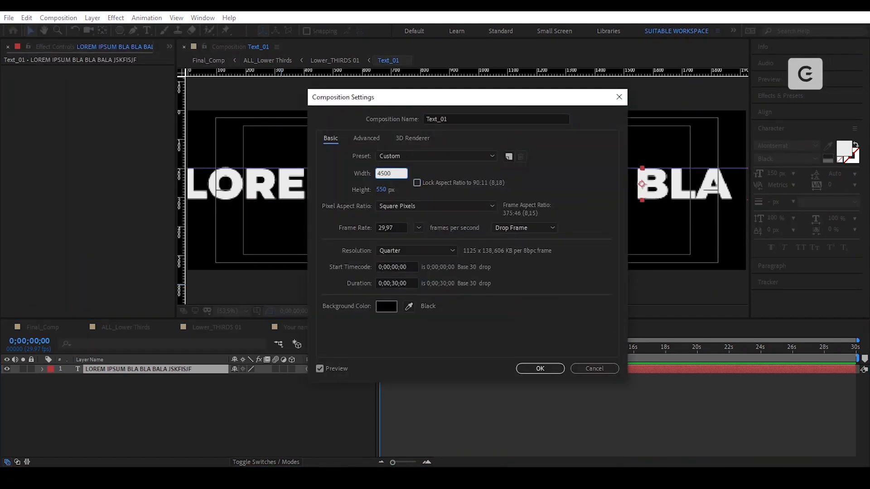
pyautogui.press('Tab')
pyautogui.click(540, 369)
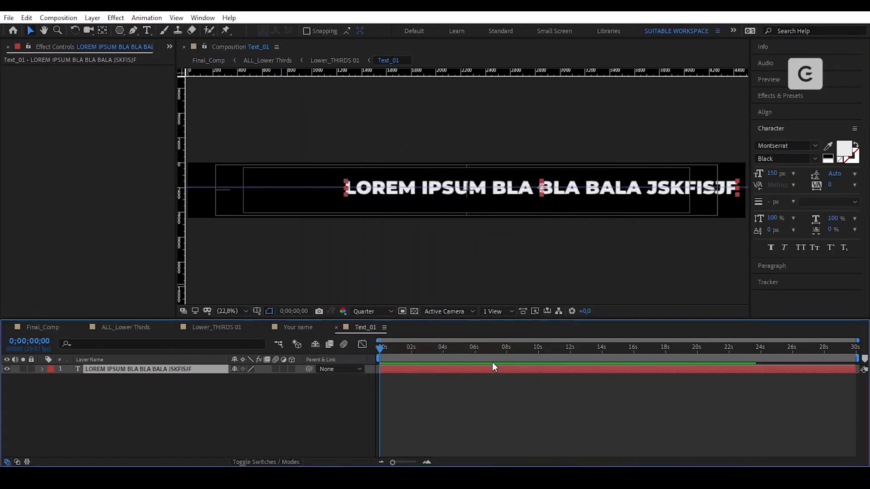
# - Scale the lorem text layer to 250% and turn on the proportional grid overlay
pyautogui.press('s')
pyautogui.click(251, 379)
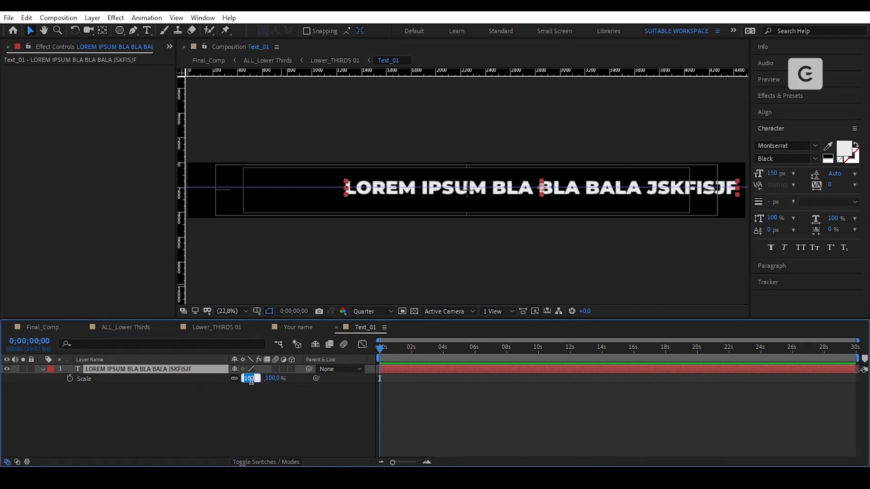
pyautogui.press('Return')
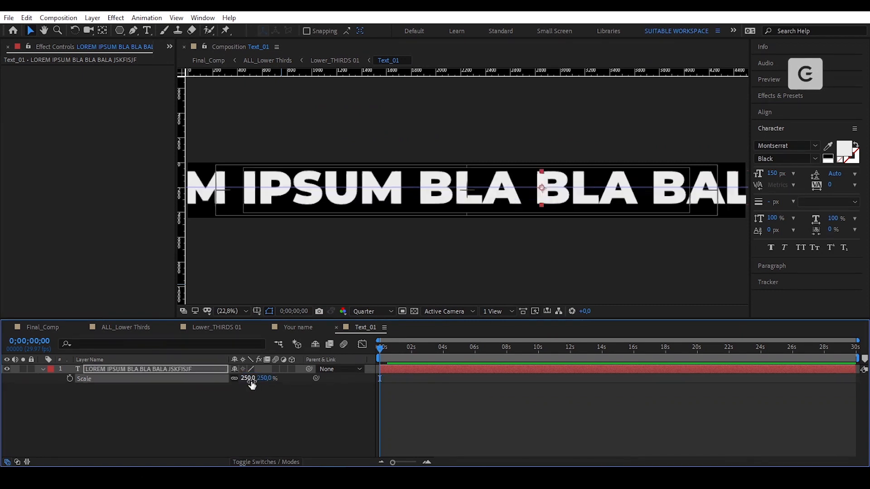
pyautogui.click(269, 312)
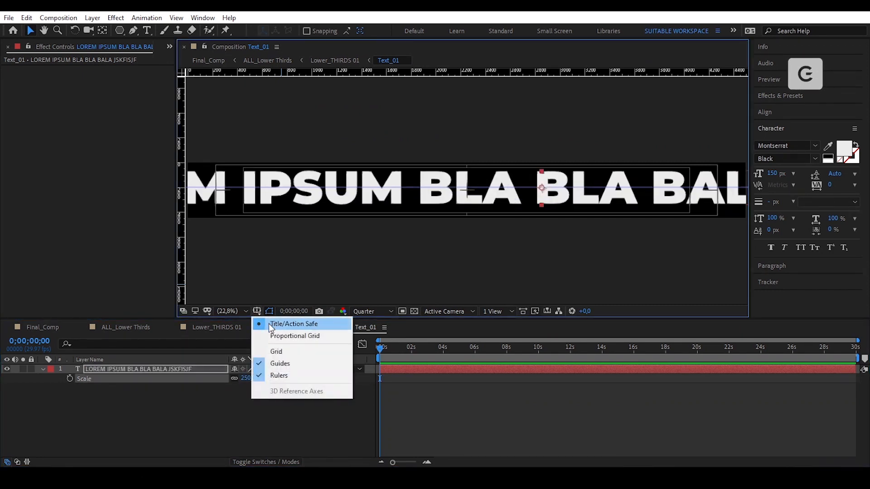
pyautogui.click(276, 335)
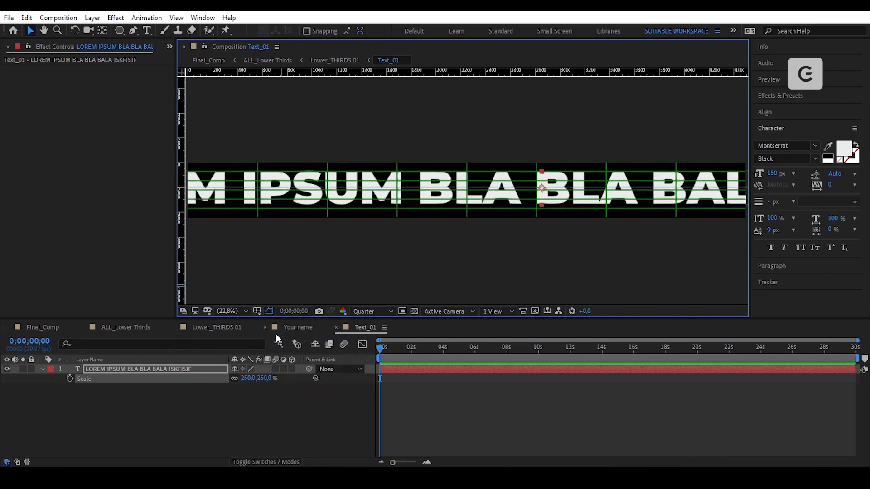
pyautogui.scroll(-1, 383, 216)
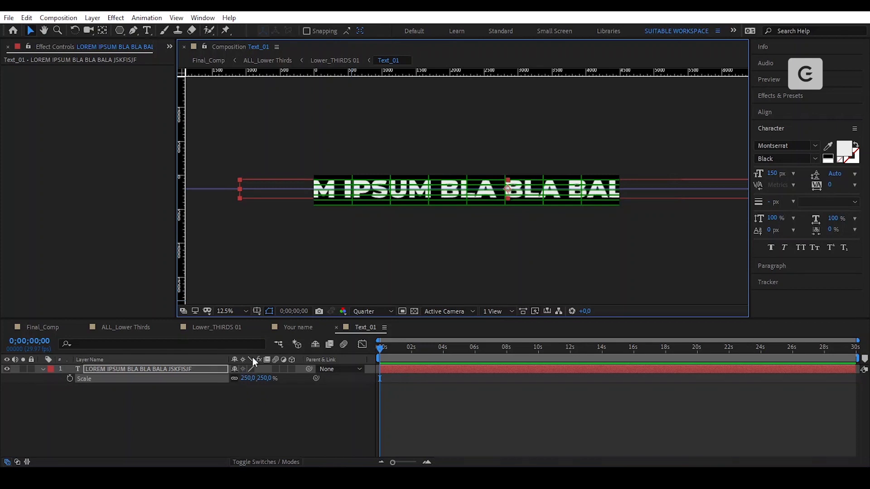
# - In Lower_THIRDS 01, scale the Text_01 layer to 13% beneath the title
pyautogui.click(224, 327)
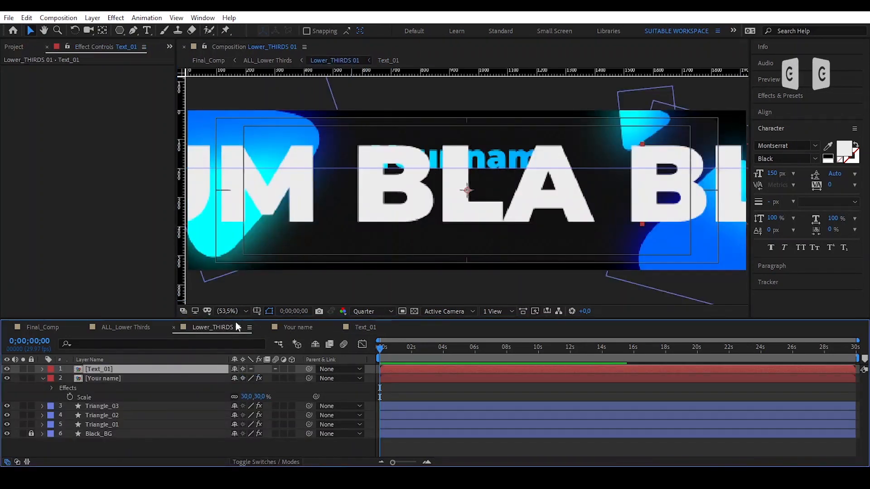
pyautogui.press('s')
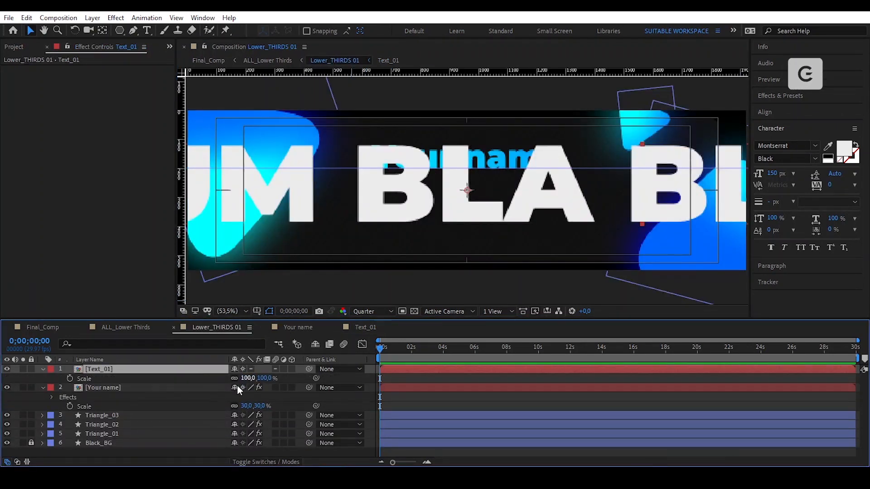
pyautogui.moveTo(252, 378); pyautogui.dragTo(241, 379)
pyautogui.click(249, 379)
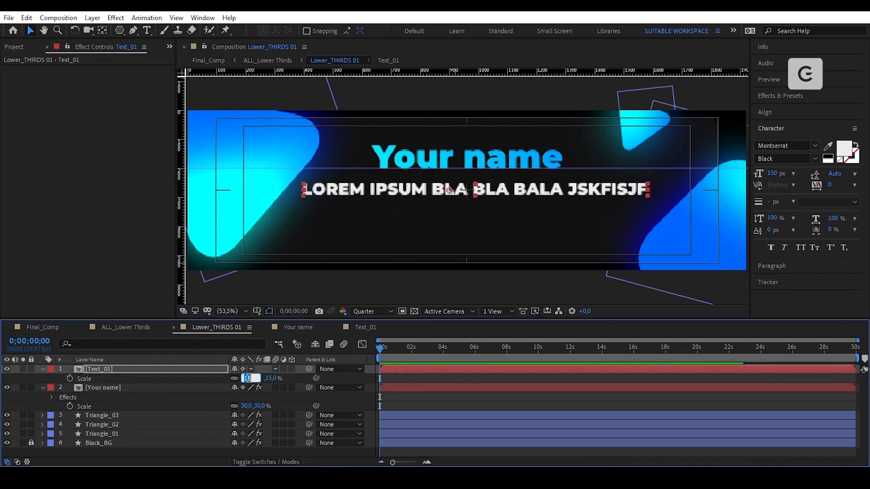
pyautogui.write('13')
pyautogui.press('Return')
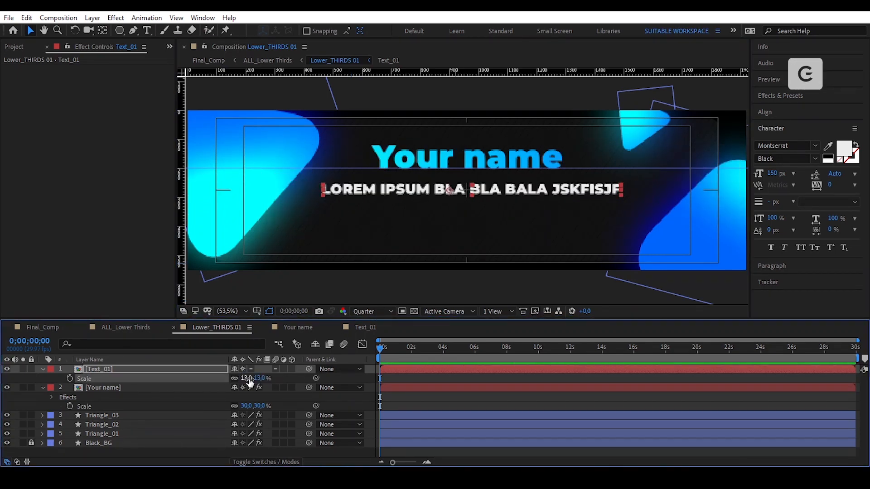
pyautogui.doubleClick(214, 368)
# - Make the lorem text Regular weight, centre its anchor point, and scale it to 150%
pyautogui.click(194, 370)
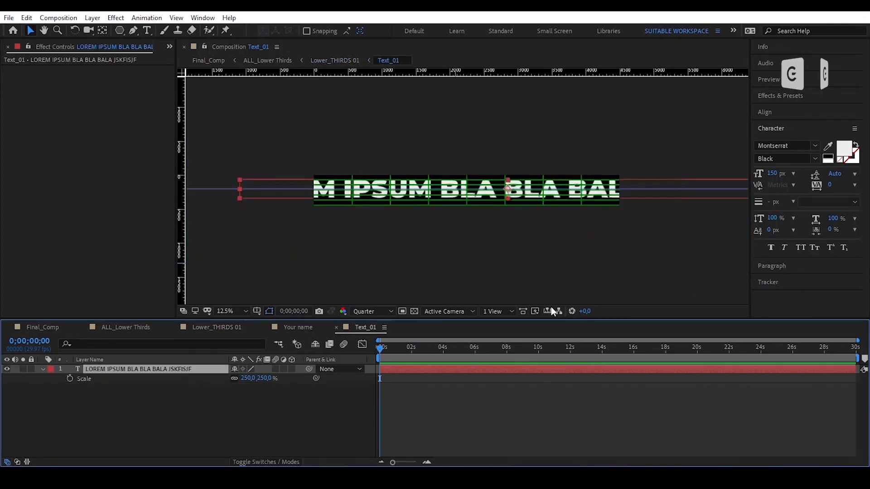
pyautogui.click(818, 161)
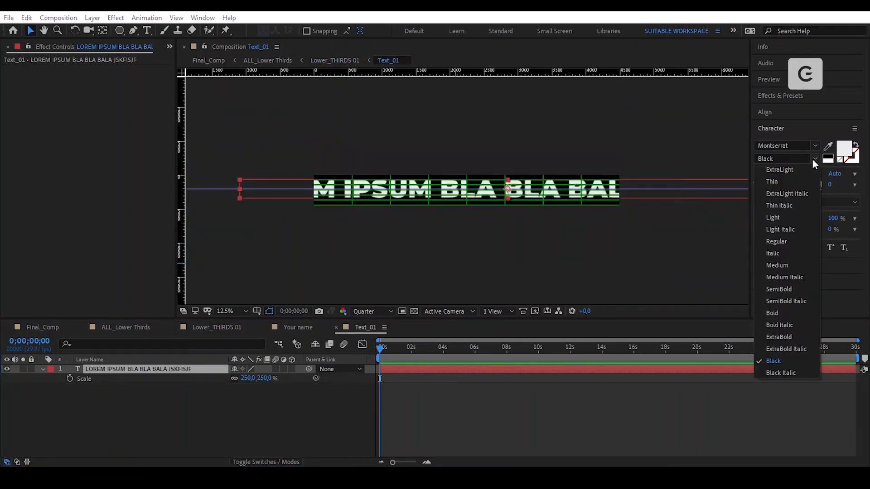
pyautogui.click(793, 238)
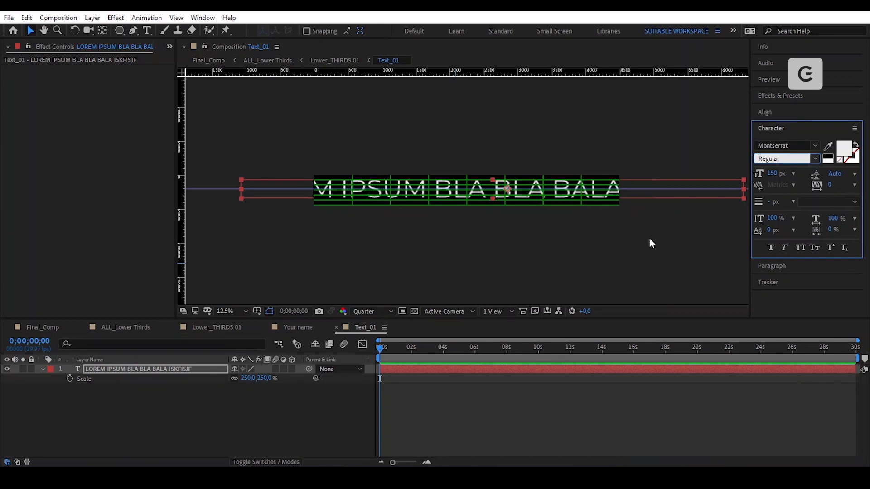
pyautogui.keyDown('ctrl'); pyautogui.doubleClick(101, 32); pyautogui.keyUp('ctrl')
pyautogui.press('v')
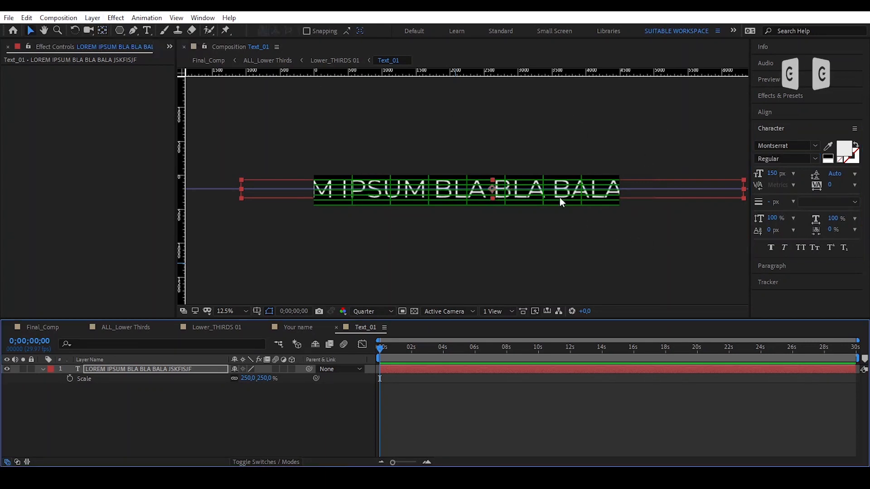
pyautogui.moveTo(256, 380); pyautogui.dragTo(251, 380)
pyautogui.click(251, 380)
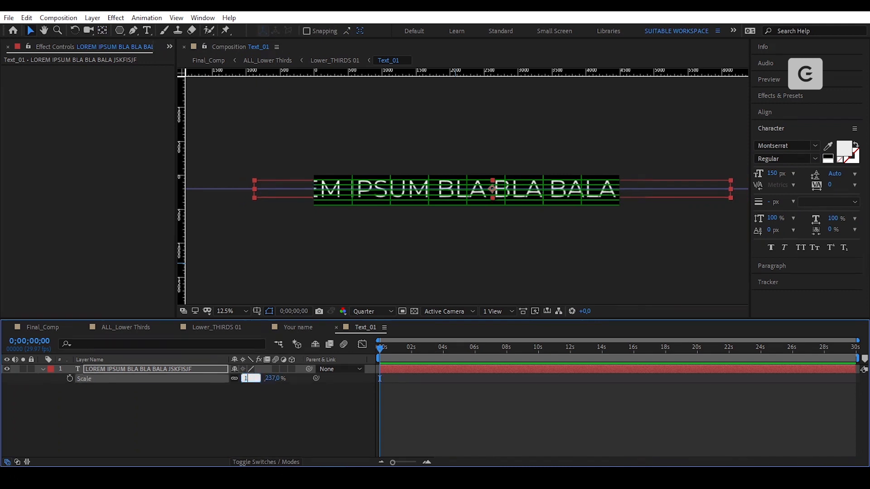
pyautogui.press('Return')
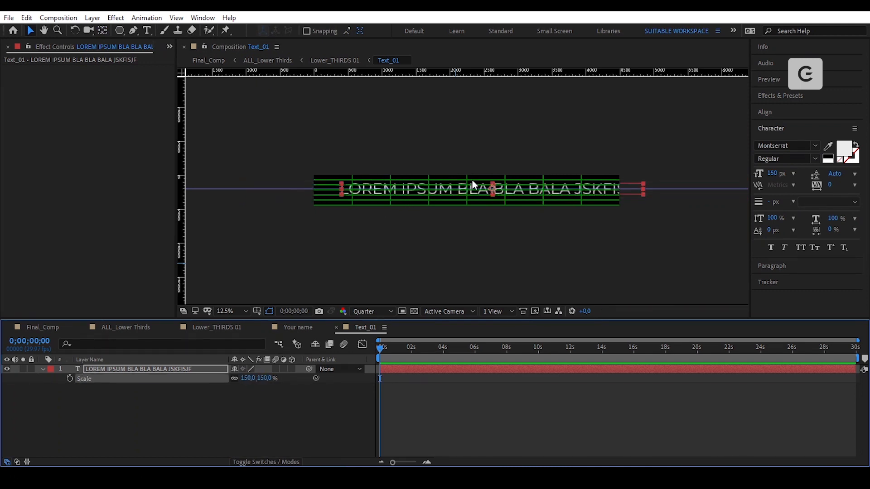
# - Centre the text horizontally and vertically in Text_01, then return to Lower_THIRDS 01
pyautogui.scroll(1, 472, 184)
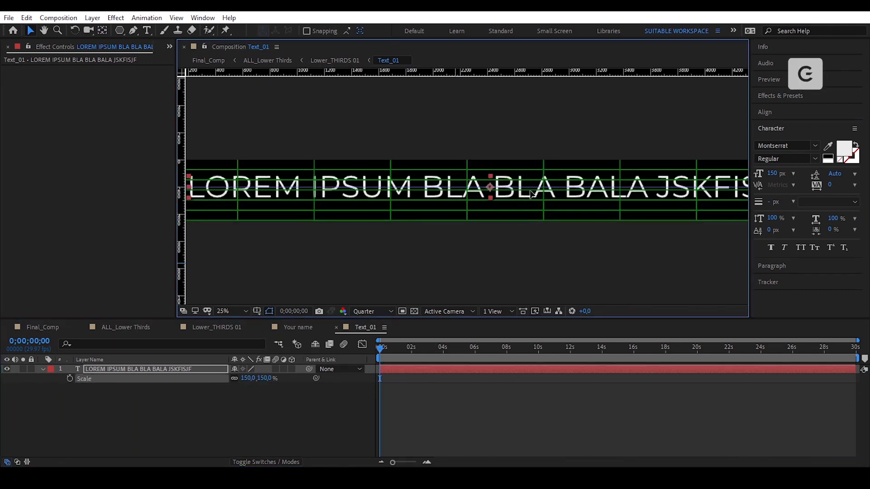
pyautogui.click(778, 112)
pyautogui.click(778, 139)
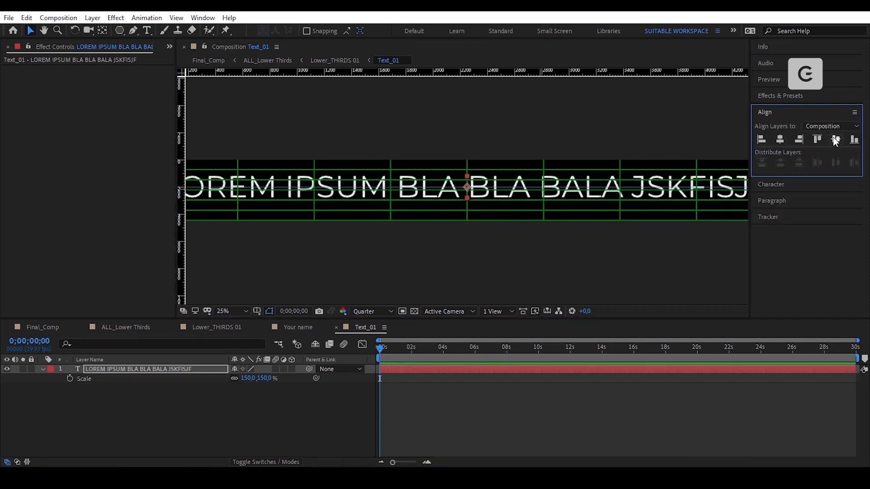
pyautogui.click(834, 137)
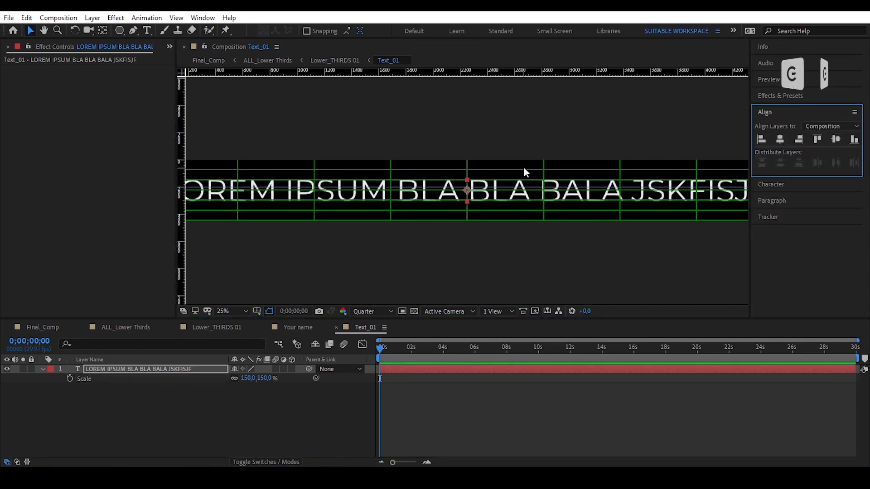
pyautogui.scroll(-1, 524, 168)
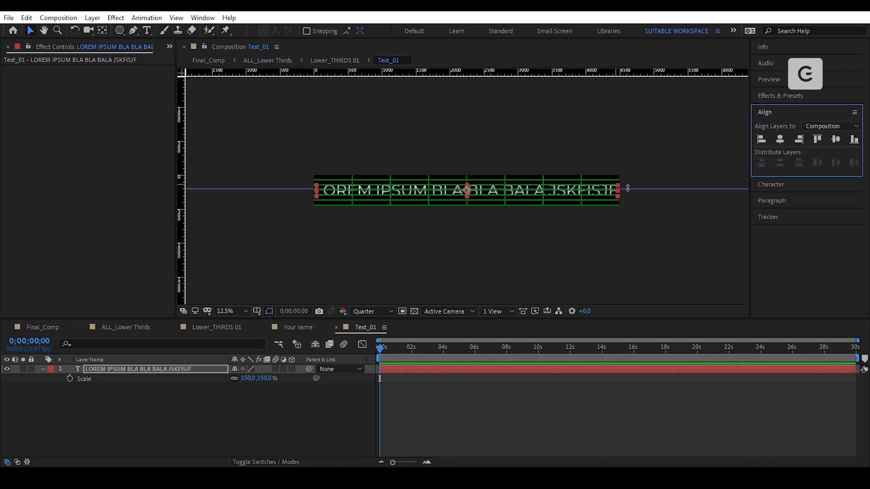
pyautogui.click(211, 328)
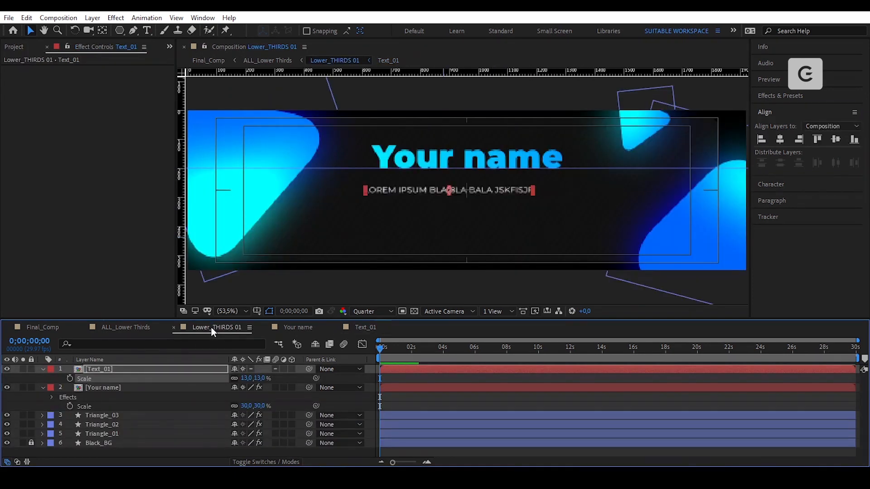
# - Scale the subtitle to 15% and position it just below the Your name title
pyautogui.moveTo(249, 378); pyautogui.dragTo(252, 380)
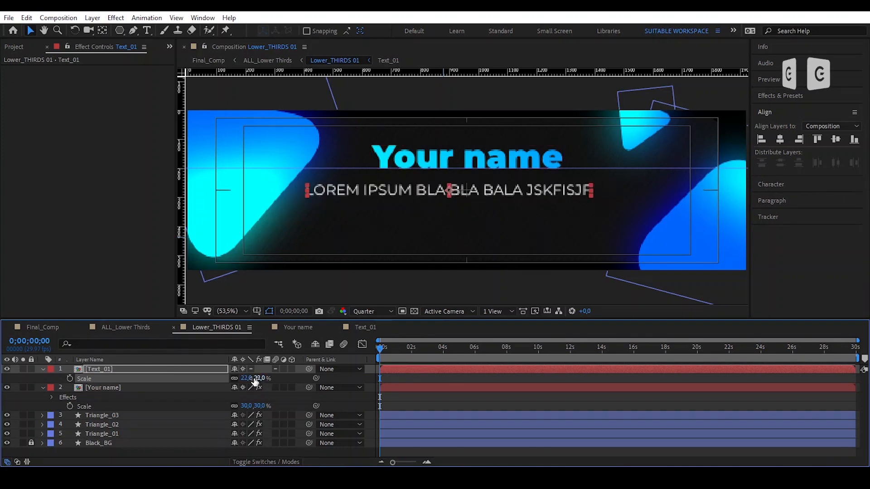
pyautogui.click(247, 379)
pyautogui.write('20')
pyautogui.press('Return')
pyautogui.moveTo(499, 192)
pyautogui.mouseDown()
pyautogui.moveTo(513, 186)
pyautogui.moveTo(513, 195)
pyautogui.mouseUp()
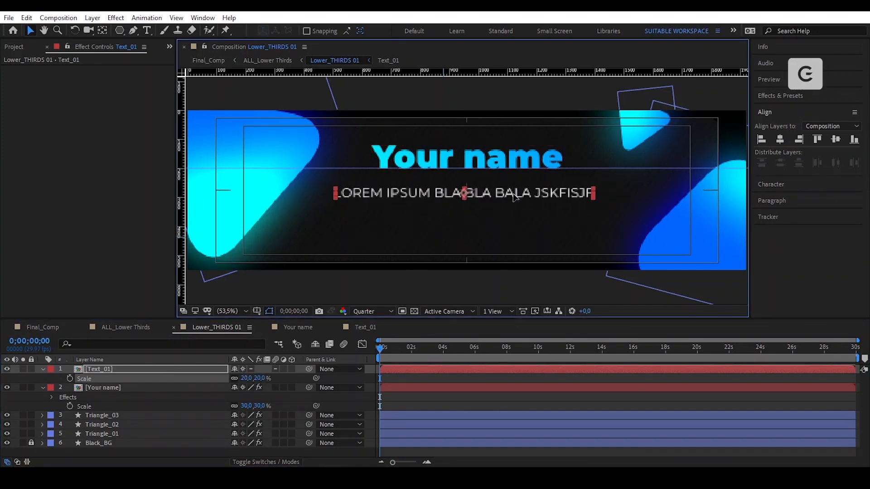
pyautogui.click(248, 378)
pyautogui.write('18')
pyautogui.press('Return')
pyautogui.click(247, 379)
pyautogui.write('15')
pyautogui.press('Return')
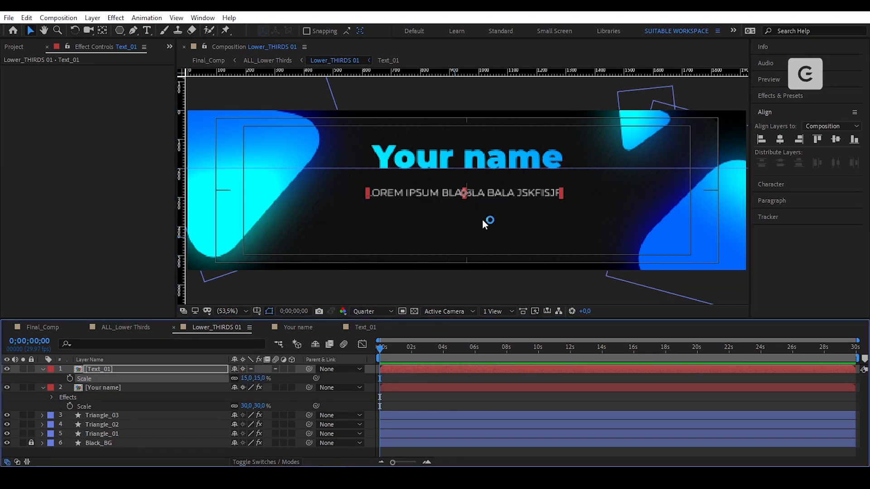
pyautogui.moveTo(504, 190); pyautogui.dragTo(508, 191)
# - Duplicate the subtitle twice, moving the copies down as second and third lines
pyautogui.click(536, 278)
pyautogui.click(525, 192)
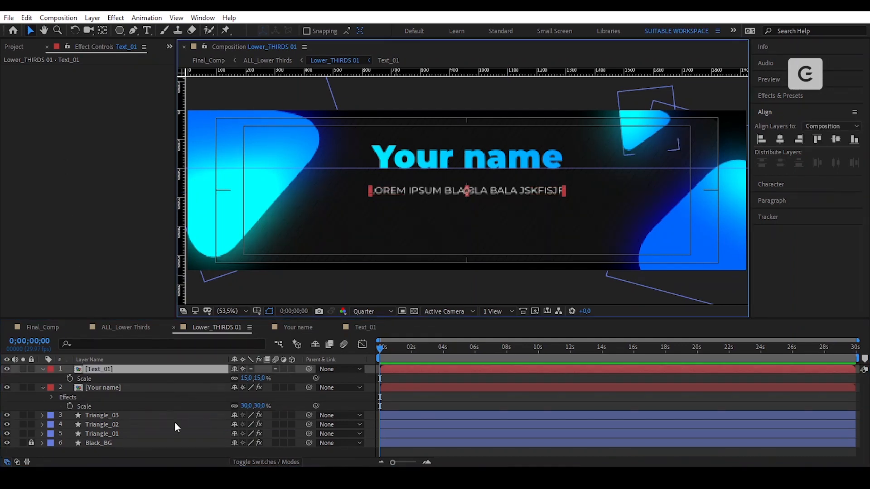
pyautogui.hotkey('ctrl', 'd')
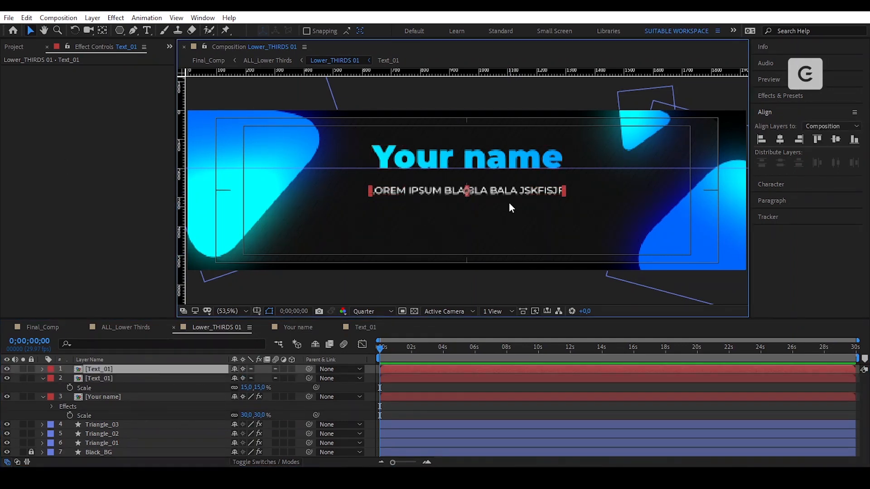
pyautogui.moveTo(508, 189); pyautogui.dragTo(483, 220)
pyautogui.hotkey('ctrl', 'd')
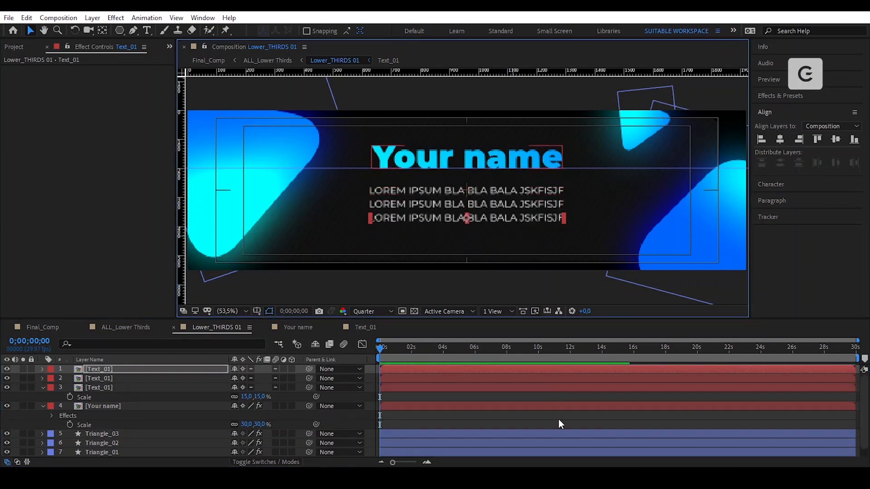
# - Select the three subtext lines and centre them horizontally on one another
pyautogui.keyDown('shift'); pyautogui.click(512, 204); pyautogui.keyUp('shift')
pyautogui.keyDown('shift'); pyautogui.click(511, 190); pyautogui.keyUp('shift')
pyautogui.click(778, 139)
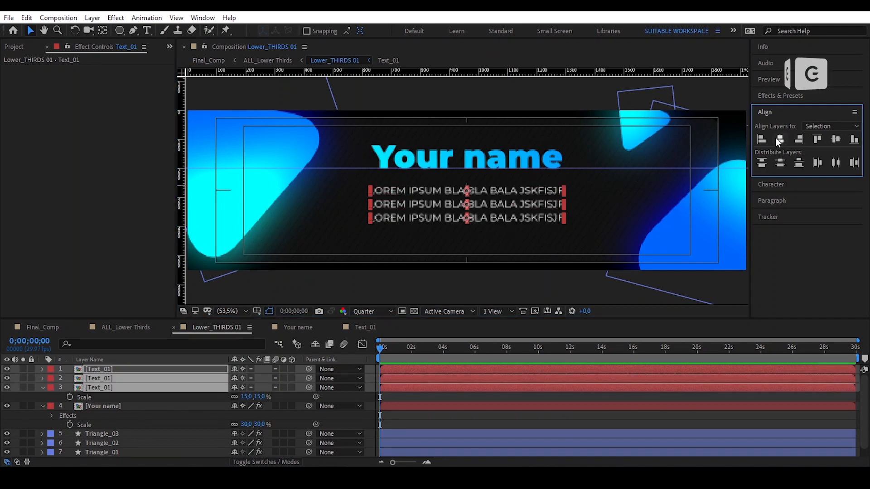
pyautogui.click(526, 413)
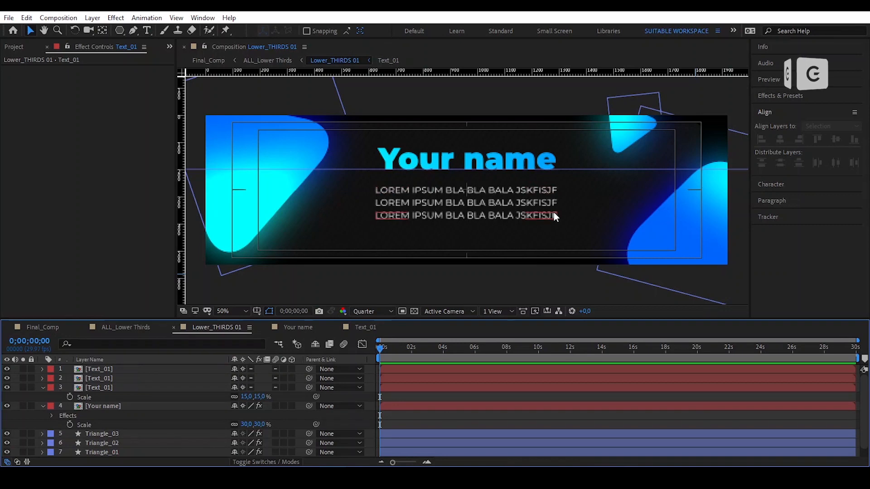
pyautogui.click(478, 244)
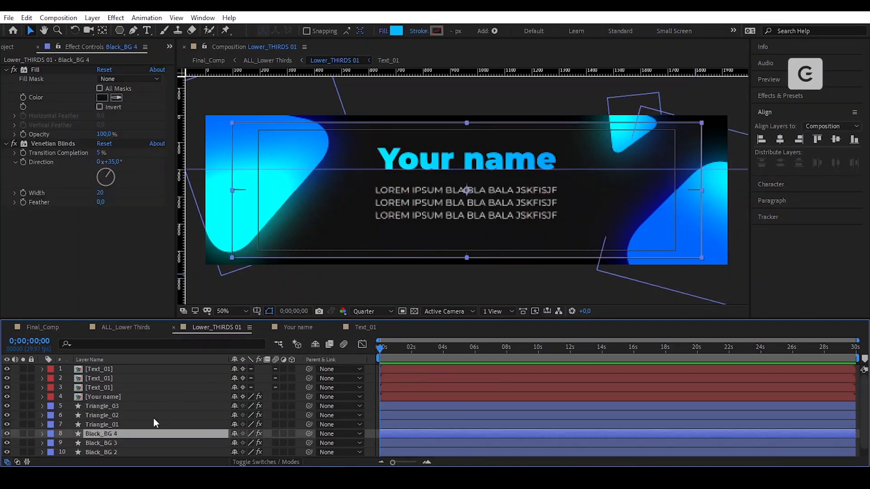
# - Duplicate the black box and set Triangle_01's track matte to Black_BG 2's alpha
pyautogui.hotkey('ctrl', 'd')
pyautogui.click(127, 443)
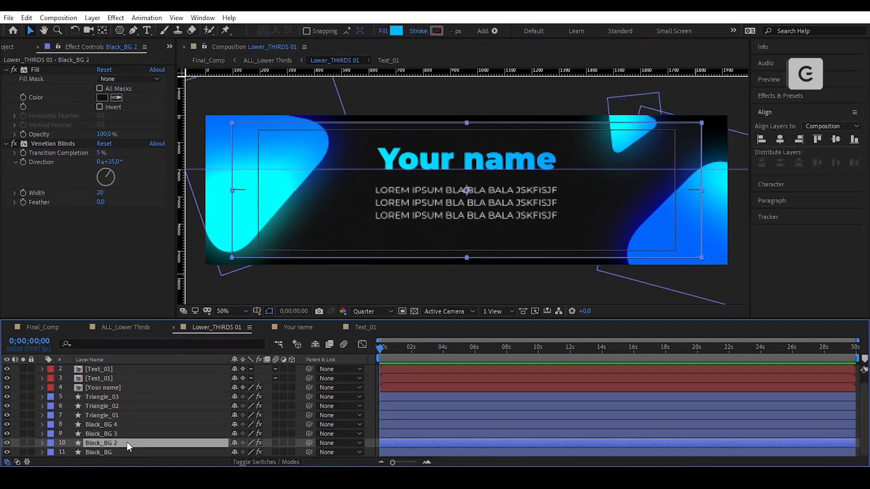
pyautogui.moveTo(127, 443); pyautogui.dragTo(124, 423)
pyautogui.click(269, 463)
pyautogui.click(289, 425)
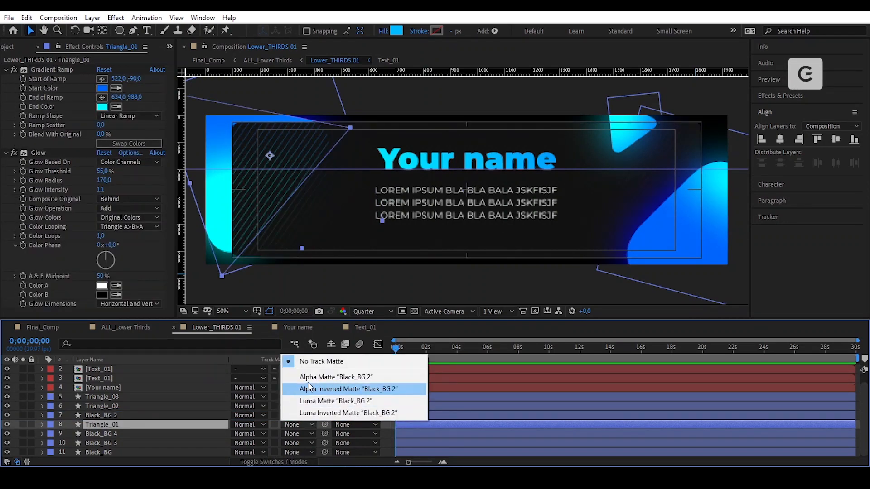
pyautogui.click(311, 377)
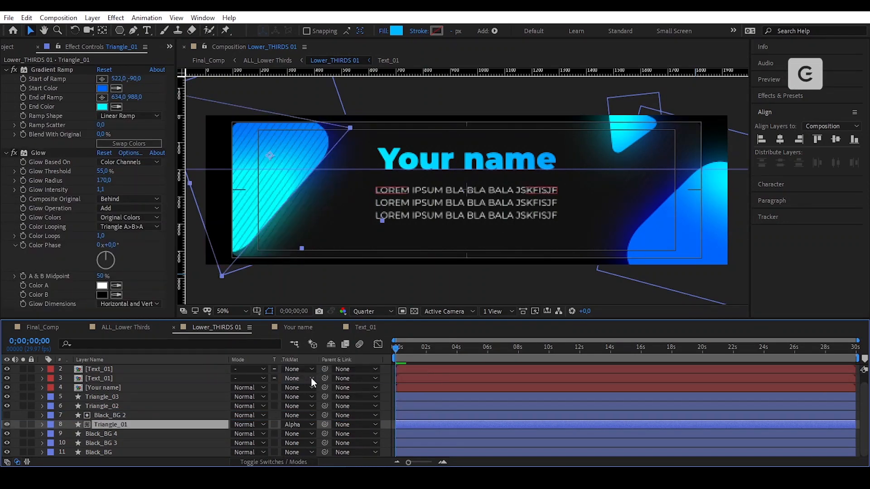
# - Move Black_BG 4 above Triangle_02 and use it as Triangle_02's alpha matte
pyautogui.click(121, 415)
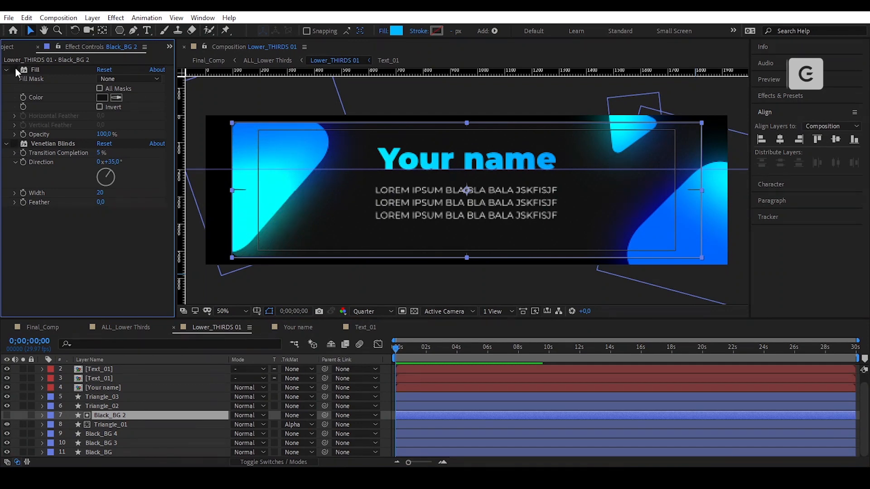
pyautogui.click(116, 434)
pyautogui.moveTo(116, 435); pyautogui.dragTo(125, 410)
pyautogui.click(299, 415)
pyautogui.click(310, 368)
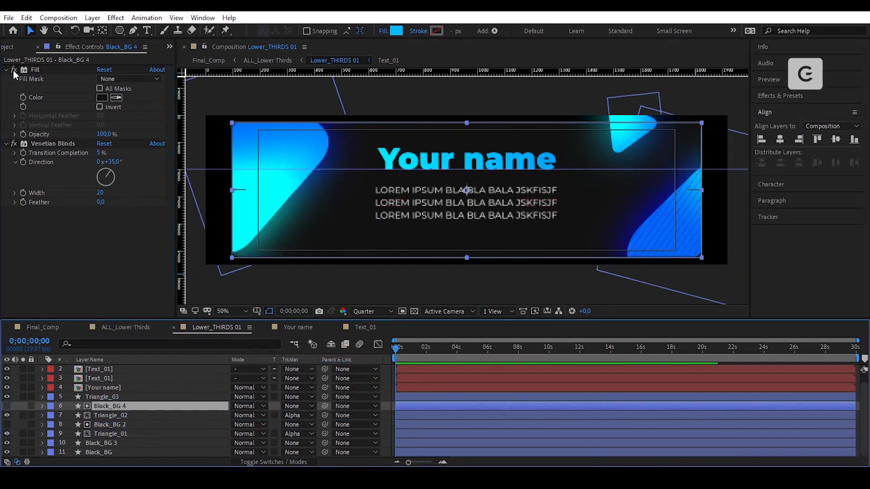
# - Move Black_BG 3 above Triangle_03 and use it as Triangle_03's alpha matte
pyautogui.click(113, 442)
pyautogui.moveTo(113, 439); pyautogui.dragTo(119, 393)
pyautogui.click(295, 406)
pyautogui.click(110, 397)
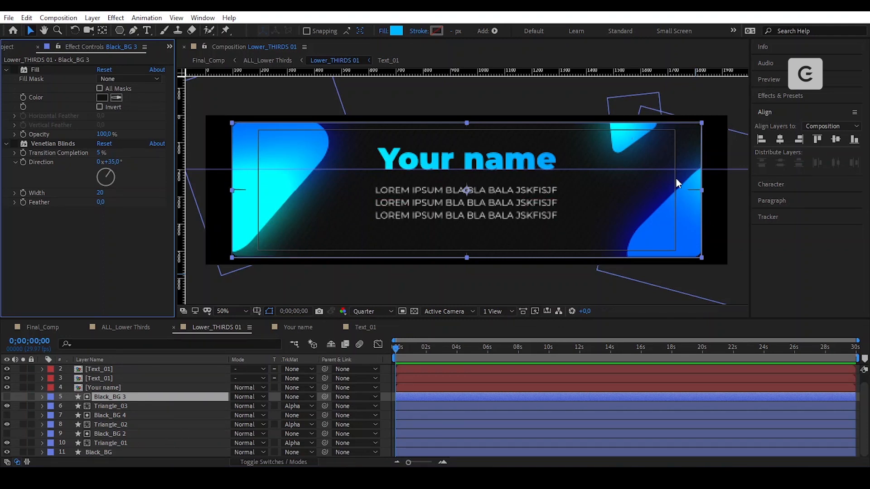
pyautogui.click(719, 98)
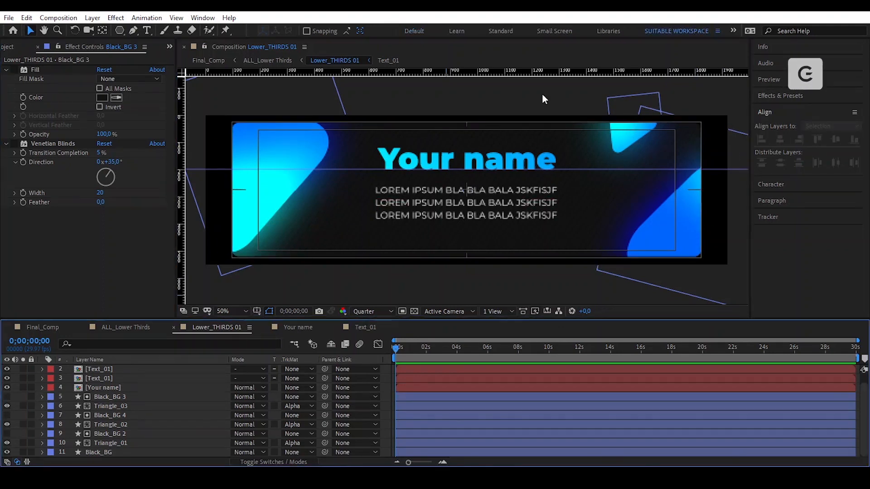
pyautogui.click(312, 151)
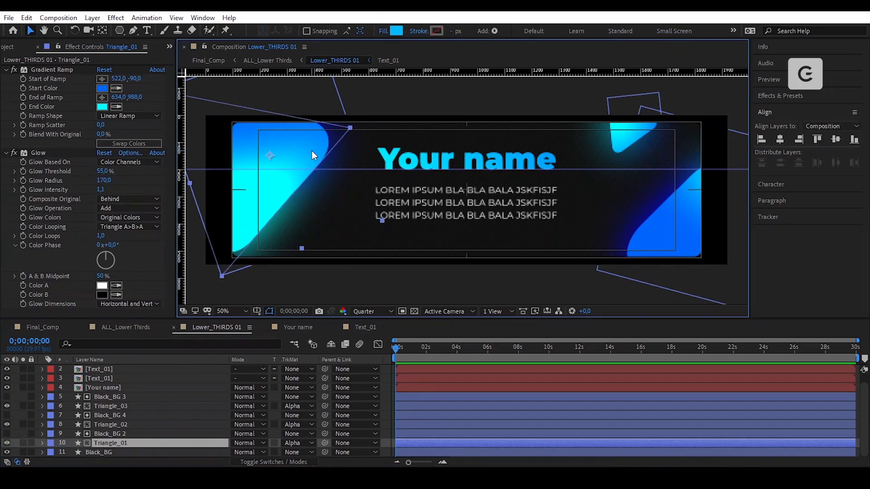
# - Apply the Wiggle - position preset to Triangle_01 with a Wiggle Amount of 8
pyautogui.hotkey('ctrl', 'space')
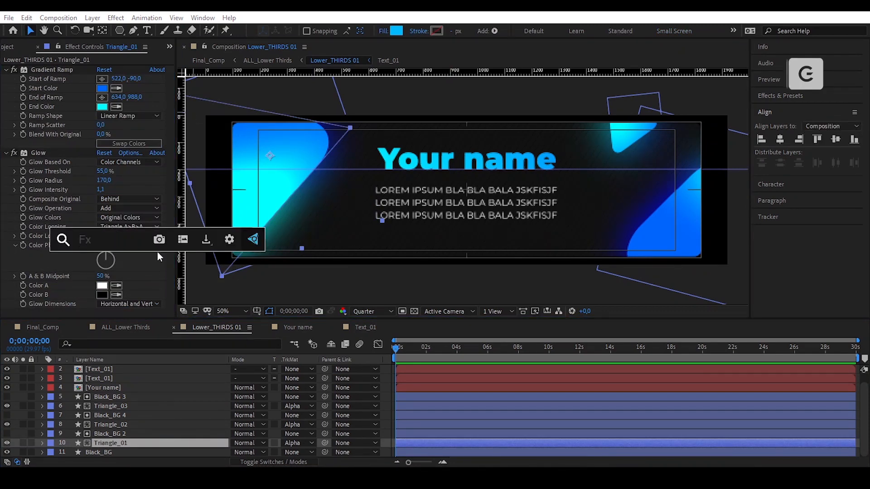
pyautogui.write('wigg')
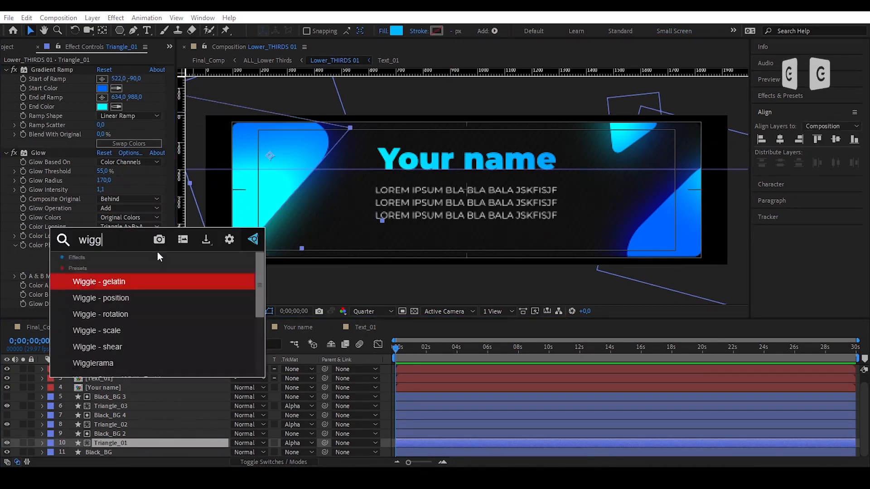
pyautogui.click(143, 298)
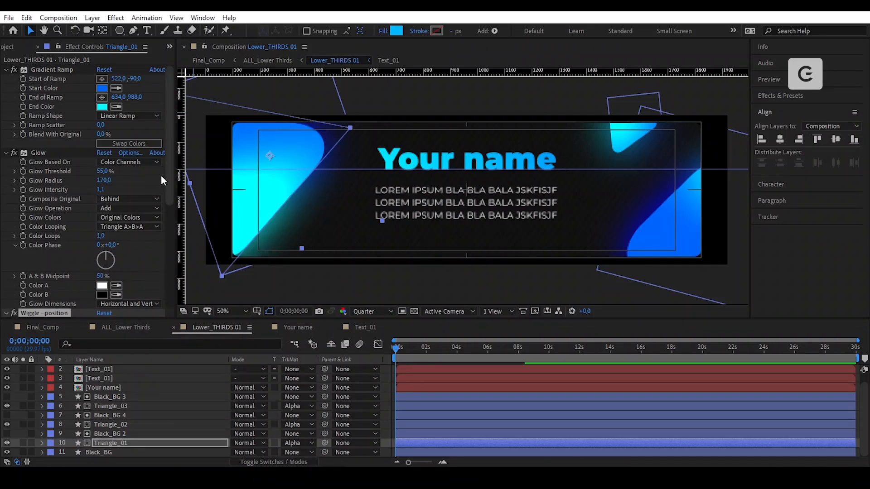
pyautogui.moveTo(167, 171); pyautogui.dragTo(169, 283)
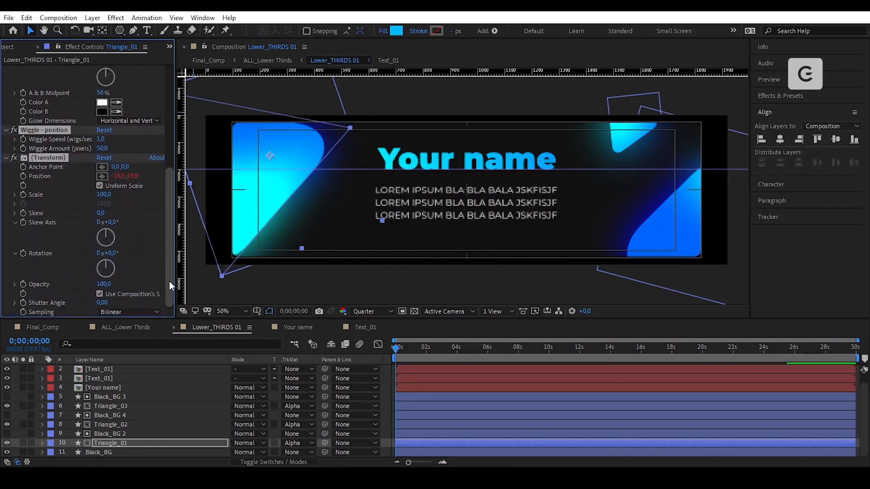
pyautogui.click(103, 148)
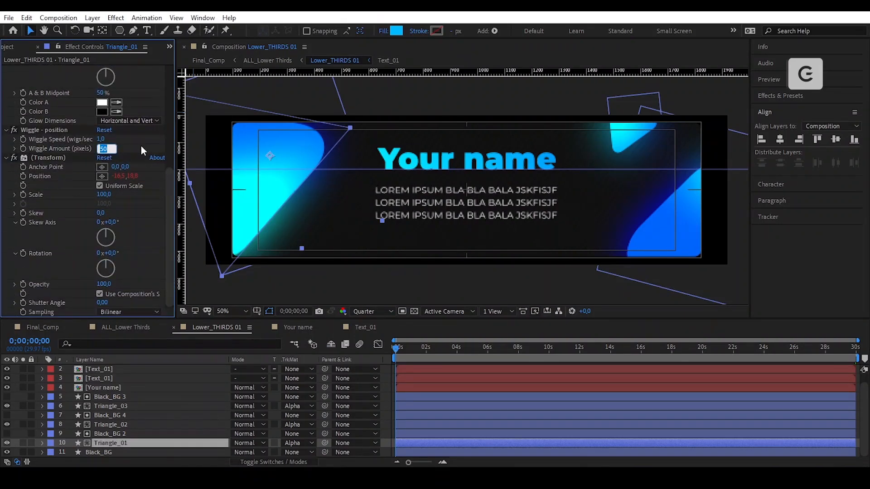
pyautogui.write('8')
pyautogui.click(140, 146)
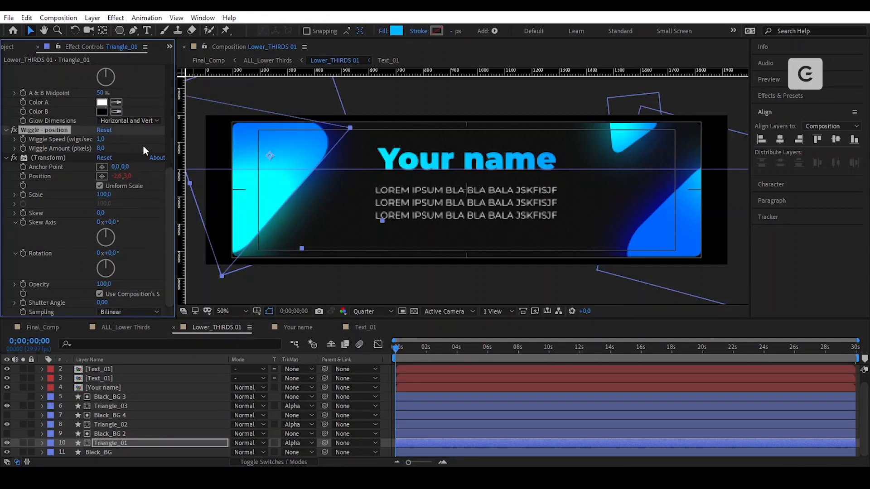
pyautogui.moveTo(399, 350); pyautogui.dragTo(391, 396)
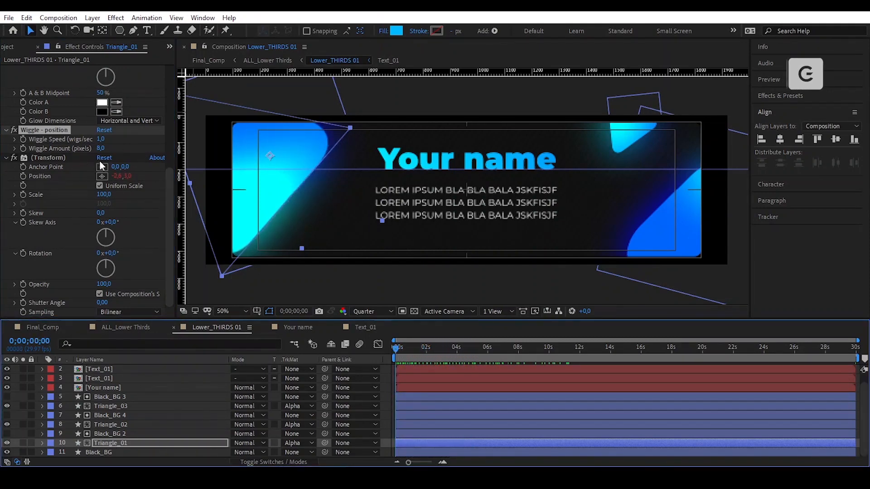
# - Copy both wiggle effects from Triangle_01 for reuse on the other triangles
pyautogui.click(50, 158)
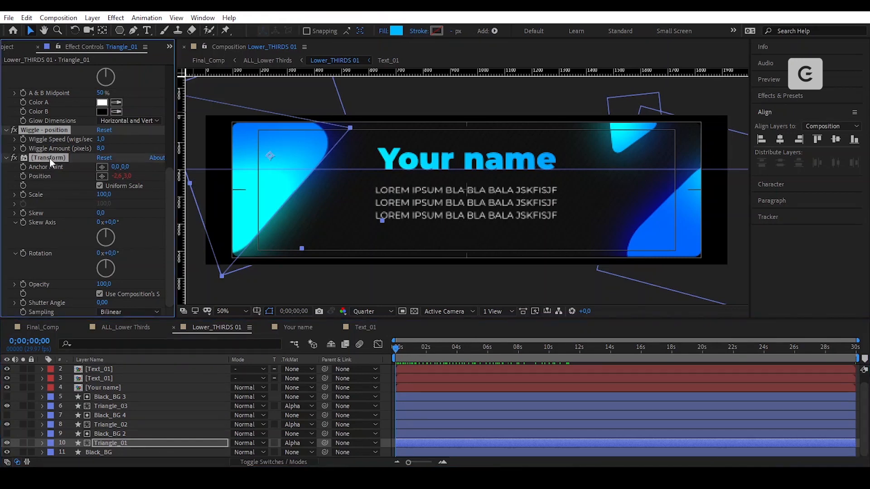
pyautogui.click(27, 18)
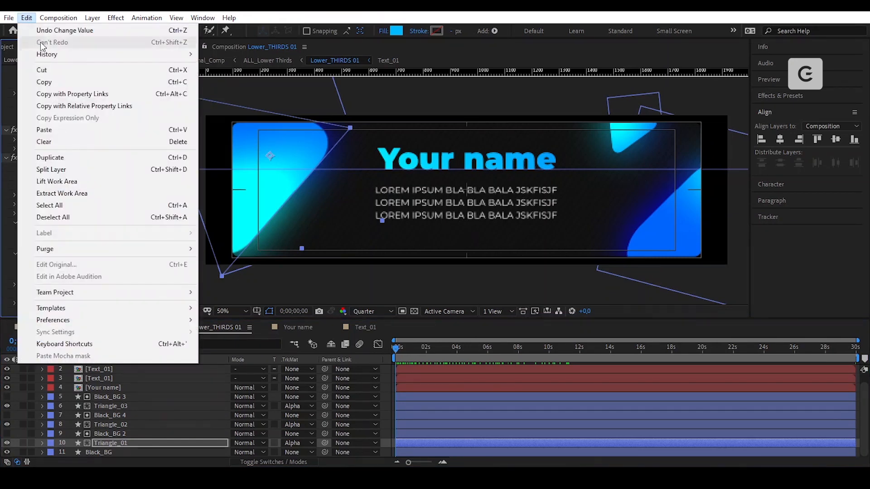
pyautogui.click(74, 84)
pyautogui.click(665, 227)
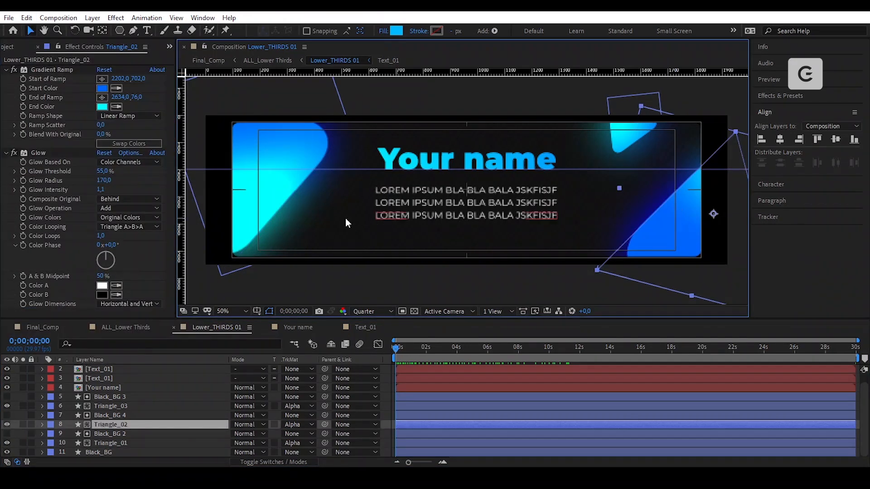
# - Paste the copied Wiggle - position effect onto Triangle_02 and Triangle_03
pyautogui.click(162, 159)
pyautogui.click(29, 18)
pyautogui.click(84, 130)
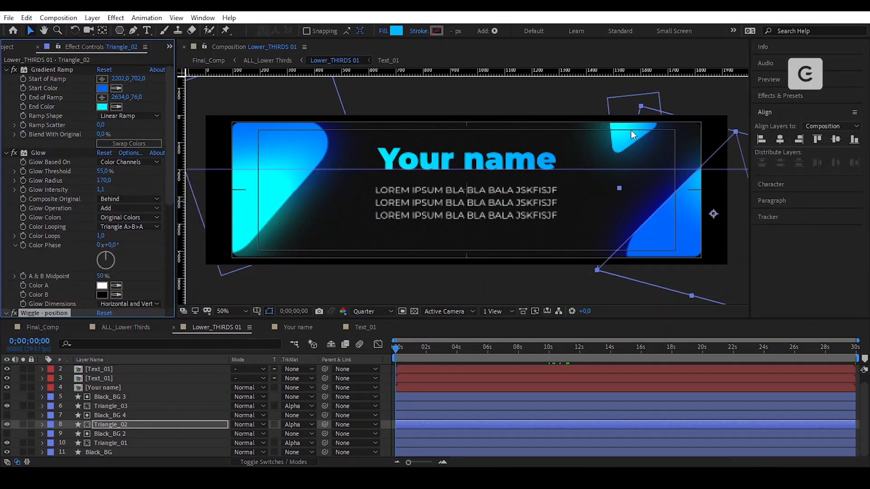
pyautogui.click(635, 136)
pyautogui.click(171, 127)
pyautogui.click(23, 18)
pyautogui.click(73, 135)
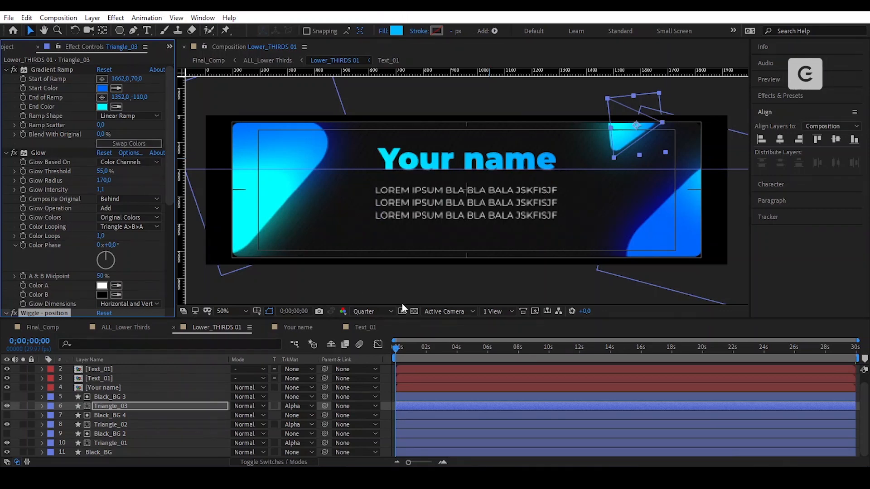
# - Set Triangle_03's Wiggle Speed to 0,5 and preview the animation
pyautogui.moveTo(167, 165); pyautogui.dragTo(163, 266)
pyautogui.click(102, 139)
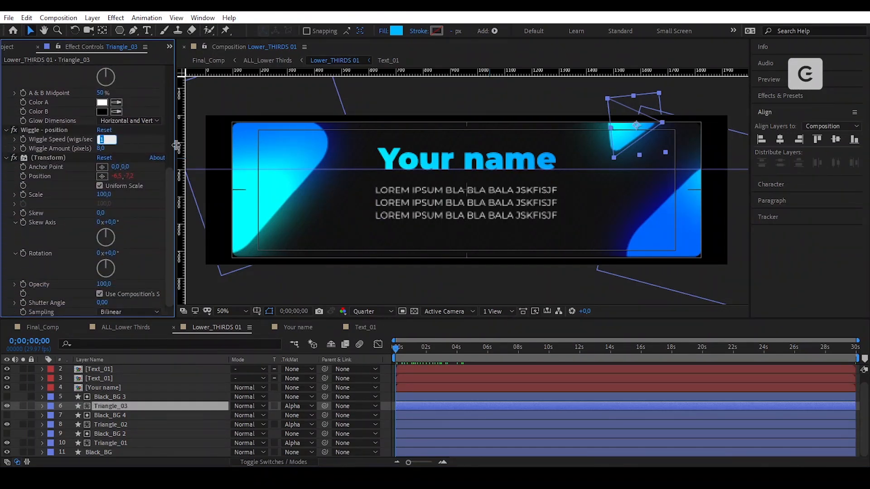
pyautogui.write('0,5')
pyautogui.press('Return')
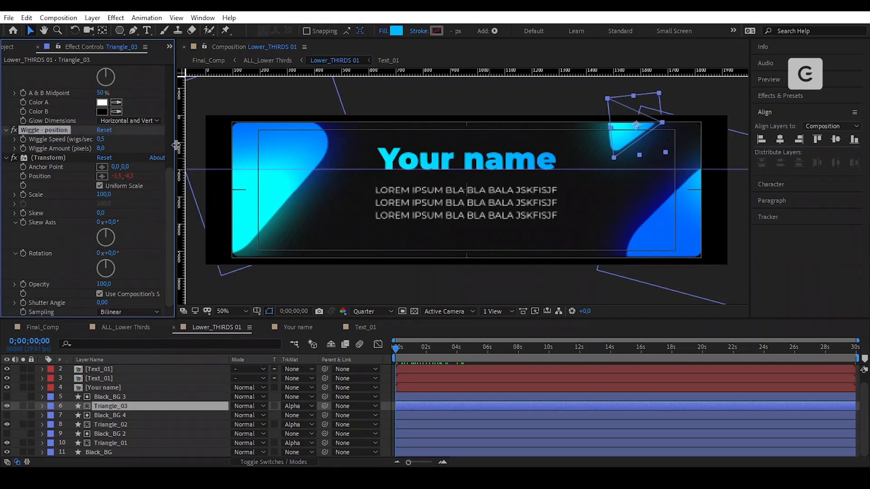
pyautogui.click(397, 349)
pyautogui.press('space')
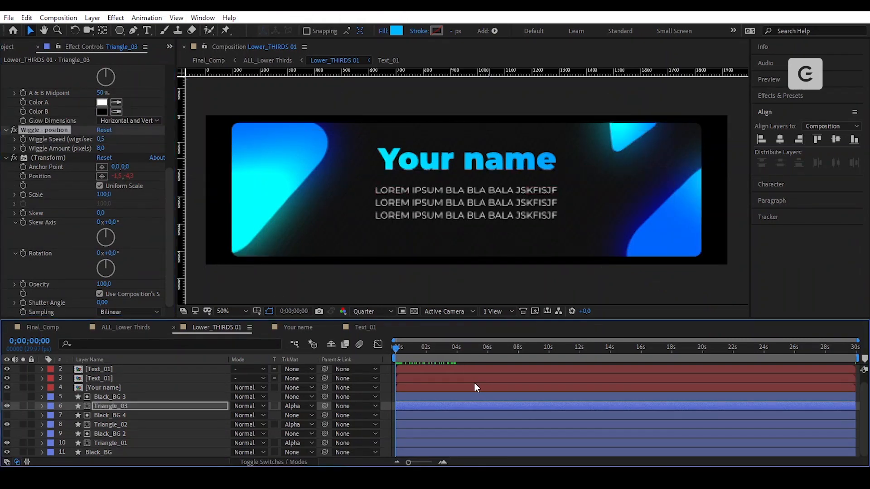
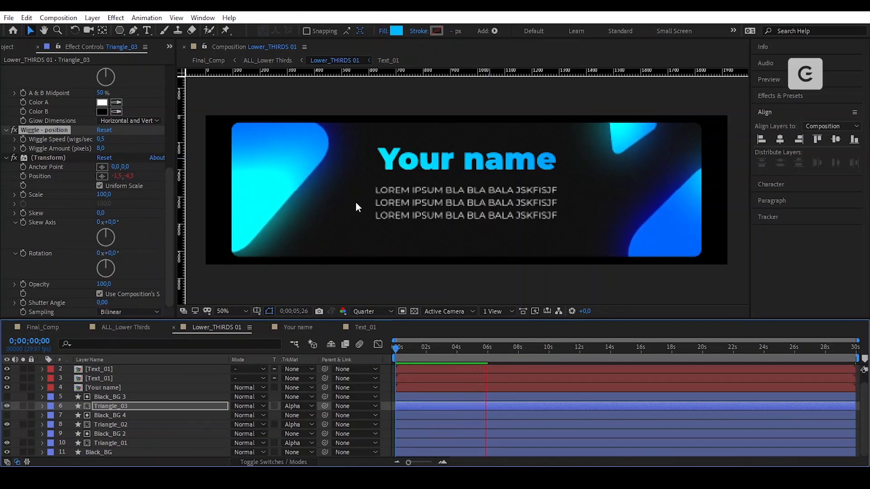
# - Stop the Lower_THIRDS 01 preview near six seconds and select the Your name layer
pyautogui.click(497, 347)
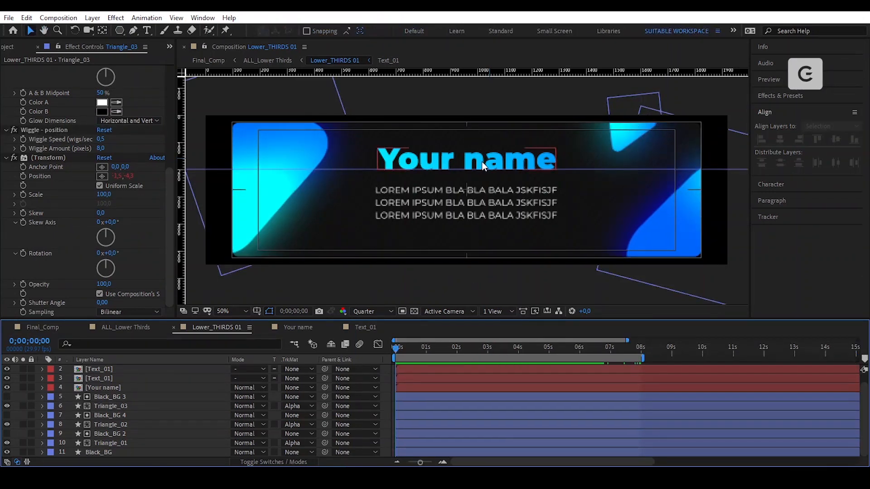
pyautogui.click(482, 161)
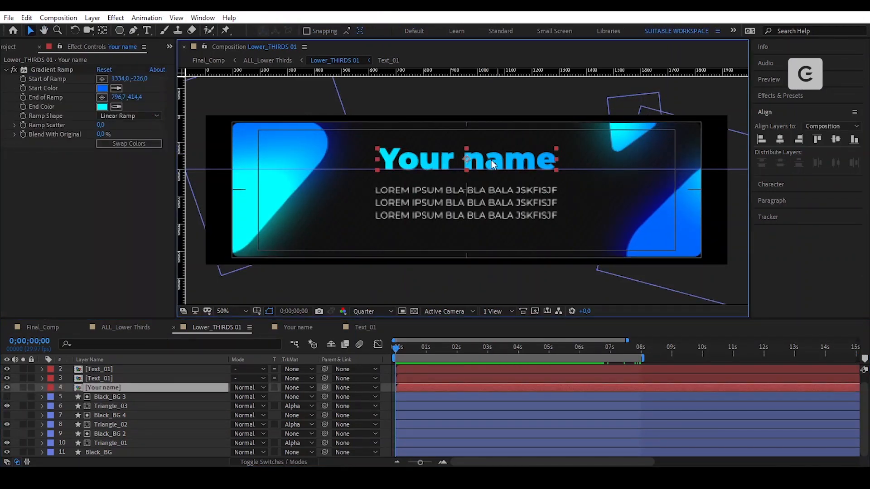
# - Inside the Your name precomp, add a Tracking animator with Tracking Amount 140
pyautogui.doubleClick(124, 387)
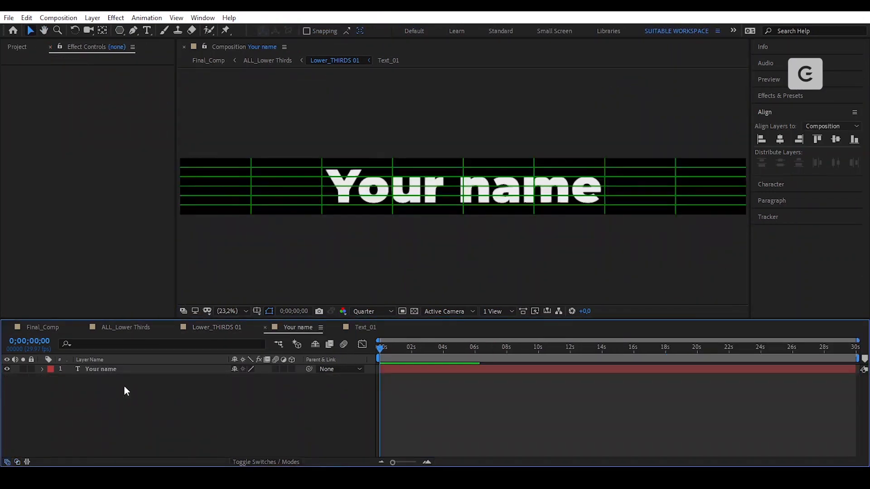
pyautogui.click(138, 370)
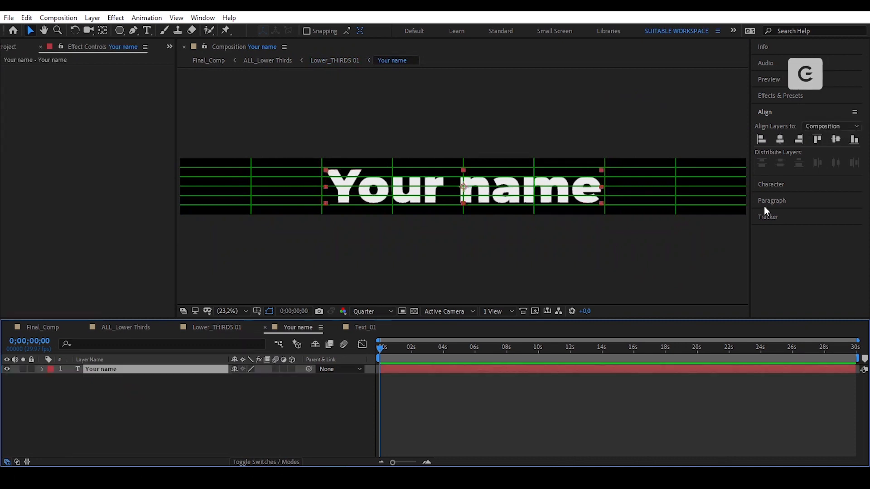
pyautogui.click(790, 199)
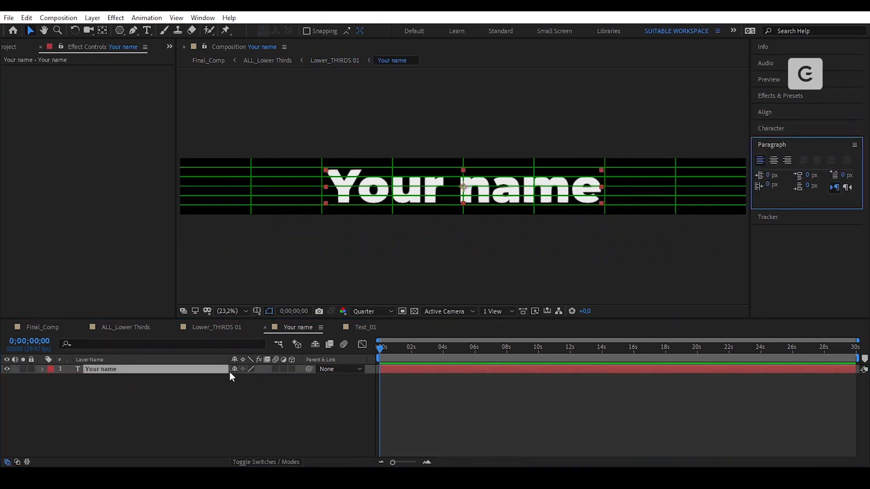
pyautogui.click(42, 369)
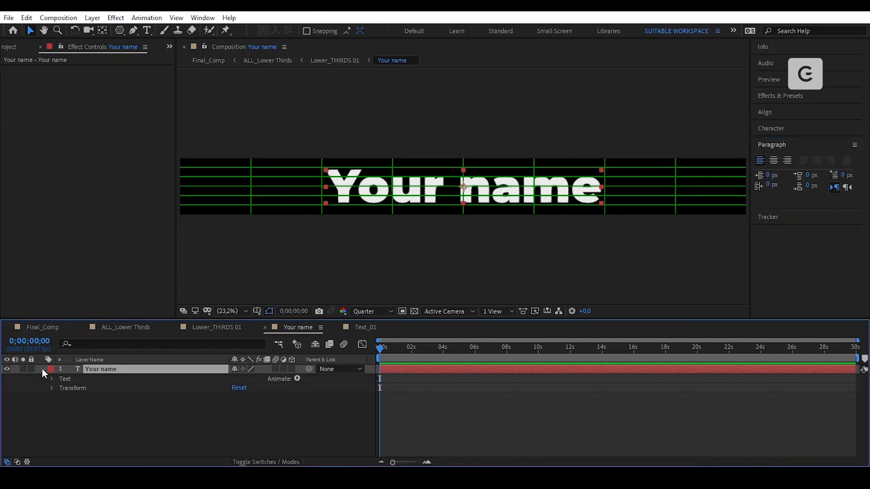
pyautogui.click(297, 379)
pyautogui.click(368, 300)
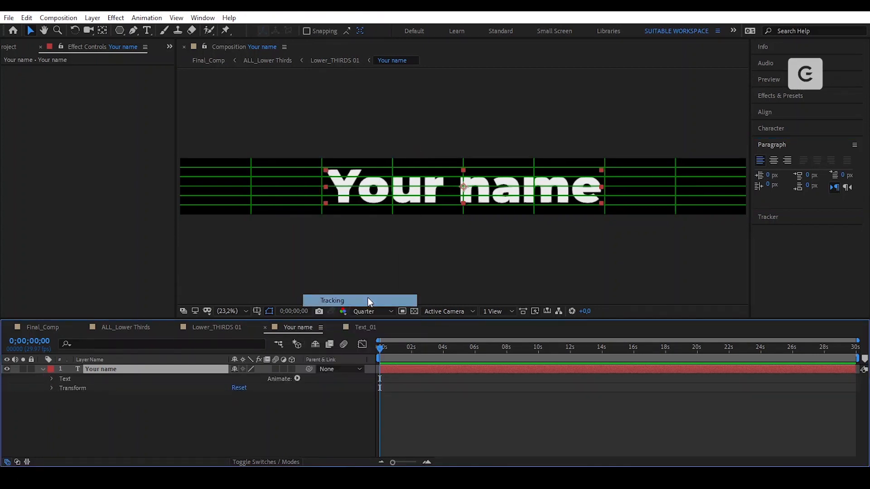
pyautogui.click(349, 391)
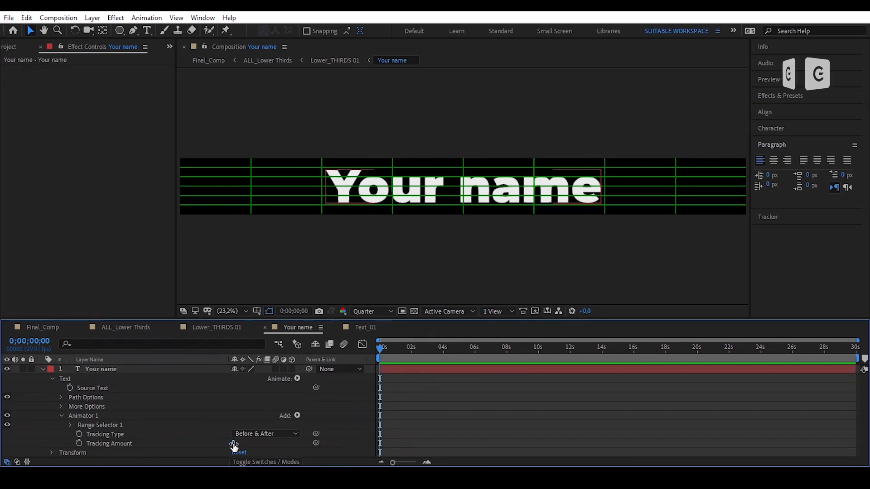
pyautogui.moveTo(238, 444); pyautogui.dragTo(240, 442)
pyautogui.write('140')
pyautogui.press('Return')
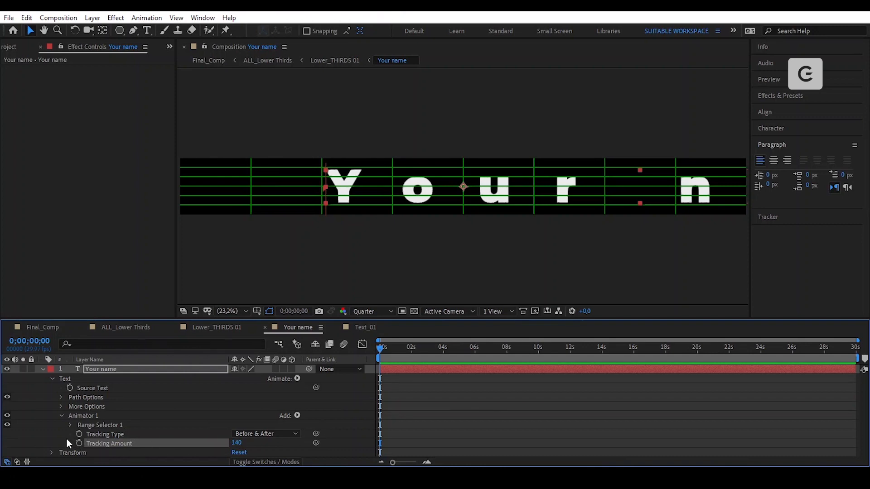
# - Add a Fill Opacity animator to the Your name text
pyautogui.click(105, 432)
pyautogui.click(297, 379)
pyautogui.moveTo(375, 259)
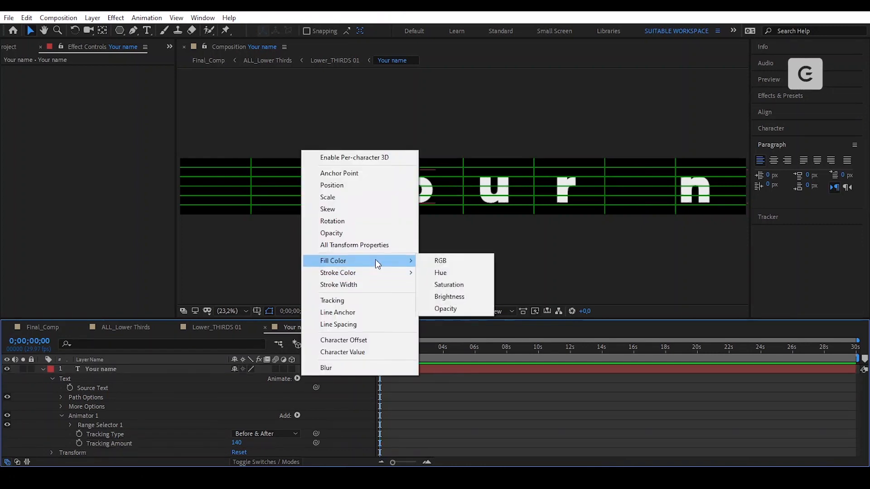
pyautogui.click(441, 308)
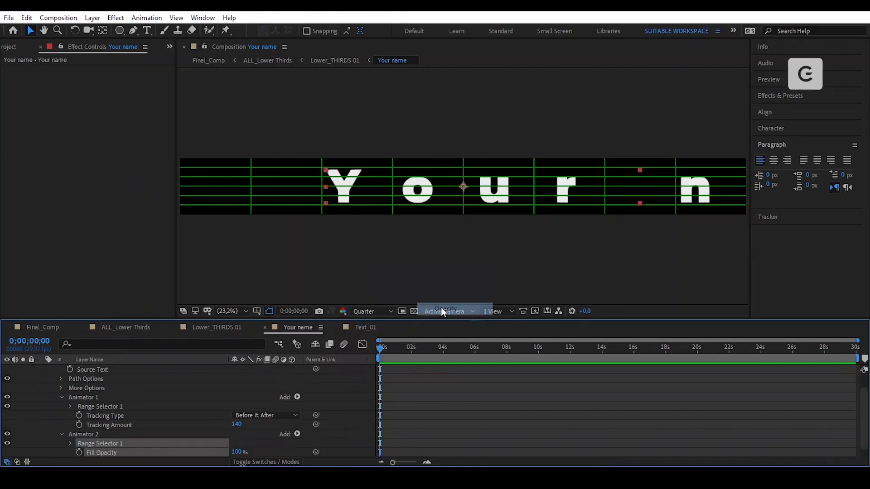
pyautogui.scroll(-1, 399, 401)
pyautogui.click(357, 418)
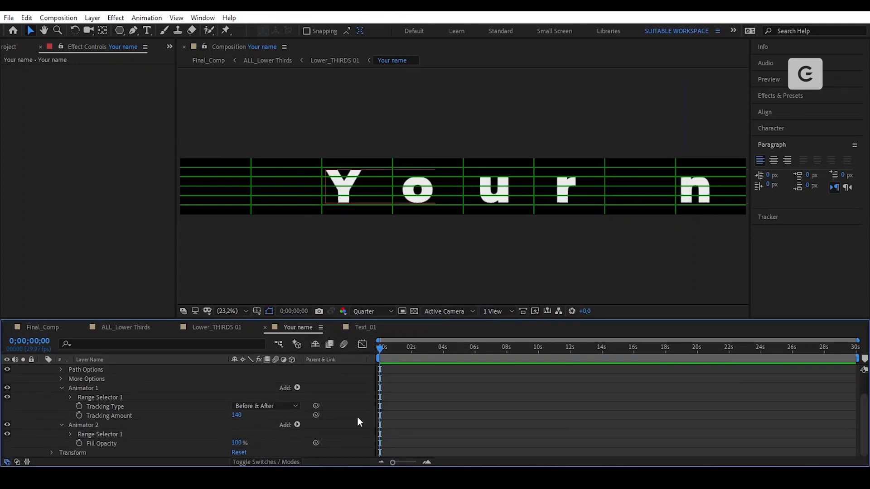
# - Keyframe Tracking Amount at 140 at 0 s and 0 at 1 s
pyautogui.click(70, 435)
pyautogui.click(79, 425)
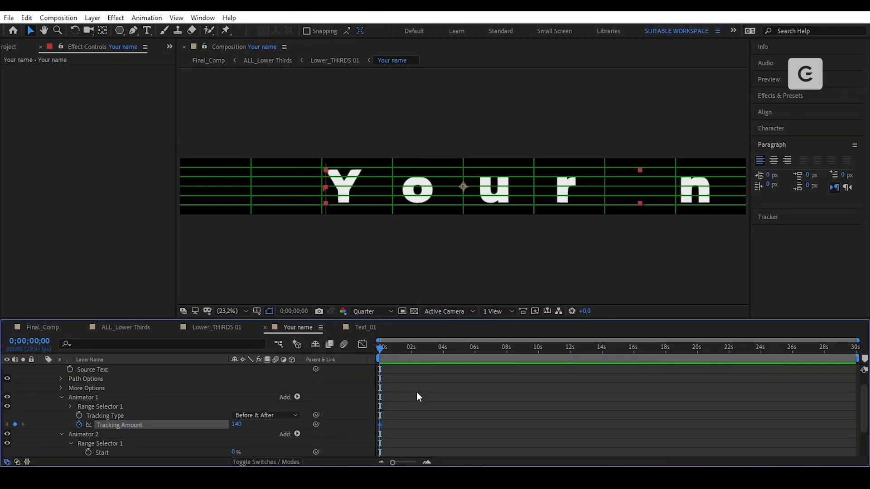
pyautogui.press('=')
pyautogui.press('=')
pyautogui.click(443, 349)
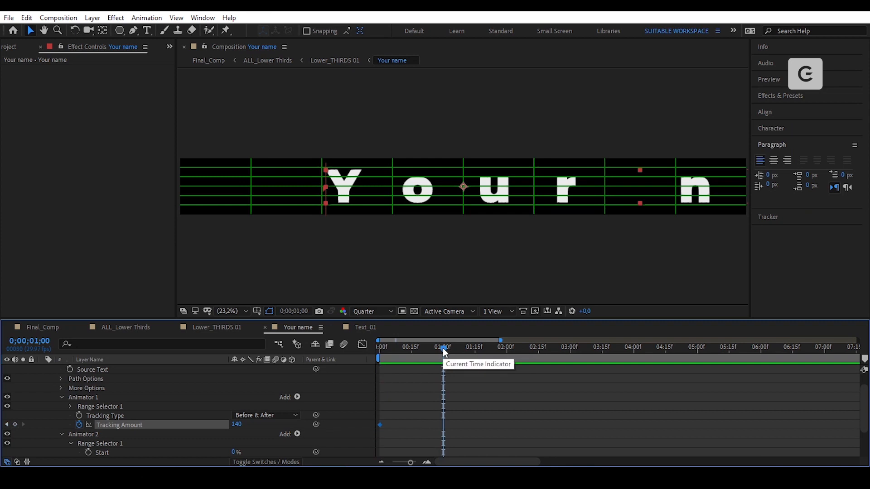
pyautogui.click(238, 426)
pyautogui.write('0')
pyautogui.press('Return')
pyautogui.press('Home')
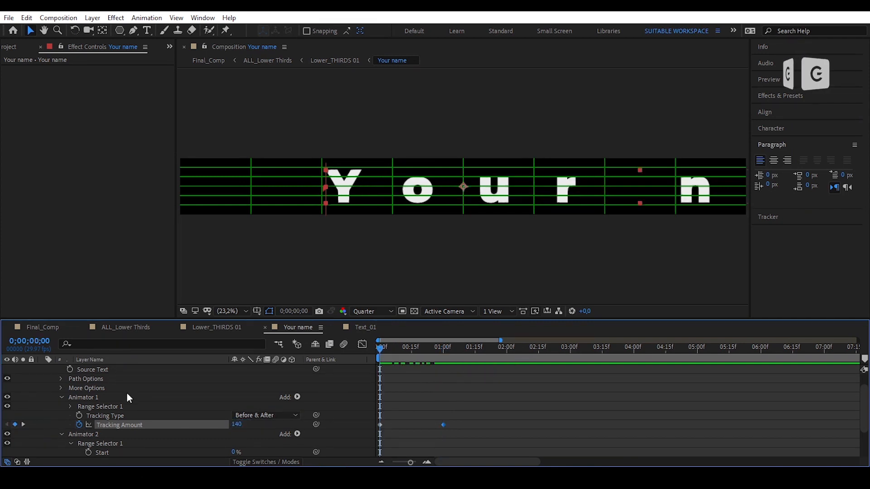
pyautogui.click(70, 406)
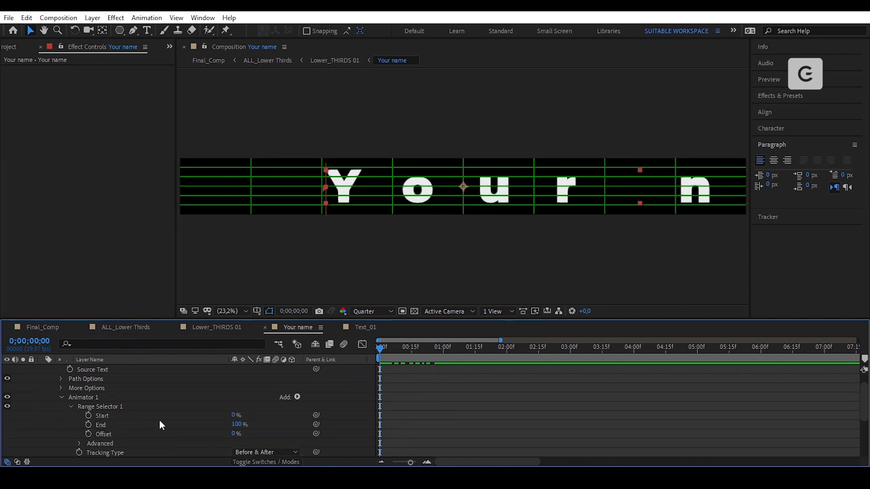
# - Set the tracking range Start to 30% and the opening Tracking Amount to 150
pyautogui.click(235, 415)
pyautogui.write('30')
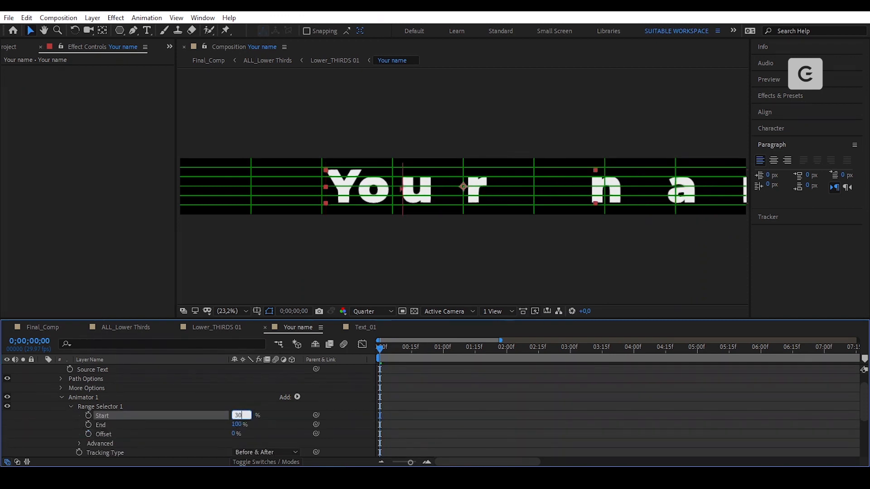
pyautogui.press('Return')
pyautogui.scroll(-3, 251, 403)
pyautogui.click(239, 406)
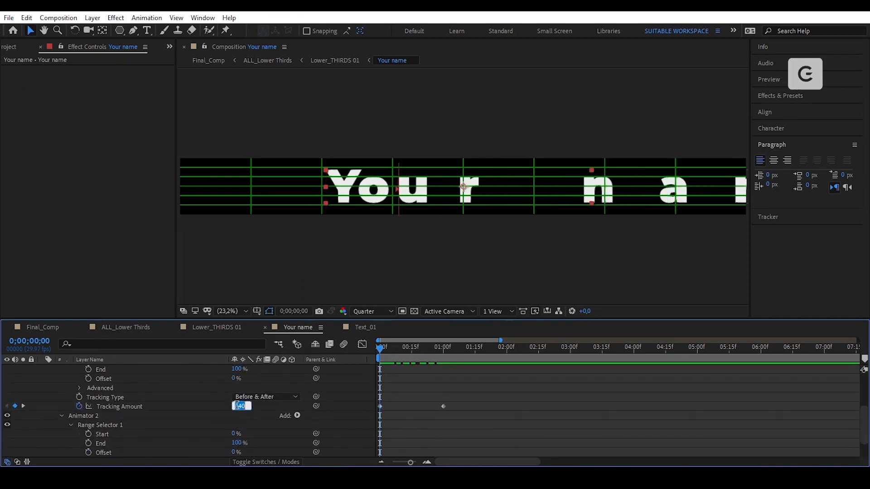
pyautogui.write('150')
pyautogui.press('Return')
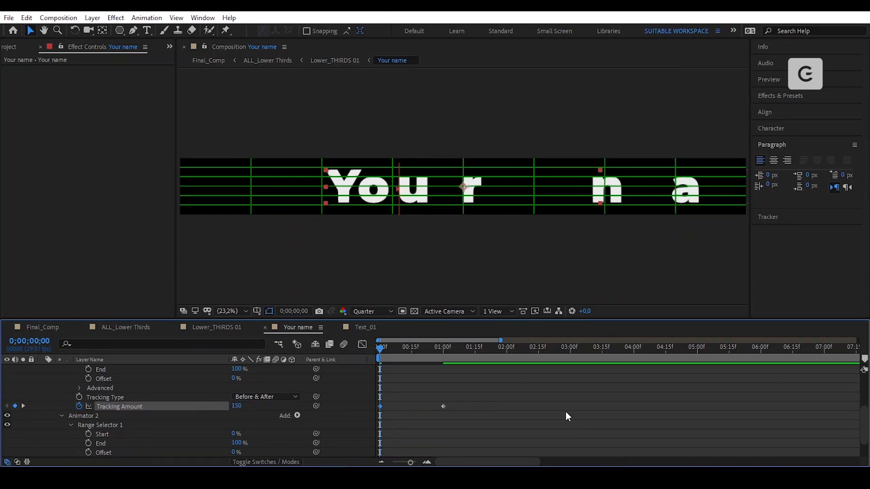
# - Apply Easy Ease to both Tracking Amount keyframes and refine them on the speed graph
pyautogui.moveTo(456, 396); pyautogui.dragTo(372, 420)
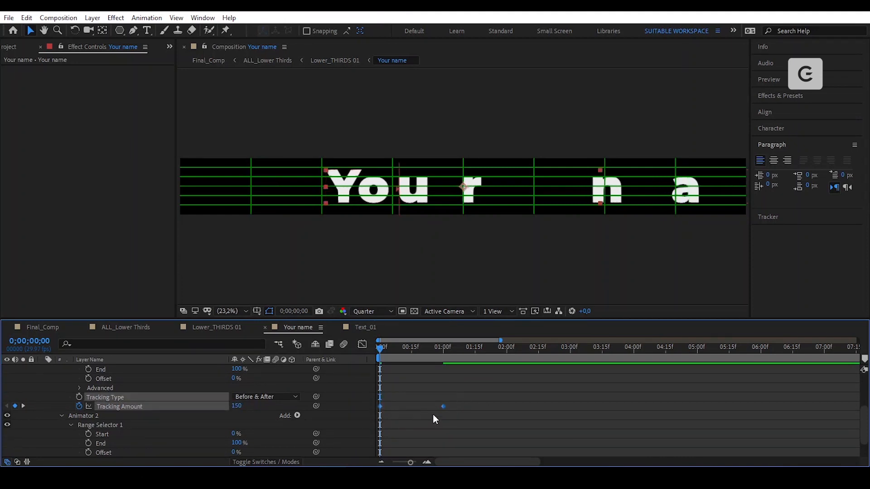
pyautogui.rightClick(443, 406)
pyautogui.moveTo(496, 401)
pyautogui.click(632, 326)
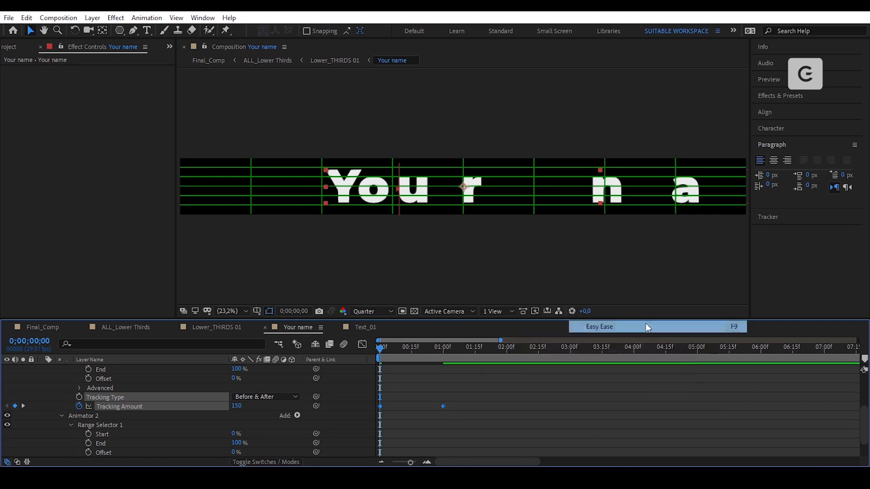
pyautogui.click(363, 345)
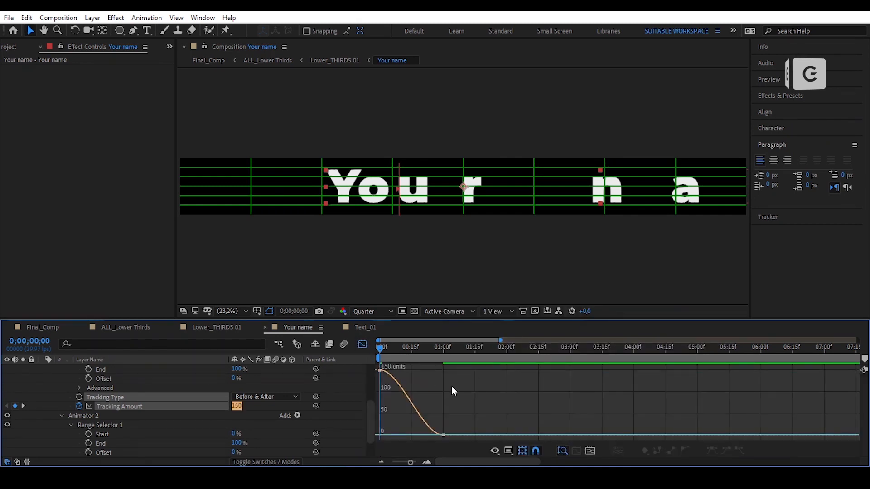
pyautogui.rightClick(478, 394)
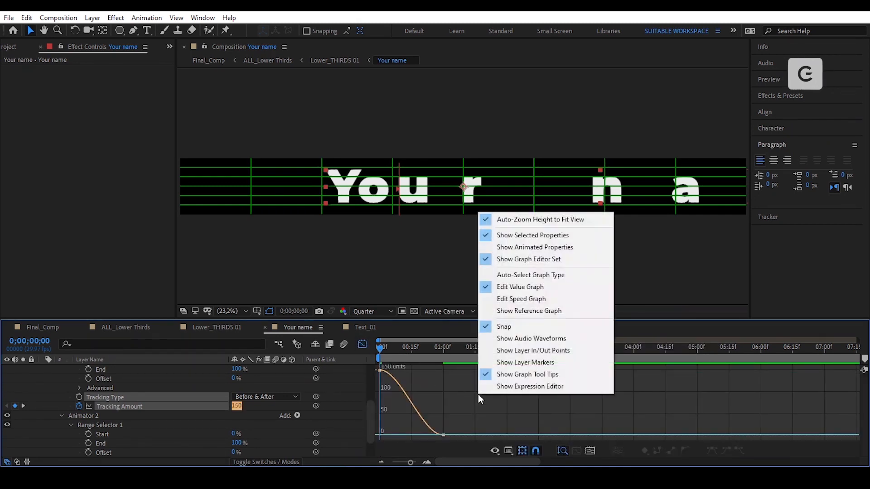
pyautogui.click(529, 298)
pyautogui.moveTo(431, 360); pyautogui.dragTo(411, 371)
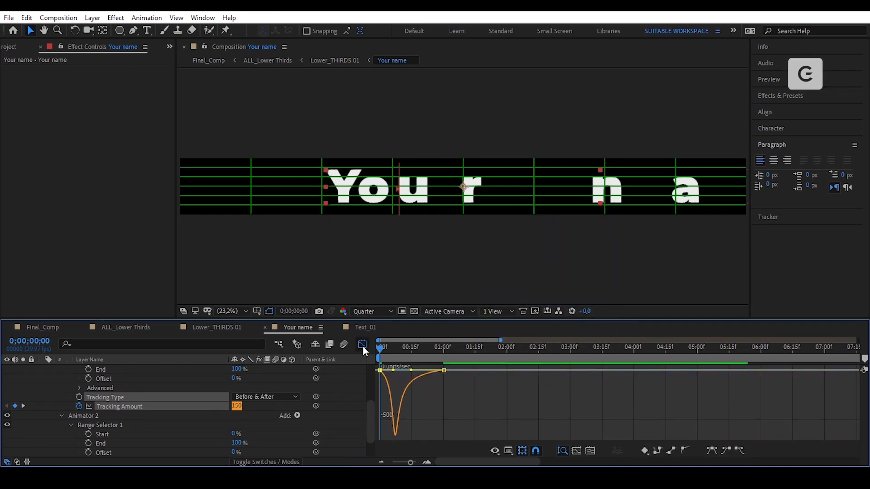
pyautogui.click(362, 345)
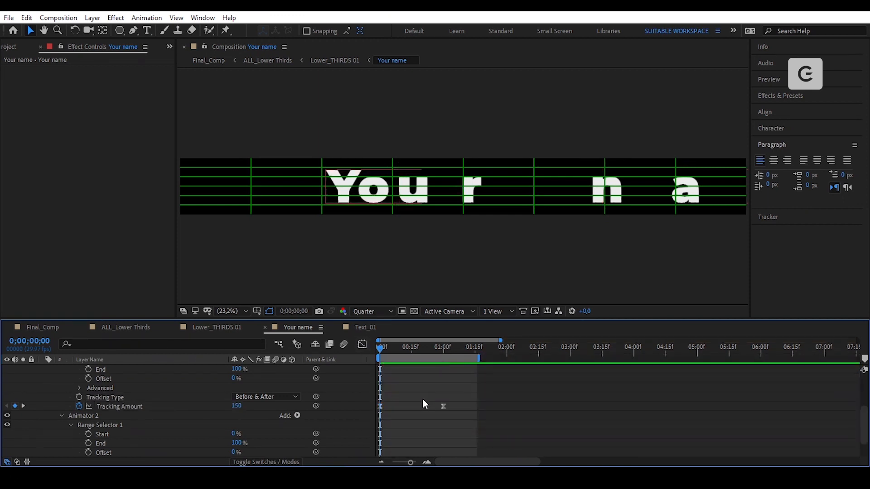
pyautogui.scroll(-2, 423, 400)
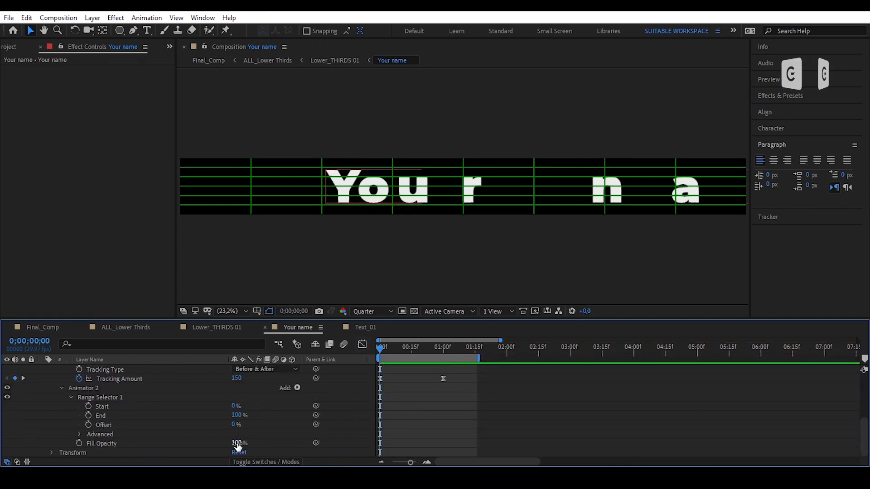
# - Lower the fill opacity and keyframe the fill range Start from 0% to 100% over one second
pyautogui.moveTo(236, 443); pyautogui.dragTo(129, 443)
pyautogui.moveTo(236, 406); pyautogui.dragTo(299, 413)
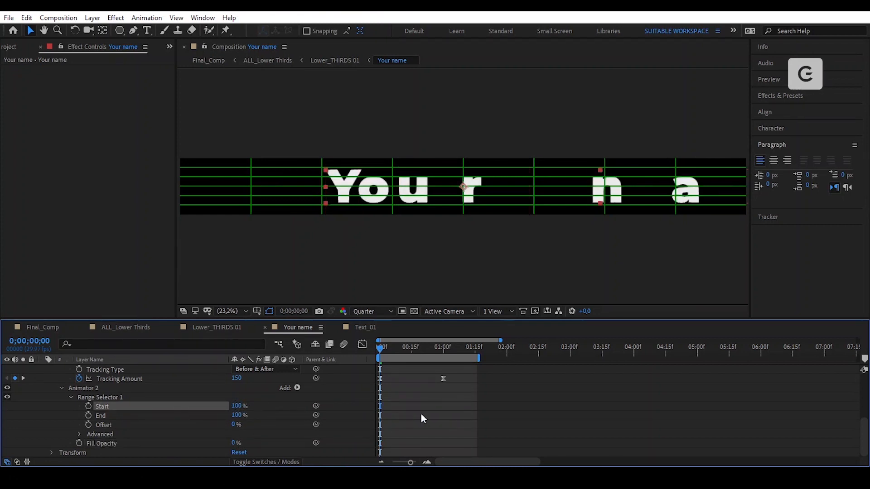
pyautogui.click(89, 407)
pyautogui.moveTo(381, 408); pyautogui.dragTo(443, 420)
pyautogui.moveTo(236, 407); pyautogui.dragTo(131, 420)
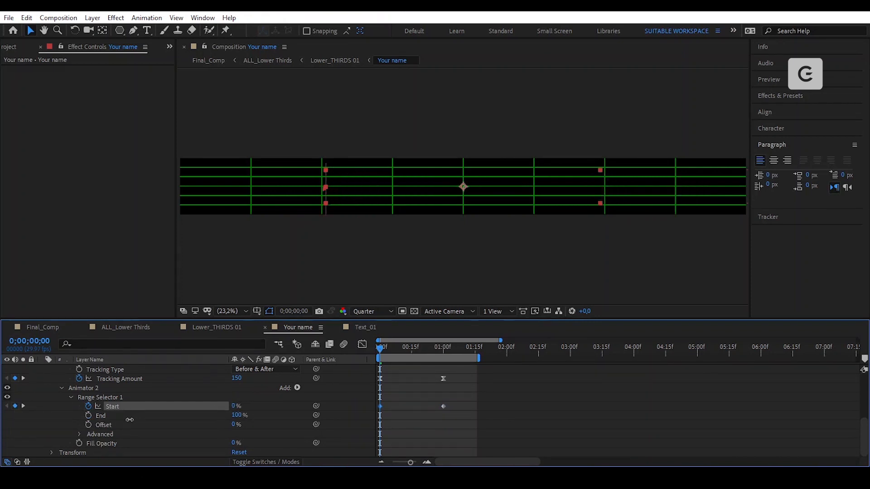
# - Easy Ease the Start keyframes with a fast early speed peak, then return to Lower_THIRDS 01
pyautogui.moveTo(451, 398); pyautogui.dragTo(375, 416)
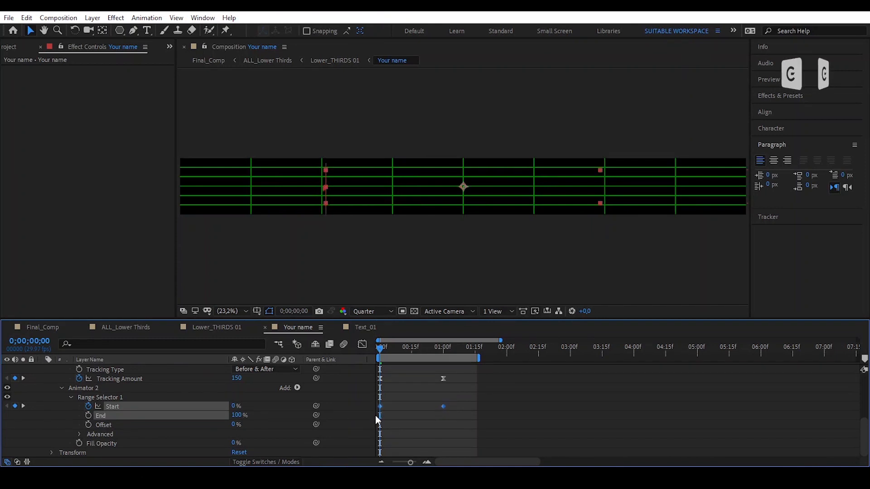
pyautogui.scroll(1, 431, 426)
pyautogui.rightClick(442, 434)
pyautogui.moveTo(475, 428)
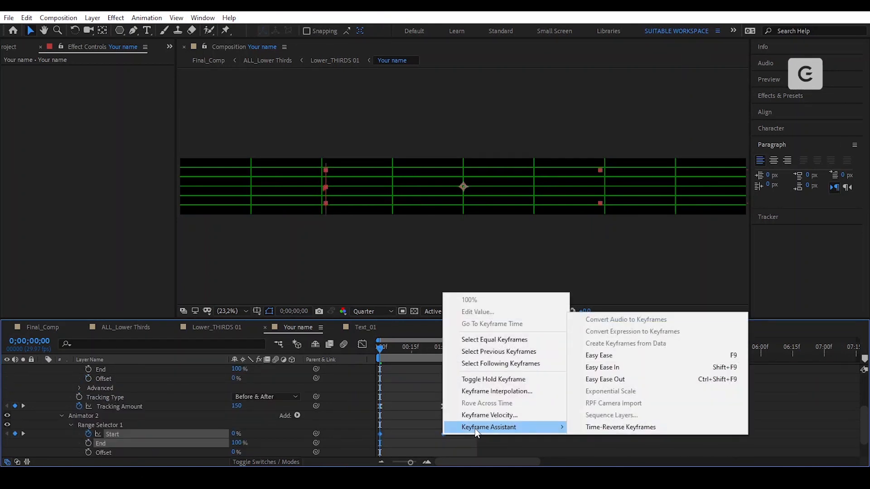
pyautogui.click(630, 354)
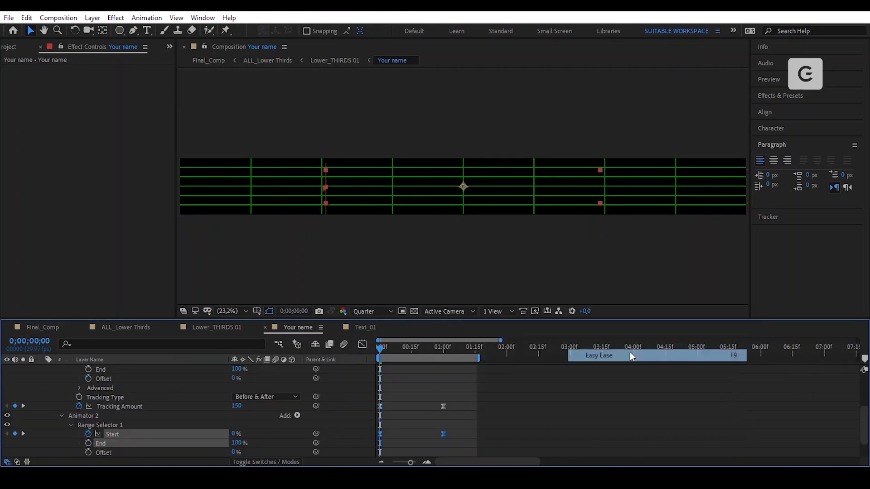
pyautogui.click(363, 345)
pyautogui.moveTo(477, 418); pyautogui.dragTo(391, 438)
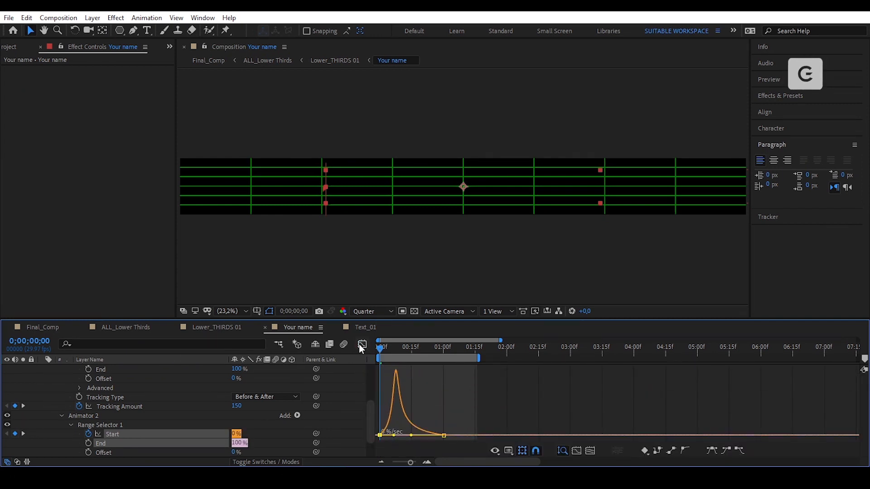
pyautogui.click(362, 345)
pyautogui.click(463, 369)
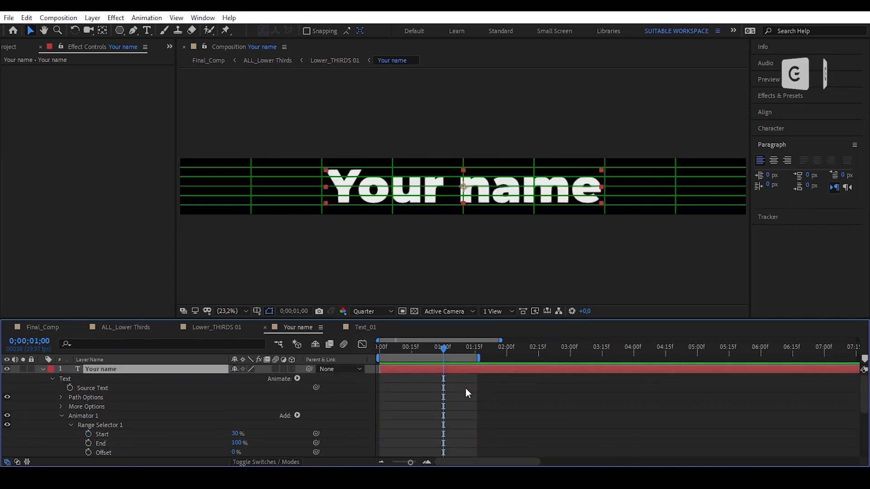
pyautogui.press('u')
pyautogui.click(430, 426)
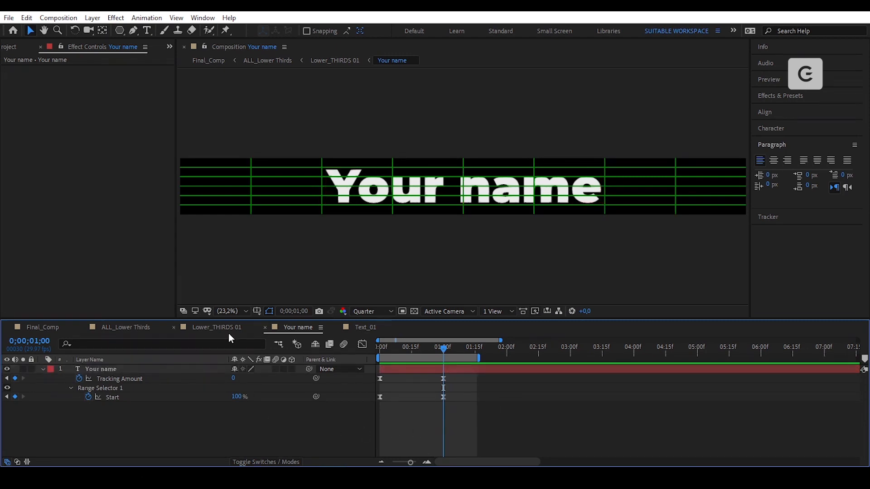
pyautogui.click(210, 329)
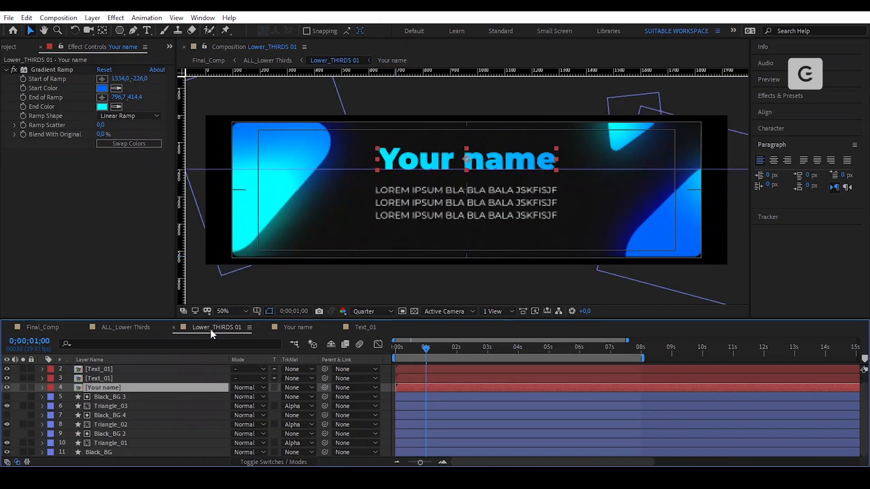
# - Keyframe Black_BG's Scale at 0 s and 1 s, with width 0 at one second
pyautogui.scroll(-1, 107, 454)
pyautogui.click(109, 454)
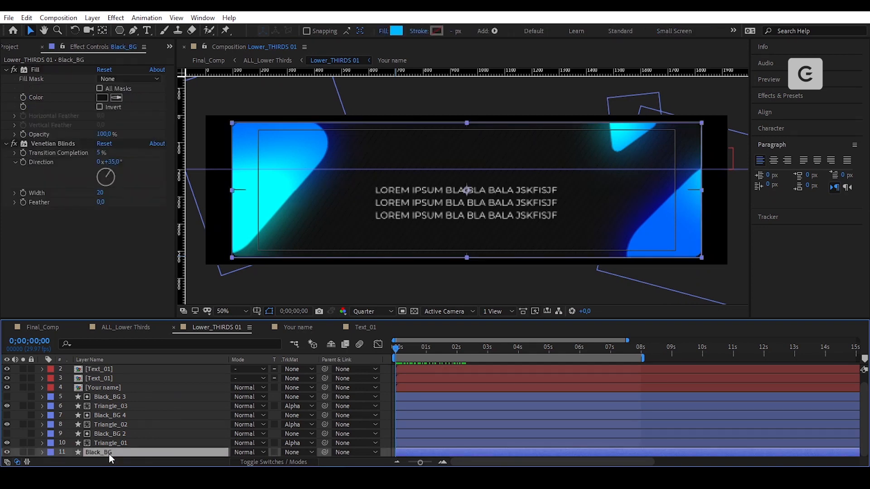
pyautogui.press('s')
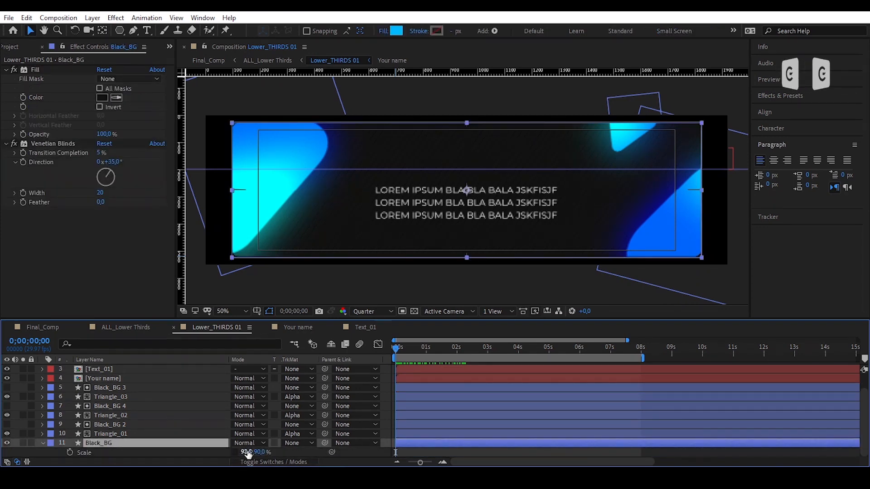
pyautogui.moveTo(245, 452); pyautogui.dragTo(263, 453)
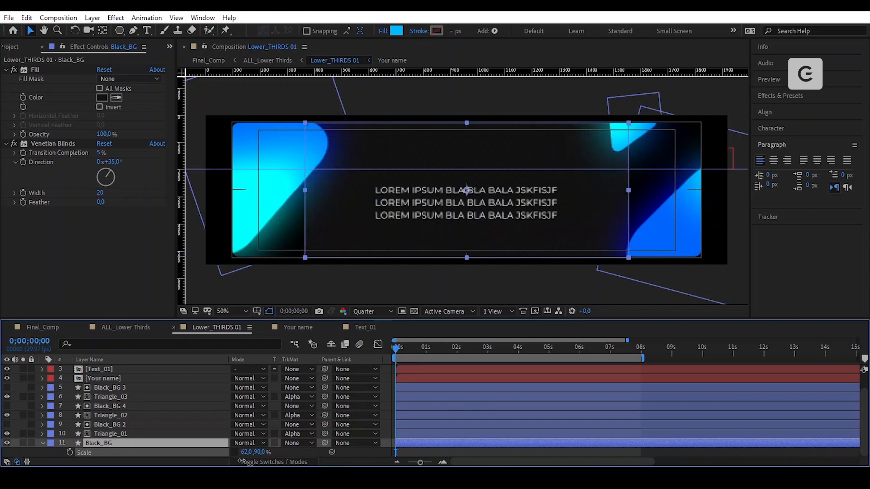
pyautogui.click(69, 453)
pyautogui.click(426, 348)
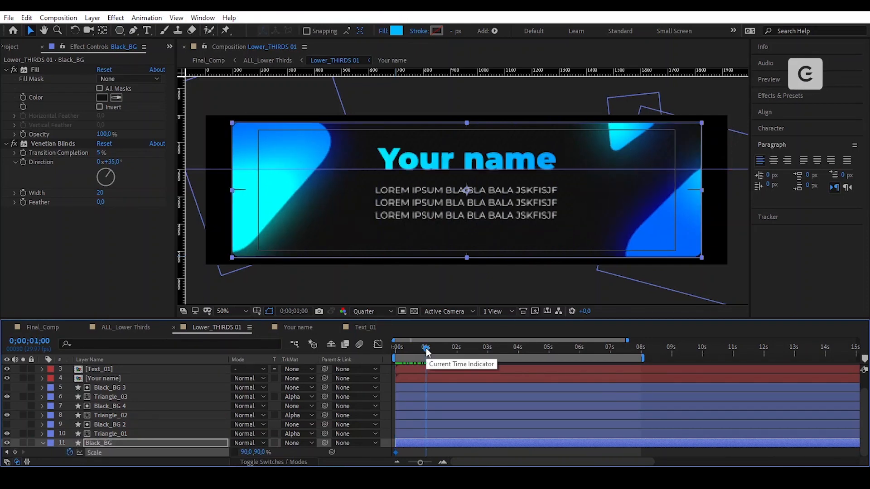
pyautogui.click(16, 452)
pyautogui.click(245, 452)
pyautogui.write('0')
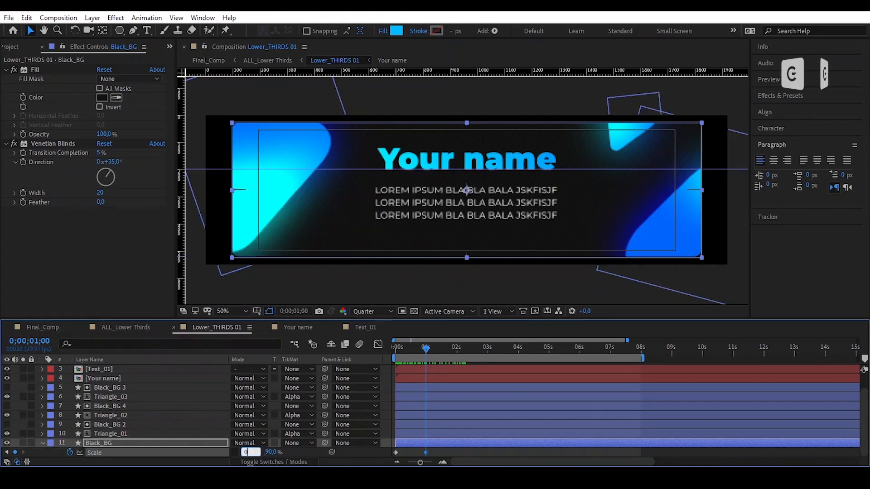
pyautogui.press('Return')
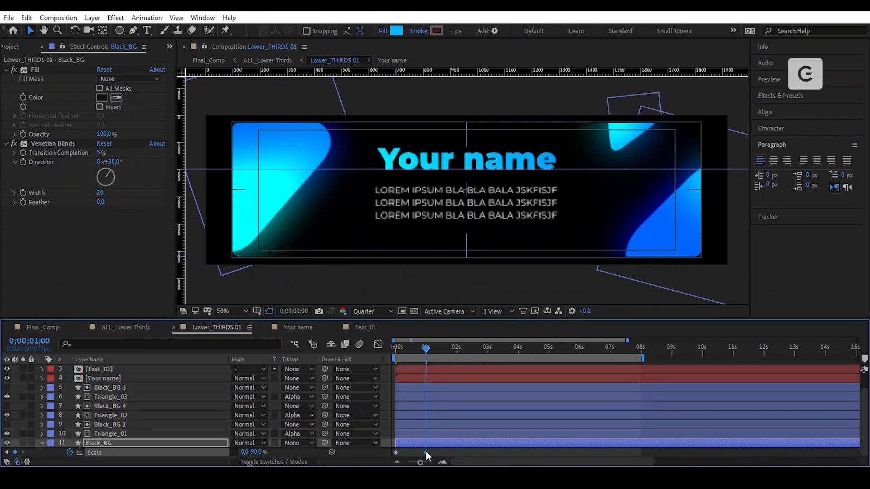
# - Time-reverse the Scale keyframes, apply Easy Ease, and stretch the ease to about 99% influence
pyautogui.moveTo(437, 451); pyautogui.dragTo(382, 457)
pyautogui.press('=')
pyautogui.rightClick(518, 452)
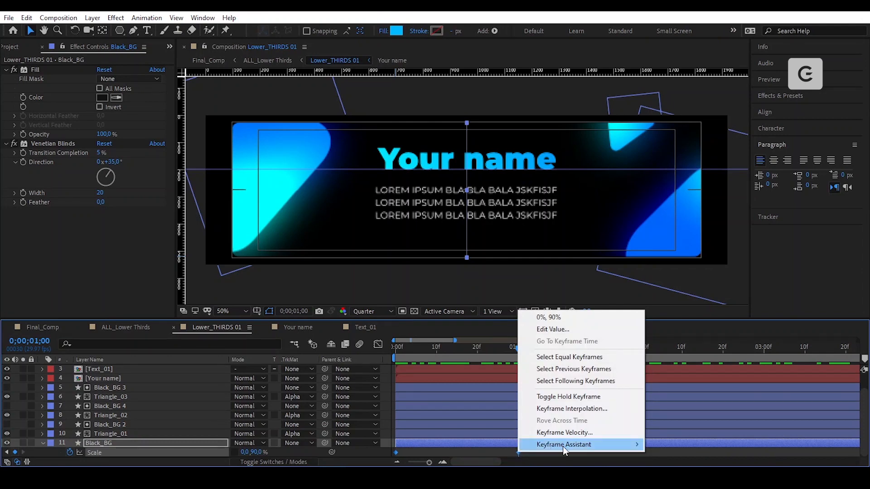
pyautogui.moveTo(637, 444)
pyautogui.click(695, 445)
pyautogui.rightClick(518, 453)
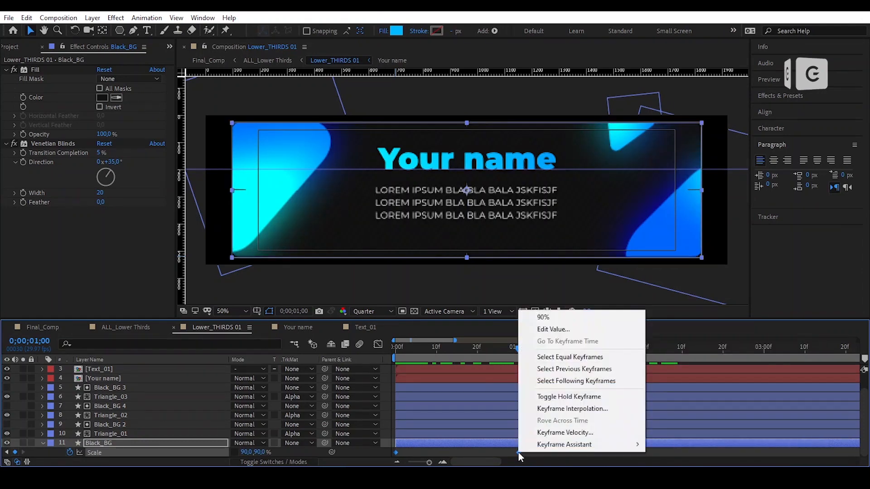
pyautogui.moveTo(585, 446)
pyautogui.click(686, 373)
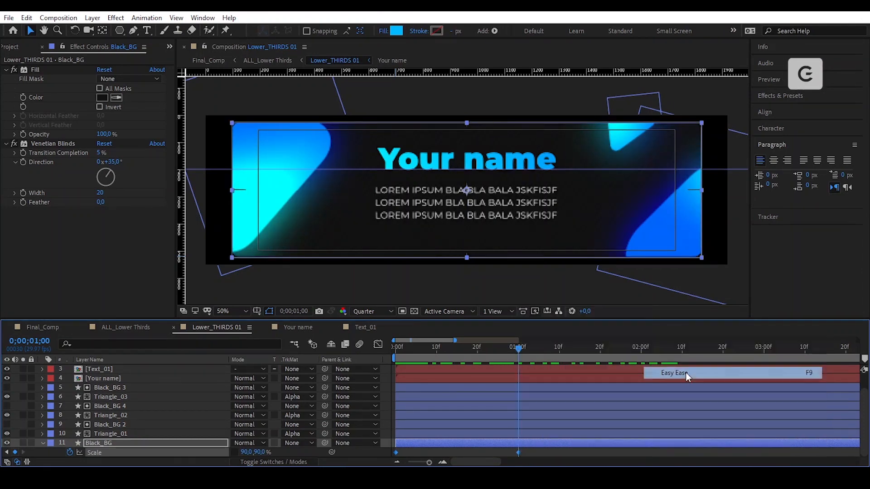
pyautogui.click(378, 344)
pyautogui.moveTo(478, 436); pyautogui.dragTo(421, 435)
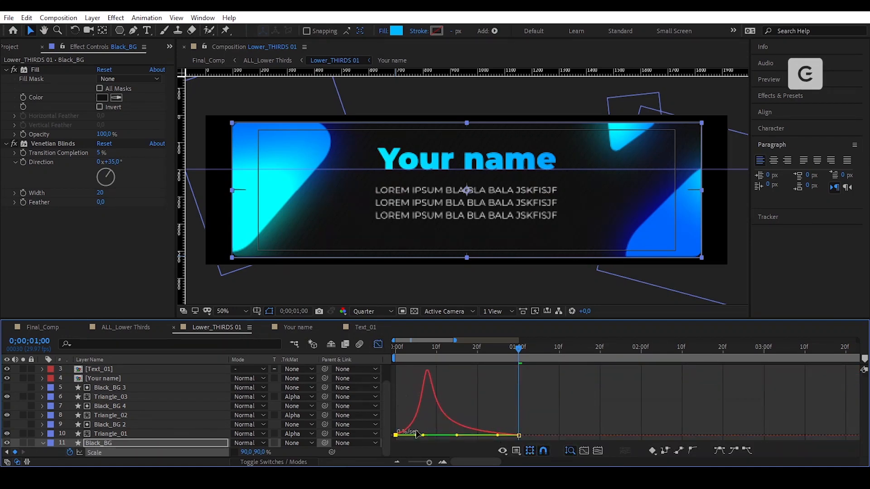
pyautogui.click(378, 344)
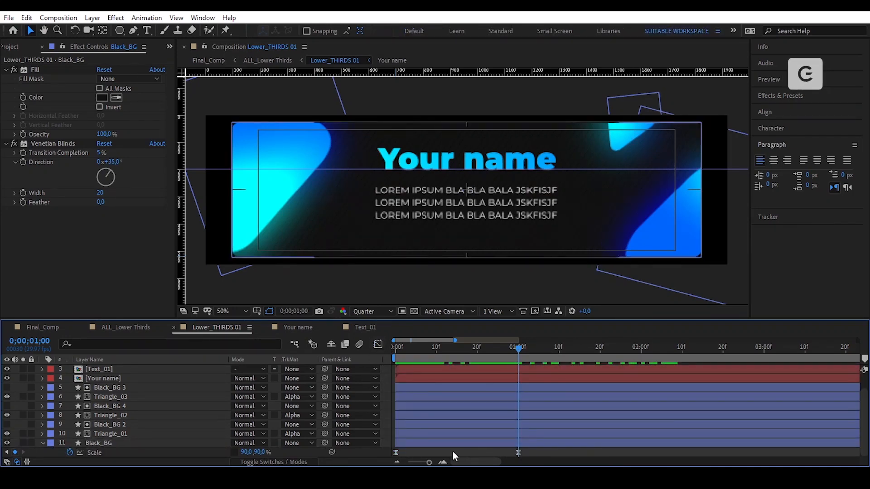
pyautogui.moveTo(391, 456); pyautogui.dragTo(390, 456)
# - Copy Black_BG's Scale keyframes and paste them onto Black_BG 2, 3 and 4 at 0 s
pyautogui.click(27, 17)
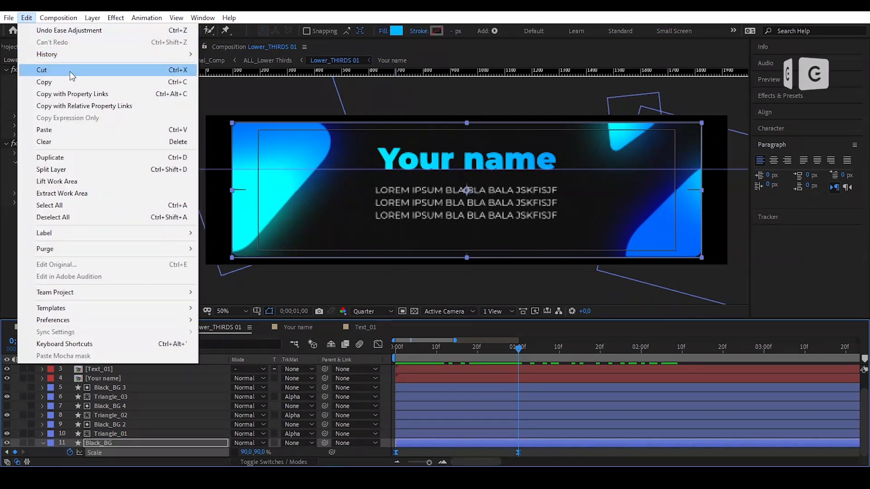
pyautogui.click(108, 83)
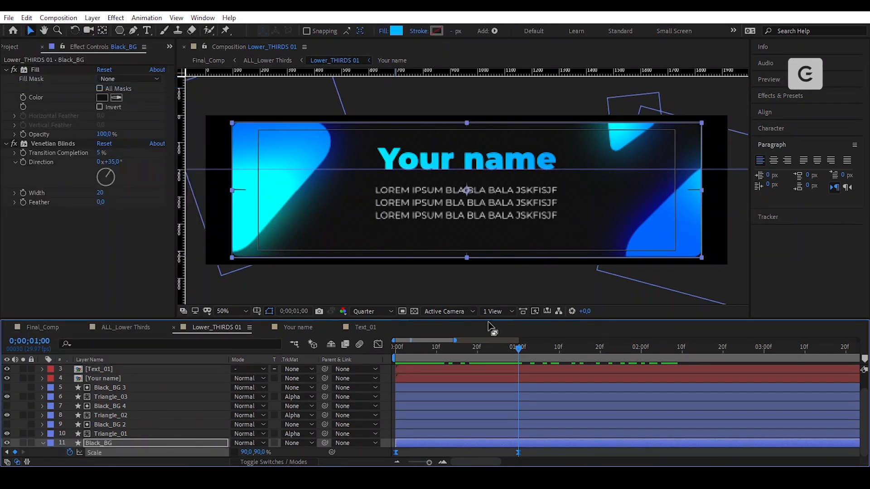
pyautogui.press('Home')
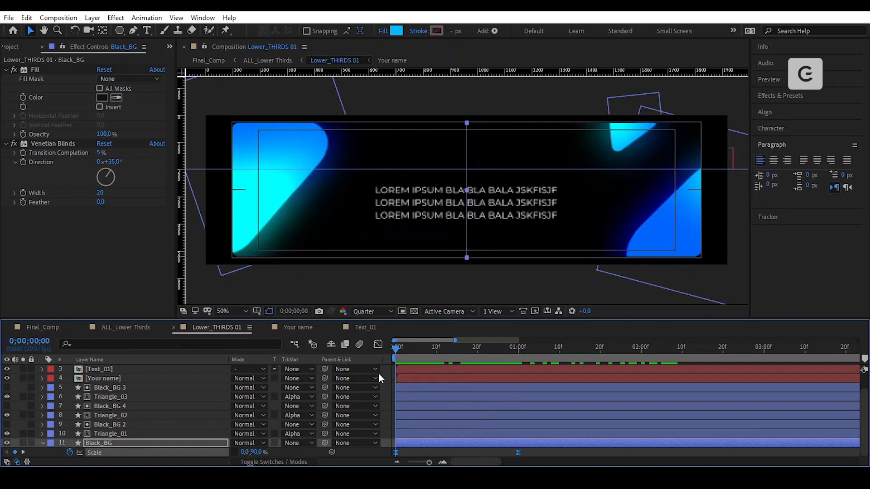
pyautogui.click(133, 425)
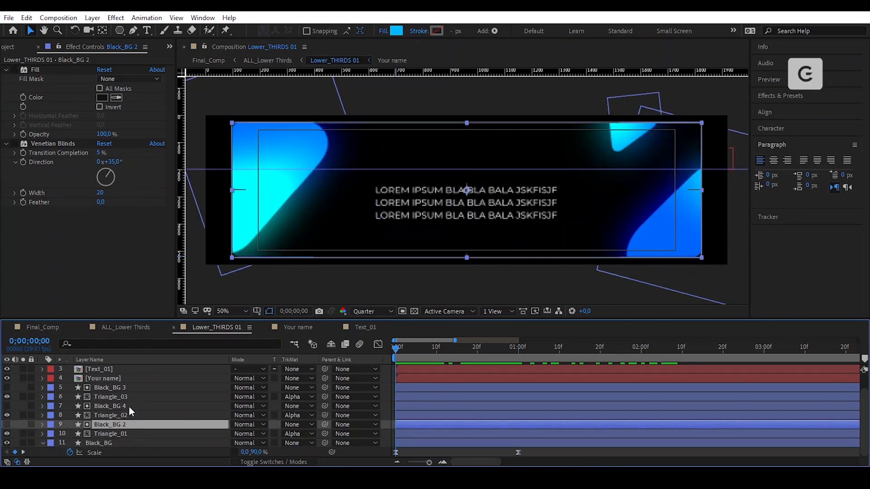
pyautogui.keyDown('ctrl'); pyautogui.click(129, 406); pyautogui.keyUp('ctrl')
pyautogui.keyDown('ctrl'); pyautogui.click(132, 389); pyautogui.keyUp('ctrl')
pyautogui.click(27, 17)
pyautogui.click(110, 128)
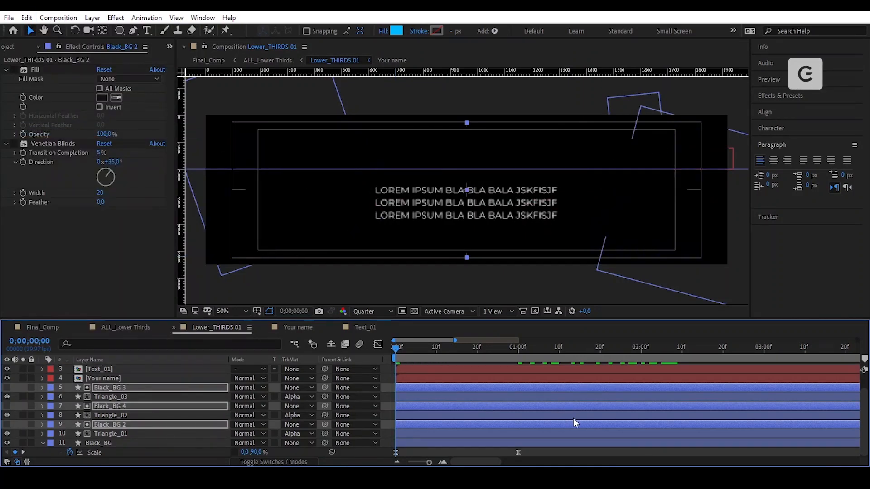
# - Reveal the pasted Scale keyframes and scrub the opening to check the backgrounds grow in
pyautogui.press('s')
pyautogui.scroll(-1, 536, 414)
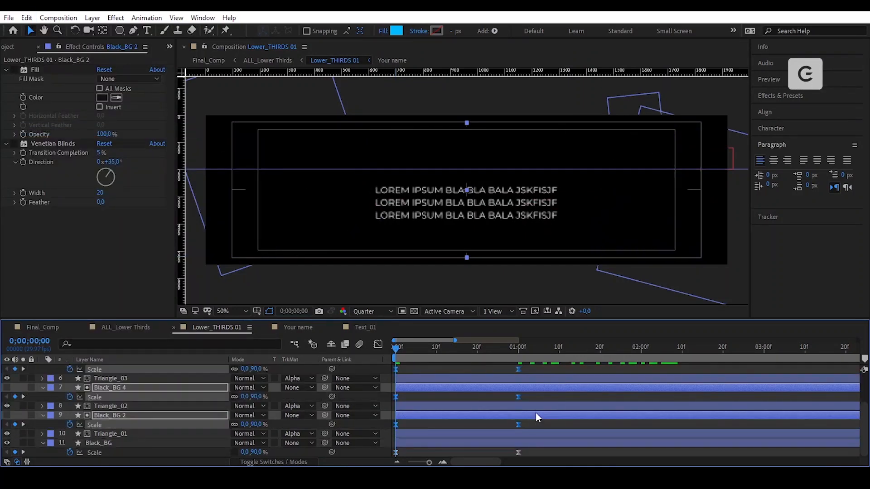
pyautogui.click(537, 429)
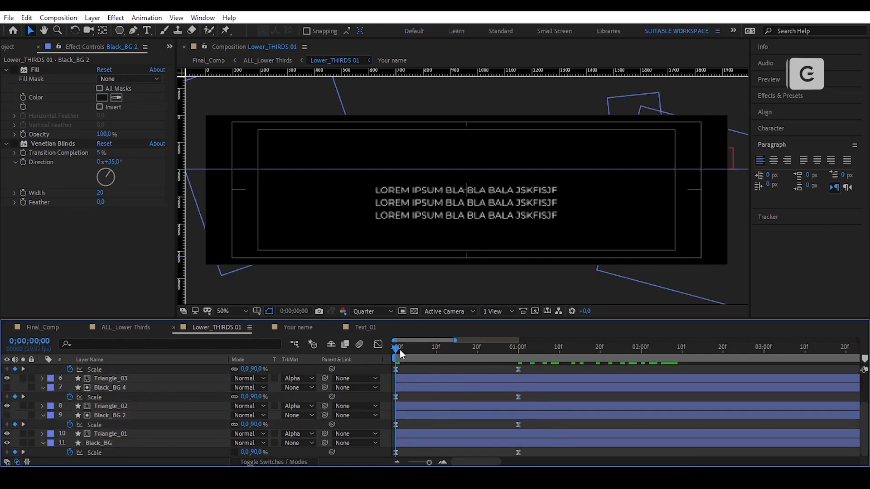
pyautogui.moveTo(400, 350); pyautogui.dragTo(510, 370)
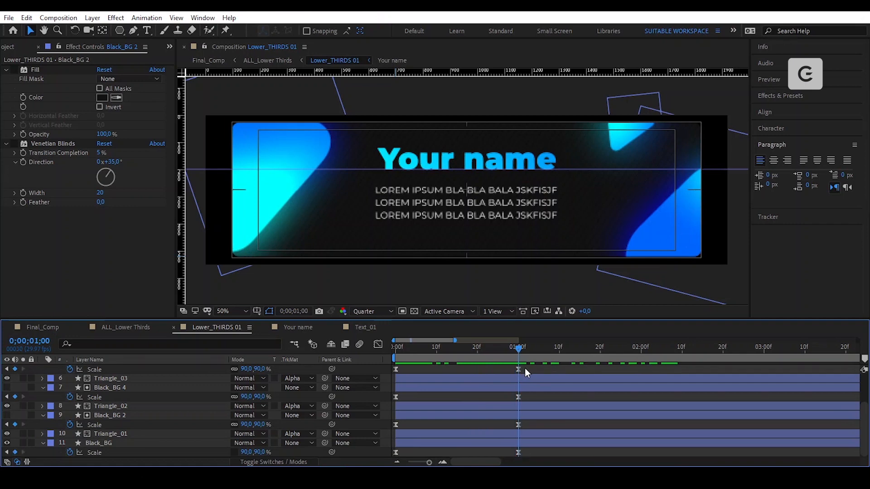
pyautogui.scroll(3, 548, 401)
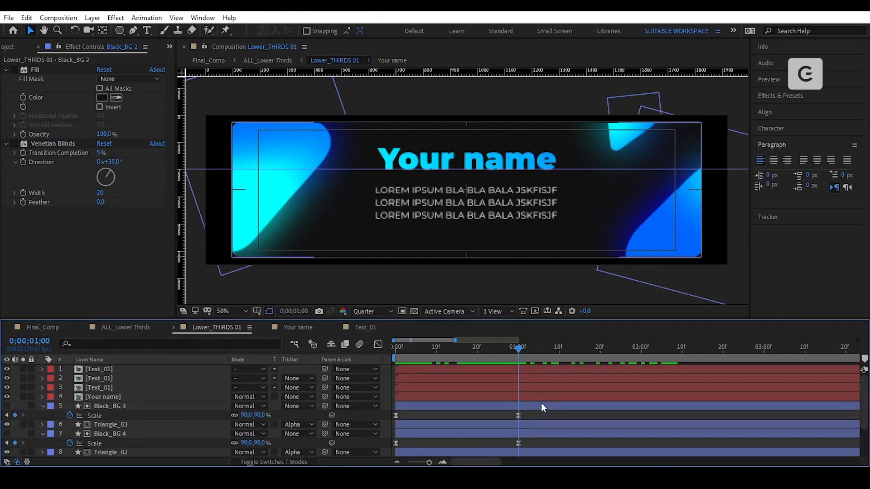
pyautogui.press('u')
# - Mark Black_BG 2, 3 and 4 as shy layers
pyautogui.scroll(-1, 126, 398)
pyautogui.click(126, 397)
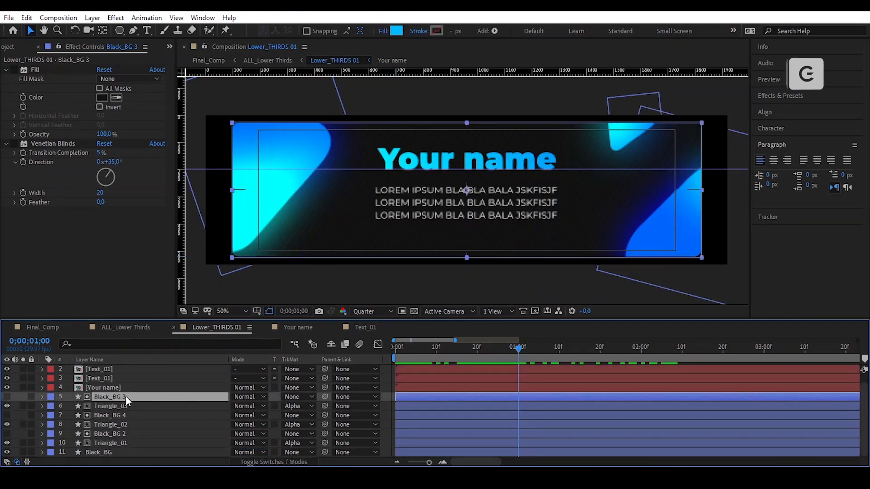
pyautogui.keyDown('ctrl'); pyautogui.click(124, 415); pyautogui.keyUp('ctrl')
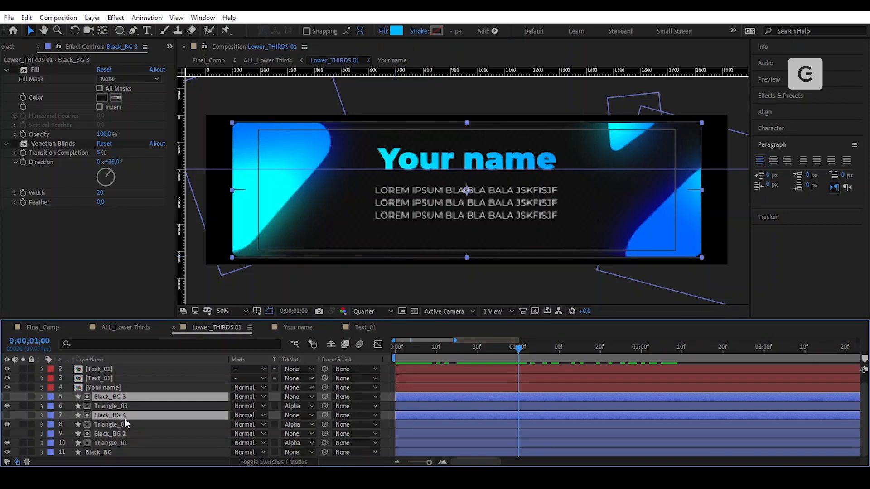
pyautogui.keyDown('ctrl'); pyautogui.click(129, 434); pyautogui.keyUp('ctrl')
pyautogui.click(256, 462)
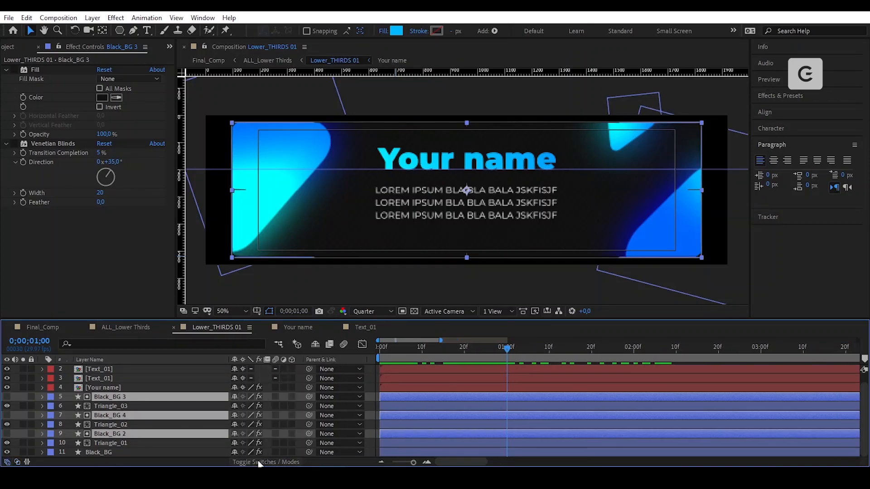
pyautogui.click(235, 397)
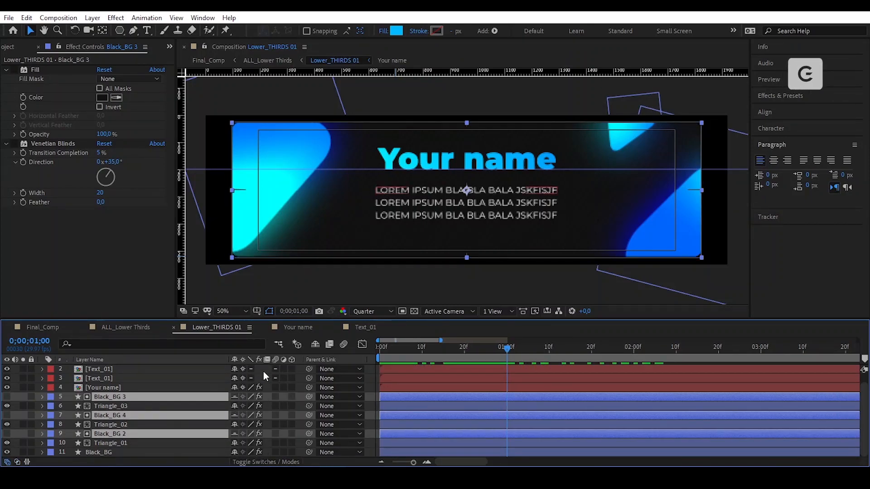
# - Hide shy layers and add Triangle_01 Position keyframes at 0f and 1s
pyautogui.click(314, 346)
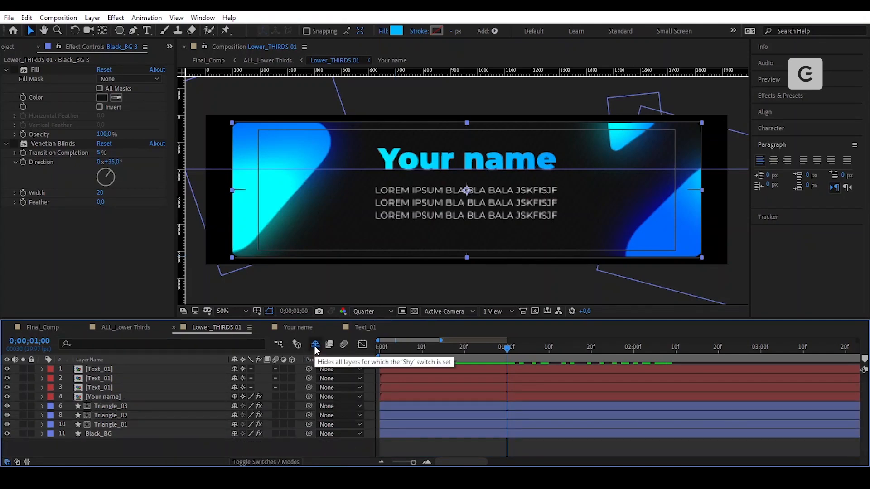
pyautogui.click(149, 424)
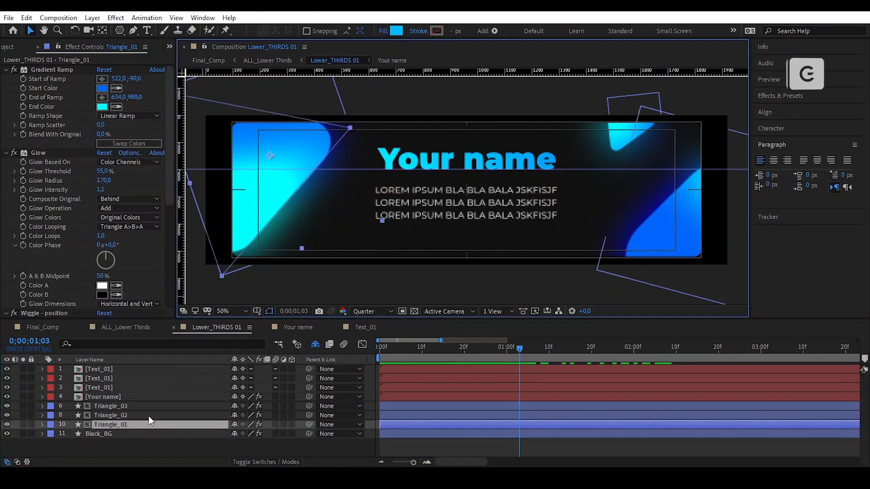
pyautogui.press('p')
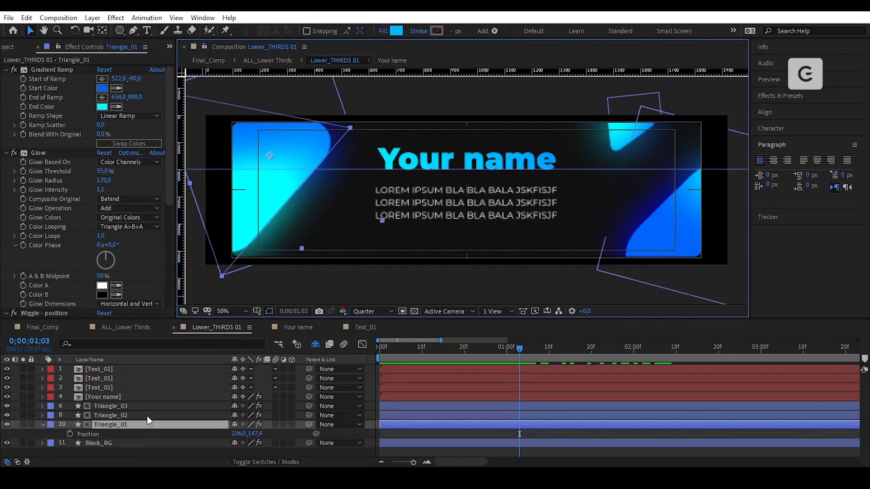
pyautogui.moveTo(402, 354); pyautogui.dragTo(374, 355)
pyautogui.click(69, 434)
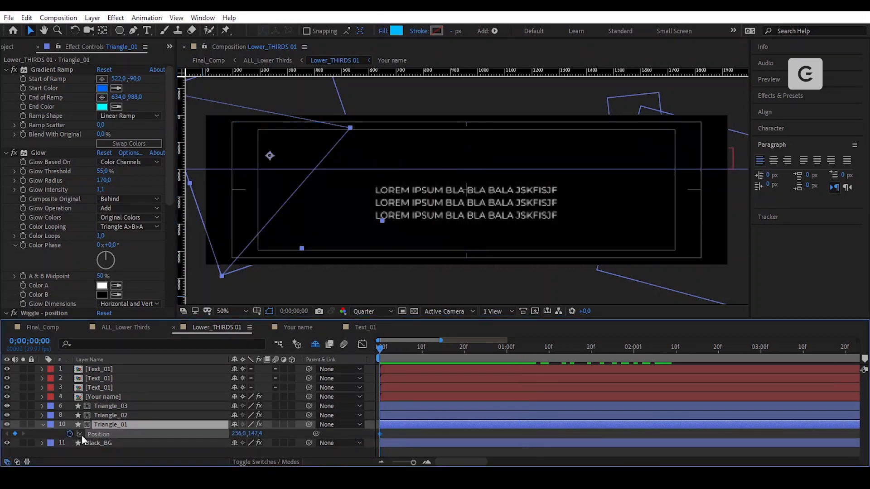
pyautogui.click(494, 352)
pyautogui.click(507, 360)
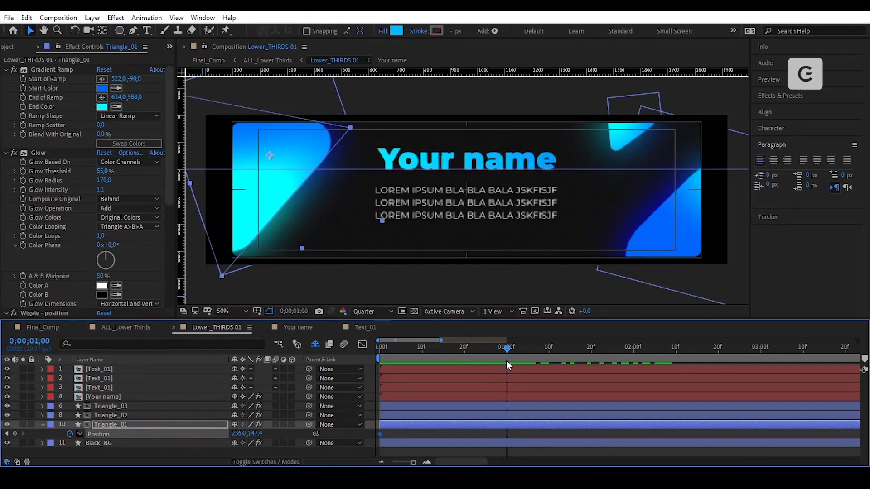
pyautogui.click(15, 434)
# - Move Triangle_01 off the banner to the upper left, time-reverse, end at 20f, Easy Ease
pyautogui.press(',')
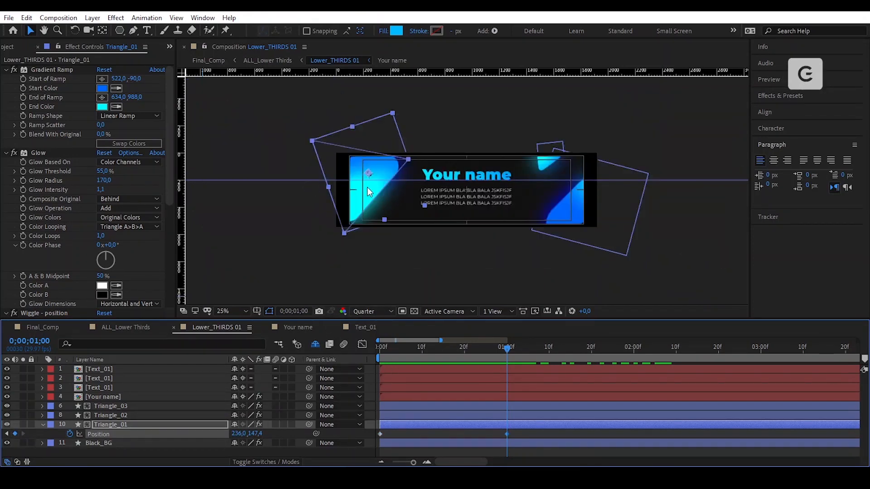
pyautogui.moveTo(372, 187); pyautogui.dragTo(323, 157)
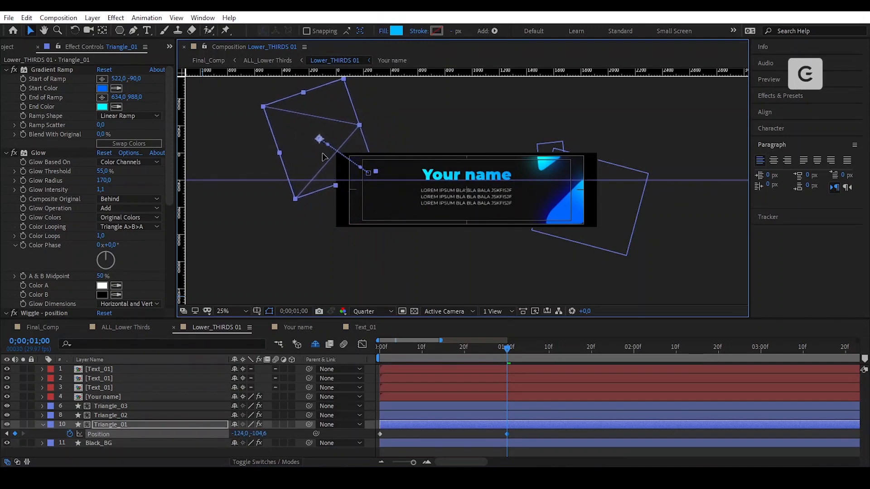
pyautogui.moveTo(507, 348); pyautogui.dragTo(381, 368)
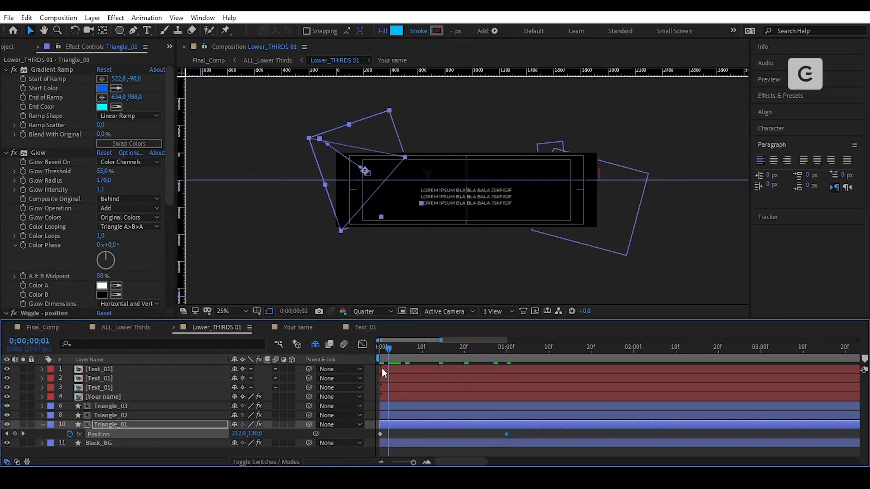
pyautogui.keyDown('shift'); pyautogui.click(379, 433); pyautogui.keyUp('shift')
pyautogui.rightClick(379, 433)
pyautogui.moveTo(430, 418)
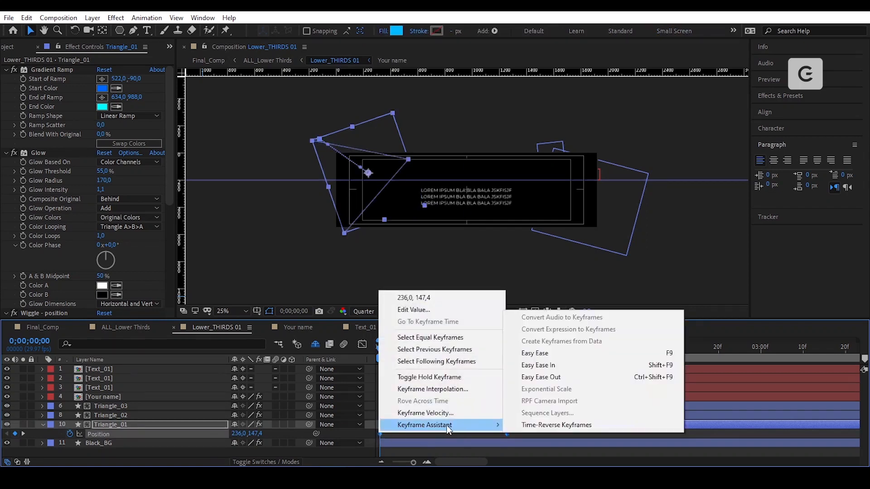
pyautogui.click(543, 422)
pyautogui.moveTo(507, 433); pyautogui.dragTo(465, 436)
pyautogui.rightClick(464, 434)
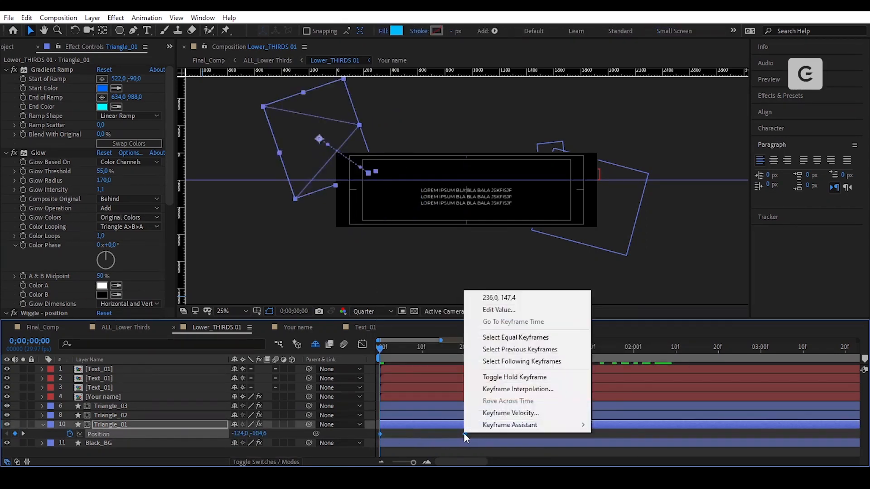
pyautogui.moveTo(541, 425)
pyautogui.click(638, 353)
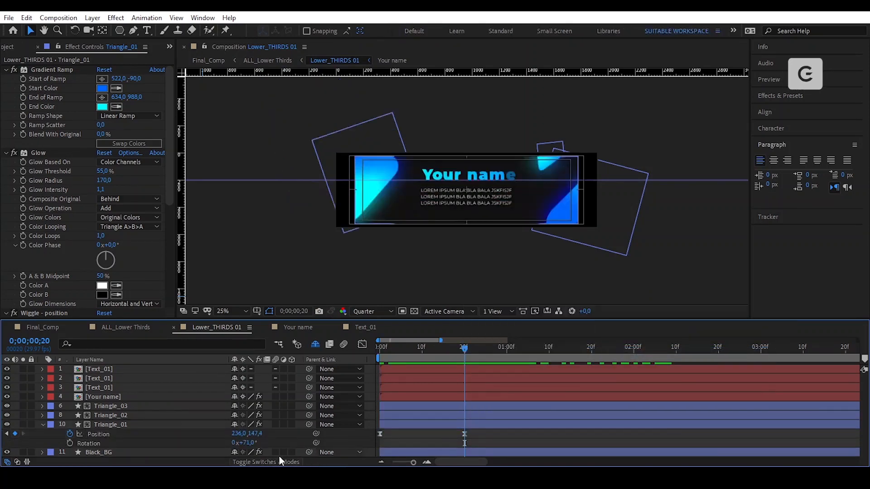
# - Add eased Triangle_01 Rotation keyframes from 10f at 44° to 20f
pyautogui.click(70, 443)
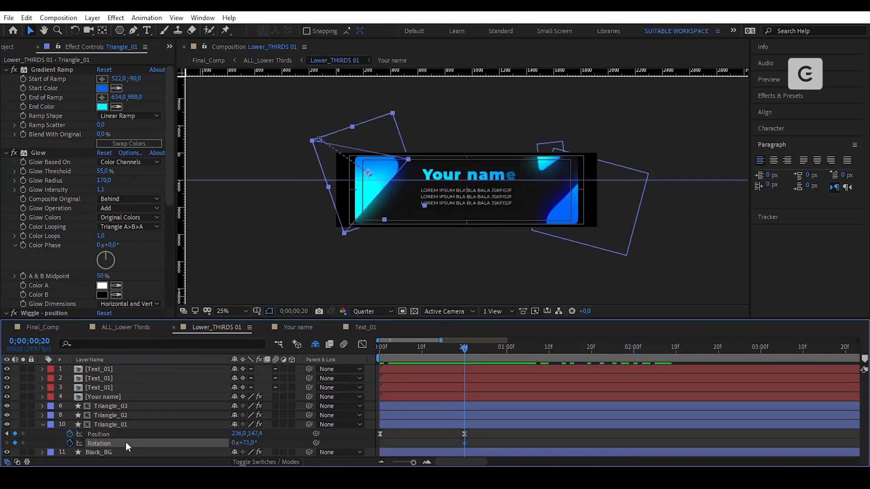
pyautogui.moveTo(462, 349); pyautogui.dragTo(421, 358)
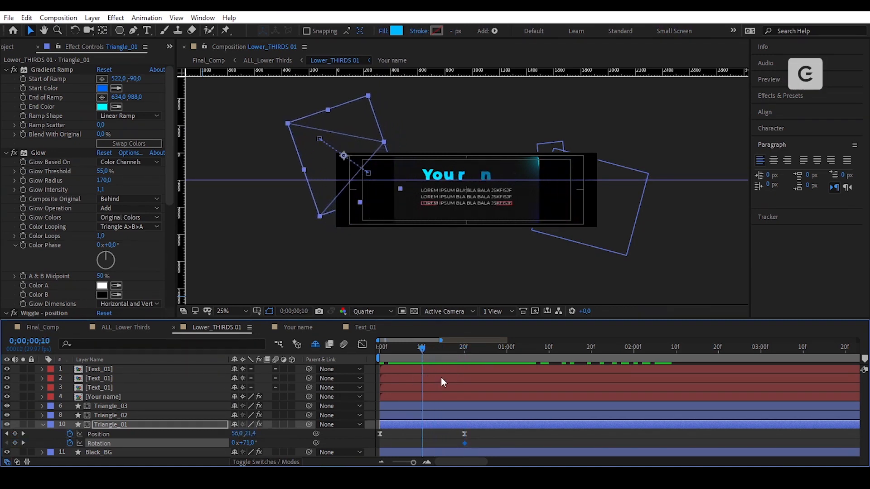
pyautogui.click(15, 443)
pyautogui.moveTo(249, 443); pyautogui.dragTo(231, 442)
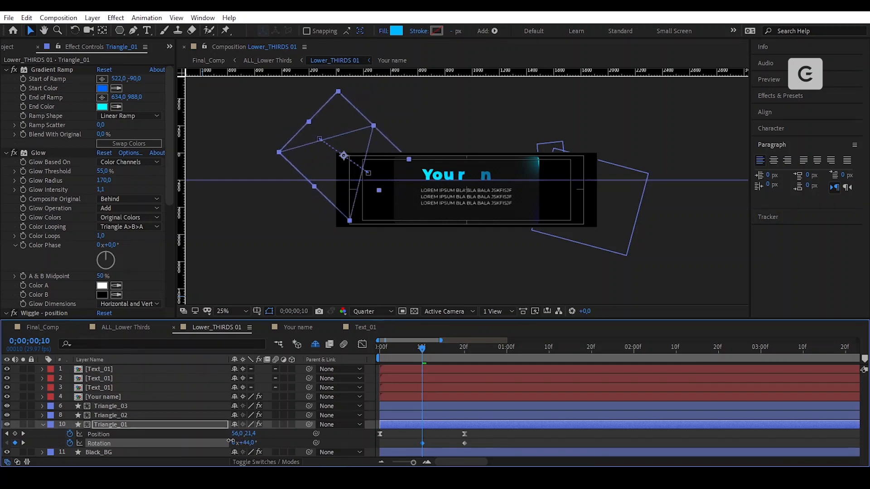
pyautogui.rightClick(465, 444)
pyautogui.moveTo(535, 436)
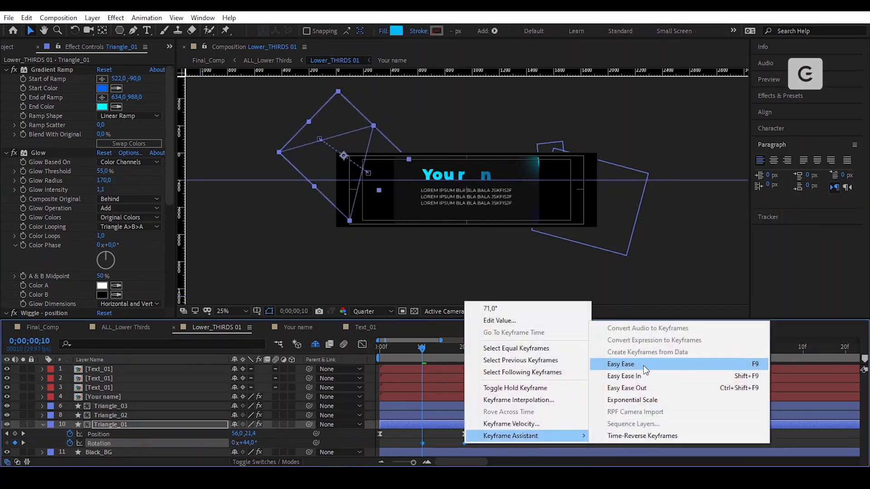
pyautogui.click(643, 366)
# - Make Triangle_01's rotation speed peak early in the speed graph
pyautogui.moveTo(422, 348); pyautogui.dragTo(462, 368)
pyautogui.click(243, 312)
pyautogui.click(243, 133)
pyautogui.click(520, 445)
pyautogui.click(465, 443)
pyautogui.click(362, 345)
pyautogui.moveTo(450, 435); pyautogui.dragTo(406, 443)
pyautogui.click(362, 345)
# - Preview the Triangle_01 animation and return the current time to 20f
pyautogui.press('space')
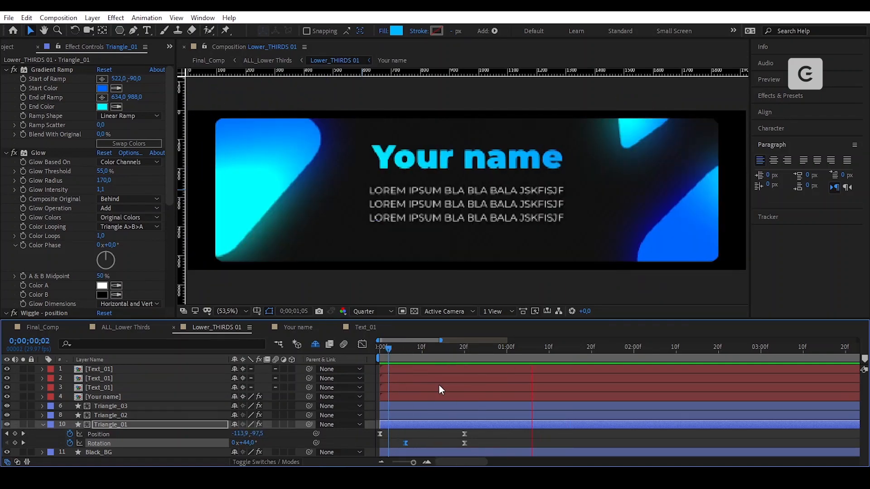
pyautogui.press('space')
pyautogui.click(380, 349)
pyautogui.press('space')
pyautogui.press('space')
pyautogui.scroll(-3, 509, 400)
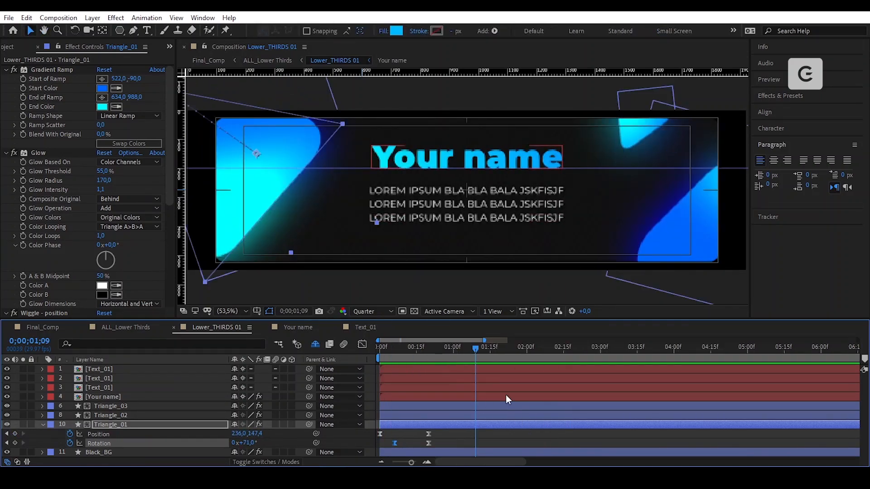
pyautogui.click(501, 438)
pyautogui.moveTo(476, 349); pyautogui.dragTo(429, 363)
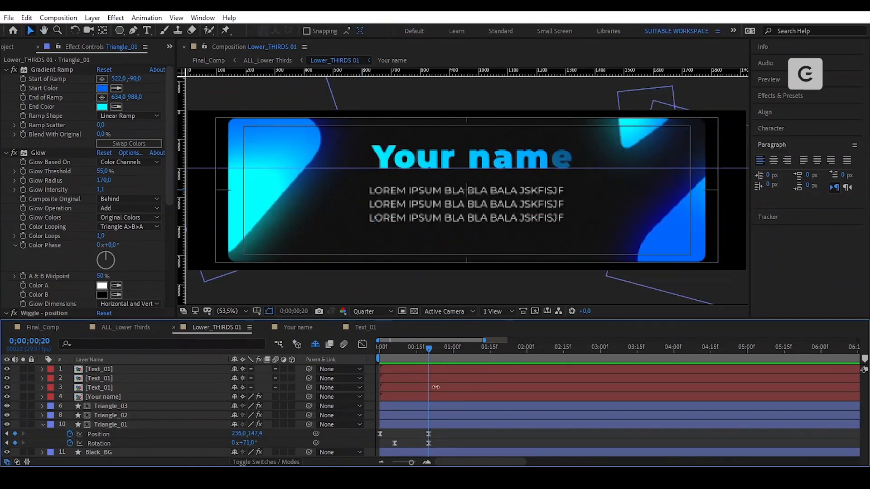
pyautogui.click(443, 415)
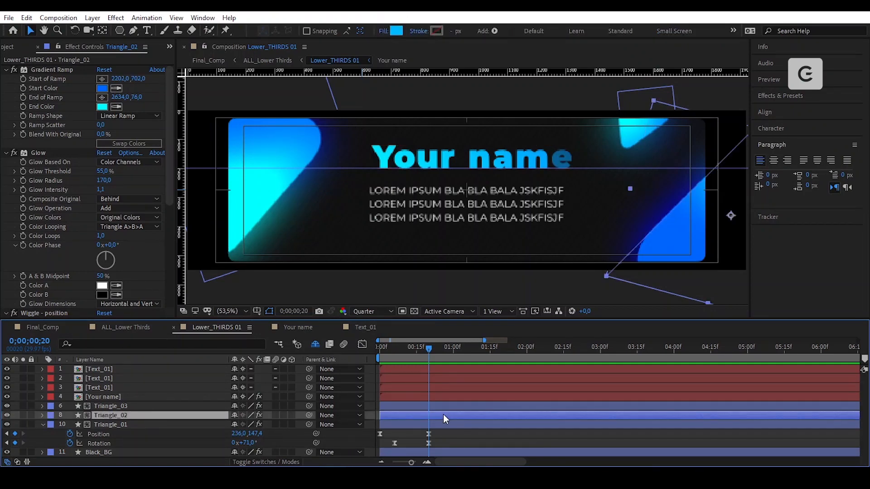
# - Keyframe Triangle_02's Position and move it off-frame to the lower right (2192.6, 569.2)
pyautogui.press('p')
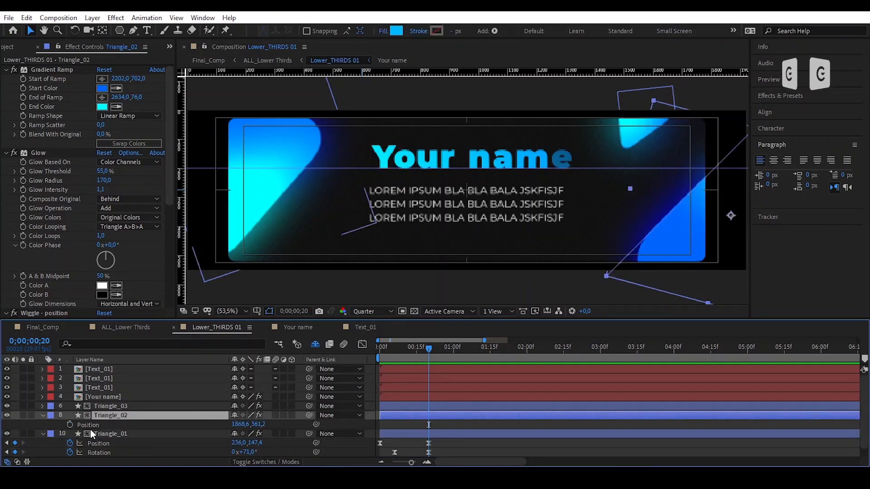
pyautogui.click(70, 425)
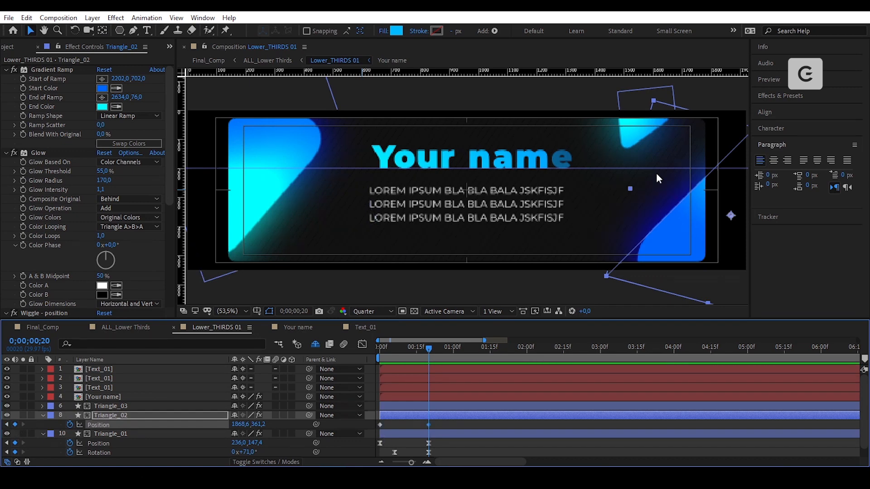
pyautogui.scroll(-1, 655, 173)
pyautogui.moveTo(657, 204); pyautogui.dragTo(640, 271)
pyautogui.moveTo(426, 350); pyautogui.dragTo(378, 350)
# - Time-reverse and Easy Ease Triangle_02's Position keyframes so it slides in by 20f
pyautogui.moveTo(438, 428); pyautogui.dragTo(378, 423)
pyautogui.rightClick(380, 425)
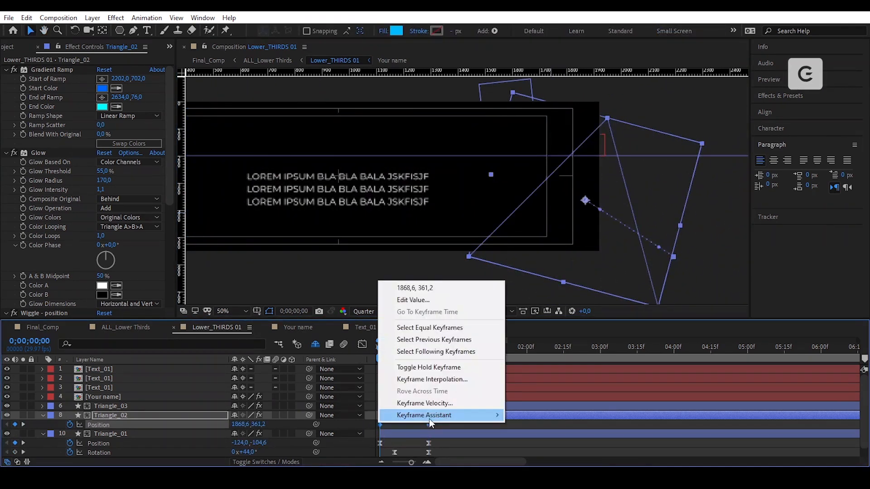
pyautogui.moveTo(429, 418)
pyautogui.click(528, 416)
pyautogui.rightClick(429, 425)
pyautogui.moveTo(503, 416)
pyautogui.click(586, 345)
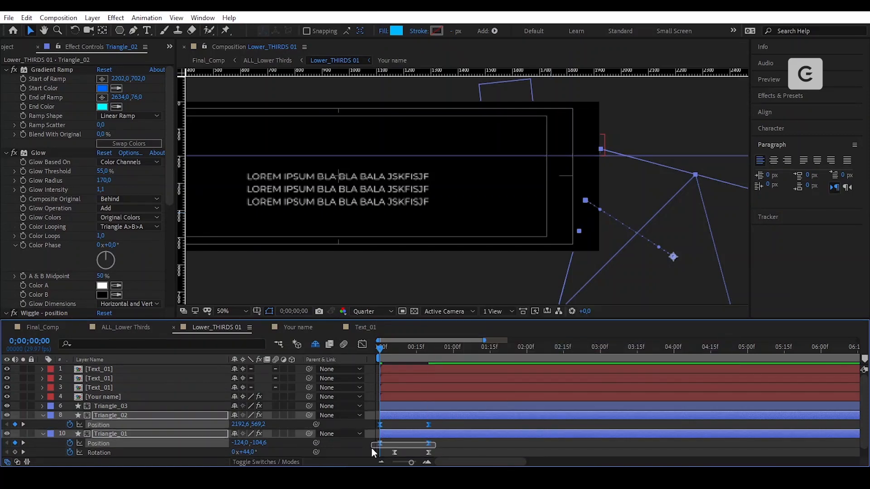
# - Make Triangle_02's slide-in speed peak early in the speed graph and check the motion
pyautogui.click(362, 345)
pyautogui.click(363, 344)
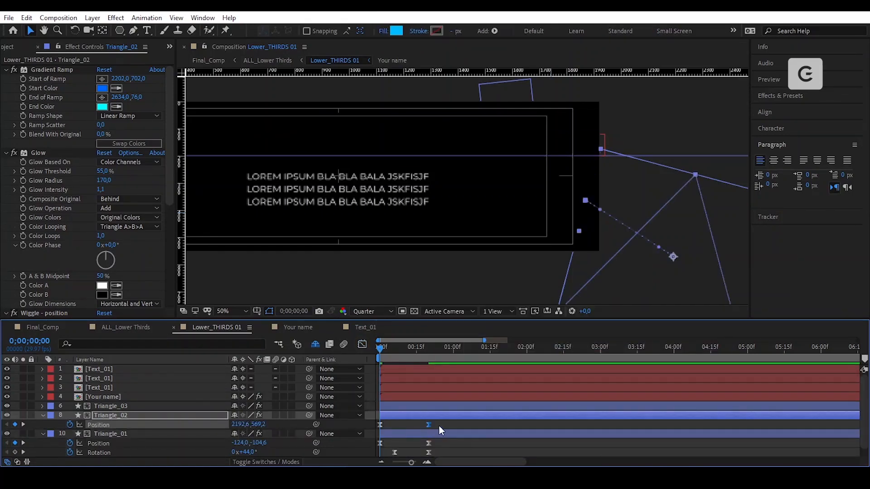
pyautogui.click(363, 344)
pyautogui.moveTo(439, 422); pyautogui.dragTo(376, 440)
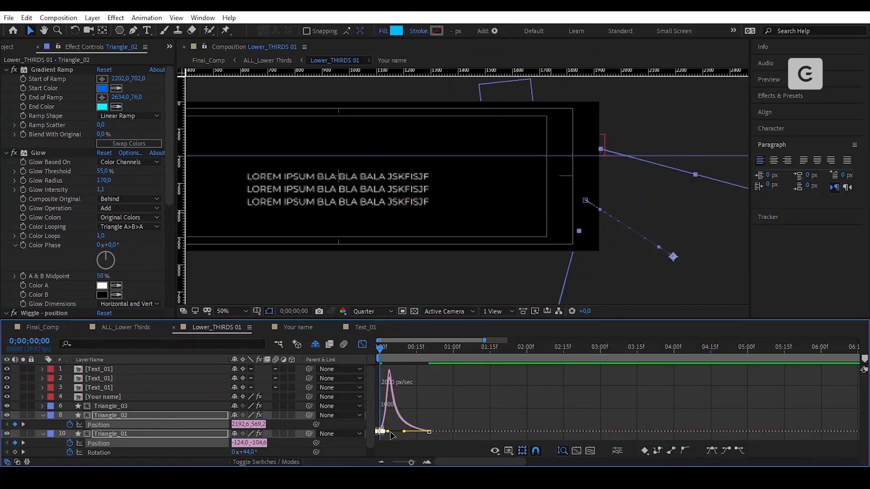
pyautogui.click(362, 345)
pyautogui.click(467, 426)
pyautogui.moveTo(380, 349); pyautogui.dragTo(377, 390)
pyautogui.hotkey('shift', '/')
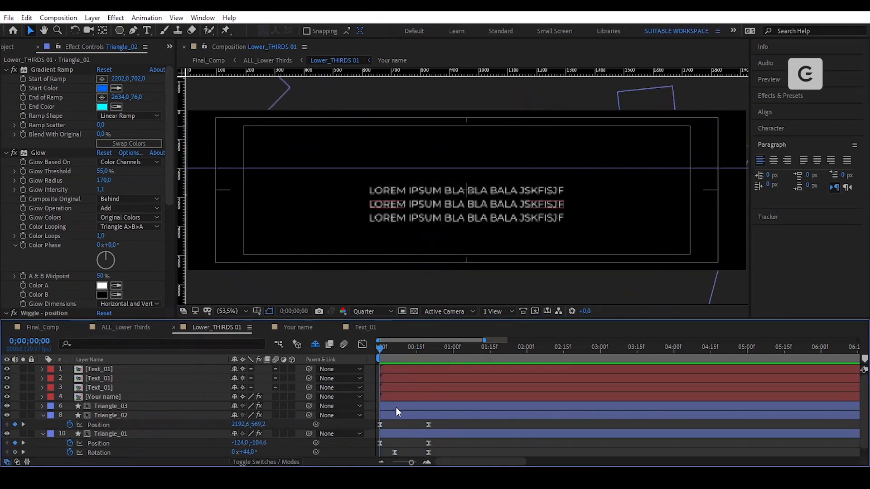
pyautogui.click(399, 407)
# - Make Triangle_03 fly in from the upper right to 1584, 35.4 with sharpened eased Position keyframes
pyautogui.press('p')
pyautogui.click(70, 416)
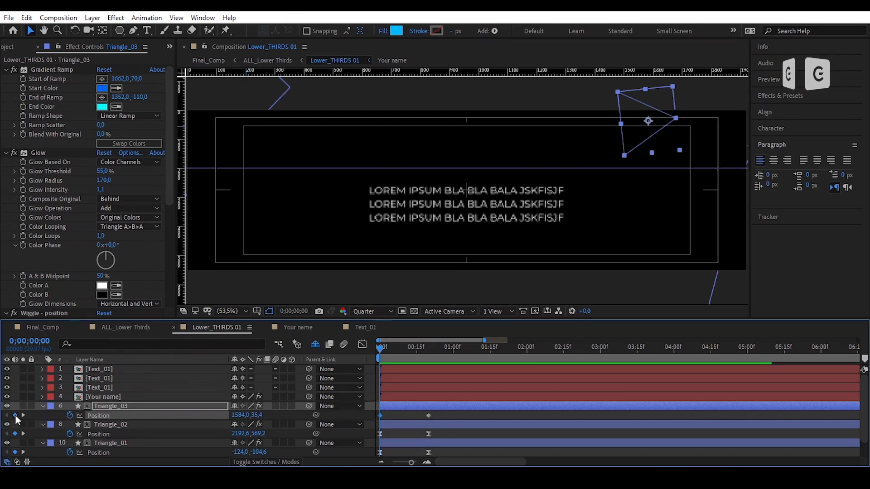
pyautogui.moveTo(634, 110); pyautogui.dragTo(680, 63)
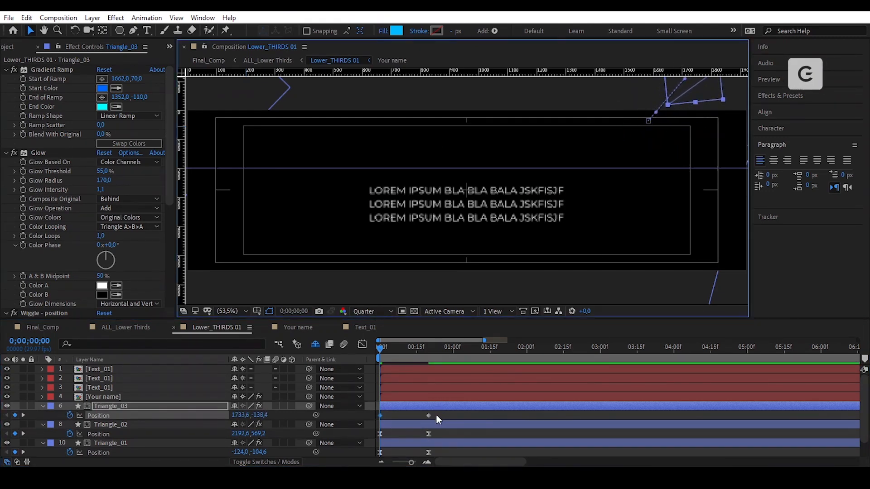
pyautogui.rightClick(428, 415)
pyautogui.click(584, 335)
pyautogui.hotkey('shift', 'F3')
pyautogui.moveTo(414, 455); pyautogui.dragTo(413, 455)
pyautogui.moveTo(413, 435)
pyautogui.mouseDown()
pyautogui.moveTo(393, 436)
pyautogui.moveTo(403, 436)
pyautogui.mouseUp()
pyautogui.click(362, 344)
pyautogui.moveTo(380, 347); pyautogui.dragTo(429, 362)
pyautogui.scroll(-1, 452, 412)
# - Add Triangle_03 Rotation keyframes at 6f and 20f with a changed rotation angle
pyautogui.click(187, 407)
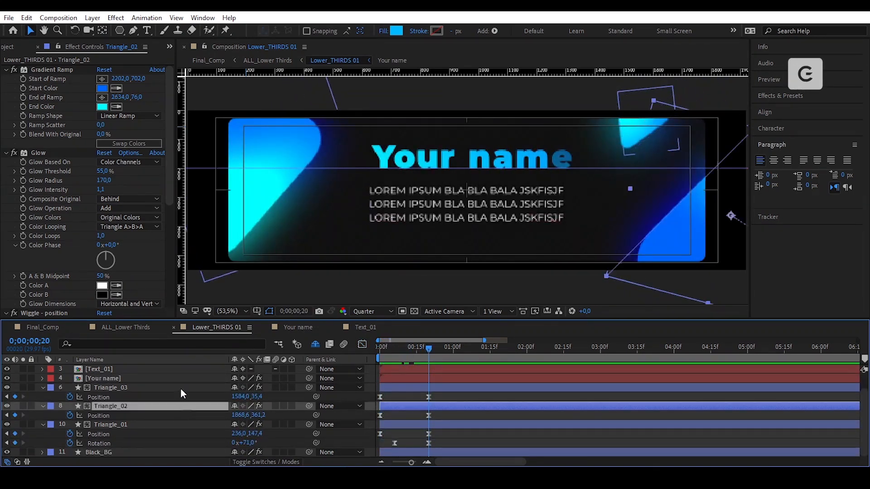
pyautogui.click(180, 389)
pyautogui.press('r')
pyautogui.press('p')
pyautogui.hotkey('shift', 'r')
pyautogui.click(70, 407)
pyautogui.moveTo(429, 407); pyautogui.dragTo(395, 407)
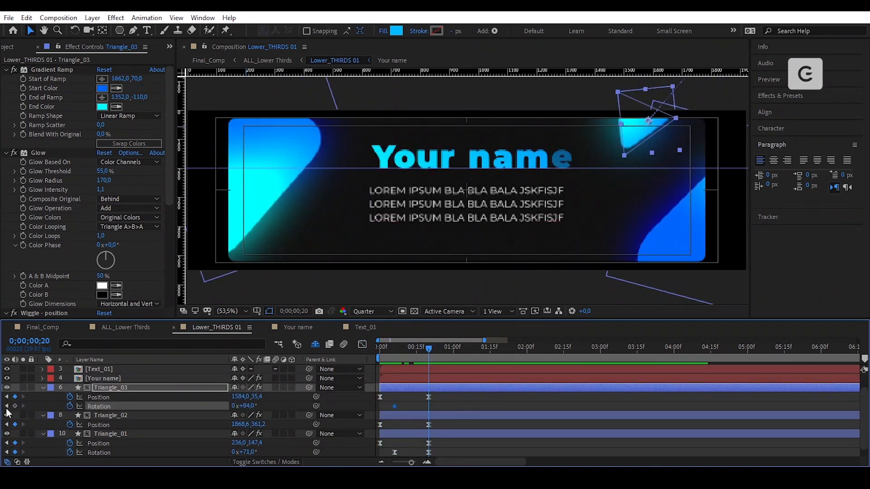
pyautogui.click(15, 407)
pyautogui.moveTo(252, 407); pyautogui.dragTo(274, 407)
# - Time-reverse and Easy Ease Triangle_03's Rotation keyframes
pyautogui.moveTo(441, 403); pyautogui.dragTo(388, 412)
pyautogui.rightClick(429, 407)
pyautogui.moveTo(481, 403)
pyautogui.click(589, 399)
pyautogui.rightClick(429, 407)
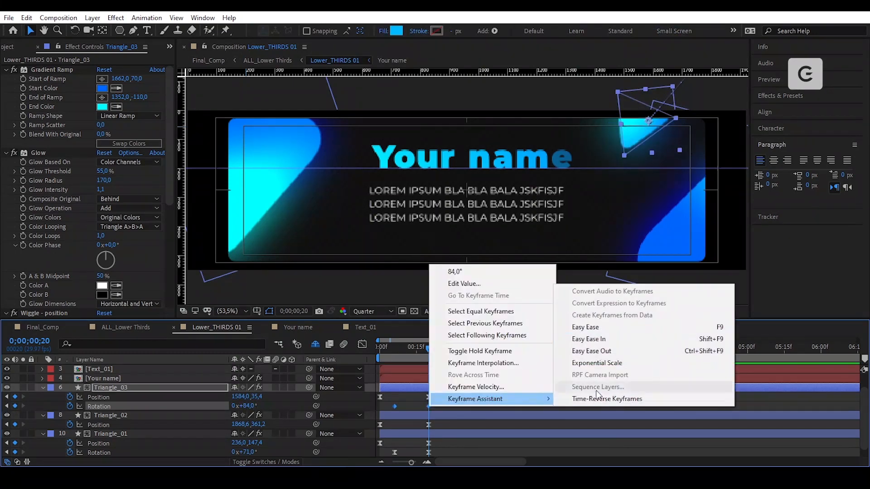
pyautogui.click(585, 326)
pyautogui.click(453, 407)
pyautogui.moveTo(429, 348)
pyautogui.mouseDown()
pyautogui.moveTo(412, 347)
pyautogui.moveTo(428, 363)
pyautogui.mouseUp()
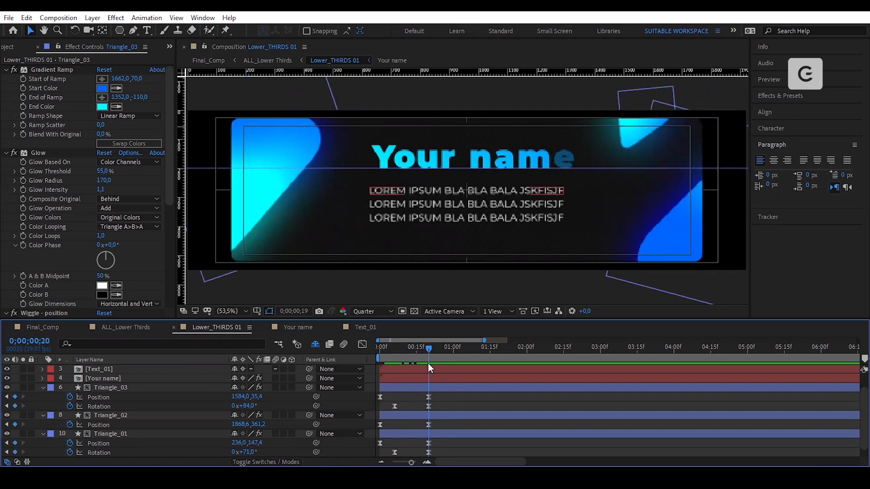
# - Add Triangle_02 Rotation keyframes at 6f and 20f with a changed rotation angle
pyautogui.click(445, 415)
pyautogui.hotkey('shift', 'r')
pyautogui.click(69, 434)
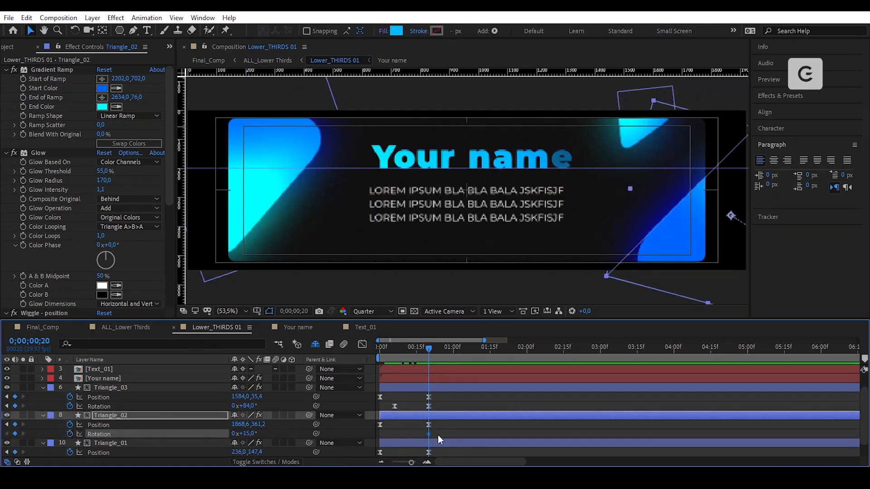
pyautogui.moveTo(429, 434); pyautogui.dragTo(395, 434)
pyautogui.click(15, 435)
pyautogui.moveTo(252, 434); pyautogui.dragTo(279, 434)
# - Time-reverse and Easy Ease Triangle_02's Rotation keyframes
pyautogui.rightClick(395, 435)
pyautogui.moveTo(457, 426)
pyautogui.click(544, 426)
pyautogui.rightClick(428, 434)
pyautogui.moveTo(490, 426)
pyautogui.click(590, 351)
pyautogui.click(442, 416)
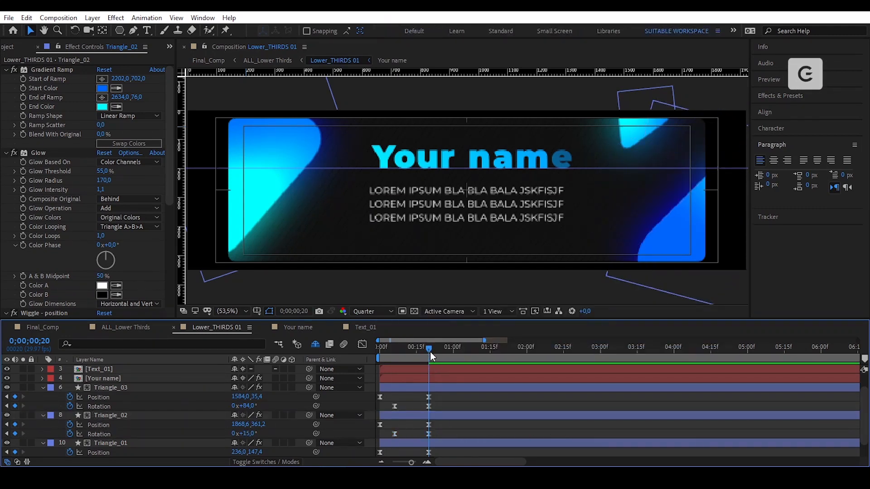
pyautogui.moveTo(429, 350)
pyautogui.mouseDown()
pyautogui.moveTo(420, 370)
pyautogui.moveTo(397, 372)
pyautogui.moveTo(429, 448)
pyautogui.moveTo(390, 444)
pyautogui.mouseUp()
# - Preview, then shift all the triangle keyframes five frames later
pyautogui.scroll(-1, 441, 402)
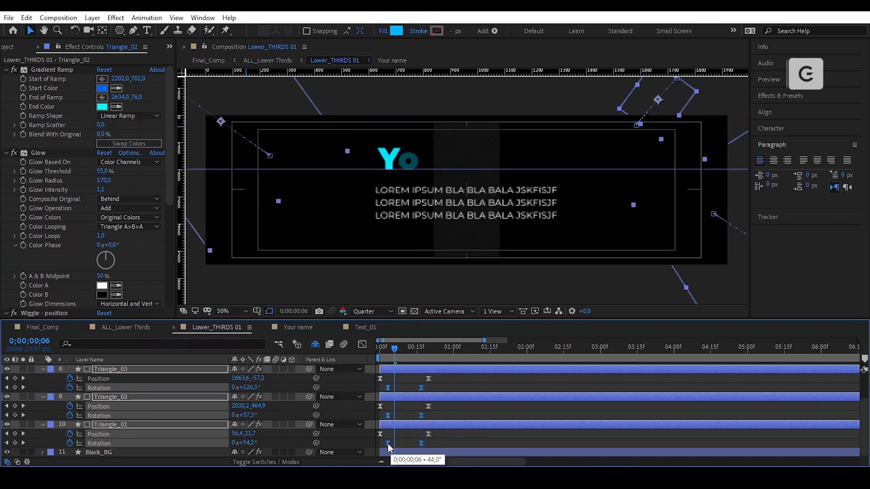
pyautogui.press('space')
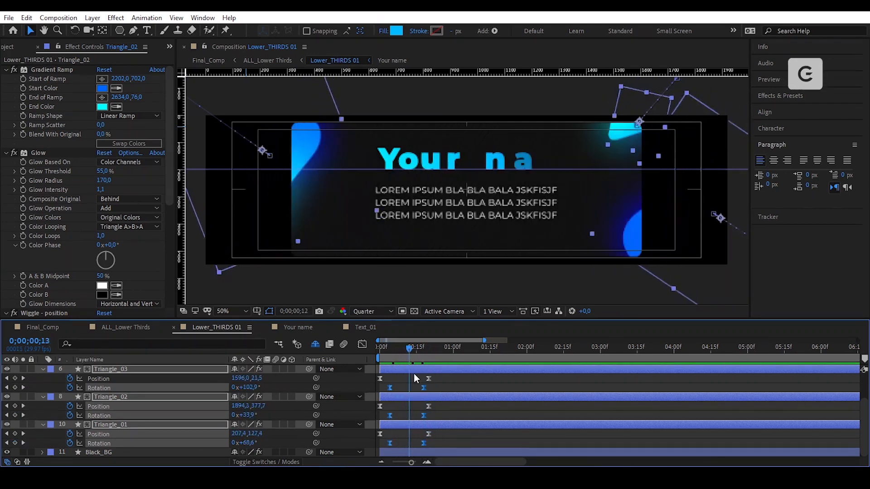
pyautogui.click(451, 415)
pyautogui.moveTo(426, 350); pyautogui.dragTo(371, 359)
pyautogui.press('space')
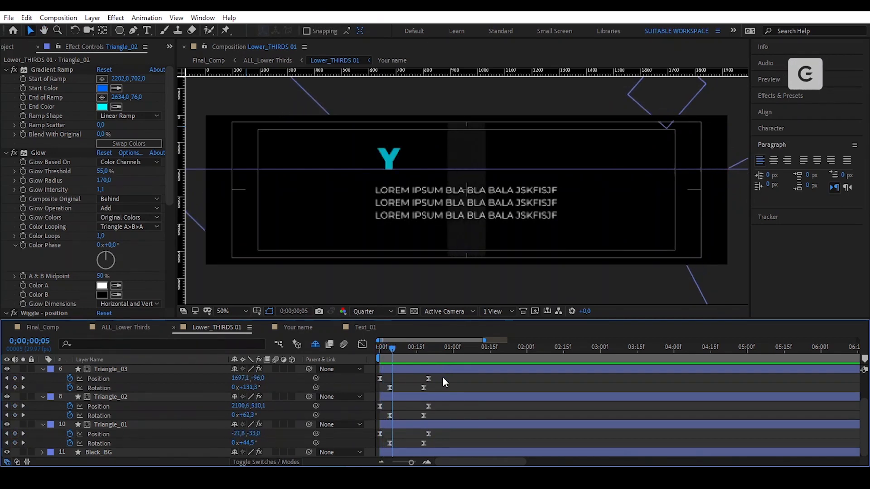
pyautogui.moveTo(443, 377)
pyautogui.mouseDown()
pyautogui.moveTo(373, 453)
pyautogui.moveTo(392, 436)
pyautogui.mouseUp()
pyautogui.click(410, 409)
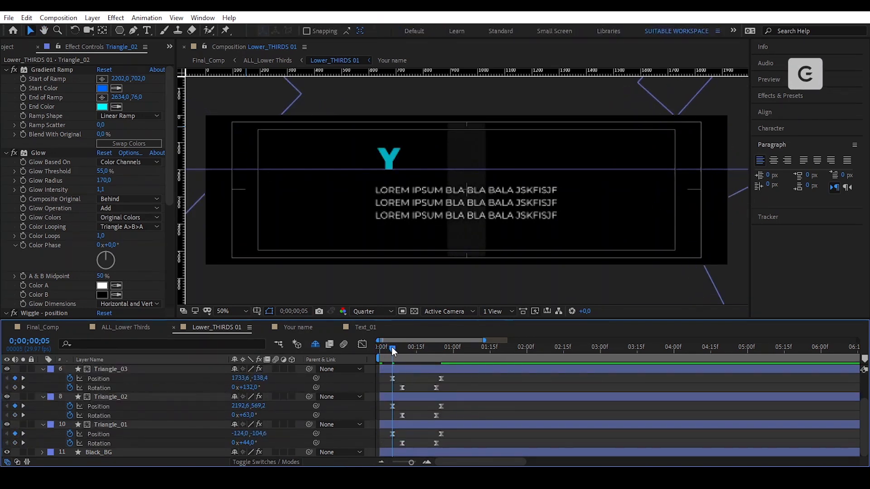
pyautogui.moveTo(392, 350); pyautogui.dragTo(397, 385)
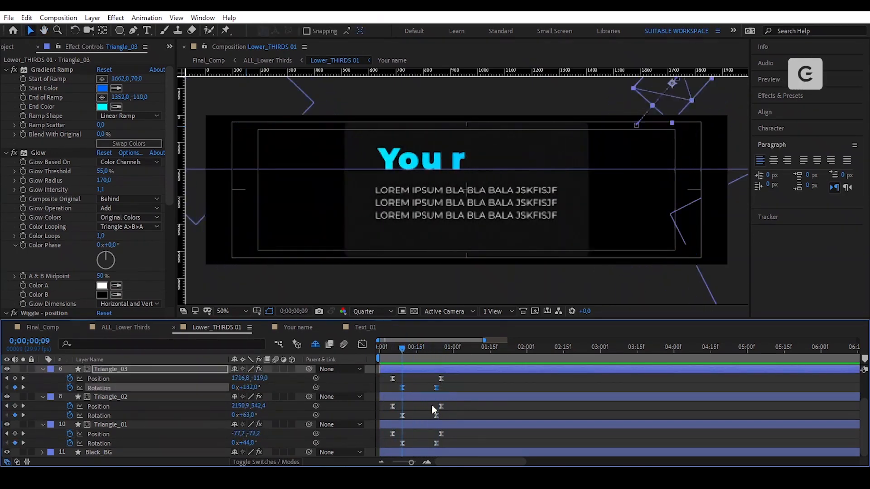
# - Shift the three triangles' Rotation keyframes two frames earlier and preview
pyautogui.moveTo(446, 419); pyautogui.dragTo(397, 413)
pyautogui.moveTo(448, 446); pyautogui.dragTo(397, 440)
pyautogui.moveTo(401, 443); pyautogui.dragTo(391, 444)
pyautogui.click(408, 410)
pyautogui.moveTo(402, 350); pyautogui.dragTo(364, 360)
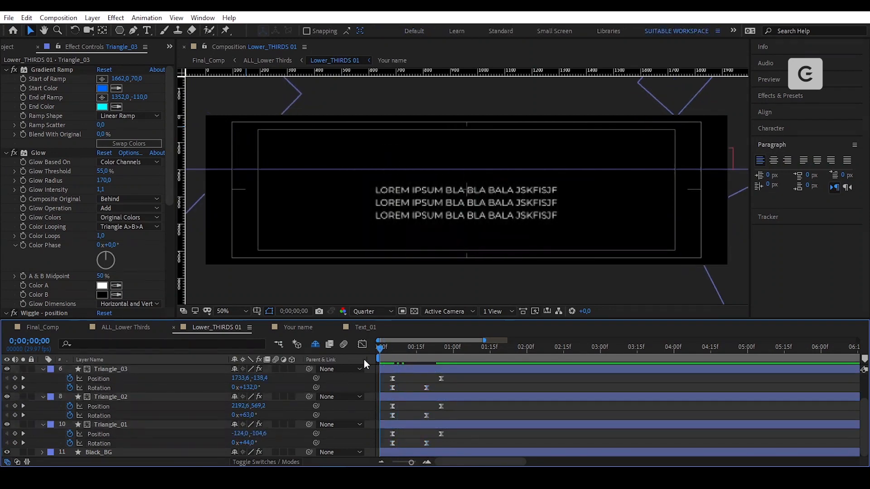
pyautogui.press('space')
pyautogui.press('space')
# - End the work area at about two seconds with N and preview the animation
pyautogui.moveTo(491, 350); pyautogui.dragTo(363, 373)
pyautogui.press('n')
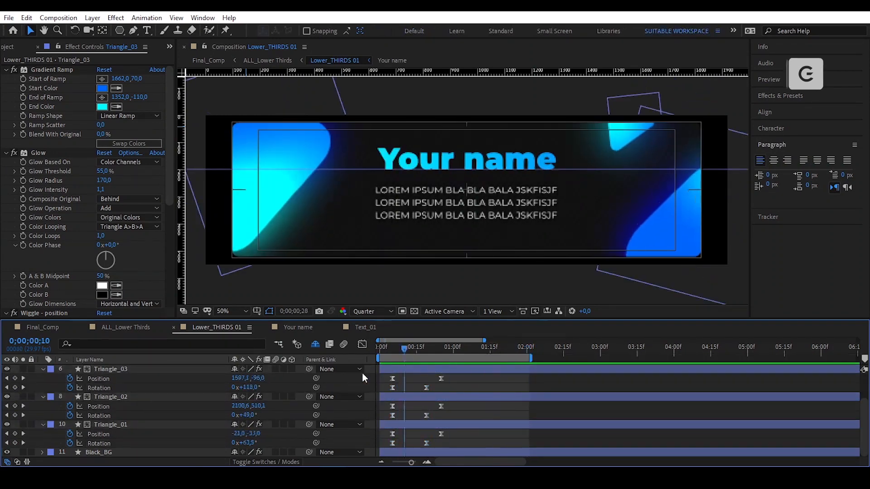
pyautogui.press('space')
pyautogui.press('space')
pyautogui.moveTo(447, 351)
pyautogui.mouseDown()
pyautogui.moveTo(417, 354)
pyautogui.moveTo(442, 366)
pyautogui.mouseUp()
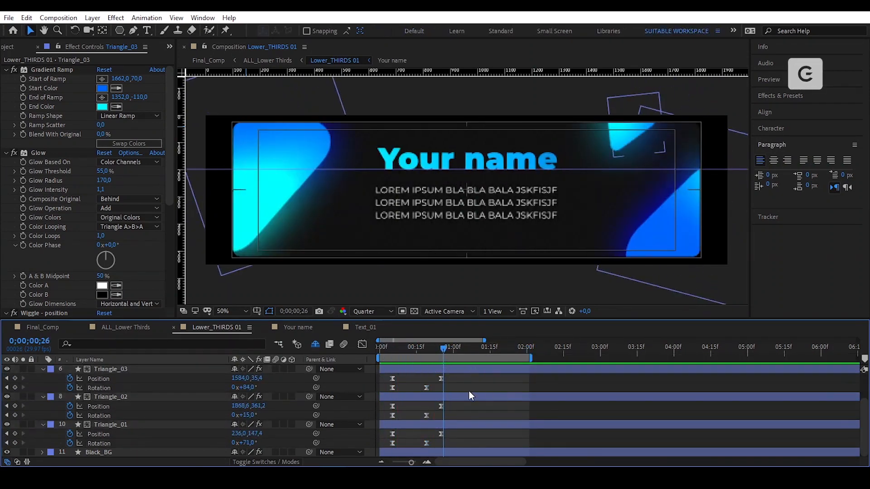
pyautogui.press('space')
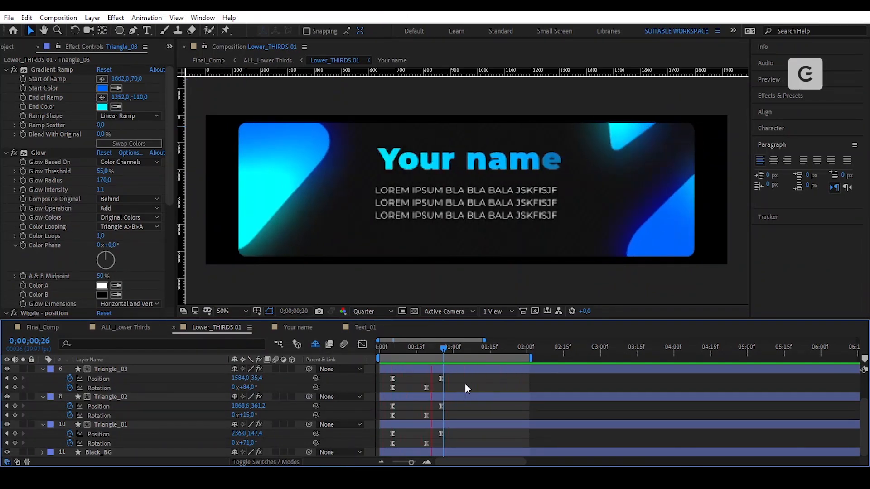
pyautogui.press('space')
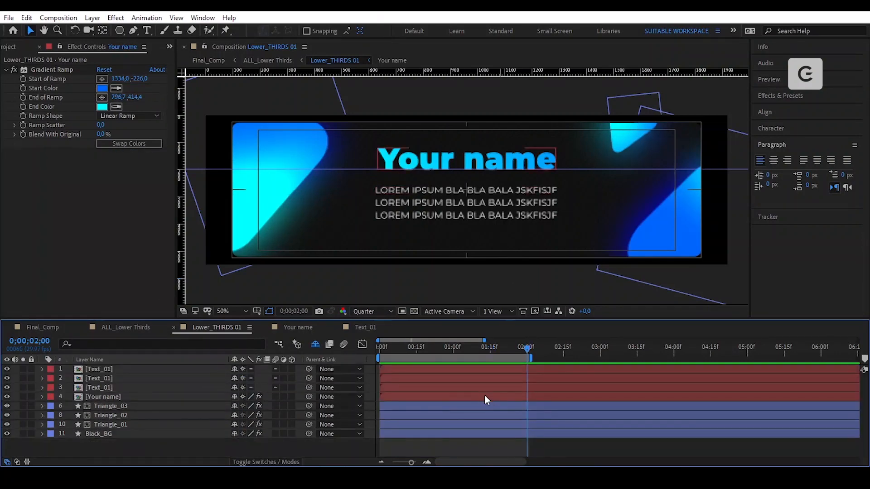
# - Keyframe the Your name title's Position at 0 and 1 second, with the start pushed to the right
pyautogui.click(485, 395)
pyautogui.press('p')
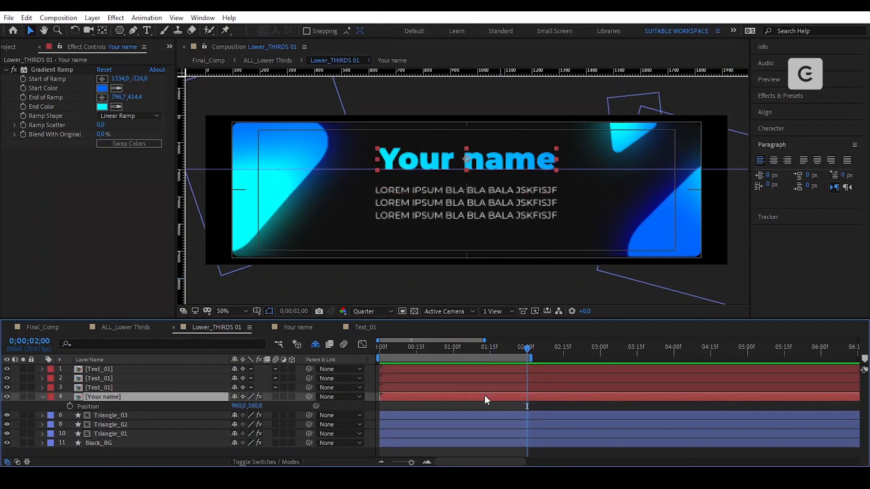
pyautogui.moveTo(497, 349); pyautogui.dragTo(371, 371)
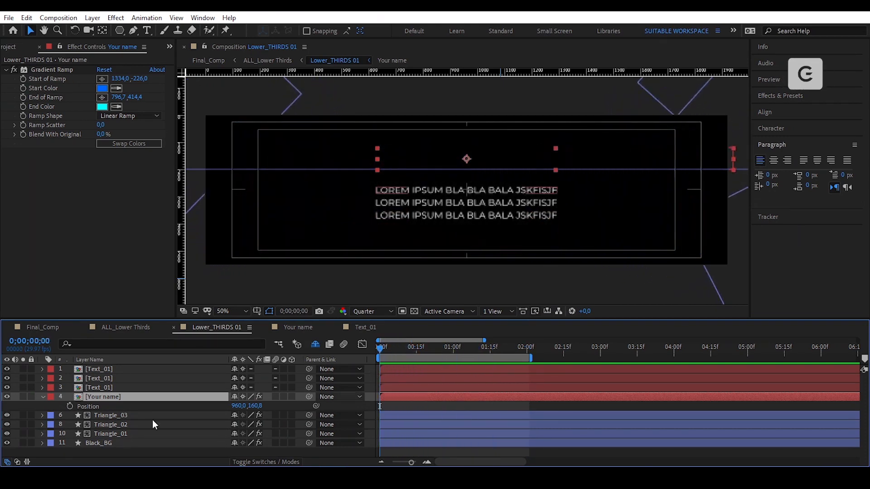
pyautogui.click(70, 406)
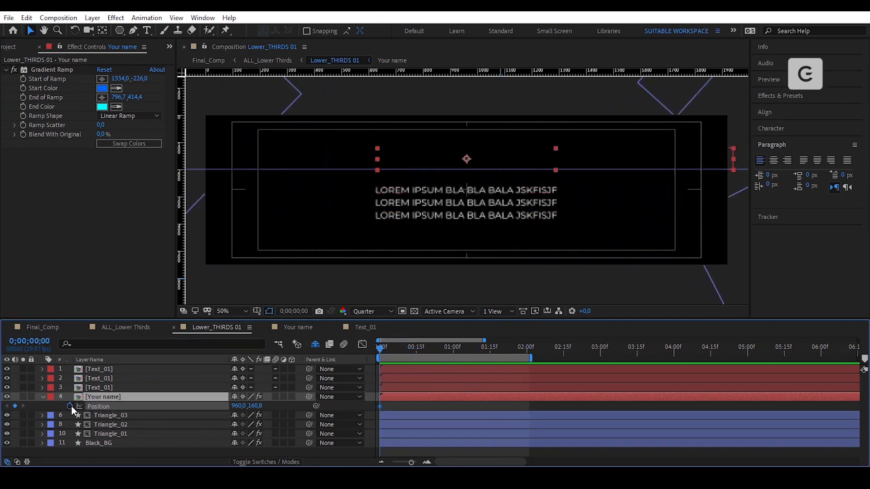
pyautogui.click(454, 351)
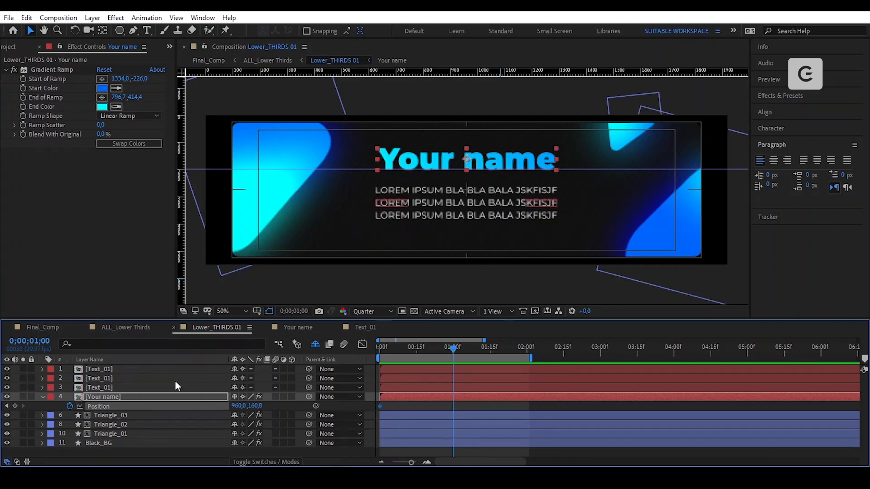
pyautogui.click(15, 407)
pyautogui.moveTo(454, 348); pyautogui.dragTo(371, 357)
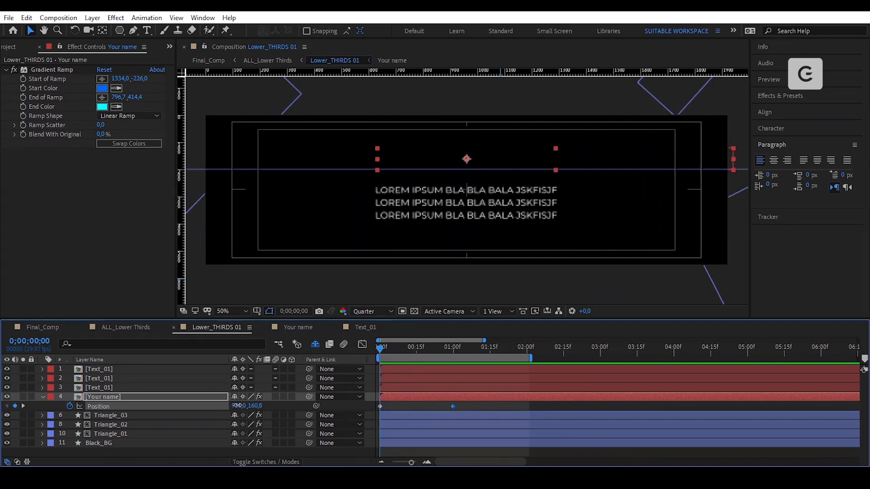
pyautogui.moveTo(239, 405); pyautogui.dragTo(289, 410)
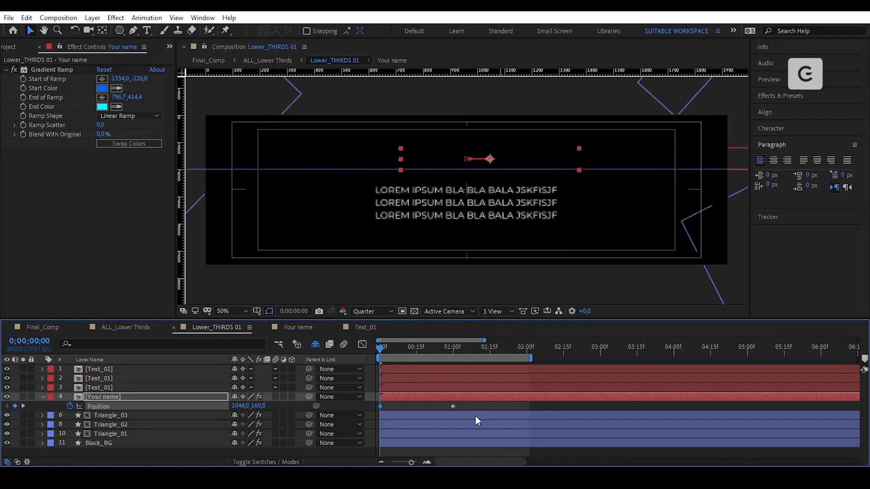
# - Apply Easy Ease to the one-second Position keyframe and strengthen its ease in the speed graph
pyautogui.click(453, 407)
pyautogui.rightClick(453, 407)
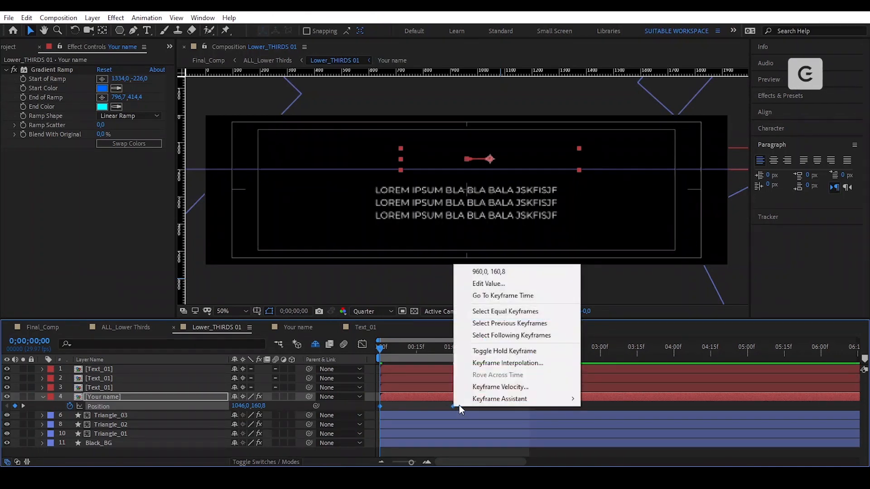
pyautogui.moveTo(489, 397)
pyautogui.click(622, 327)
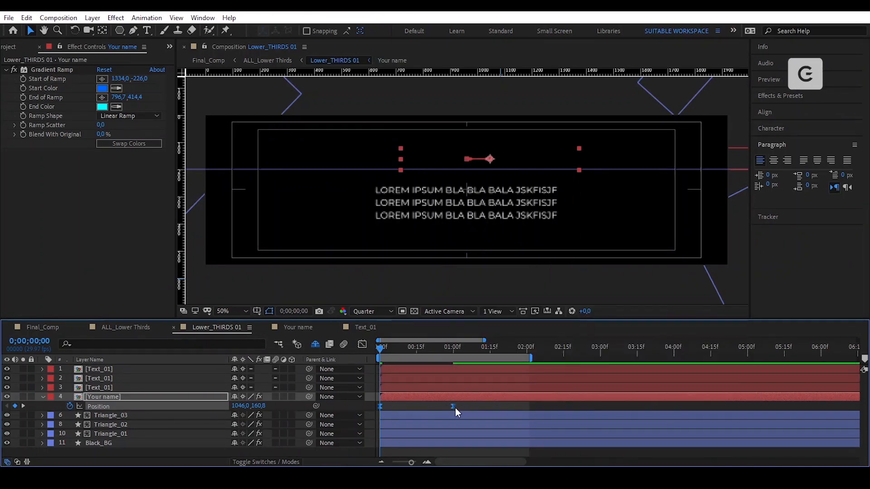
pyautogui.click(363, 344)
pyautogui.moveTo(428, 436); pyautogui.dragTo(407, 436)
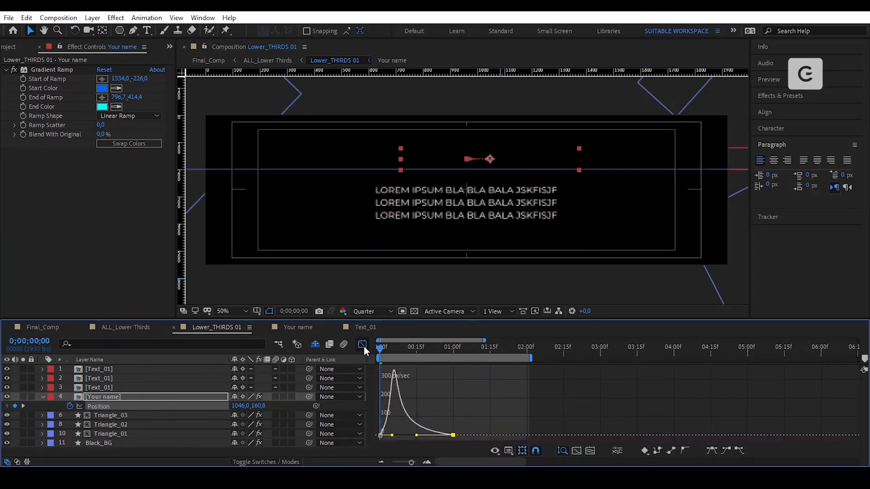
pyautogui.click(363, 345)
# - Preview the slide-in, shift both Position keyframes to start at frame 5, and open the Your name precomp
pyautogui.click(410, 407)
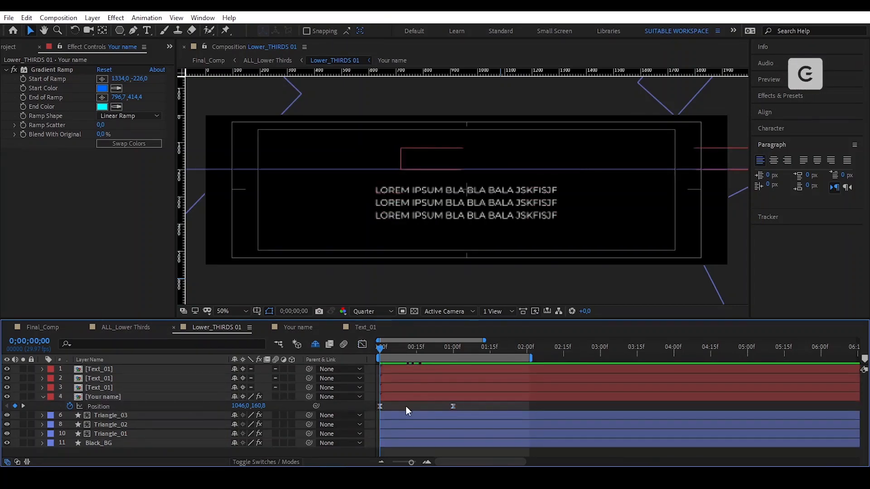
pyautogui.press('space')
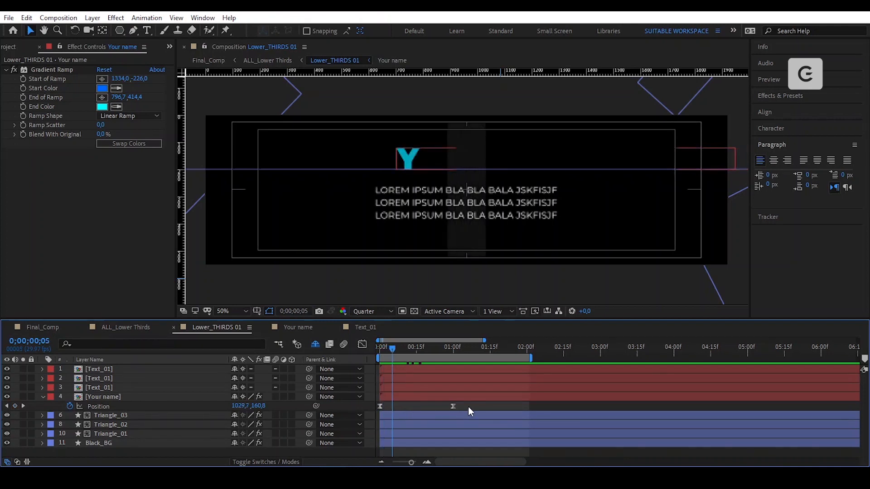
pyautogui.moveTo(469, 407); pyautogui.dragTo(397, 409)
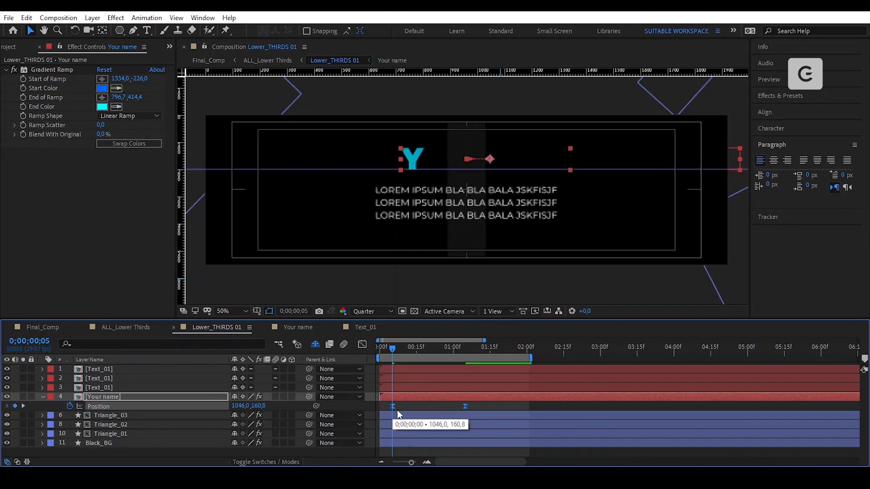
pyautogui.click(480, 407)
pyautogui.click(480, 396)
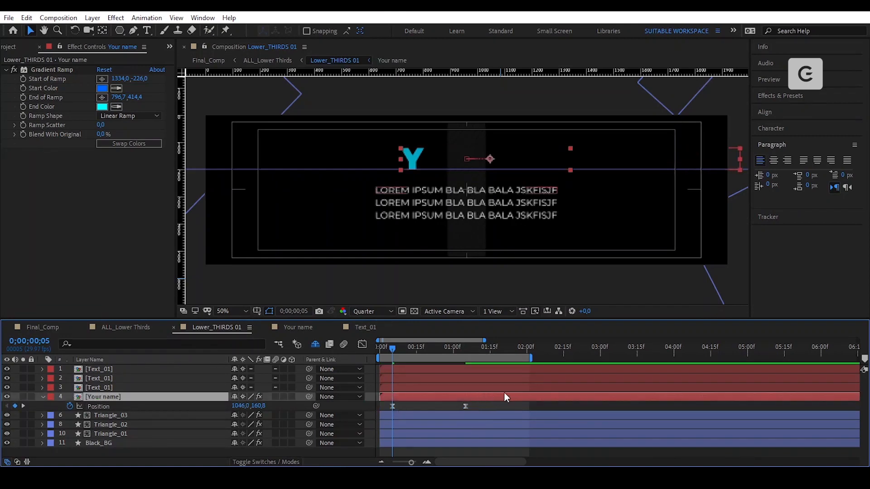
pyautogui.doubleClick(481, 396)
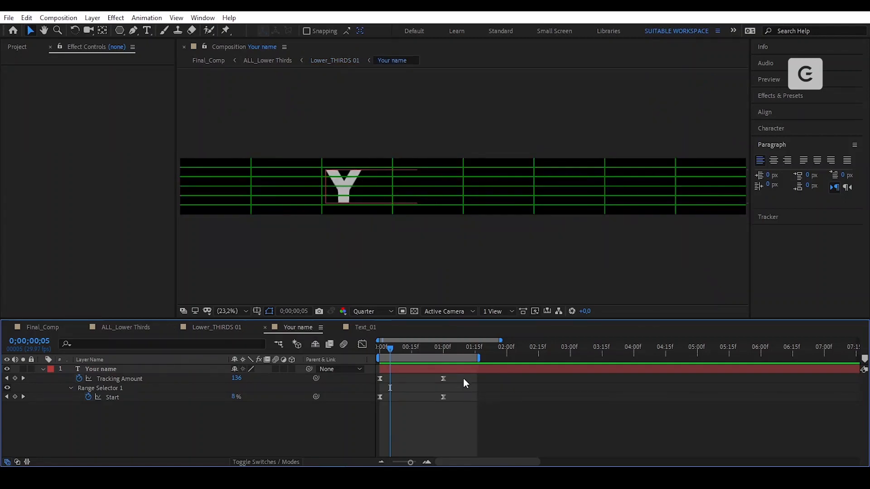
# - Shift the precomp's Tracking Amount and Start keyframes to begin at frame 5
pyautogui.moveTo(458, 377); pyautogui.dragTo(373, 411)
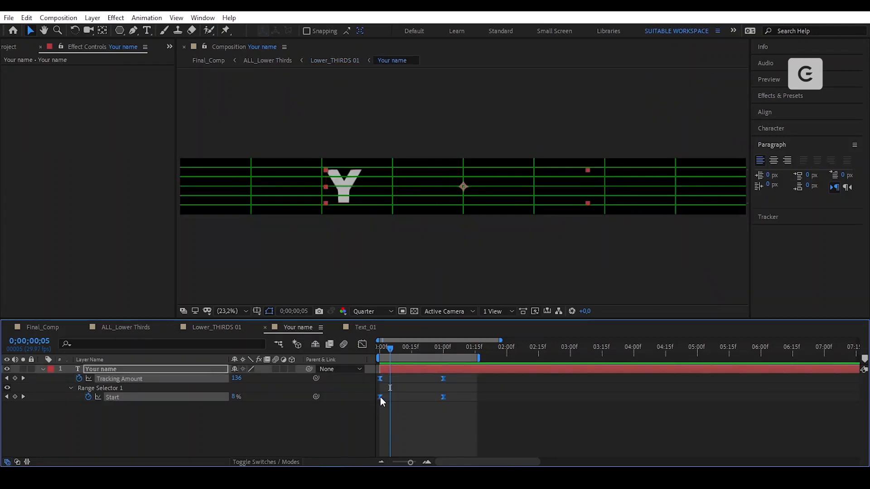
pyautogui.moveTo(380, 397); pyautogui.dragTo(389, 398)
pyautogui.click(424, 416)
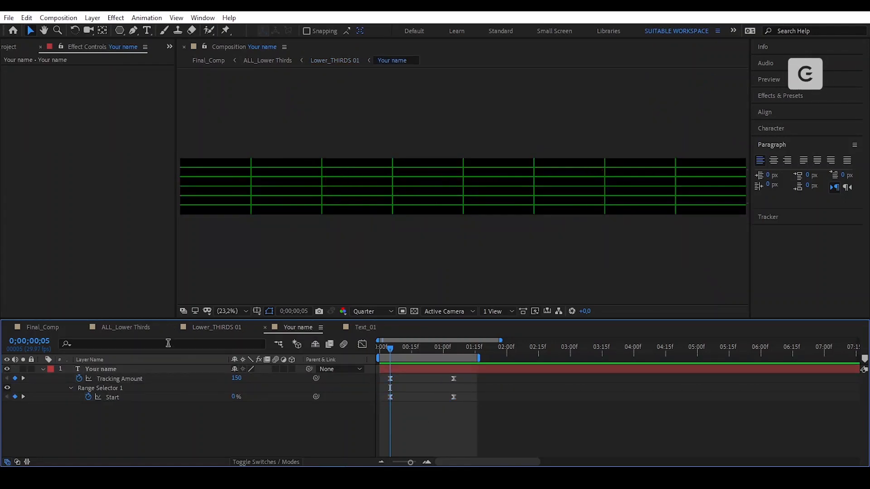
# - Return to Lower_THIRDS 01, save the project, and scrub through the Your name lower-third from frame 0
pyautogui.click(216, 328)
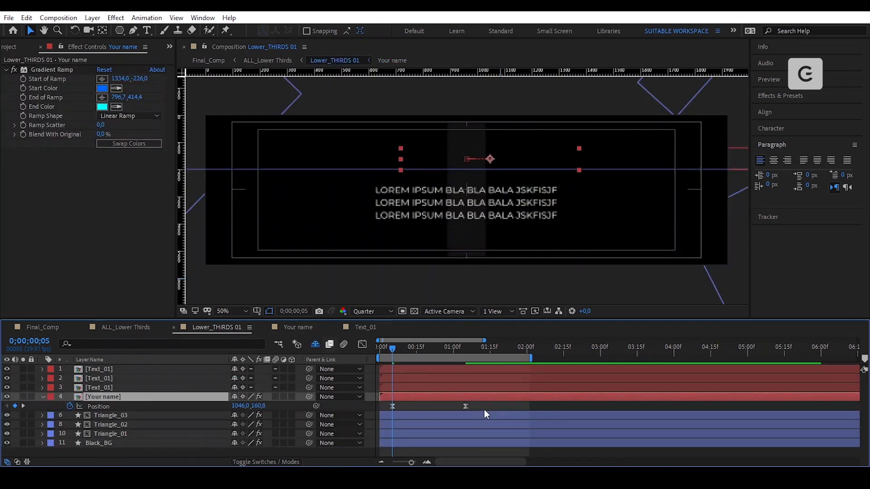
pyautogui.click(462, 404)
pyautogui.moveTo(389, 347); pyautogui.dragTo(374, 351)
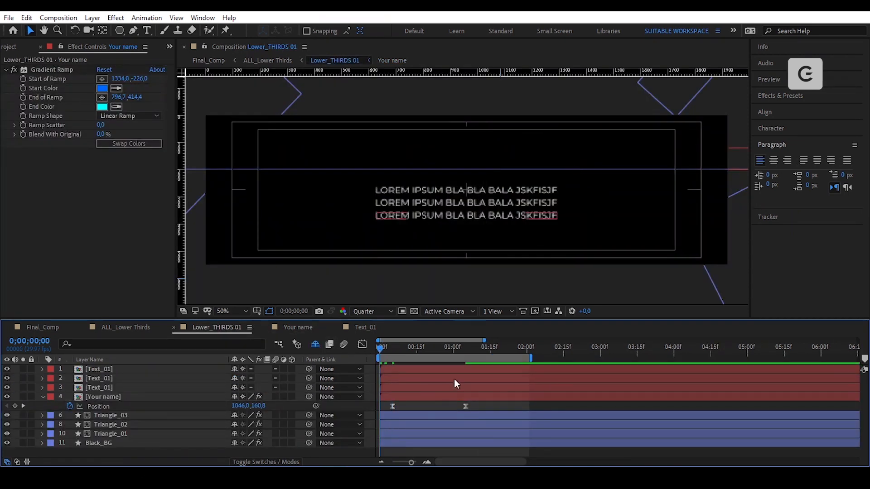
pyautogui.hotkey('ctrl', 's')
pyautogui.moveTo(381, 352); pyautogui.dragTo(466, 401)
# - Keyframe Position on all three Text_01 layers at 0 and 1 second, with the lines lower at 1s
pyautogui.press('u')
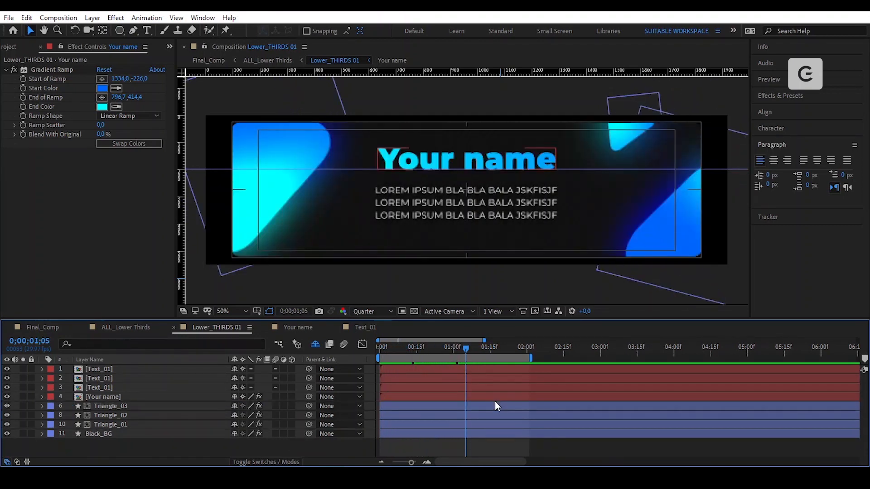
pyautogui.click(498, 186)
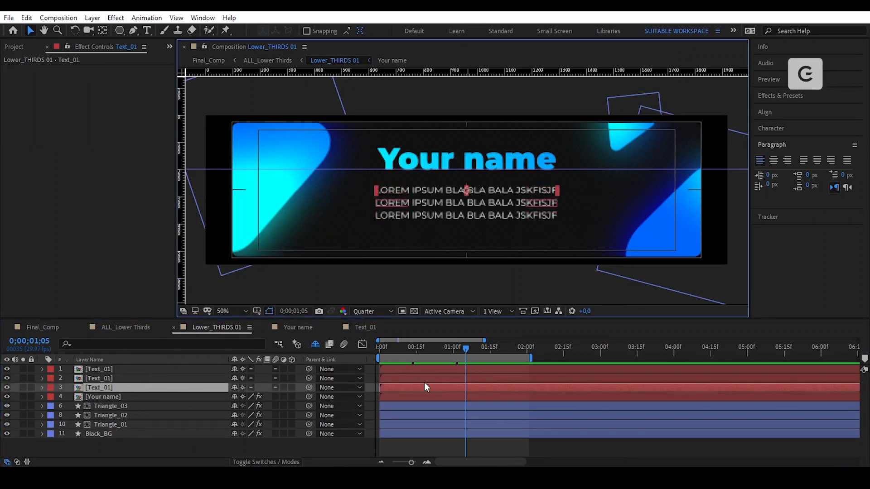
pyautogui.keyDown('shift'); pyautogui.click(476, 372); pyautogui.keyUp('shift')
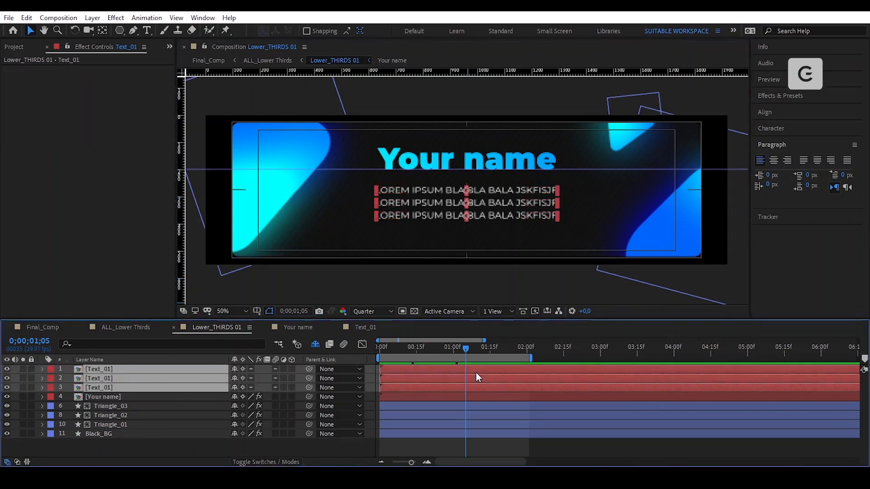
pyautogui.press('p')
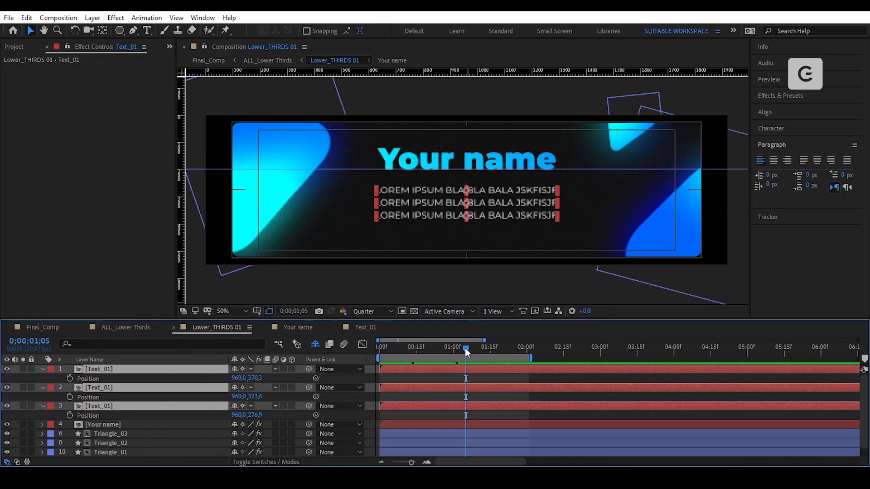
pyautogui.moveTo(465, 348); pyautogui.dragTo(382, 382)
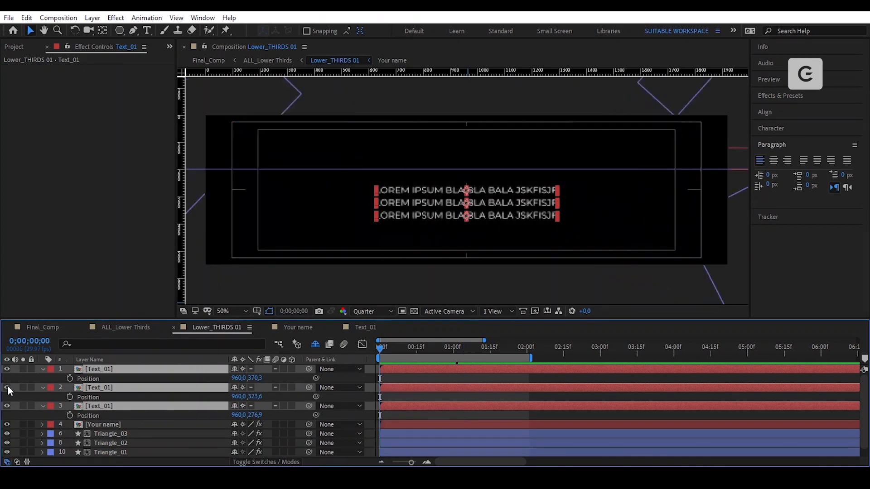
pyautogui.click(70, 380)
pyautogui.moveTo(442, 358); pyautogui.dragTo(453, 358)
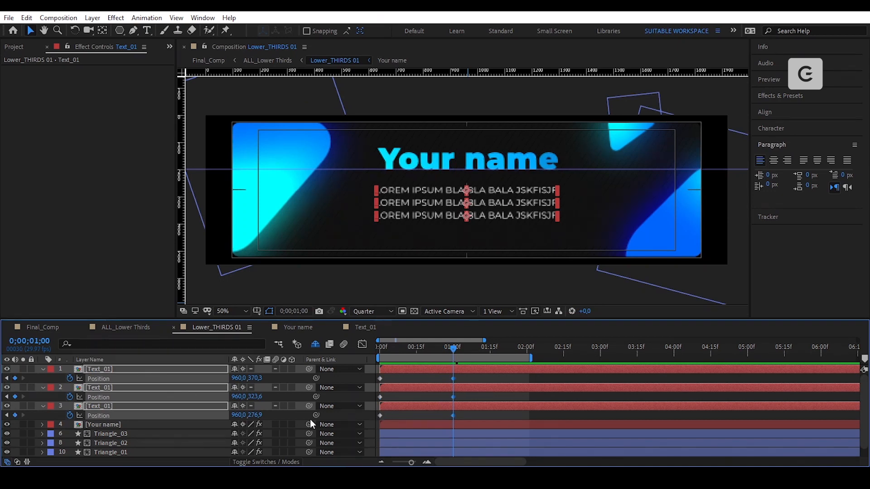
pyautogui.moveTo(258, 380); pyautogui.dragTo(286, 382)
pyautogui.press('Home')
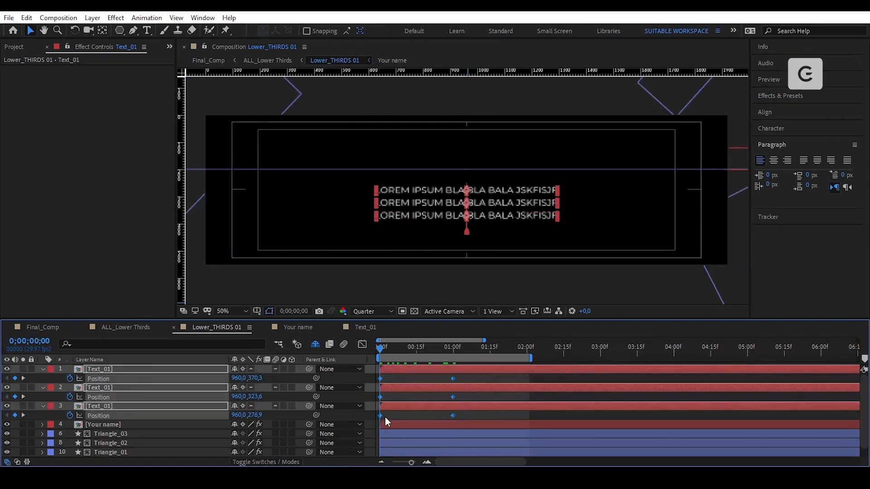
# - Time-reverse the text Position keyframes, apply Easy Ease, and shape the speed curve for a fast start
pyautogui.rightClick(380, 415)
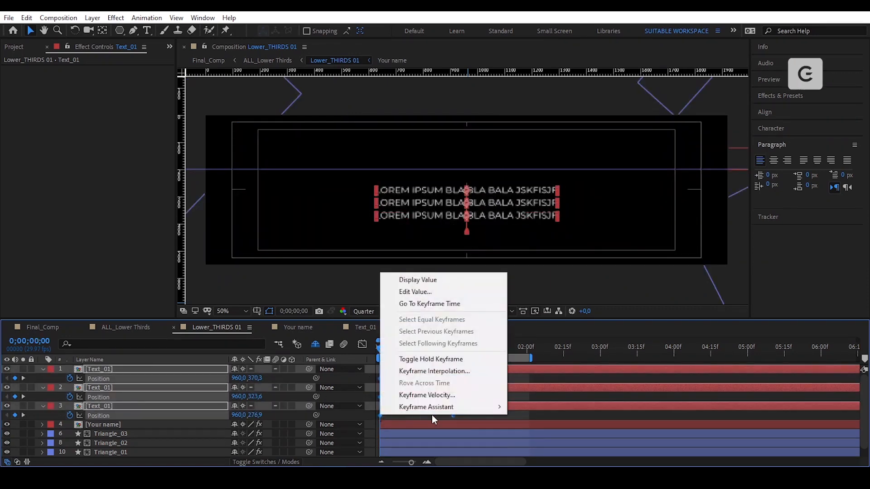
pyautogui.moveTo(446, 411)
pyautogui.click(518, 411)
pyautogui.scroll(-1, 456, 407)
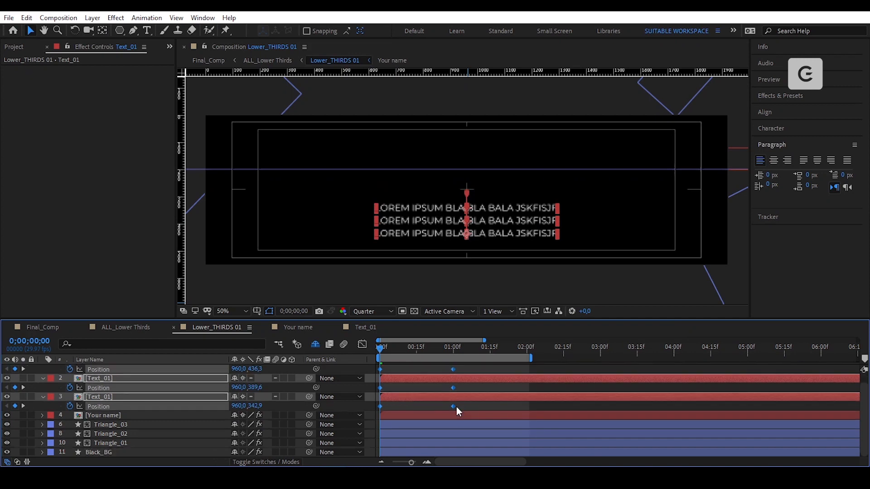
pyautogui.rightClick(453, 407)
pyautogui.moveTo(537, 398)
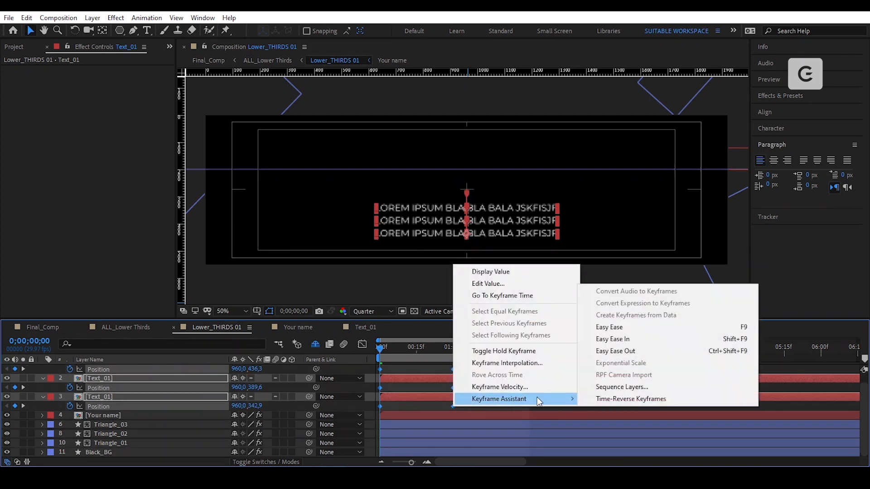
pyautogui.click(641, 327)
pyautogui.scroll(1, 540, 395)
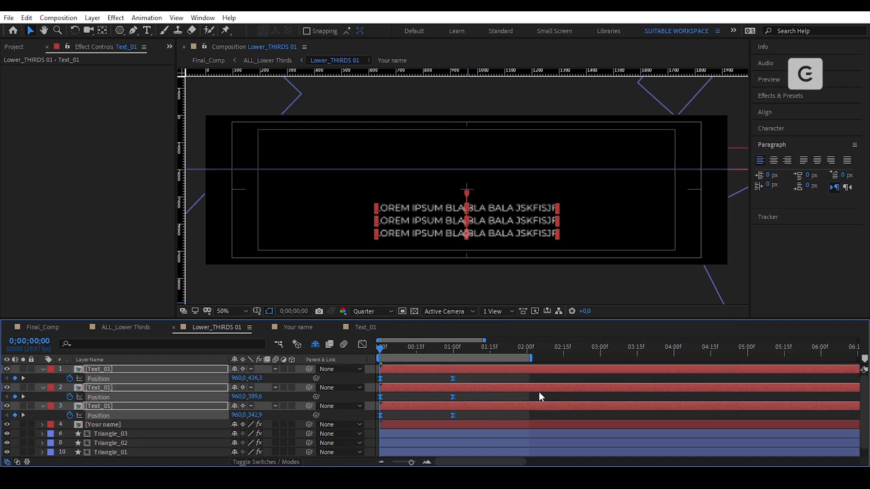
pyautogui.click(364, 349)
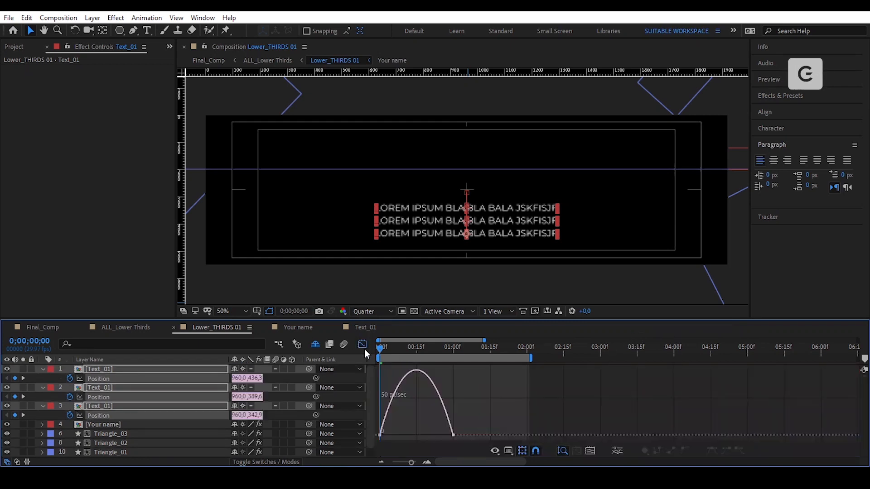
pyautogui.moveTo(441, 434); pyautogui.dragTo(404, 432)
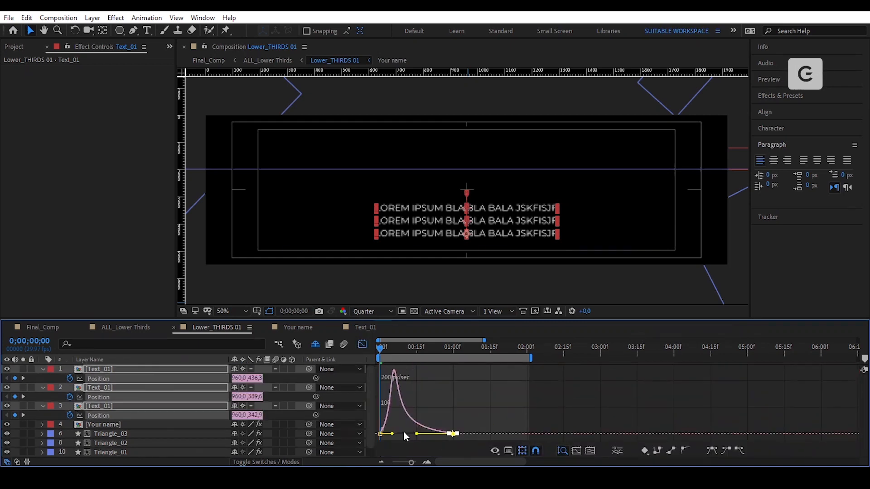
pyautogui.click(362, 345)
pyautogui.hotkey('shift', 't')
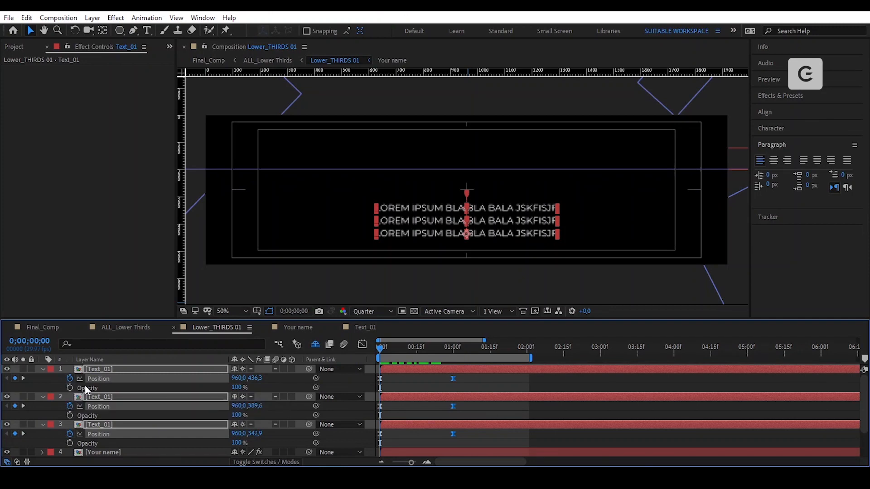
# - Keyframe the three text lines' Opacity from 0% at frame 0 to 100% at 15 frames
pyautogui.click(69, 388)
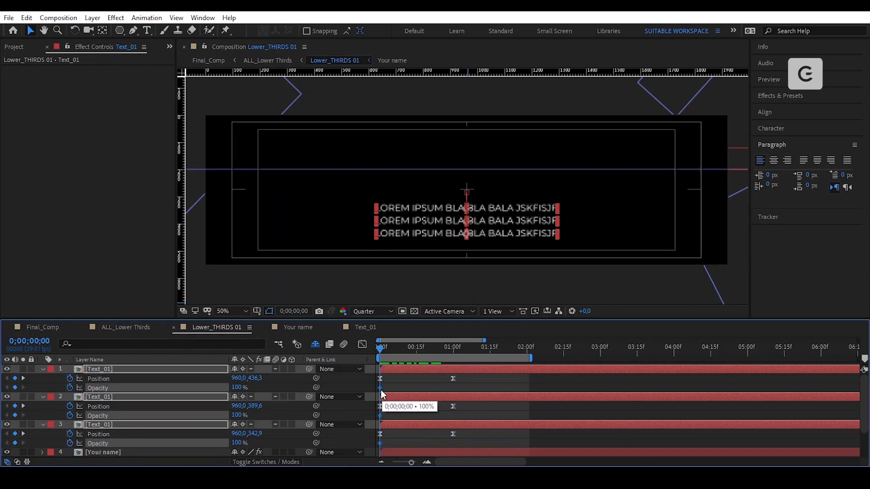
pyautogui.moveTo(380, 390); pyautogui.dragTo(404, 397)
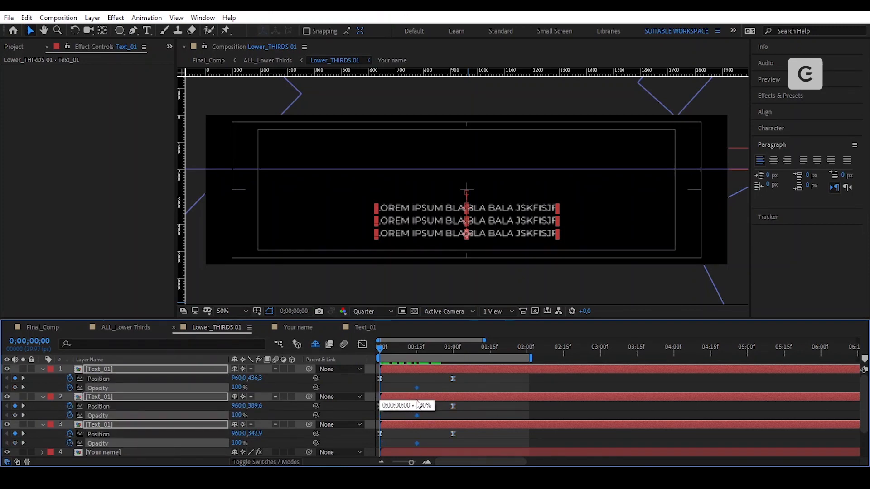
pyautogui.click(15, 388)
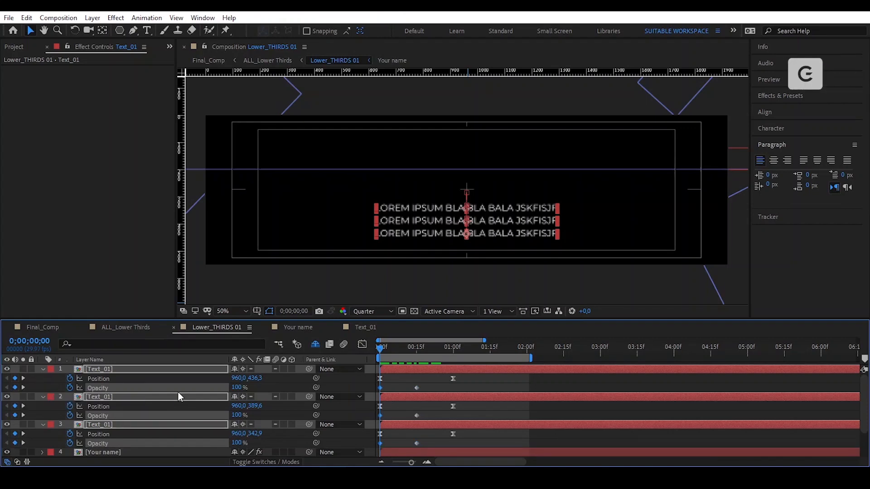
pyautogui.moveTo(236, 387); pyautogui.dragTo(21, 407)
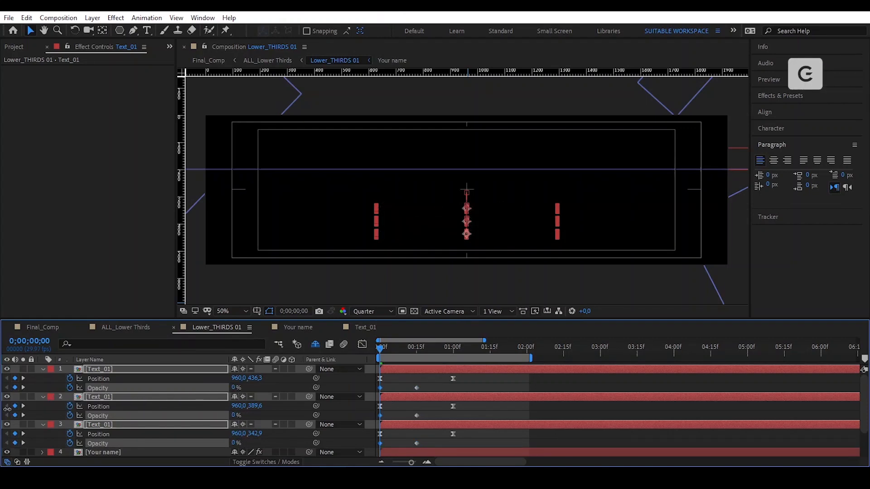
pyautogui.moveTo(423, 410); pyautogui.dragTo(408, 458)
pyautogui.scroll(-1, 415, 436)
# - Apply Easy Ease to the Opacity keyframes, preview the fade-in, and reselect the three Text_01 layers
pyautogui.rightClick(417, 415)
pyautogui.moveTo(466, 410)
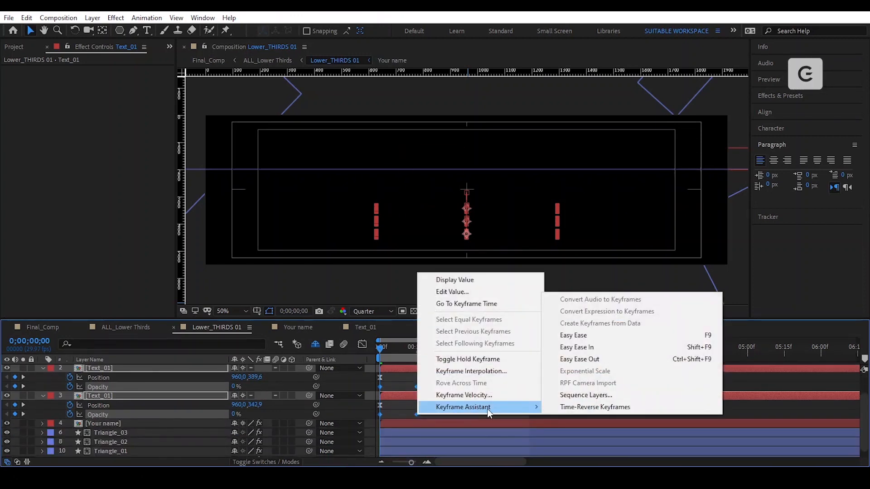
pyautogui.click(585, 336)
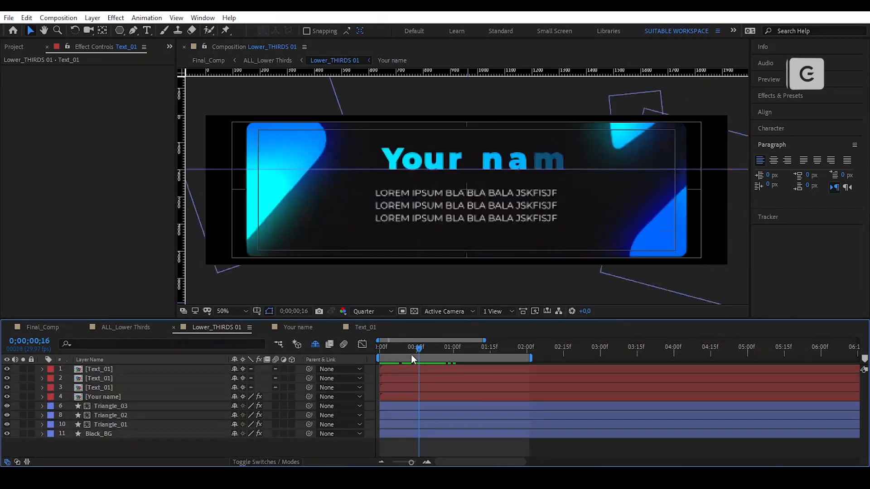
pyautogui.moveTo(412, 355); pyautogui.dragTo(375, 358)
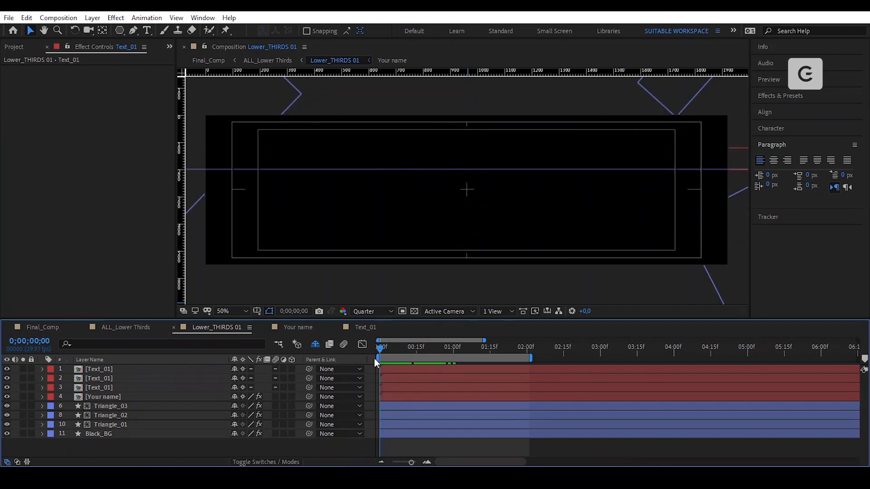
pyautogui.press('space')
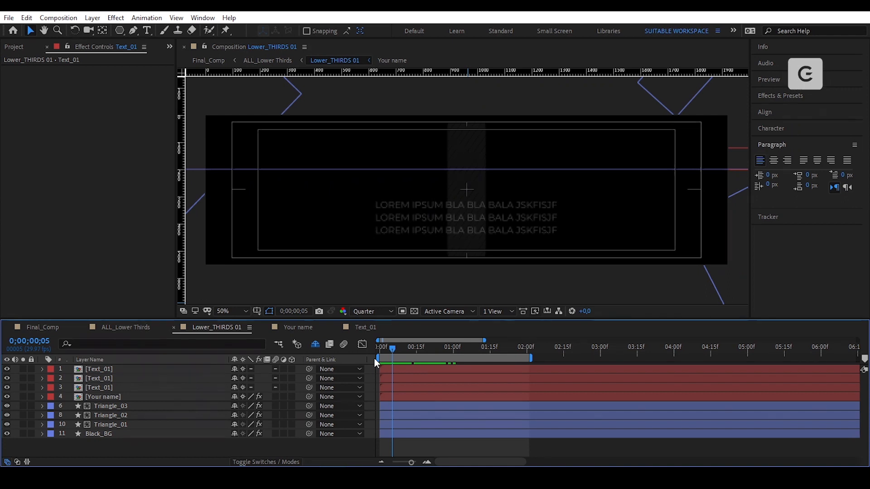
pyautogui.click(134, 388)
pyautogui.keyDown('shift'); pyautogui.click(423, 370); pyautogui.keyUp('shift')
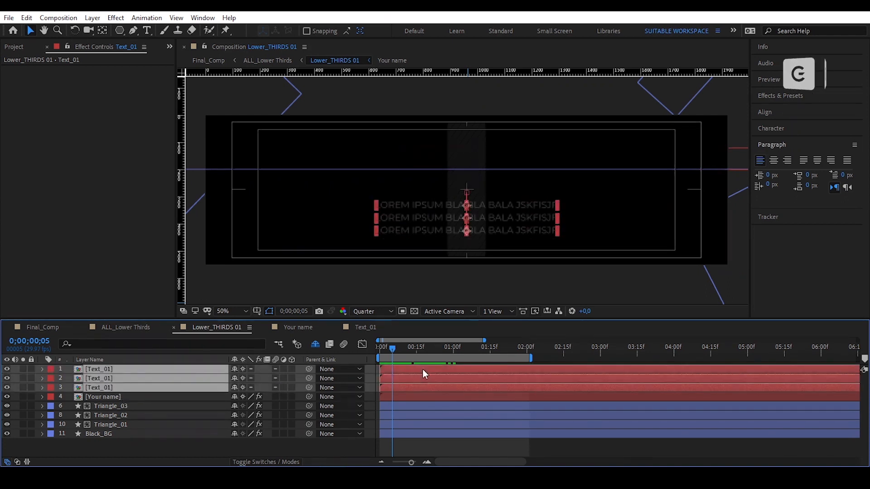
# - Stagger the three Text_01 layers a few frames apart so the lines cascade in, then rewind to 0
pyautogui.moveTo(408, 371); pyautogui.dragTo(422, 371)
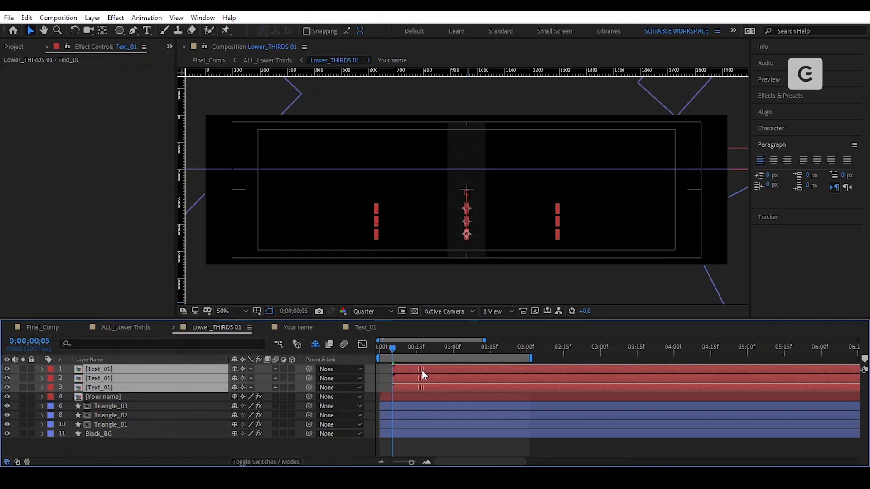
pyautogui.click(376, 377)
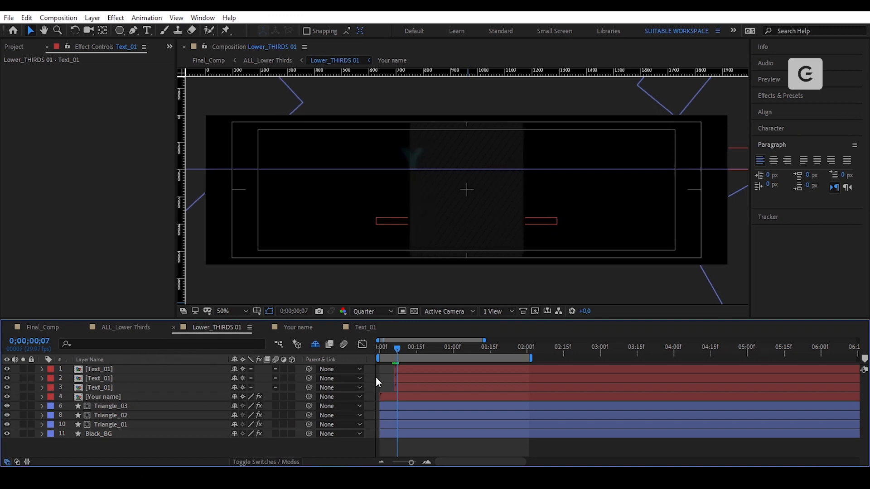
pyautogui.click(413, 377)
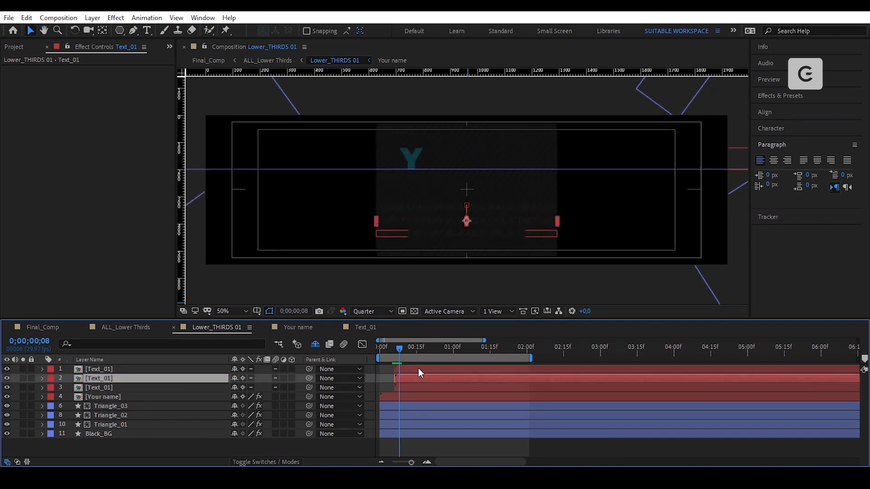
pyautogui.keyDown('shift'); pyautogui.click(418, 369); pyautogui.keyUp('shift')
pyautogui.moveTo(416, 369); pyautogui.dragTo(418, 370)
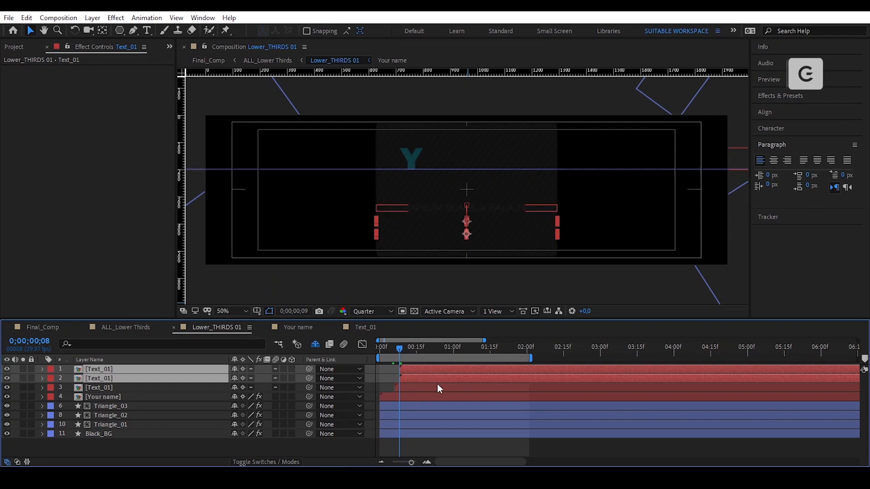
pyautogui.press('space')
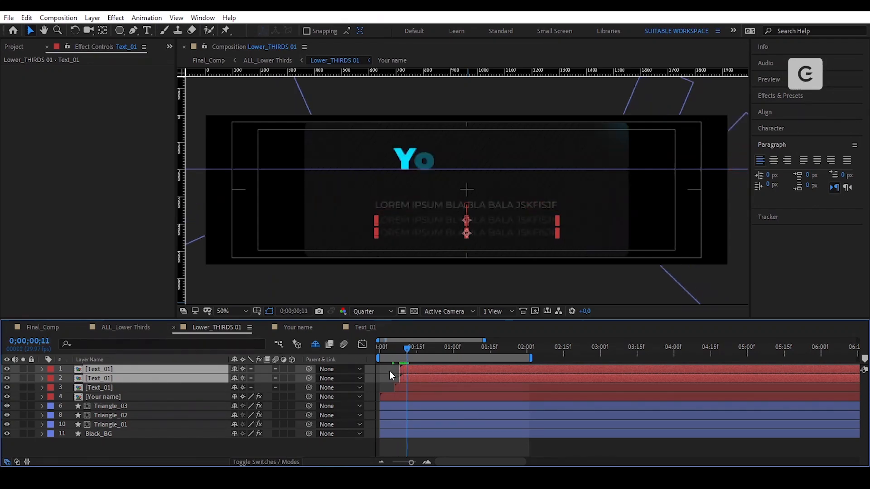
pyautogui.click(390, 370)
pyautogui.moveTo(431, 369); pyautogui.dragTo(441, 369)
pyautogui.click(388, 378)
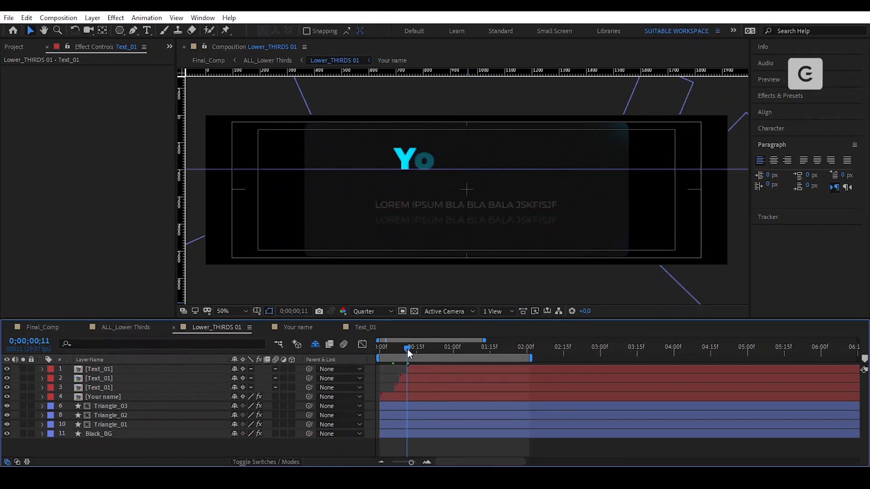
pyautogui.moveTo(407, 349); pyautogui.dragTo(373, 353)
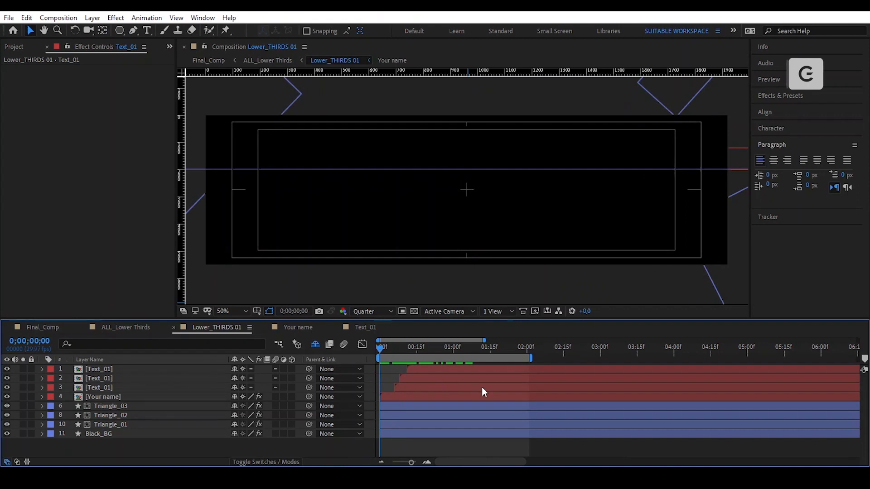
# - Play the lower-third preview, stop at 1;13 with it fully shown, and switch to ALL_Lower Thirds
pyautogui.press('space')
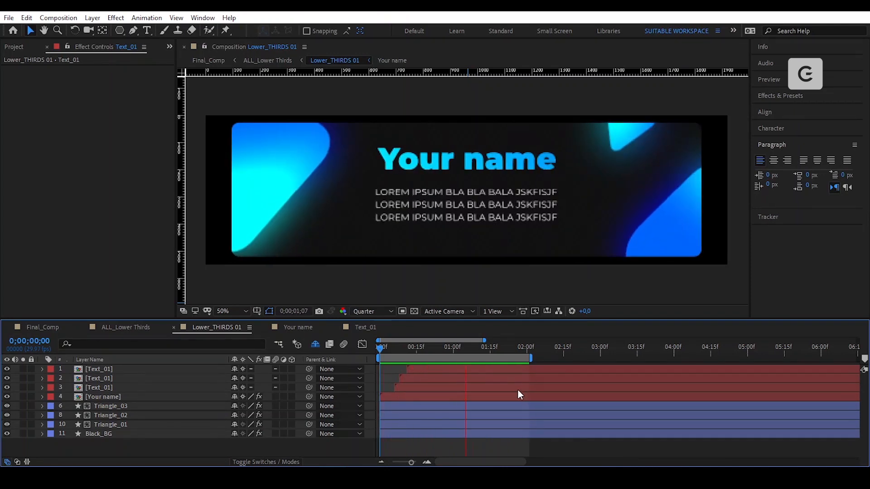
pyautogui.press('space')
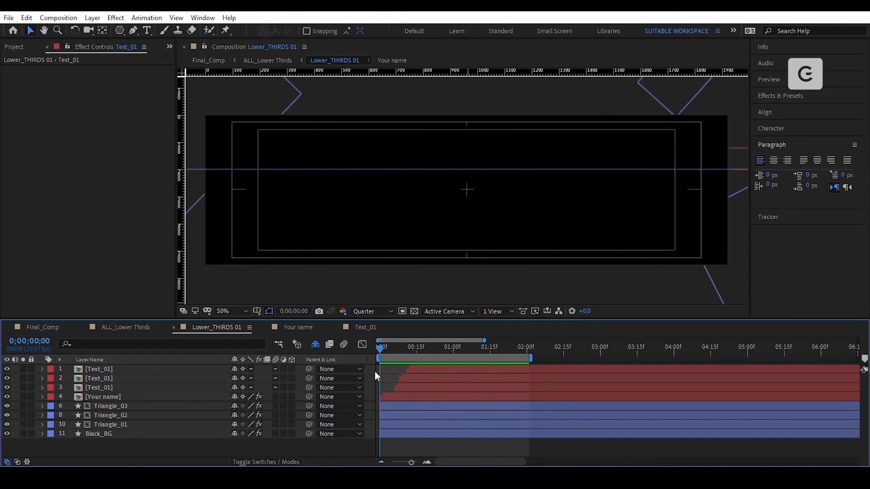
pyautogui.moveTo(374, 372); pyautogui.dragTo(486, 370)
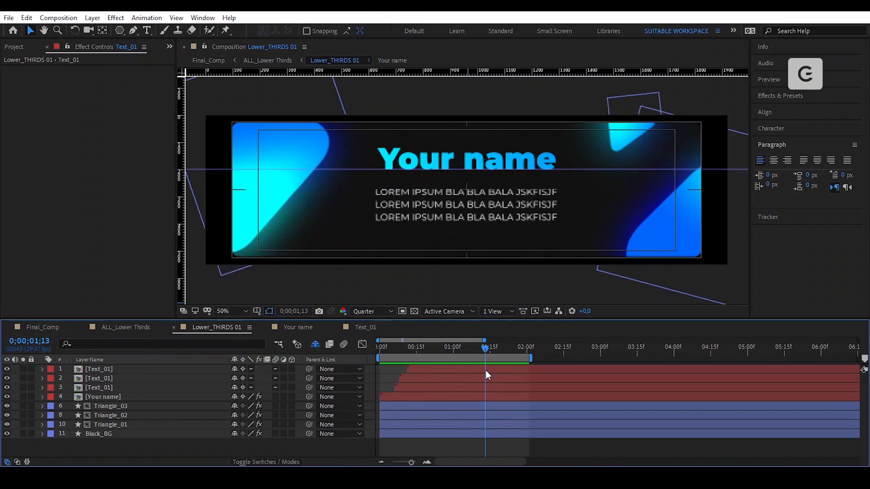
pyautogui.click(143, 331)
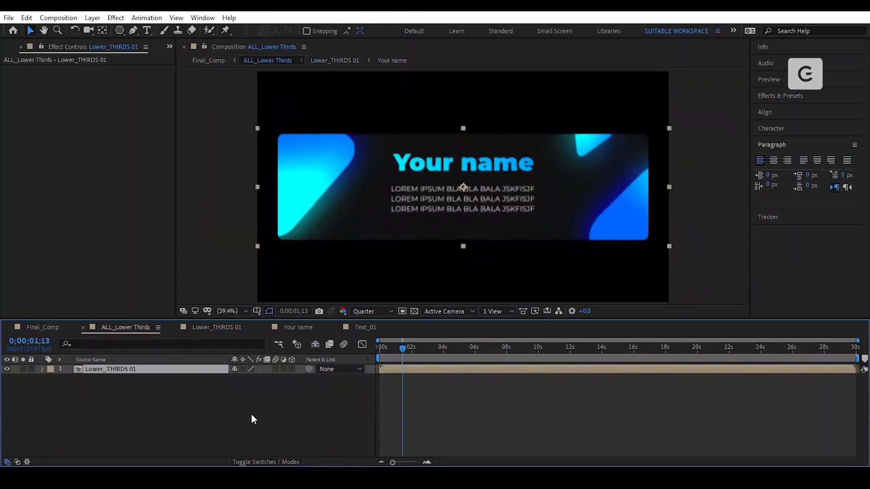
# - Scale the nested Lower_THIRDS 01 layer to 50% and move it toward the frame bottom
pyautogui.press('s')
pyautogui.click(248, 379)
pyautogui.write('50')
pyautogui.press('Return')
pyautogui.moveTo(485, 193); pyautogui.dragTo(501, 155)
# - Check the placement against the title/action safe guides, hide them, and return to Lower_THIRDS 01
pyautogui.click(257, 311)
pyautogui.click(313, 323)
pyautogui.scroll(2, 501, 249)
pyautogui.scroll(-1, 501, 155)
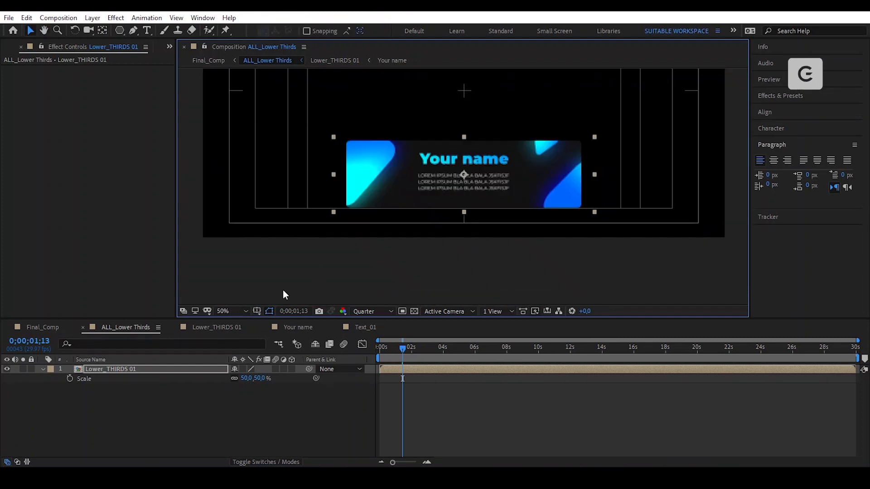
pyautogui.hotkey('shift', '/')
pyautogui.click(495, 425)
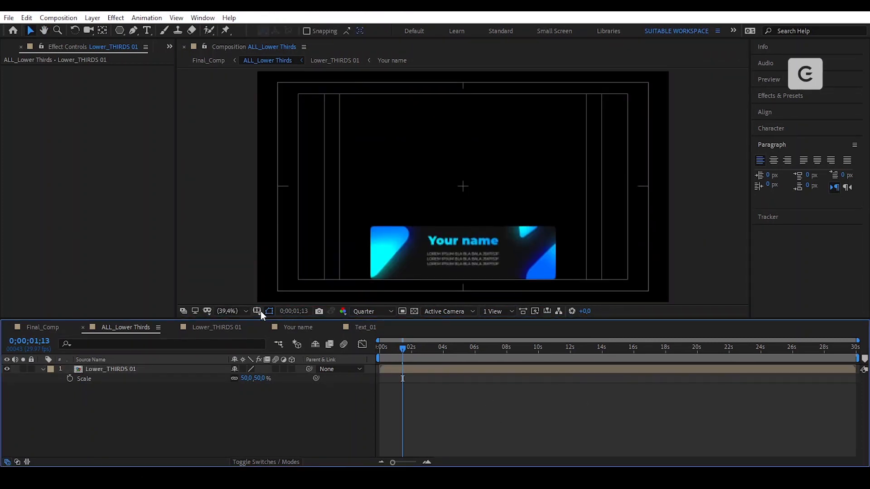
pyautogui.click(257, 311)
pyautogui.click(299, 324)
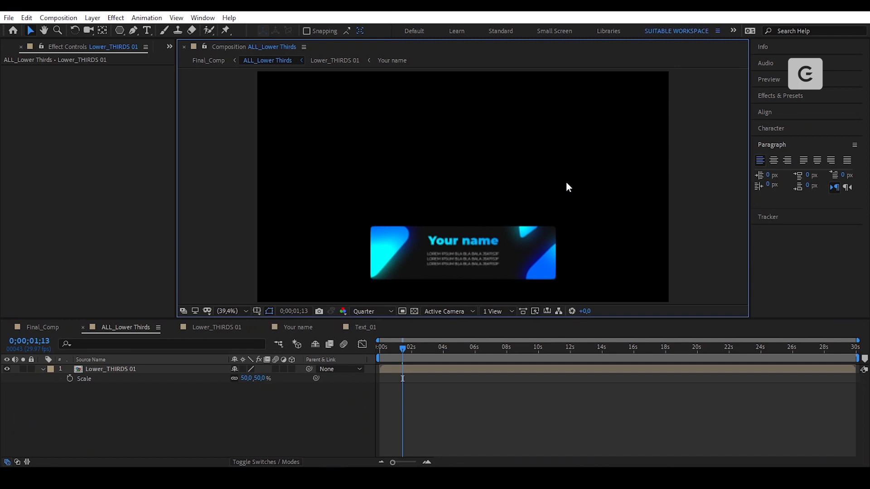
pyautogui.click(241, 331)
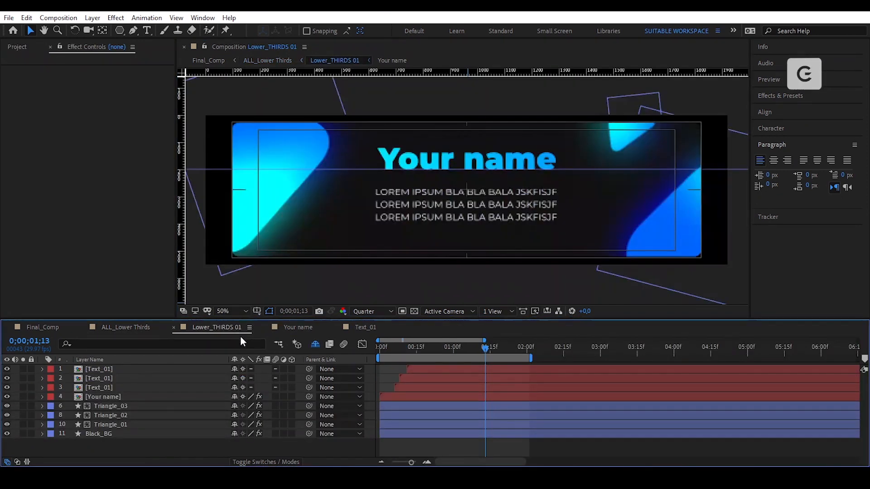
# - Select all eight layers and pre-compose them into a new composition named ALL_Contents
pyautogui.click(451, 435)
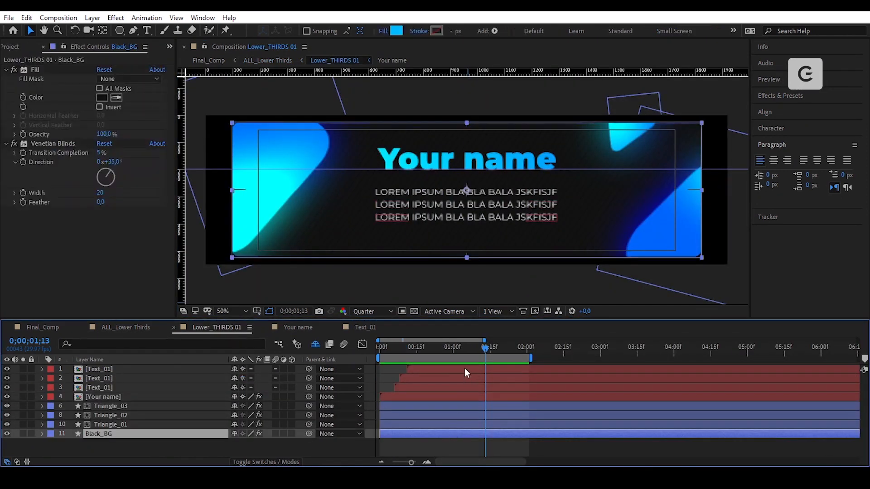
pyautogui.hotkey('ctrl', 'a')
pyautogui.click(92, 18)
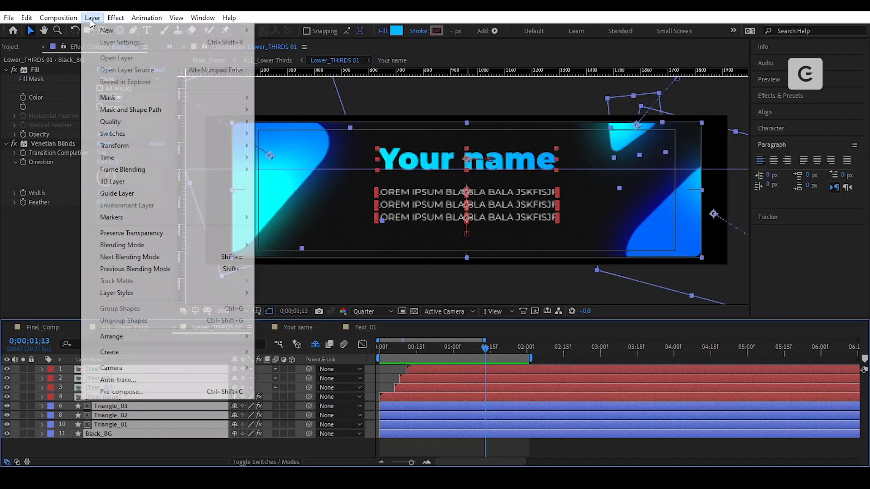
pyautogui.click(197, 390)
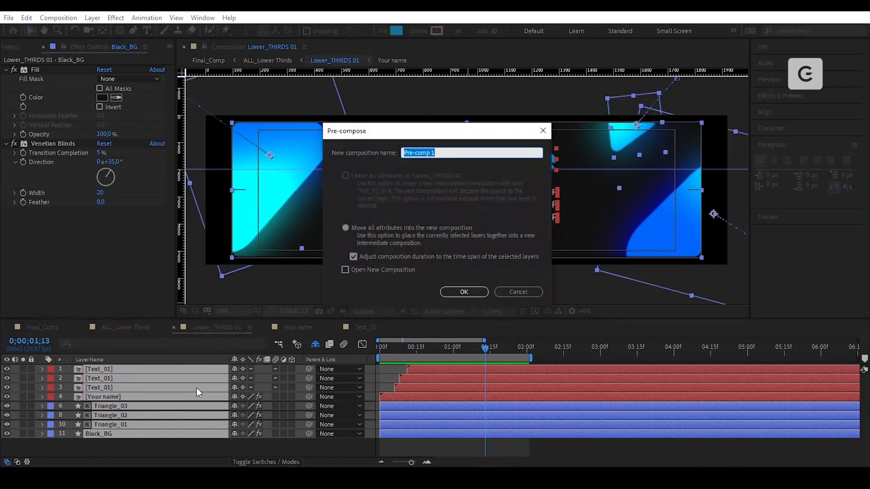
pyautogui.write('ALL_Contents')
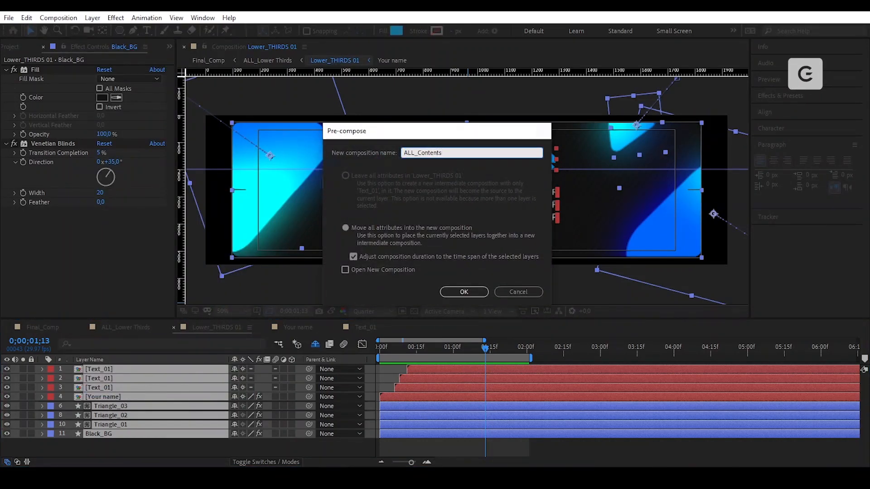
pyautogui.press('Return')
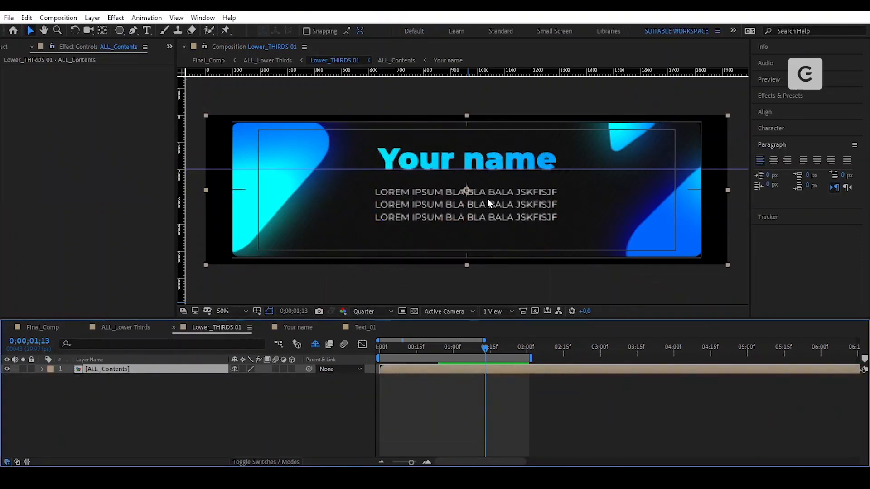
pyautogui.click(293, 394)
# - Add a new solid named MATTE above ALL_Contents and switch its visibility off
pyautogui.rightClick(228, 399)
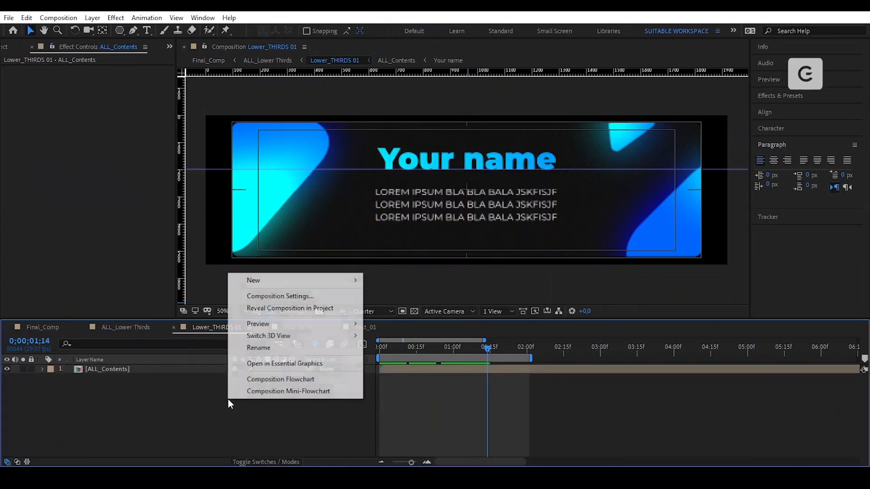
pyautogui.moveTo(292, 278)
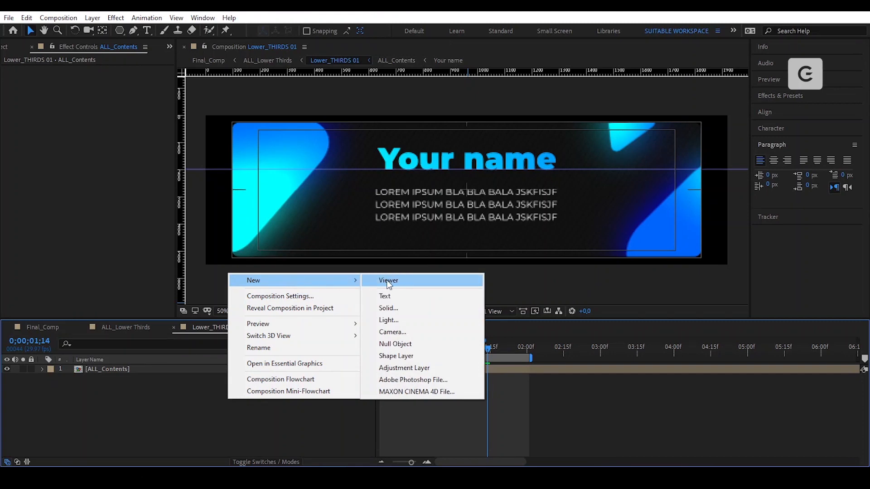
pyautogui.click(435, 310)
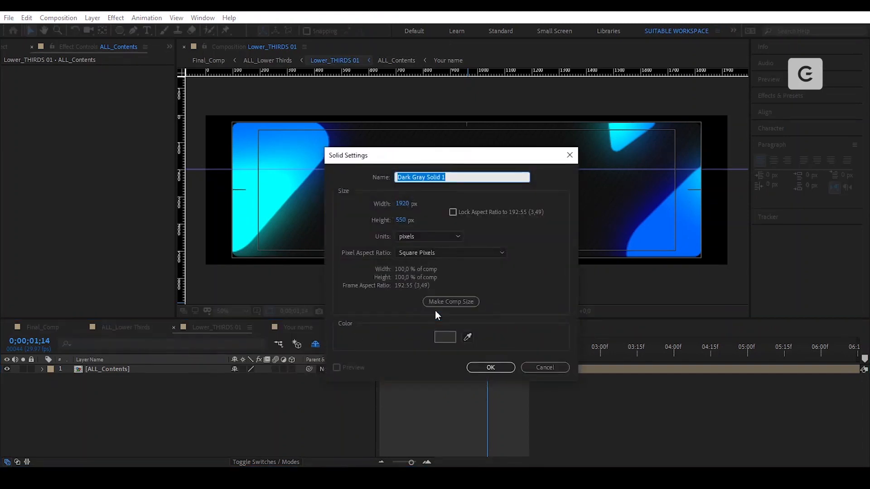
pyautogui.write('MATTE')
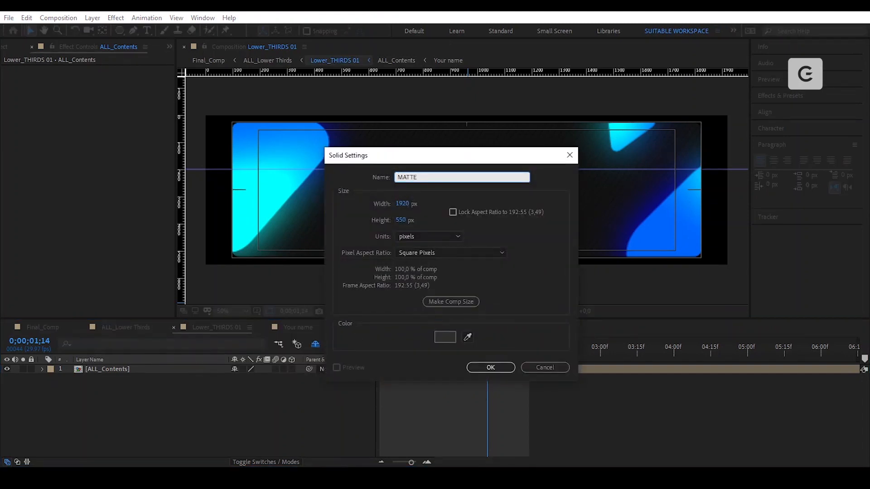
pyautogui.press('Return')
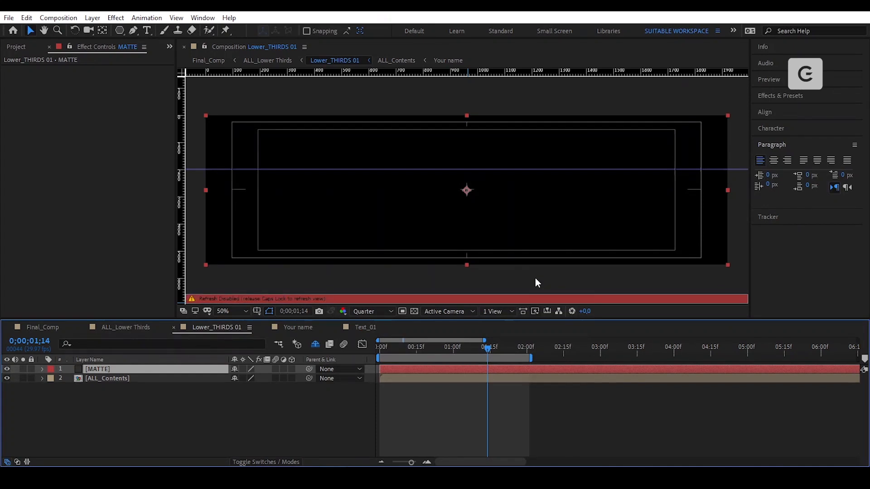
pyautogui.press('capslock')
pyautogui.click(7, 370)
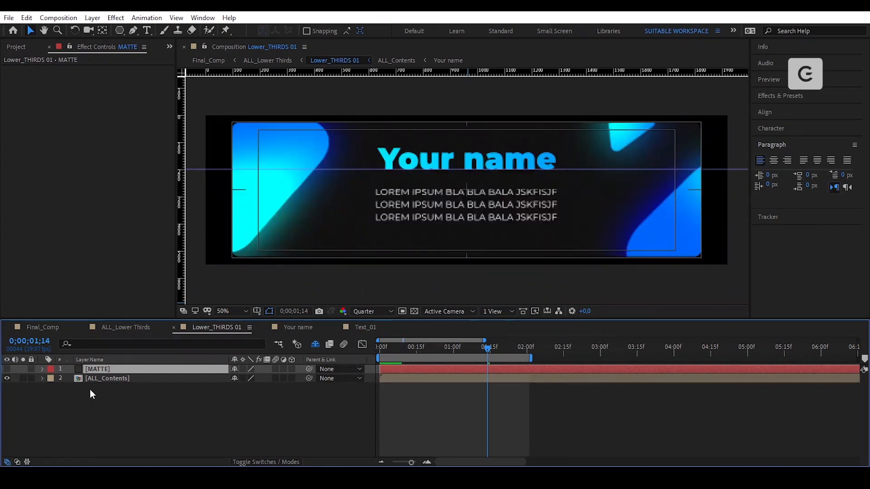
# - Keyframe the MATTE solid's Scale from about 2;15 to 2;27, ending at 0 horizontal scale
pyautogui.press('s')
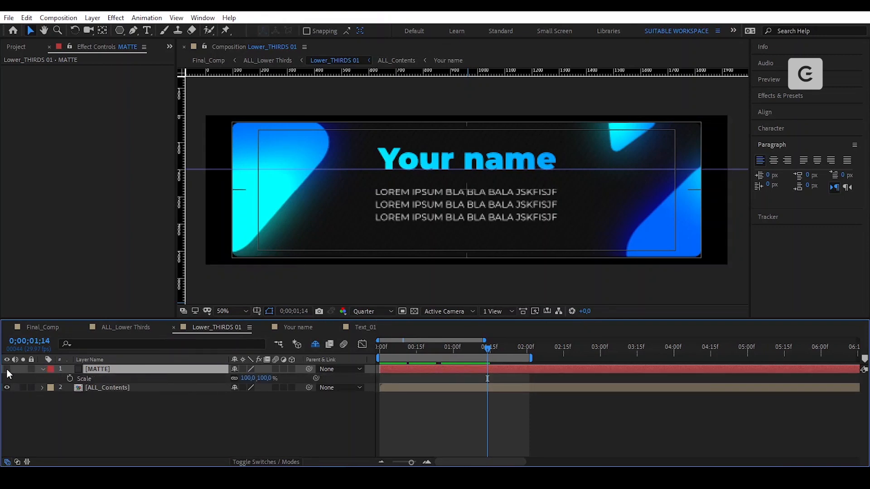
pyautogui.click(7, 369)
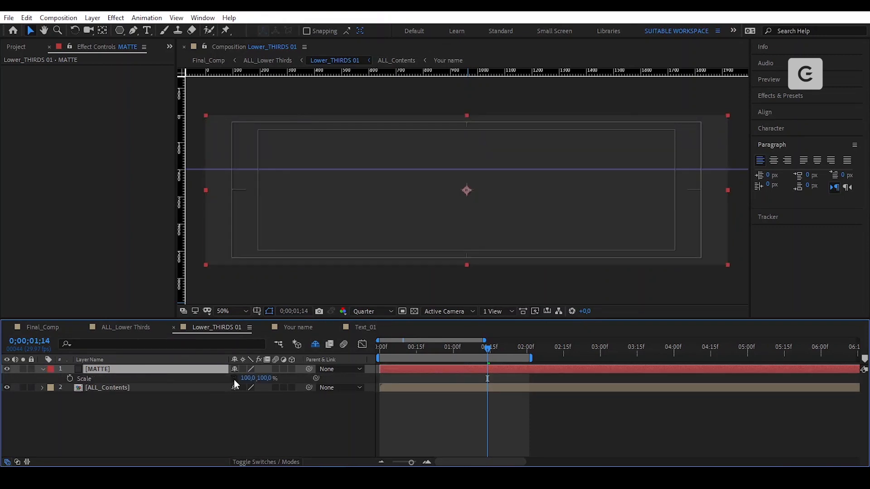
pyautogui.click(7, 369)
pyautogui.moveTo(546, 350); pyautogui.dragTo(565, 363)
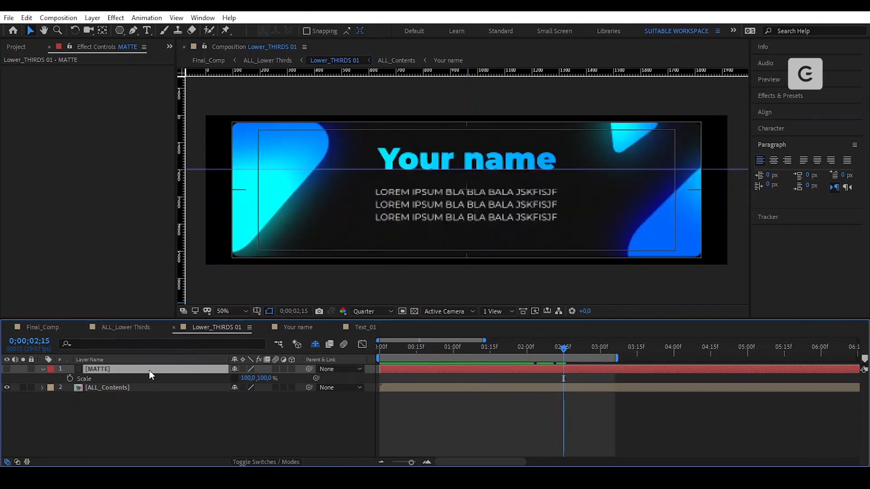
pyautogui.click(69, 379)
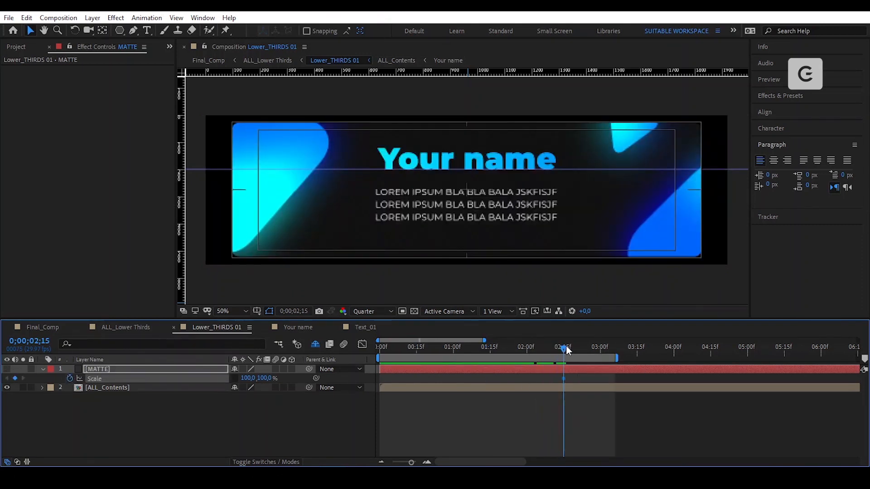
pyautogui.moveTo(567, 349); pyautogui.dragTo(602, 361)
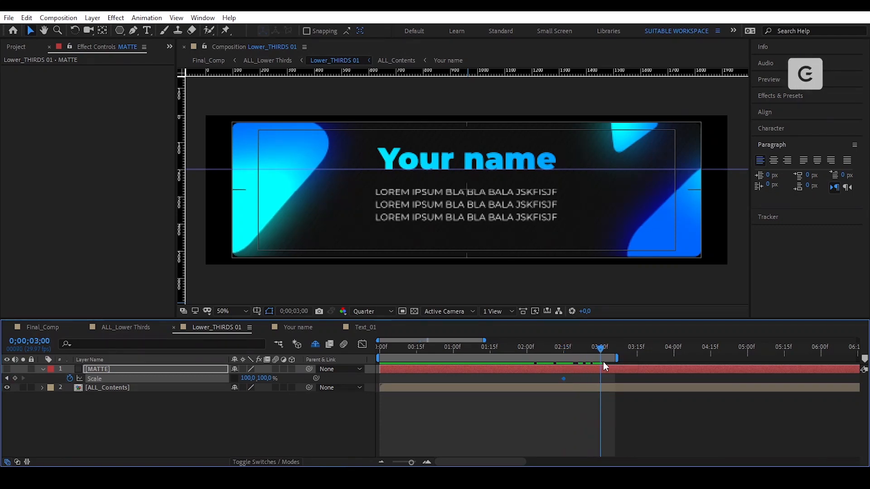
pyautogui.click(15, 379)
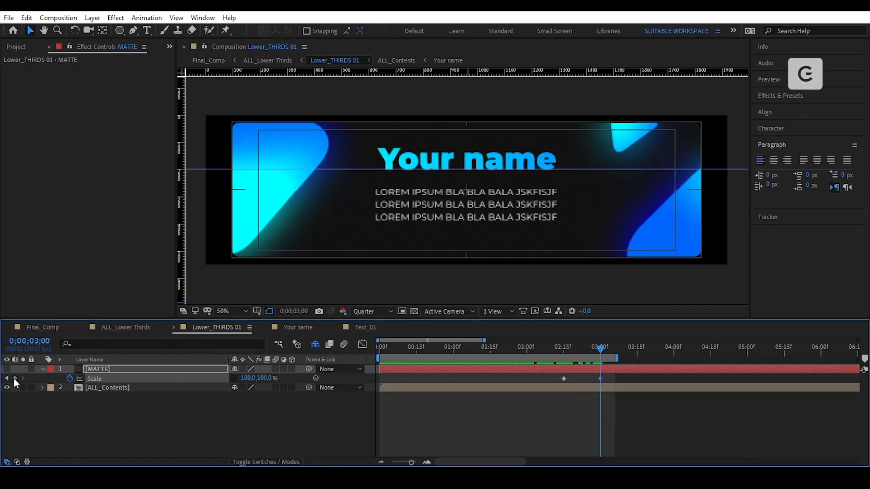
pyautogui.click(250, 378)
pyautogui.write('0')
pyautogui.press('Return')
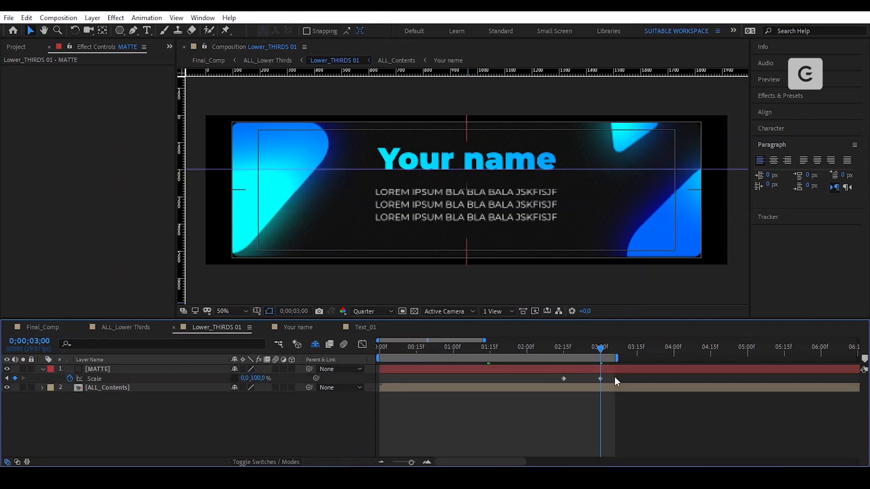
# - Sharpen the MATTE scale speed curve, then show the Mode and TrkMat columns for ALL_Contents
pyautogui.moveTo(615, 377); pyautogui.dragTo(551, 385)
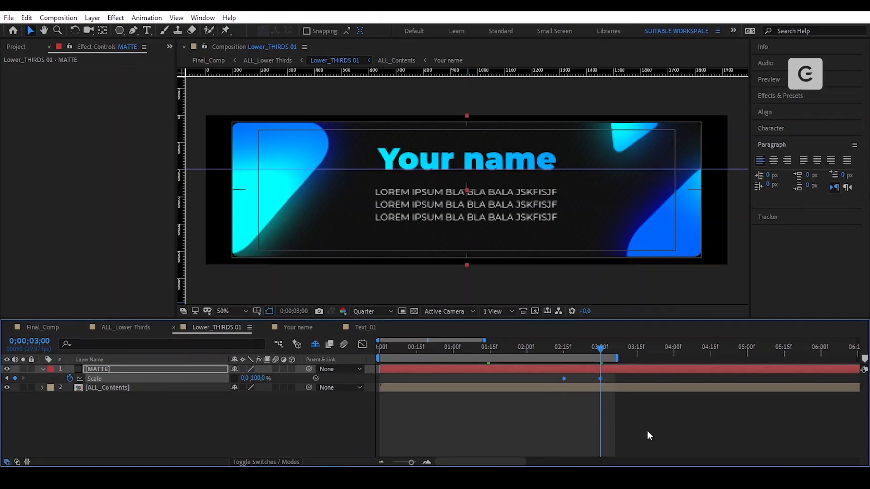
pyautogui.click(363, 347)
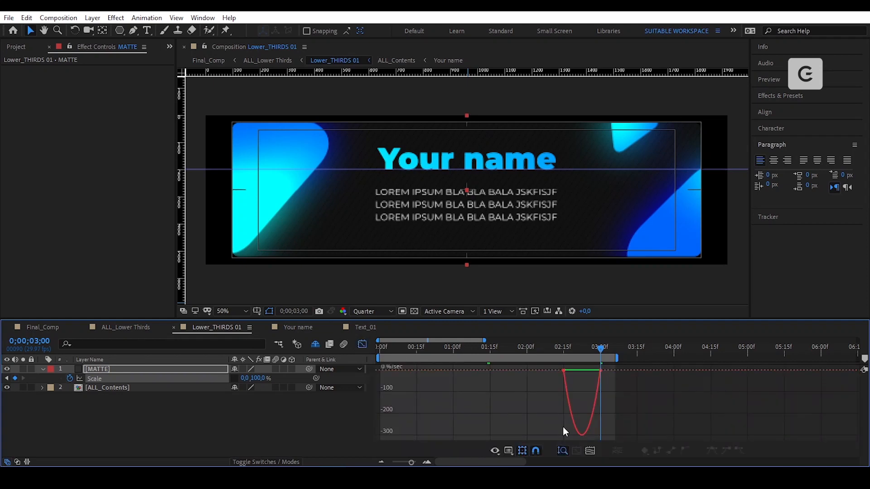
pyautogui.click(590, 371)
pyautogui.moveTo(589, 371); pyautogui.dragTo(575, 370)
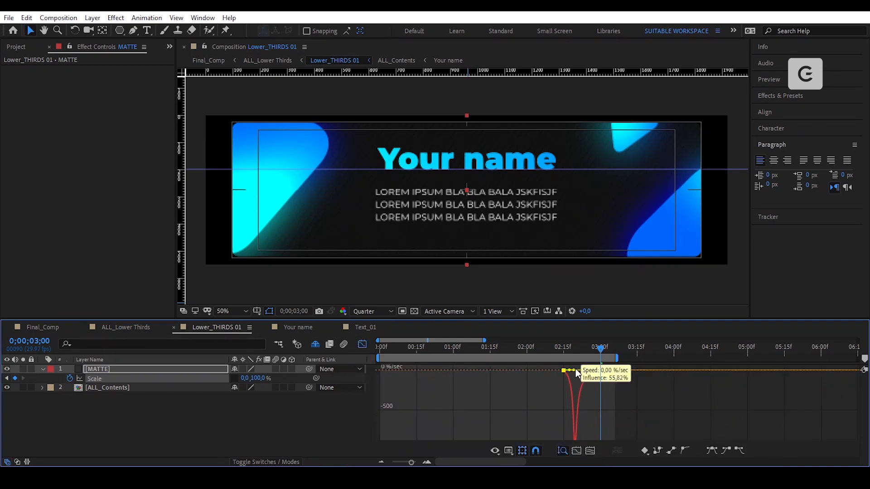
pyautogui.hotkey('shift', 'F3')
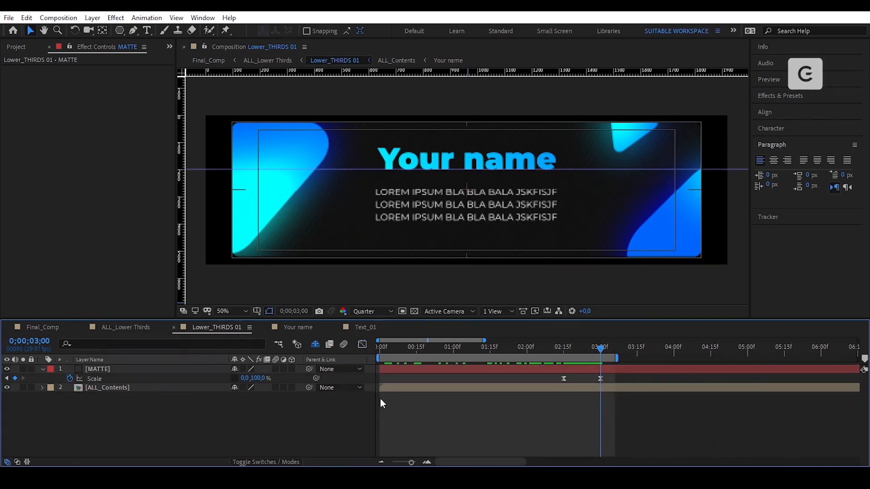
pyautogui.click(164, 385)
pyautogui.click(287, 463)
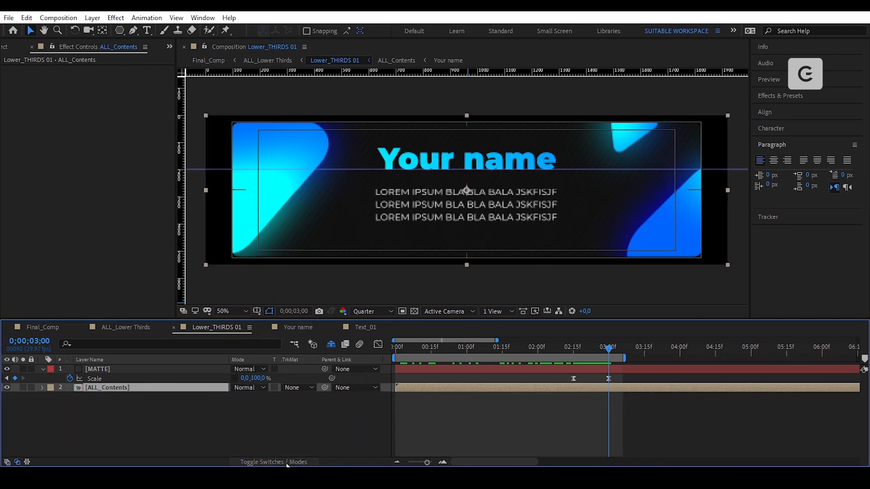
# - Set ALL_Contents' track matte to Alpha Matte using the MATTE layer
pyautogui.click(309, 387)
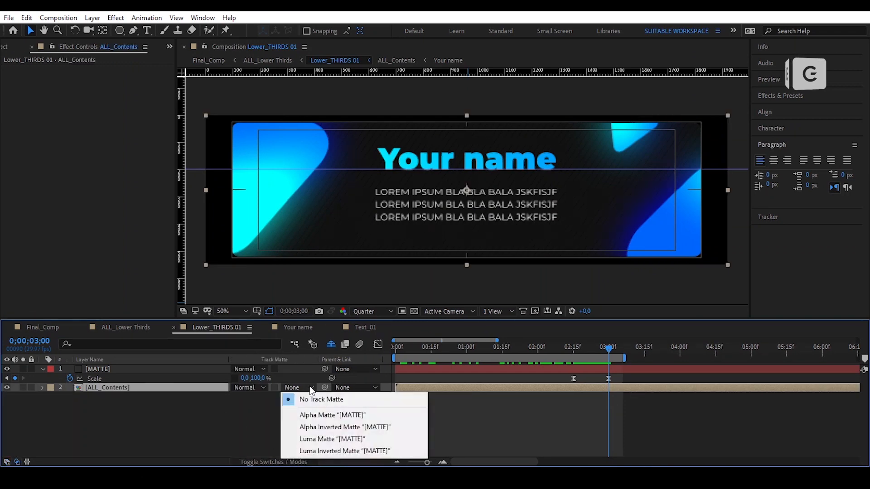
pyautogui.click(336, 411)
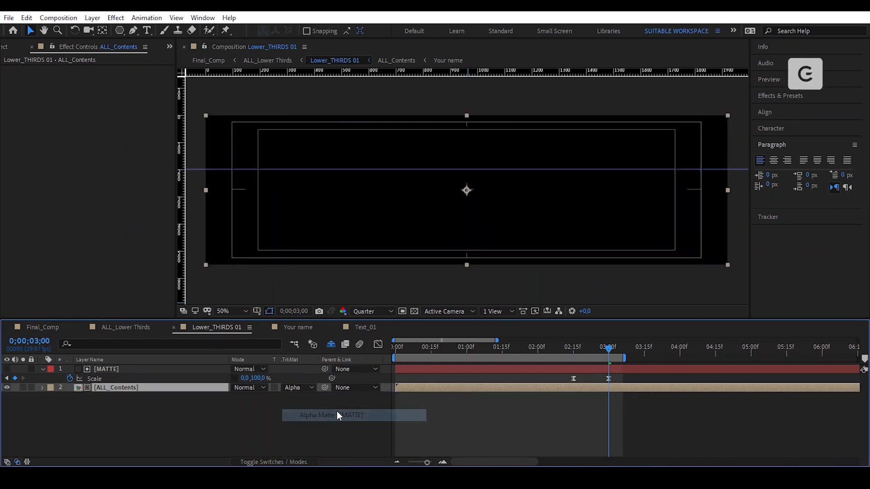
pyautogui.click(655, 410)
pyautogui.press('u')
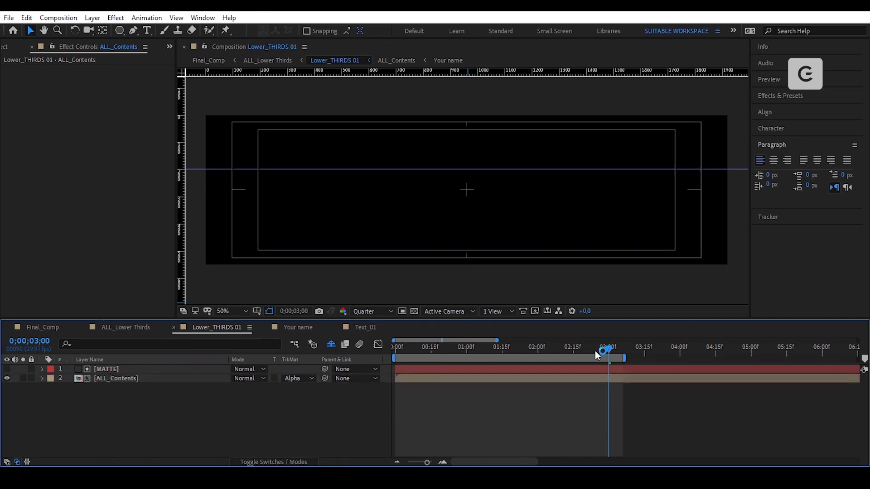
# - Preview the lower-third animation from 0:00 to check the matte reveal
pyautogui.click(399, 349)
pyautogui.press('space')
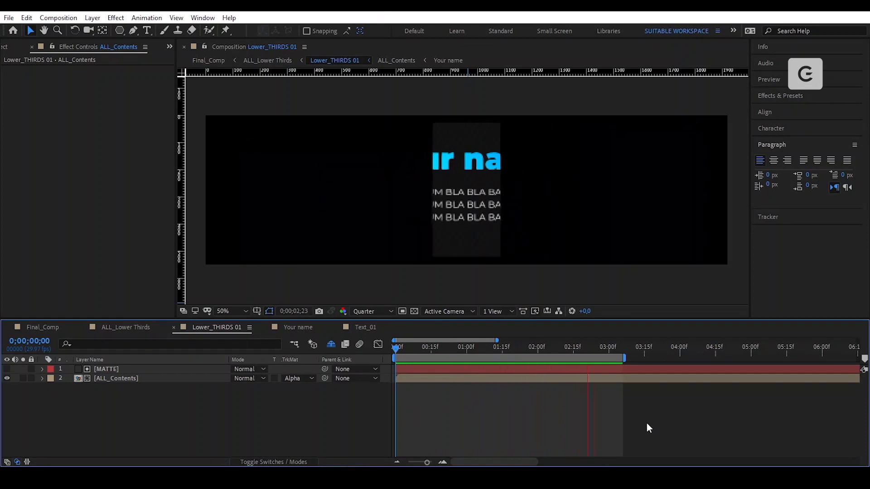
pyautogui.press('space')
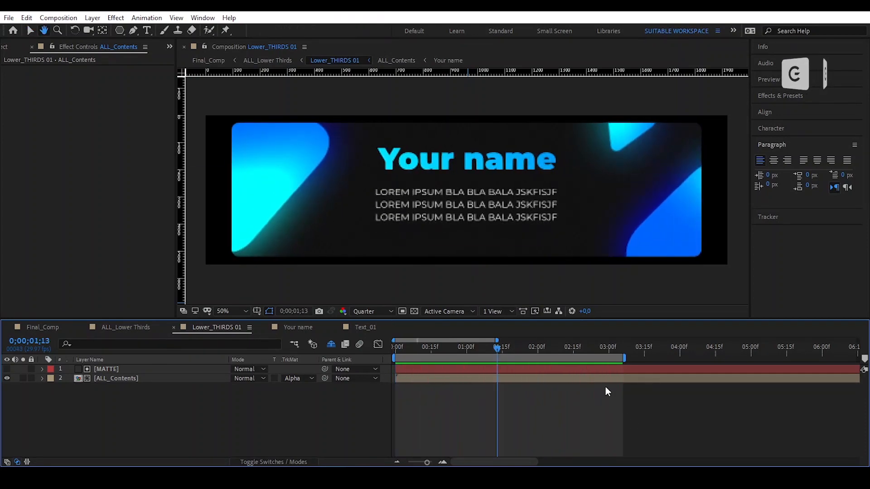
pyautogui.click(592, 369)
# - Drag MATTE's first Scale keyframe earlier to 0;00;02;08
pyautogui.press('u')
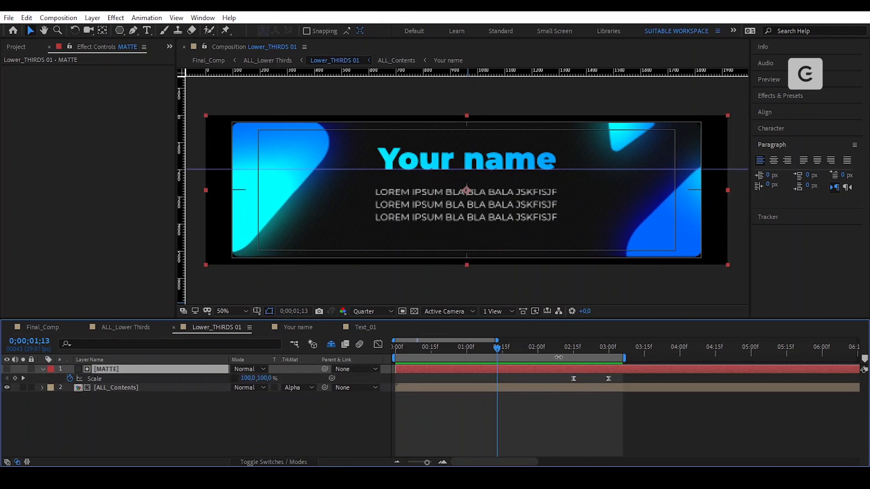
pyautogui.click(556, 350)
pyautogui.moveTo(572, 379); pyautogui.dragTo(548, 381)
pyautogui.click(609, 379)
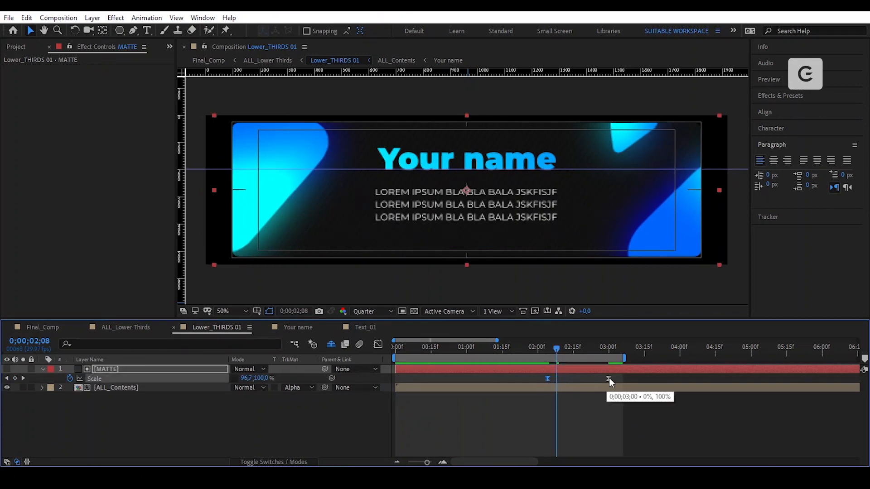
# - Preview the longer exit collapse from the start, then hide the Scale property
pyautogui.moveTo(556, 348); pyautogui.dragTo(393, 373)
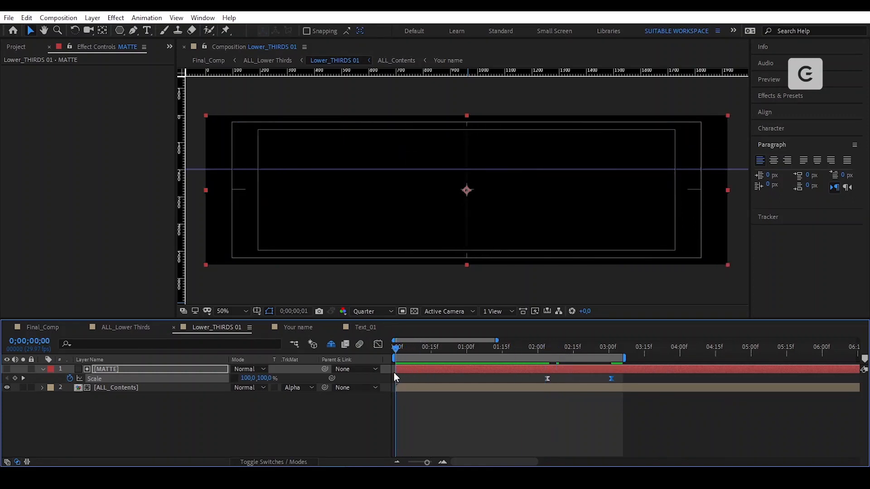
pyautogui.press('space')
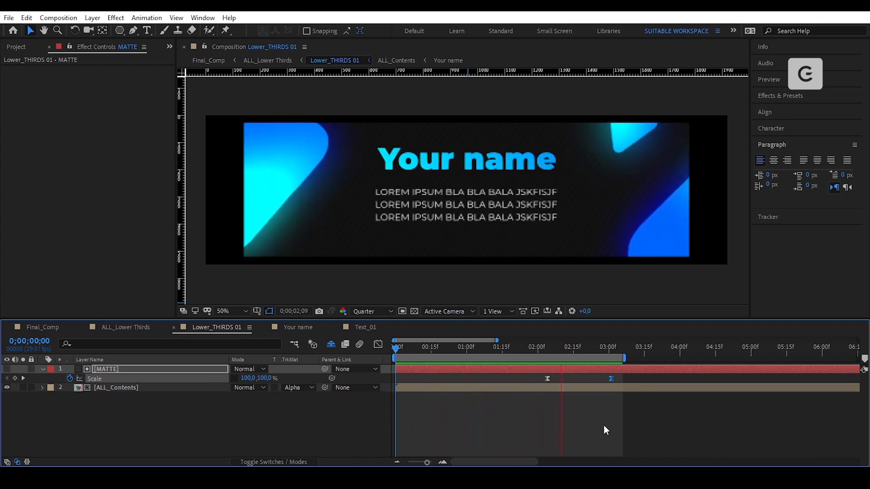
pyautogui.press('space')
pyautogui.click(671, 421)
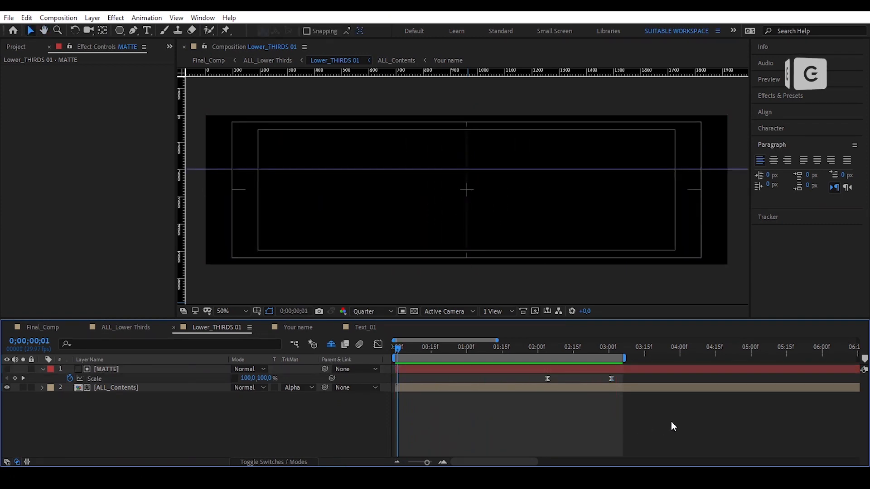
pyautogui.press('u')
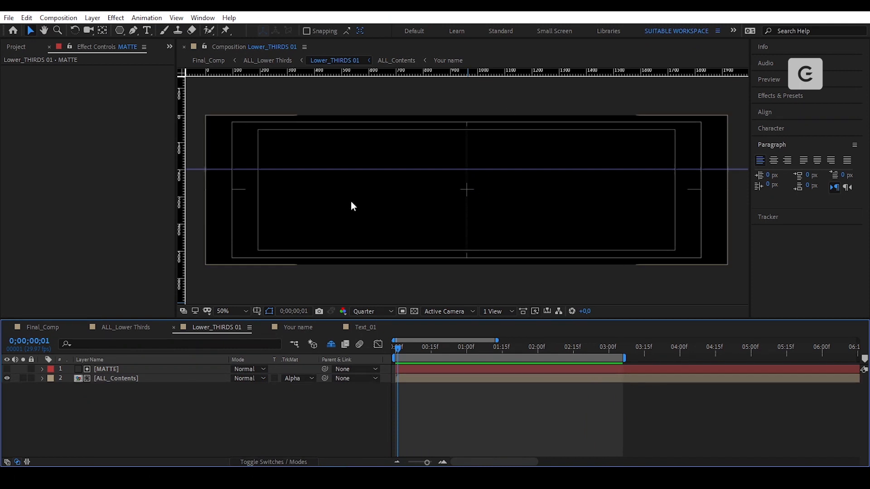
# - In ALL_Lower Thirds, place the landscape photo layer behind the lower third
pyautogui.click(127, 328)
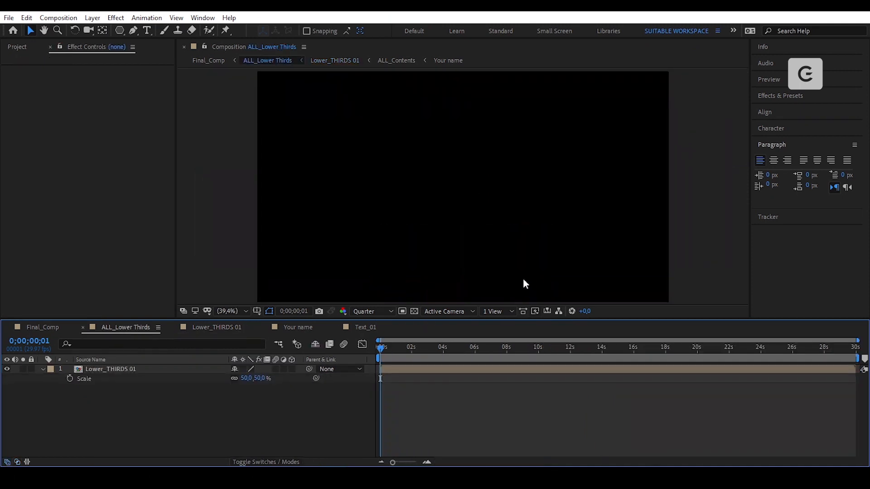
pyautogui.moveTo(383, 350); pyautogui.dragTo(405, 363)
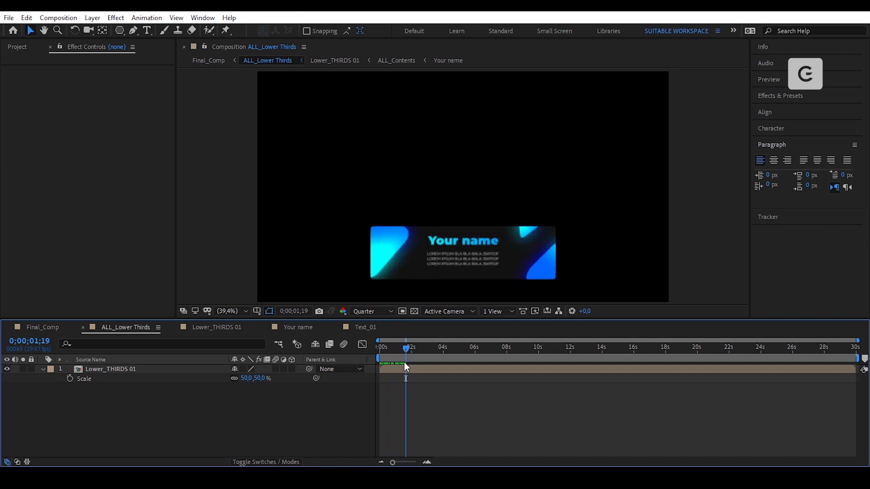
pyautogui.click(39, 370)
pyautogui.click(28, 48)
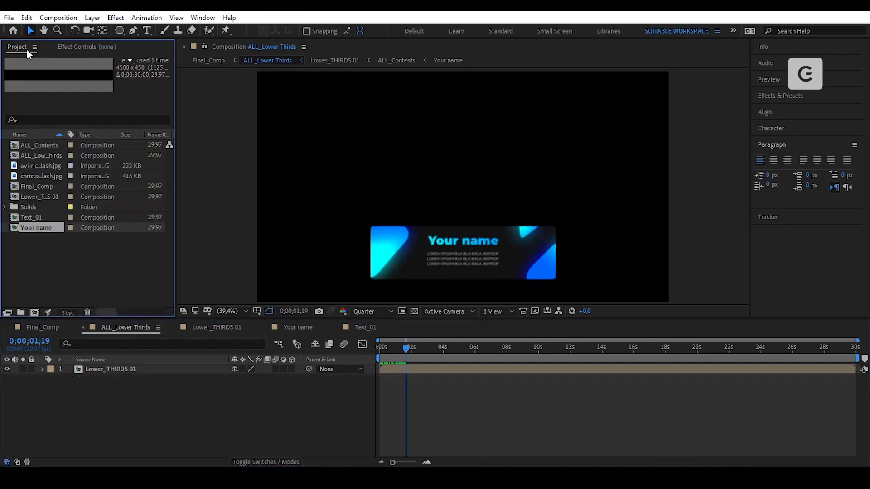
pyautogui.moveTo(41, 166); pyautogui.dragTo(135, 408)
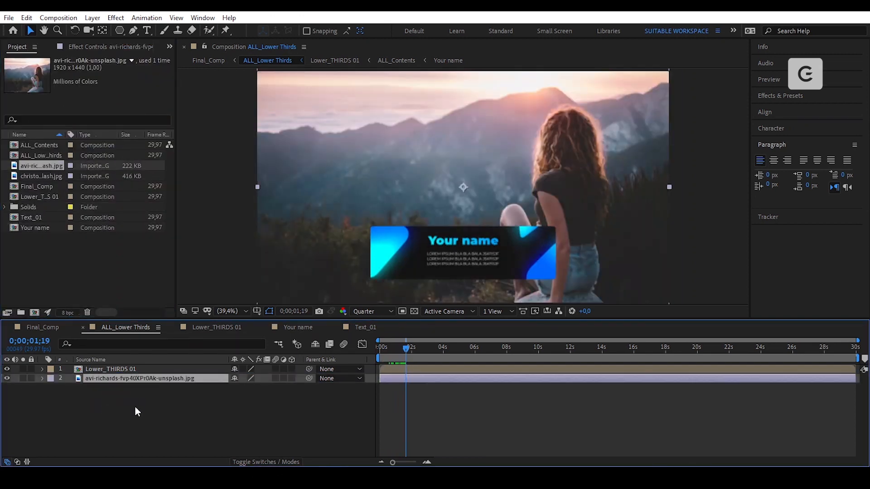
# - Add a black solid at 25% opacity and lock the solid and photo layers
pyautogui.rightClick(135, 408)
pyautogui.moveTo(231, 290)
pyautogui.click(290, 311)
pyautogui.click(445, 338)
pyautogui.moveTo(442, 410); pyautogui.dragTo(437, 436)
pyautogui.press('Return')
pyautogui.press('Return')
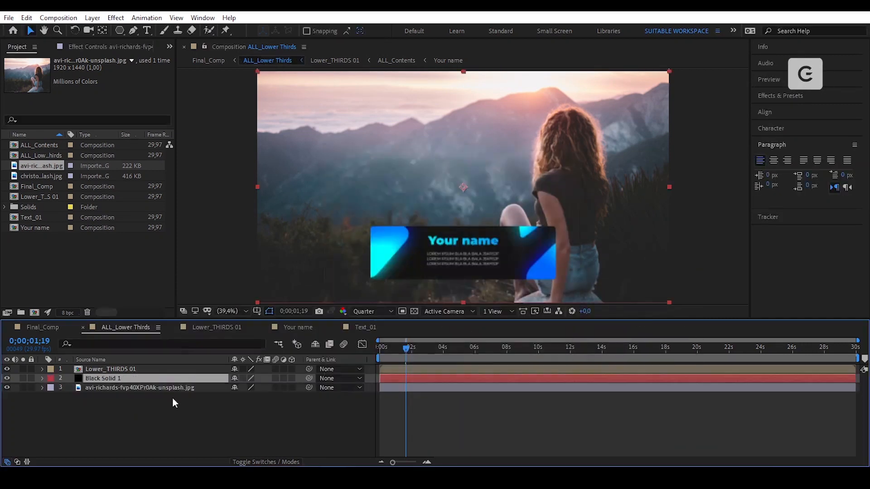
pyautogui.press('t')
pyautogui.click(236, 388)
pyautogui.write('25')
pyautogui.press('Return')
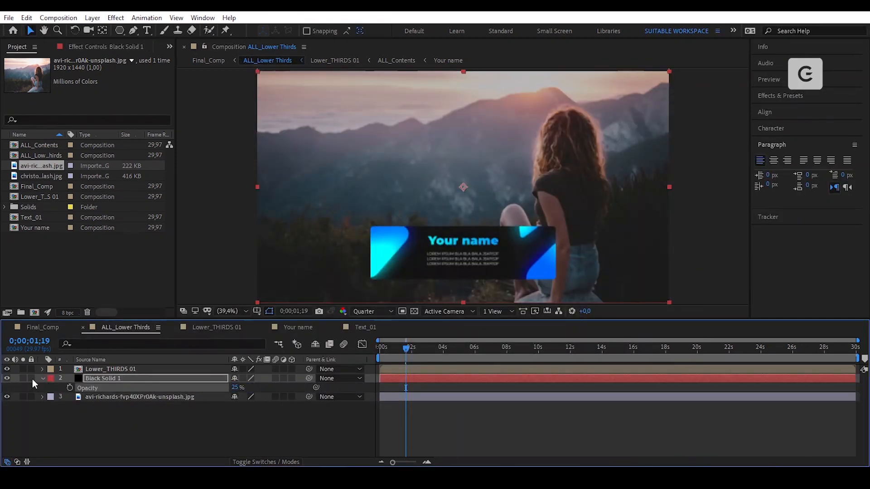
pyautogui.click(32, 379)
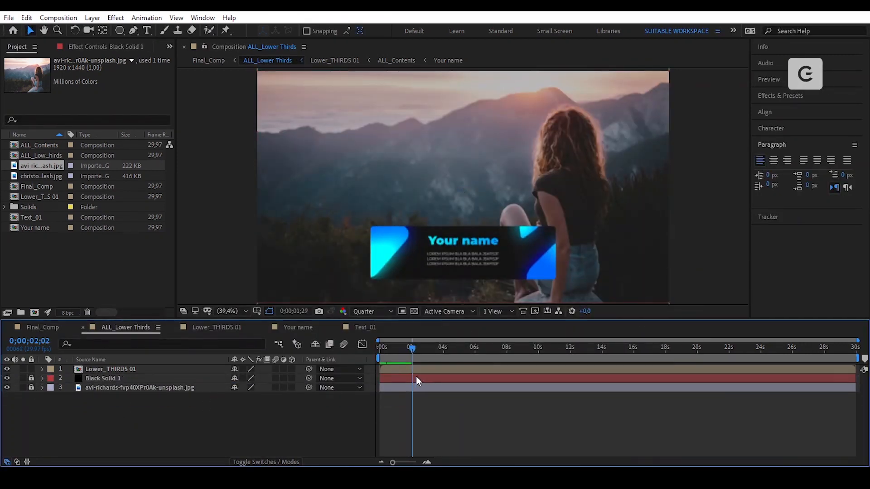
# - Split Lower_THIRDS 01 at 3;13 and delete the part after the split
pyautogui.moveTo(416, 376)
pyautogui.mouseDown()
pyautogui.moveTo(440, 383)
pyautogui.moveTo(428, 383)
pyautogui.mouseUp()
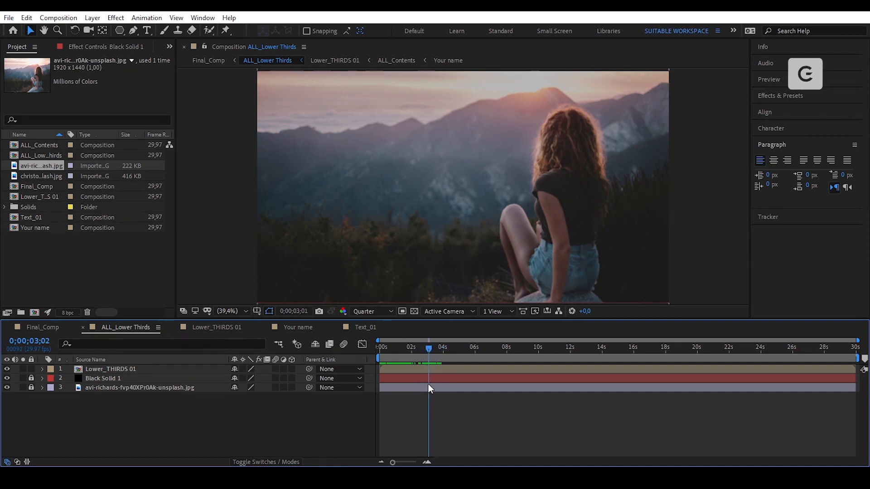
pyautogui.click(446, 368)
pyautogui.moveTo(433, 349)
pyautogui.mouseDown()
pyautogui.moveTo(422, 352)
pyautogui.moveTo(434, 353)
pyautogui.mouseUp()
pyautogui.click(26, 19)
pyautogui.click(125, 170)
pyautogui.press('Delete')
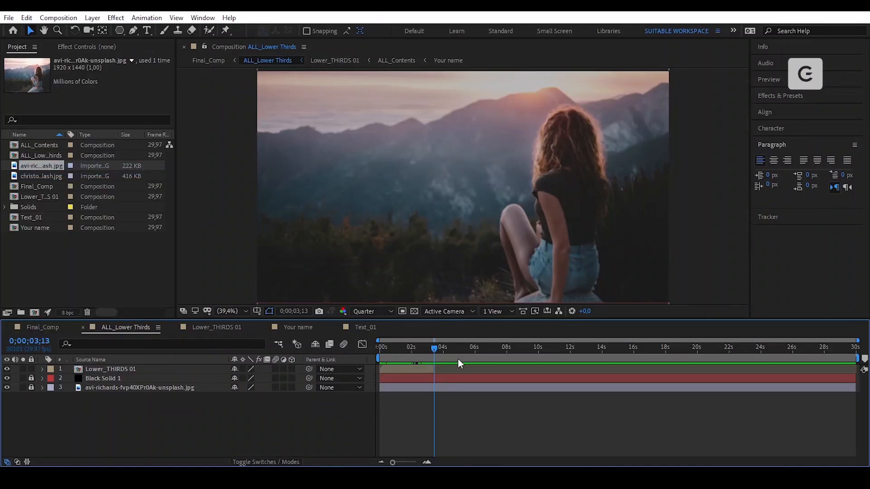
pyautogui.click(265, 327)
pyautogui.click(265, 327)
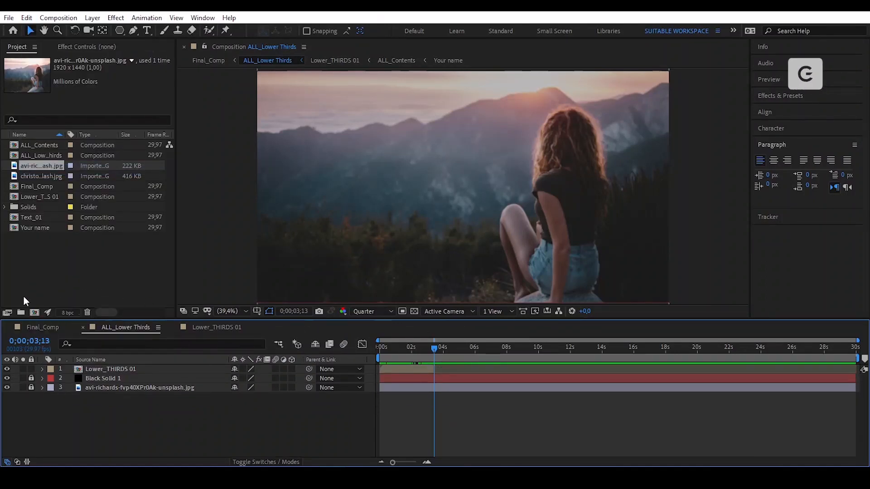
pyautogui.click(35, 314)
# - Create the Lower_THIRDS 02 composition at 1920×600
pyautogui.press('Tab')
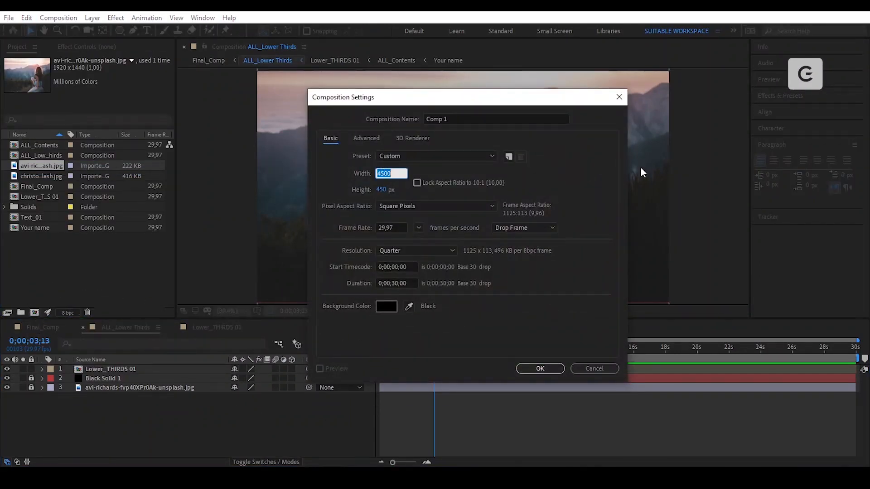
pyautogui.write('1920')
pyautogui.press('Tab')
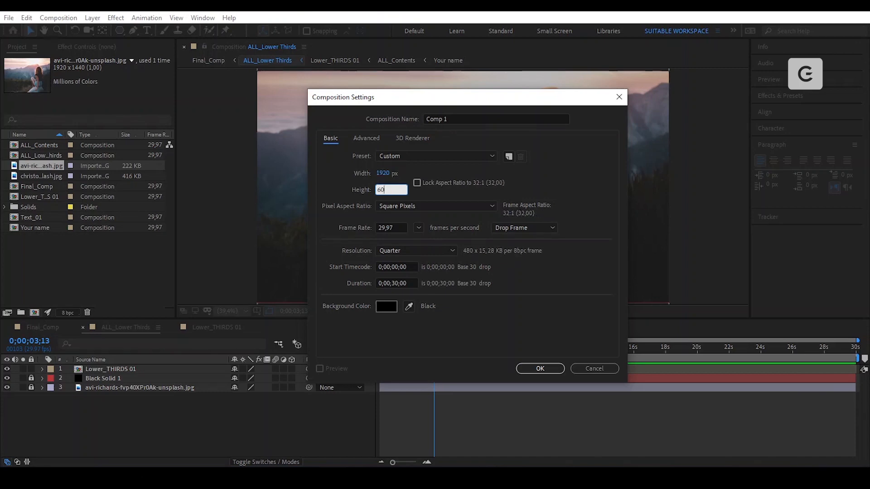
pyautogui.write('600')
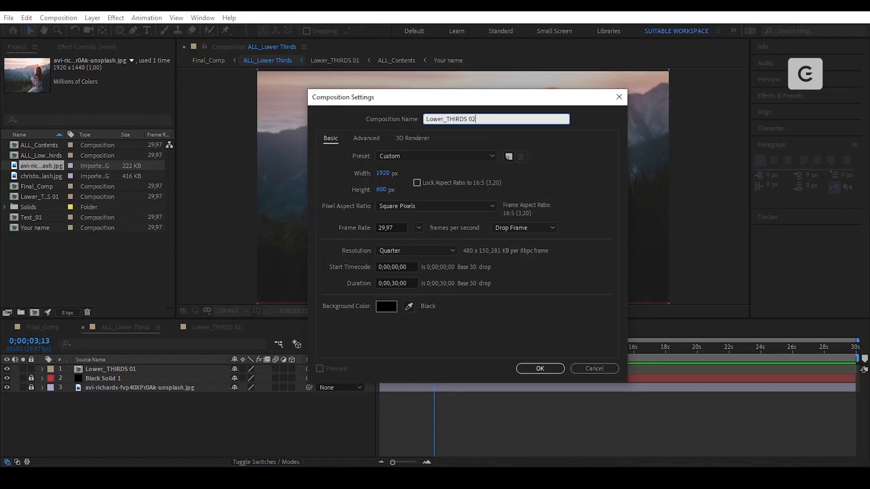
pyautogui.press('Return')
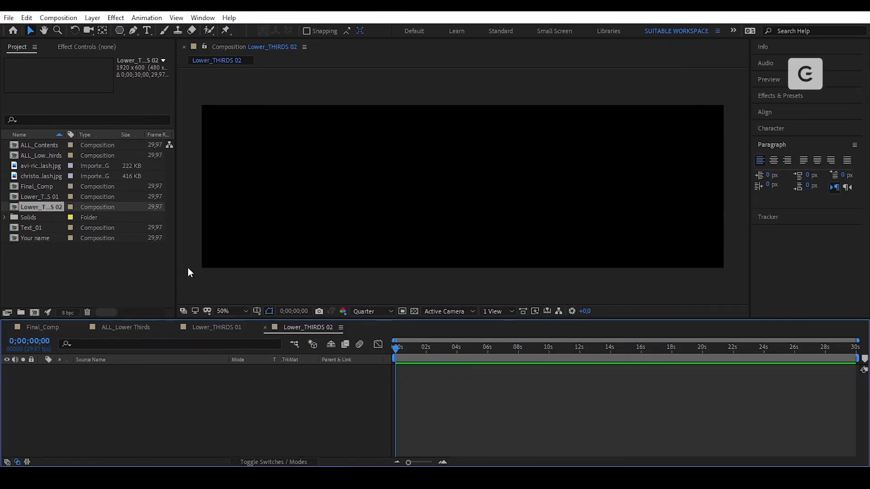
# - Turn on the Title/Action Safe guides in the composition viewer
pyautogui.click(257, 311)
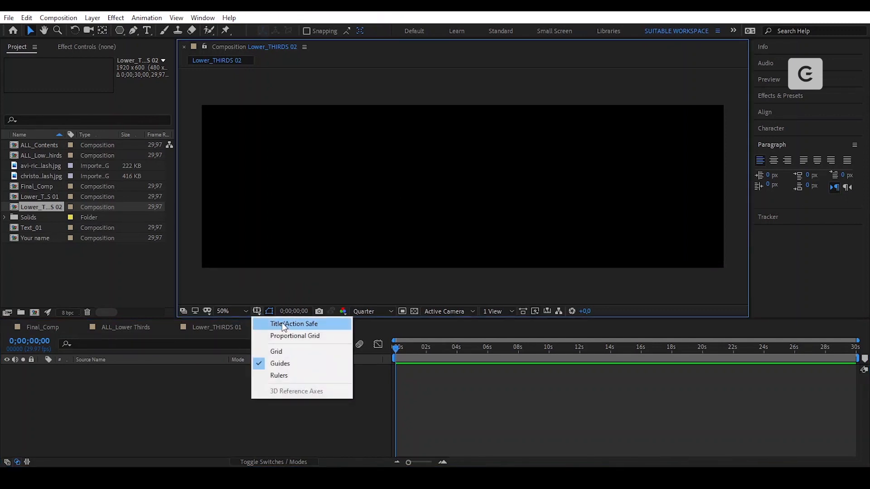
pyautogui.click(282, 323)
pyautogui.click(119, 30)
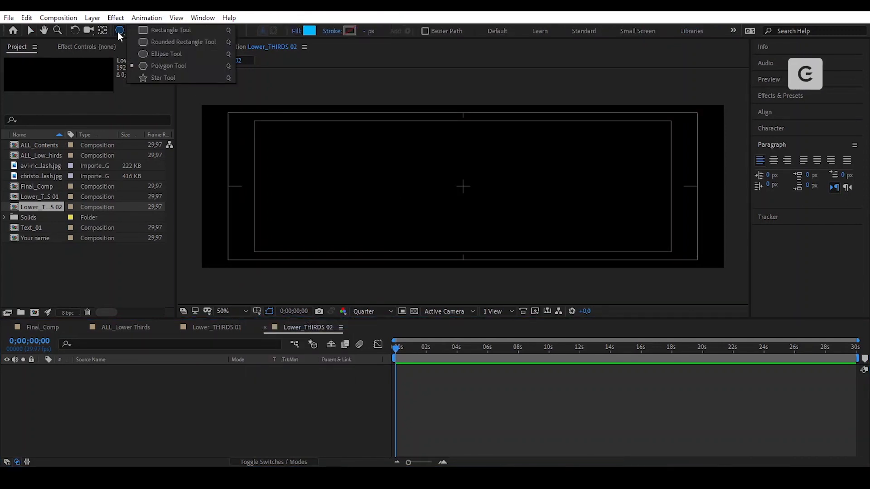
# - Add a full-frame rectangle and give it a Fill effect in off-white F7F7F7
pyautogui.click(157, 32)
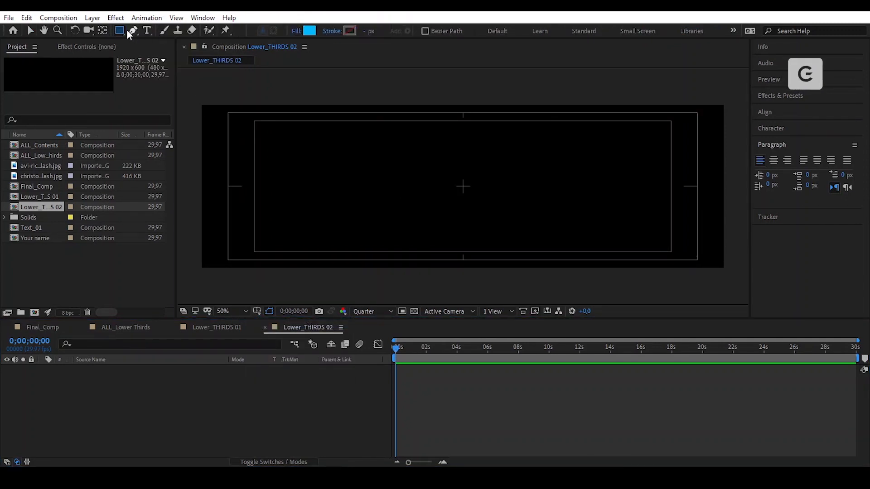
pyautogui.doubleClick(119, 30)
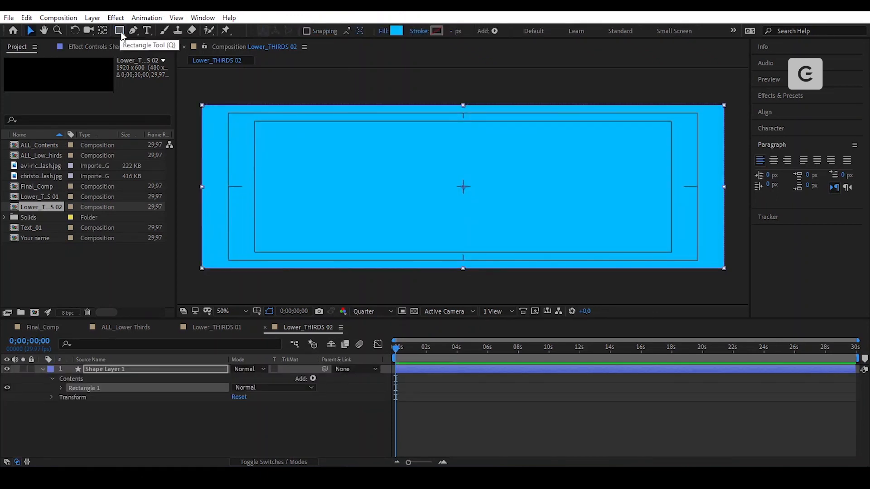
pyautogui.click(108, 48)
pyautogui.hotkey('ctrl', 'space')
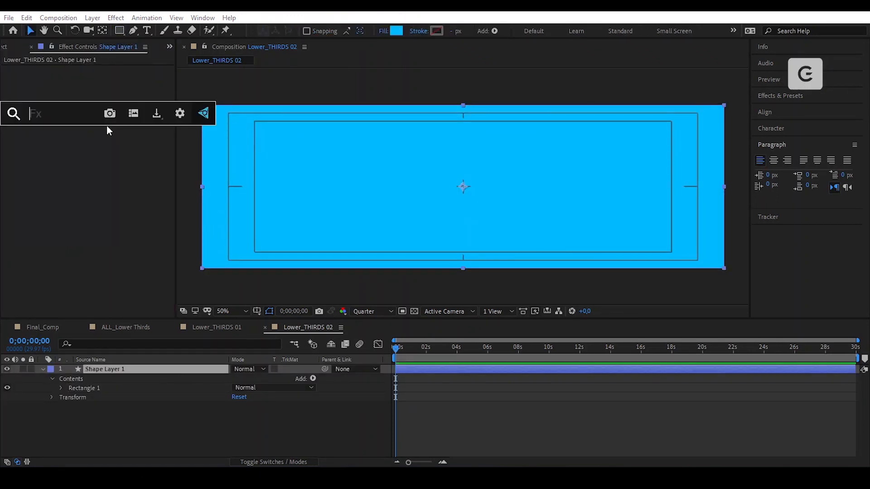
pyautogui.write('fill')
pyautogui.press('Return')
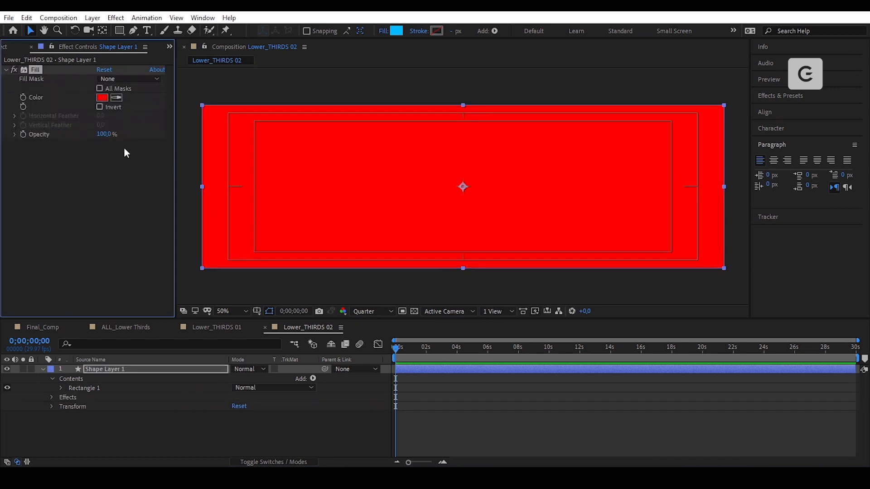
pyautogui.click(102, 97)
pyautogui.click(429, 296)
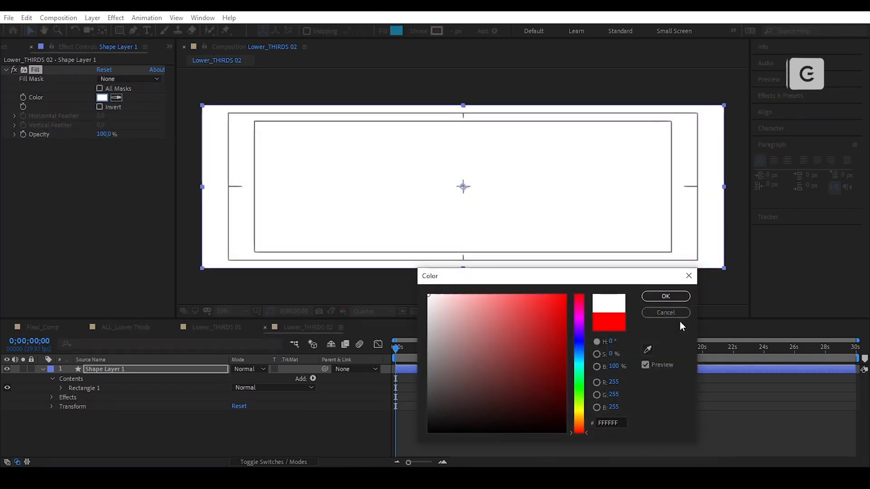
pyautogui.click(428, 299)
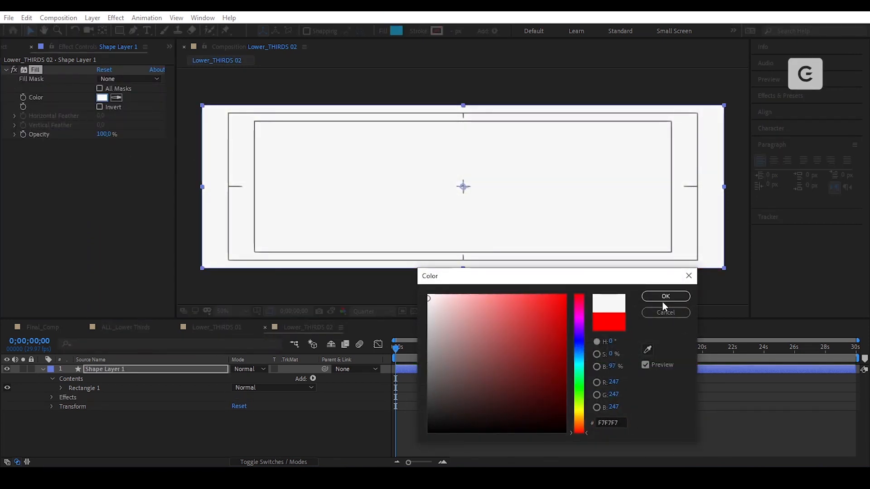
pyautogui.click(665, 297)
# - Rename the rectangle layer to White_BG
pyautogui.press('Return')
pyautogui.write('White_BG')
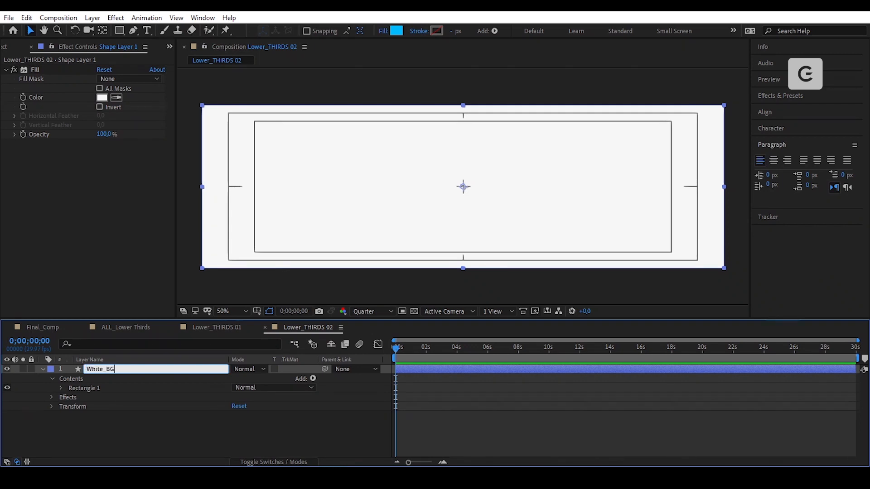
pyautogui.press('Return')
# - Scale White_BG to 90%
pyautogui.press('s')
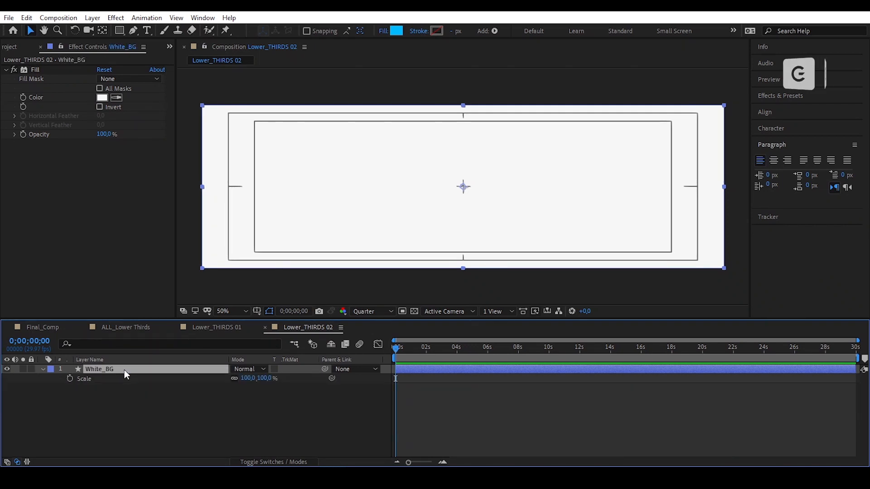
pyautogui.click(250, 378)
pyautogui.write('90')
pyautogui.press('Return')
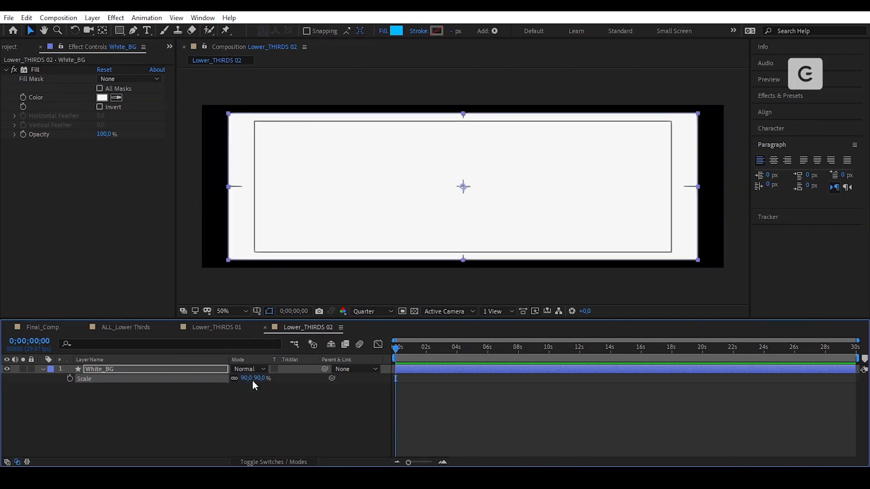
# - Add Round Corners to White_BG with a radius of 40
pyautogui.click(43, 369)
pyautogui.click(314, 379)
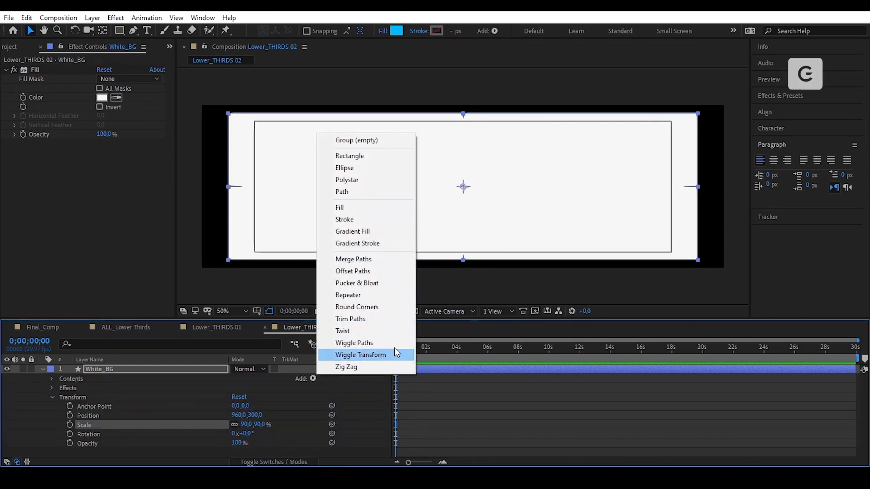
pyautogui.click(388, 310)
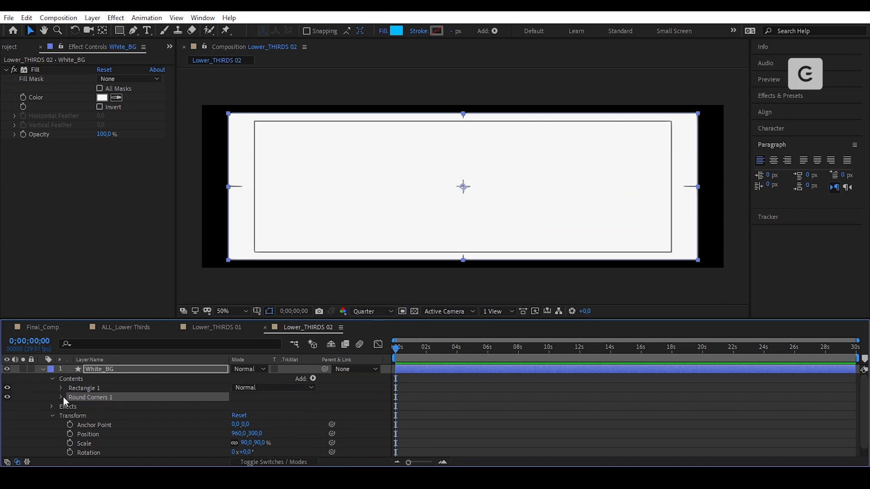
pyautogui.click(62, 398)
pyautogui.click(237, 406)
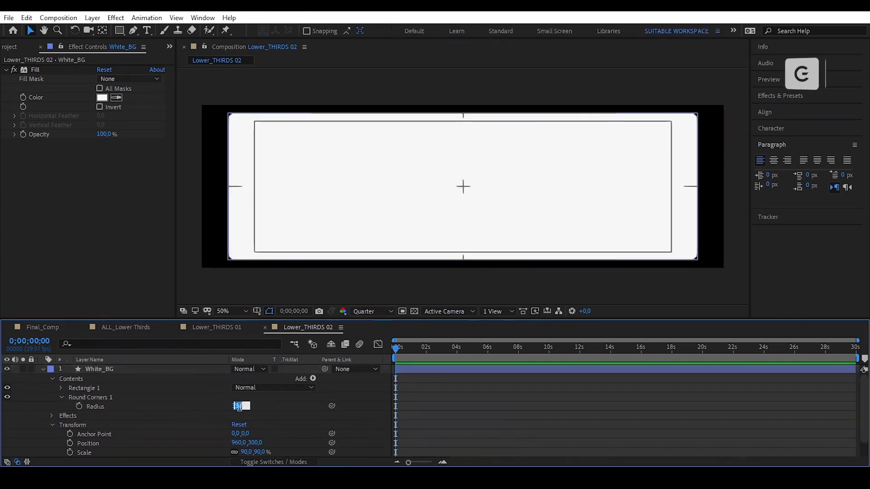
pyautogui.write('40')
pyautogui.press('Return')
# - Convert White_BG's Rectangle Path 1 to a Bezier path
pyautogui.click(480, 407)
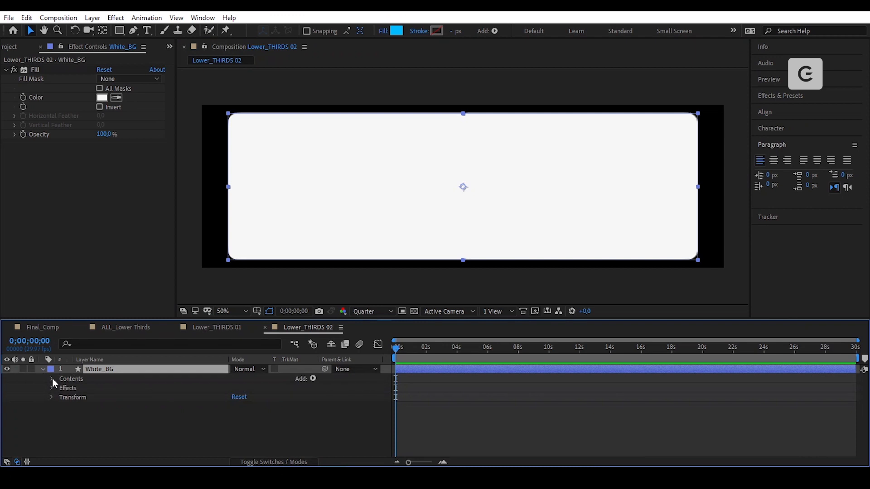
pyautogui.click(53, 379)
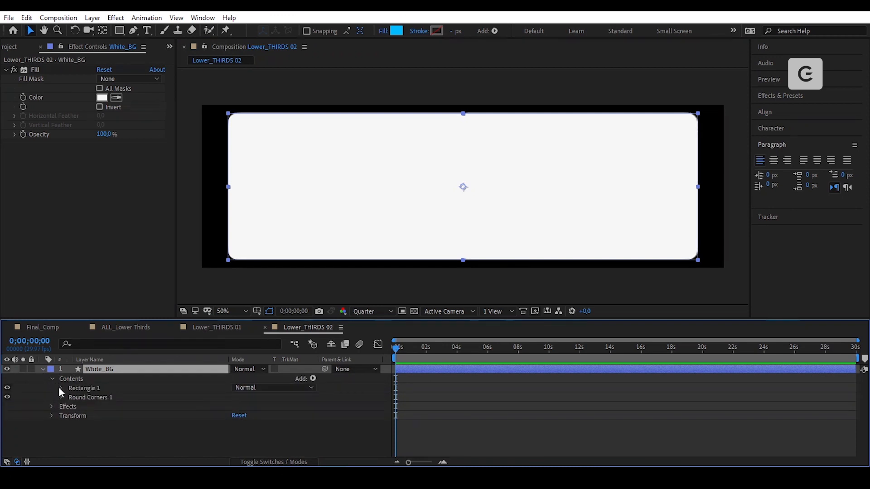
pyautogui.click(60, 389)
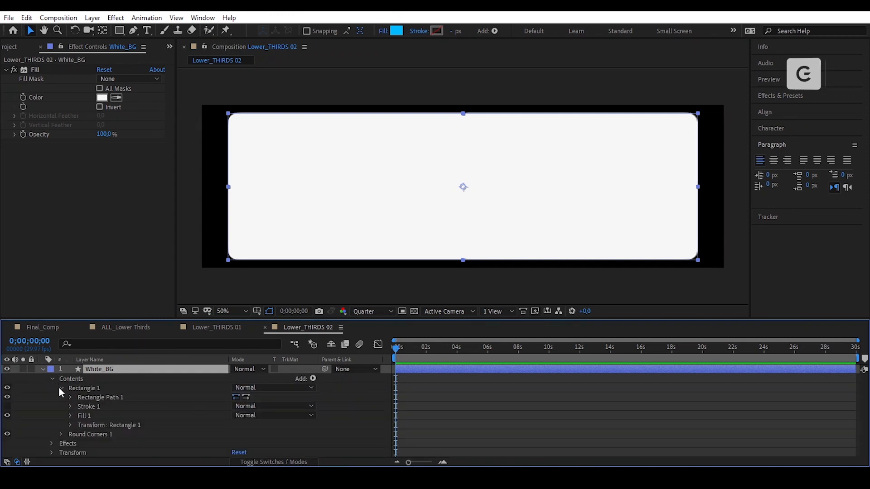
pyautogui.click(122, 398)
pyautogui.rightClick(120, 397)
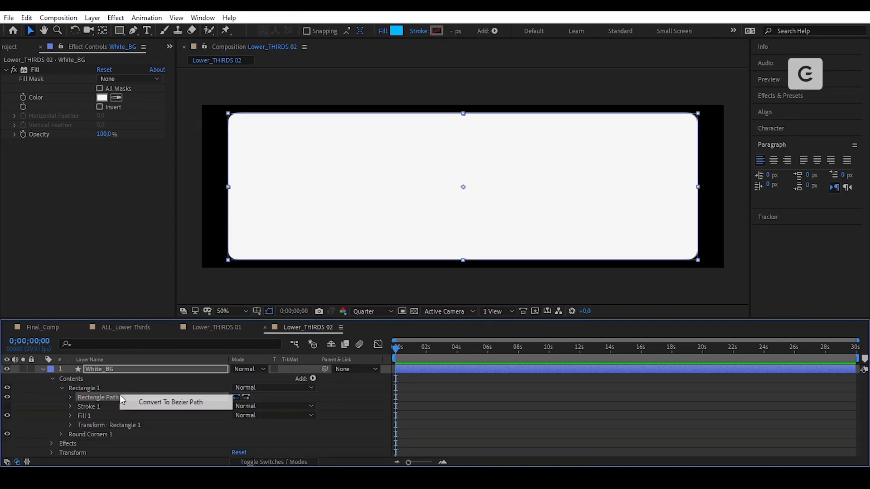
pyautogui.click(151, 399)
pyautogui.press('=')
pyautogui.press('=')
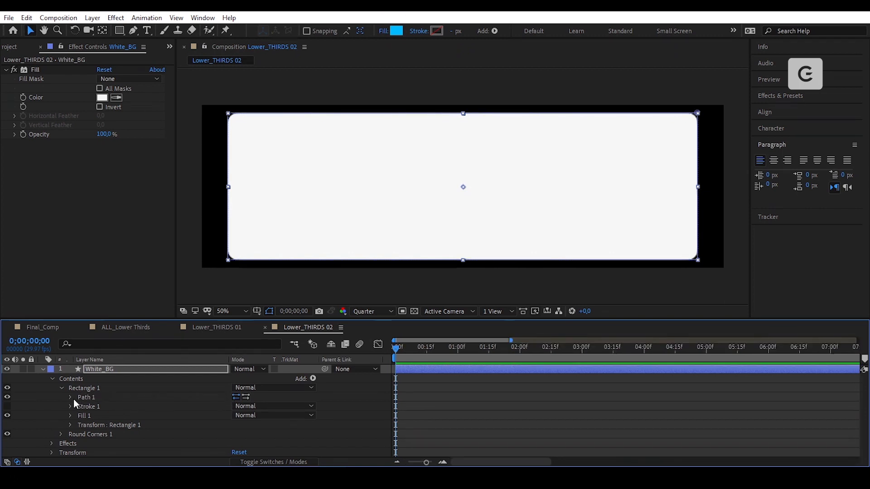
pyautogui.press('u')
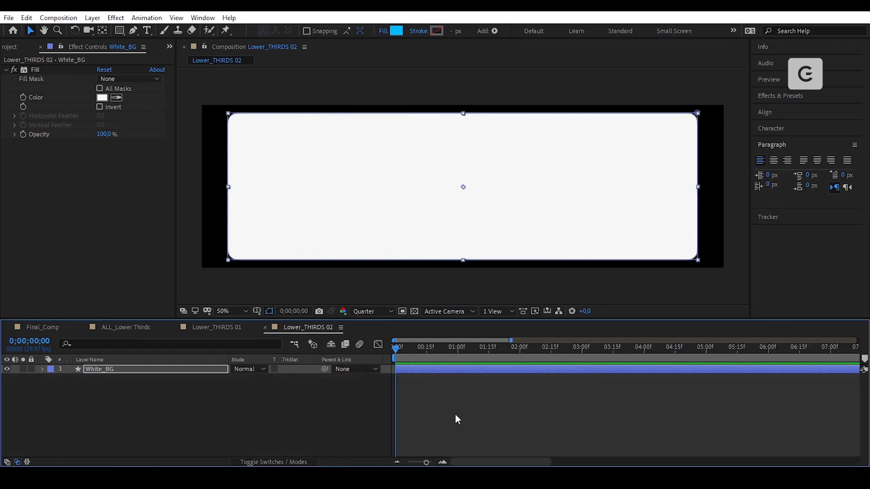
pyautogui.click(458, 409)
pyautogui.click(203, 182)
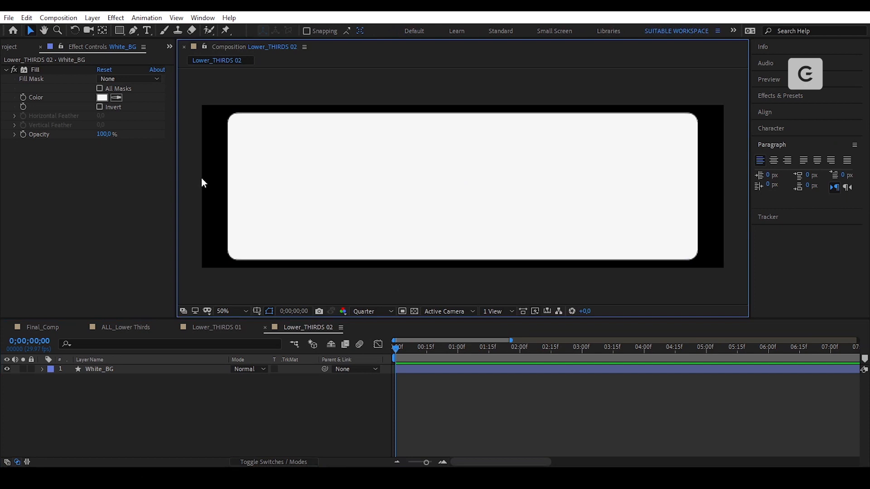
# - Draw a blue circle with the Ellipse Tool over the white background
pyautogui.click(119, 31)
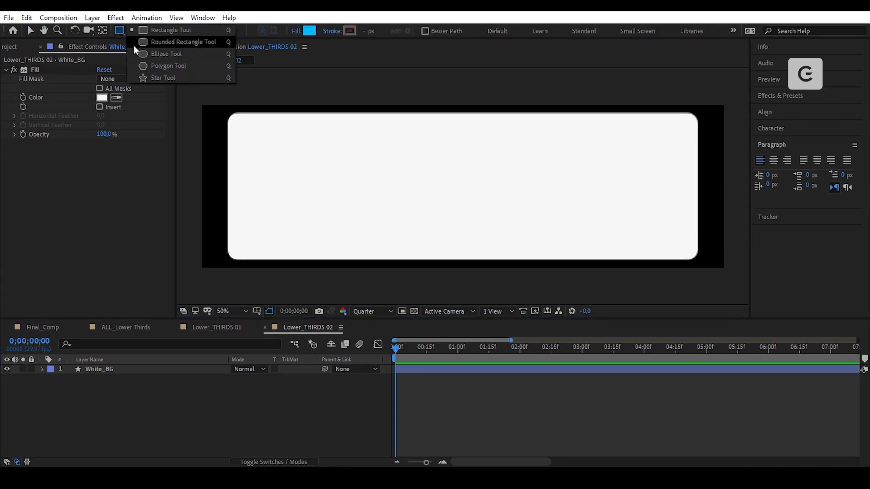
pyautogui.click(185, 54)
pyautogui.moveTo(461, 184); pyautogui.dragTo(530, 244)
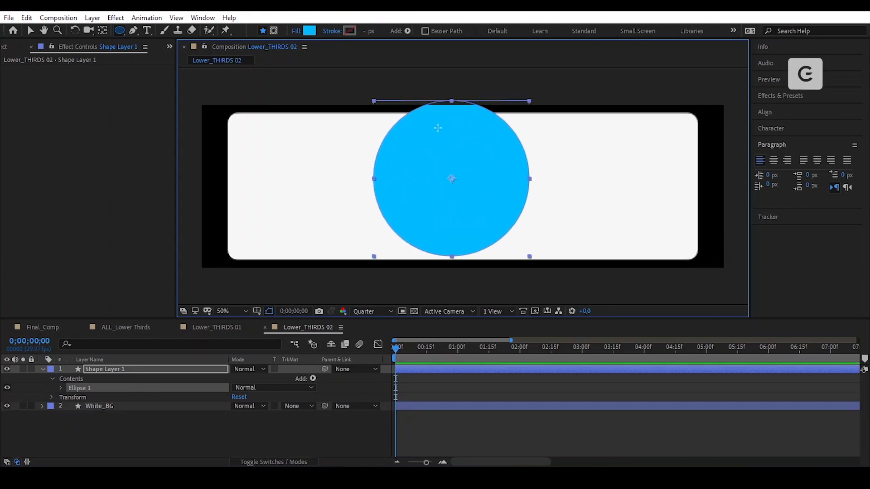
# - Centre the circle horizontally and vertically in the composition with the Align panel
pyautogui.click(103, 30)
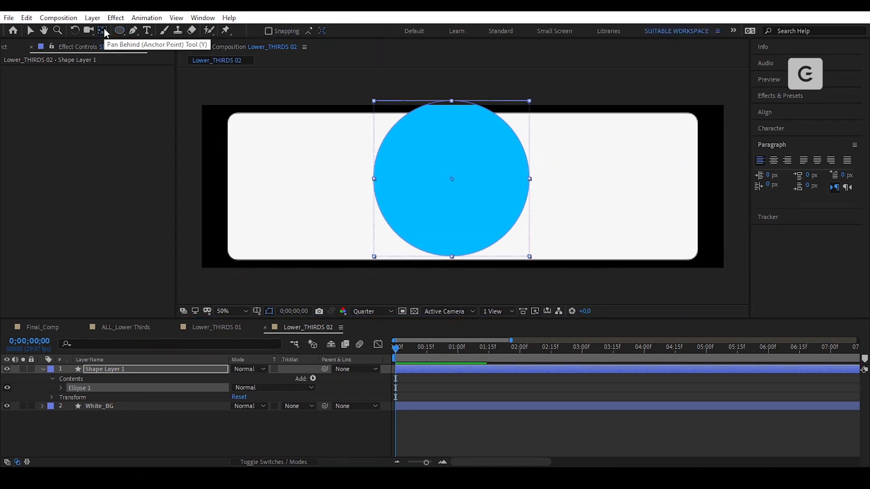
pyautogui.press('v')
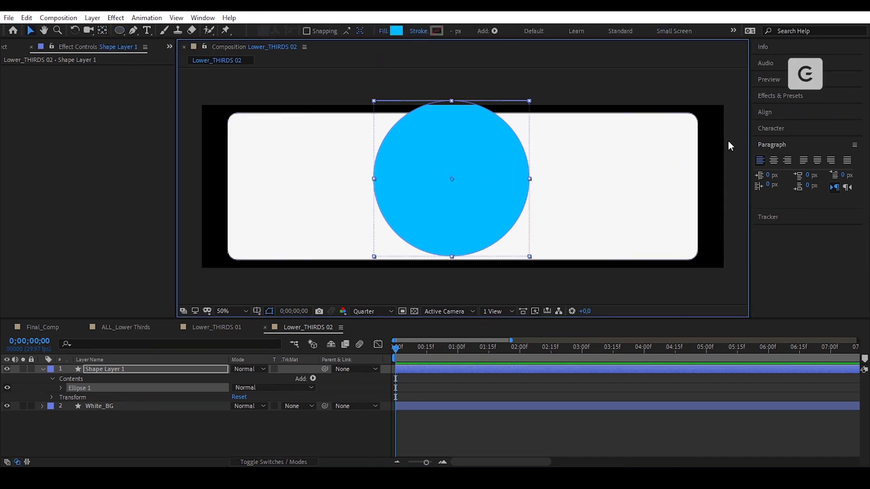
pyautogui.click(774, 112)
pyautogui.click(780, 139)
pyautogui.click(834, 139)
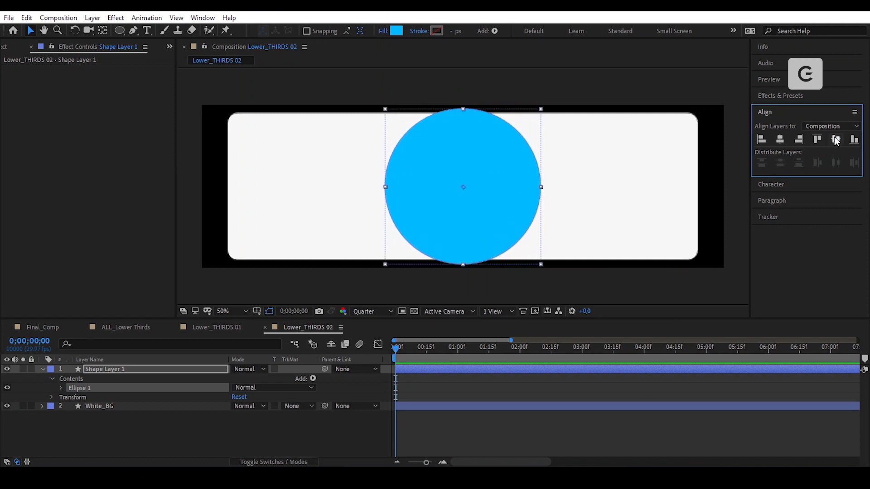
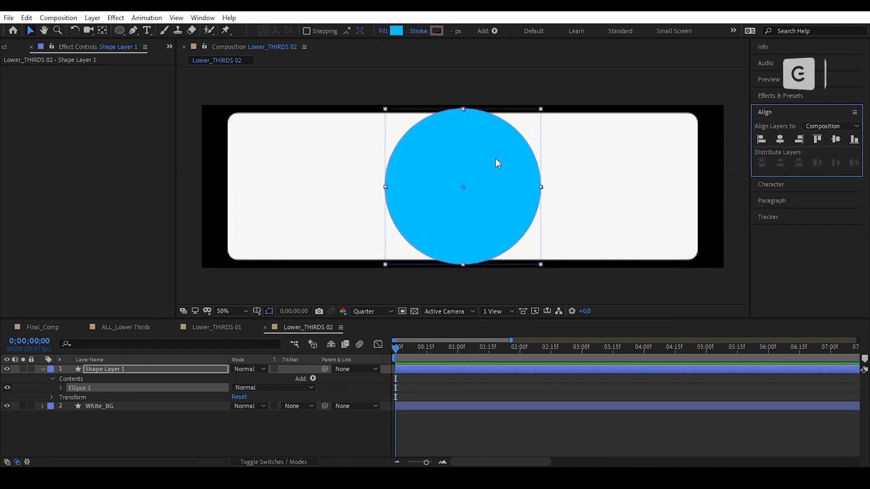
# - Move the blue circle to the white box's left end and centre its anchor point on it
pyautogui.moveTo(502, 187); pyautogui.dragTo(353, 188)
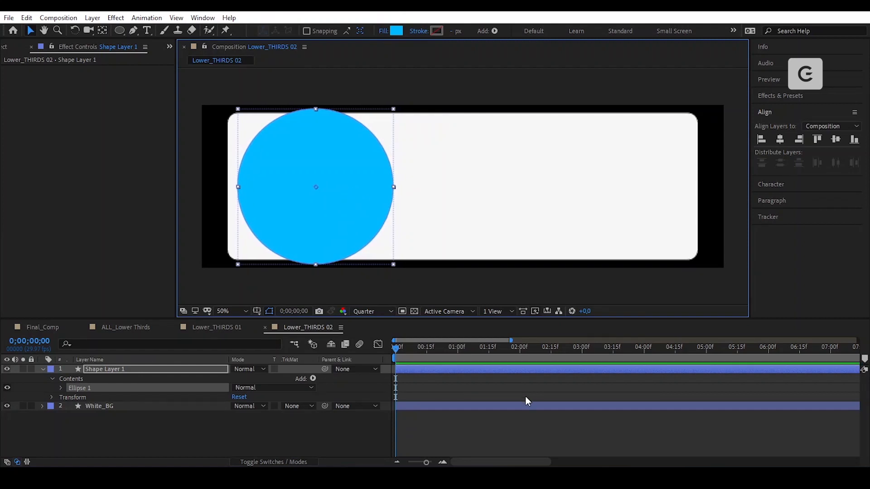
pyautogui.click(505, 393)
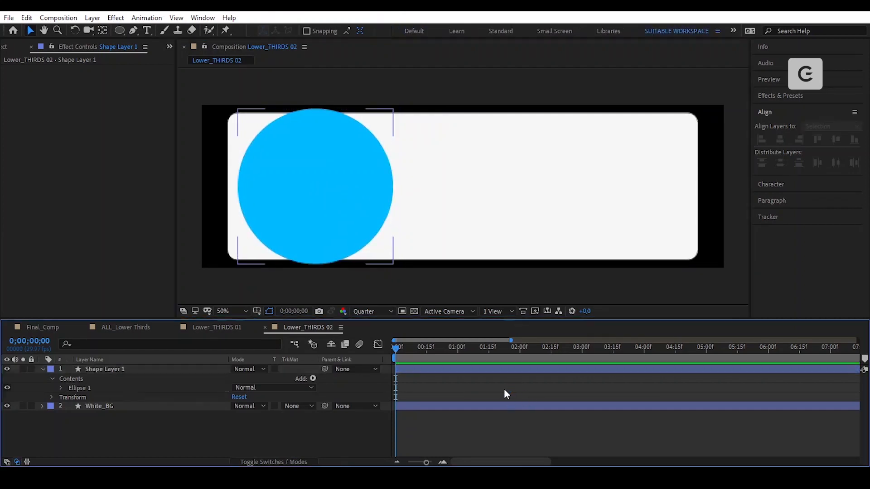
pyautogui.click(330, 171)
pyautogui.click(102, 31)
pyautogui.hotkey('ctrl', 'alt', 'Home')
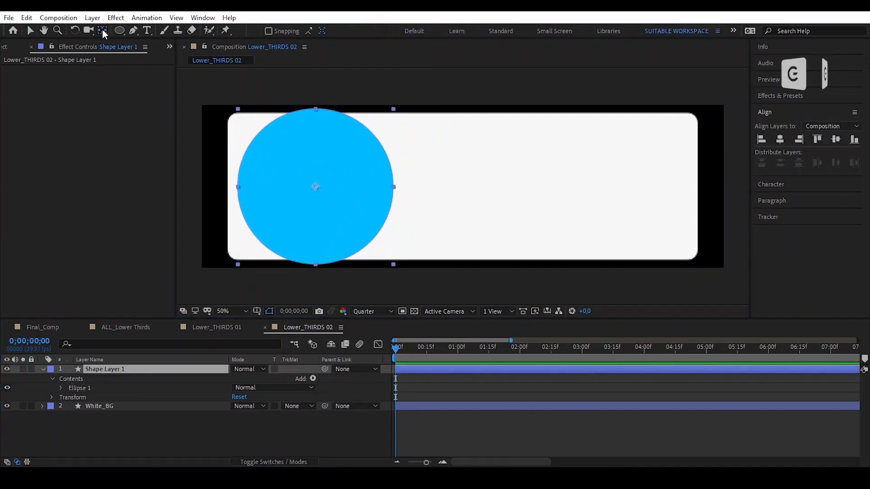
# - Apply a 4-Color Gradient effect to the circle with Color 1 set to blue
pyautogui.hotkey('ctrl', 'space')
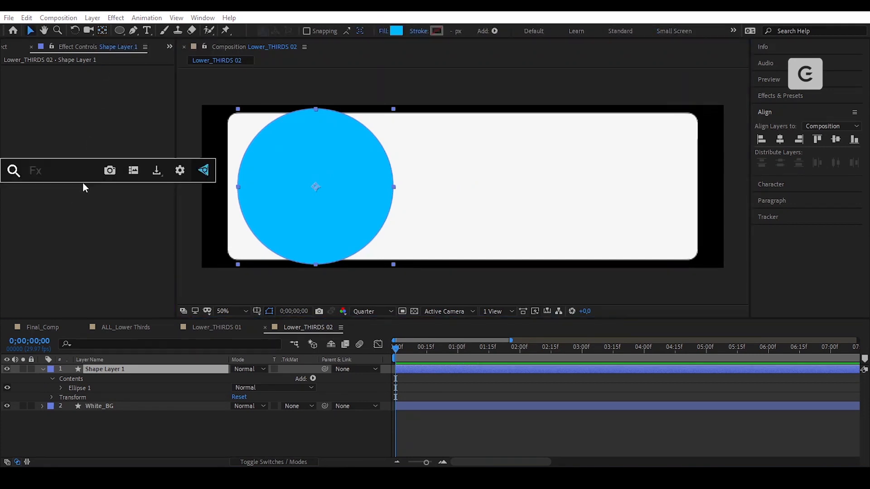
pyautogui.write('gradi')
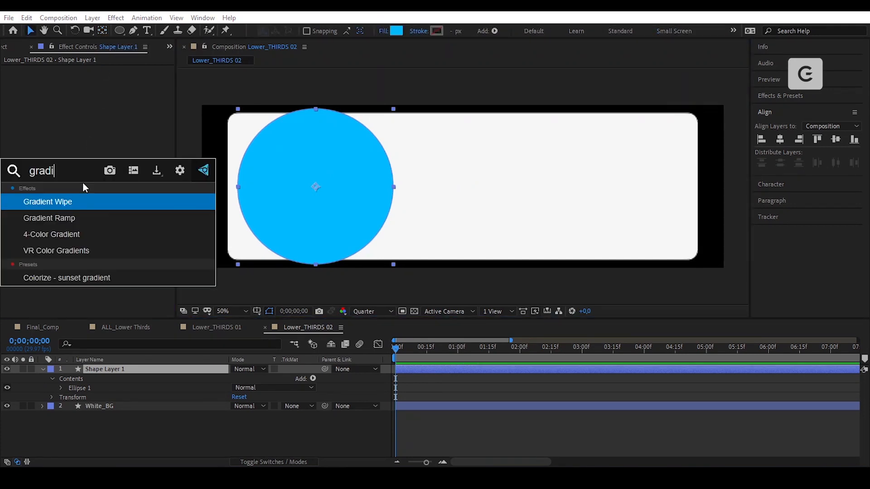
pyautogui.click(76, 235)
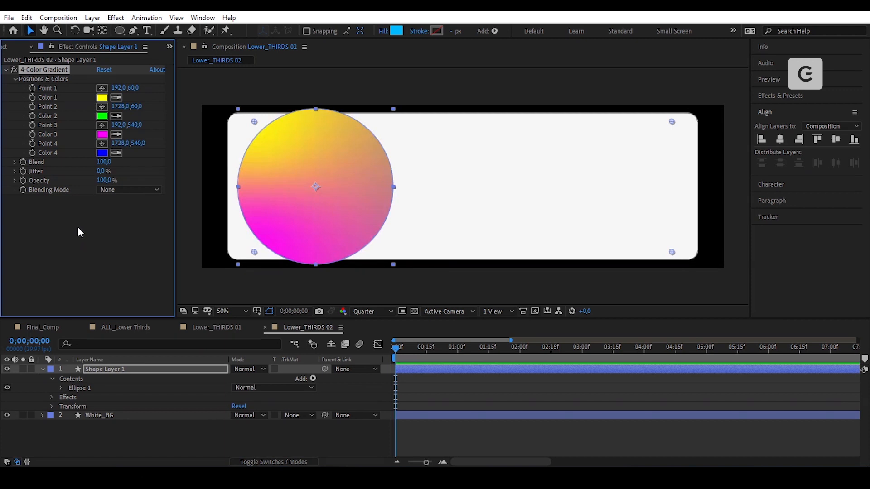
pyautogui.click(105, 98)
pyautogui.moveTo(580, 349); pyautogui.dragTo(580, 358)
pyautogui.click(664, 297)
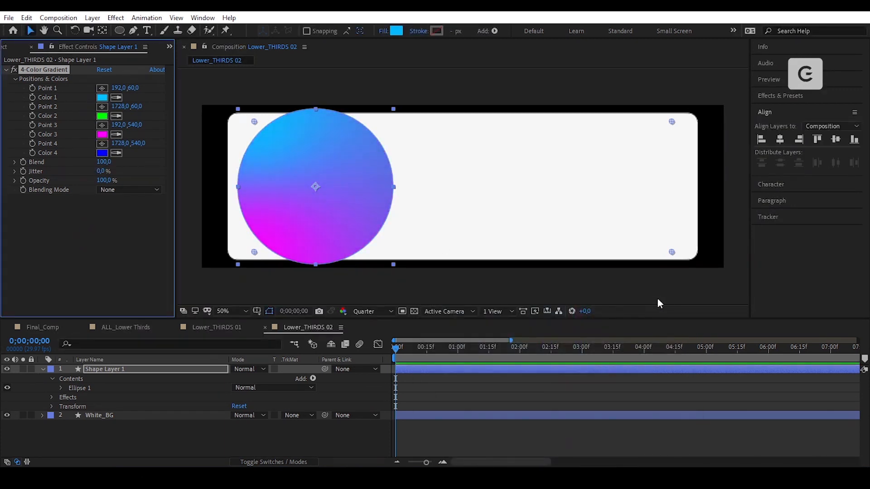
# - Reposition the four gradient points and make Color 4 the same magenta as Color 3
pyautogui.moveTo(134, 89); pyautogui.dragTo(139, 90)
pyautogui.moveTo(673, 121); pyautogui.dragTo(644, 124)
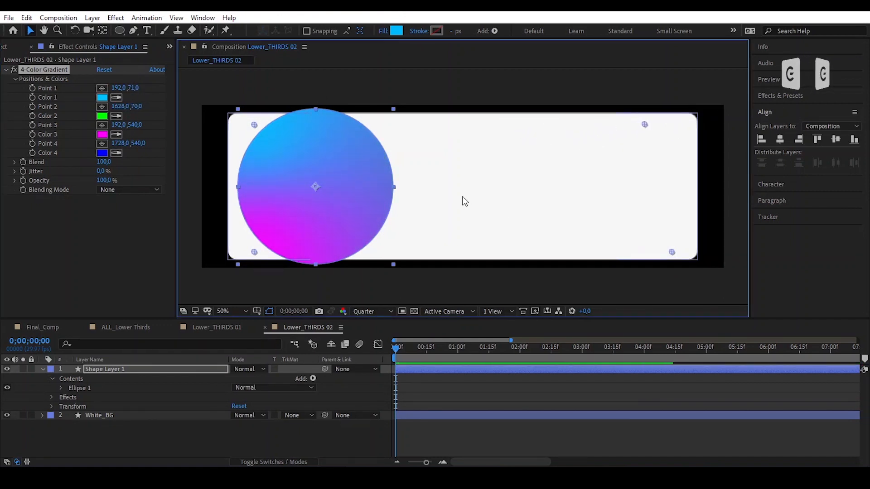
pyautogui.press(',')
pyautogui.press(',')
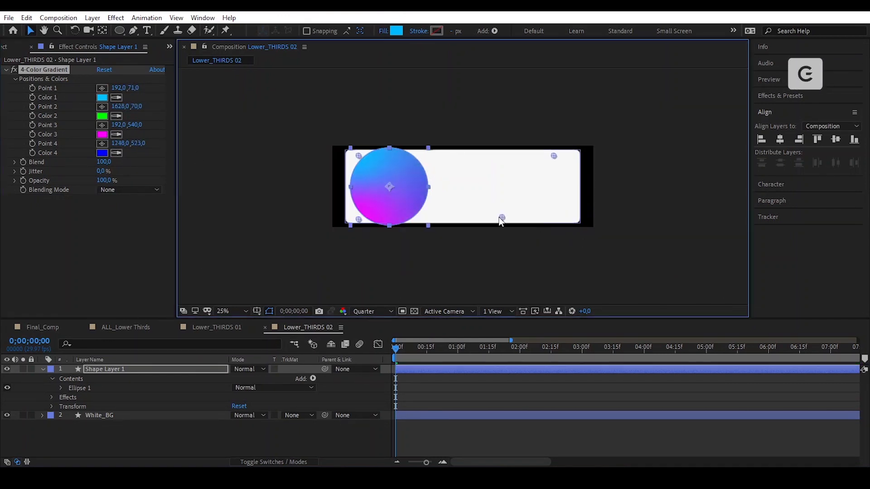
pyautogui.moveTo(567, 219); pyautogui.dragTo(553, 197)
pyautogui.moveTo(135, 126); pyautogui.dragTo(143, 126)
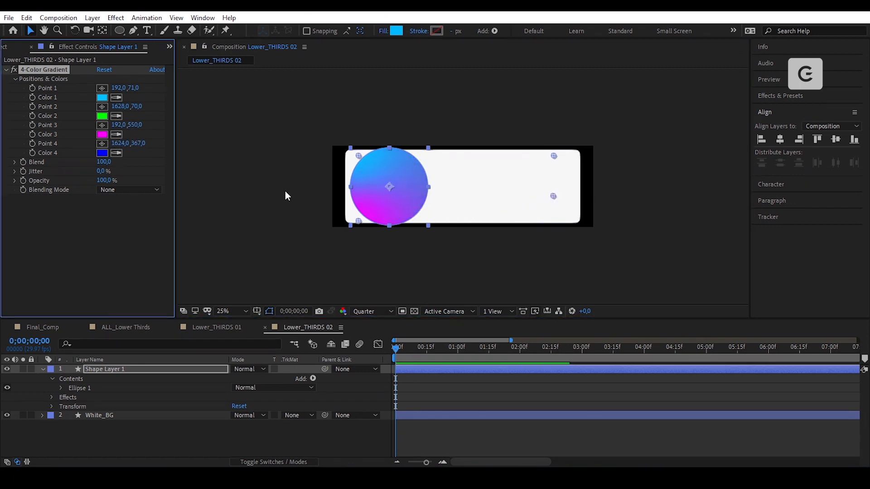
pyautogui.moveTo(359, 221)
pyautogui.mouseDown()
pyautogui.moveTo(363, 233)
pyautogui.moveTo(361, 222)
pyautogui.mouseUp()
pyautogui.click(116, 153)
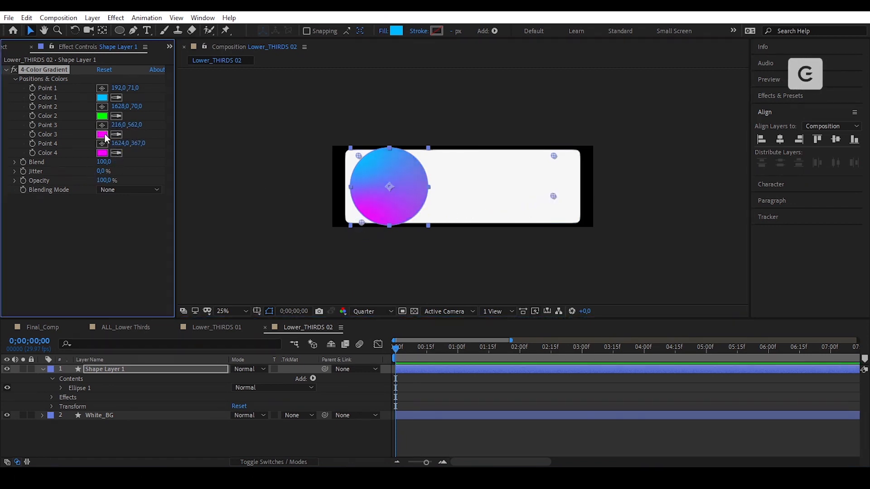
pyautogui.moveTo(553, 197); pyautogui.dragTo(529, 203)
pyautogui.moveTo(465, 208)
pyautogui.mouseDown()
pyautogui.moveTo(467, 223)
pyautogui.moveTo(474, 219)
pyautogui.mouseUp()
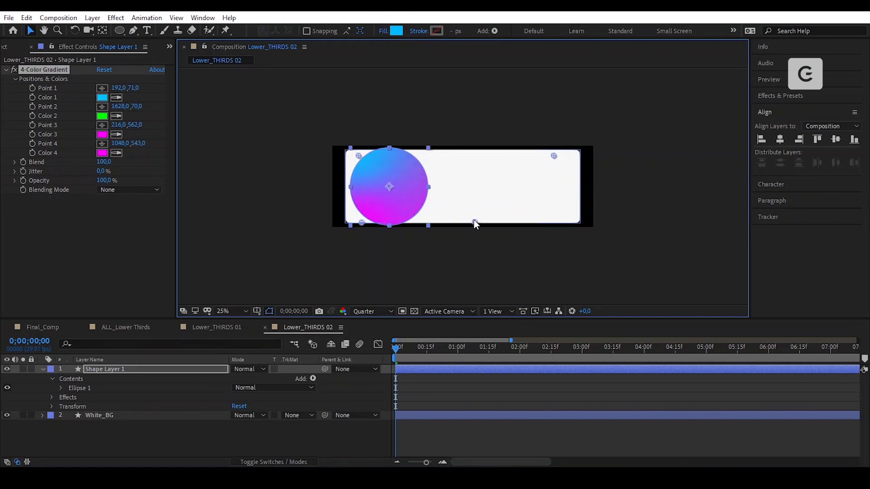
# - Set the viewer magnification to Fit and preview the blue-to-magenta gradient circle
pyautogui.click(224, 309)
pyautogui.click(249, 132)
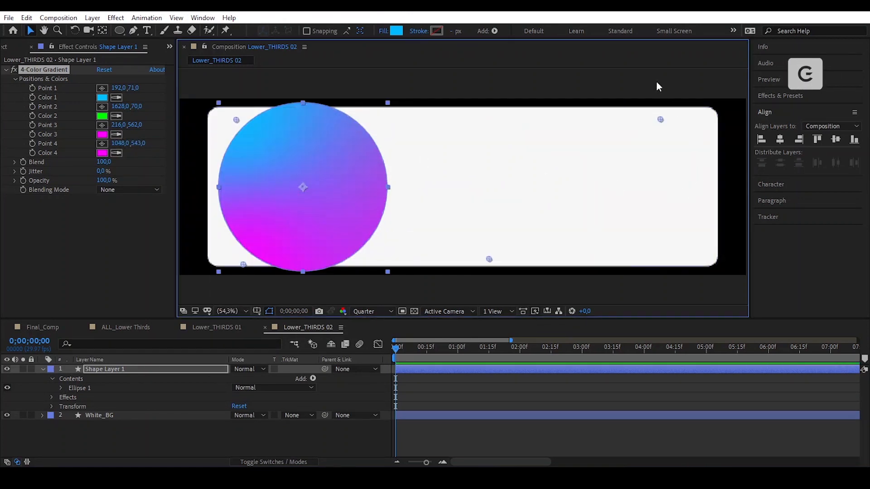
pyautogui.click(599, 74)
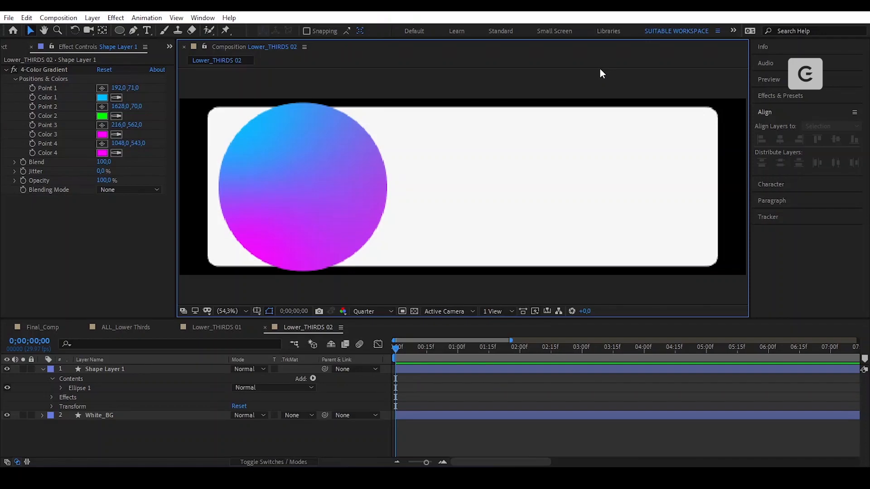
pyautogui.click(308, 196)
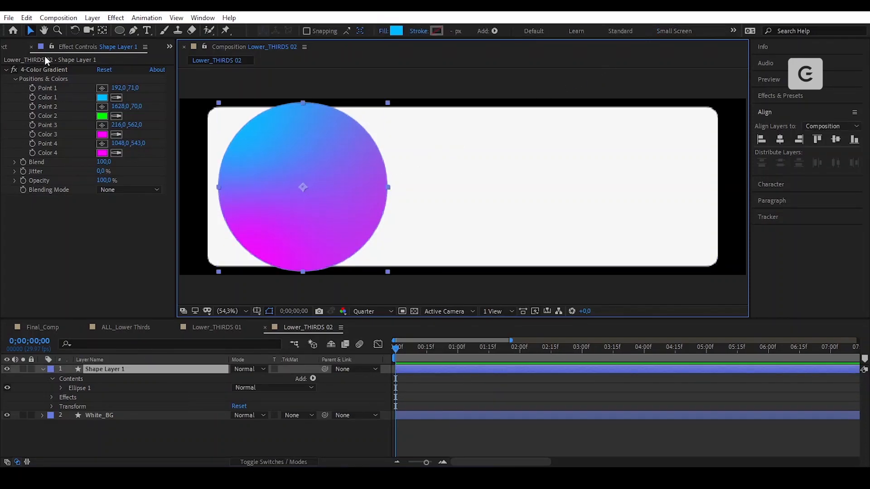
# - Duplicate the circle, replacing the copy's 4-Color Gradient with a white Fill effect
pyautogui.click(27, 18)
pyautogui.click(113, 159)
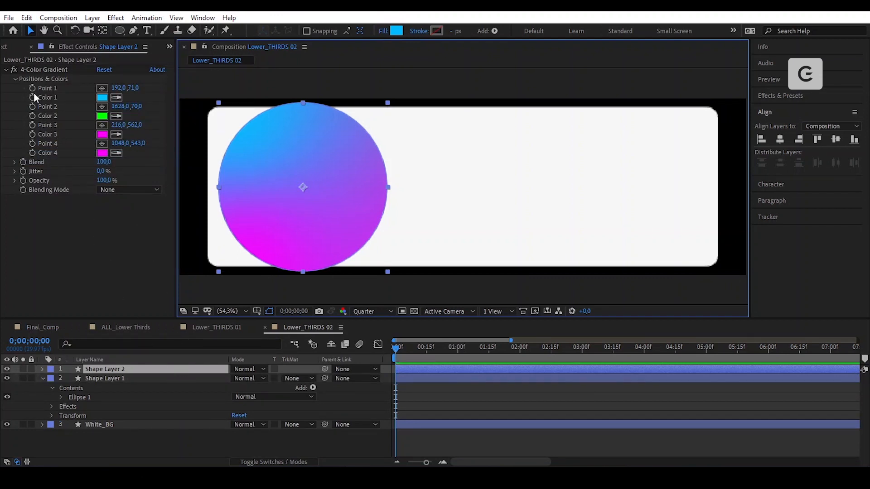
pyautogui.click(39, 69)
pyautogui.press('Delete')
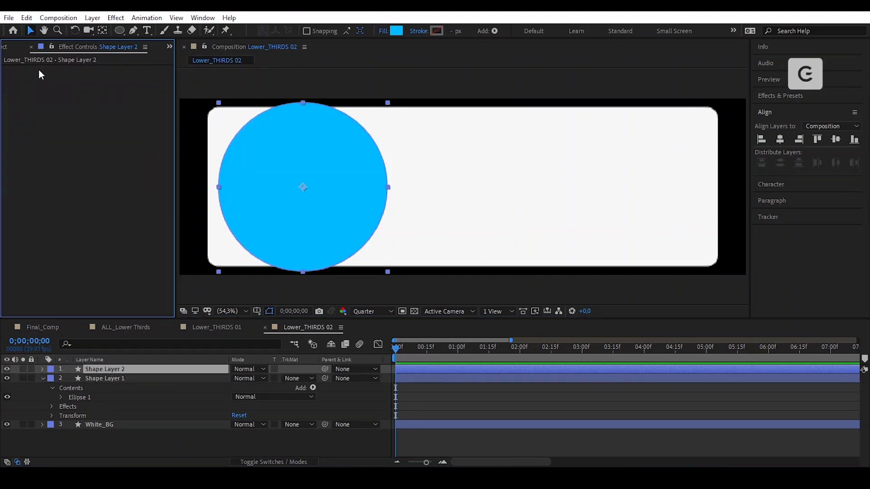
pyautogui.hotkey('ctrl', 'space')
pyautogui.write('fill')
pyautogui.press('Return')
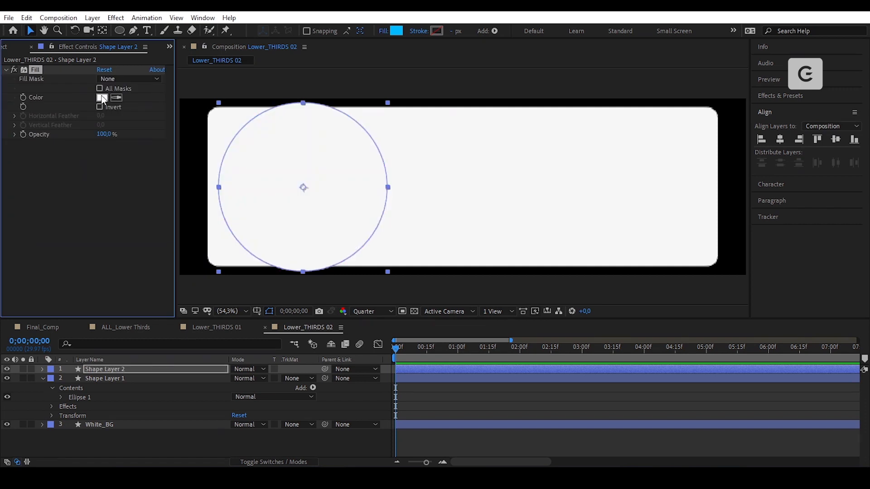
pyautogui.click(102, 98)
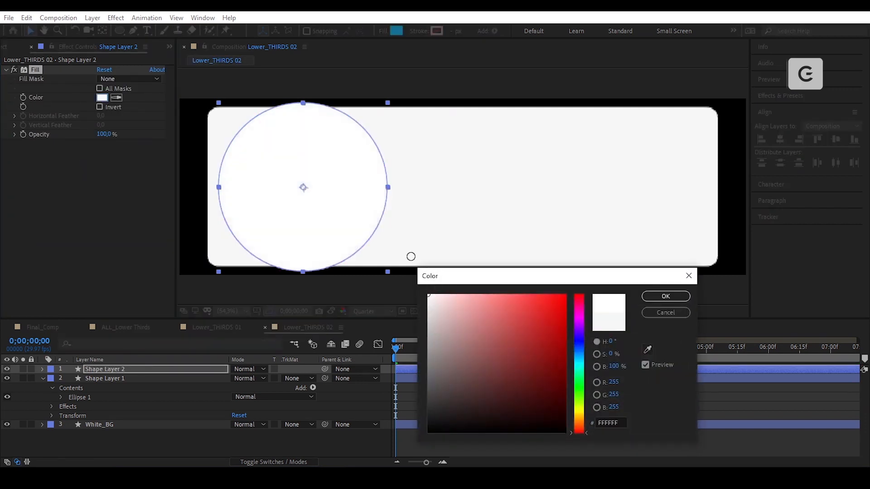
pyautogui.click(666, 297)
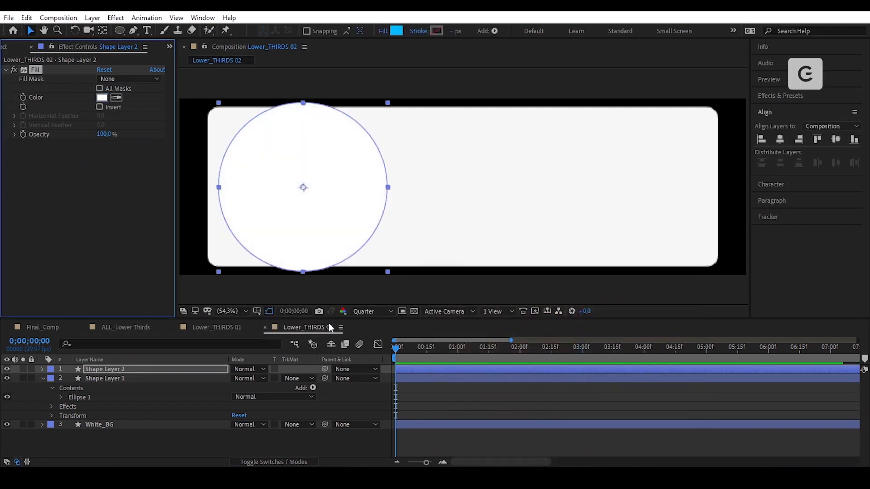
# - Scale the white circle copy to 90% to leave a gradient ring visible
pyautogui.click(149, 373)
pyautogui.press('s')
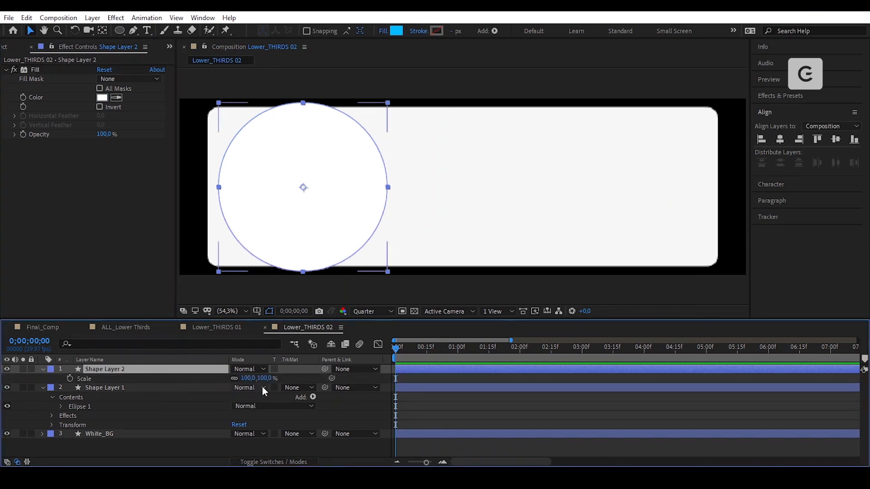
pyautogui.moveTo(256, 379); pyautogui.dragTo(247, 378)
pyautogui.click(247, 379)
pyautogui.write('90')
pyautogui.press('Return')
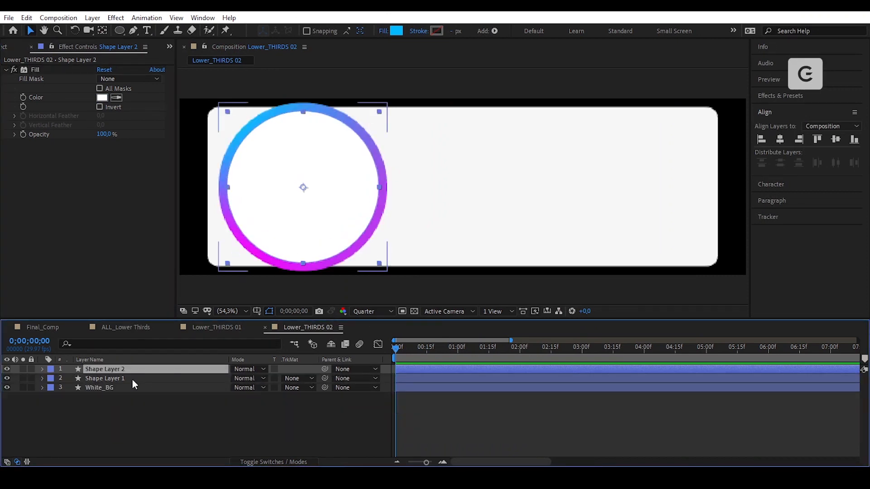
pyautogui.keyDown('shift'); pyautogui.click(132, 380); pyautogui.keyUp('shift')
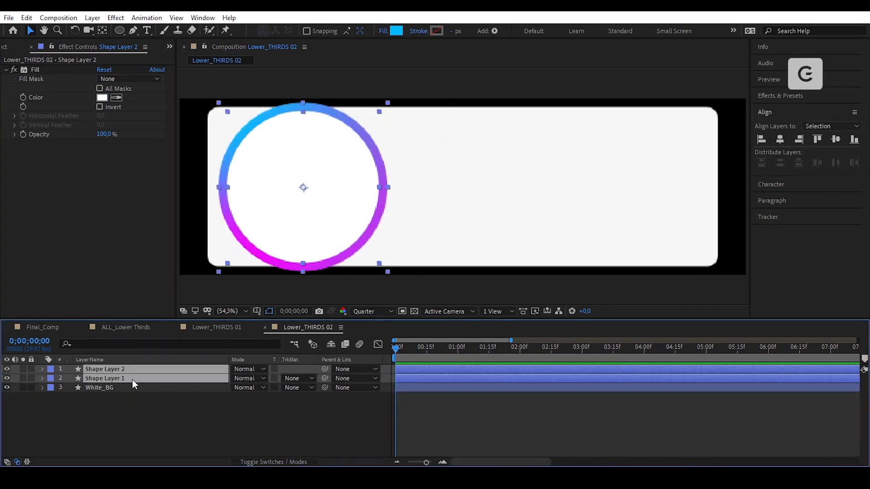
# - Pre-compose both circle layers into a composition named Round_SHAPE
pyautogui.click(92, 18)
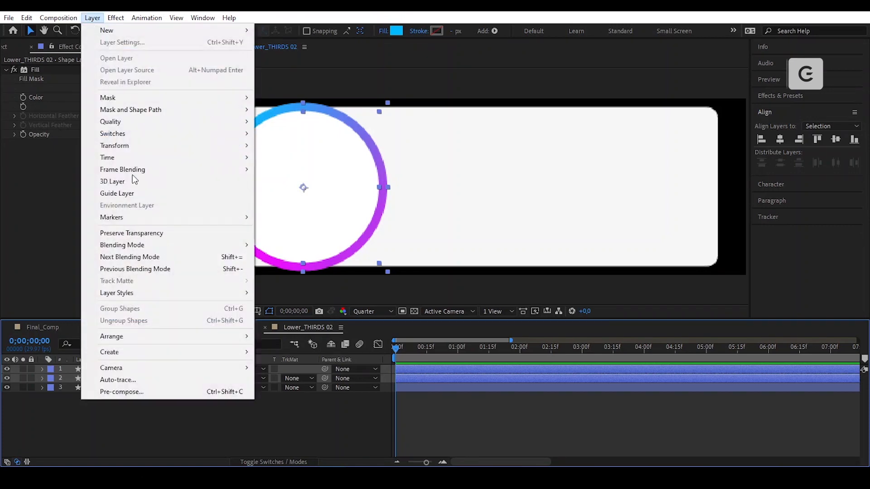
pyautogui.click(185, 390)
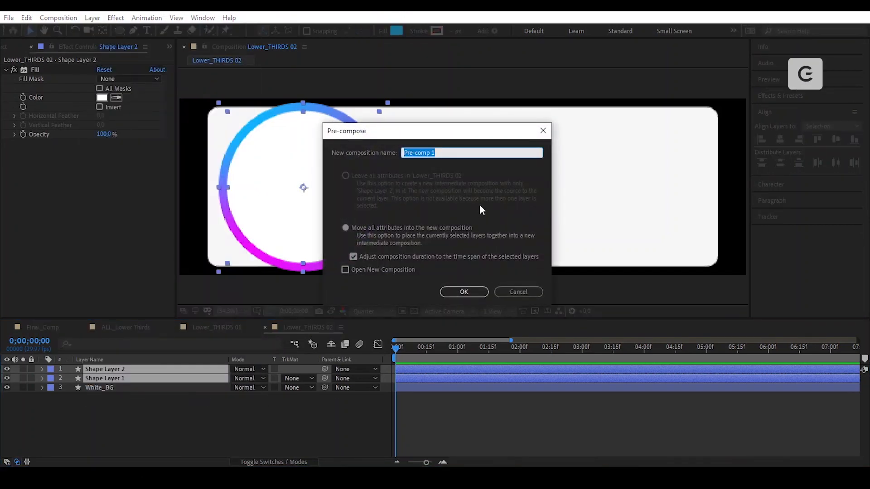
pyautogui.write('Round_SHAPE')
pyautogui.press('Return')
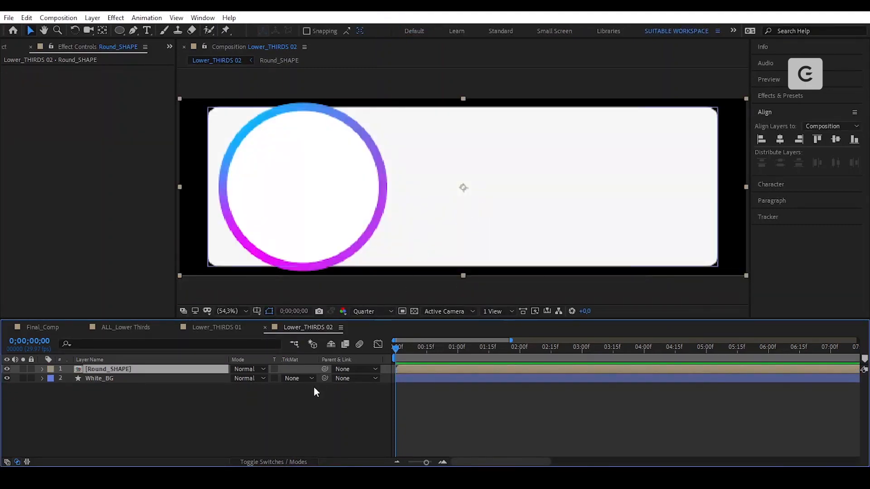
# - Enable Collapse Transformations on Round_SHAPE and move its anchor point to the ring's centre
pyautogui.click(302, 461)
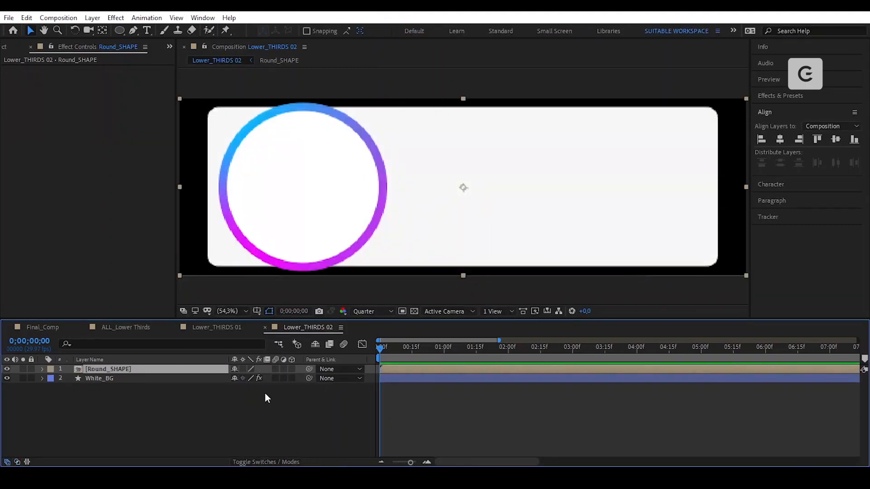
pyautogui.click(243, 369)
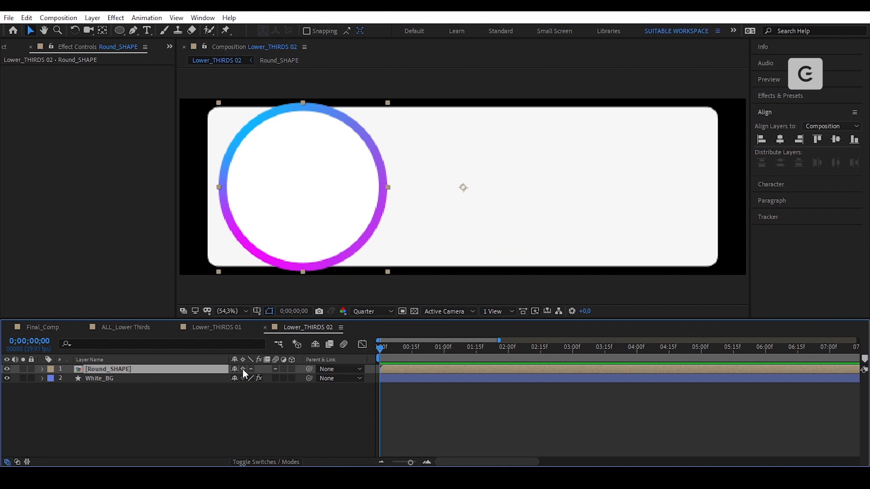
pyautogui.press('y')
pyautogui.moveTo(455, 194); pyautogui.dragTo(305, 188)
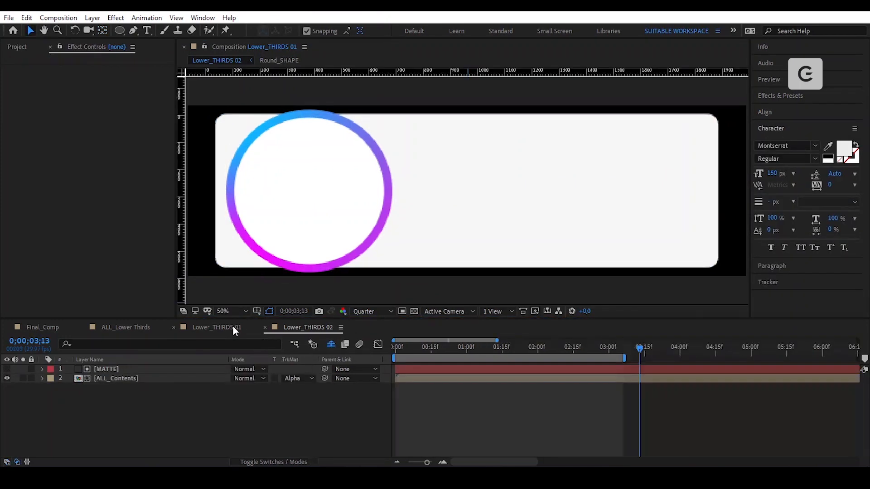
# - Open the Your name precomp through Lower_THIRDS 01 and ALL_Contents
pyautogui.click(233, 327)
pyautogui.doubleClick(473, 379)
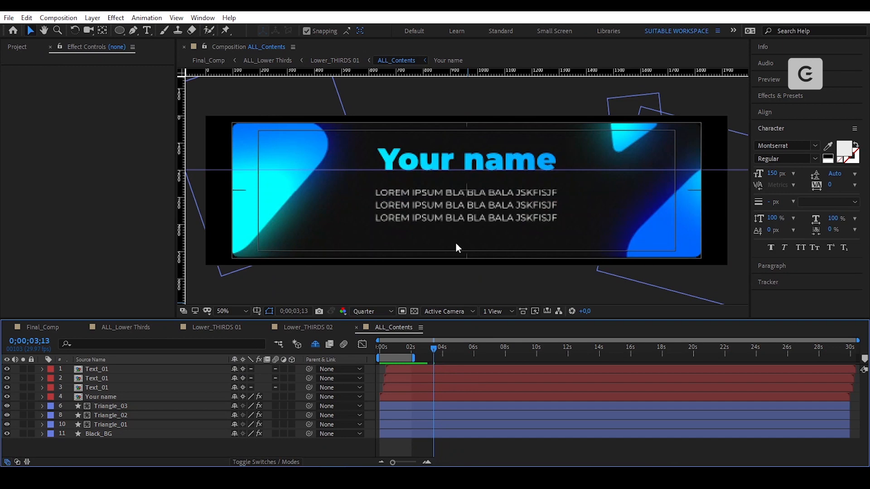
pyautogui.click(480, 165)
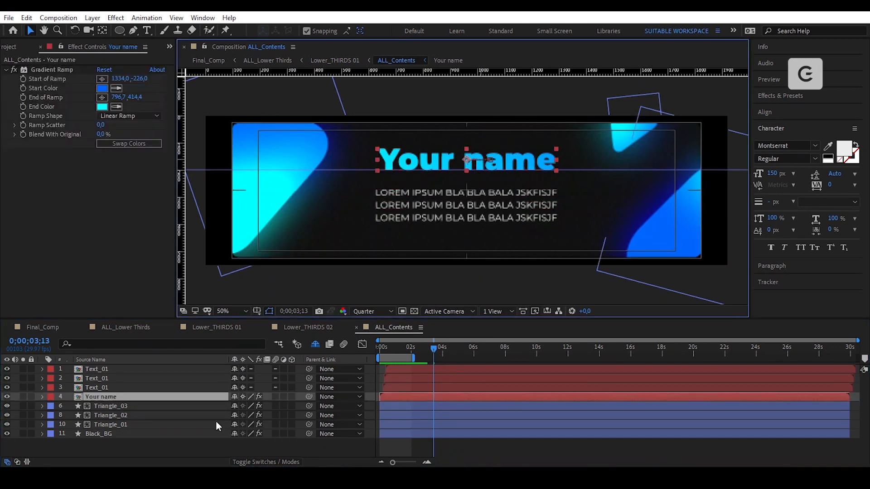
pyautogui.doubleClick(186, 397)
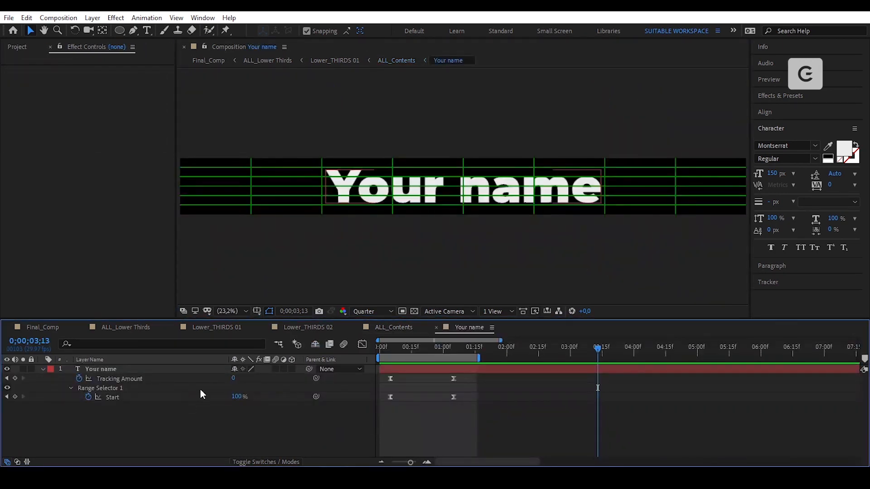
# - Copy the Your name text layer and go back to Lower_THIRDS 02
pyautogui.click(187, 371)
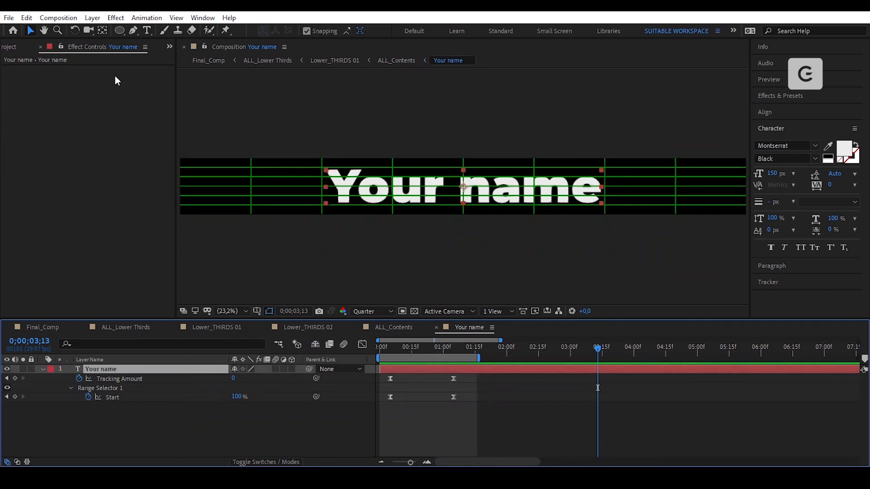
pyautogui.click(29, 18)
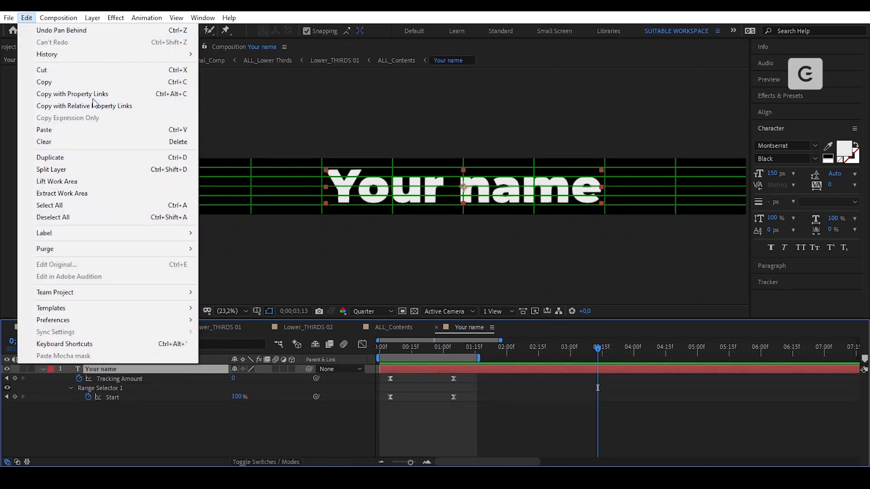
pyautogui.click(96, 82)
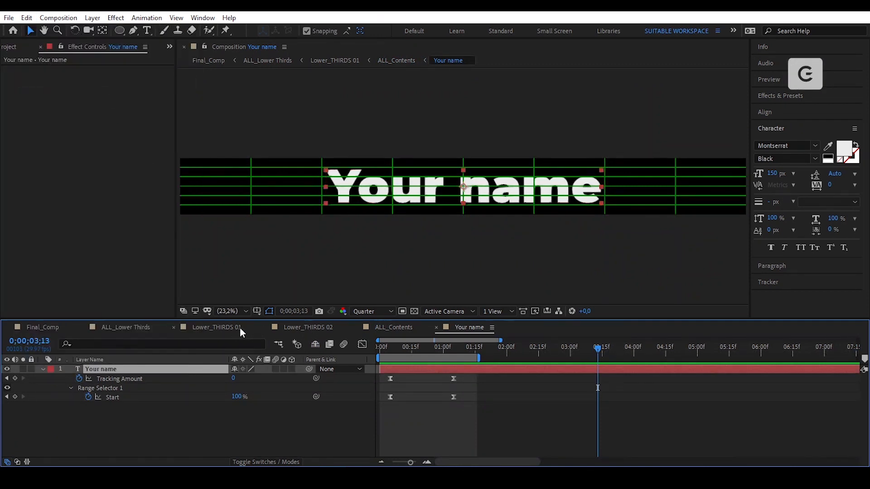
pyautogui.click(301, 327)
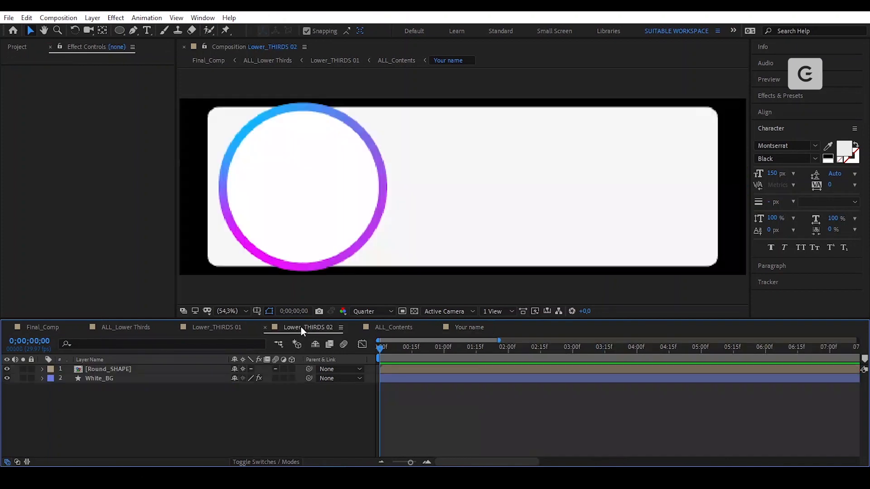
# - Paste the Your name text above Round_SHAPE and pre-compose it as 'Your name'
pyautogui.click(171, 370)
pyautogui.click(27, 17)
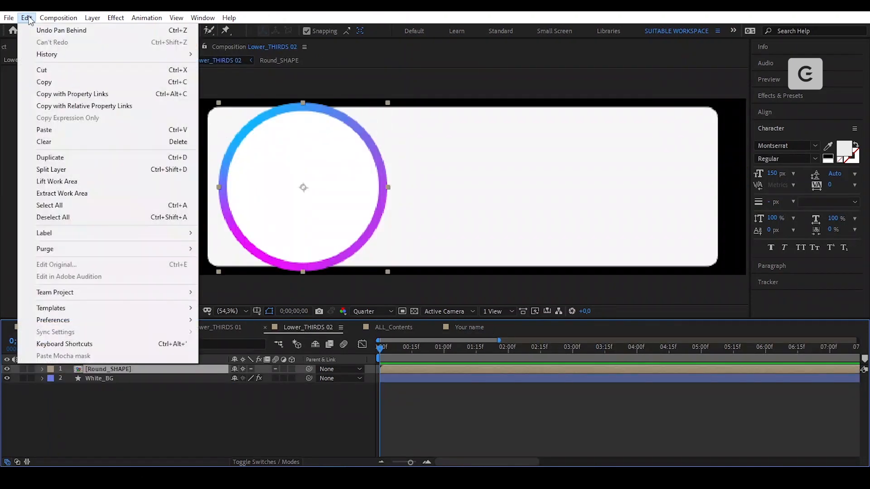
pyautogui.click(81, 130)
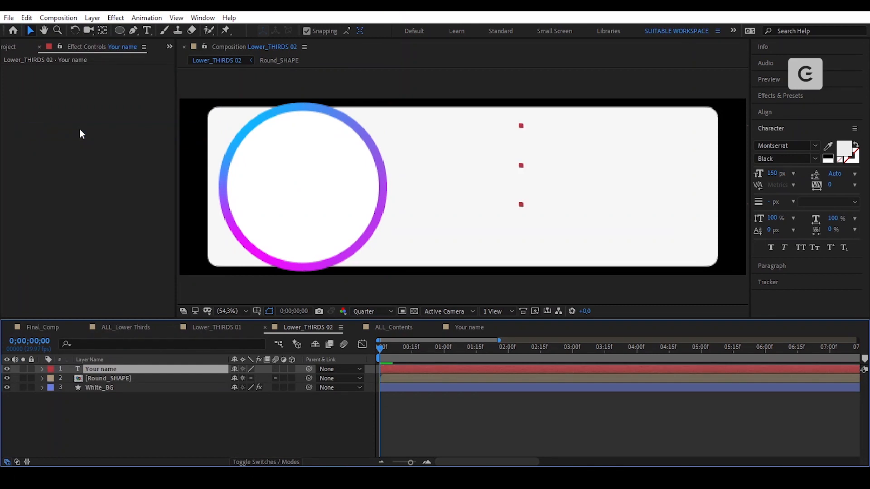
pyautogui.click(92, 17)
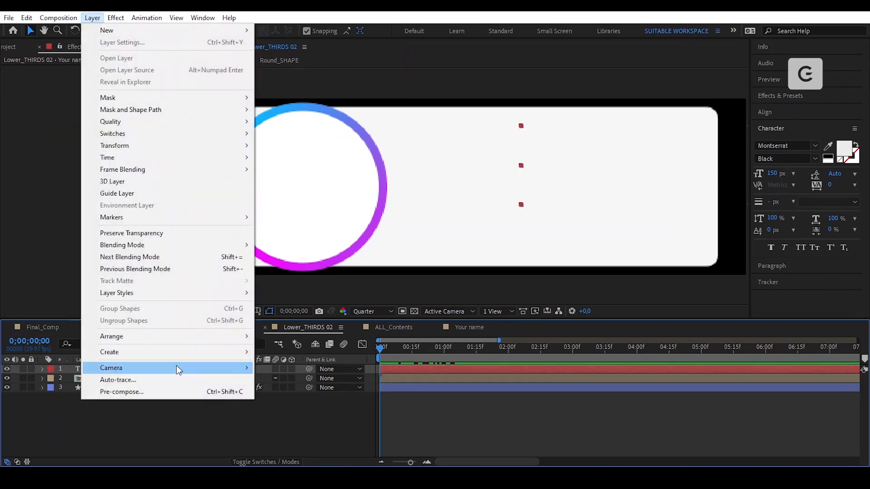
pyautogui.click(170, 391)
pyautogui.press('End')
pyautogui.hotkey('shift', 'ctrl', 'Left')
pyautogui.hotkey('shift', 'ctrl', 'Left')
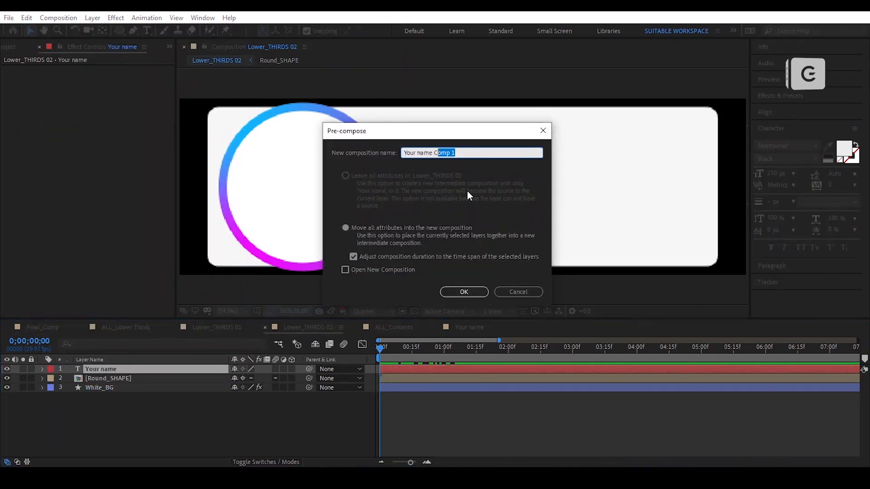
pyautogui.press('BackSpace')
pyautogui.press('Return')
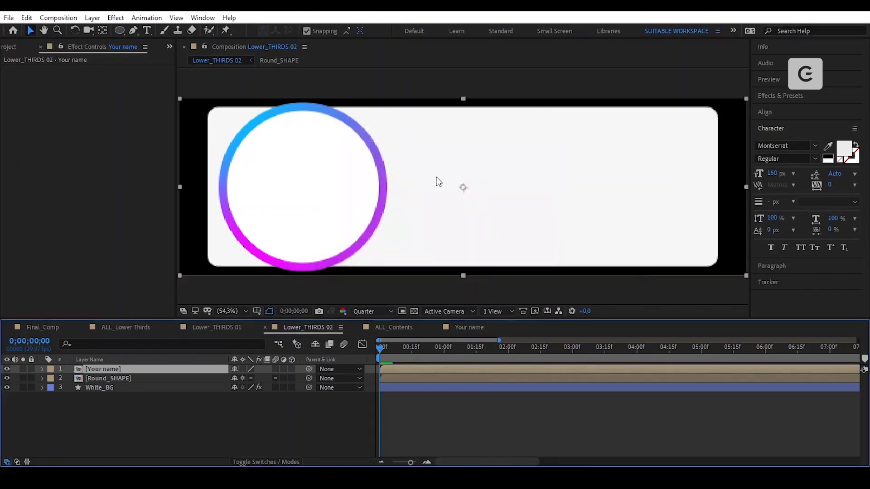
# - Turn on Collapse Transformations for the Your name precomp and give it a red label
pyautogui.click(241, 368)
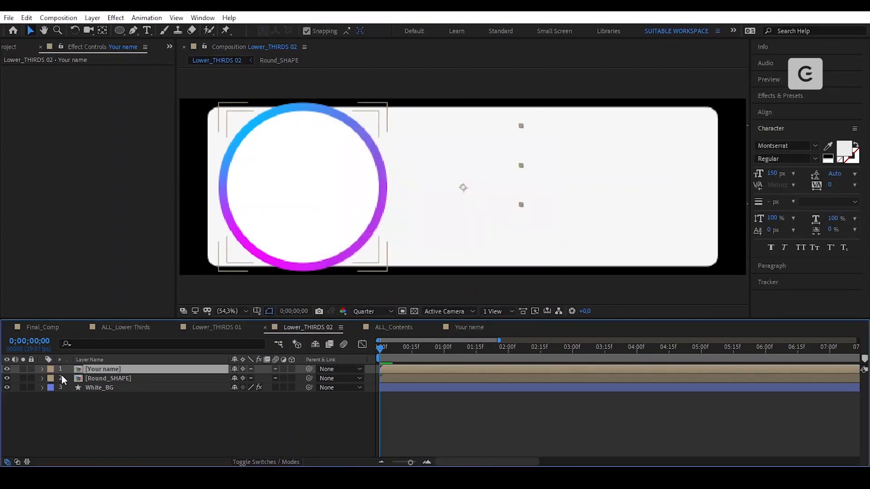
pyautogui.click(49, 369)
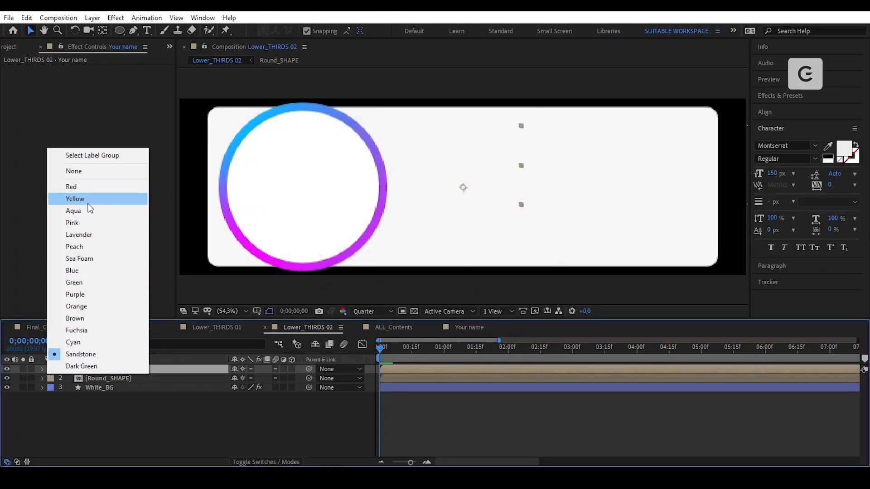
pyautogui.click(97, 186)
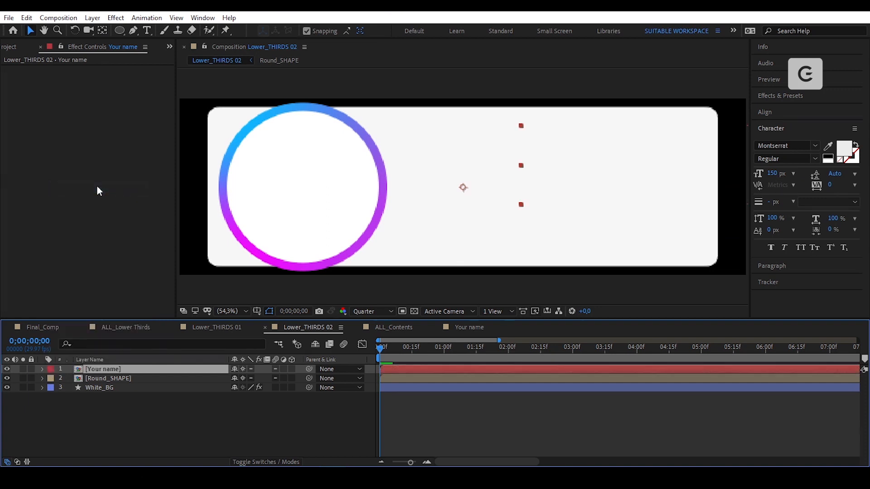
# - Resize the Your name composition to 4500 × 450 pixels
pyautogui.doubleClick(127, 368)
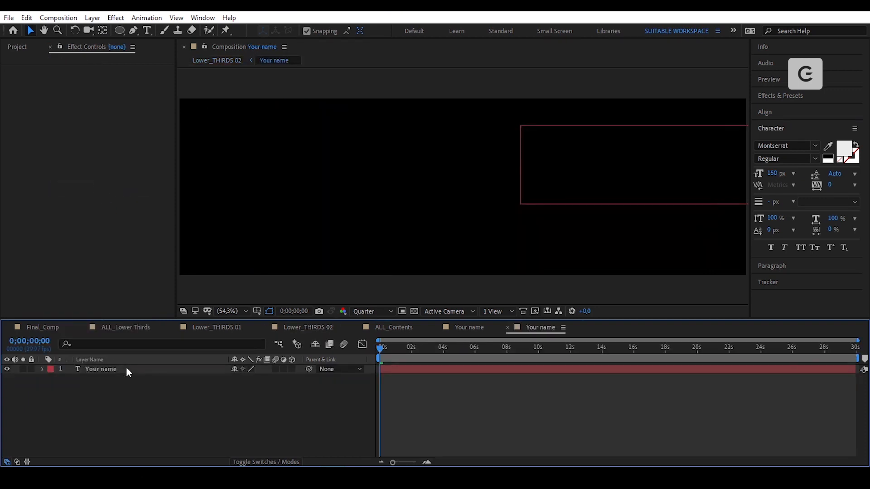
pyautogui.click(125, 368)
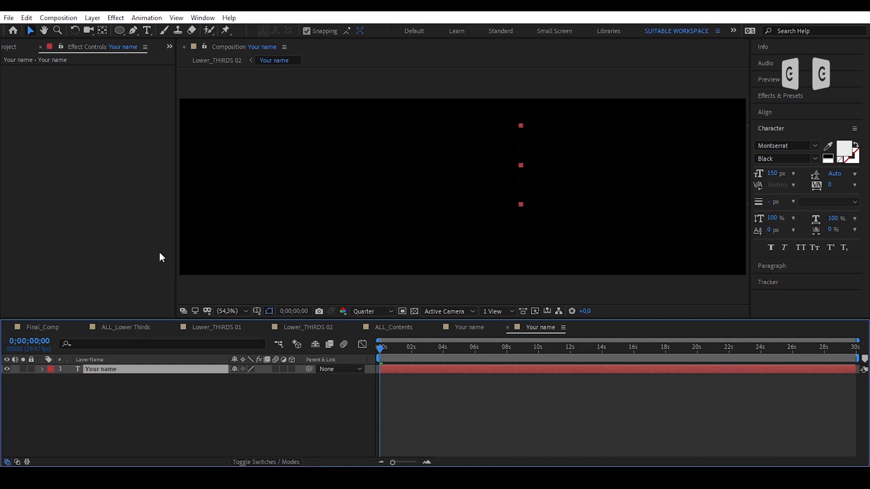
pyautogui.click(75, 20)
pyautogui.click(123, 47)
pyautogui.click(383, 174)
pyautogui.write('4500')
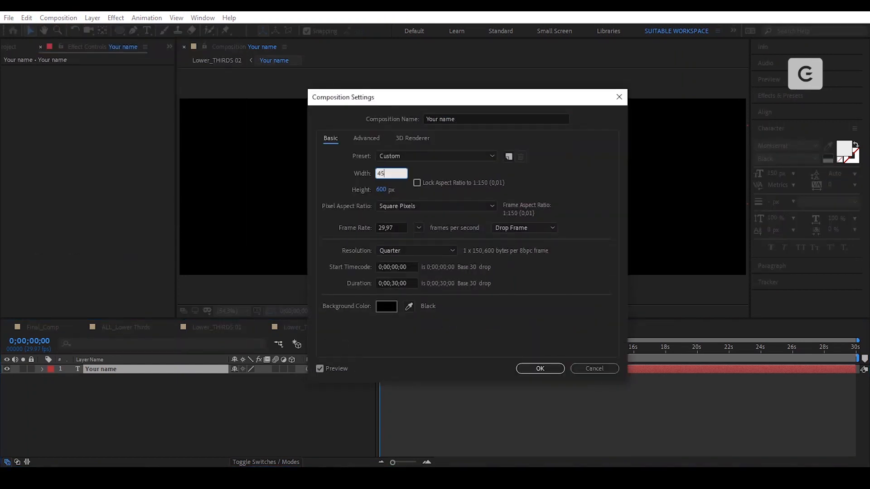
pyautogui.press('Tab')
pyautogui.write('450')
pyautogui.click(575, 171)
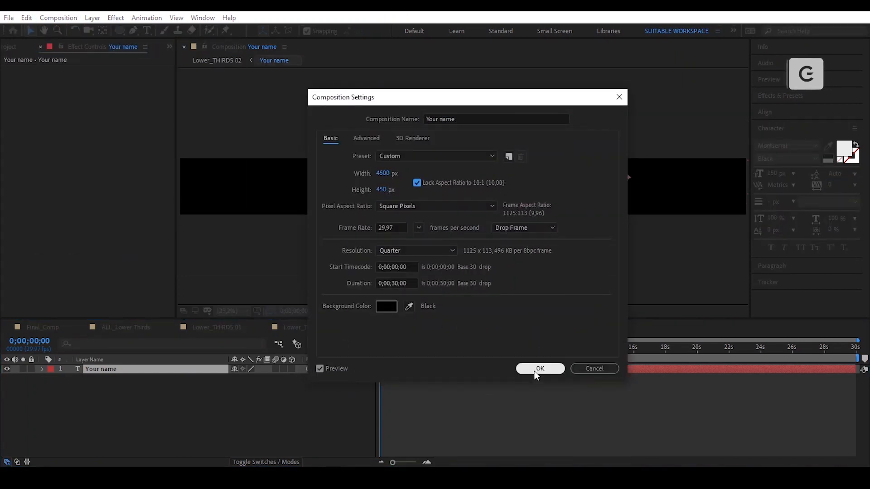
pyautogui.click(534, 370)
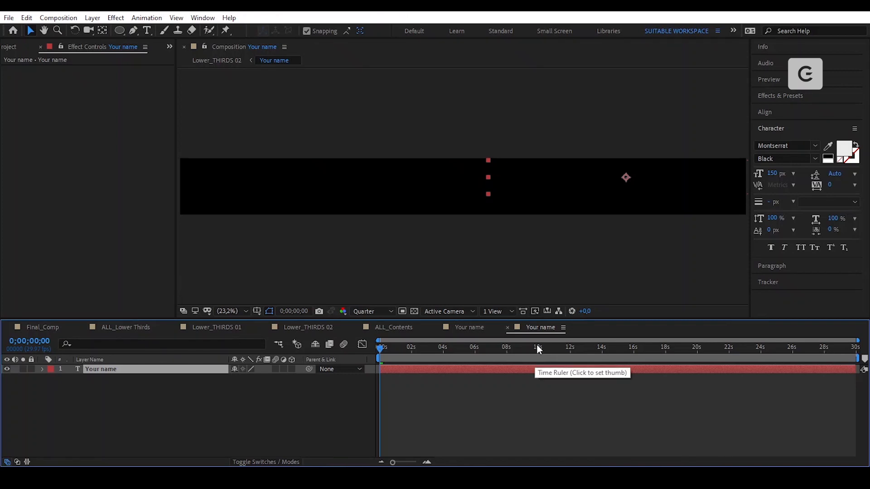
# - Show a proportional grid, centre the text in the comp, and centre its anchor point
pyautogui.click(817, 111)
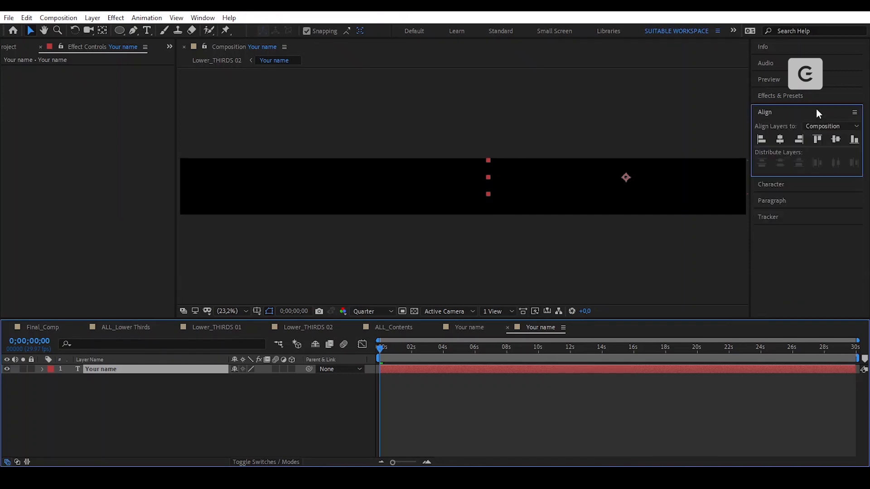
pyautogui.click(255, 313)
pyautogui.click(284, 335)
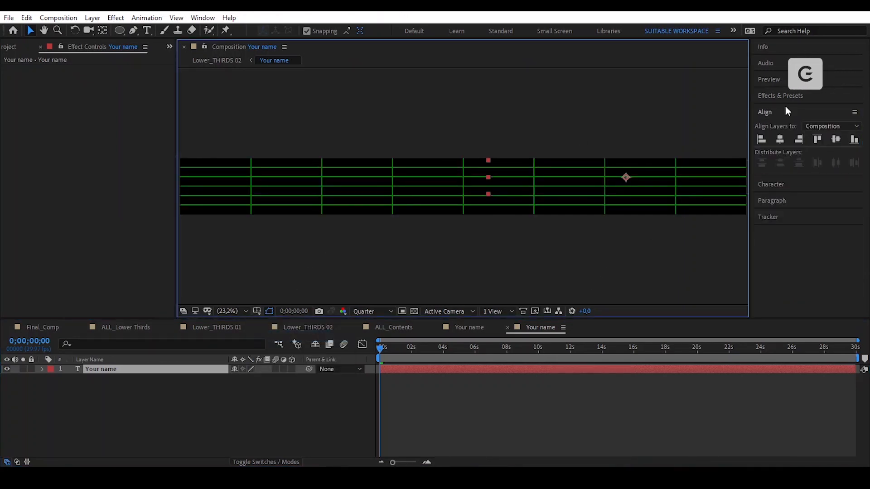
pyautogui.click(780, 139)
pyautogui.click(834, 140)
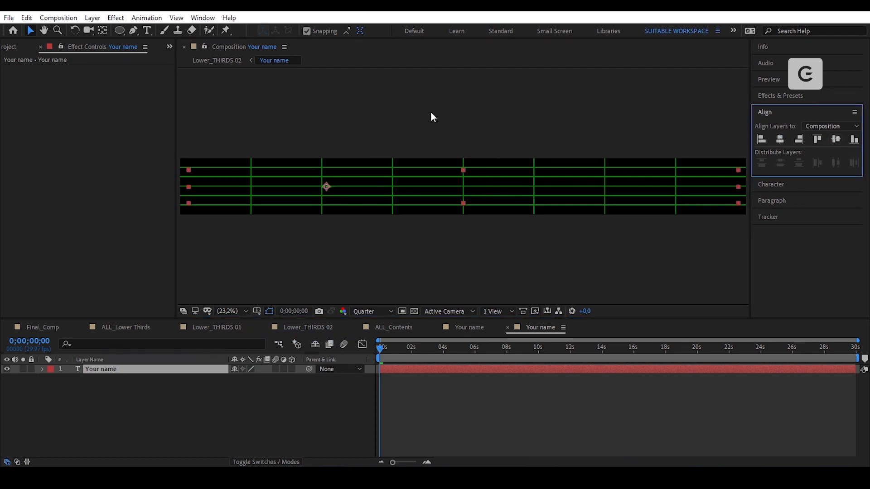
pyautogui.click(103, 30)
pyautogui.hotkey('ctrl', 'alt', 'Home')
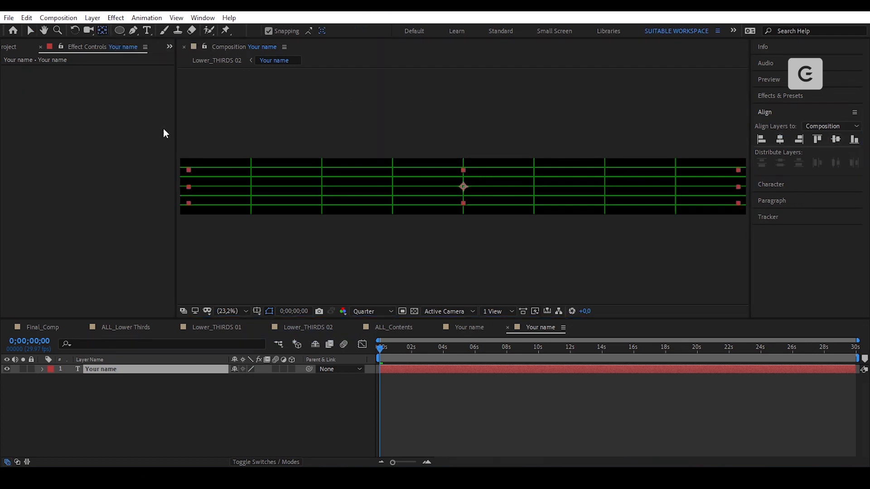
pyautogui.press('v')
# - At 0;00;03;18, re-centre the visible text horizontally and vertically, then close the Your name comps
pyautogui.moveTo(385, 352); pyautogui.dragTo(437, 358)
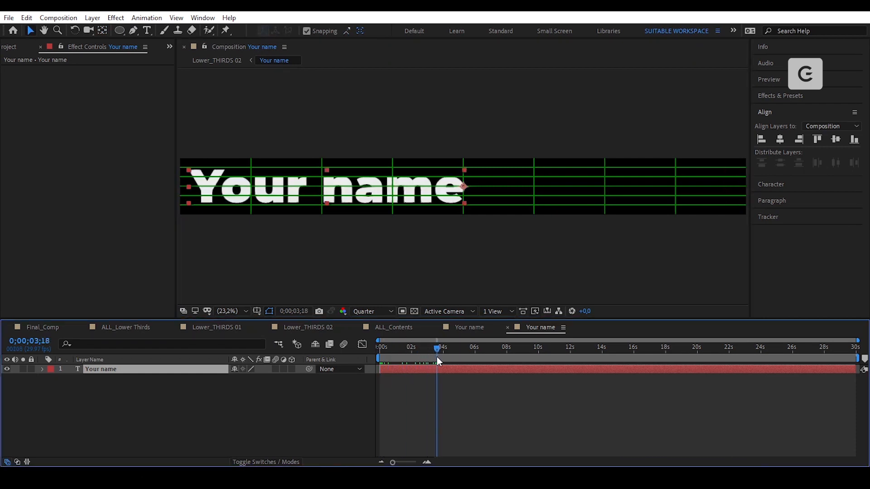
pyautogui.keyDown('ctrl'); pyautogui.doubleClick(104, 31); pyautogui.keyUp('ctrl')
pyautogui.press('v')
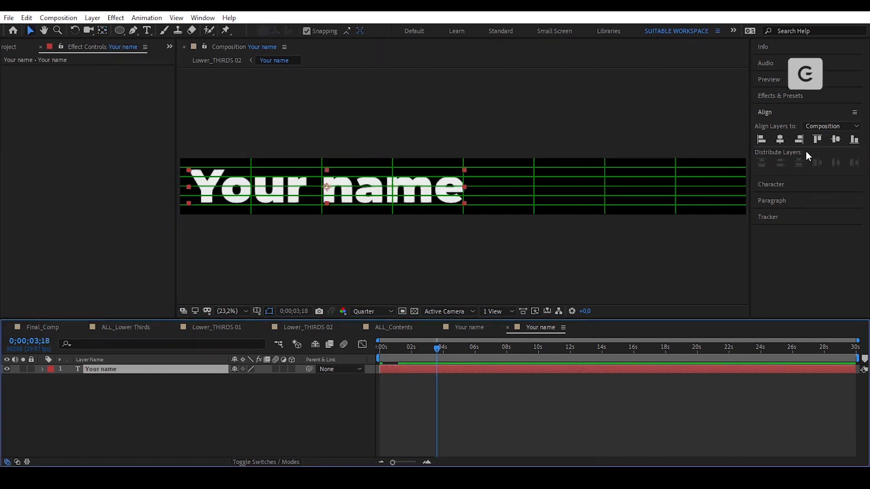
pyautogui.click(780, 139)
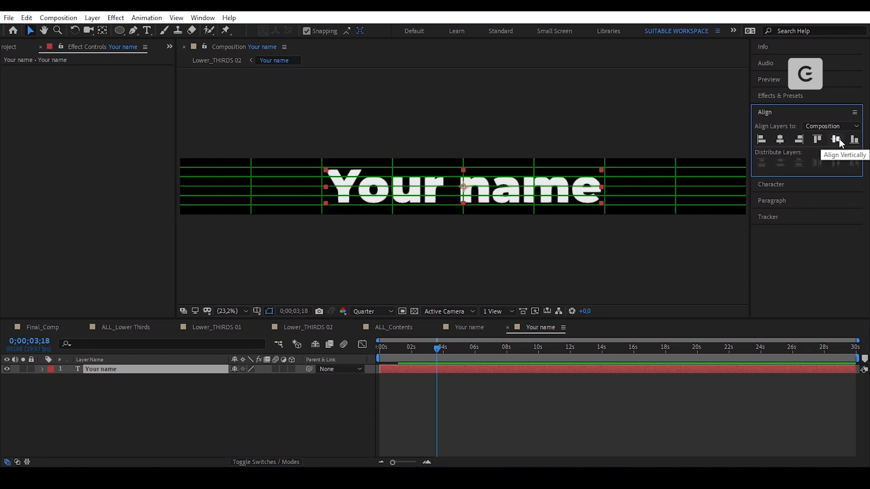
pyautogui.click(470, 403)
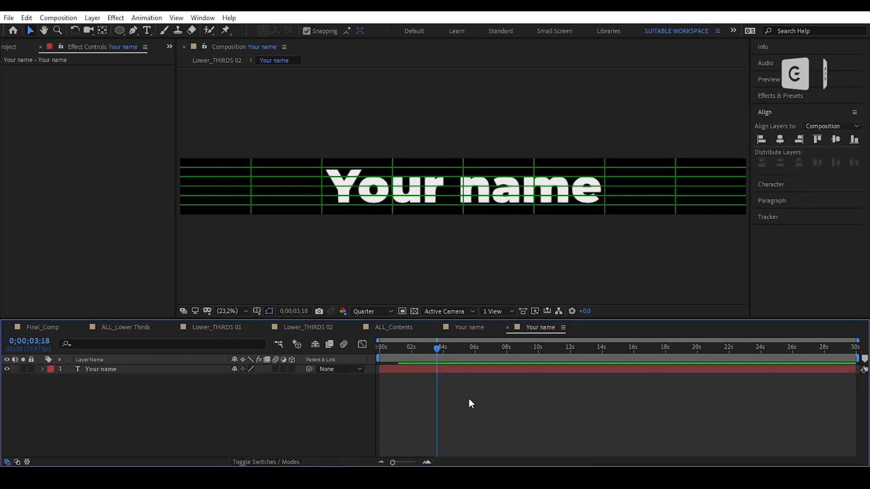
pyautogui.click(507, 328)
pyautogui.click(436, 327)
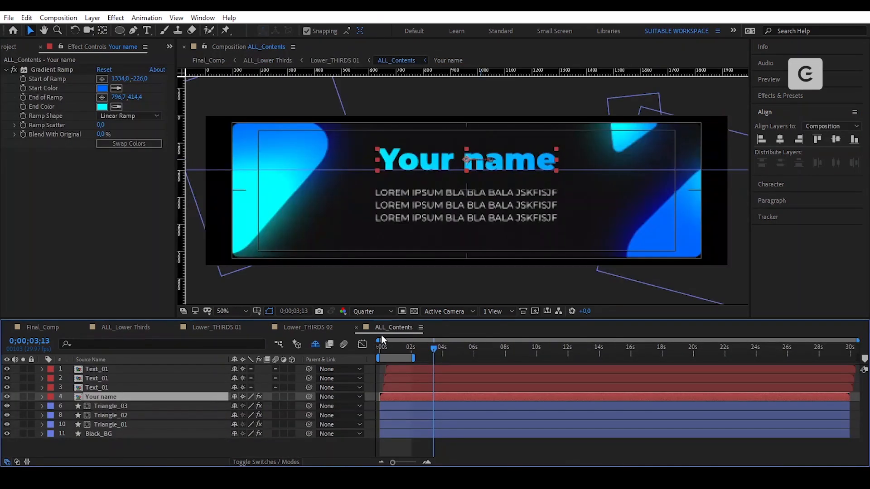
# - In Lower_THIRDS 02, scale the name text to 35% and move it up and right in the box
pyautogui.click(355, 327)
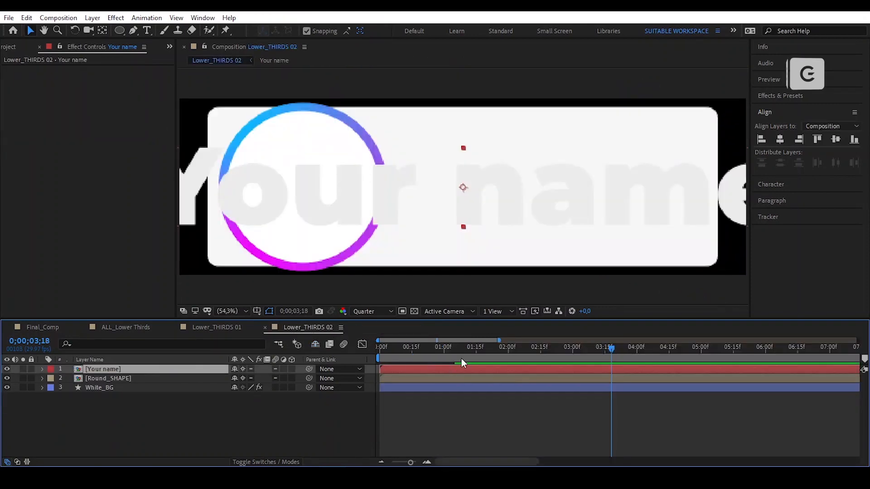
pyautogui.press('s')
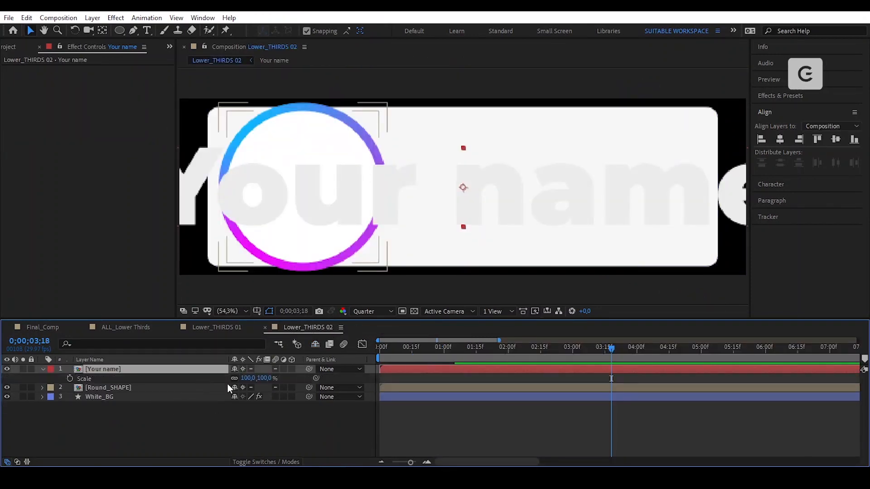
pyautogui.click(252, 380)
pyautogui.write('35')
pyautogui.press('Return')
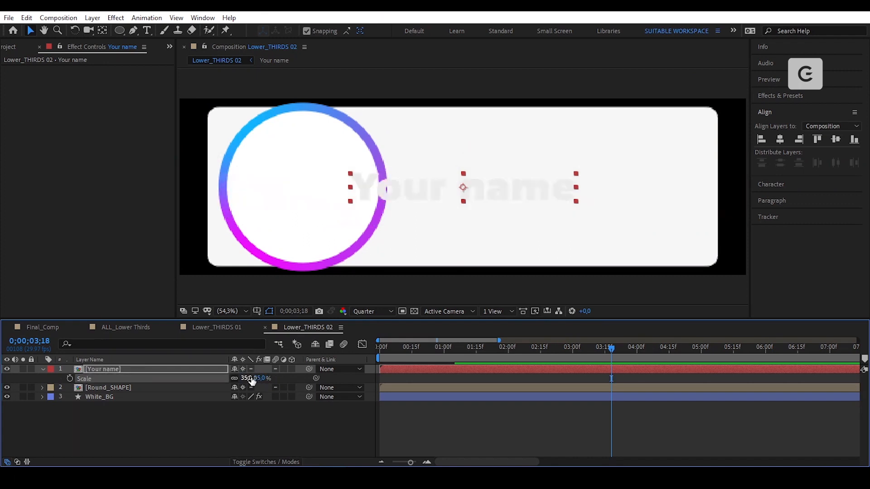
pyautogui.moveTo(478, 187); pyautogui.dragTo(550, 170)
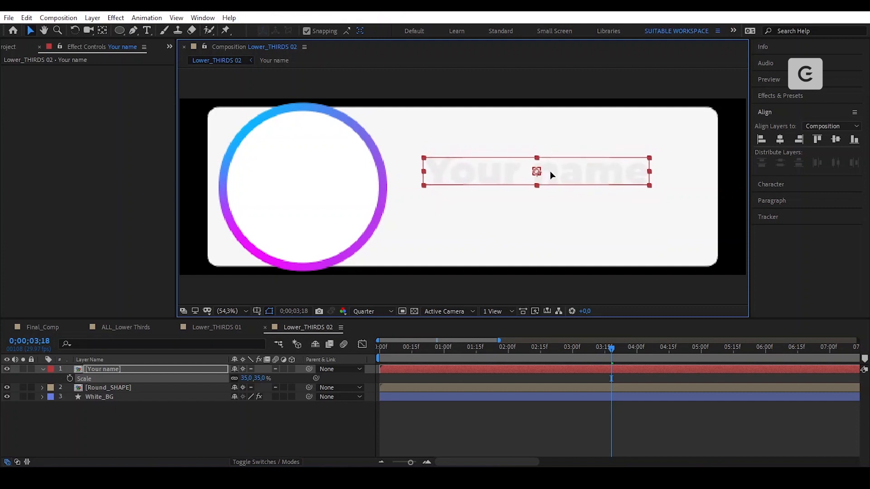
pyautogui.click(6, 146)
# - Apply a Fill effect colouring the name text dark grey 2B2B2B
pyautogui.hotkey('ctrl', 'space')
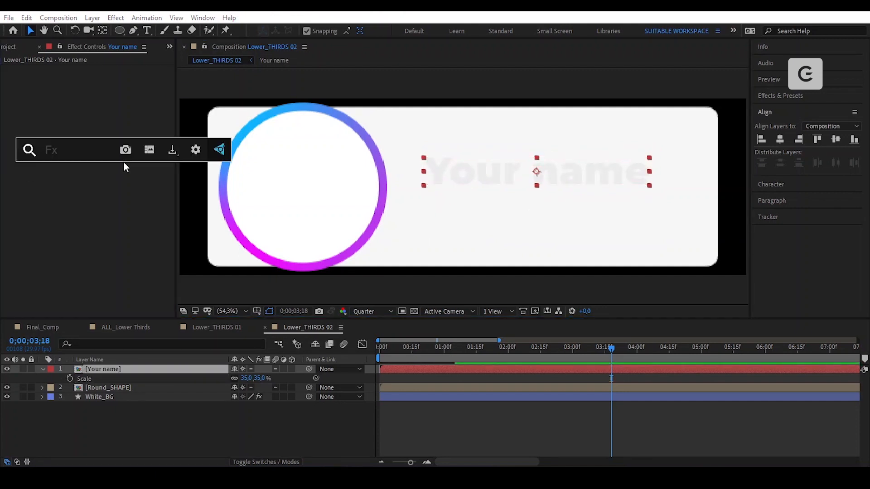
pyautogui.write('fill')
pyautogui.press('Return')
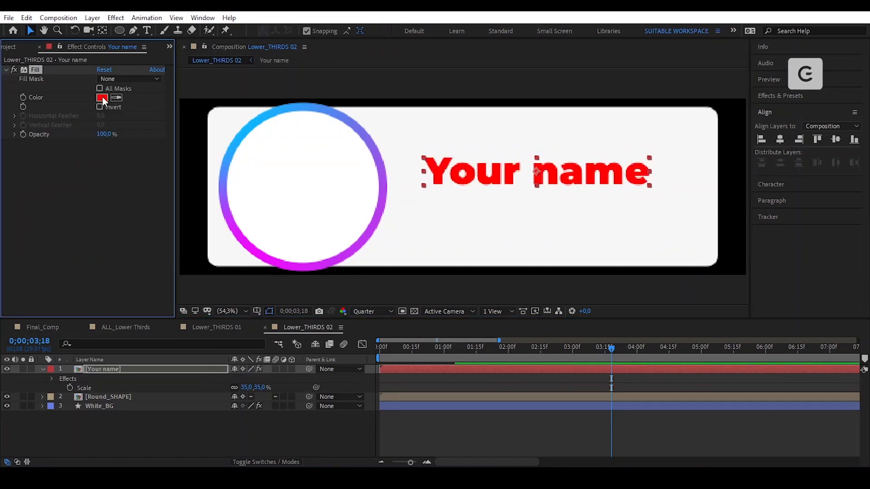
pyautogui.click(102, 97)
pyautogui.click(429, 411)
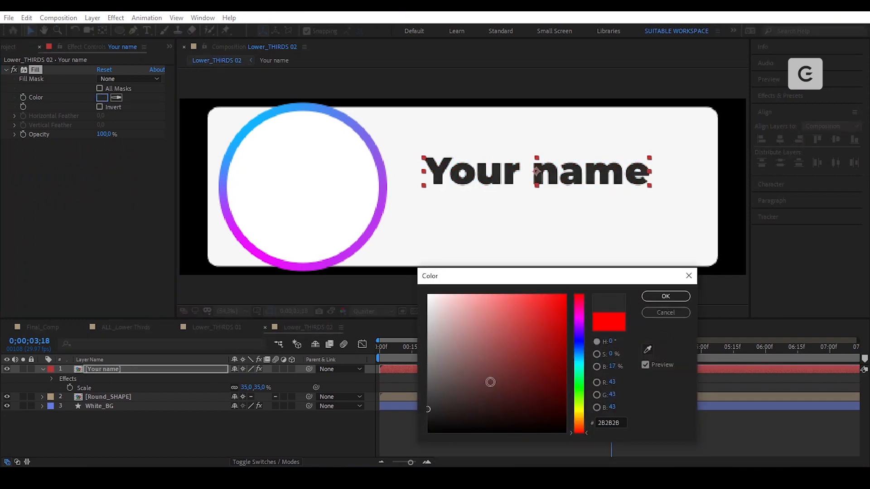
pyautogui.click(666, 297)
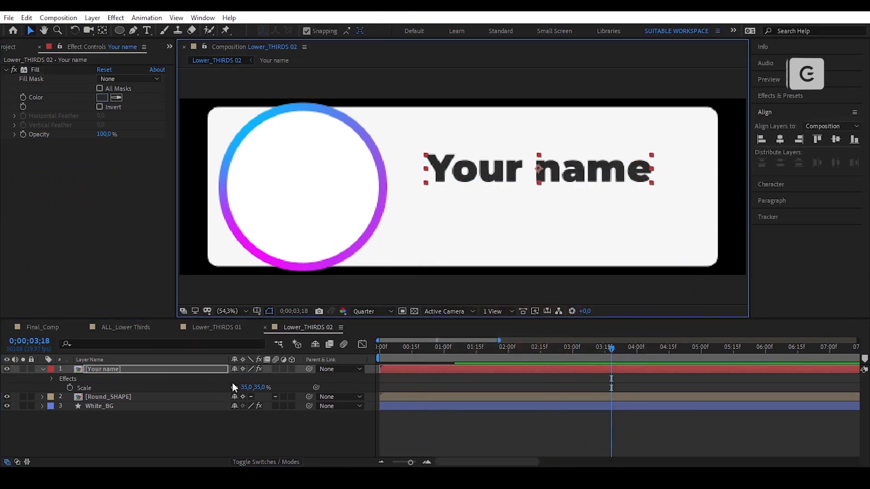
# - Set the name text's scale to 30% and nudge it slightly left beside the ring
pyautogui.press('s')
pyautogui.press('s')
pyautogui.moveTo(248, 378); pyautogui.dragTo(243, 378)
pyautogui.click(247, 377)
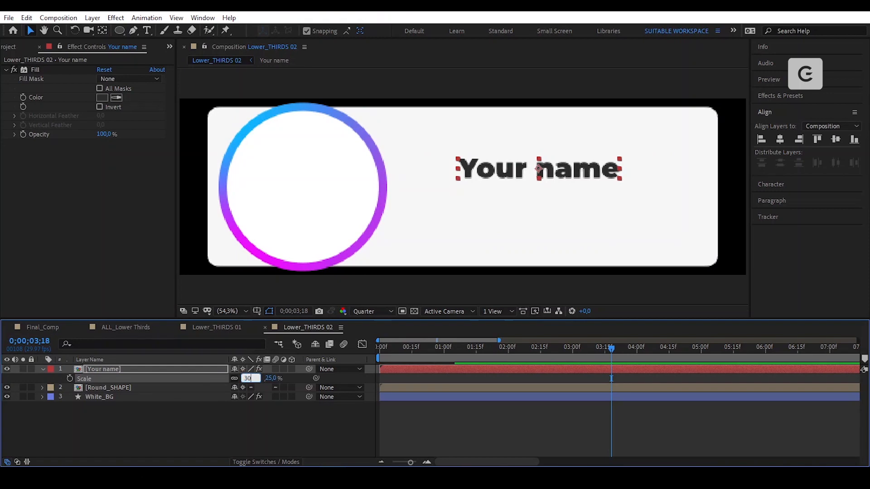
pyautogui.press('Return')
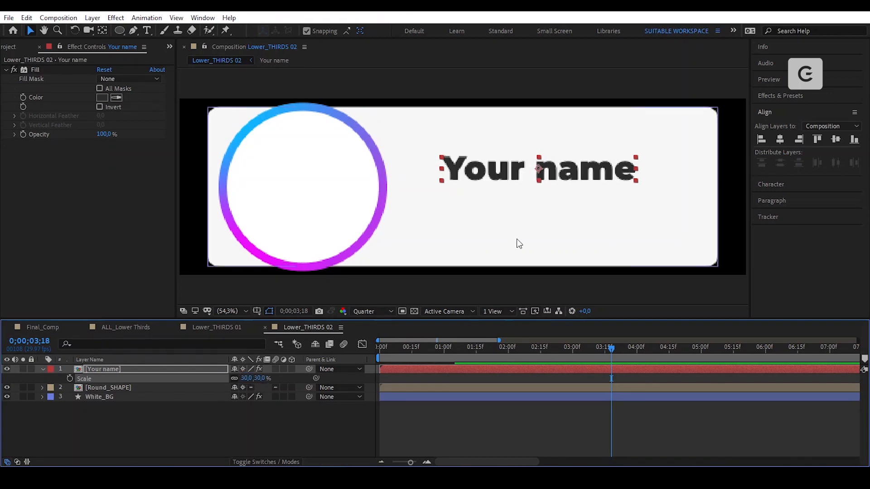
pyautogui.moveTo(585, 174); pyautogui.dragTo(574, 173)
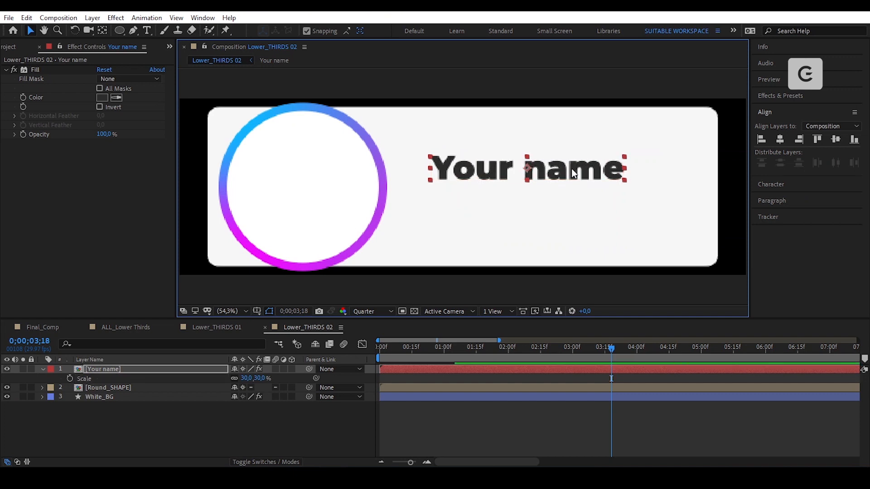
pyautogui.click(158, 428)
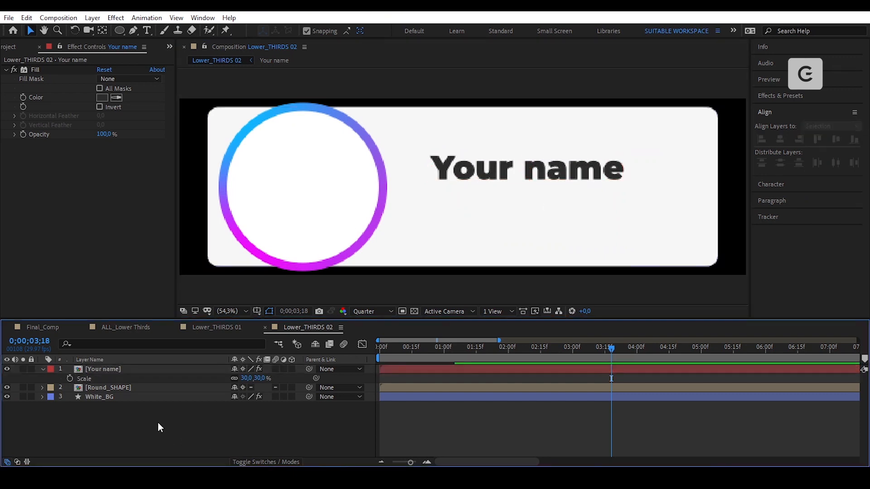
pyautogui.press('s')
pyautogui.click(147, 30)
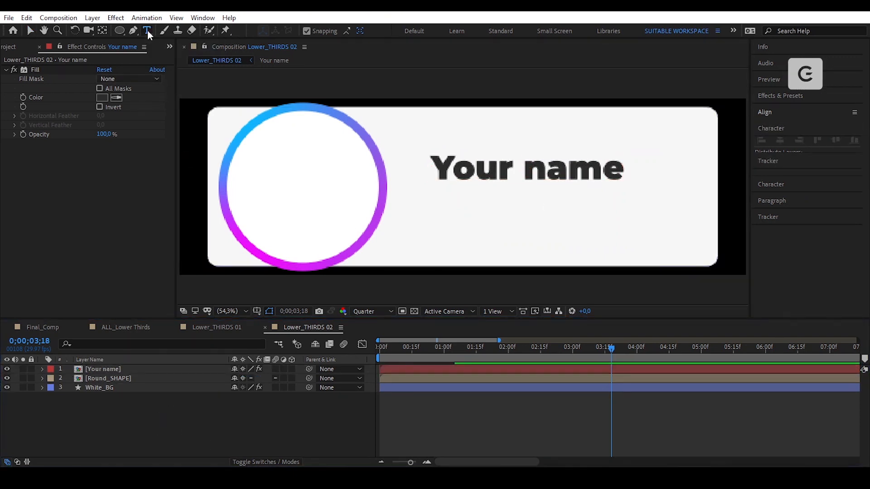
# - Add a 'YOUR TITLE HERE' text line below the name
pyautogui.click(531, 213)
pyautogui.write('Y')
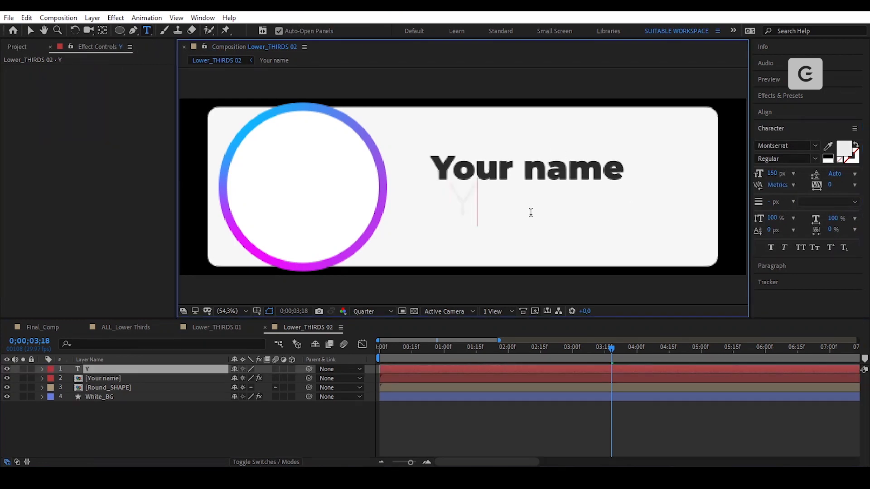
pyautogui.write('OUR TITLE HERE')
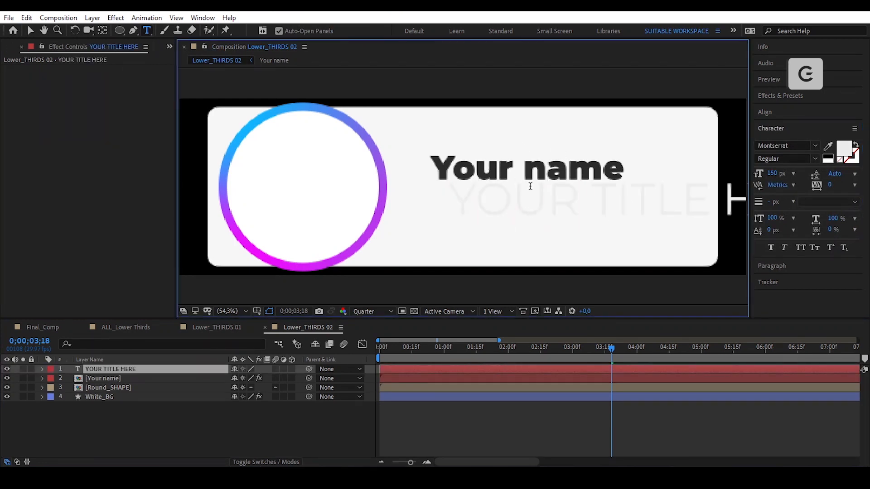
pyautogui.click(31, 30)
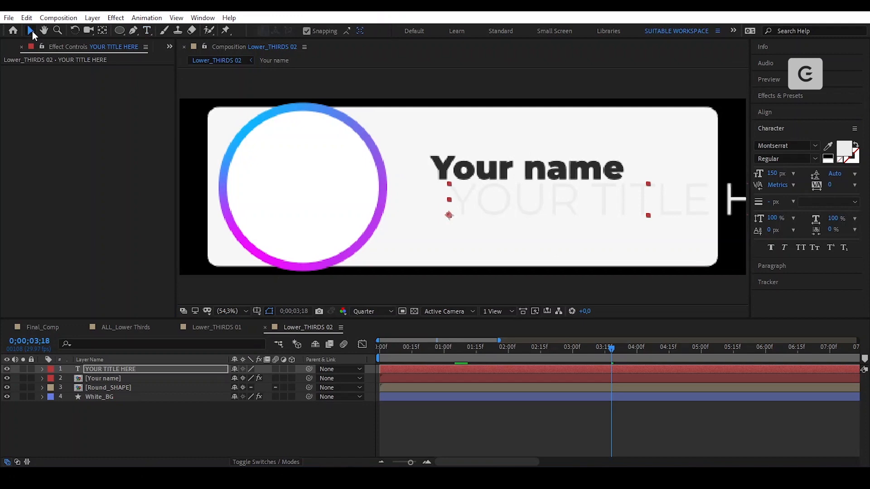
pyautogui.click(103, 31)
pyautogui.press('capslock')
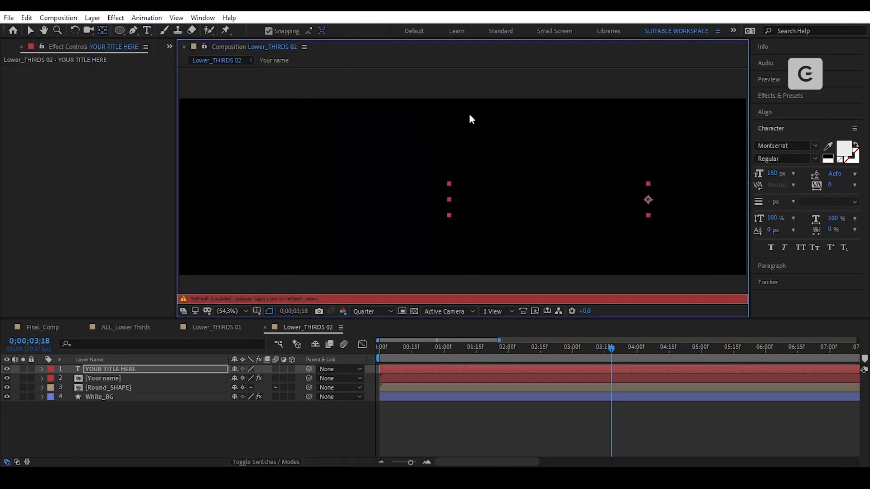
pyautogui.press('capslock')
pyautogui.press('v')
# - Pre-compose the title as 'Your Title Here' with Collapse Transformations and a red label
pyautogui.click(94, 18)
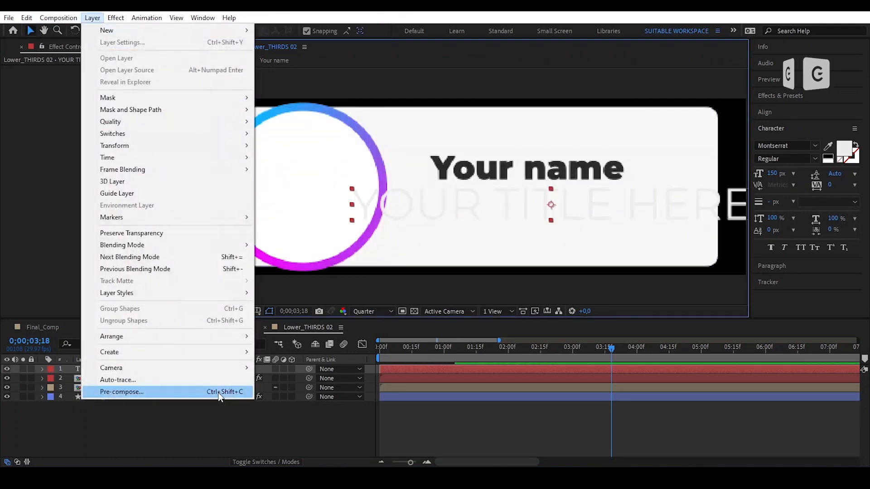
pyautogui.click(190, 392)
pyautogui.write('Your Title Here')
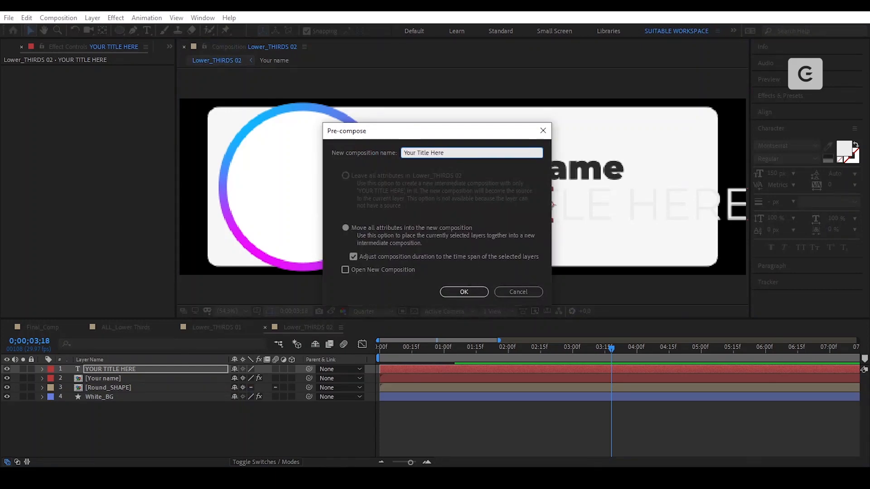
pyautogui.press('Return')
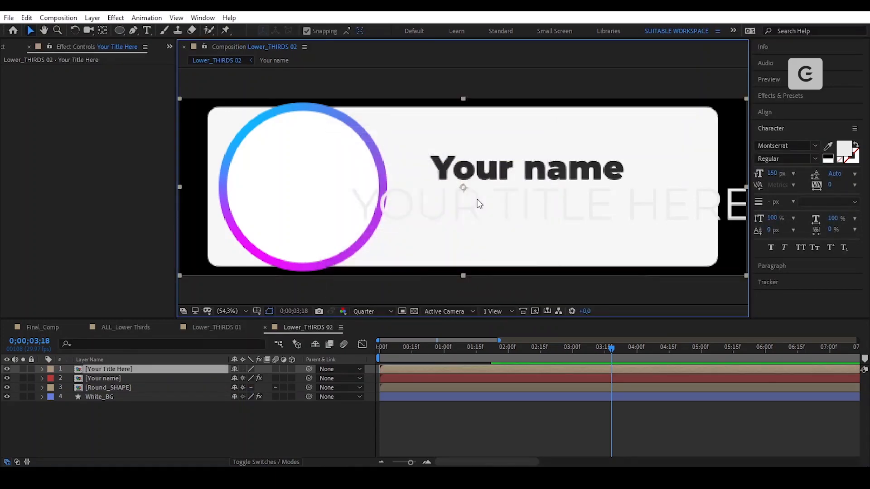
pyautogui.click(243, 369)
pyautogui.click(50, 369)
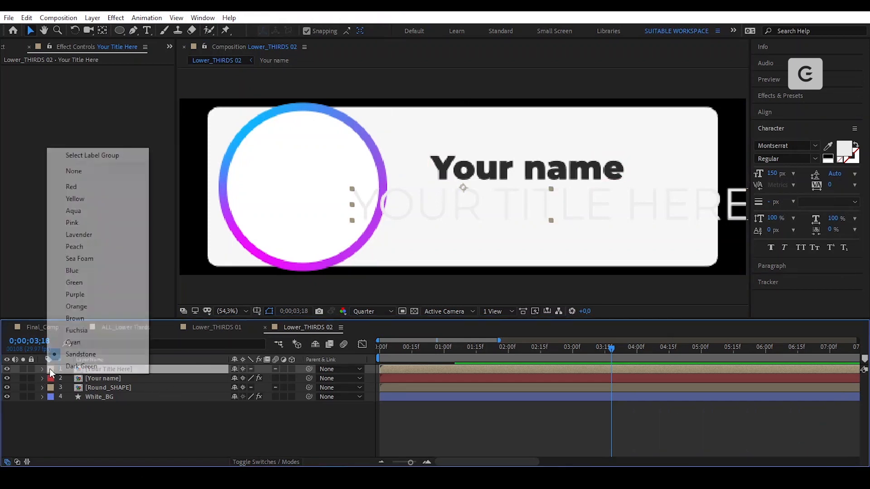
pyautogui.click(84, 186)
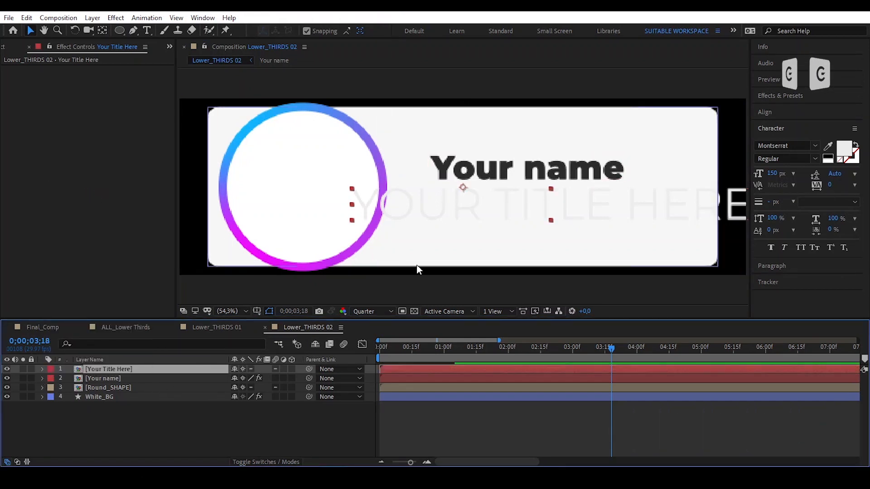
# - Centre the Your Title Here layer's anchor point with the Pan Behind tool and open that composition
pyautogui.click(102, 29)
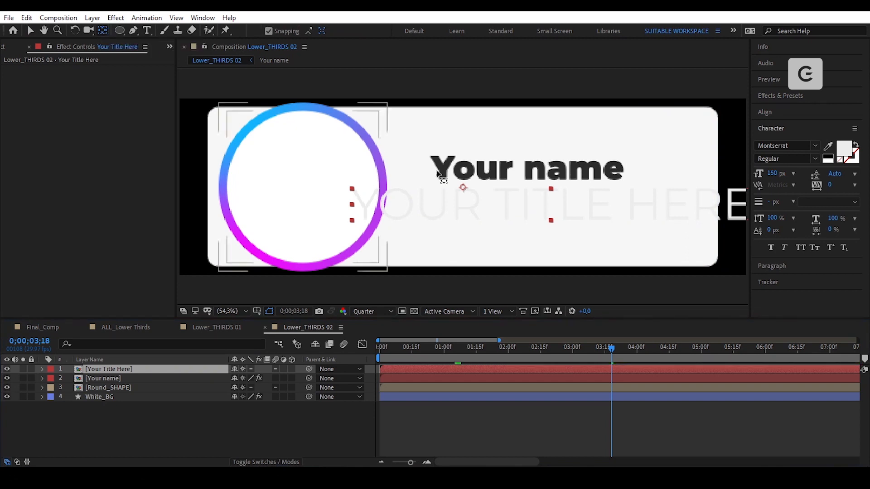
pyautogui.moveTo(462, 187); pyautogui.dragTo(557, 208)
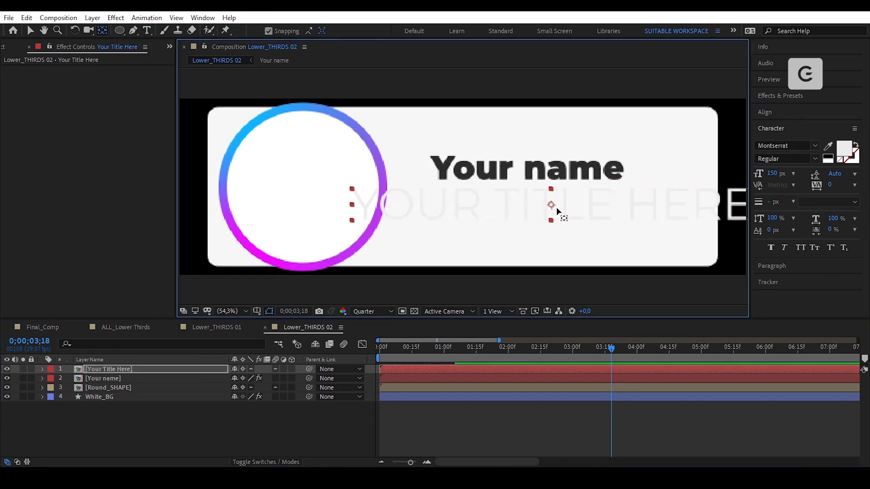
pyautogui.press('v')
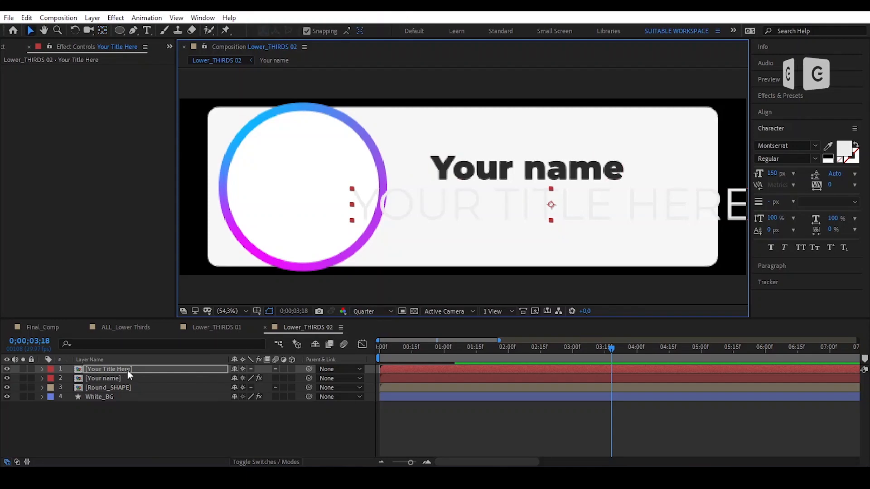
pyautogui.doubleClick(126, 370)
# - Resize the Your Title Here composition to 4500 × 450 in Composition Settings
pyautogui.click(129, 369)
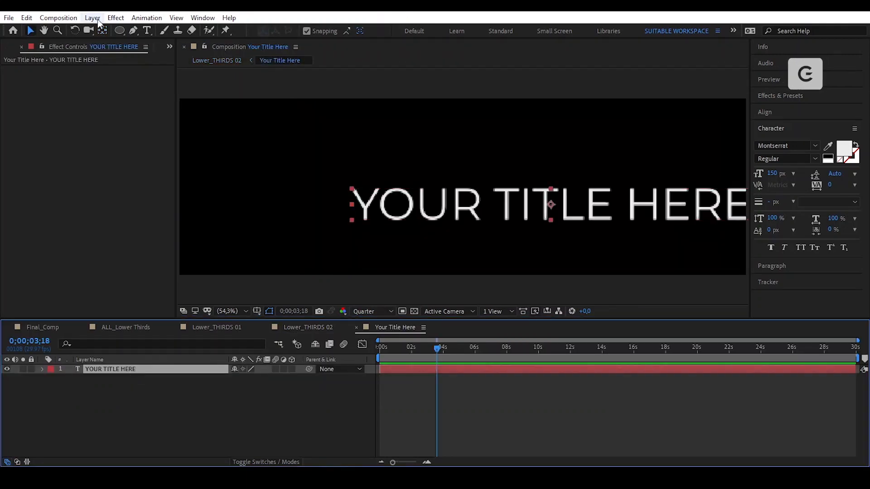
pyautogui.click(58, 18)
pyautogui.click(116, 46)
pyautogui.doubleClick(383, 173)
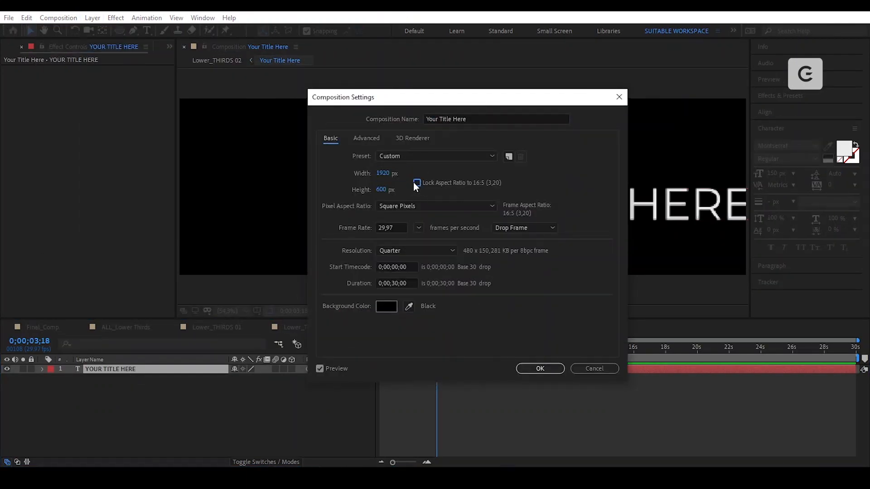
pyautogui.click(382, 173)
pyautogui.write('4500')
pyautogui.press('Tab')
pyautogui.write('450')
pyautogui.click(529, 368)
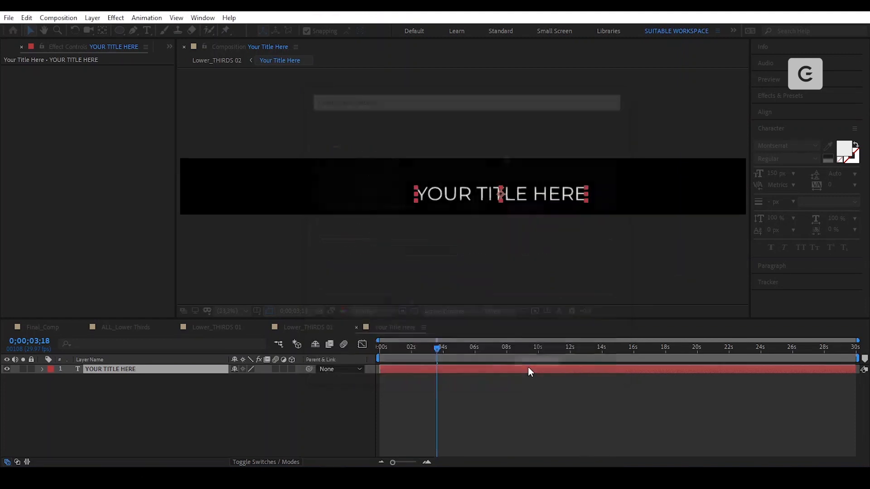
# - Show a proportional grid and scale the YOUR TITLE HERE text to 250%
pyautogui.click(257, 313)
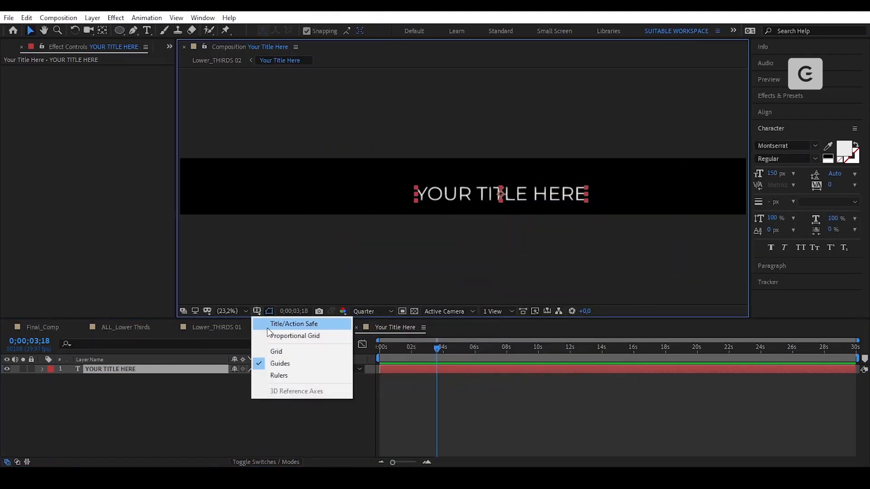
pyautogui.click(272, 334)
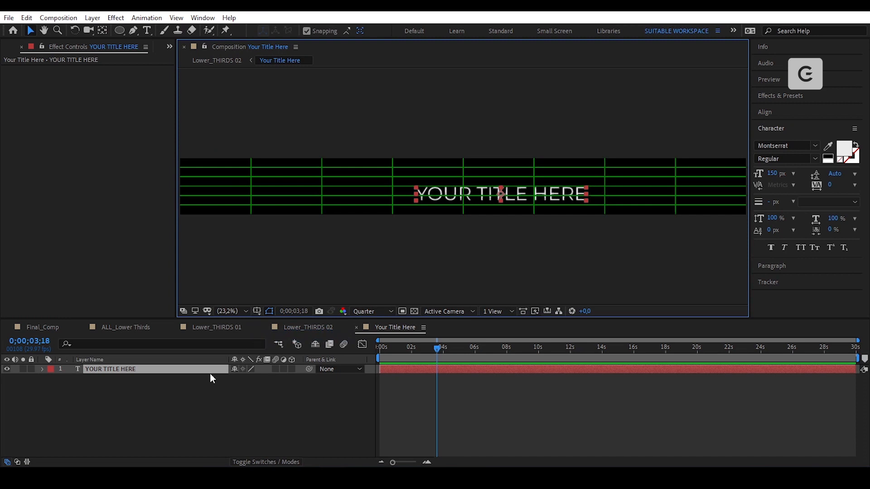
pyautogui.click(249, 379)
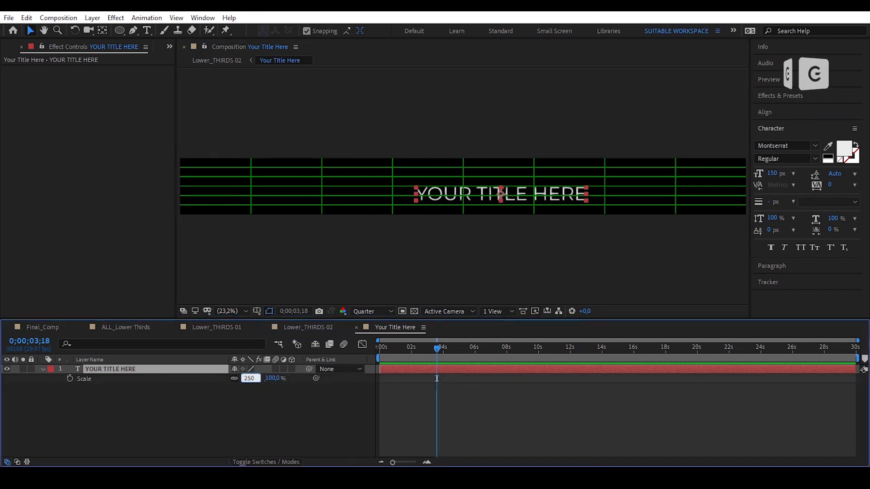
pyautogui.press('Return')
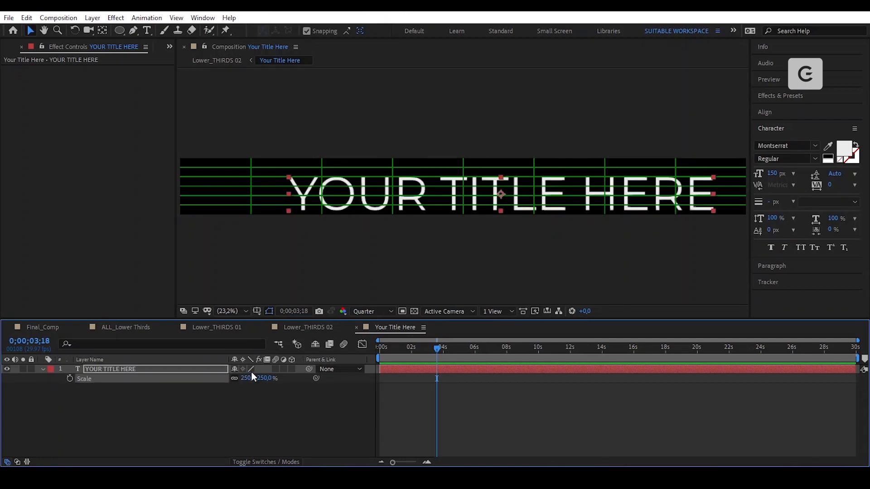
# - Centre the title text horizontally and vertically with the Align panel
pyautogui.click(802, 108)
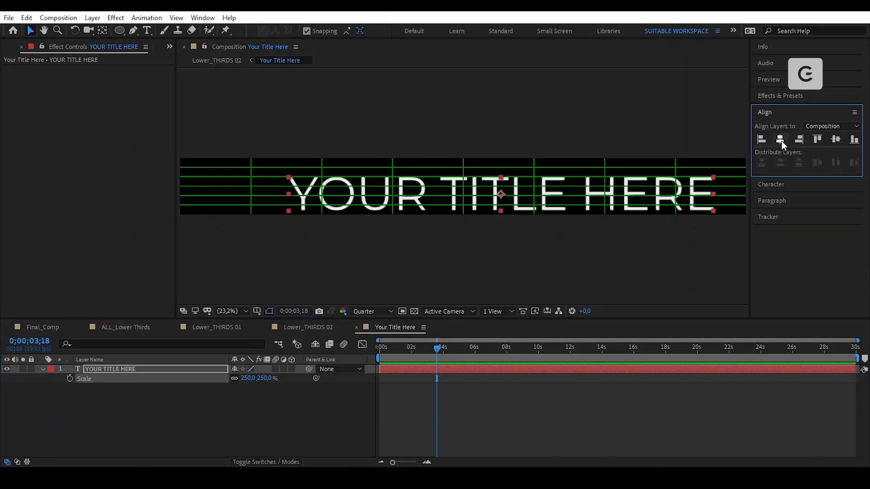
pyautogui.click(779, 139)
pyautogui.click(837, 140)
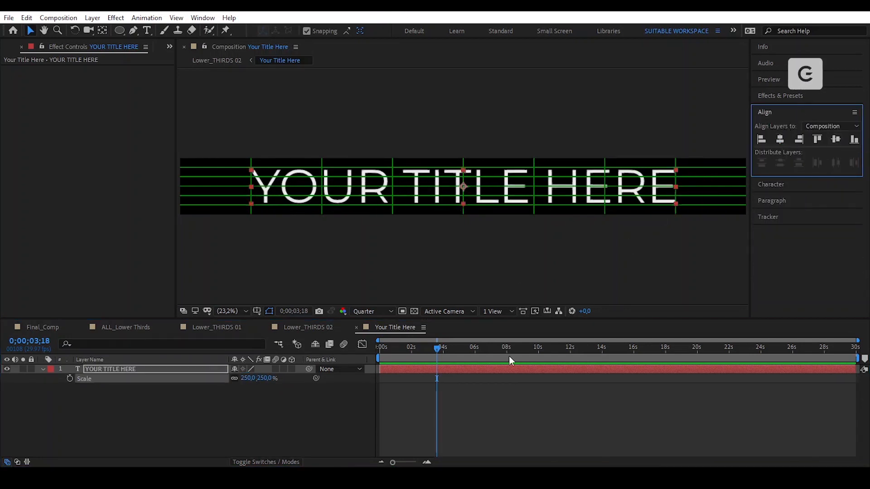
pyautogui.click(316, 330)
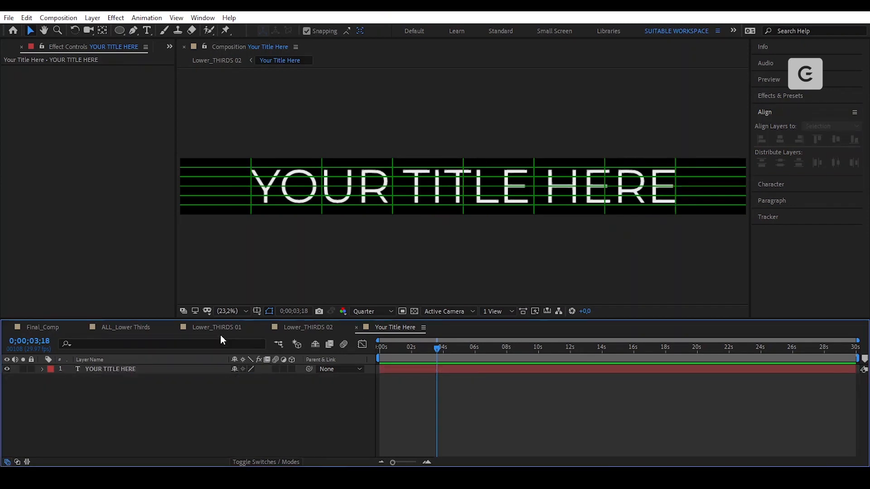
# - Scale the title layer to 20% and apply a Fill effect to it
pyautogui.press('s')
pyautogui.click(249, 378)
pyautogui.write('20')
pyautogui.press('Return')
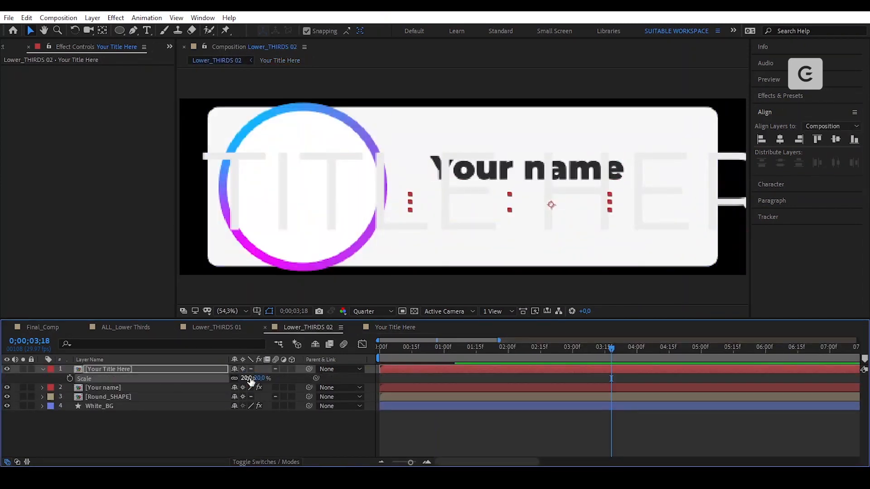
pyautogui.hotkey('ctrl', 'space')
pyautogui.write('fill')
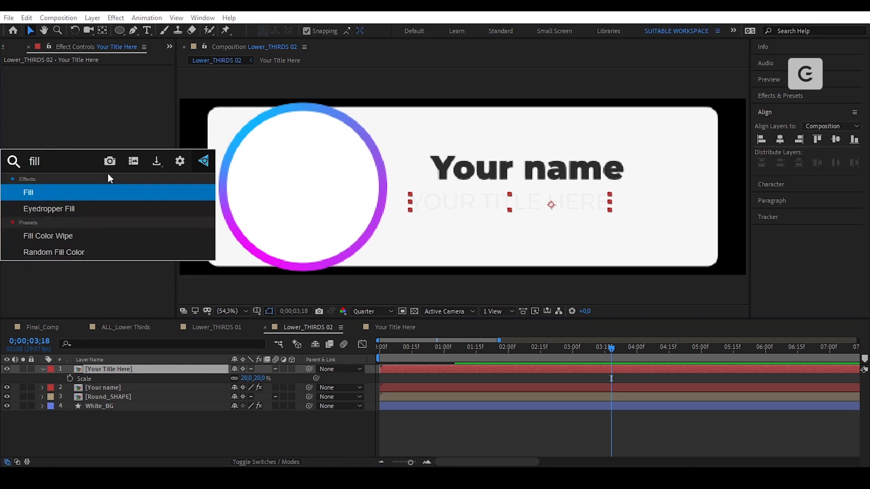
pyautogui.press('Return')
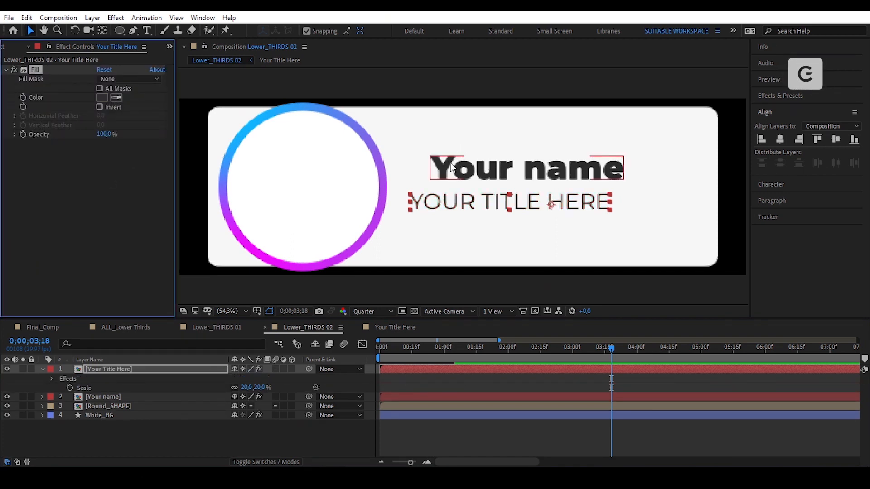
# - Centre the title's anchor point and move it under Your name, using rulers and a middle guide
pyautogui.doubleClick(103, 31)
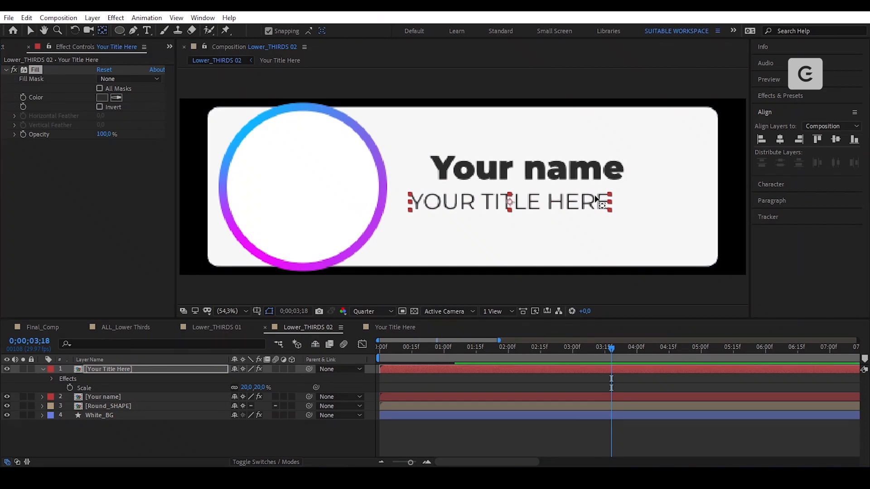
pyautogui.press('v')
pyautogui.moveTo(531, 199); pyautogui.dragTo(556, 199)
pyautogui.click(257, 311)
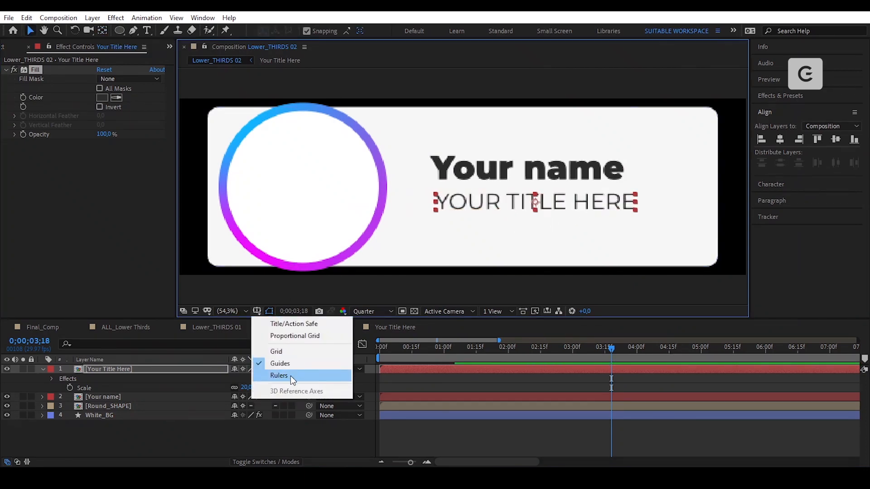
pyautogui.click(291, 376)
pyautogui.moveTo(183, 196); pyautogui.dragTo(498, 221)
pyautogui.click(307, 31)
pyautogui.click(471, 173)
# - Hide the guides and rulers, viewing the comp at 50%
pyautogui.press('/')
pyautogui.press(',')
pyautogui.press(',')
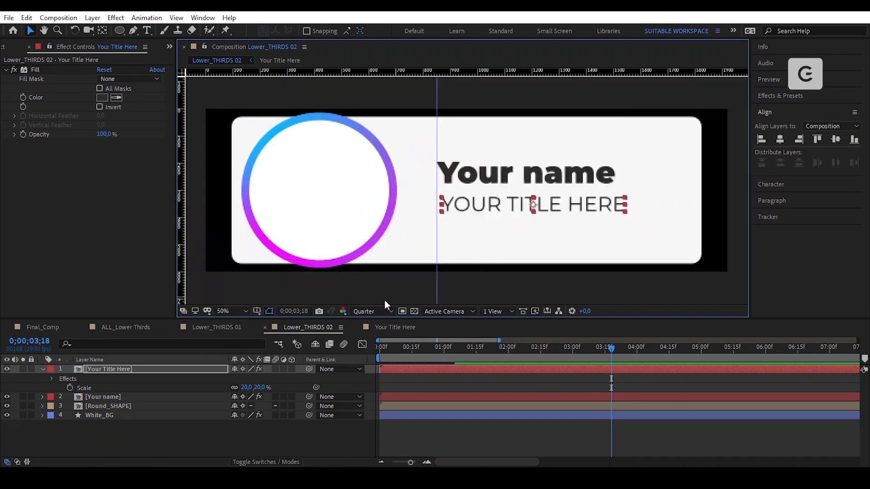
pyautogui.click(257, 311)
pyautogui.click(291, 364)
pyautogui.click(589, 435)
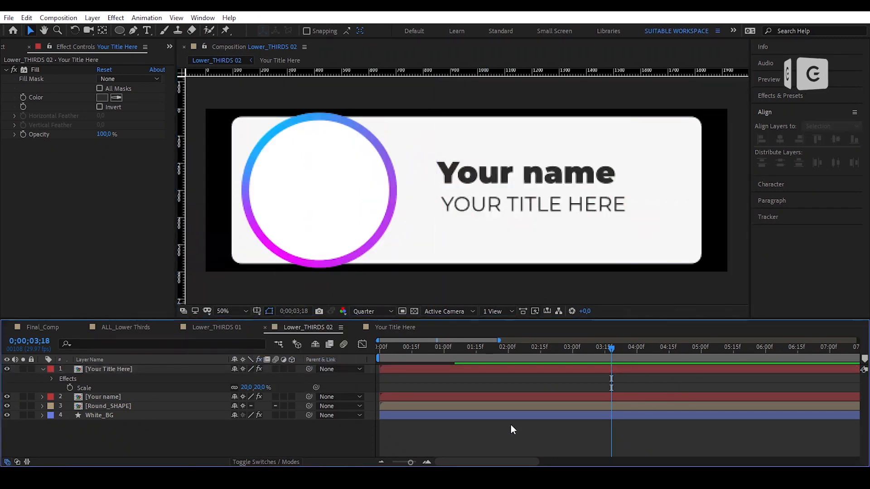
pyautogui.click(256, 311)
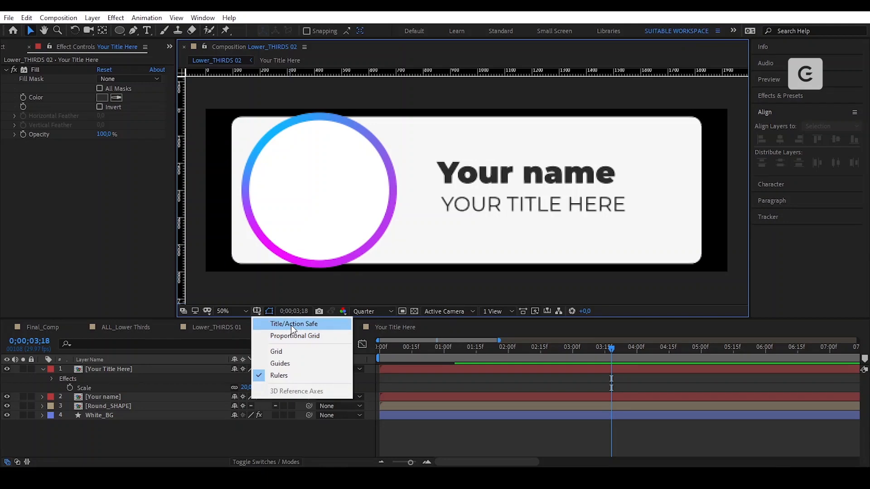
pyautogui.click(259, 324)
# - Reduce the title's scale to 15%
pyautogui.click(560, 211)
pyautogui.press('s')
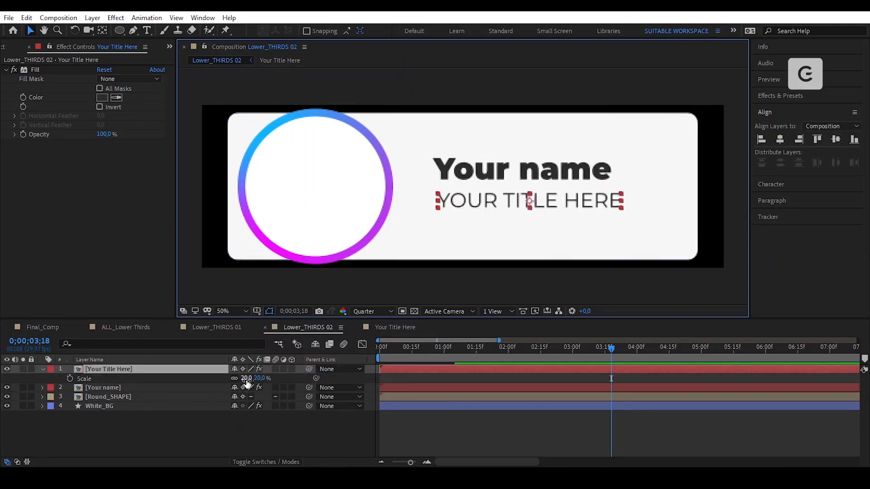
pyautogui.click(247, 379)
pyautogui.write('15')
pyautogui.press('Return')
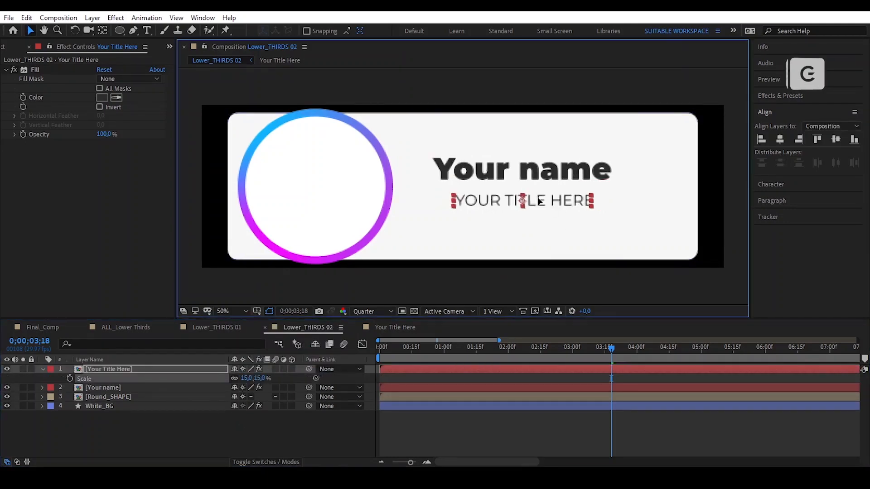
# - Nudge the title left so it lines up beneath Your name
pyautogui.moveTo(525, 200); pyautogui.dragTo(508, 198)
pyautogui.keyDown('shift'); pyautogui.click(531, 171); pyautogui.keyUp('shift')
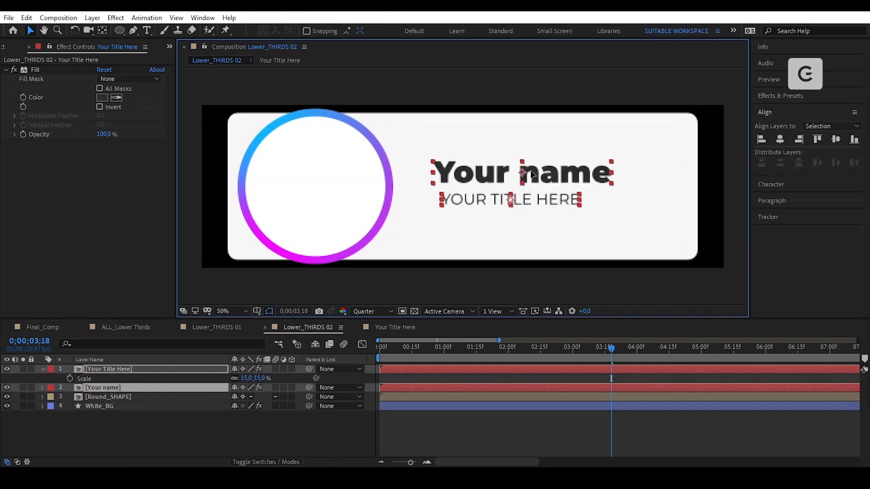
pyautogui.click(641, 423)
pyautogui.click(513, 200)
pyautogui.moveTo(512, 199); pyautogui.dragTo(509, 199)
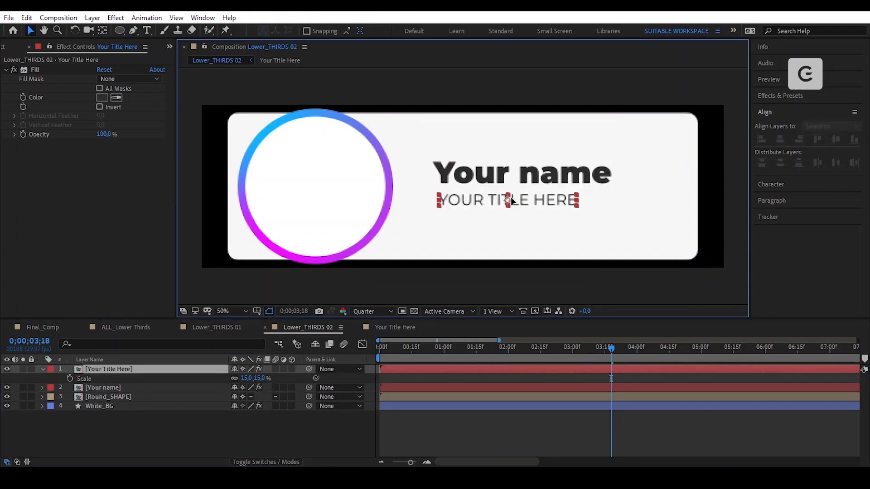
pyautogui.click(644, 426)
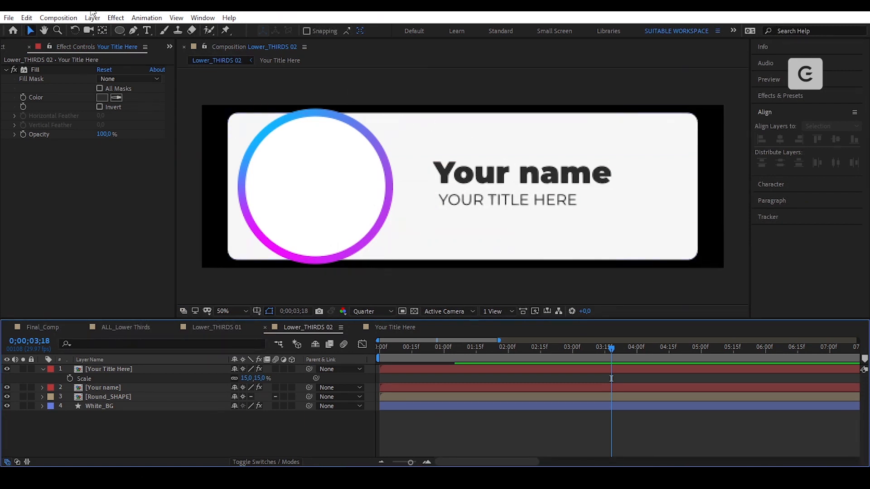
# - Draw a circle over the name text with the Ellipse tool
pyautogui.click(120, 31)
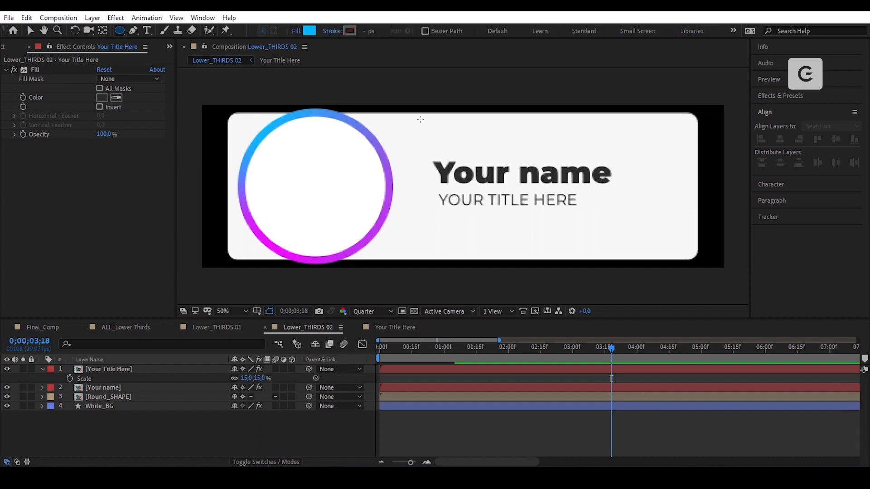
pyautogui.moveTo(509, 187); pyautogui.dragTo(547, 228)
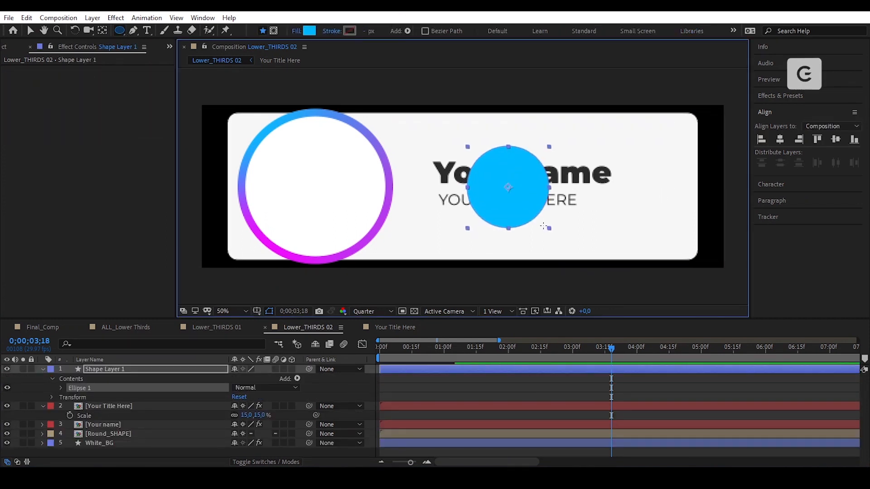
pyautogui.press('v')
# - Copy the ring's 4-Color Gradient from Round_SHAPE and paste it onto the new circle
pyautogui.click(321, 146)
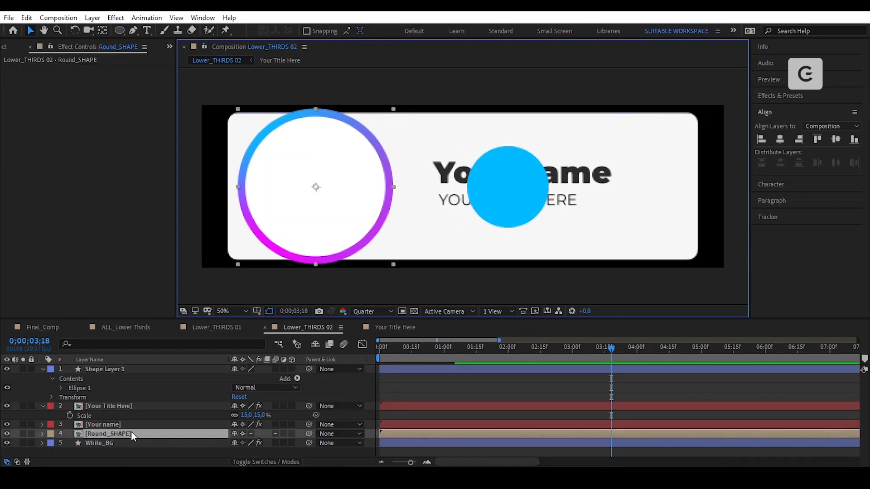
pyautogui.doubleClick(131, 434)
pyautogui.click(124, 378)
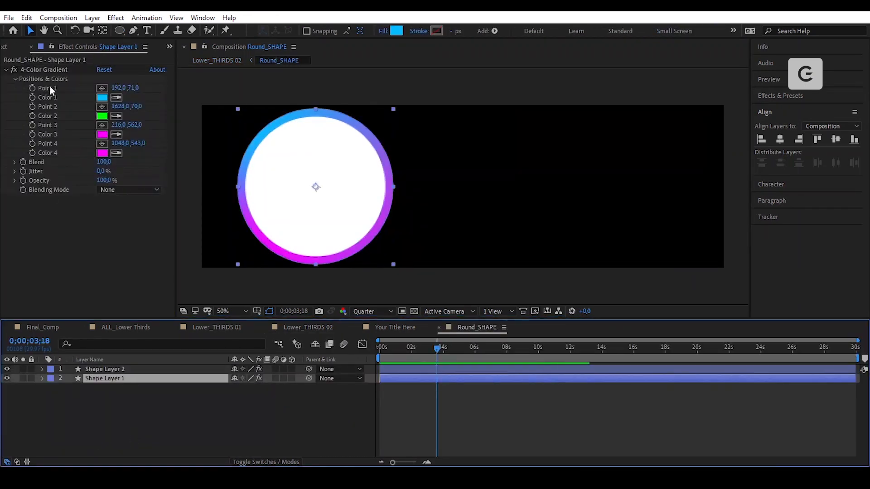
pyautogui.click(58, 71)
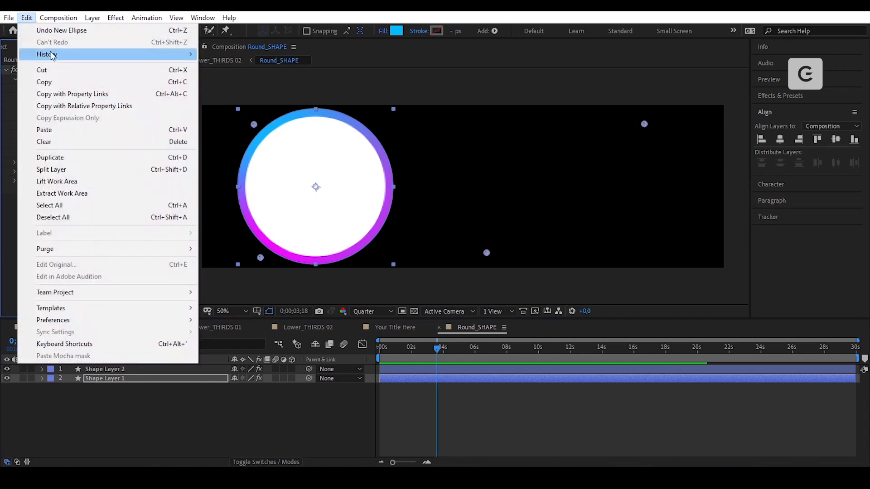
pyautogui.click(61, 81)
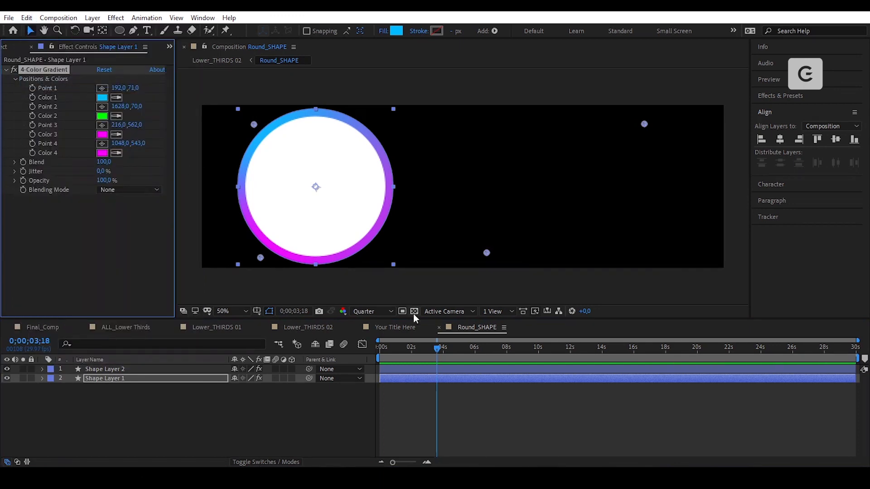
pyautogui.click(357, 327)
pyautogui.click(318, 329)
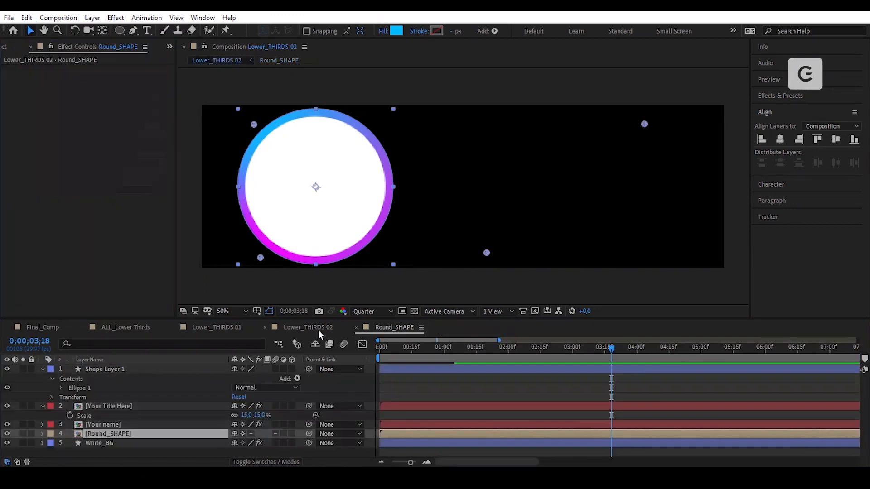
pyautogui.click(31, 19)
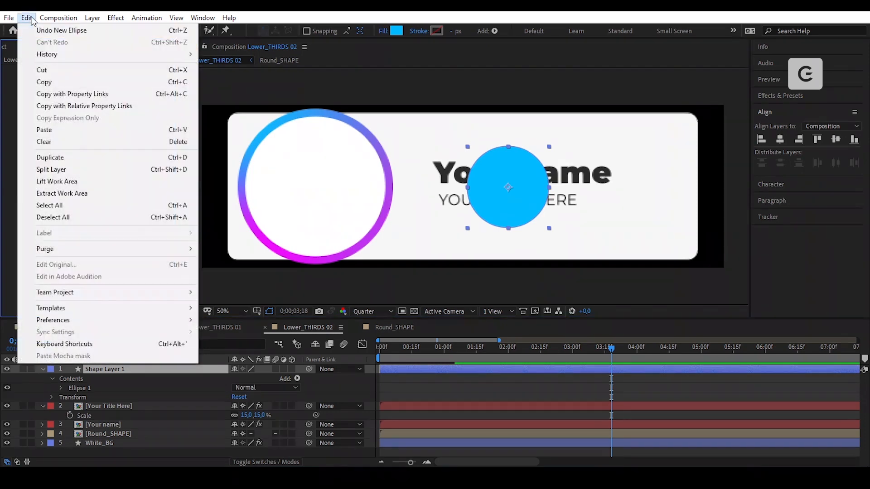
pyautogui.click(70, 130)
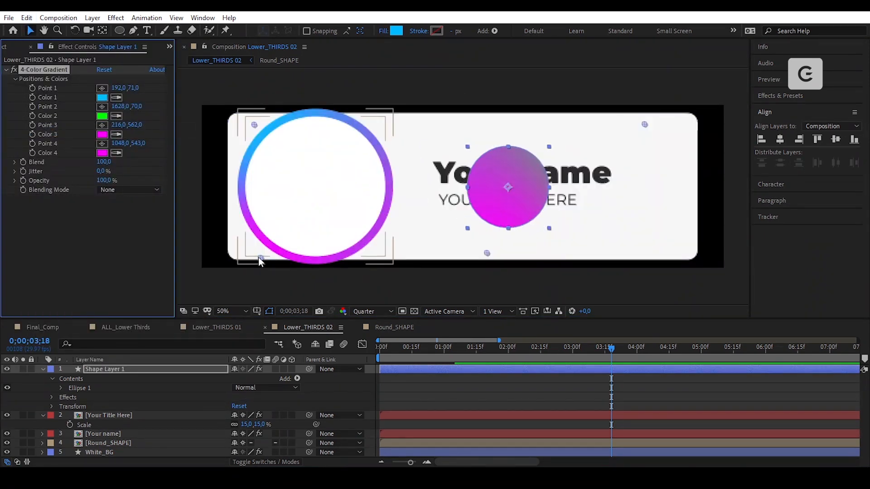
# - Reposition gradient Points 1, 3 and 4 for a blue-to-magenta blend
pyautogui.moveTo(254, 125); pyautogui.dragTo(433, 99)
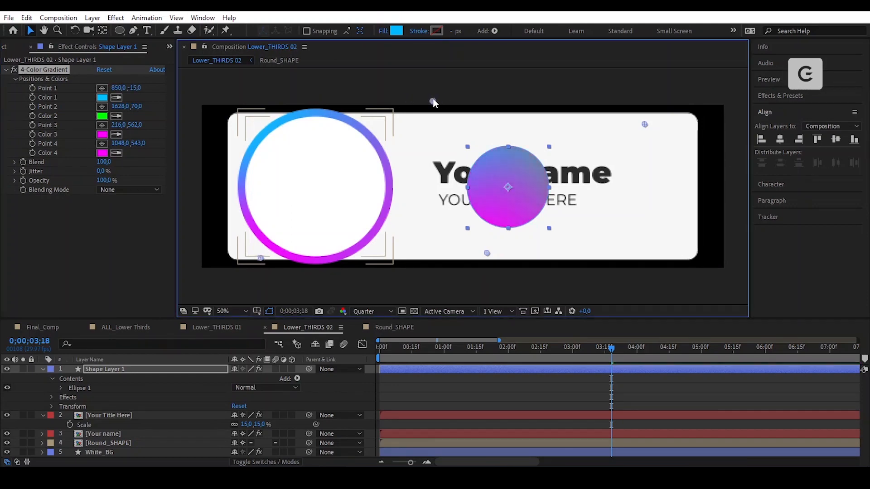
pyautogui.moveTo(432, 264); pyautogui.dragTo(440, 258)
pyautogui.moveTo(488, 253); pyautogui.dragTo(533, 258)
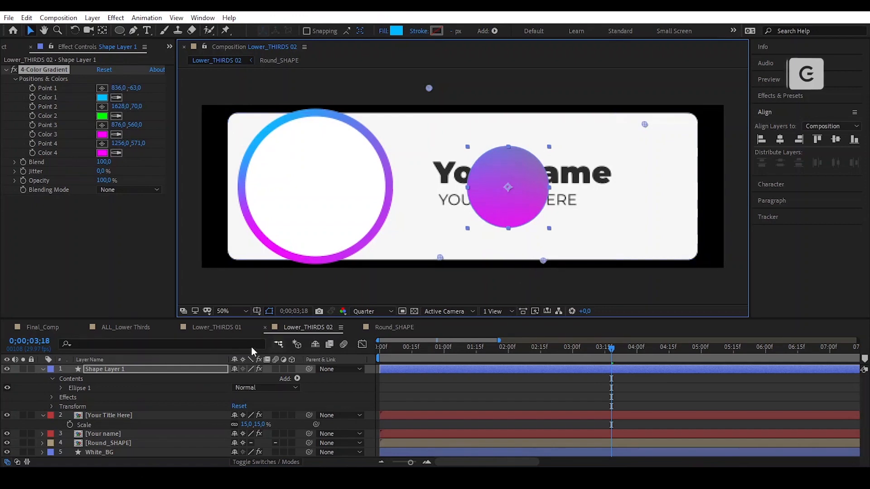
pyautogui.click(143, 370)
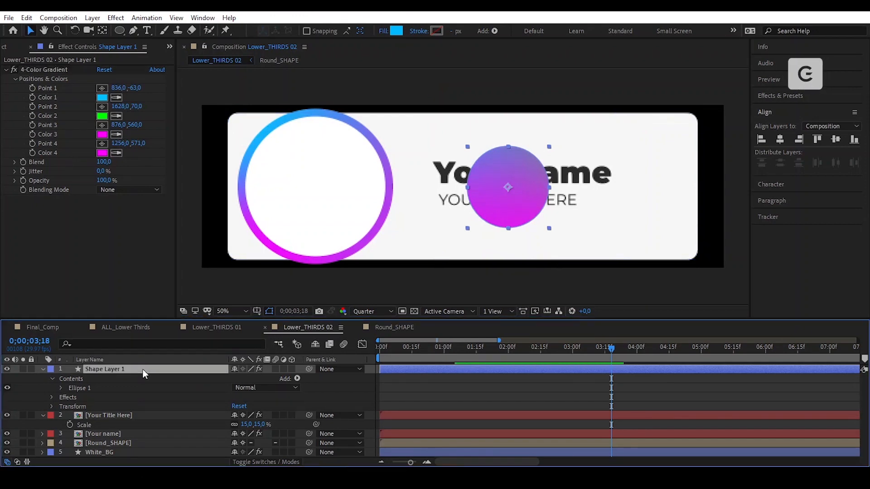
# - Pre-compose the circle as Round_SHAPE and enable Collapse Transformations
pyautogui.hotkey('ctrl', '`')
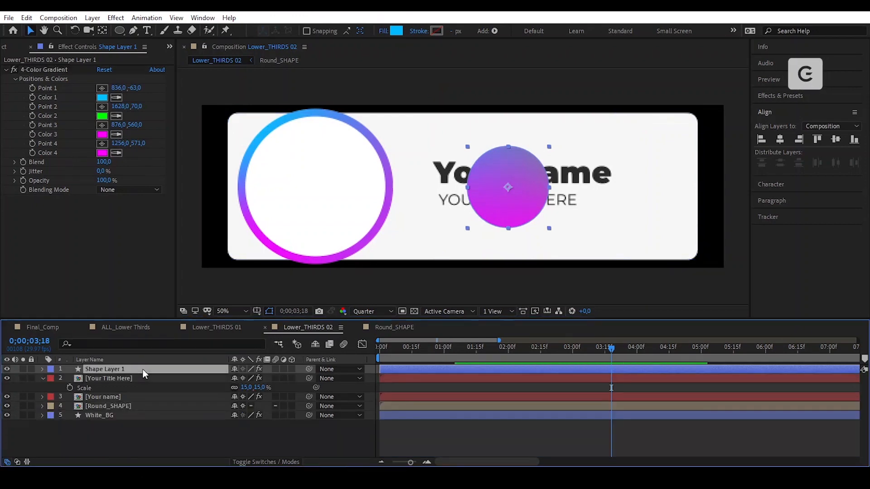
pyautogui.click(92, 18)
pyautogui.click(184, 391)
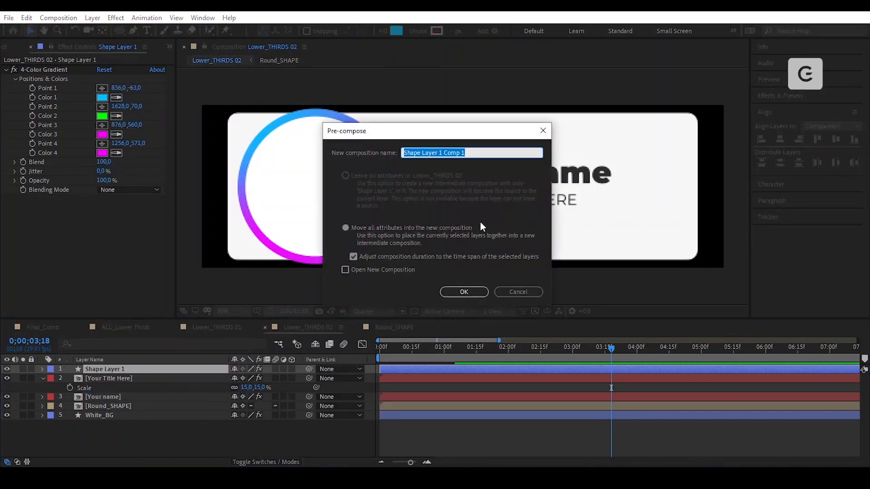
pyautogui.write('Round_SHAPE')
pyautogui.press('Return')
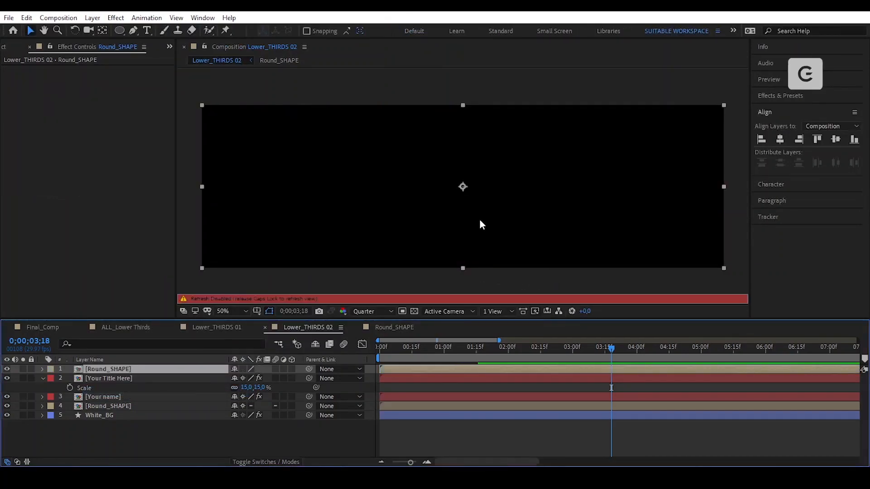
pyautogui.press('capslock')
pyautogui.click(243, 369)
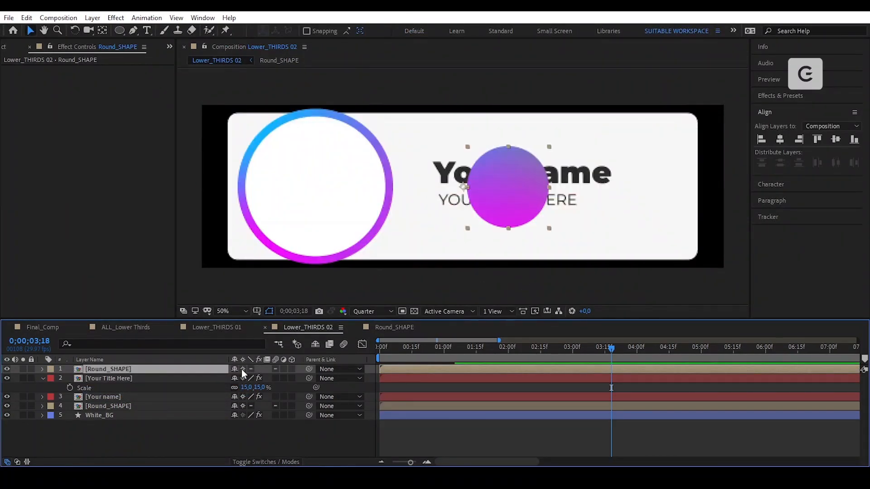
# - Snap the Round_SHAPE anchor point to the circle's centre with Pan Behind
pyautogui.click(103, 30)
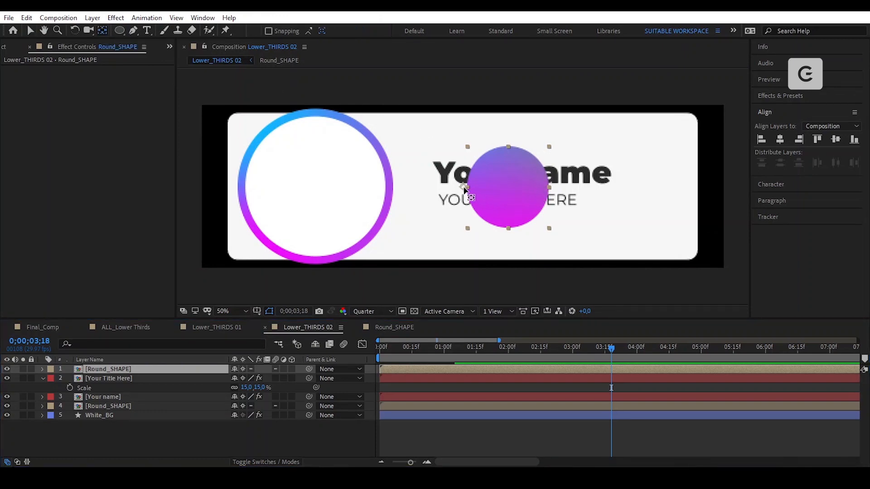
pyautogui.moveTo(465, 190); pyautogui.dragTo(502, 191)
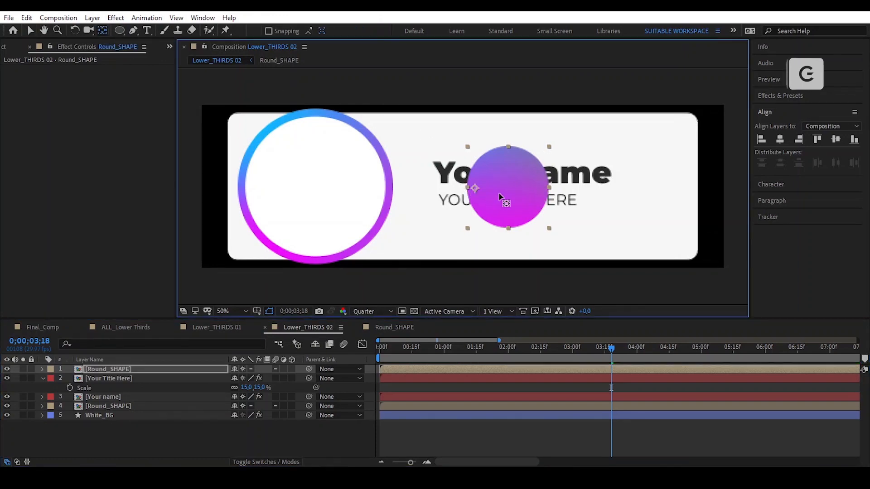
pyautogui.click(268, 31)
pyautogui.moveTo(505, 195); pyautogui.dragTo(510, 189)
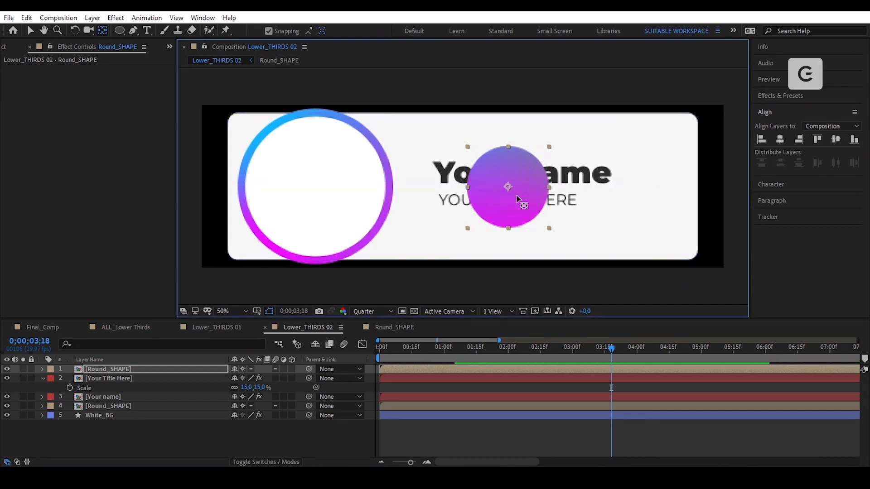
pyautogui.press('v')
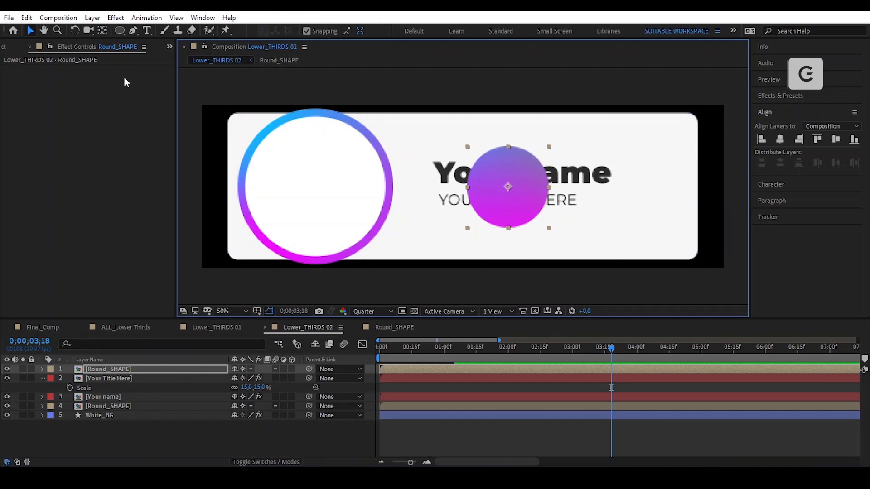
# - Draw an elliptical mask on Round_SHAPE and set it to Inverted
pyautogui.click(121, 31)
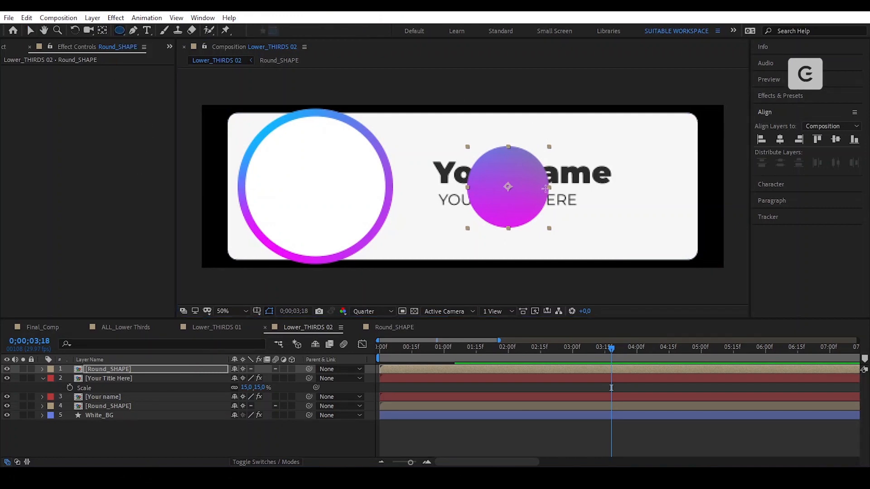
pyautogui.scroll(1, 539, 193)
pyautogui.moveTo(567, 194); pyautogui.dragTo(500, 236)
pyautogui.click(271, 388)
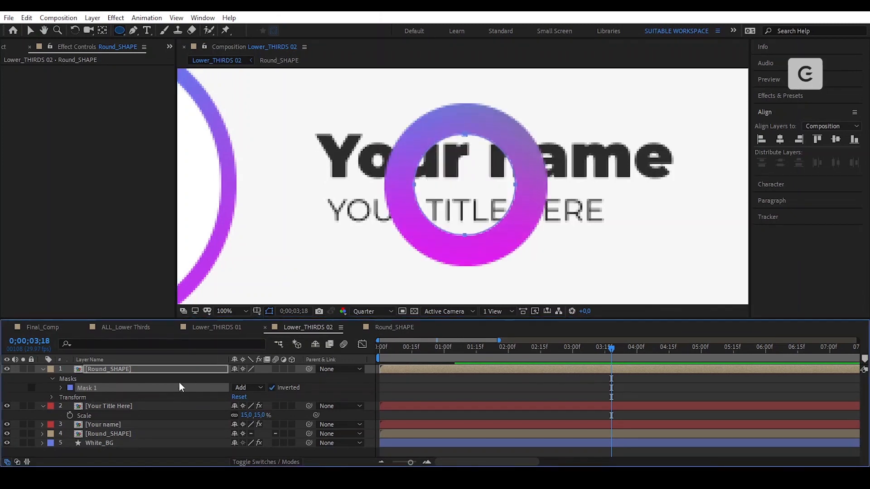
# - Free-transform the mask to enlarge the ring's hole and recentre it
pyautogui.hotkey('ctrl', 't')
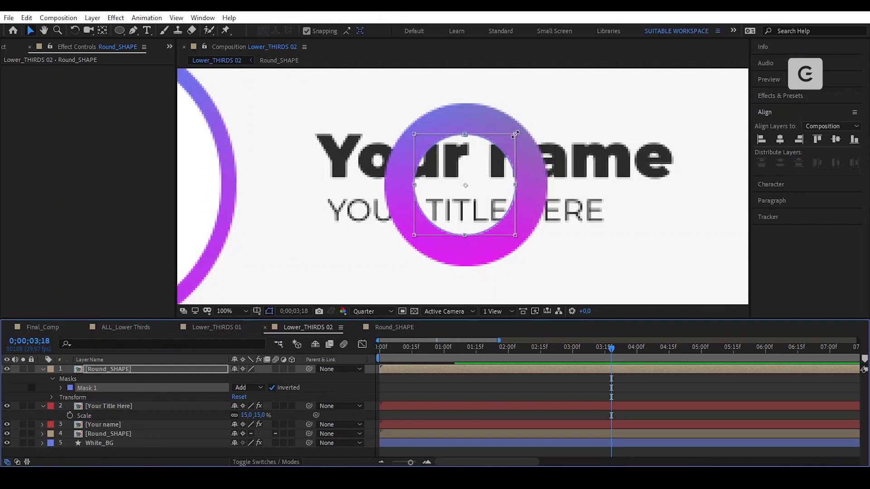
pyautogui.moveTo(515, 133); pyautogui.dragTo(524, 131)
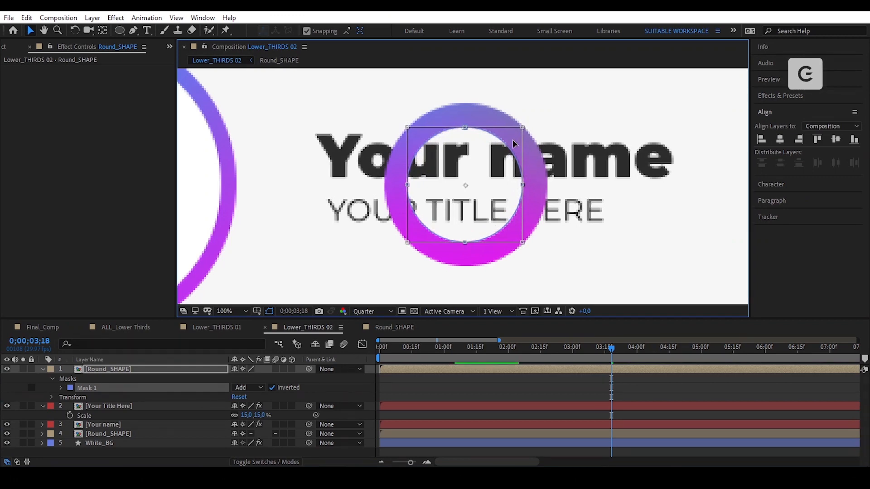
pyautogui.moveTo(510, 153); pyautogui.dragTo(512, 154)
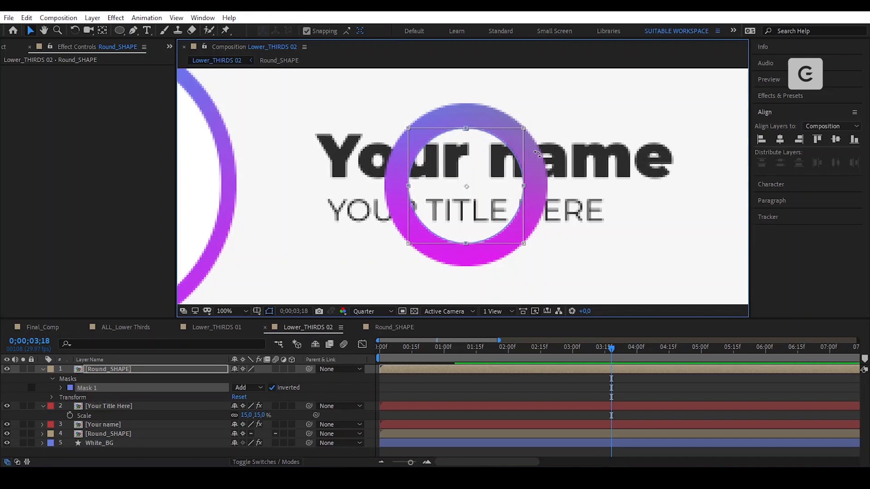
pyautogui.click(641, 386)
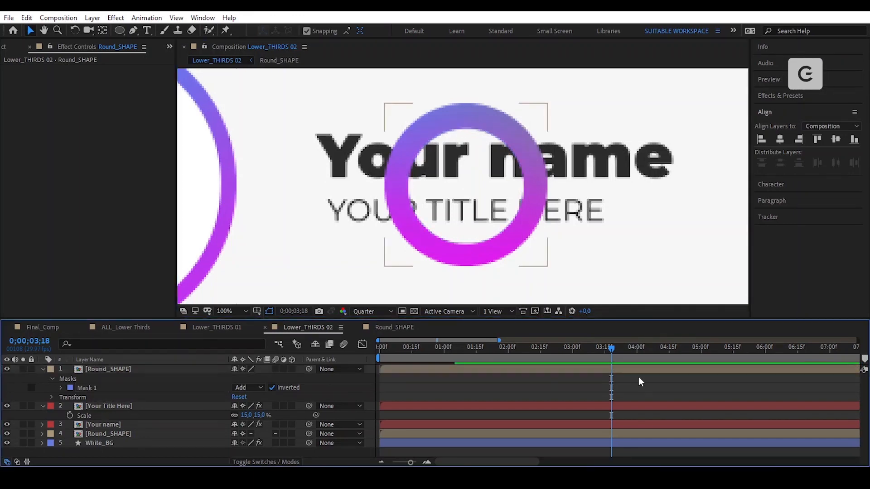
pyautogui.scroll(-2, 461, 236)
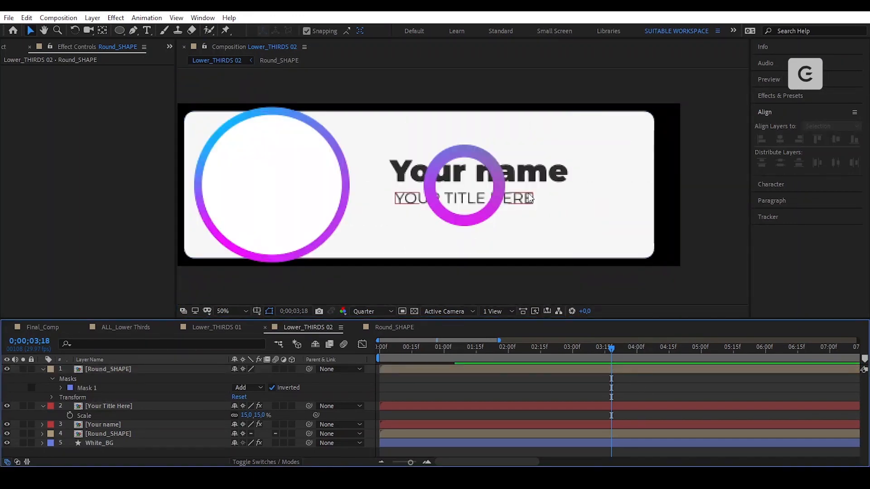
pyautogui.click(137, 370)
# - Place the ring at the white box's lower-right corner, scaled to 60%
pyautogui.press('u')
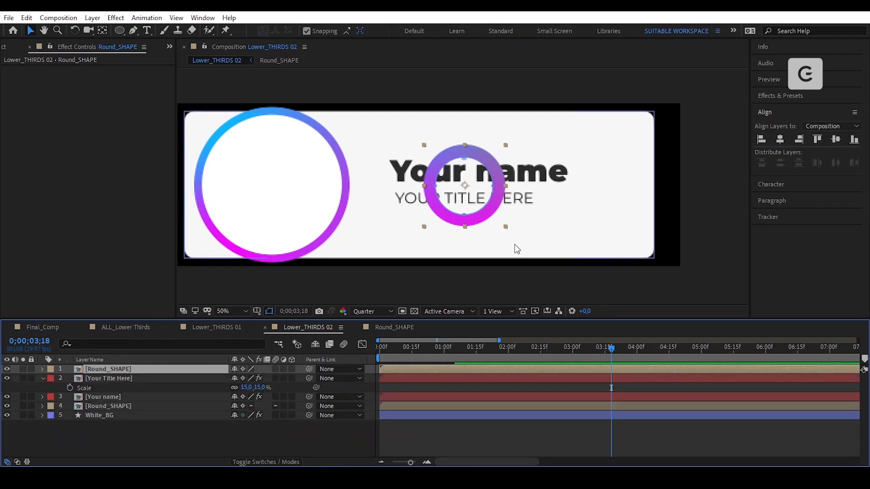
pyautogui.moveTo(480, 159); pyautogui.dragTo(644, 208)
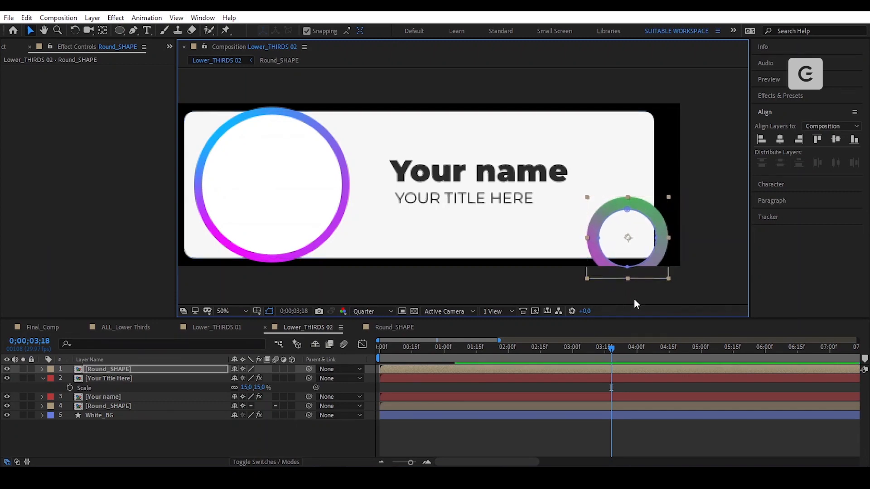
pyautogui.press('s')
pyautogui.click(250, 378)
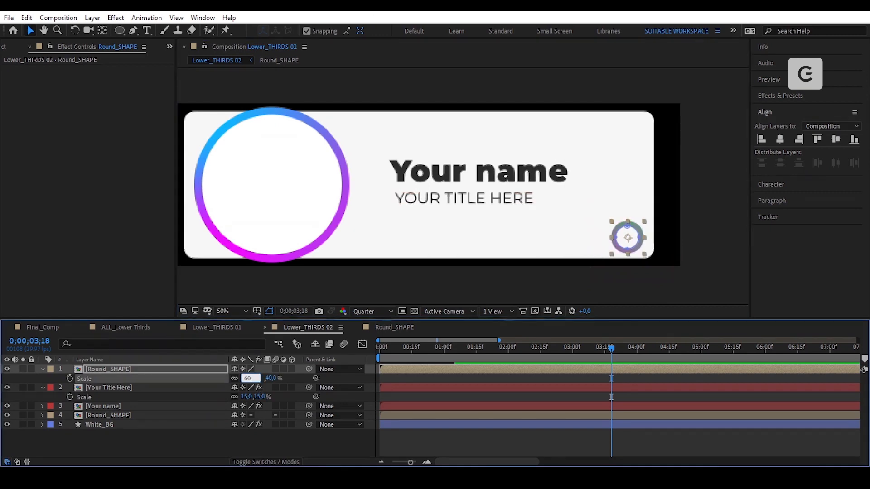
pyautogui.write('60')
pyautogui.press('Return')
pyautogui.moveTo(645, 235); pyautogui.dragTo(667, 238)
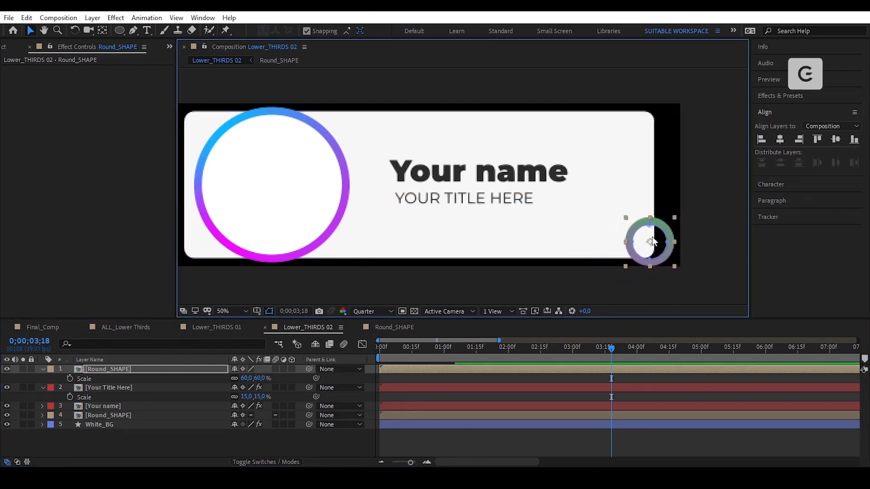
pyautogui.press('Up')
pyautogui.press('Up')
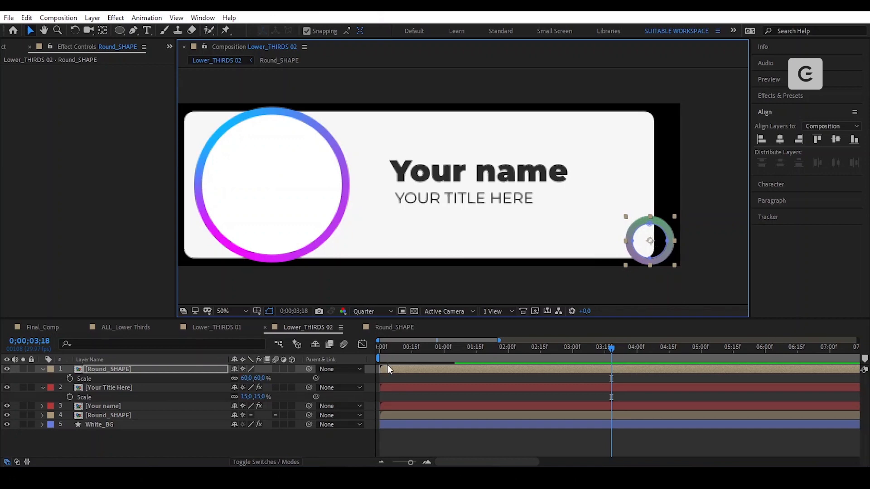
# - Inside Round_SHAPE, drag the 4-Color Gradient points to the right of the circle
pyautogui.doubleClick(415, 369)
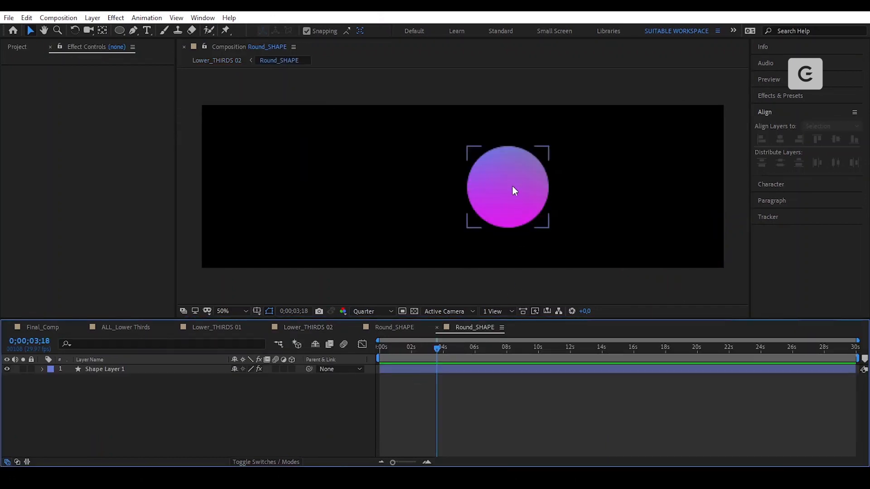
pyautogui.click(513, 186)
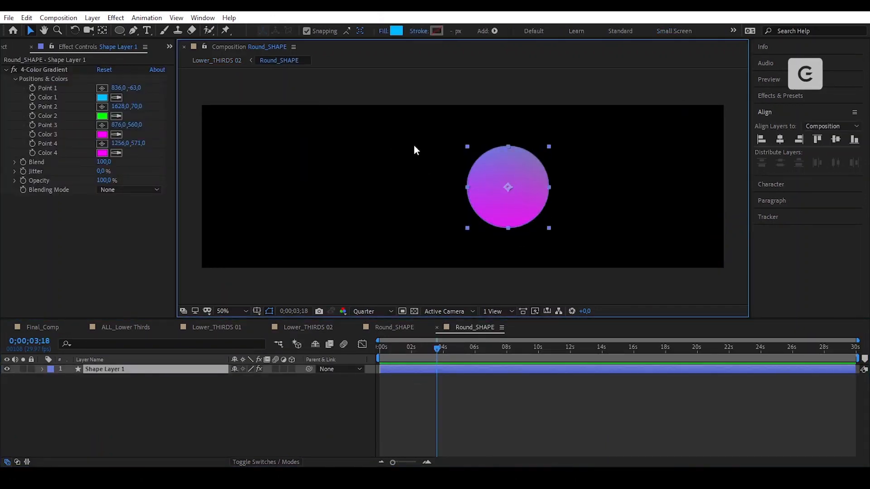
pyautogui.press(',')
pyautogui.click(44, 69)
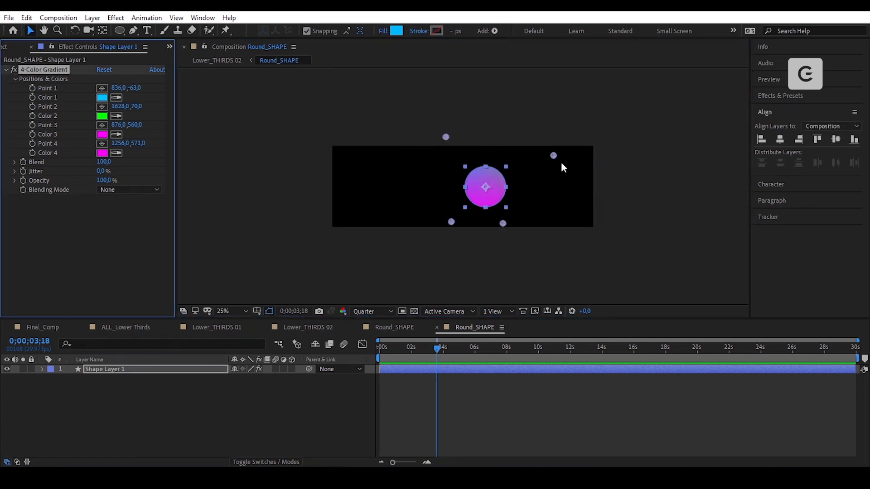
pyautogui.moveTo(554, 155); pyautogui.dragTo(606, 189)
pyautogui.moveTo(503, 223); pyautogui.dragTo(594, 239)
pyautogui.moveTo(451, 222); pyautogui.dragTo(538, 236)
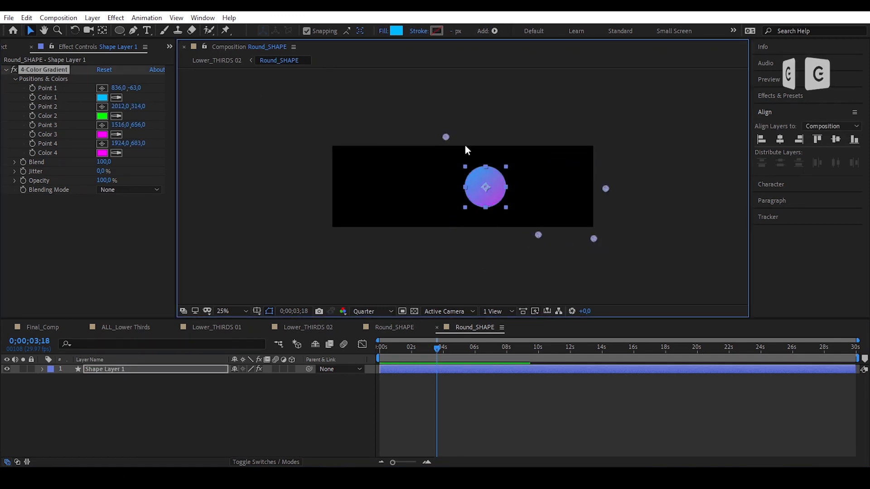
pyautogui.moveTo(446, 137); pyautogui.dragTo(553, 173)
pyautogui.moveTo(538, 236); pyautogui.dragTo(549, 235)
# - Fine-tune gradient Point 1 down and right, checking the blue-to-purple ring in Lower_THIRDS 02
pyautogui.click(305, 327)
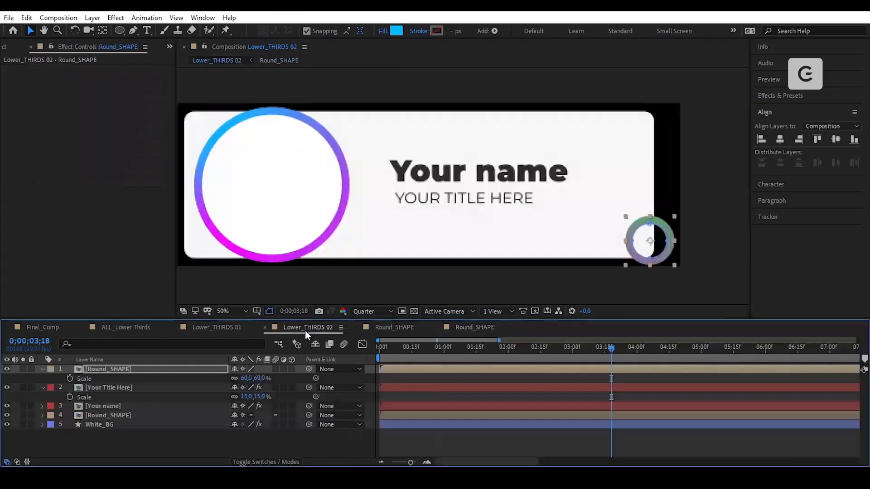
pyautogui.click(457, 327)
pyautogui.moveTo(554, 173); pyautogui.dragTo(630, 196)
pyautogui.click(307, 328)
pyautogui.click(480, 329)
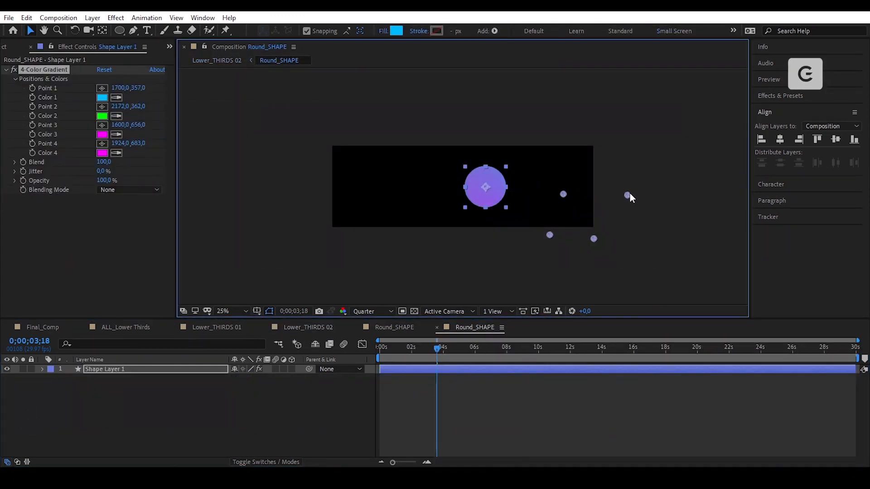
pyautogui.click(297, 328)
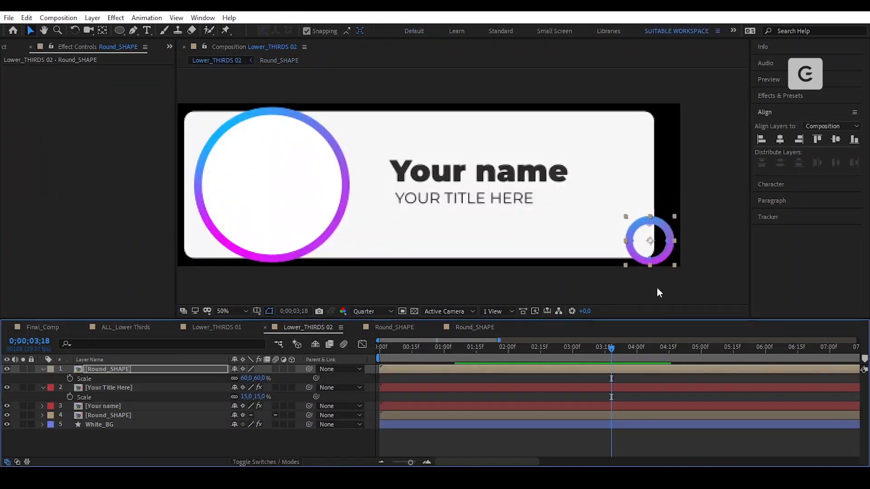
pyautogui.click(727, 249)
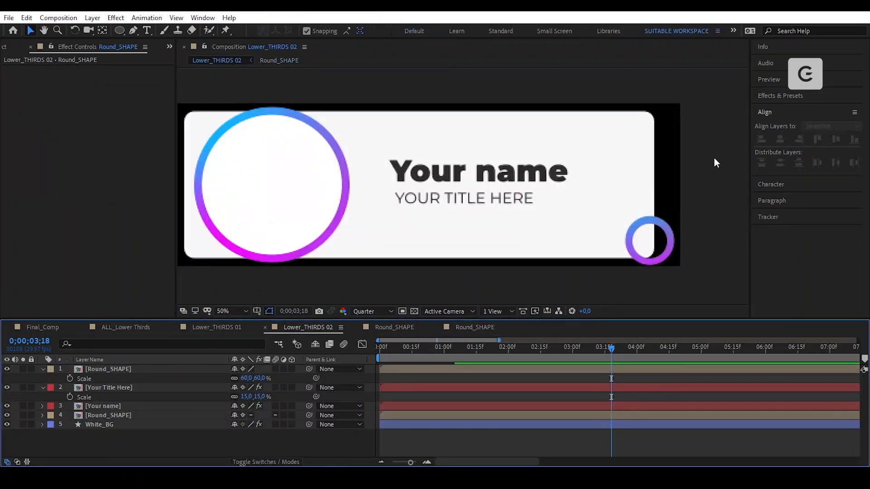
pyautogui.click(123, 30)
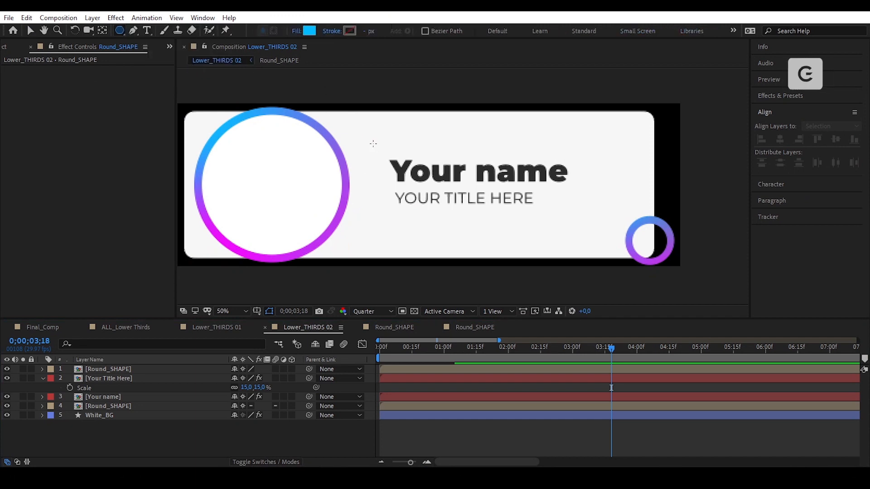
# - Draw a blue triangle shape over the title text
pyautogui.press('h')
pyautogui.moveTo(364, 138); pyautogui.dragTo(393, 149)
pyautogui.press('q')
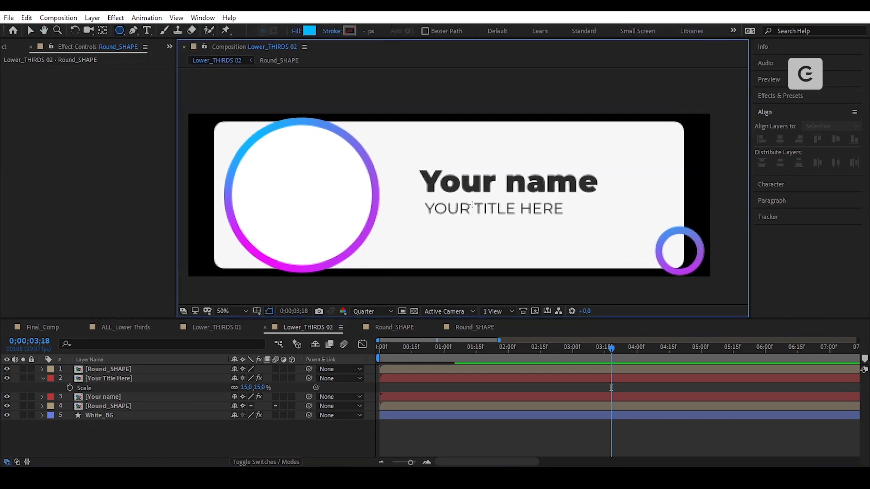
pyautogui.moveTo(479, 204); pyautogui.dragTo(525, 240)
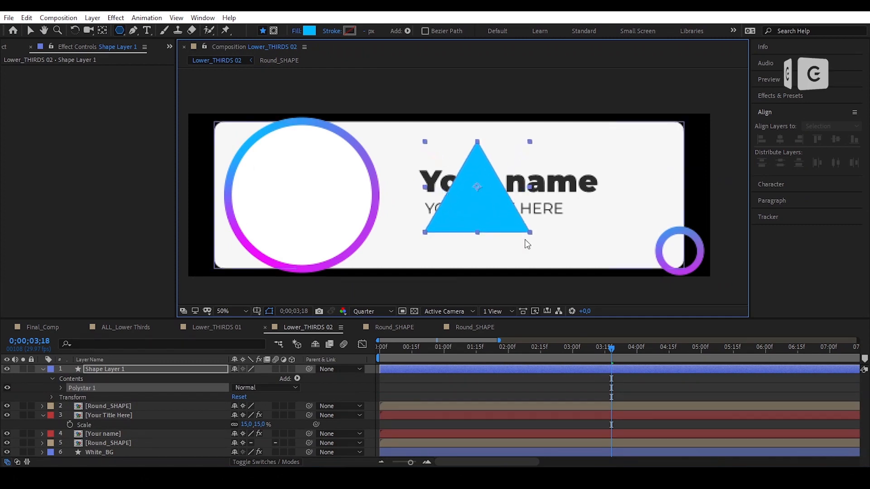
pyautogui.click(496, 371)
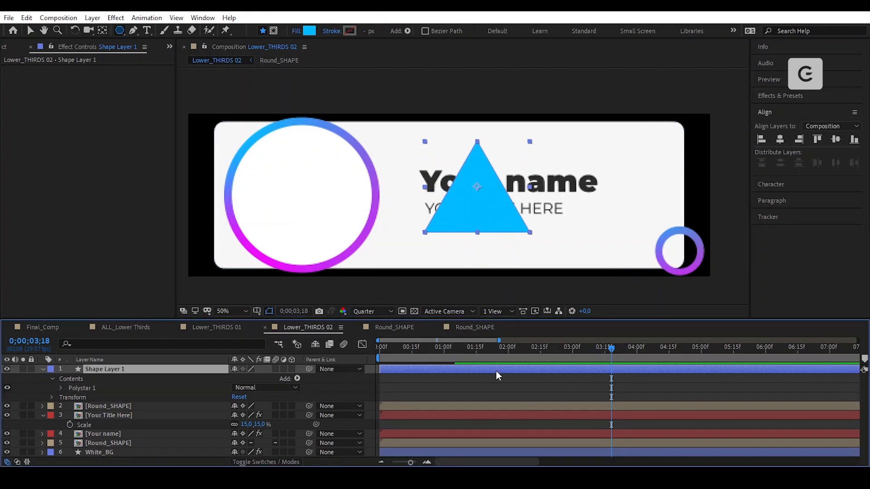
# - Pre-compose the triangle as Triangle_02, centre its anchor, and draw a polygon mask on it
pyautogui.click(92, 17)
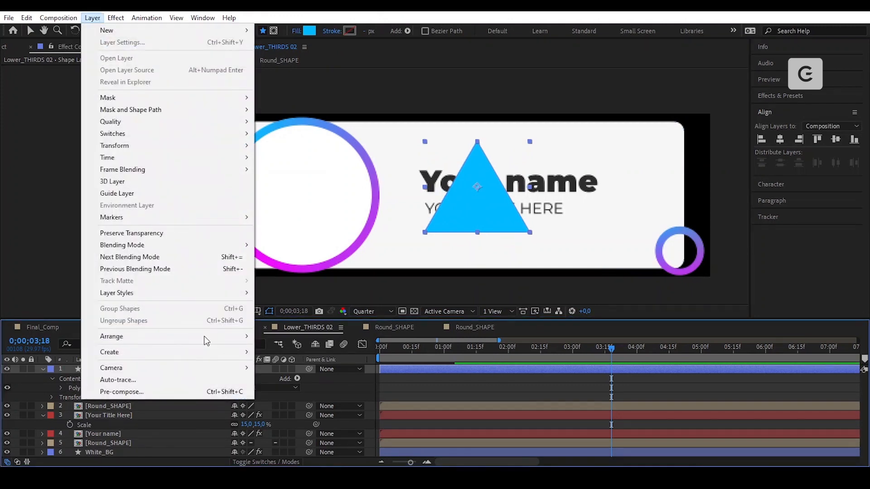
pyautogui.click(136, 391)
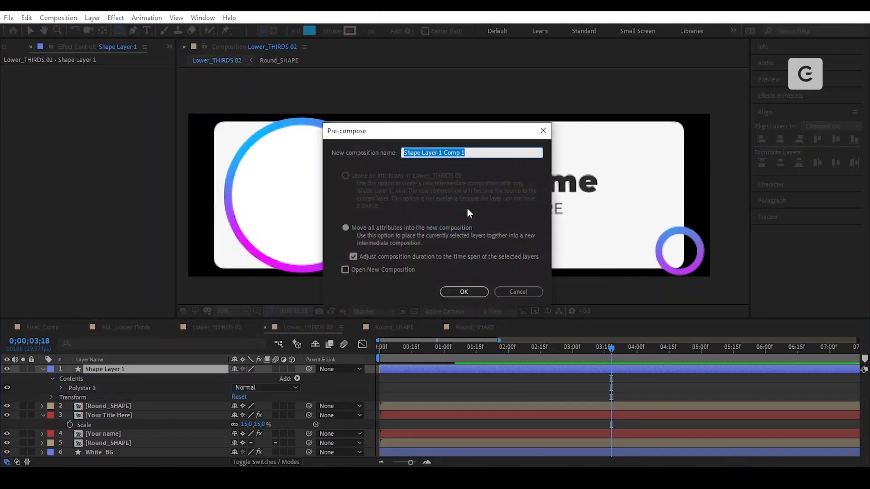
pyautogui.write('Triangle_02')
pyautogui.press('Return')
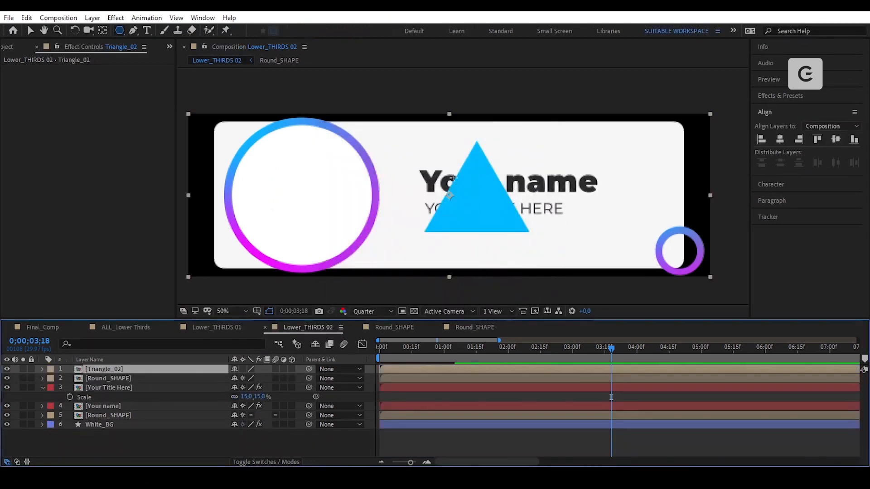
pyautogui.click(103, 32)
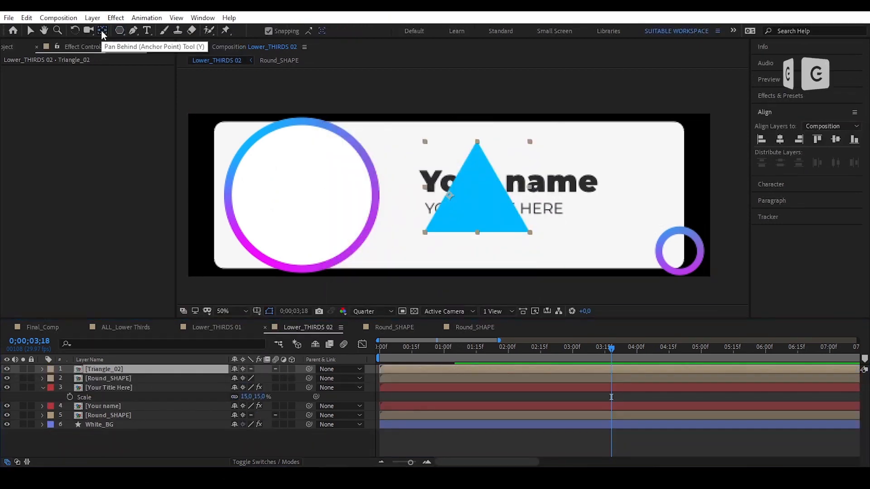
pyautogui.moveTo(451, 196); pyautogui.dragTo(462, 197)
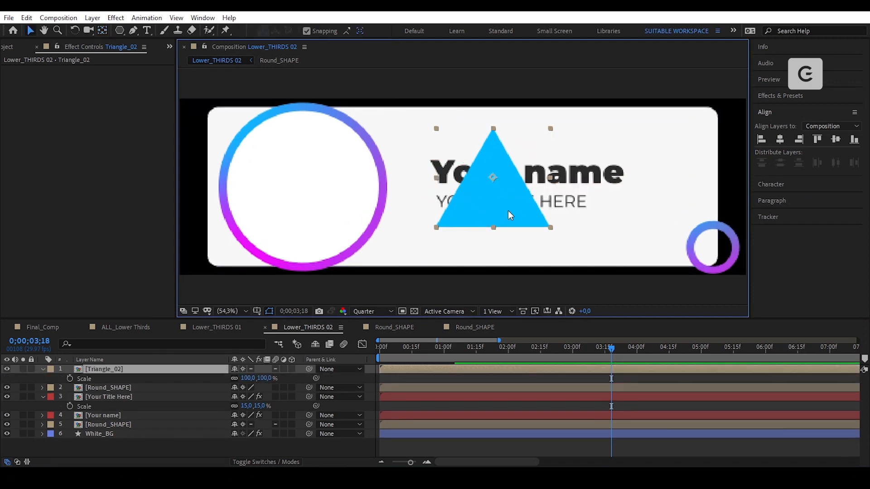
pyautogui.moveTo(119, 31); pyautogui.dragTo(184, 67)
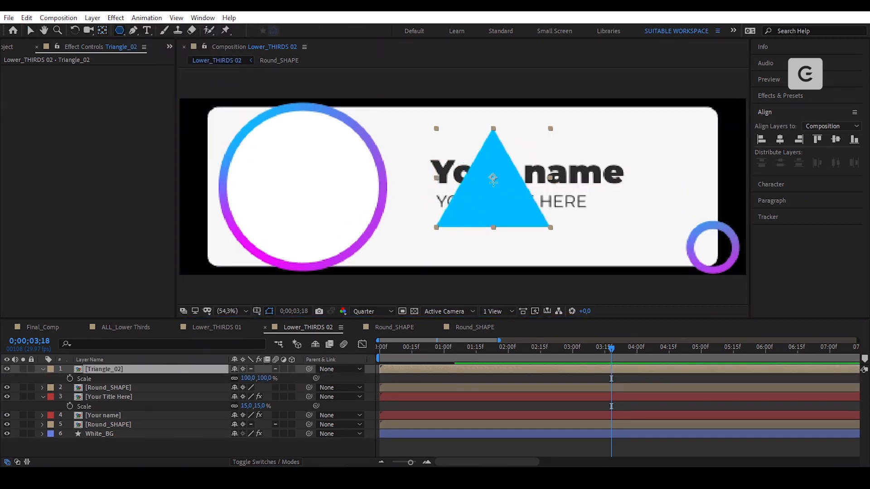
pyautogui.moveTo(492, 180); pyautogui.dragTo(510, 205)
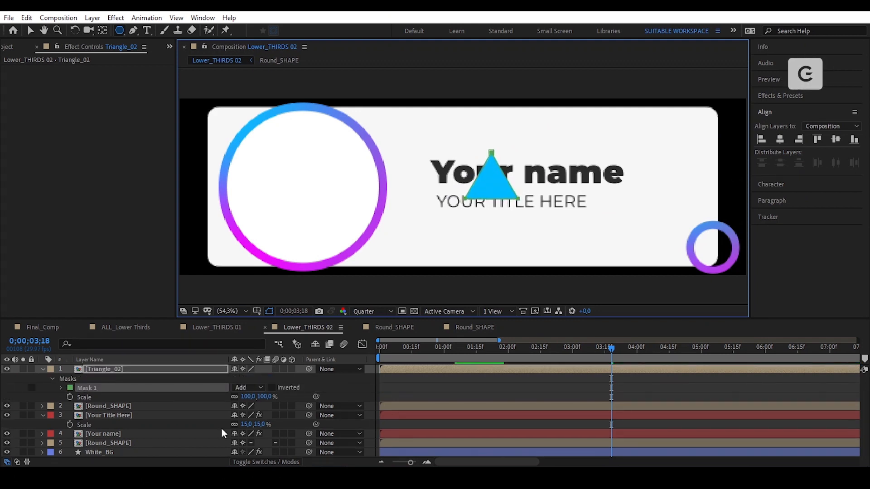
# - Invert Triangle_02's Mask 1, then move and enlarge it to hollow the triangle
pyautogui.click(272, 387)
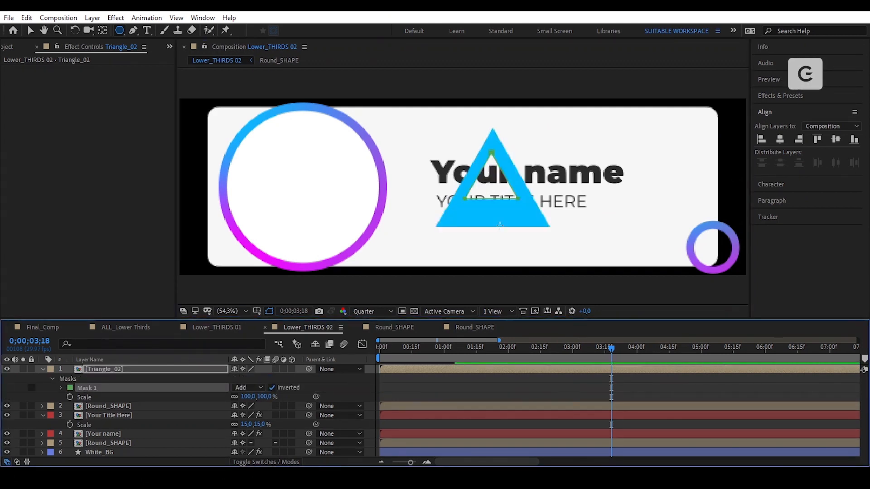
pyautogui.press('v')
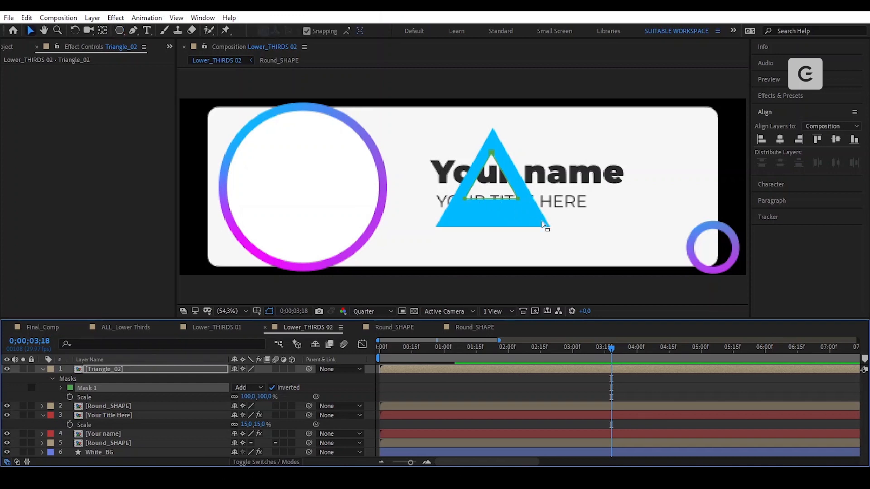
pyautogui.press('/')
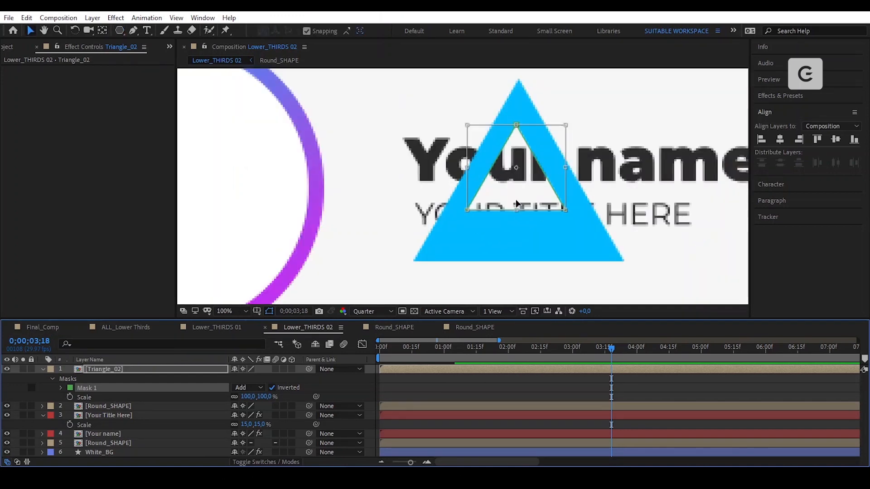
pyautogui.moveTo(518, 180); pyautogui.dragTo(483, 203)
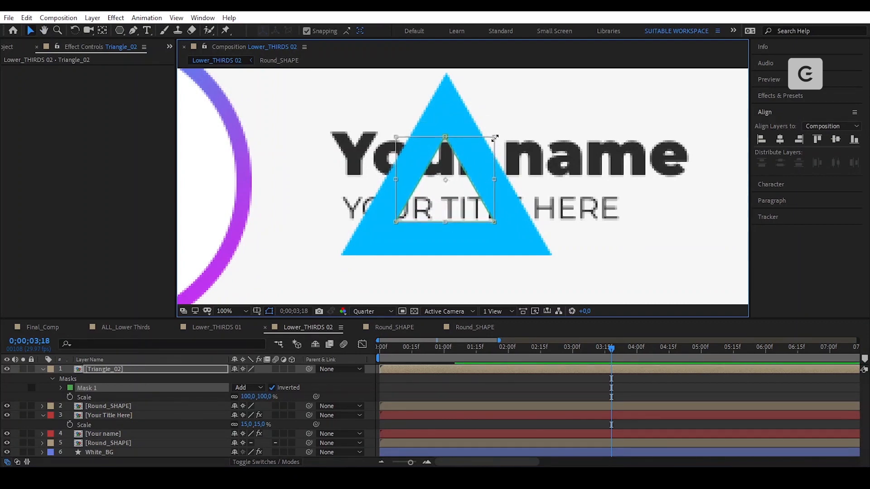
pyautogui.moveTo(496, 137); pyautogui.dragTo(509, 128)
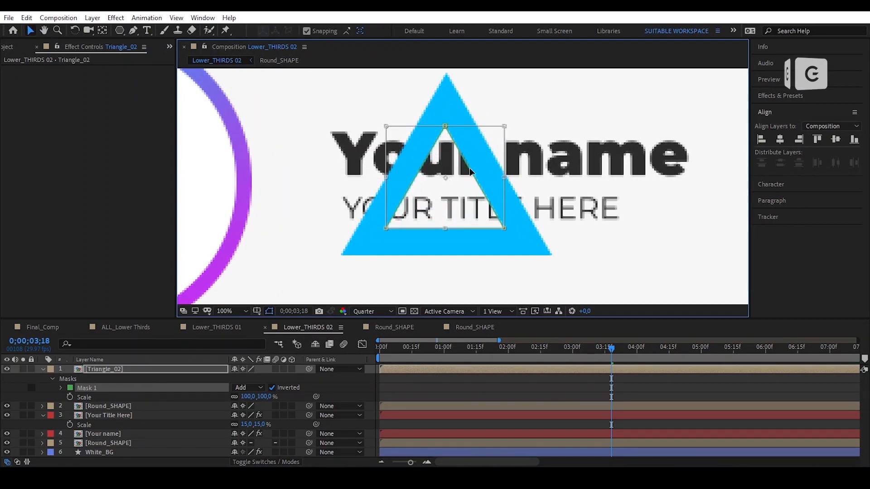
pyautogui.press('Return')
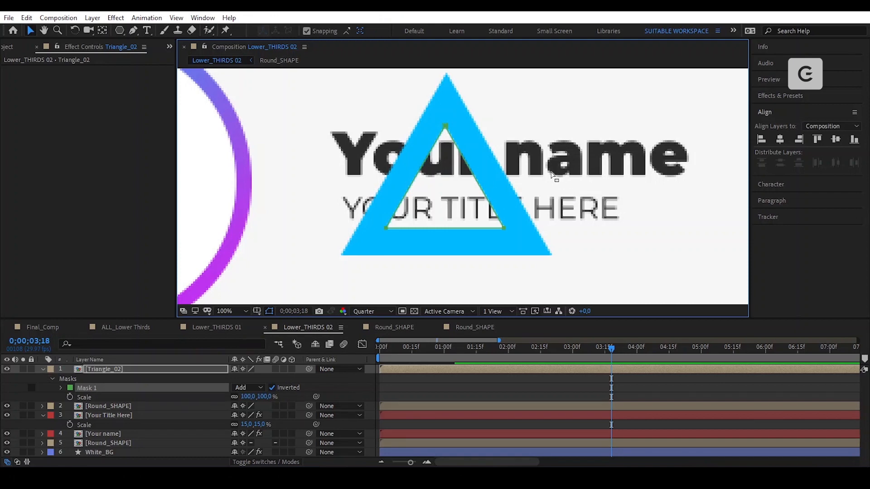
pyautogui.scroll(-1, 553, 175)
pyautogui.click(699, 158)
# - Scale the triangle outline to 25% and move it up to the white box's top edge
pyautogui.press('u')
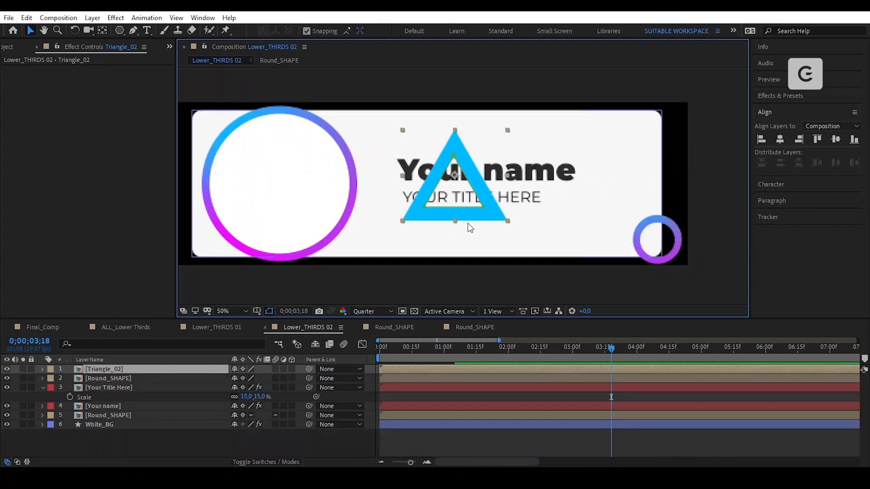
pyautogui.press('s')
pyautogui.click(247, 379)
pyautogui.write('25')
pyautogui.press('Return')
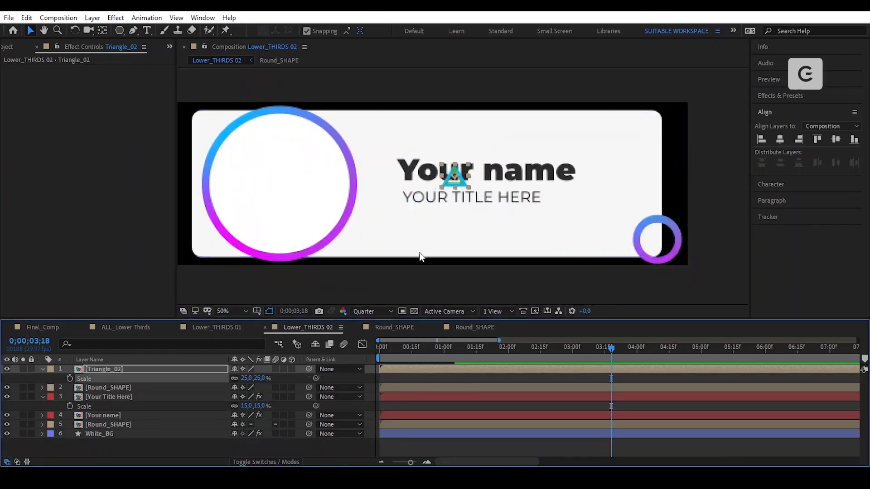
pyautogui.scroll(1, 446, 180)
pyautogui.moveTo(439, 199); pyautogui.dragTo(538, 260)
pyautogui.moveTo(577, 233); pyautogui.dragTo(399, 110)
# - Tilt the triangle 40° and shrink it to 20% scale
pyautogui.press('r')
pyautogui.moveTo(249, 379); pyautogui.dragTo(268, 377)
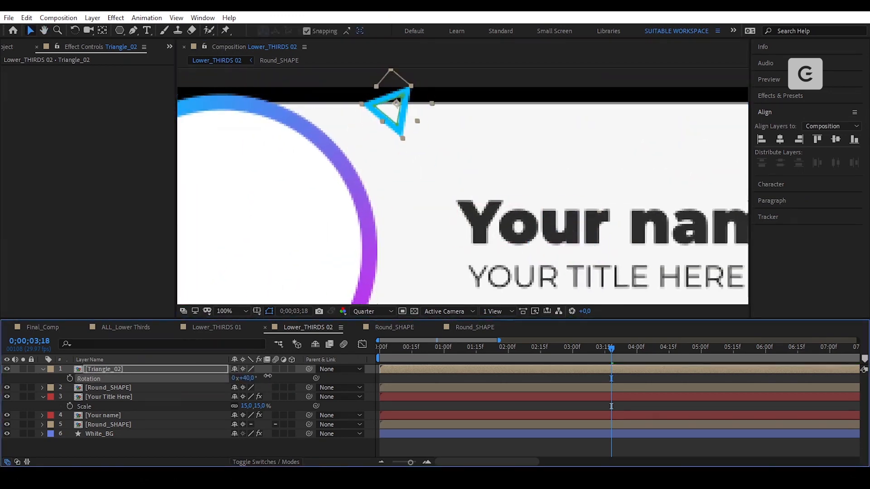
pyautogui.press('s')
pyautogui.click(245, 379)
pyautogui.write('20')
pyautogui.press('Return')
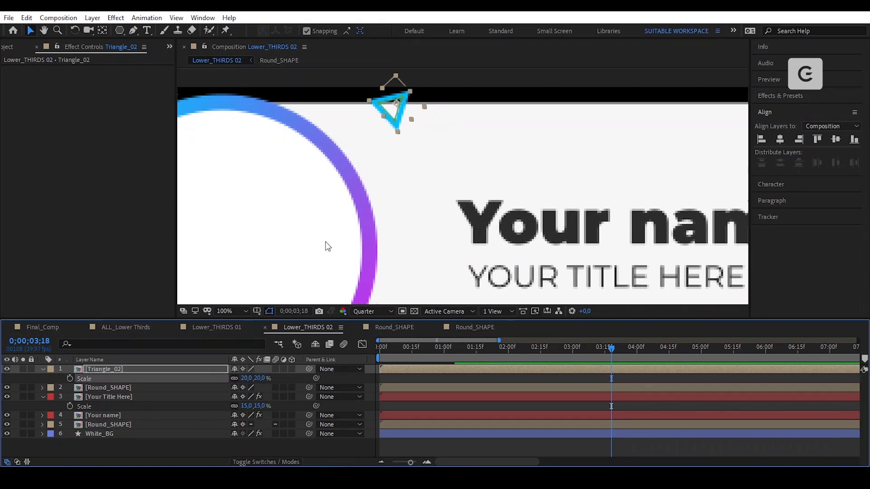
pyautogui.click(520, 67)
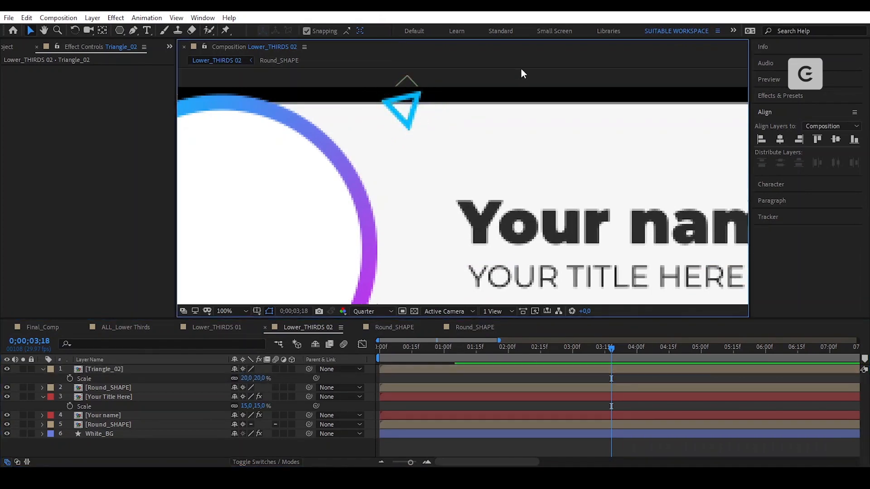
# - Refine the triangle's scale to 22% and nudge it into place on the box's edge
pyautogui.scroll(-1, 437, 155)
pyautogui.click(434, 151)
pyautogui.click(248, 379)
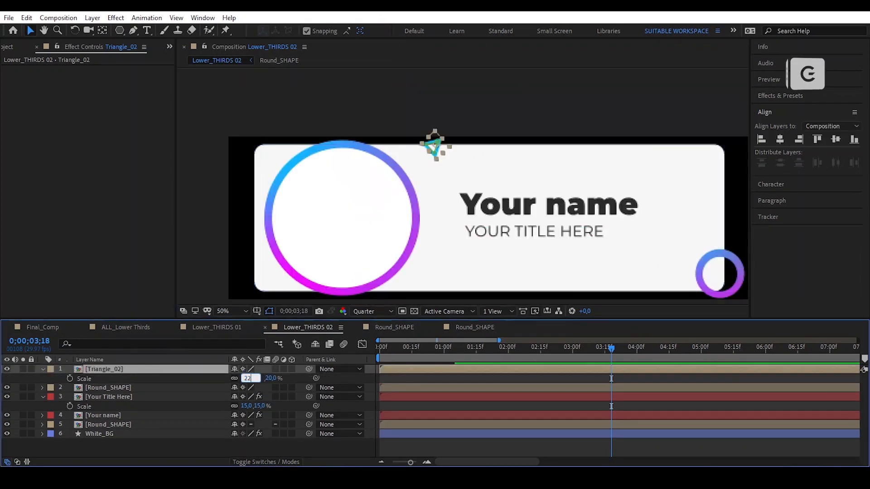
pyautogui.write('22')
pyautogui.press('Return')
pyautogui.click(517, 105)
pyautogui.scroll(1, 426, 139)
pyautogui.moveTo(411, 115); pyautogui.dragTo(415, 117)
# - Turn off snapping, fit the whole composition in view, and select the triangle layer
pyautogui.click(306, 30)
pyautogui.click(486, 89)
pyautogui.press(',')
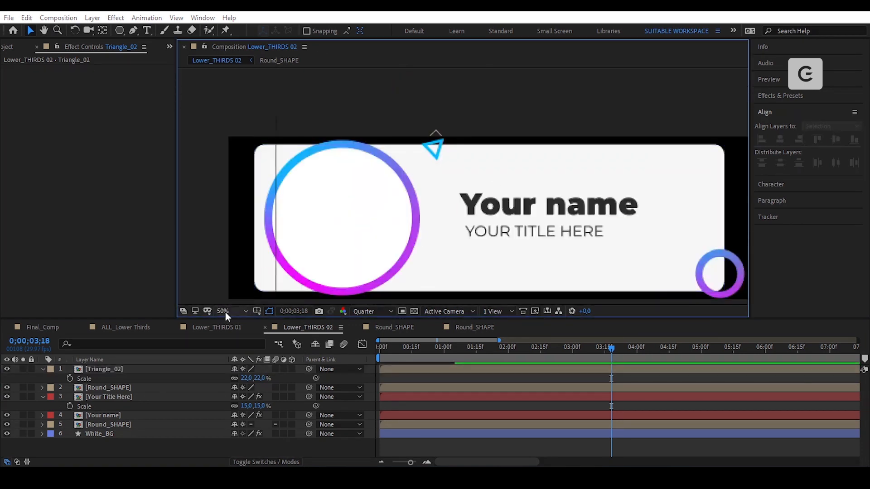
pyautogui.click(225, 312)
pyautogui.click(256, 130)
pyautogui.click(390, 110)
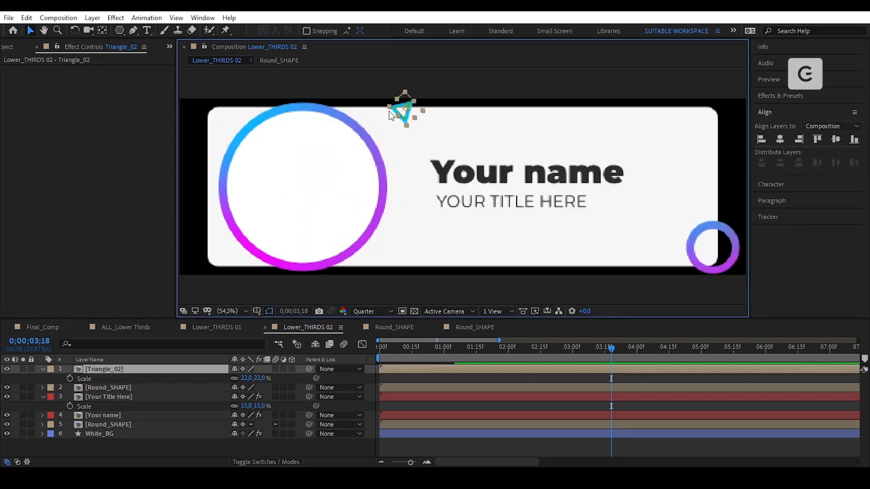
pyautogui.hotkey('ctrl', 'space')
# - Apply Gradient Ramp to the triangle with a bright blue start colour and cyan end colour
pyautogui.write('grad')
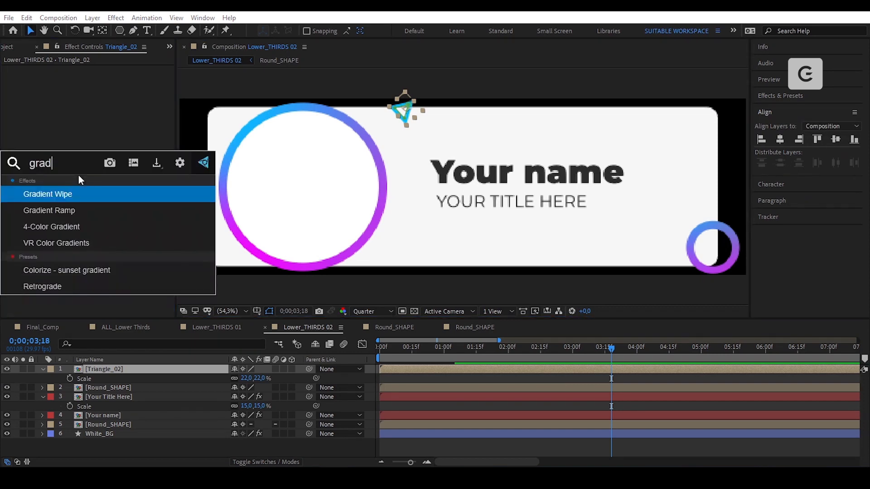
pyautogui.click(84, 208)
pyautogui.click(103, 89)
pyautogui.moveTo(583, 351); pyautogui.dragTo(564, 291)
pyautogui.click(668, 298)
pyautogui.click(102, 107)
pyautogui.click(580, 358)
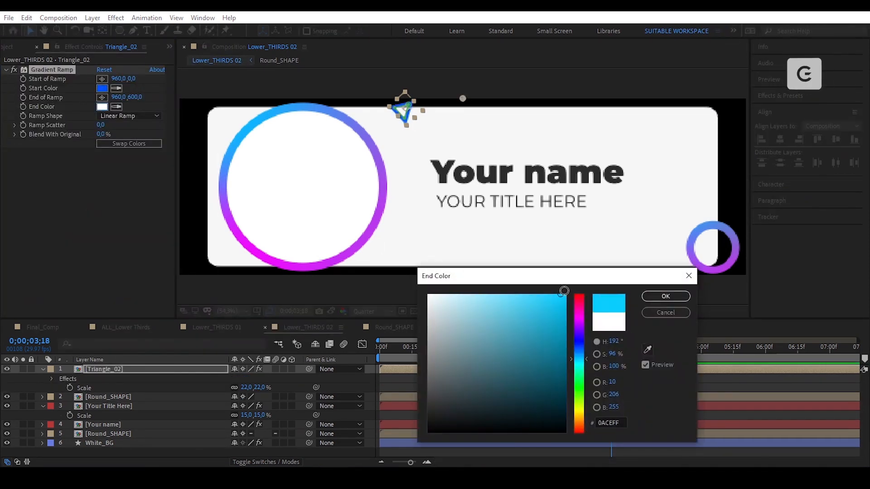
pyautogui.click(582, 361)
pyautogui.click(665, 296)
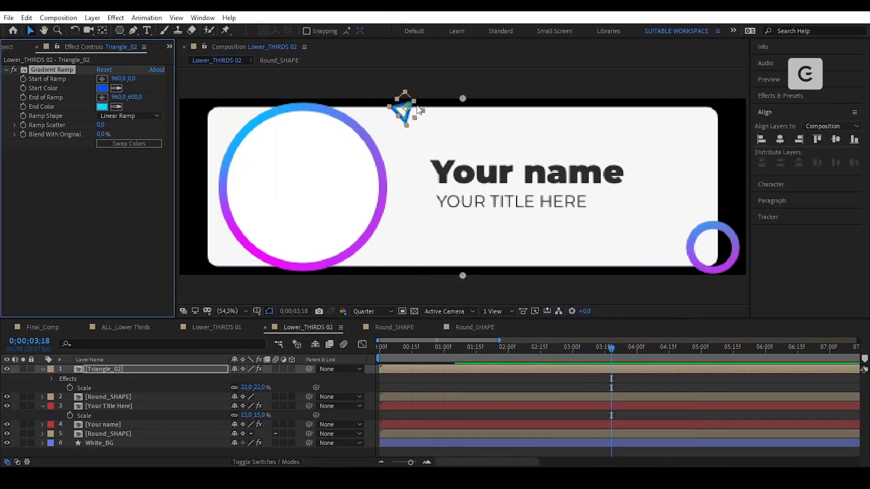
# - Position the gradient's start point above the triangle and its end point onto it
pyautogui.press('/')
pyautogui.moveTo(407, 113); pyautogui.dragTo(489, 178)
pyautogui.scroll(-1, 510, 232)
pyautogui.moveTo(470, 281); pyautogui.dragTo(421, 175)
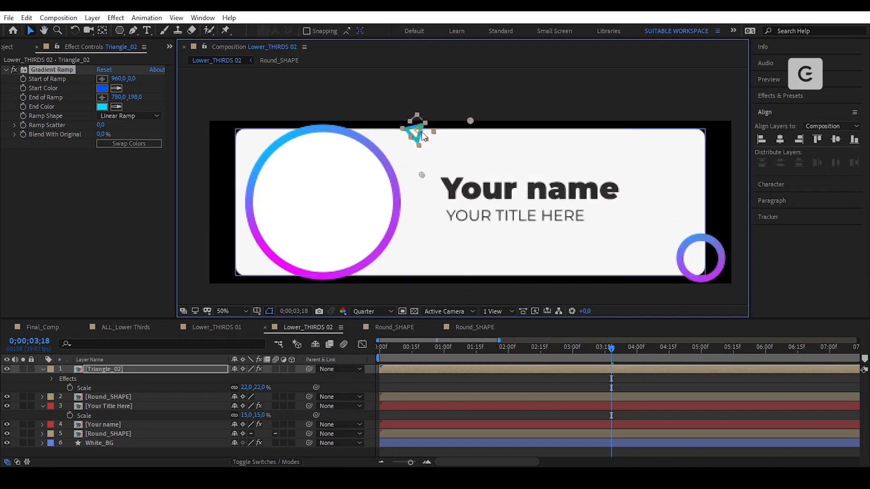
pyautogui.scroll(1, 422, 172)
pyautogui.moveTo(427, 116); pyautogui.dragTo(458, 203)
pyautogui.moveTo(508, 137); pyautogui.dragTo(432, 116)
pyautogui.moveTo(411, 245); pyautogui.dragTo(395, 216)
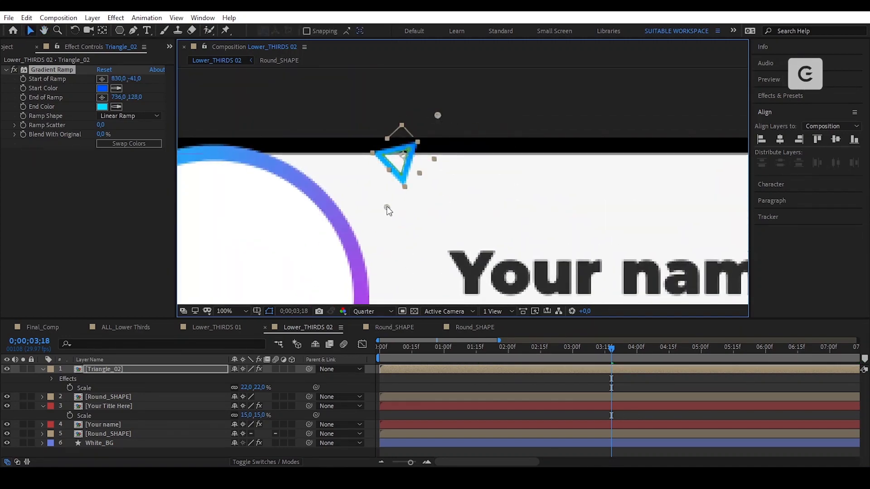
pyautogui.moveTo(438, 115); pyautogui.dragTo(424, 116)
# - Fit the whole lower third in view and collapse all expanded layer properties
pyautogui.click(484, 121)
pyautogui.scroll(-2, 475, 180)
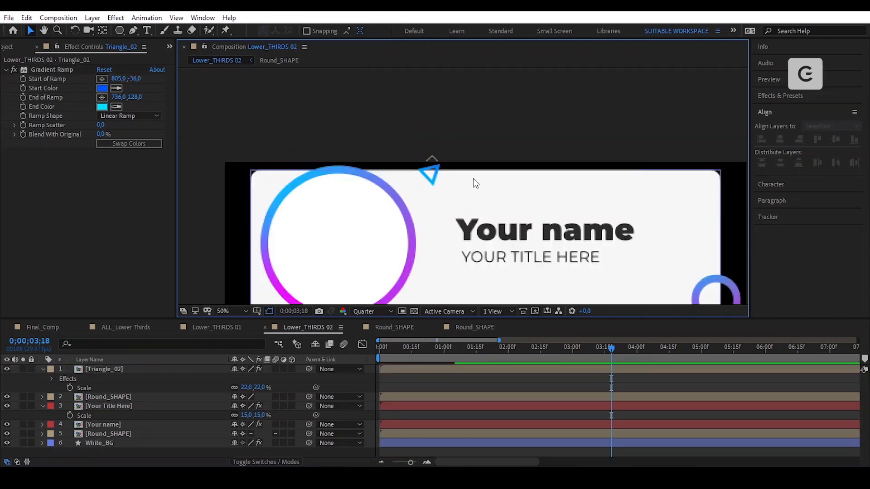
pyautogui.moveTo(474, 180); pyautogui.dragTo(444, 107)
pyautogui.click(241, 312)
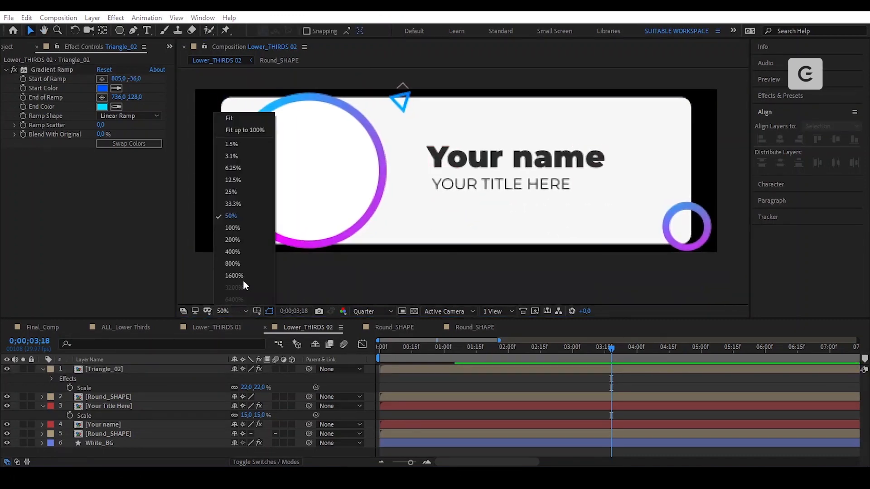
pyautogui.click(245, 130)
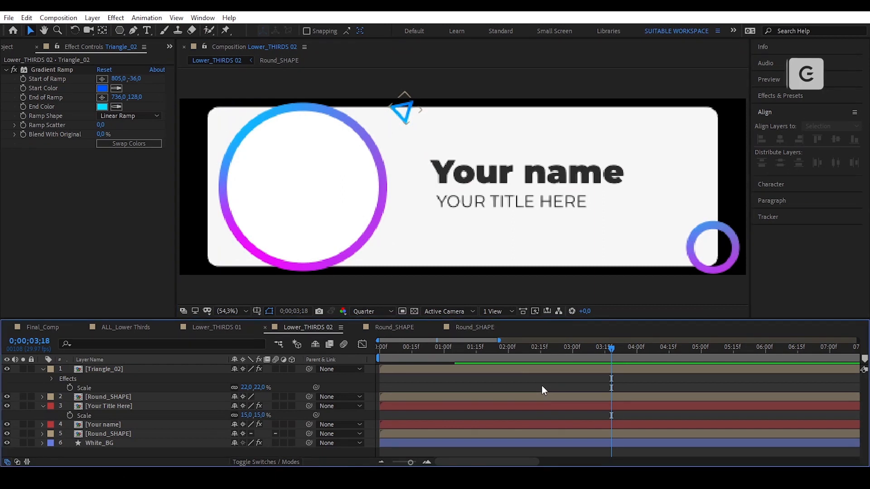
pyautogui.press('u')
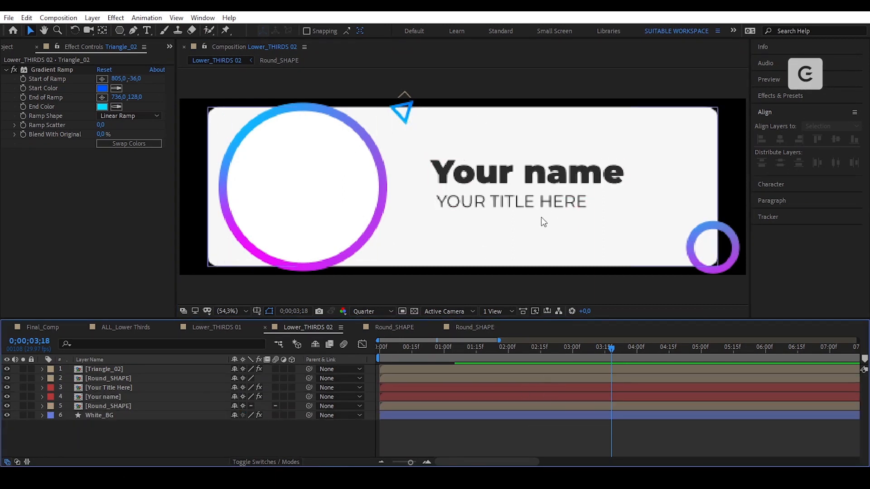
# - Expose White_BG's rectangle Path and, at 1 second, pull the box's right edge onto its left edge
pyautogui.press('Home')
pyautogui.click(118, 415)
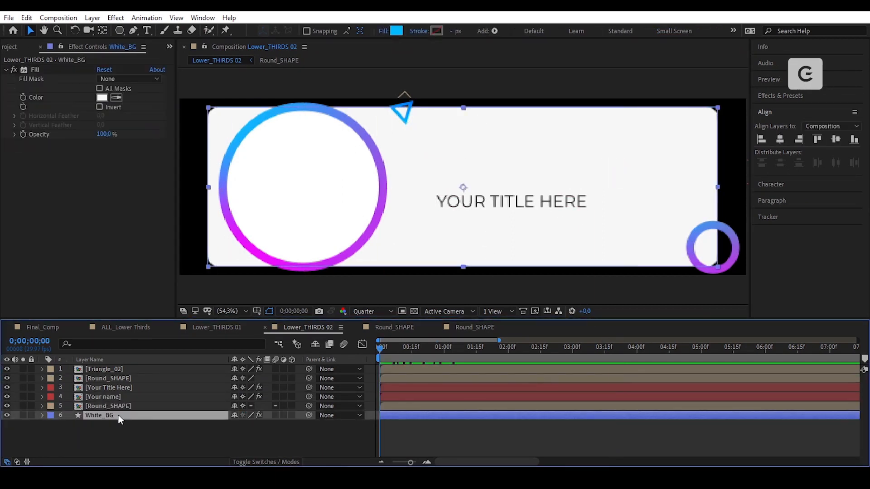
pyautogui.click(43, 416)
pyautogui.click(52, 424)
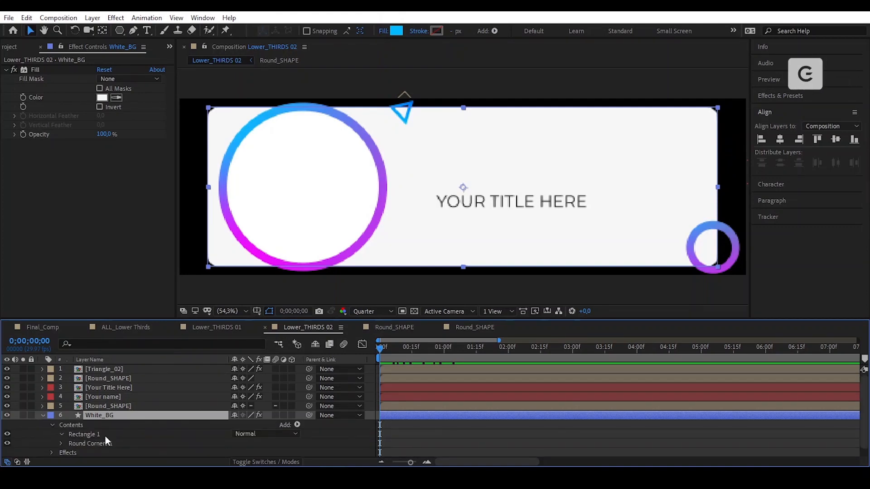
pyautogui.click(61, 434)
pyautogui.scroll(-3, 69, 396)
pyautogui.click(70, 397)
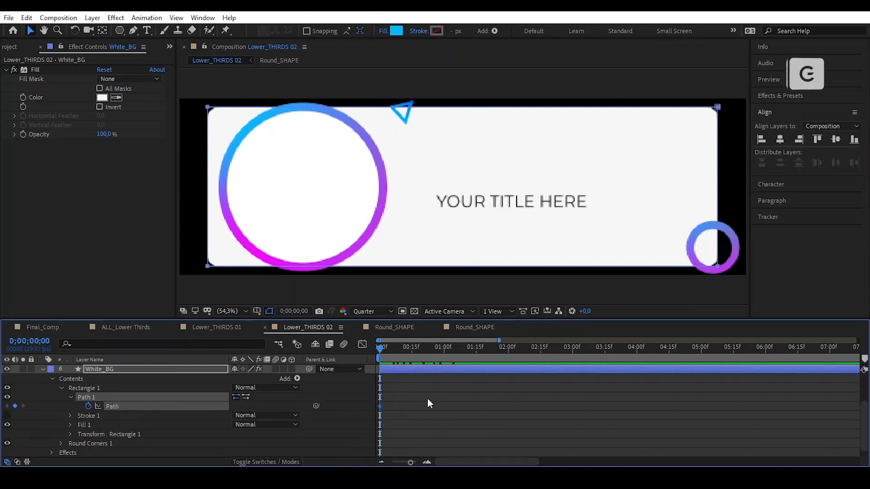
pyautogui.click(444, 365)
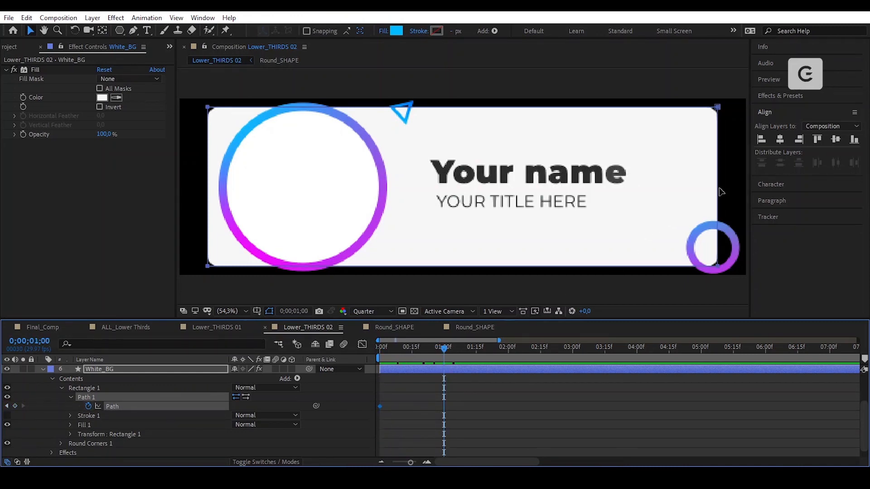
pyautogui.moveTo(721, 192); pyautogui.dragTo(208, 202)
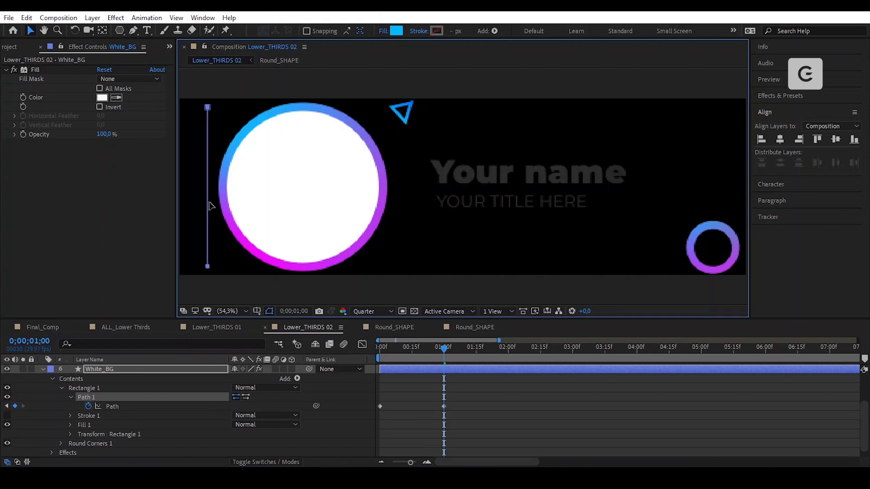
# - Apply Easy Ease to both box Path keyframes and time-reverse them
pyautogui.click(548, 418)
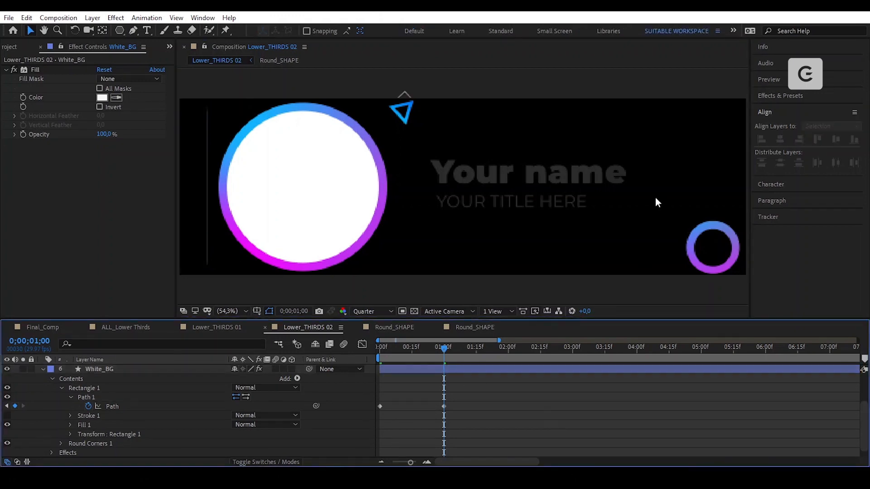
pyautogui.moveTo(463, 400); pyautogui.dragTo(371, 420)
pyautogui.rightClick(445, 399)
pyautogui.moveTo(544, 390)
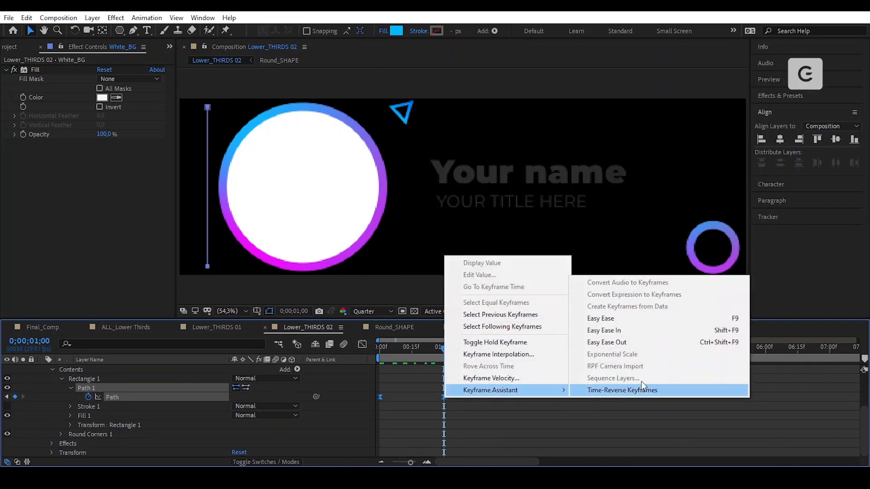
pyautogui.click(634, 317)
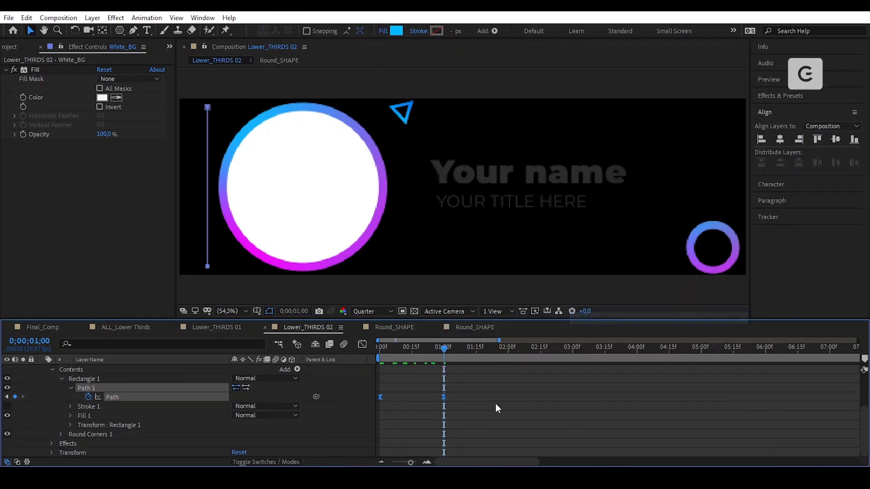
pyautogui.rightClick(445, 398)
pyautogui.moveTo(518, 390)
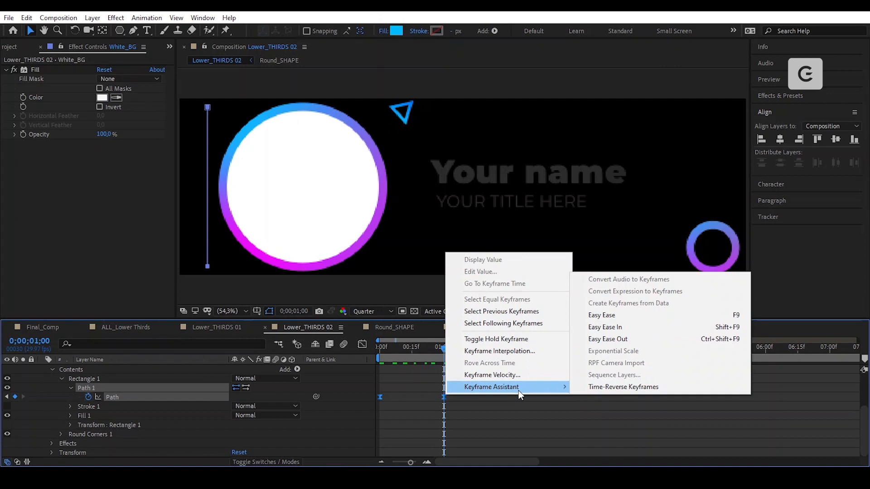
pyautogui.click(592, 386)
# - Sharpen the box's ease influence in the speed graph and preview the reveal
pyautogui.click(362, 345)
pyautogui.moveTo(423, 435); pyautogui.dragTo(388, 434)
pyautogui.hotkey('shift', 'F3')
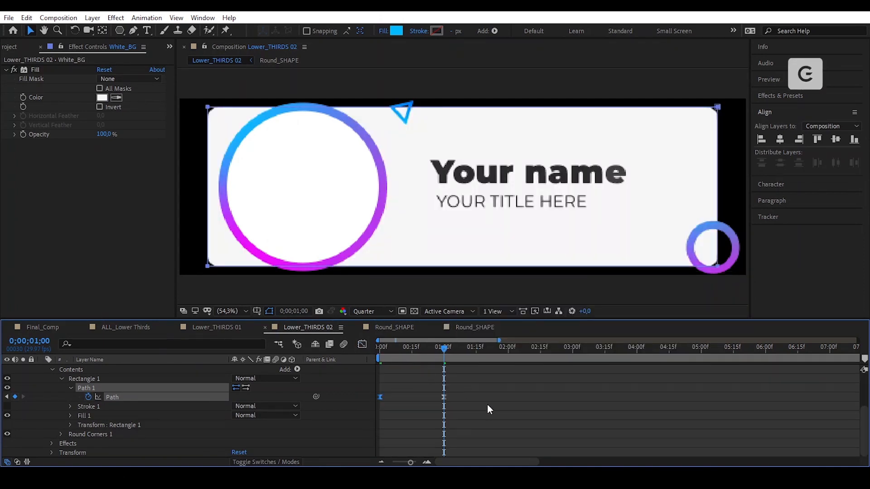
pyautogui.scroll(1, 489, 424)
pyautogui.press('space')
pyautogui.click(157, 433)
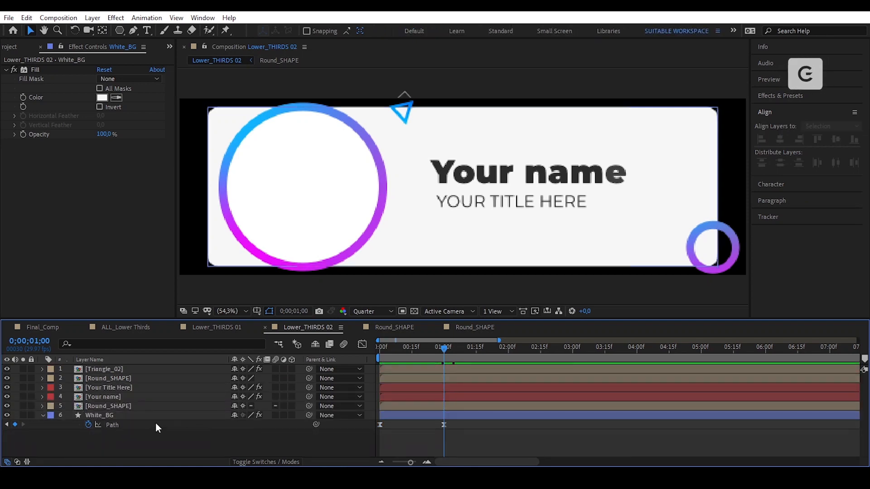
pyautogui.click(147, 405)
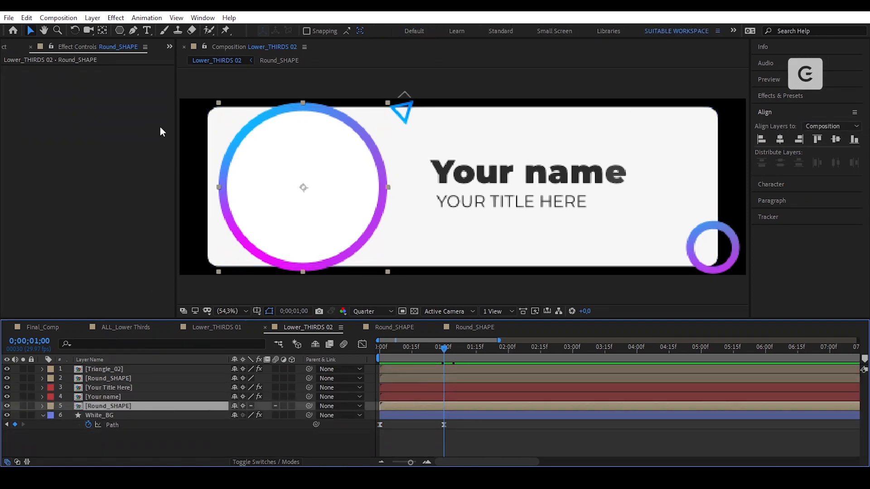
# - Draw an ellipse mask from the circle's centre, invert it, and enlarge it to the ring's inner edge
pyautogui.moveTo(121, 34); pyautogui.dragTo(181, 54)
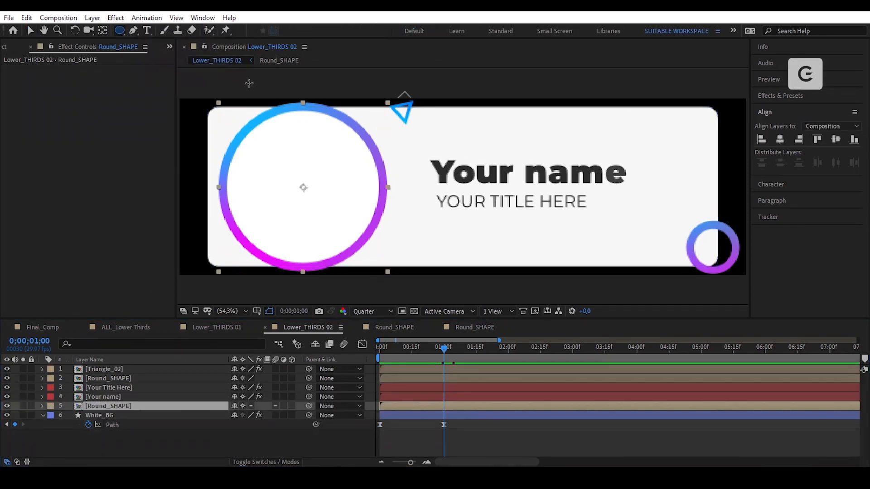
pyautogui.scroll(1, 288, 188)
pyautogui.moveTo(256, 200); pyautogui.dragTo(506, 183)
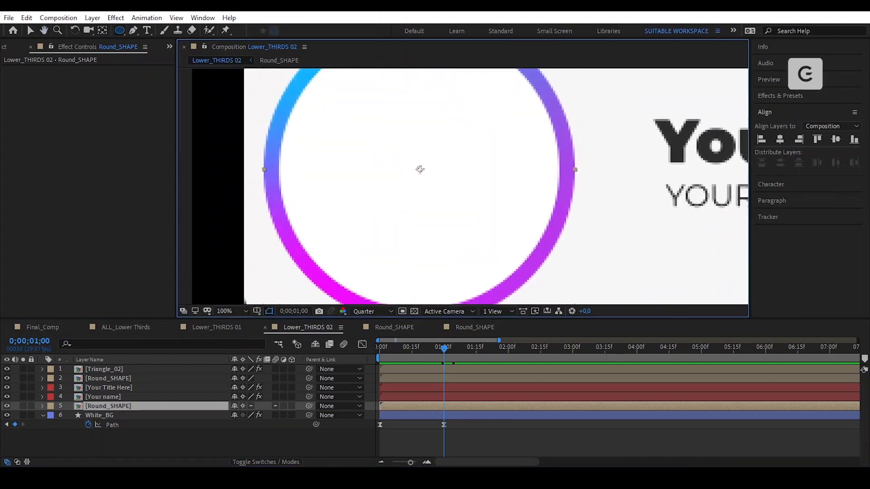
pyautogui.scroll(-2, 396, 189)
pyautogui.moveTo(408, 180); pyautogui.dragTo(447, 238)
pyautogui.click(270, 426)
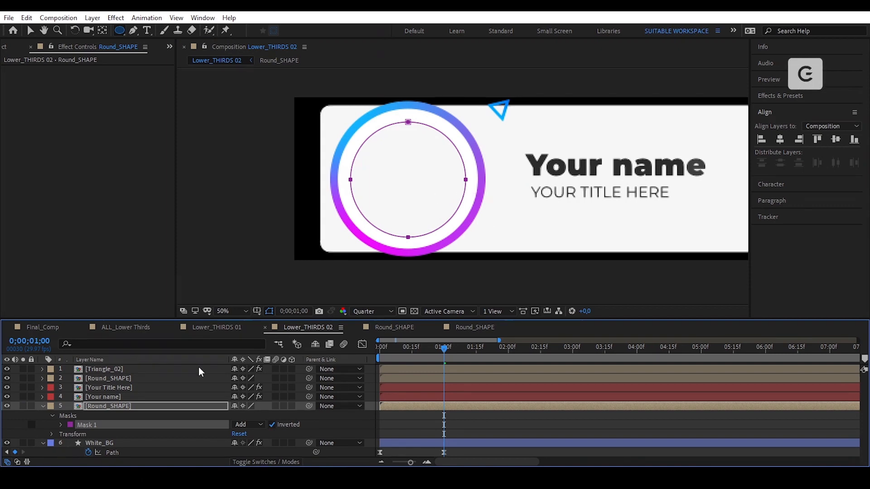
pyautogui.hotkey('ctrl', 't')
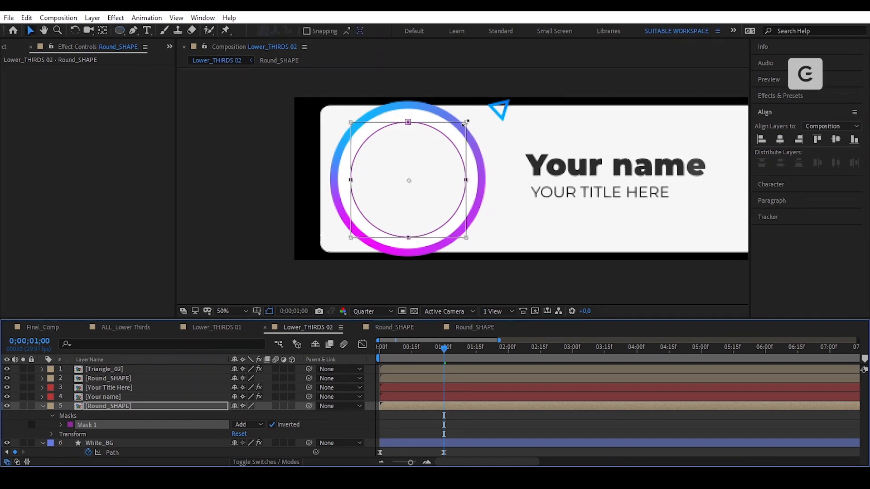
pyautogui.moveTo(466, 122); pyautogui.dragTo(480, 110)
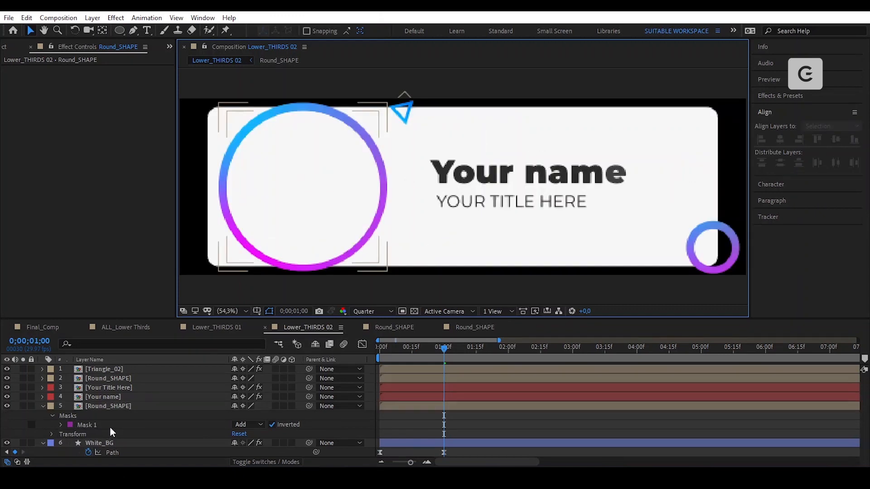
pyautogui.click(110, 427)
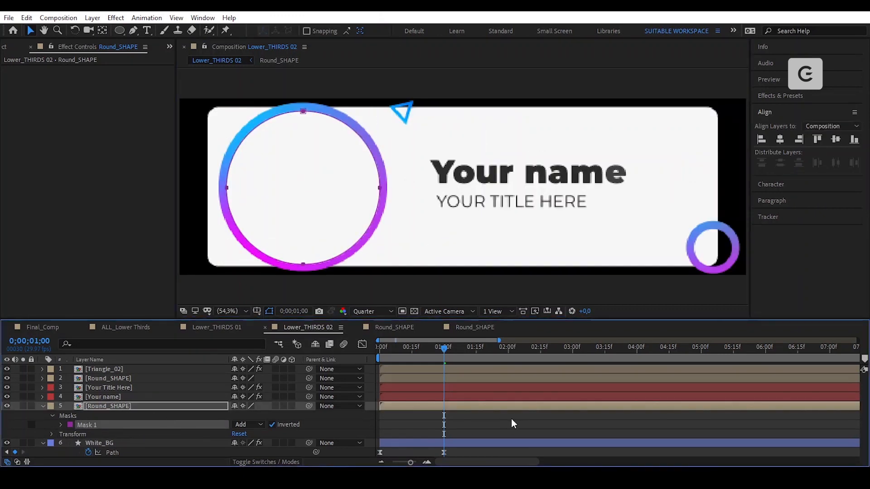
# - Keyframe Mask Path at 1 second, then at the start shrink the mask to a point
pyautogui.press('m')
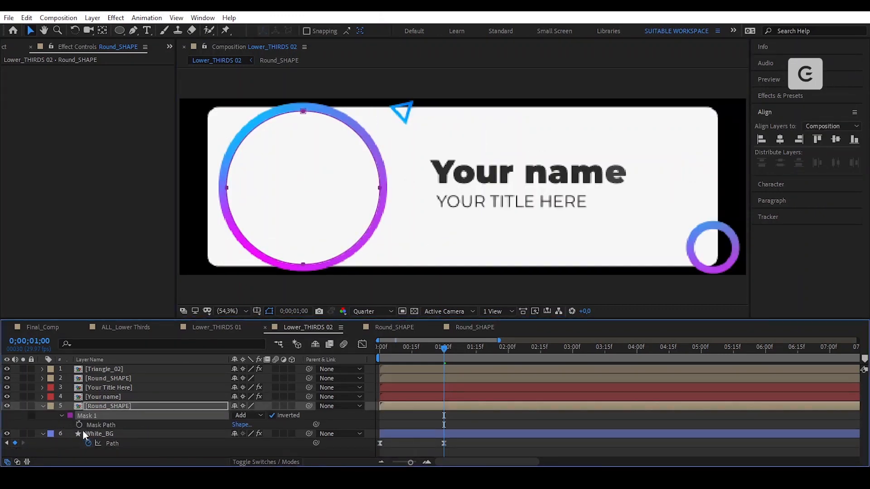
pyautogui.click(80, 426)
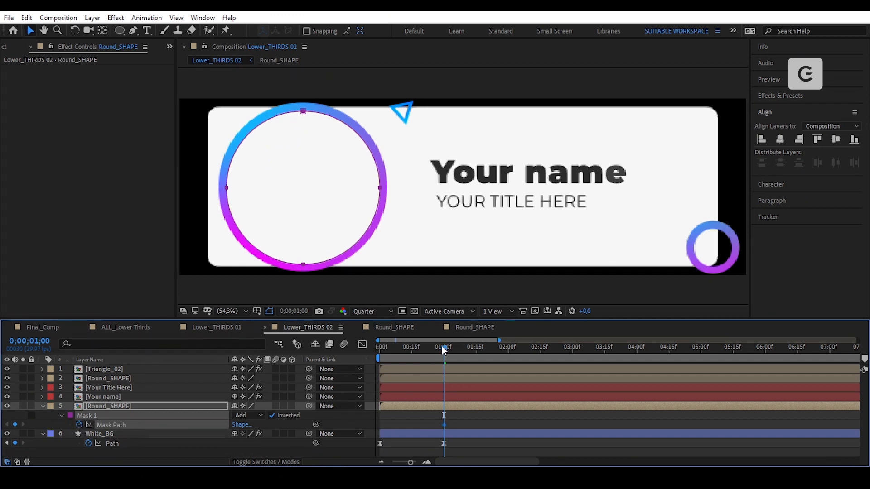
pyautogui.moveTo(443, 348); pyautogui.dragTo(381, 358)
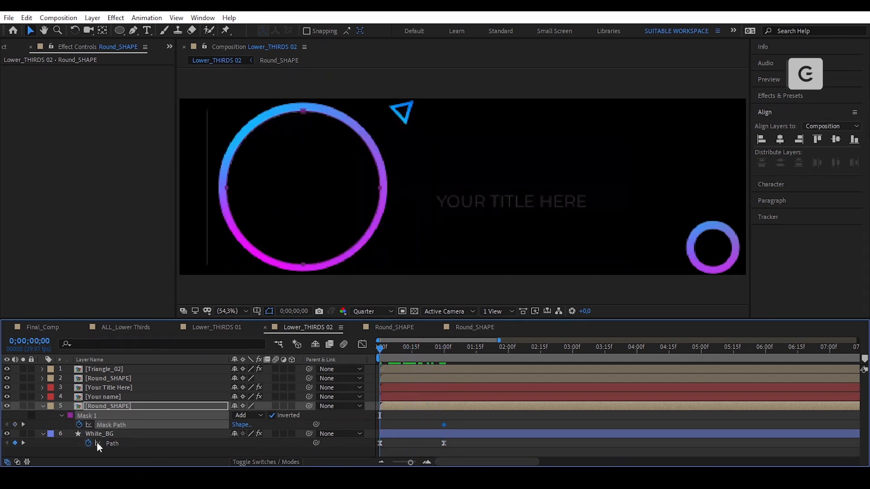
pyautogui.click(15, 425)
pyautogui.hotkey('ctrl', 't')
pyautogui.moveTo(380, 111); pyautogui.dragTo(328, 181)
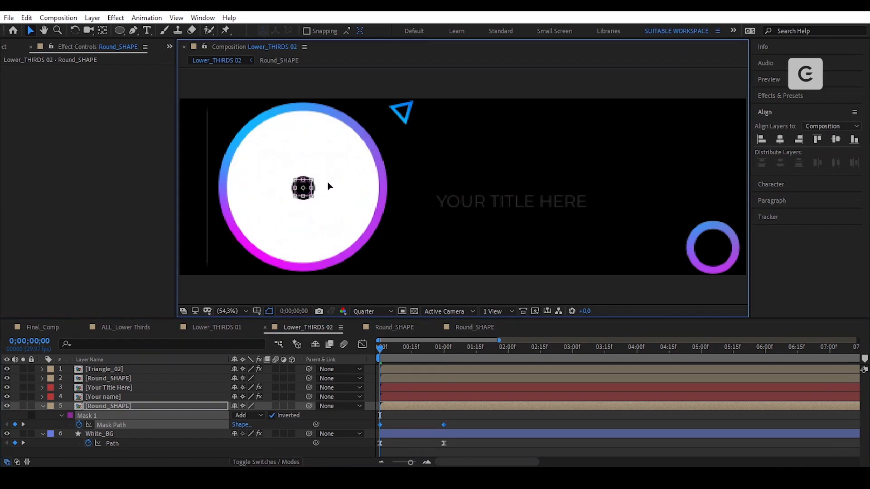
pyautogui.scroll(7, 335, 189)
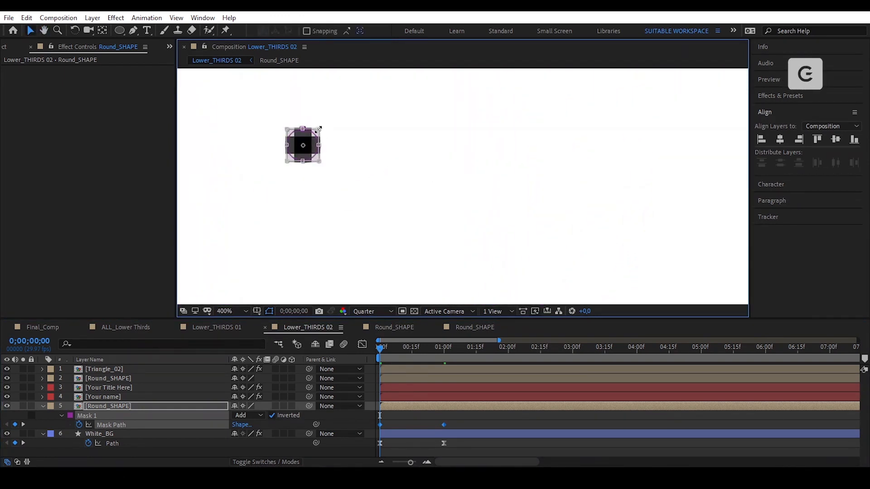
pyautogui.moveTo(319, 129); pyautogui.dragTo(313, 144)
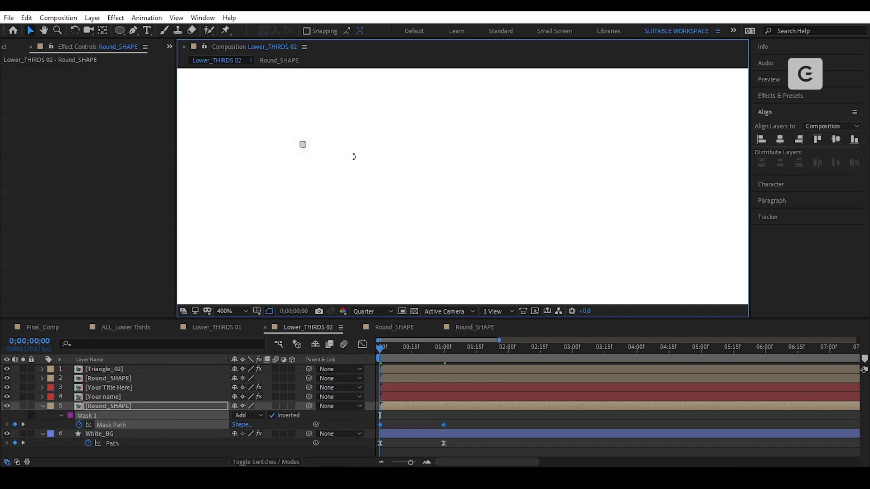
# - Fit the composition in the viewer and scrub through the circle-opening animation
pyautogui.press(',')
pyautogui.press(',')
pyautogui.press(',')
pyautogui.click(235, 312)
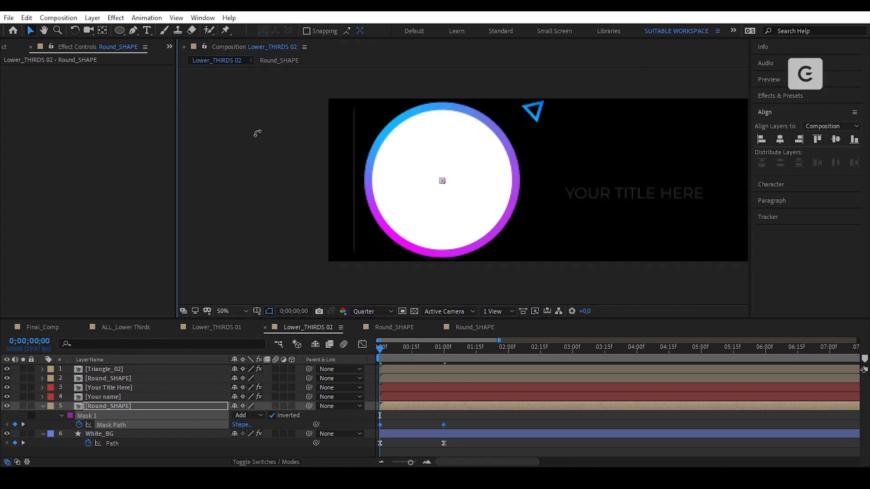
pyautogui.click(257, 134)
pyautogui.click(474, 420)
pyautogui.moveTo(381, 348); pyautogui.dragTo(448, 377)
# - Apply Easy Ease to both mask path keyframes and steepen the one-second keyframe's ease curve
pyautogui.moveTo(456, 417); pyautogui.dragTo(376, 426)
pyautogui.rightClick(444, 425)
pyautogui.click(469, 425)
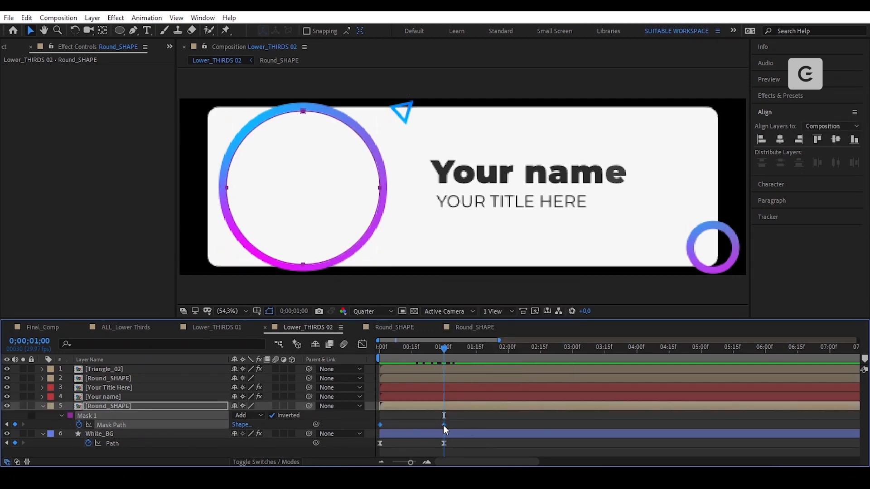
pyautogui.rightClick(443, 425)
pyautogui.moveTo(538, 418)
pyautogui.click(629, 355)
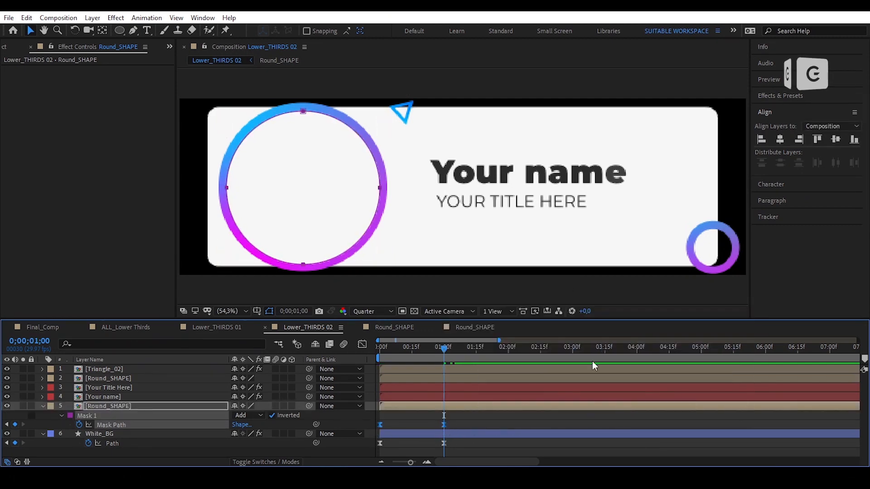
pyautogui.click(461, 421)
pyautogui.moveTo(458, 418); pyautogui.dragTo(393, 433)
pyautogui.click(362, 345)
pyautogui.click(362, 346)
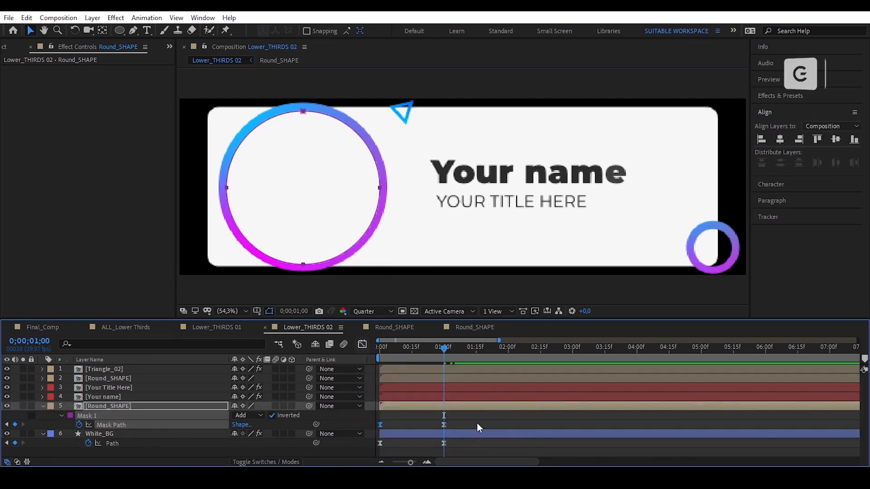
pyautogui.moveTo(465, 416); pyautogui.dragTo(445, 437)
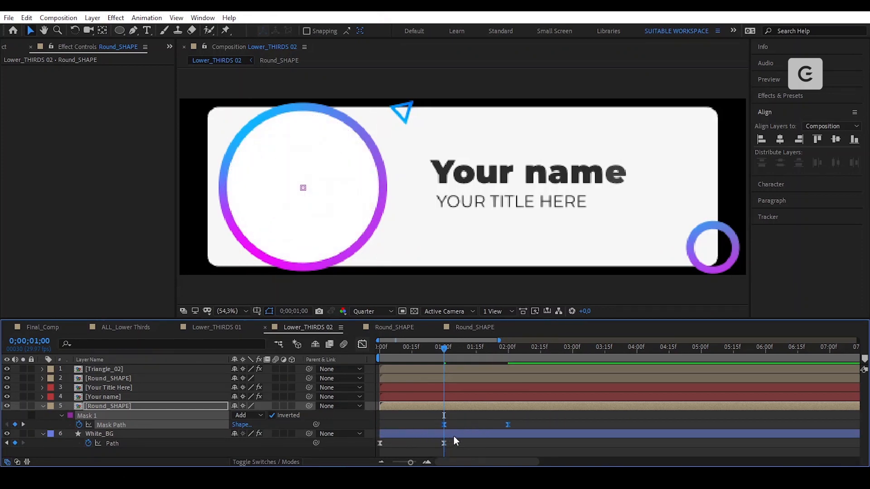
# - Keyframe the ring's Scale and set it to 0% at the one-second keyframe
pyautogui.press('s')
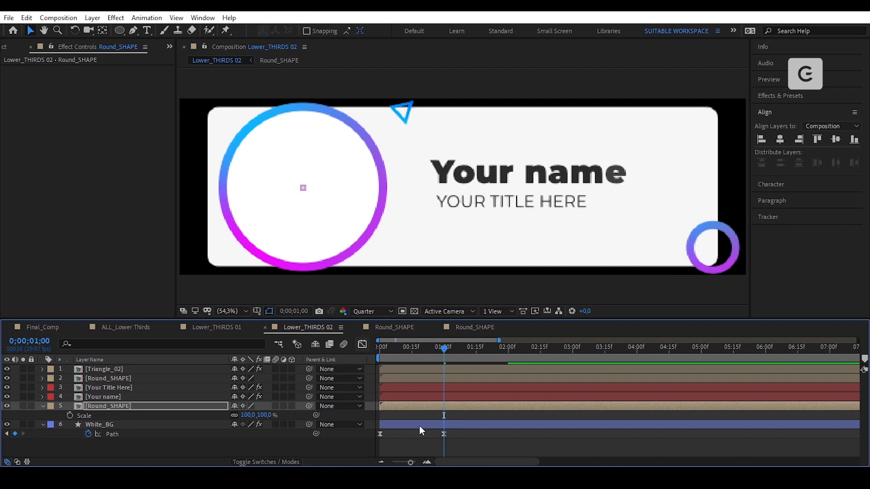
pyautogui.click(70, 416)
pyautogui.moveTo(443, 415); pyautogui.dragTo(380, 427)
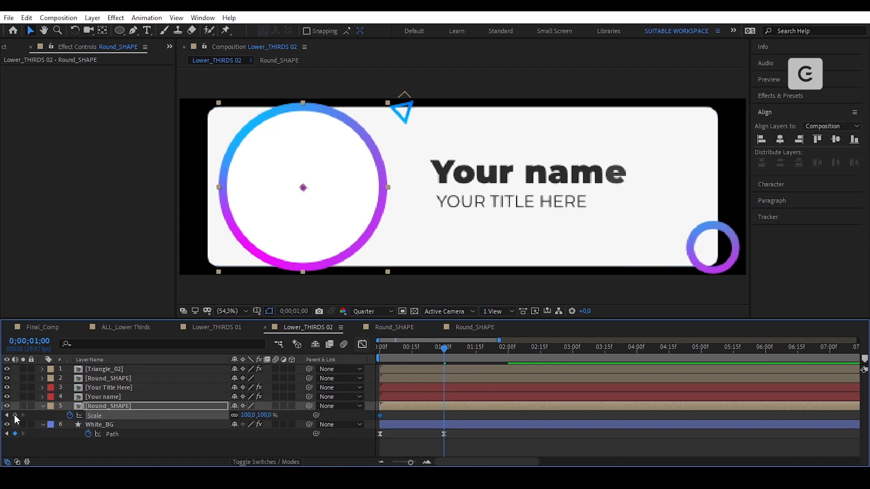
pyautogui.hotkey('shift', 'm')
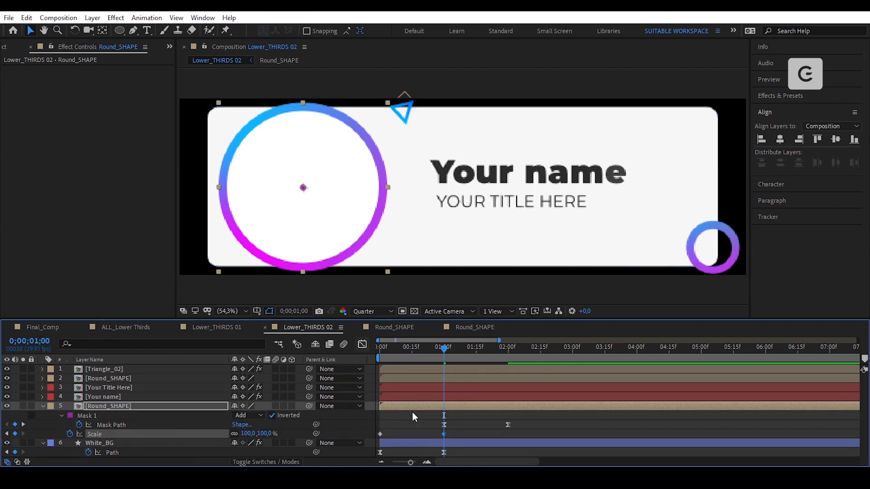
pyautogui.click(247, 433)
pyautogui.write('0')
pyautogui.press('Return')
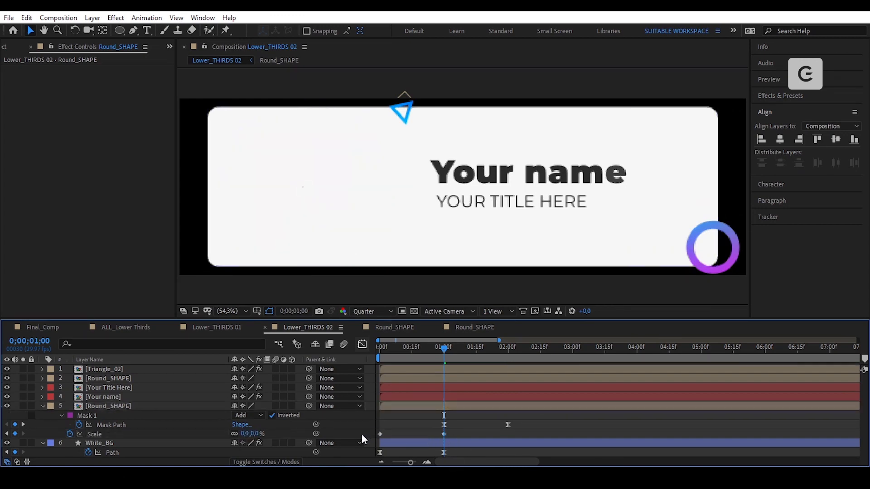
# - Apply Easy Ease to the Scale keyframes and time-reverse them so the ring grows in
pyautogui.rightClick(444, 435)
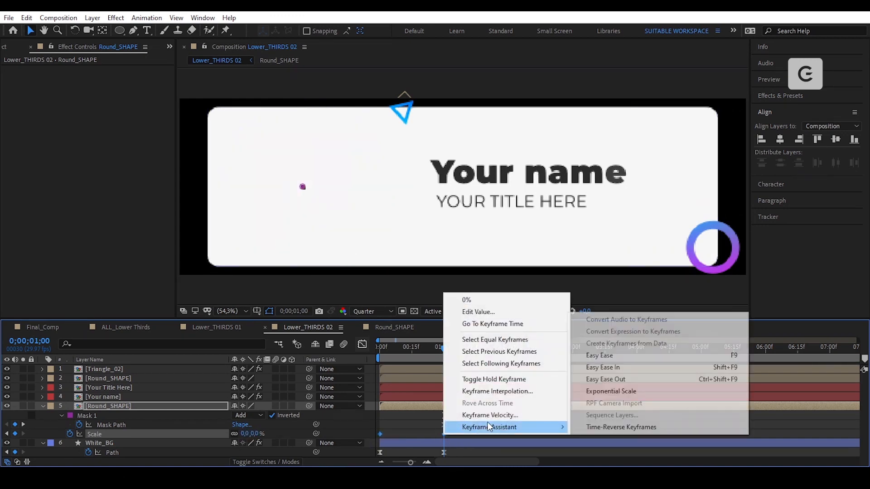
pyautogui.click(622, 356)
pyautogui.rightClick(444, 434)
pyautogui.moveTo(527, 429)
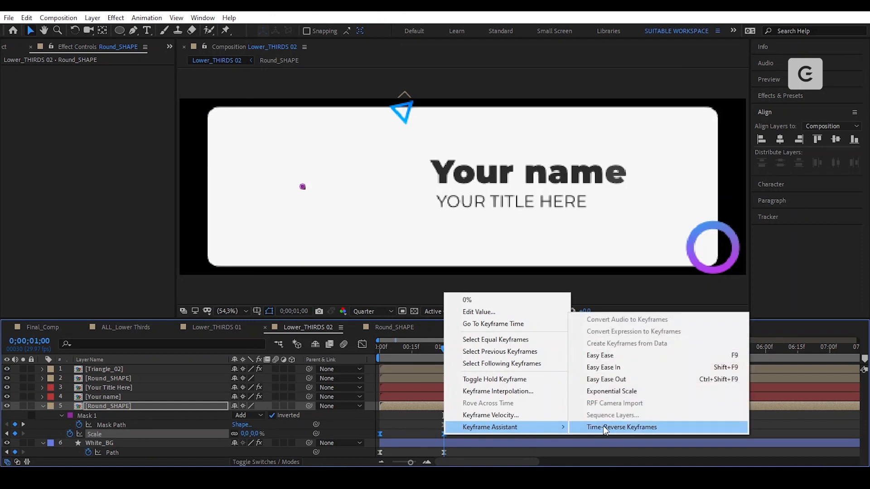
pyautogui.click(603, 426)
# - Strengthen the scale easing in the speed graph and play the ring growing in from the start
pyautogui.hotkey('shift', 'F3')
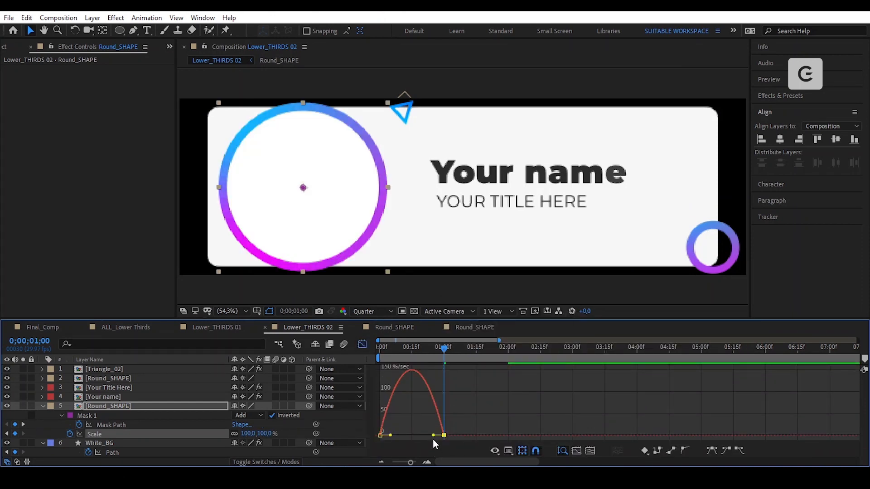
pyautogui.moveTo(391, 435); pyautogui.dragTo(396, 435)
pyautogui.hotkey('shift', 'F3')
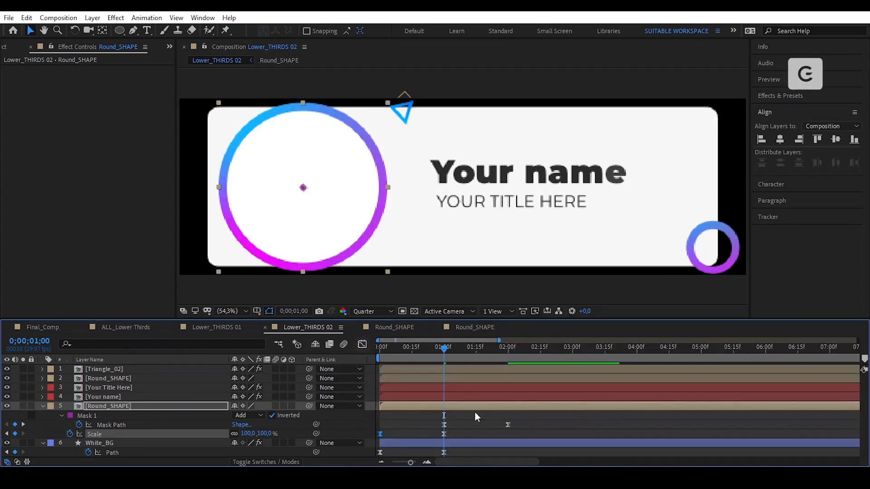
pyautogui.click(475, 415)
pyautogui.moveTo(444, 349); pyautogui.dragTo(374, 361)
pyautogui.press('space')
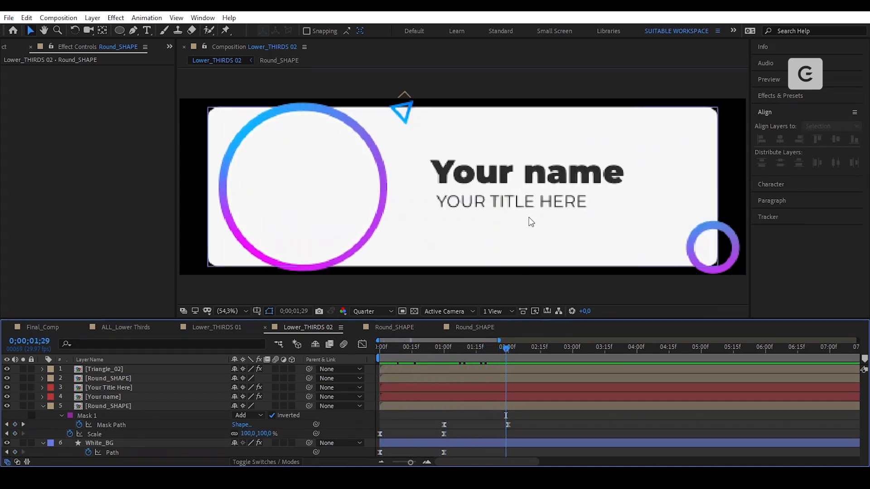
# - Keyframe Scale on Triangle_02 and the small corner ring, starting both at 0% at 0:00
pyautogui.click(402, 112)
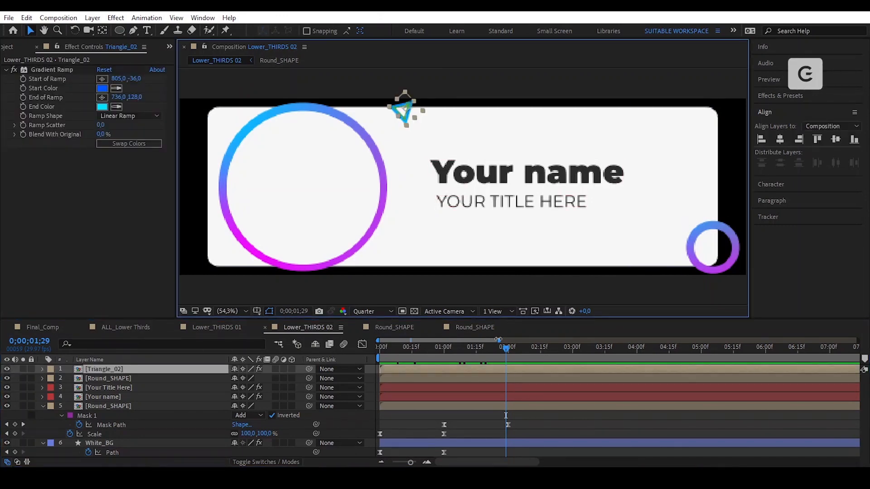
pyautogui.press('Home')
pyautogui.press('s')
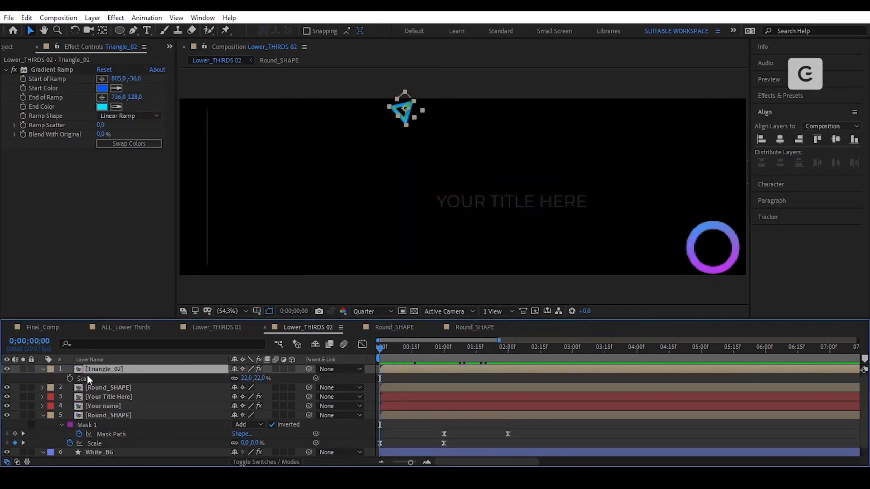
pyautogui.keyDown('shift'); pyautogui.click(709, 255); pyautogui.keyUp('shift')
pyautogui.press('s')
pyautogui.press('s')
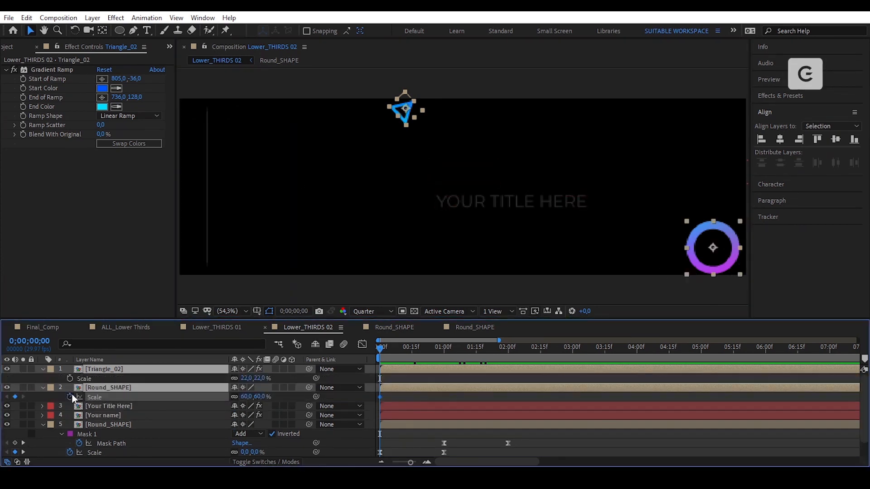
pyautogui.click(444, 350)
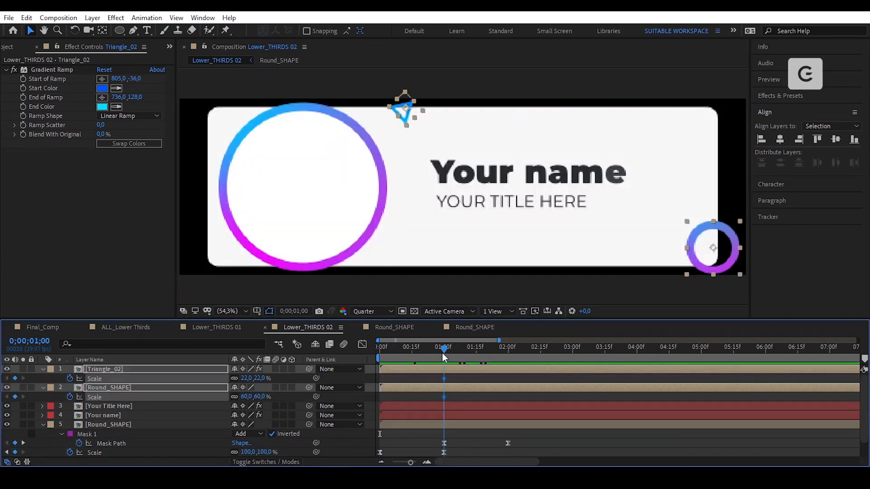
pyautogui.press('Home')
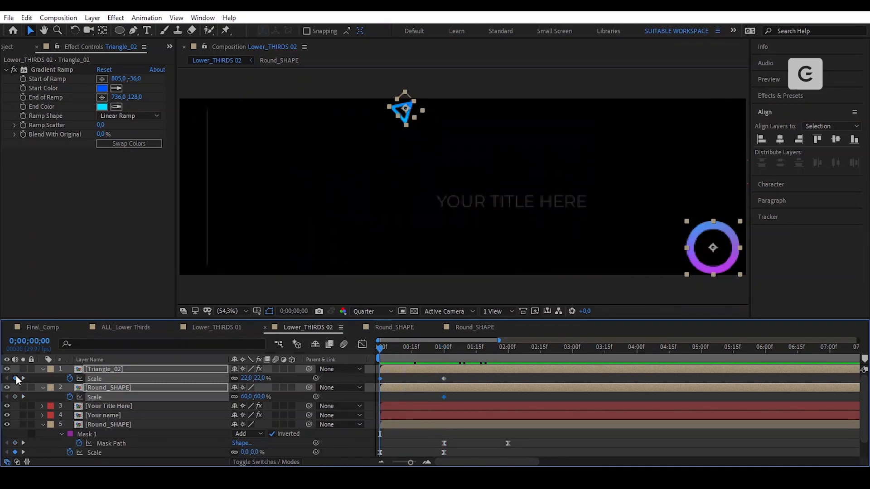
pyautogui.click(248, 399)
pyautogui.write('0')
pyautogui.press('Return')
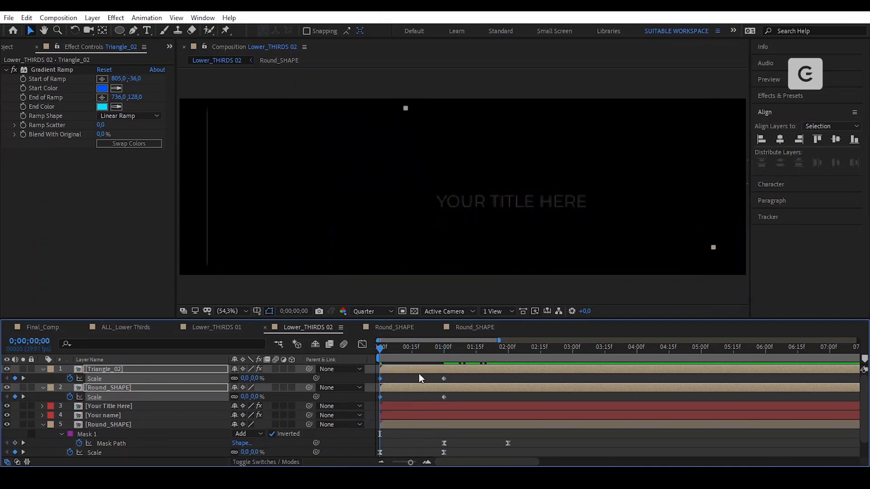
# - Apply Easy Ease to both Scale animations and refine the easing curve in the Graph Editor
pyautogui.rightClick(444, 398)
pyautogui.moveTo(498, 446)
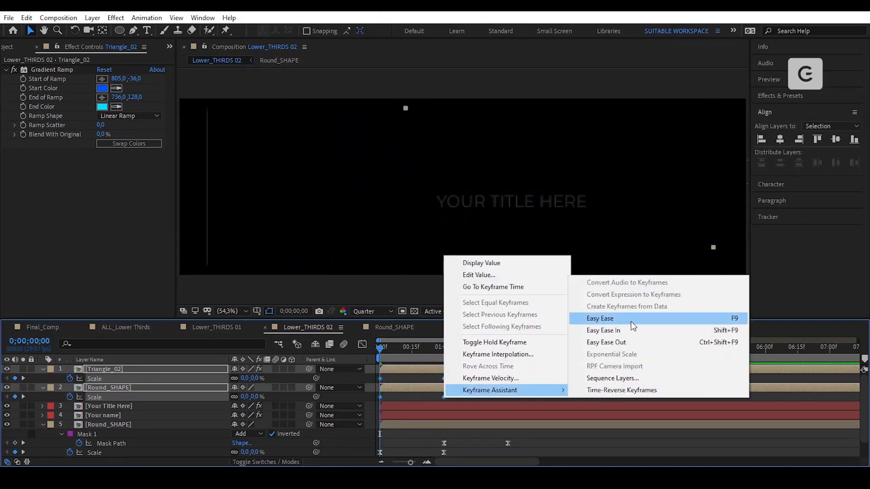
pyautogui.click(631, 320)
pyautogui.click(362, 345)
pyautogui.moveTo(463, 416); pyautogui.dragTo(405, 433)
pyautogui.click(362, 345)
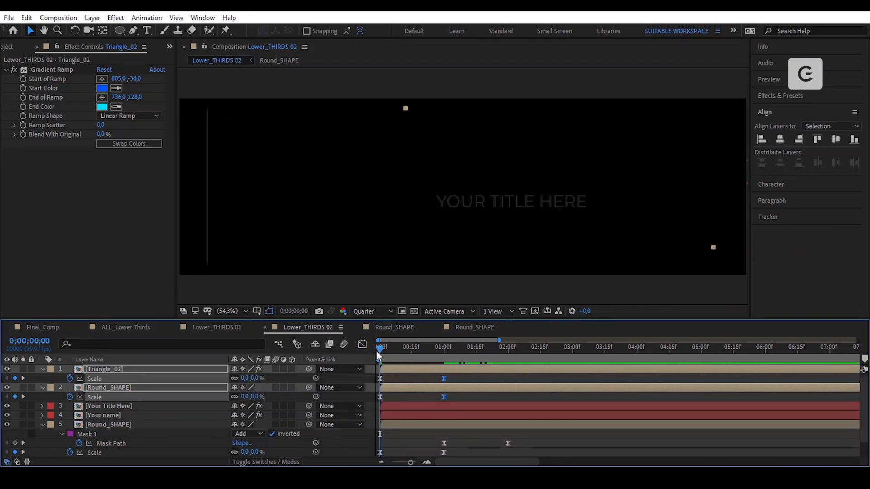
pyautogui.moveTo(381, 349); pyautogui.dragTo(442, 362)
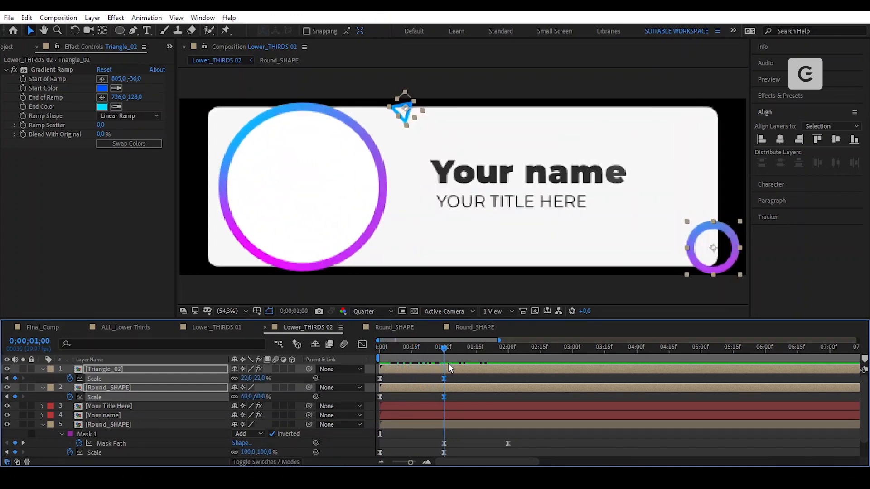
pyautogui.click(468, 396)
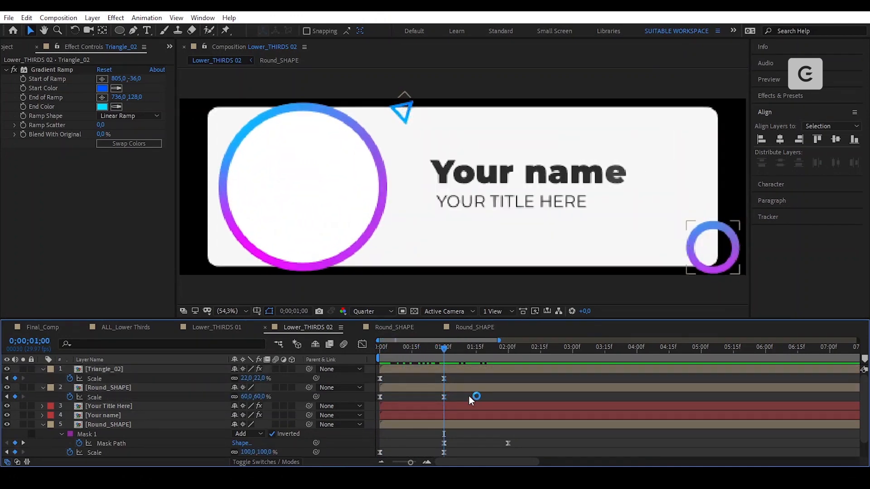
# - Inspect the Your Title Here precomp at its start, then return to Lower_THIRDS 02
pyautogui.click(513, 202)
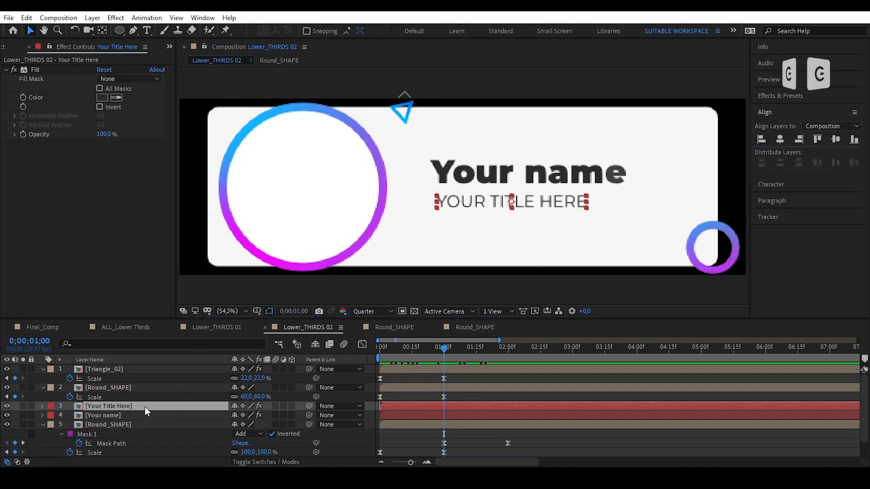
pyautogui.doubleClick(145, 406)
pyautogui.click(401, 409)
pyautogui.click(383, 352)
pyautogui.moveTo(382, 349); pyautogui.dragTo(374, 349)
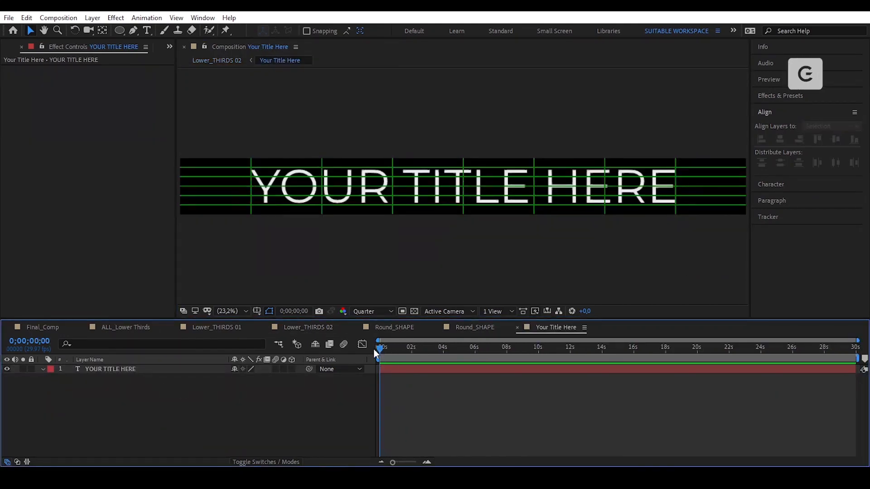
pyautogui.click(311, 329)
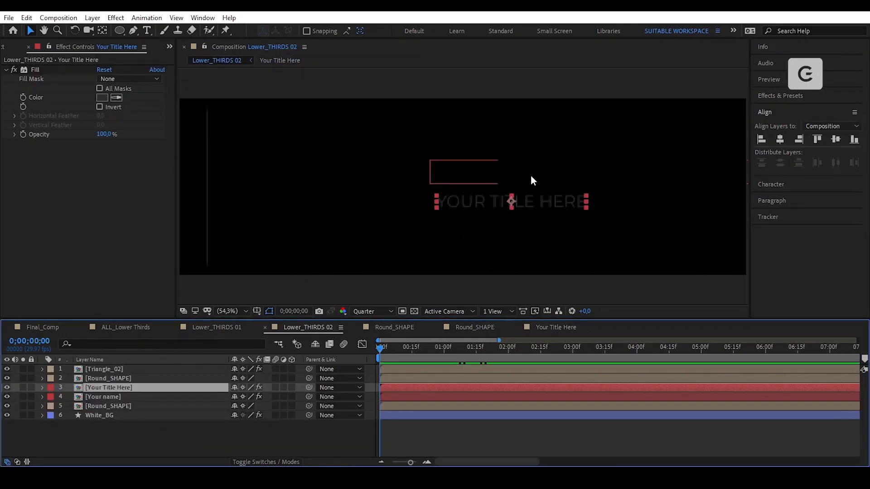
# - Open the Your name precomp and expand its text layer to select Animator 1 and Animator 2
pyautogui.click(526, 177)
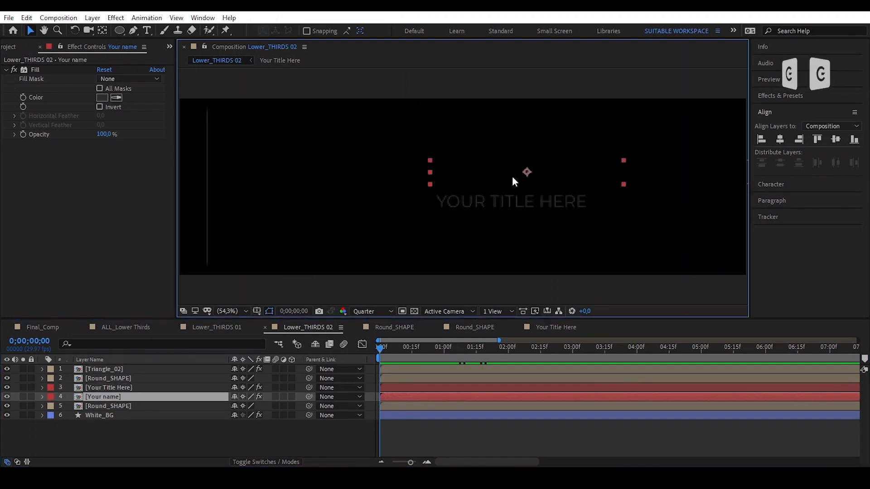
pyautogui.doubleClick(130, 394)
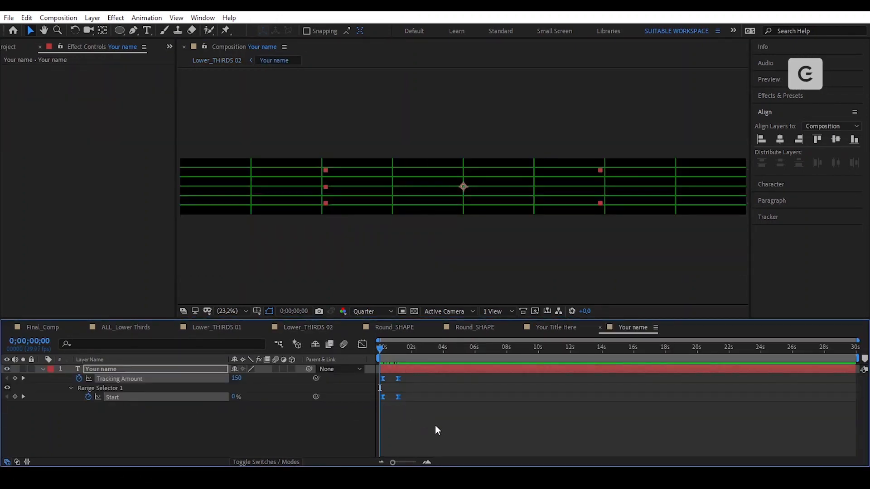
pyautogui.click(380, 347)
pyautogui.click(430, 412)
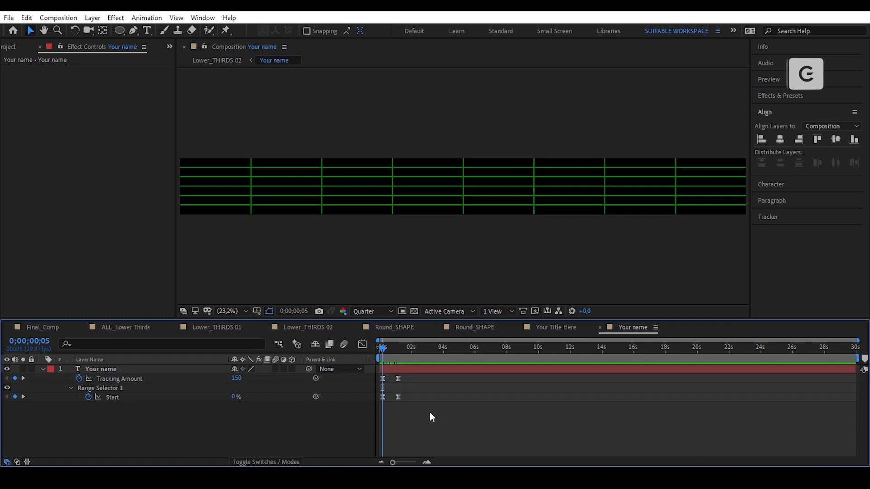
pyautogui.click(44, 369)
pyautogui.scroll(-2, 102, 399)
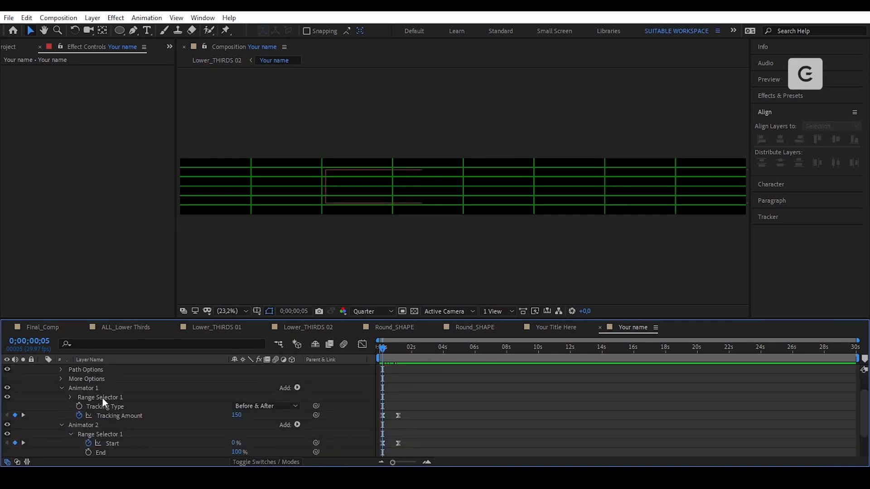
pyautogui.click(103, 387)
pyautogui.keyDown('ctrl'); pyautogui.click(110, 427); pyautogui.keyUp('ctrl')
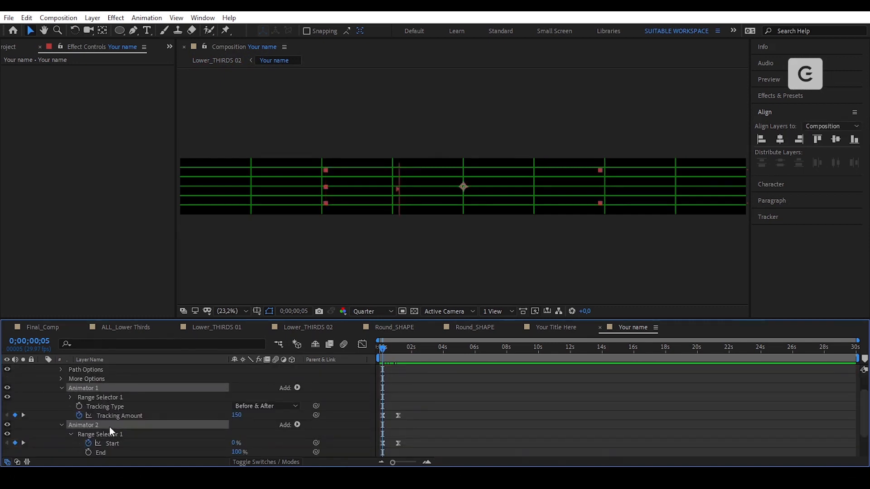
# - Copy the Your name text's Animator 1 and Animator 2 properties
pyautogui.click(26, 17)
pyautogui.click(74, 81)
pyautogui.scroll(2, 513, 426)
# - Paste the animators onto the YOUR TITLE HERE text layer and preview its tracking reveal
pyautogui.click(556, 329)
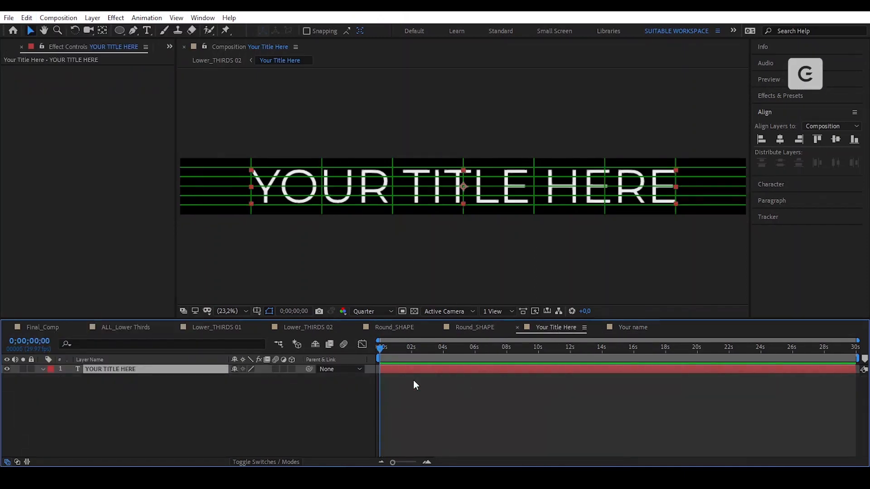
pyautogui.click(27, 18)
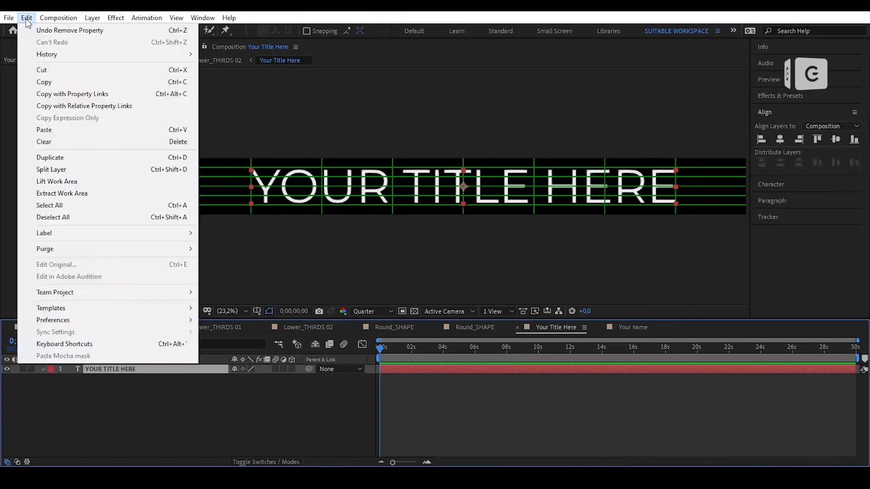
pyautogui.click(83, 133)
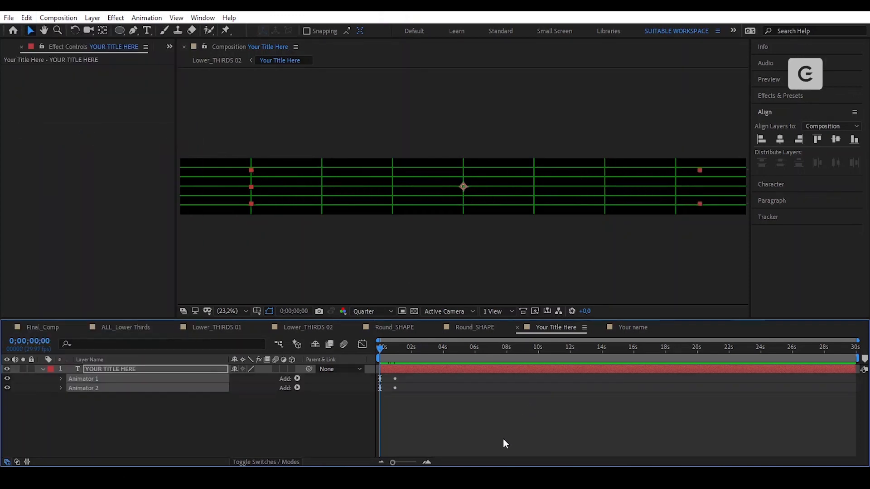
pyautogui.press('u')
pyautogui.click(456, 422)
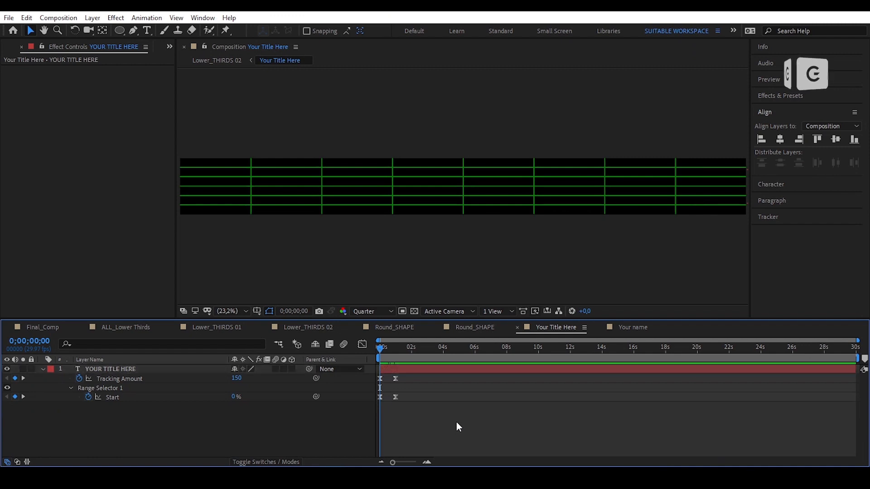
pyautogui.moveTo(377, 346); pyautogui.dragTo(393, 357)
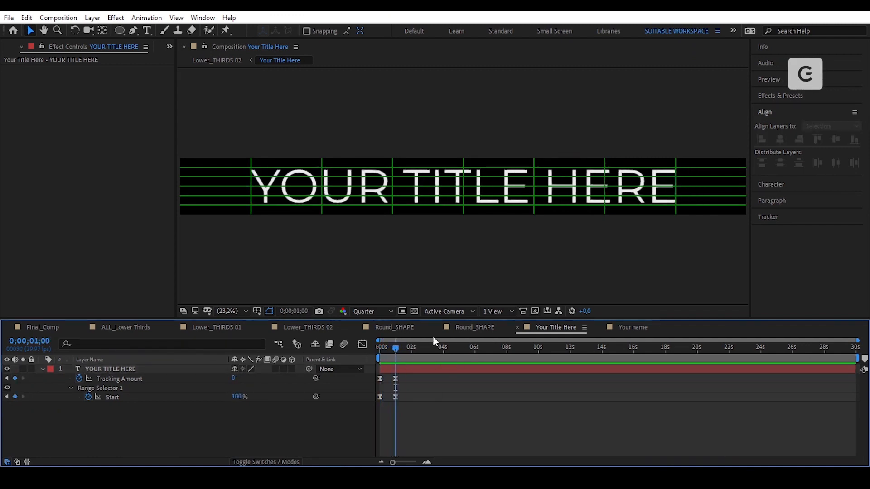
pyautogui.click(329, 330)
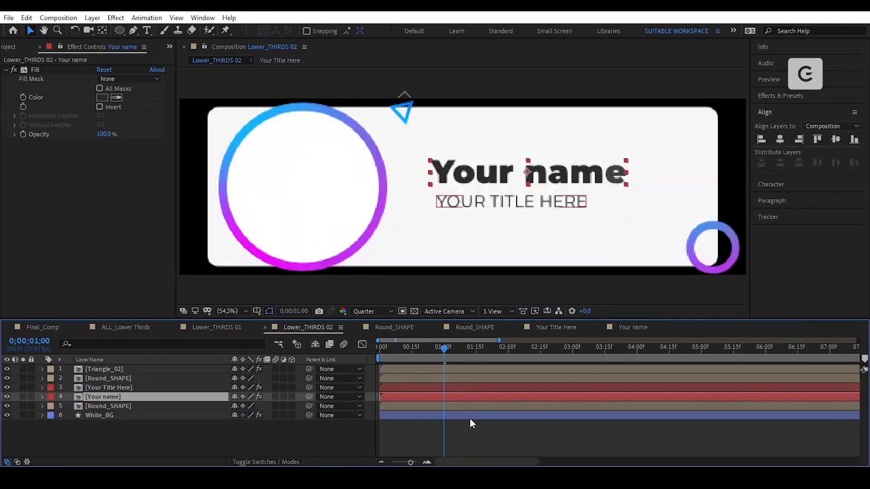
# - Delay the White_BG path keyframes by a couple of frames
pyautogui.click(317, 196)
pyautogui.press('space')
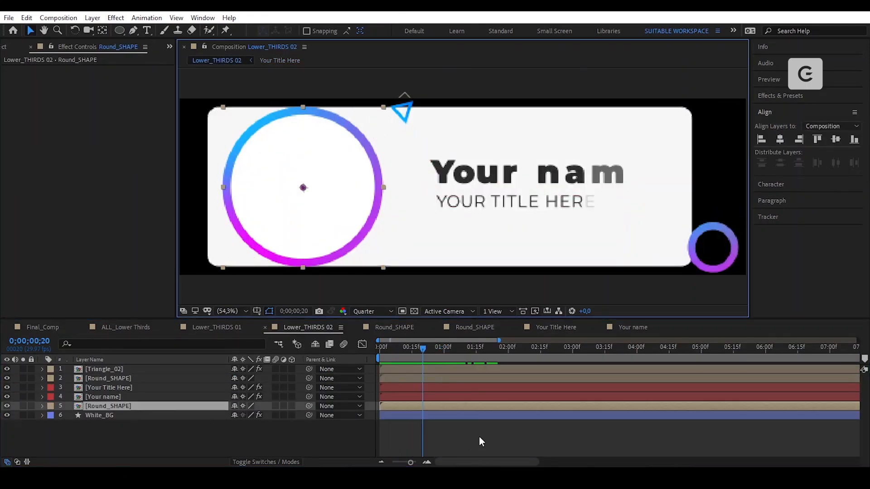
pyautogui.press('u')
pyautogui.click(452, 445)
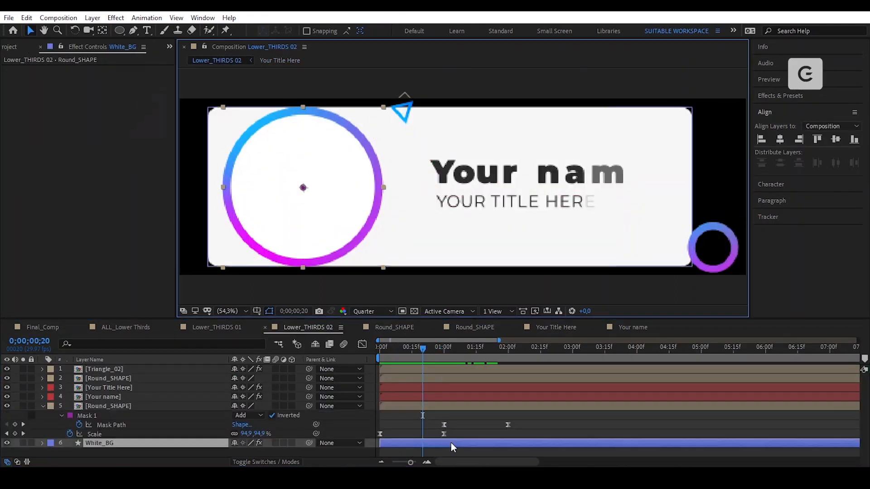
pyautogui.press('u')
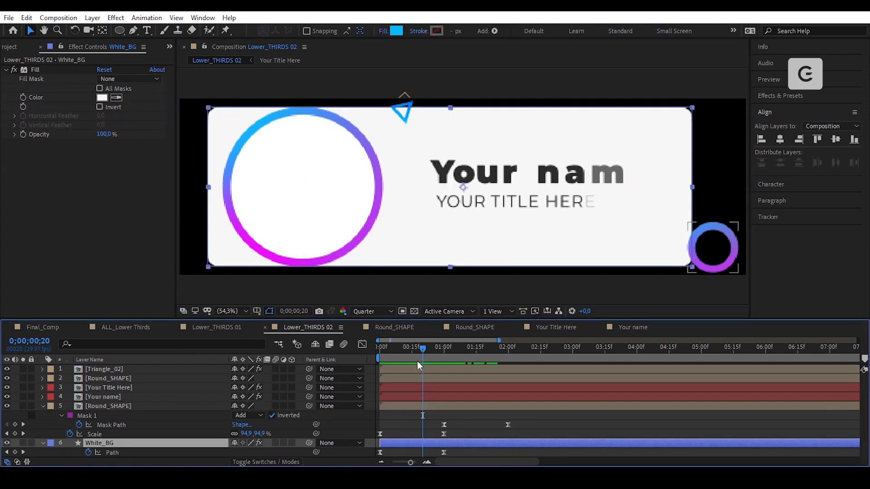
pyautogui.moveTo(418, 361); pyautogui.dragTo(380, 357)
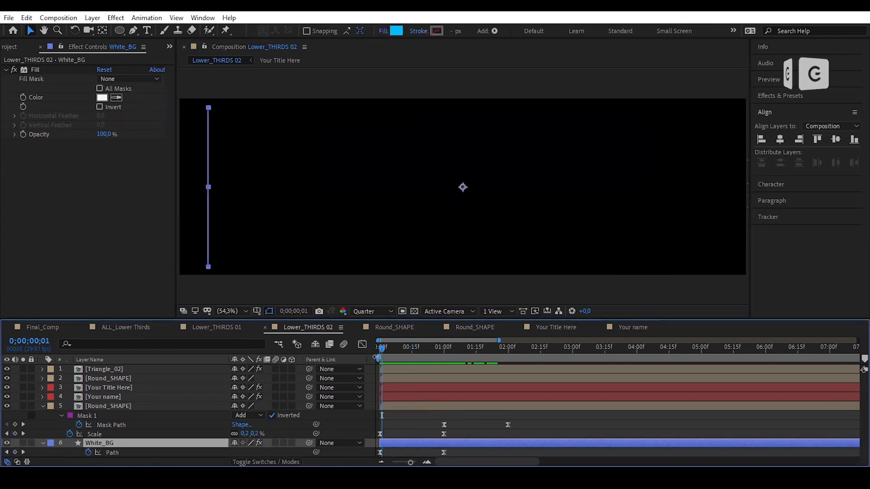
pyautogui.press('pagedown')
pyautogui.press('pagedown')
pyautogui.press('pagedown')
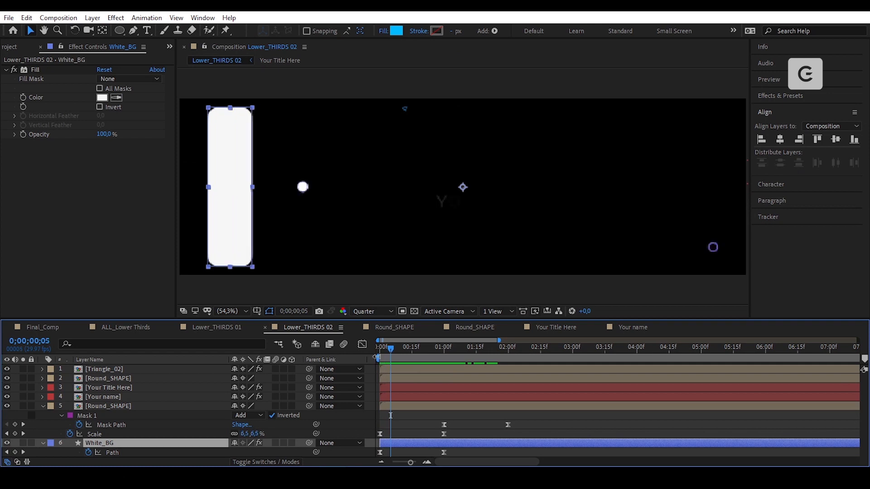
pyautogui.moveTo(451, 452); pyautogui.dragTo(391, 453)
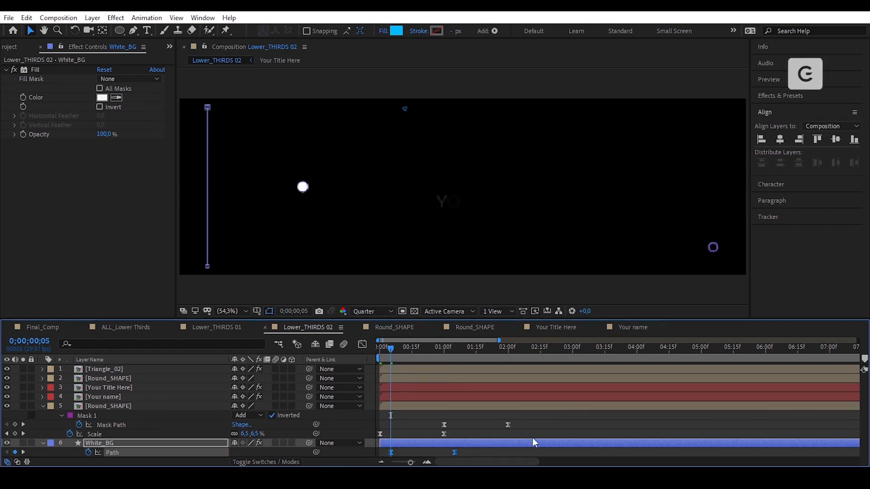
pyautogui.click(545, 425)
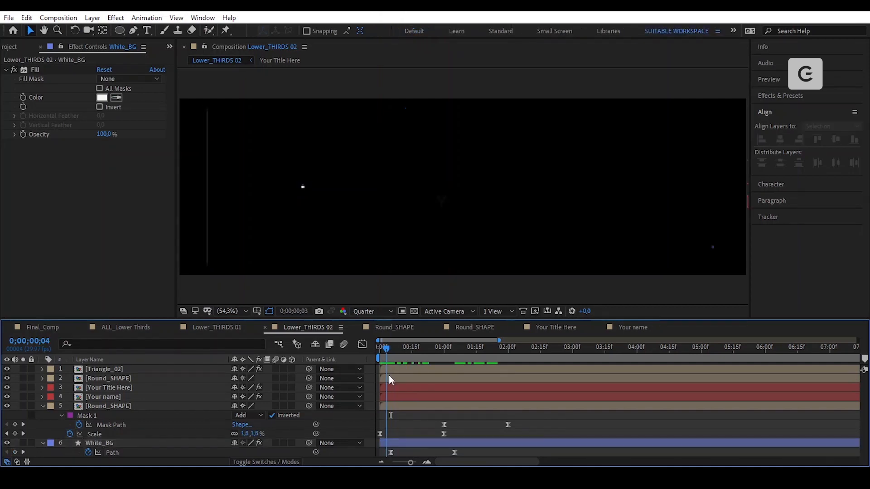
# - Shift the name, title, Triangle_02 and small ring layers to start at frame 15
pyautogui.moveTo(389, 375); pyautogui.dragTo(412, 380)
pyautogui.click(424, 403)
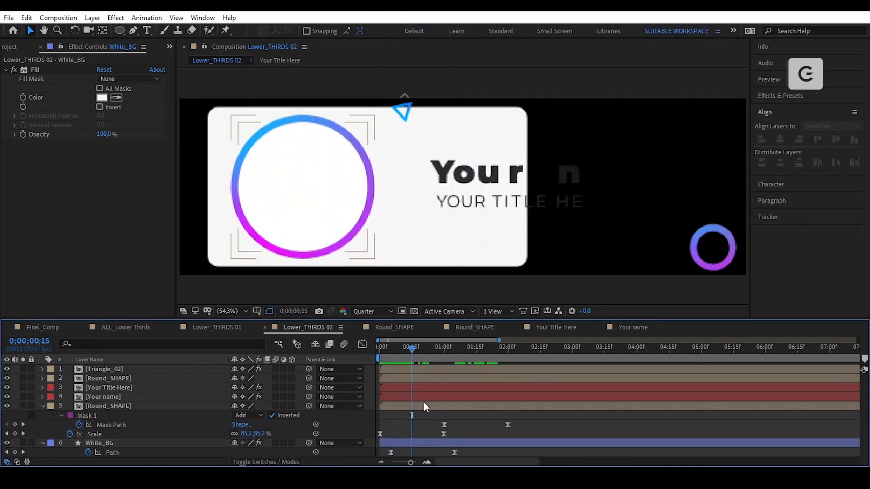
pyautogui.click(423, 386)
pyautogui.keyDown('shift'); pyautogui.click(422, 397); pyautogui.keyUp('shift')
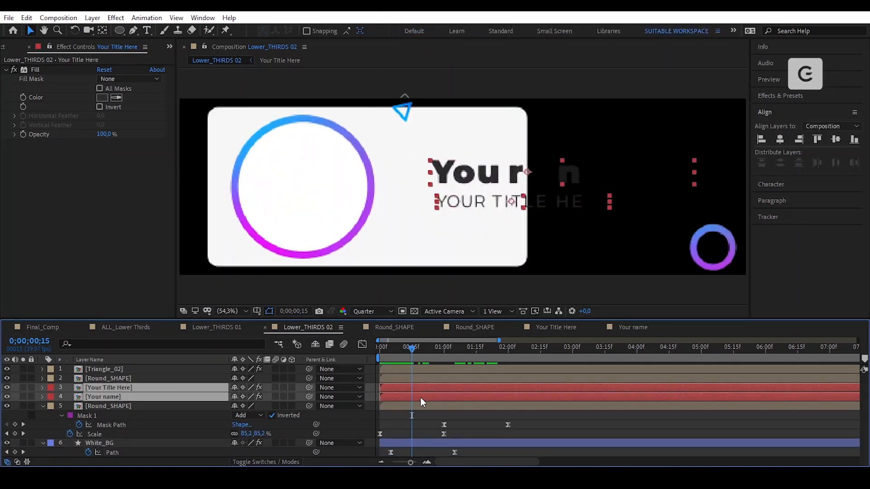
pyautogui.moveTo(385, 396); pyautogui.dragTo(412, 400)
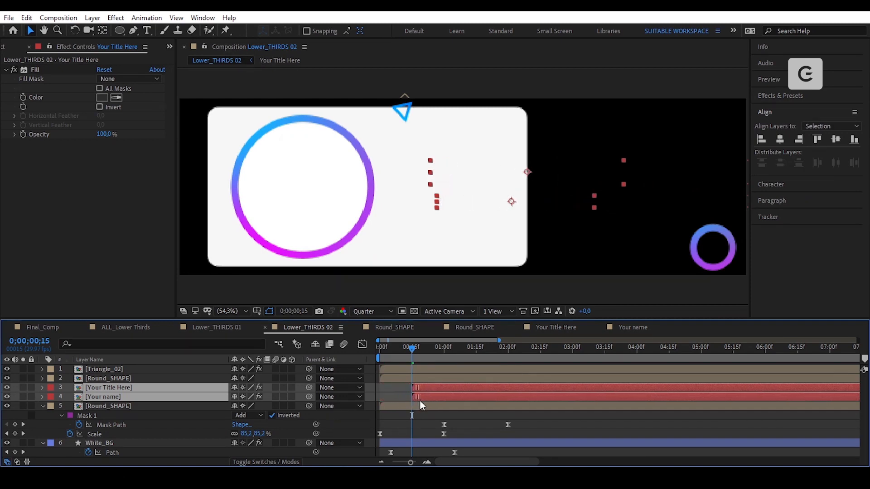
pyautogui.click(405, 111)
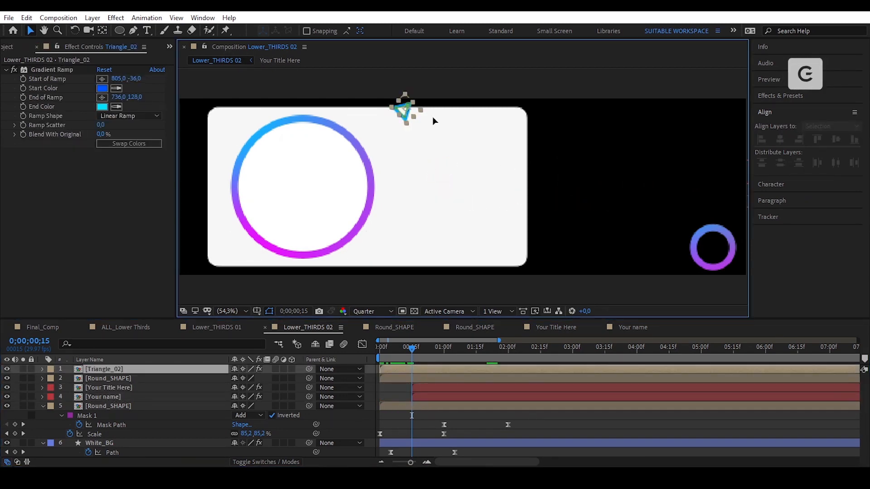
pyautogui.keyDown('shift'); pyautogui.click(705, 241); pyautogui.keyUp('shift')
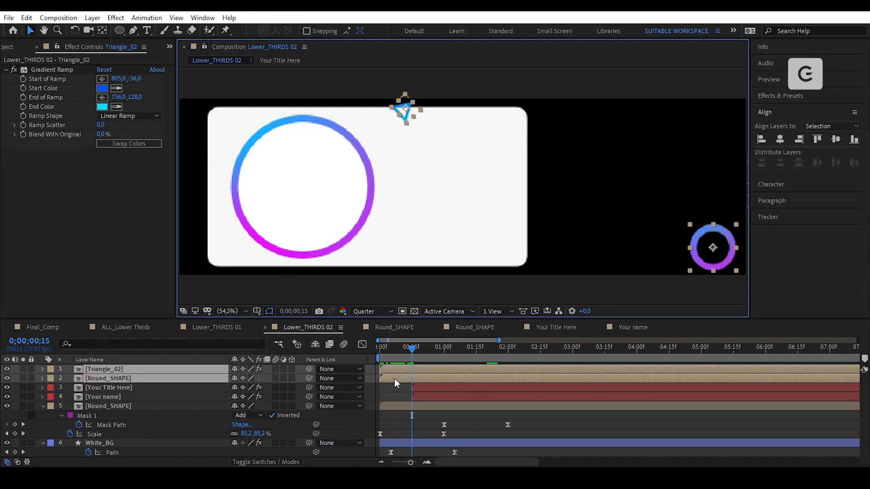
pyautogui.moveTo(394, 379); pyautogui.dragTo(426, 381)
pyautogui.click(393, 393)
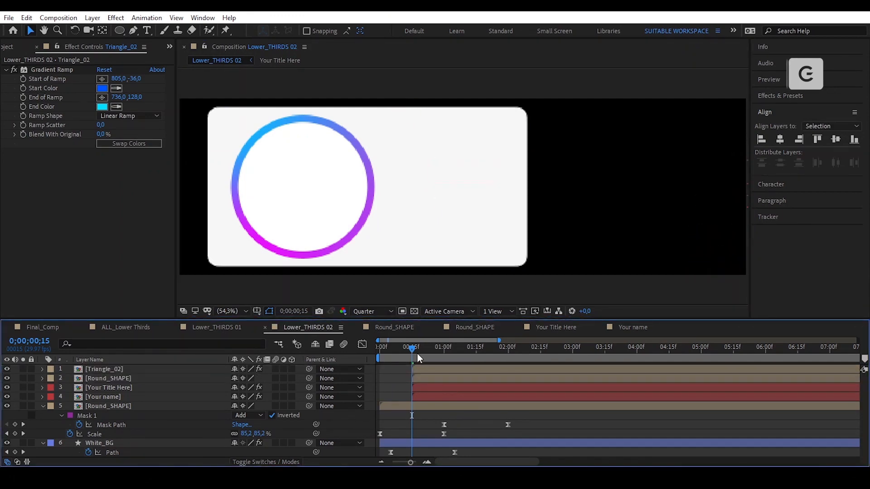
# - Move the start of the top four layers back to frame 10
pyautogui.moveTo(406, 349); pyautogui.dragTo(385, 354)
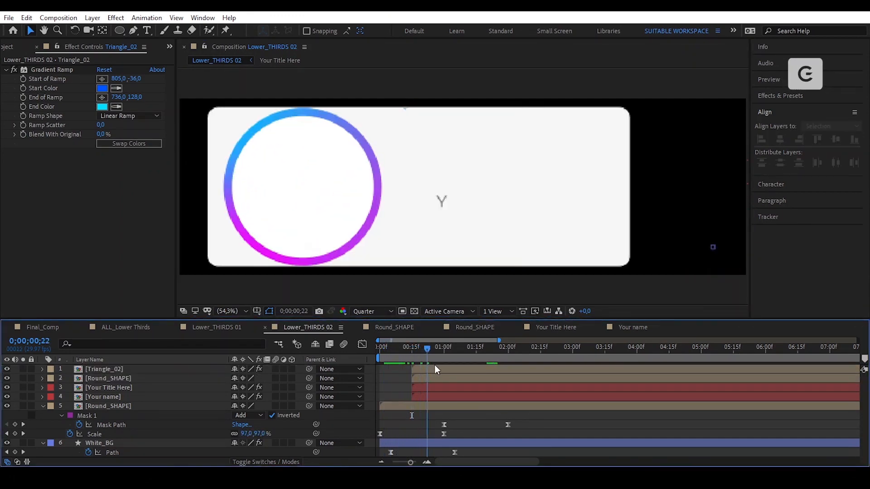
pyautogui.moveTo(437, 371); pyautogui.dragTo(401, 388)
pyautogui.click(422, 397)
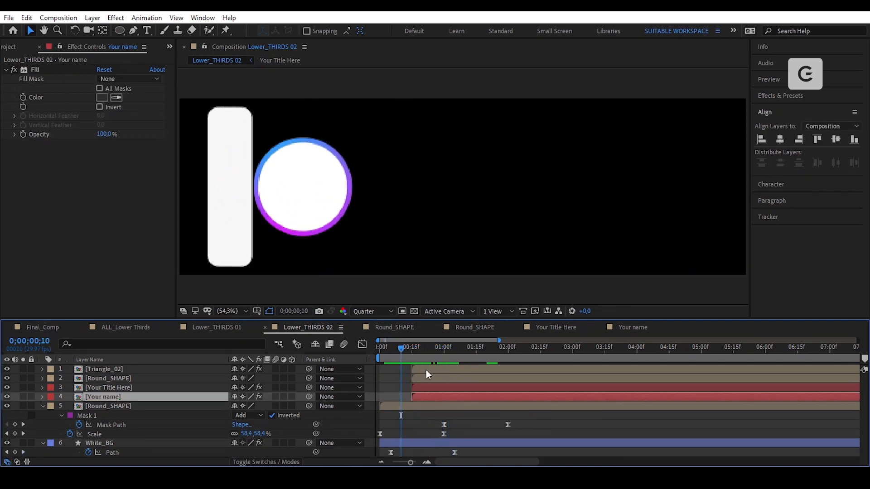
pyautogui.keyDown('shift'); pyautogui.click(426, 370); pyautogui.keyUp('shift')
pyautogui.press('[')
pyautogui.moveTo(400, 352); pyautogui.dragTo(462, 379)
pyautogui.click(463, 416)
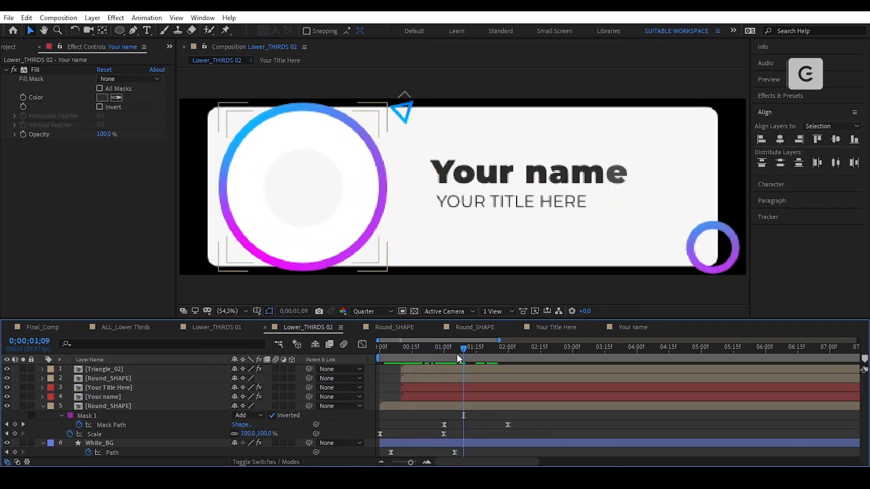
# - Move the Round_SHAPE Mask Path keyframes earlier, to around frame 20
pyautogui.moveTo(390, 352); pyautogui.dragTo(429, 391)
pyautogui.moveTo(517, 415); pyautogui.dragTo(436, 427)
pyautogui.moveTo(443, 426); pyautogui.dragTo(413, 425)
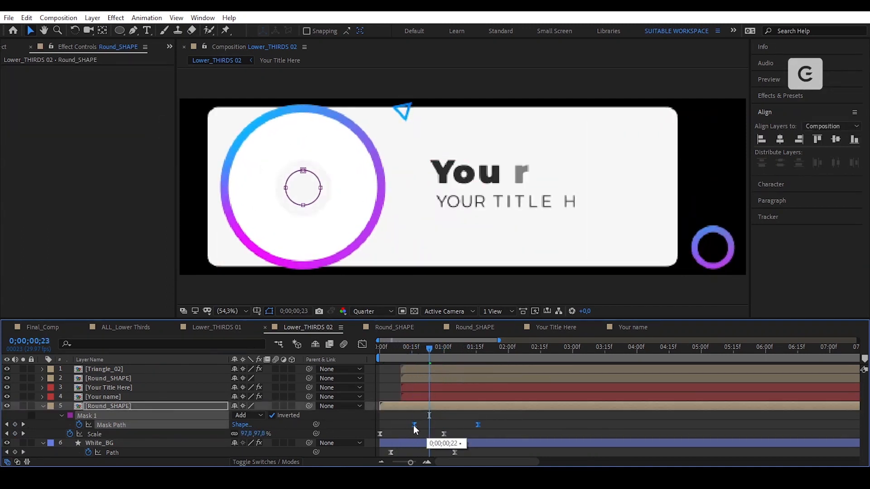
pyautogui.moveTo(421, 351); pyautogui.dragTo(478, 393)
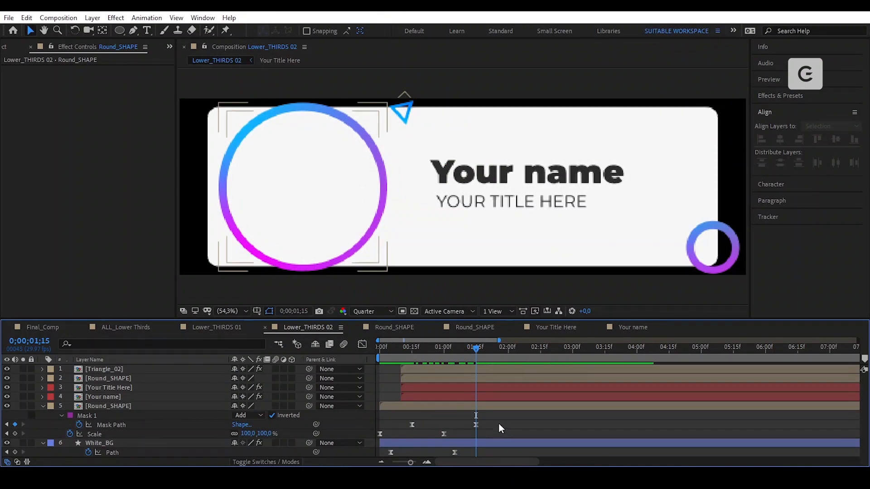
pyautogui.press('u')
pyautogui.press('u')
pyautogui.moveTo(470, 350); pyautogui.dragTo(401, 362)
pyautogui.click(450, 397)
# - Set Position keyframes on the Your name and Your Title Here layers, offsetting them 108 pixels
pyautogui.press('p')
pyautogui.click(422, 387)
pyautogui.press('p')
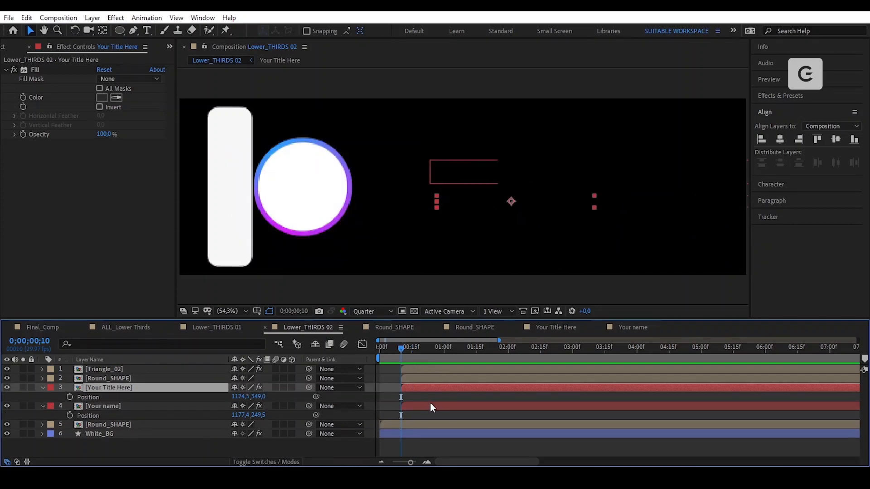
pyautogui.keyDown('ctrl'); pyautogui.click(431, 406); pyautogui.keyUp('ctrl')
pyautogui.hotkey('alt', 'shift', 'p')
pyautogui.click(442, 349)
pyautogui.click(15, 397)
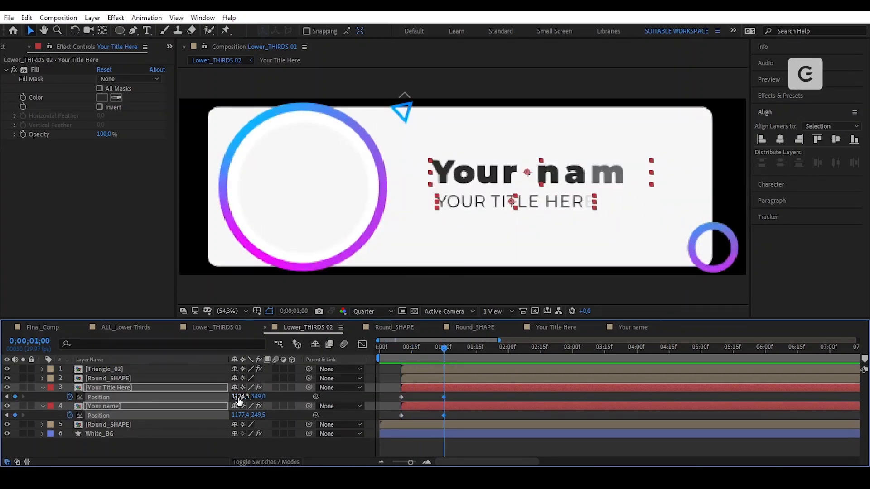
pyautogui.moveTo(239, 397); pyautogui.dragTo(288, 398)
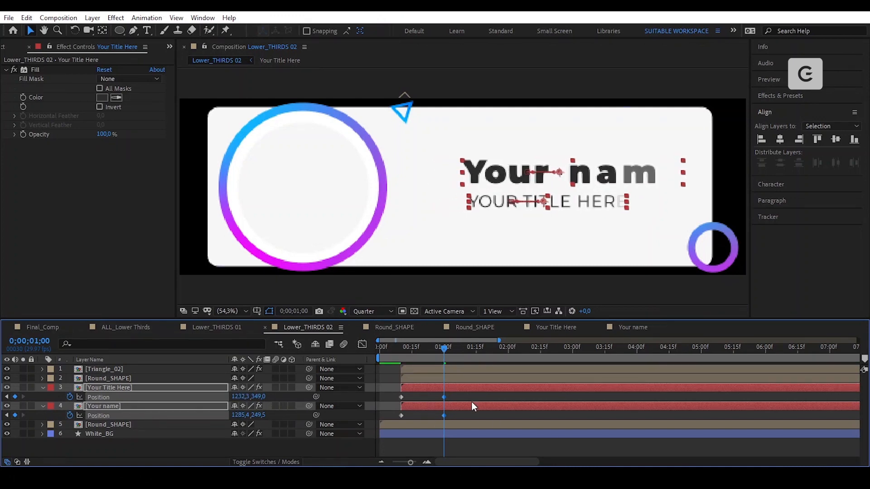
# - Apply Easy Ease and reverse the Position keyframes so the text slides into place by one second
pyautogui.moveTo(457, 394); pyautogui.dragTo(387, 420)
pyautogui.rightClick(443, 415)
pyautogui.click(594, 334)
pyautogui.rightClick(444, 415)
pyautogui.moveTo(489, 407)
pyautogui.click(611, 408)
pyautogui.click(363, 345)
pyautogui.moveTo(456, 415); pyautogui.dragTo(405, 431)
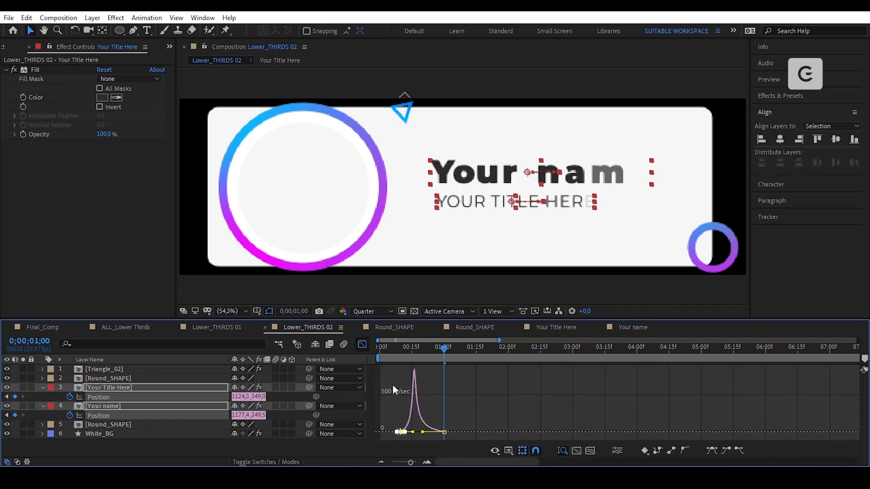
pyautogui.click(362, 345)
pyautogui.click(462, 398)
pyautogui.moveTo(443, 349); pyautogui.dragTo(444, 370)
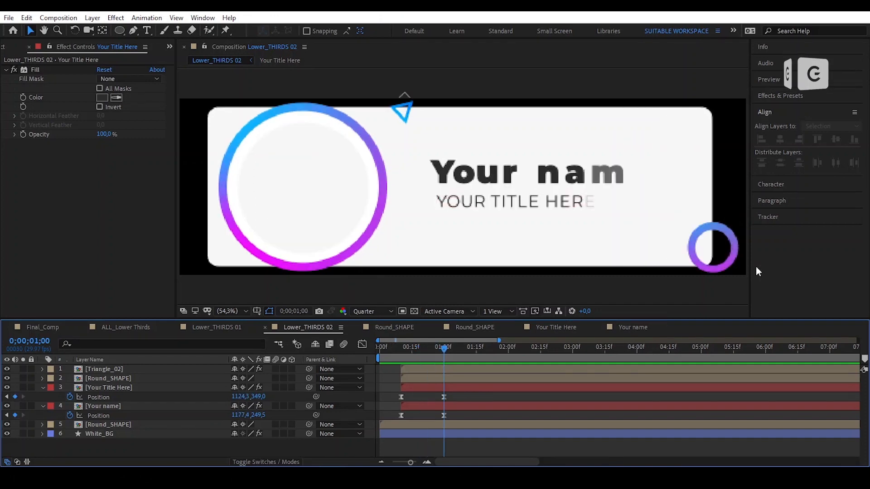
pyautogui.click(714, 248)
# - Apply the Wiggle - position preset to the small ring with a wiggle amount of 80
pyautogui.hotkey('ctrl', 'space')
pyautogui.write('wigg')
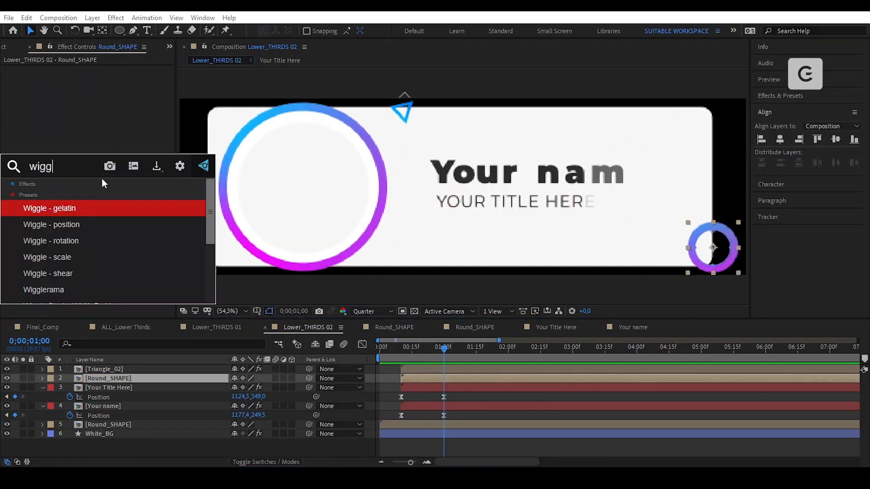
pyautogui.click(107, 224)
pyautogui.click(103, 88)
pyautogui.write('80')
pyautogui.press('Return')
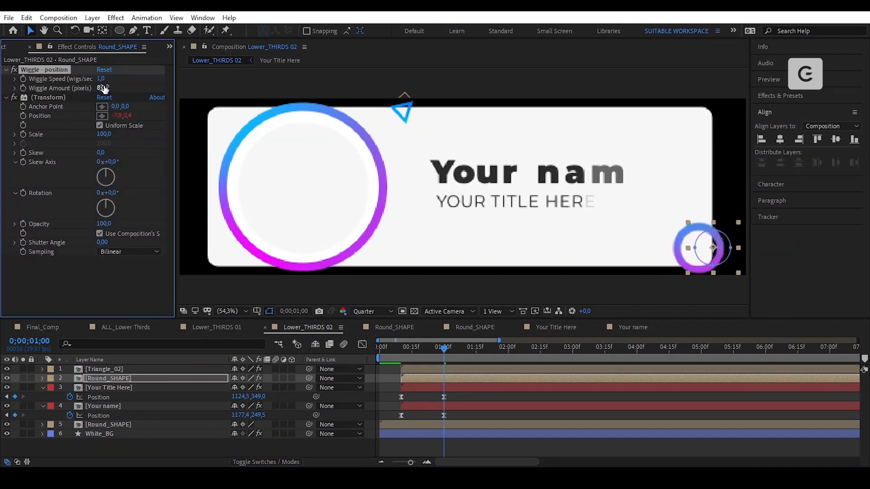
# - Copy the Wiggle and Transform effects onto the Triangle_02 layer
pyautogui.click(51, 96)
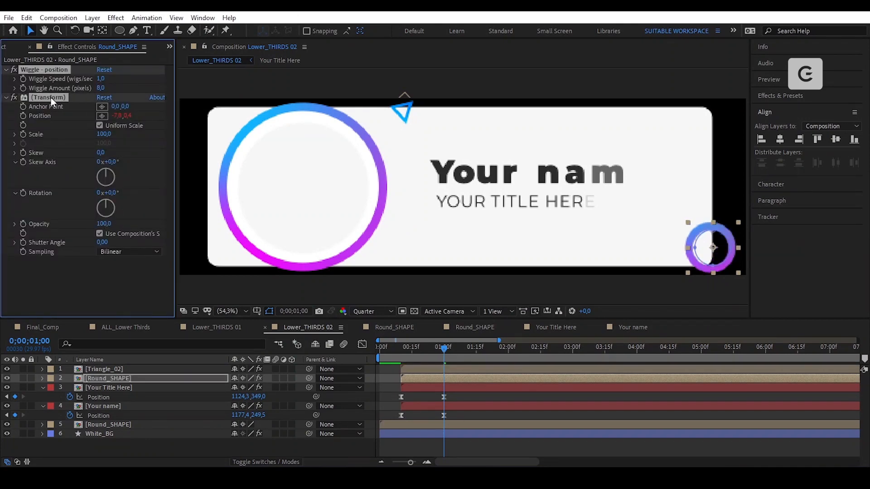
pyautogui.click(27, 17)
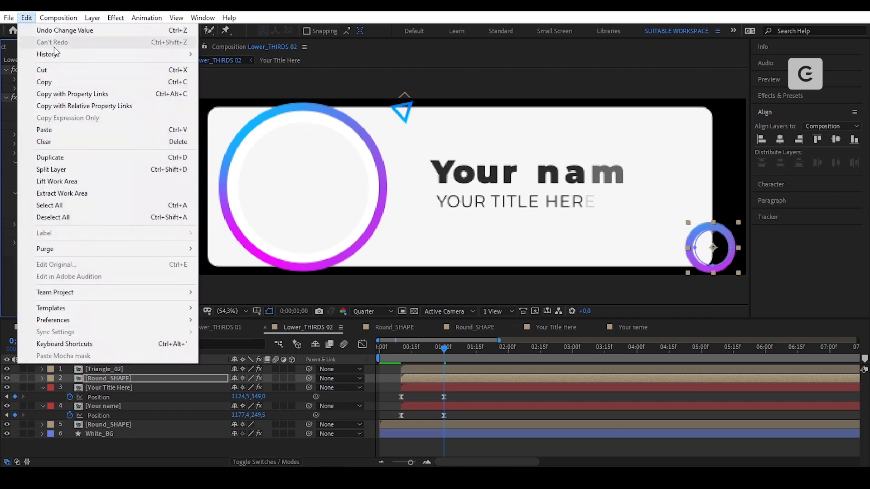
pyautogui.click(54, 82)
pyautogui.click(426, 368)
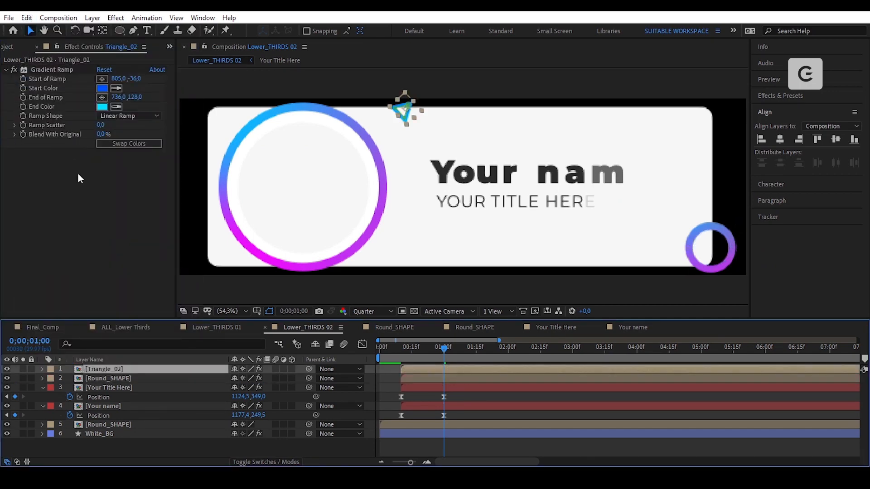
pyautogui.click(26, 18)
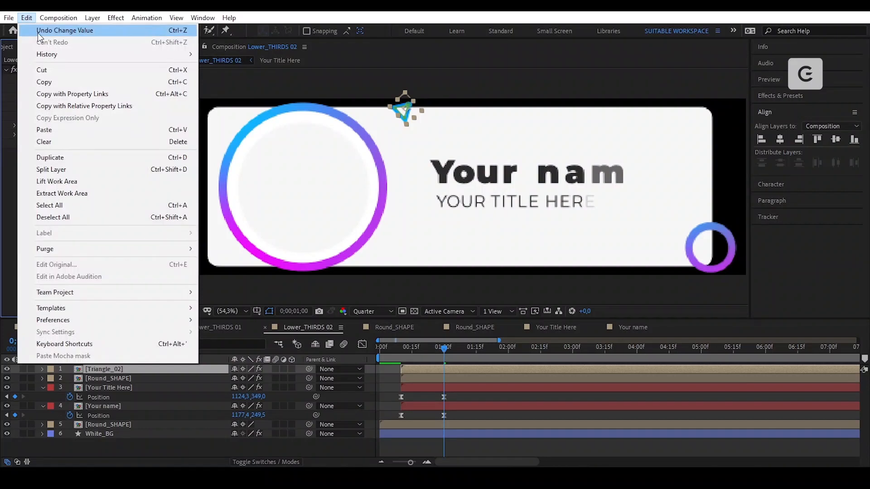
pyautogui.click(81, 130)
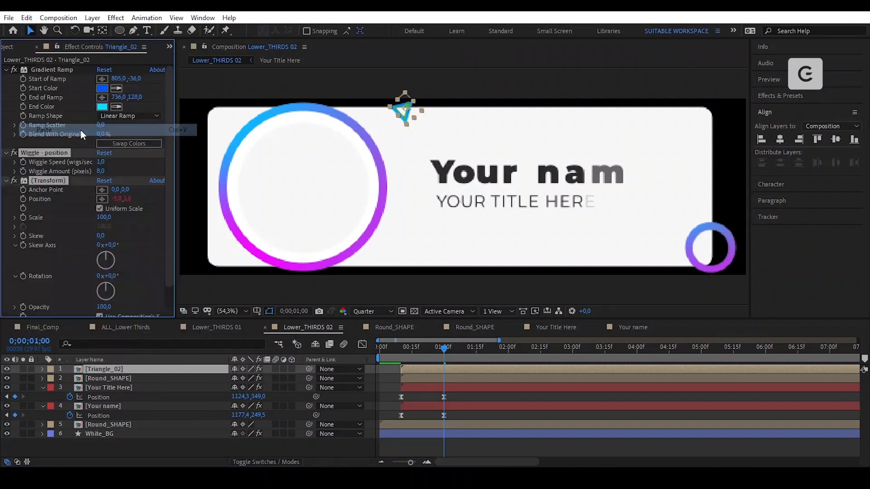
# - Preview the intro and show the large ring's keyframes at the 15-frame mark
pyautogui.click(464, 399)
pyautogui.moveTo(438, 356); pyautogui.dragTo(412, 364)
pyautogui.click(466, 424)
pyautogui.press('u')
pyautogui.scroll(-1, 463, 407)
pyautogui.click(419, 388)
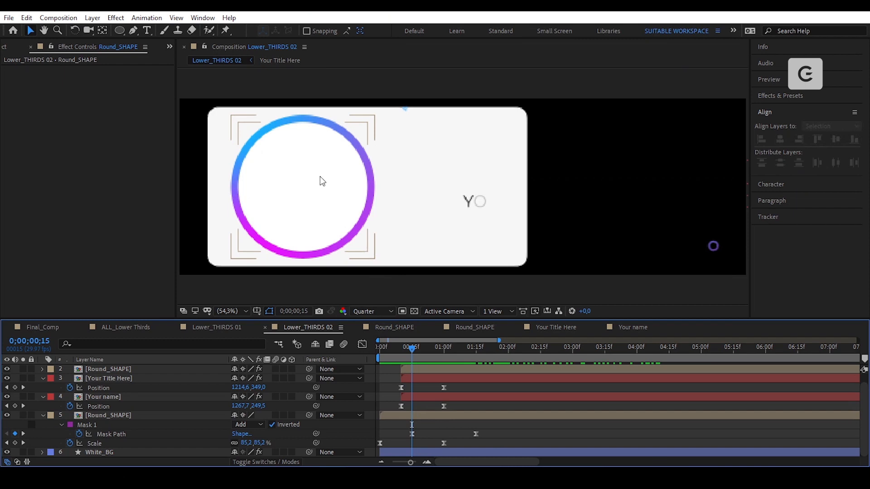
# - Add the beach portrait photo to the composition and scale it to 26%
pyautogui.click(6, 48)
pyautogui.click(34, 167)
pyautogui.moveTo(28, 177); pyautogui.dragTo(191, 447)
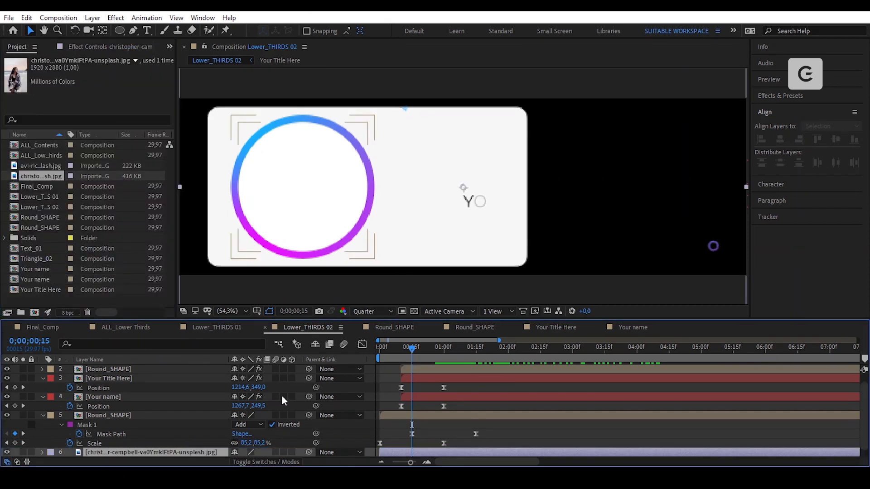
pyautogui.scroll(-1, 414, 253)
pyautogui.press('s')
pyautogui.moveTo(249, 454); pyautogui.dragTo(213, 458)
pyautogui.moveTo(466, 184); pyautogui.dragTo(351, 208)
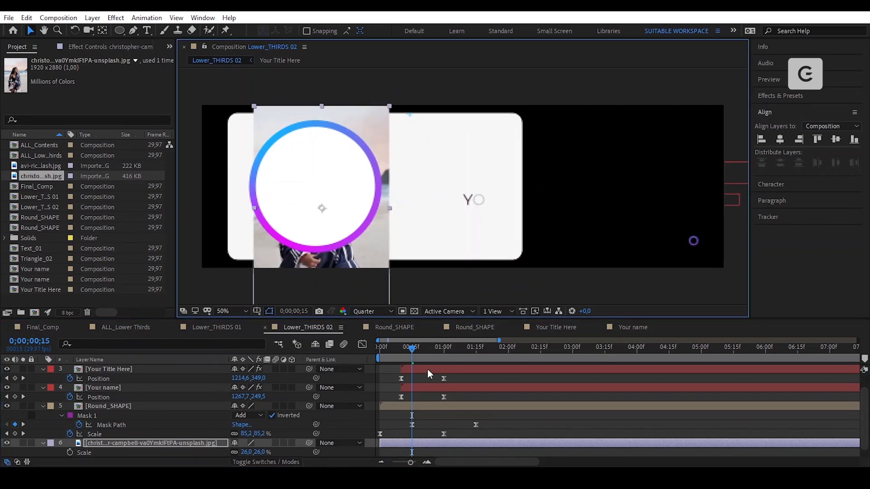
pyautogui.press('s')
# - Pre-compose the photo layer as IMAGE_Input
pyautogui.click(92, 18)
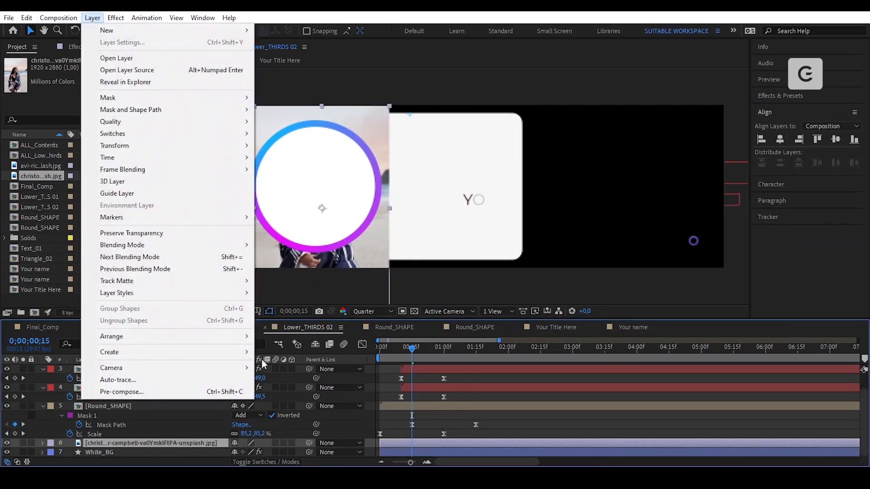
pyautogui.click(229, 392)
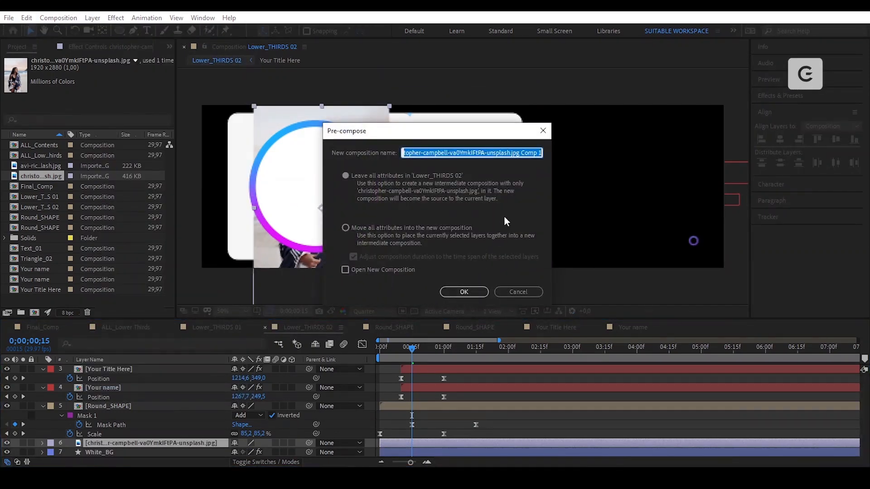
pyautogui.write('IMAGE_Input')
pyautogui.click(464, 292)
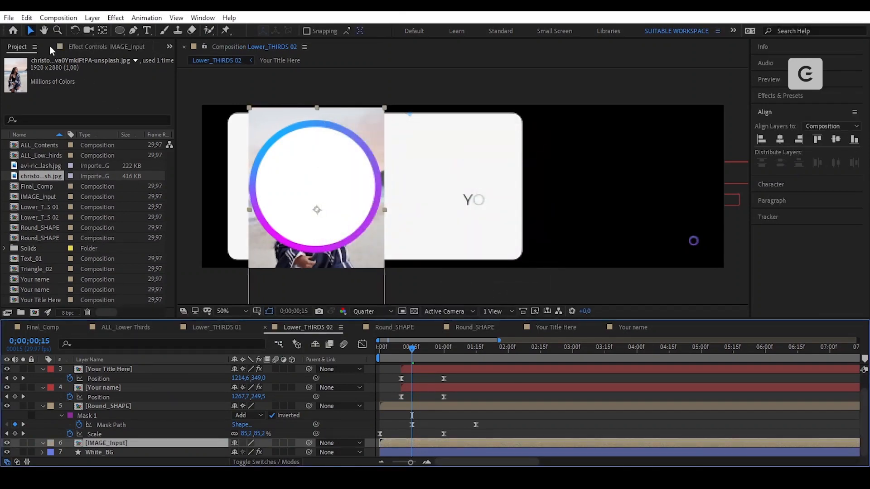
# - Draw an ellipse mask on IMAGE_Input that fills the big ring
pyautogui.click(120, 30)
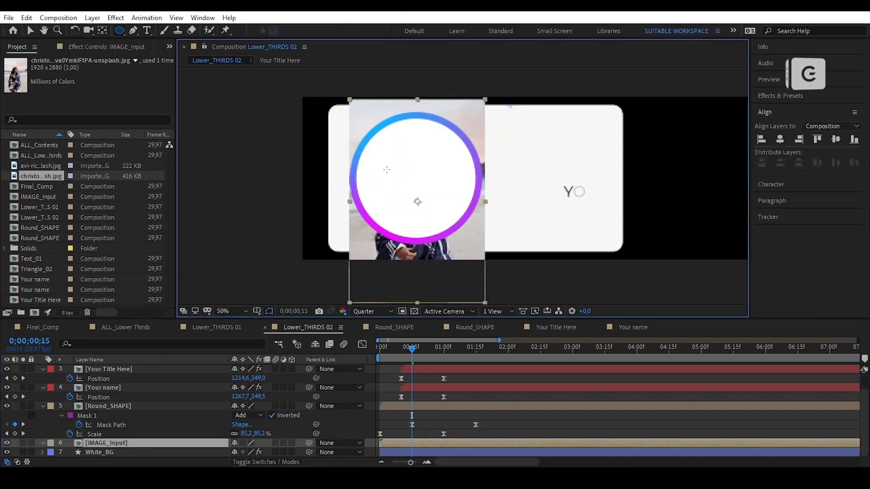
pyautogui.click(415, 180)
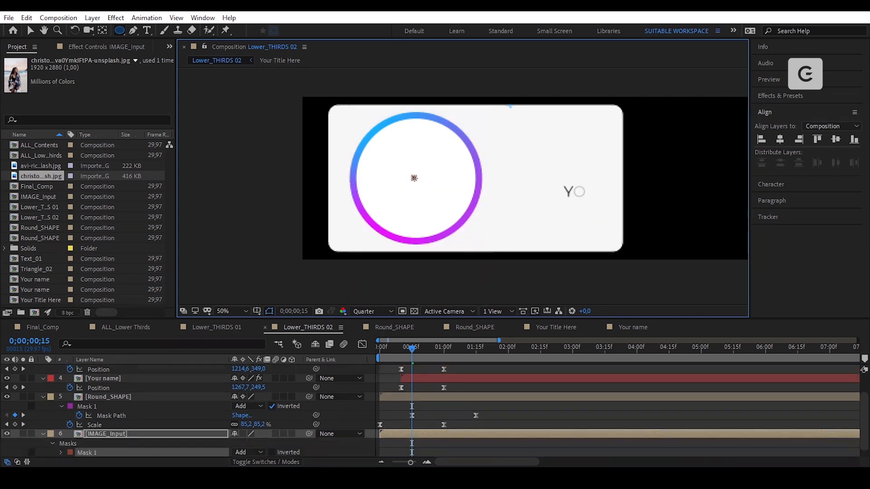
pyautogui.moveTo(427, 205); pyautogui.dragTo(470, 239)
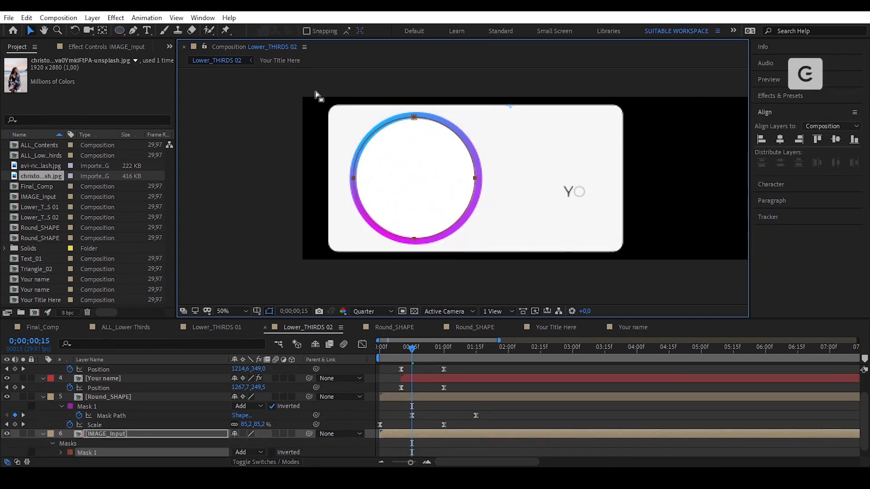
pyautogui.doubleClick(404, 178)
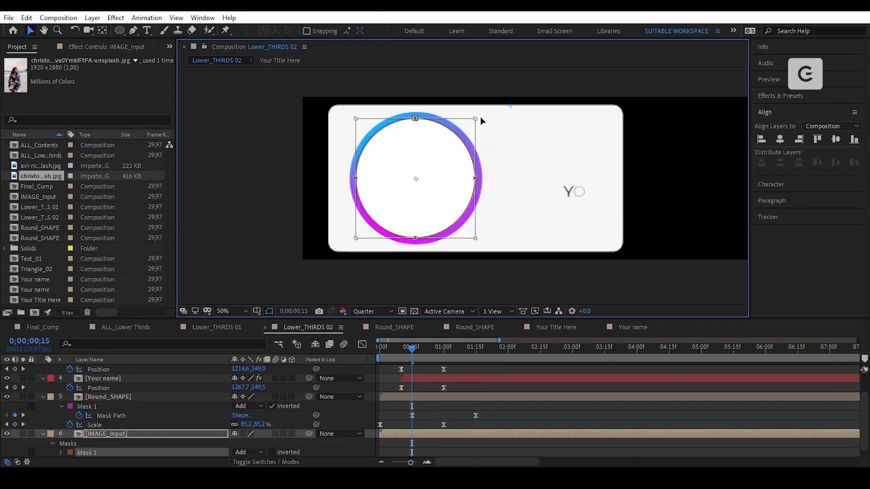
pyautogui.press('Return')
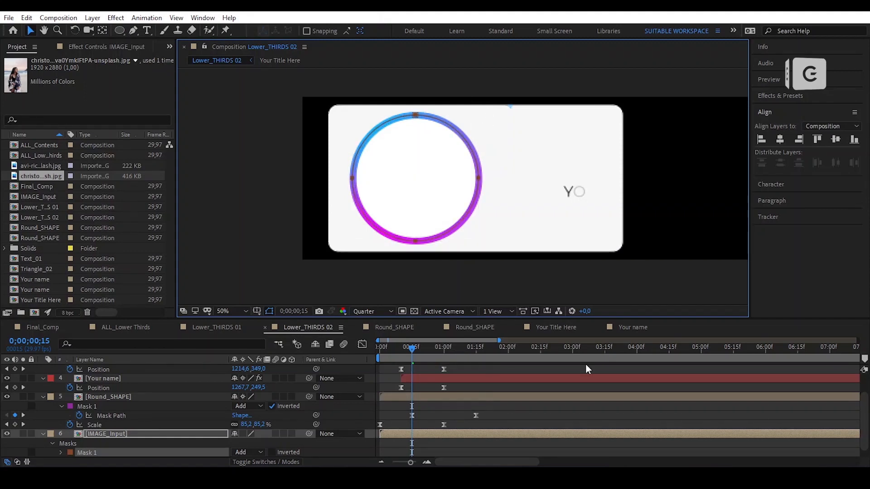
pyautogui.click(537, 418)
pyautogui.scroll(3, 522, 414)
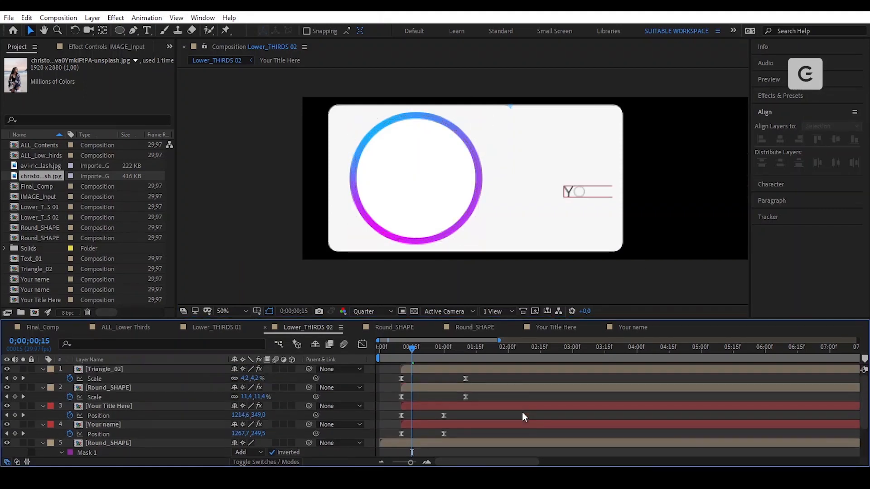
pyautogui.press('u')
# - Delay the IMAGE_Input layer to start at 15 frames
pyautogui.moveTo(413, 353); pyautogui.dragTo(380, 351)
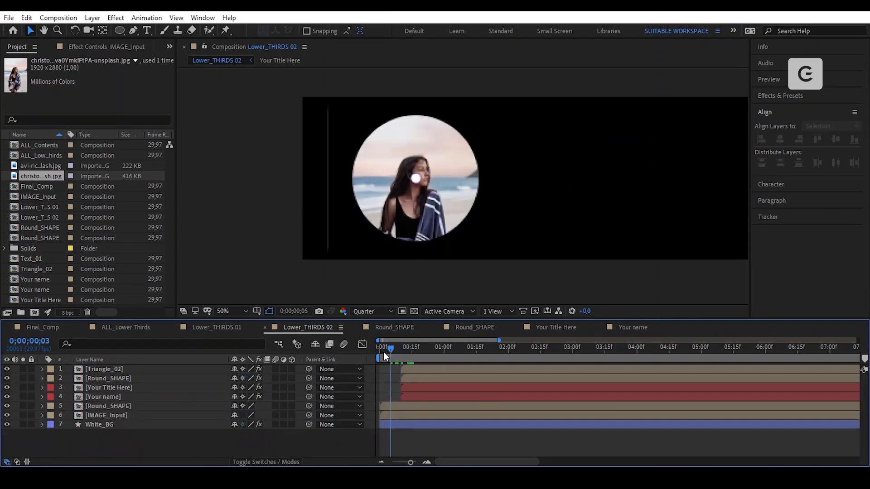
pyautogui.click(423, 416)
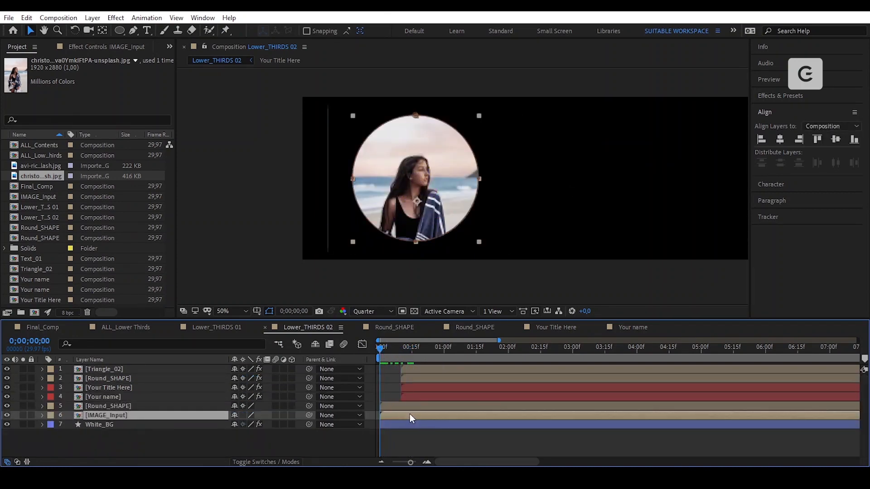
pyautogui.moveTo(409, 414); pyautogui.dragTo(420, 414)
pyautogui.moveTo(380, 348); pyautogui.dragTo(393, 352)
pyautogui.moveTo(429, 415); pyautogui.dragTo(439, 415)
pyautogui.moveTo(394, 349); pyautogui.dragTo(480, 352)
# - Enlarge Mask 1 so more of the photo shows
pyautogui.click(487, 416)
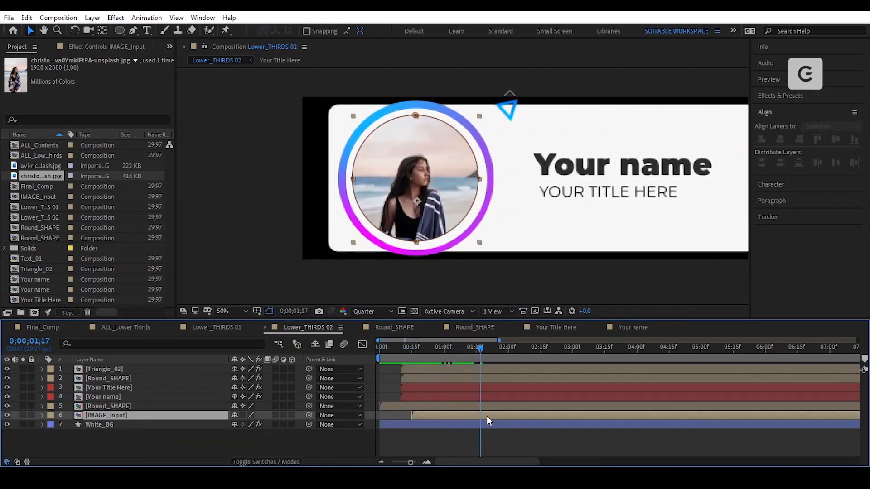
pyautogui.press('m')
pyautogui.click(149, 425)
pyautogui.moveTo(479, 114); pyautogui.dragTo(497, 102)
pyautogui.press('Return')
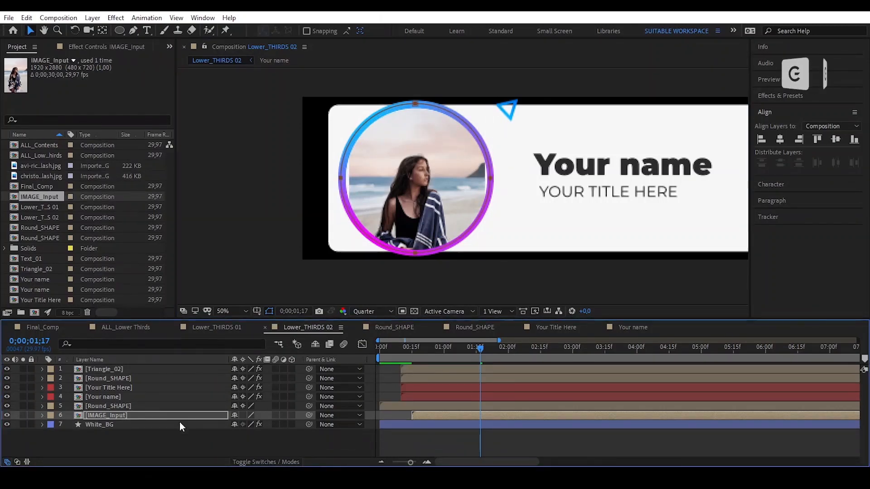
# - Scale IMAGE_Input to 32% and resize and reposition its ellipse mask around the face
pyautogui.press('s')
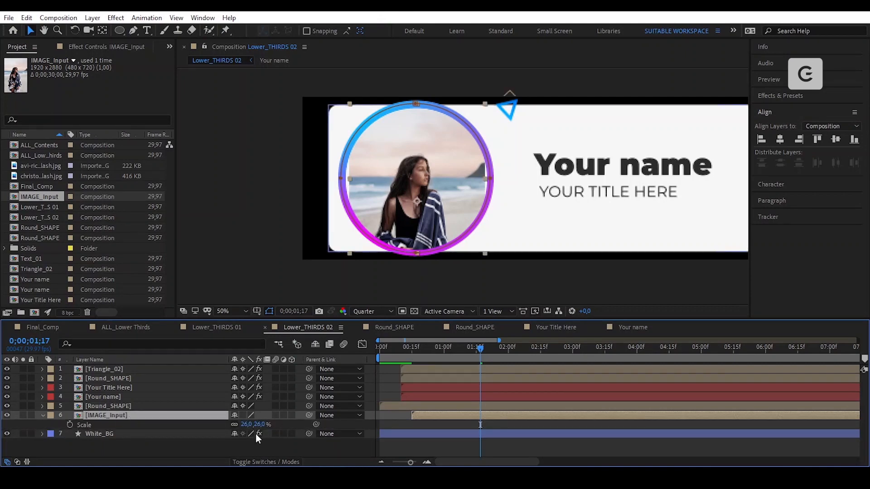
pyautogui.moveTo(250, 425); pyautogui.dragTo(279, 428)
pyautogui.press('m')
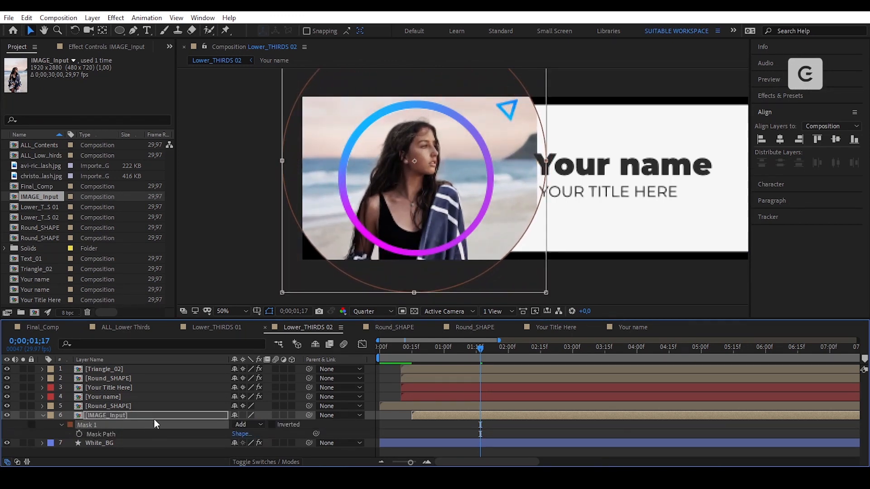
pyautogui.moveTo(546, 293); pyautogui.dragTo(484, 249)
pyautogui.moveTo(450, 148); pyautogui.dragTo(492, 180)
pyautogui.hotkey('ctrl', 'z')
pyautogui.moveTo(486, 110); pyautogui.dragTo(495, 109)
pyautogui.press('Return')
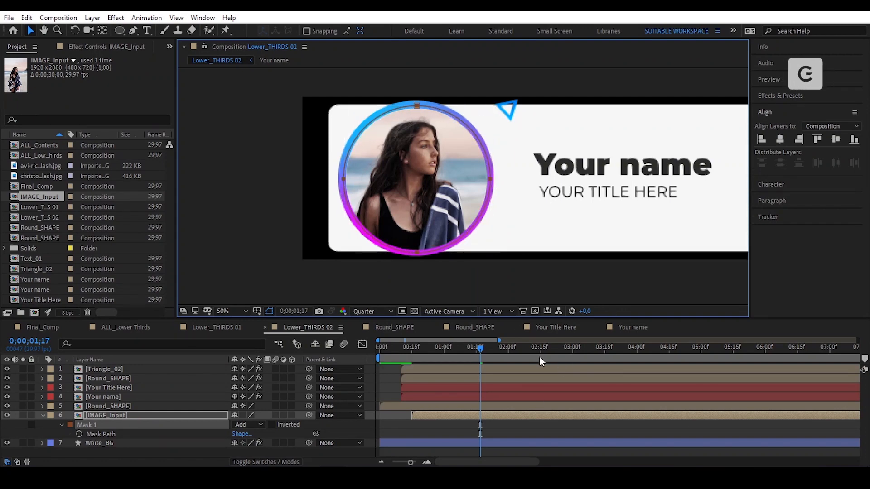
pyautogui.click(530, 425)
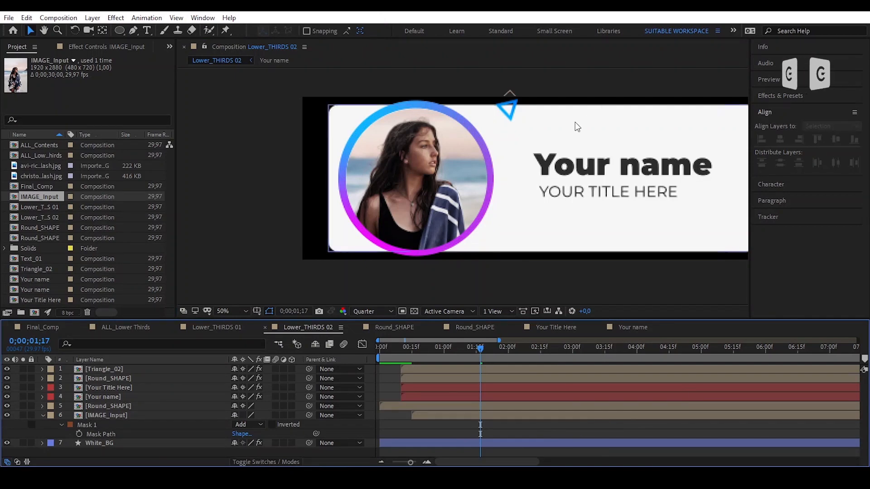
# - Start the photo layer two frames later and fit the composition view
pyautogui.scroll(-2, 498, 188)
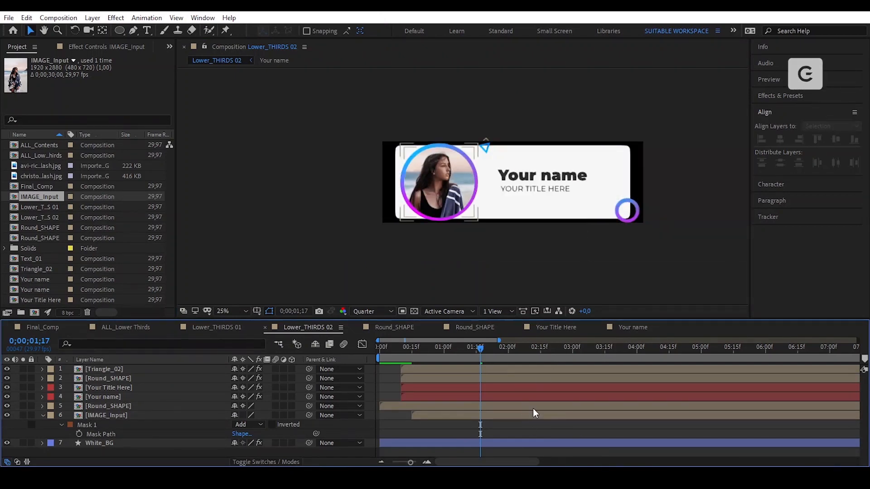
pyautogui.press('u')
pyautogui.press('u')
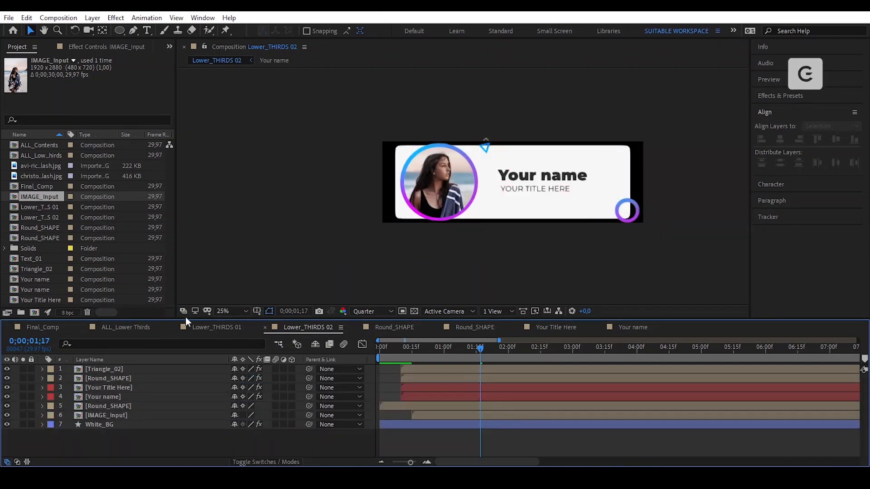
pyautogui.click(228, 311)
pyautogui.click(243, 130)
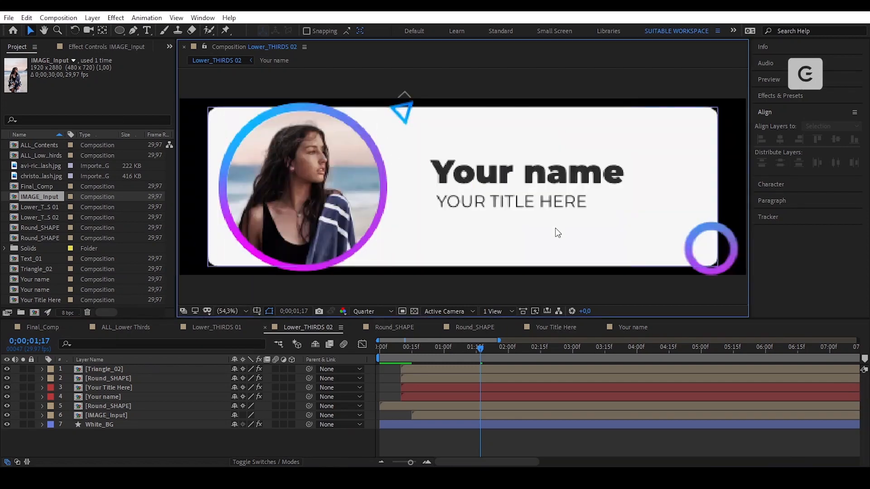
pyautogui.moveTo(475, 352); pyautogui.dragTo(416, 374)
pyautogui.moveTo(425, 417); pyautogui.dragTo(429, 417)
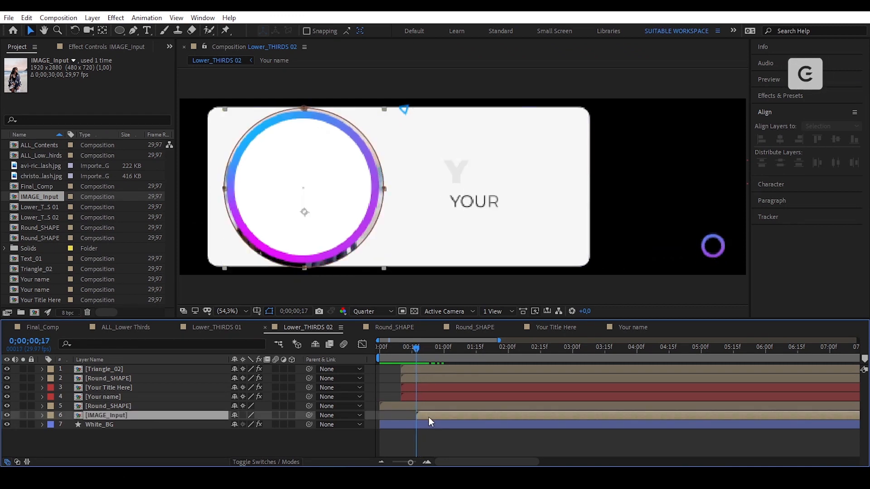
pyautogui.press('pagedown')
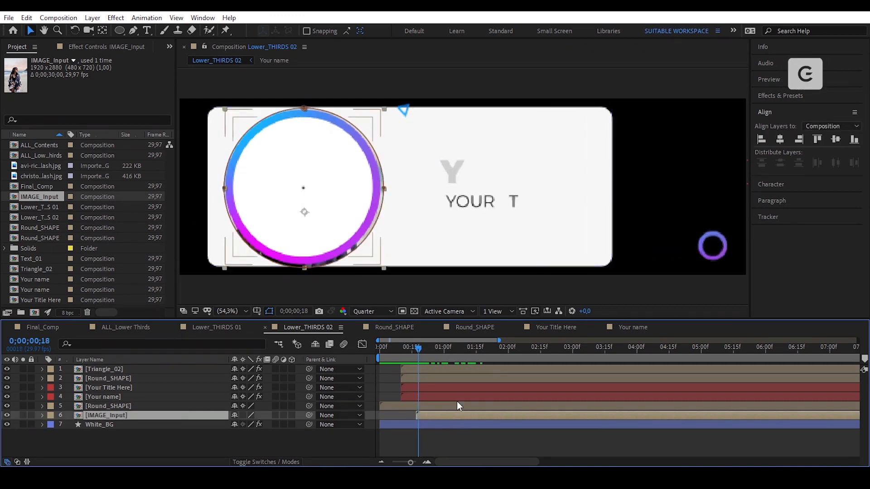
pyautogui.moveTo(427, 348); pyautogui.dragTo(431, 388)
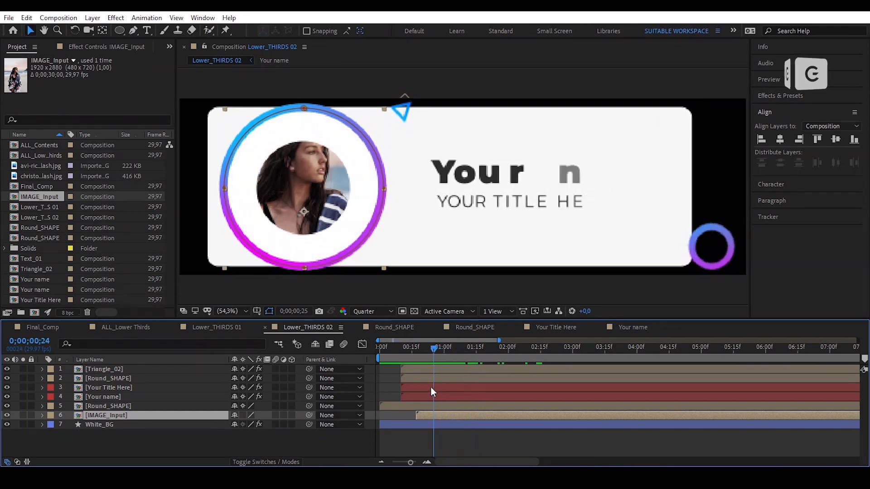
# - Shift the Round_SHAPE Mask Path keyframes a few frames later
pyautogui.click(441, 406)
pyautogui.press('u')
pyautogui.moveTo(485, 417); pyautogui.dragTo(414, 426)
pyautogui.press('space')
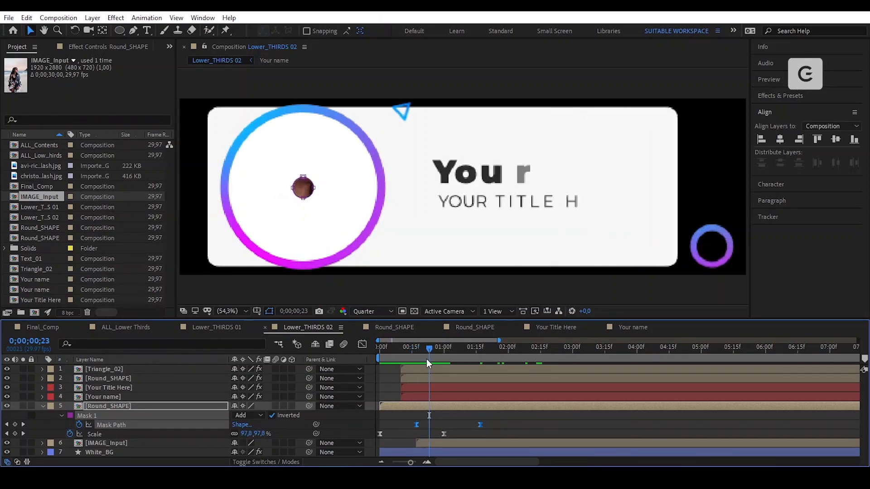
pyautogui.moveTo(414, 423); pyautogui.dragTo(427, 423)
# - Trim IMAGE_Input to start at the current frame and check the photo reveal
pyautogui.click(442, 443)
pyautogui.press('[')
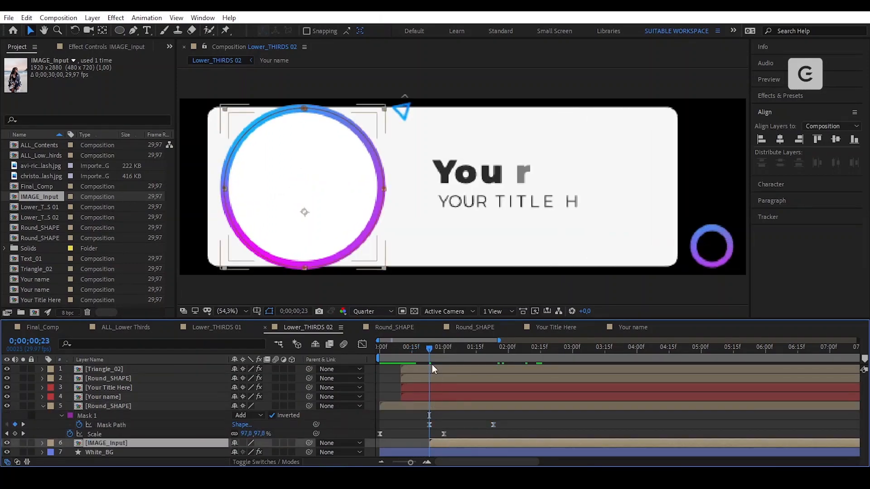
pyautogui.moveTo(428, 348); pyautogui.dragTo(344, 407)
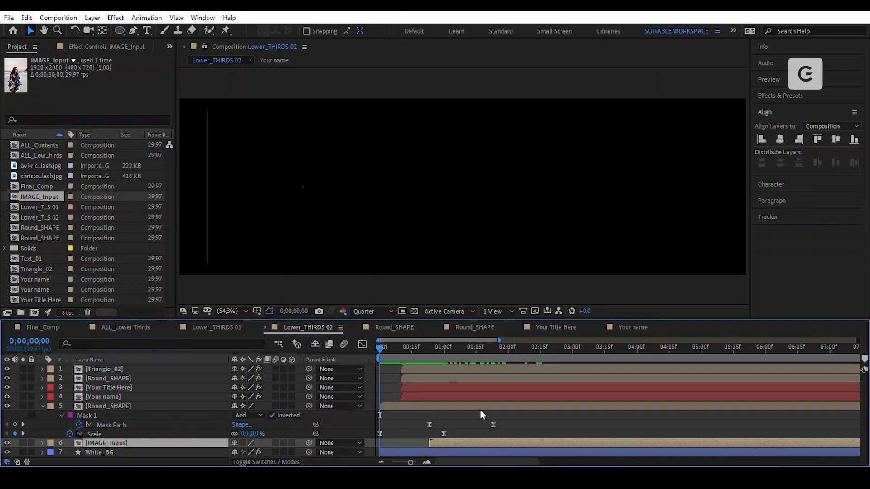
pyautogui.click(510, 423)
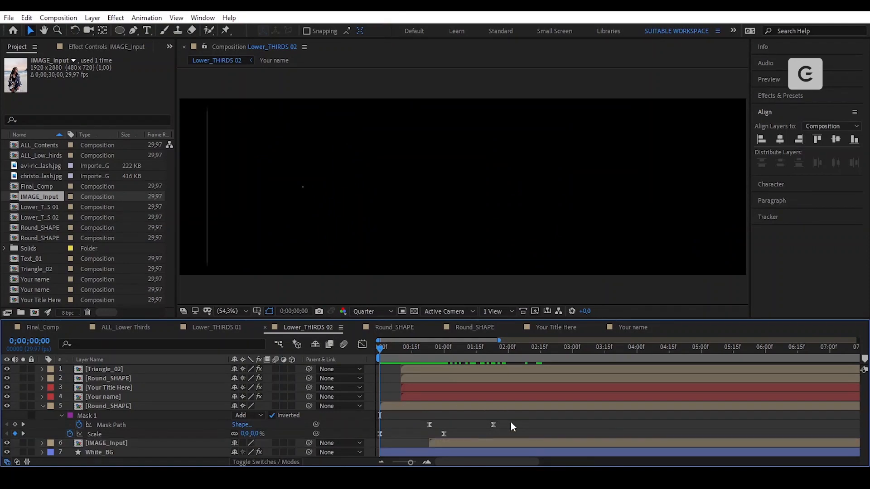
pyautogui.press('u')
pyautogui.press('u')
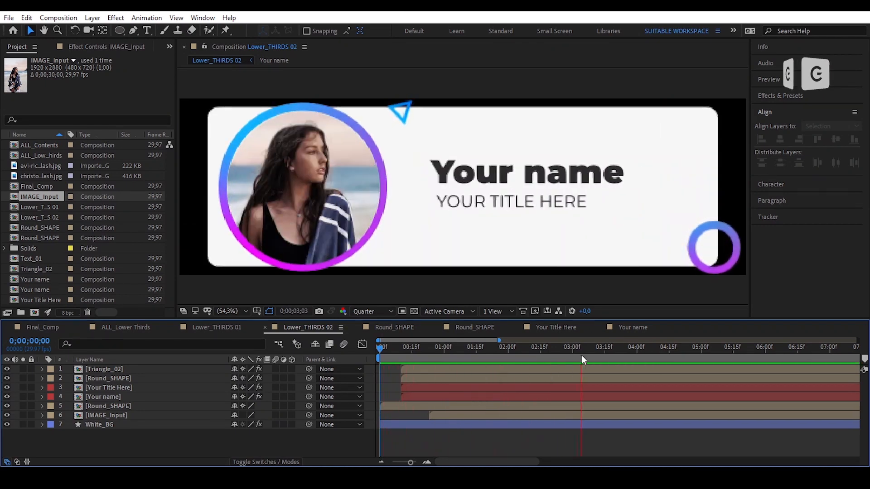
pyautogui.click(124, 330)
# - Add Lower_THIRDS 02 as a layer in ALL_Lower Thirds and scale it to 50%
pyautogui.click(30, 218)
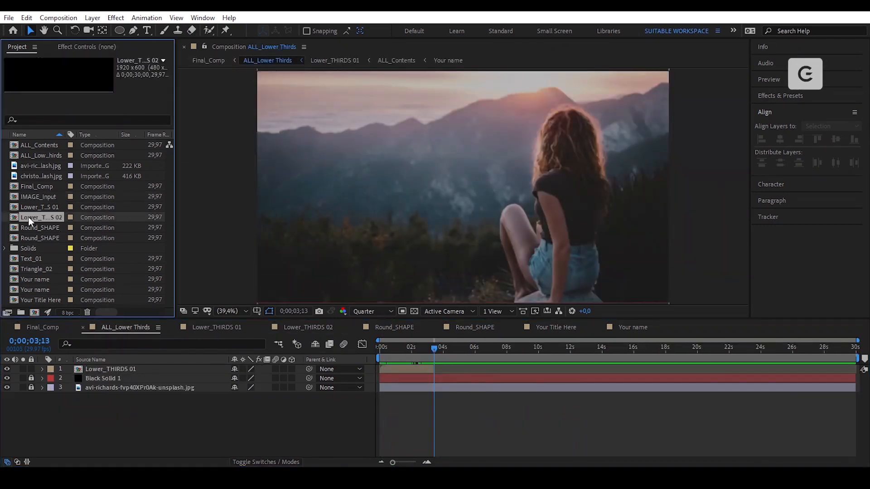
pyautogui.moveTo(13, 216); pyautogui.dragTo(412, 367)
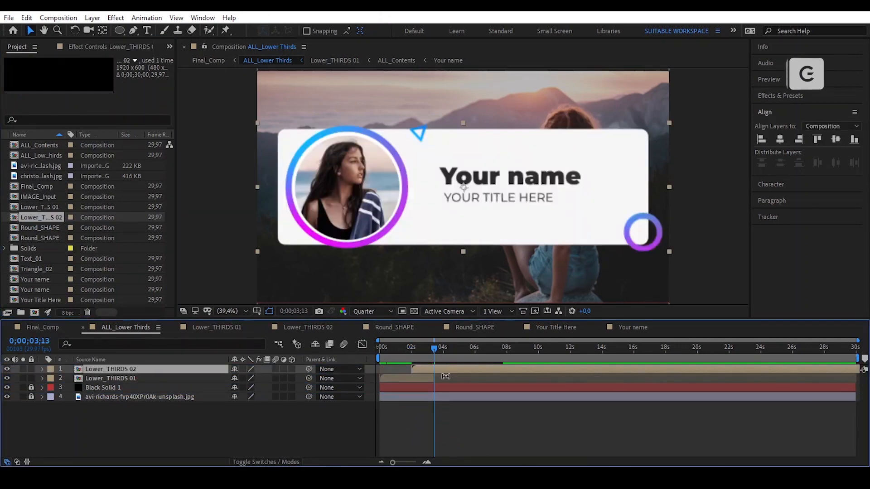
pyautogui.click(113, 377)
pyautogui.press('s')
pyautogui.write('s')
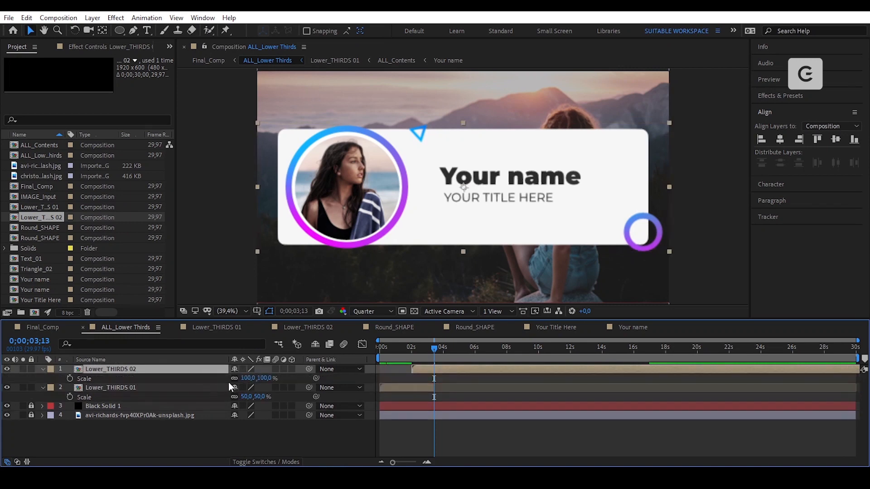
pyautogui.write('50')
pyautogui.press('Return')
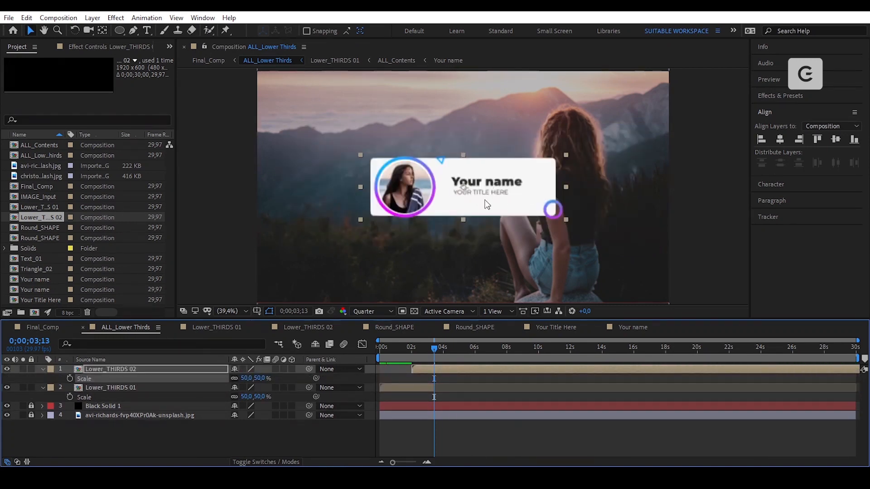
# - Start Lower_THIRDS 02 about a second later and move it down near the frame bottom
pyautogui.moveTo(443, 369); pyautogui.dragTo(458, 369)
pyautogui.click(257, 311)
pyautogui.click(285, 324)
pyautogui.scroll(1, 480, 224)
pyautogui.moveTo(478, 186); pyautogui.dragTo(489, 208)
pyautogui.moveTo(432, 347); pyautogui.dragTo(457, 347)
pyautogui.click(232, 312)
pyautogui.press("'")
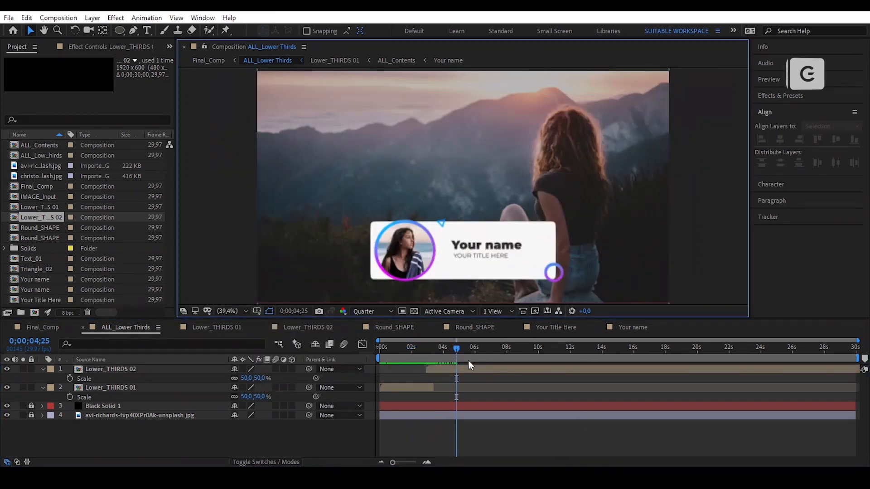
# - Scrub the animation and park the playhead at about 5 seconds on Lower_THIRDS 02
pyautogui.click(484, 369)
pyautogui.press('s')
pyautogui.click(491, 418)
pyautogui.moveTo(450, 350); pyautogui.dragTo(515, 343)
pyautogui.scroll(1, 470, 369)
pyautogui.click(531, 349)
pyautogui.click(532, 371)
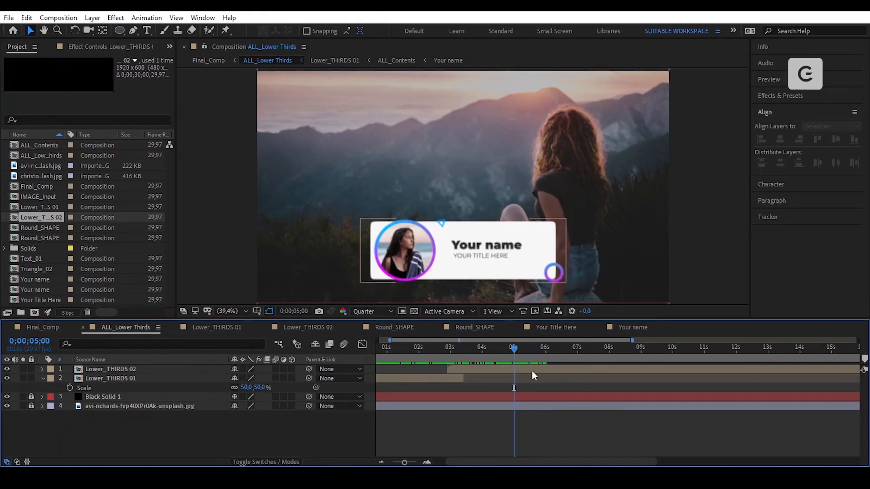
pyautogui.click(26, 18)
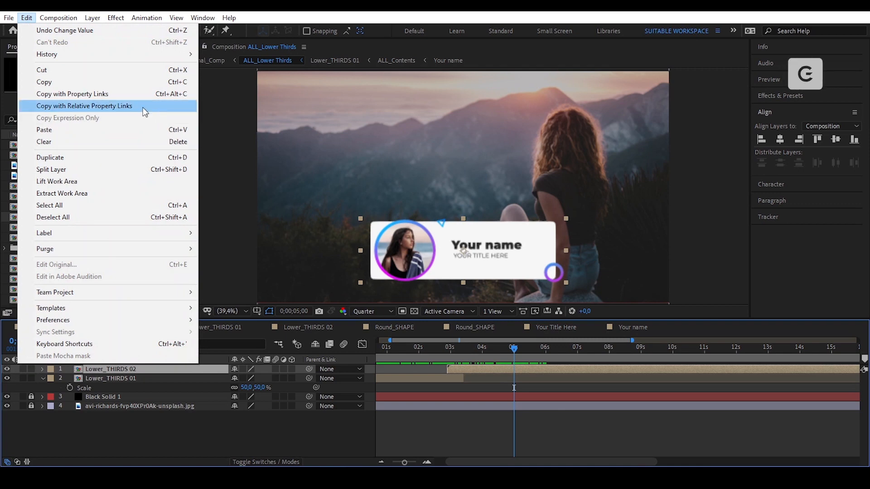
# - Split Lower_THIRDS 02 at 5 seconds and delete the later part
pyautogui.click(93, 167)
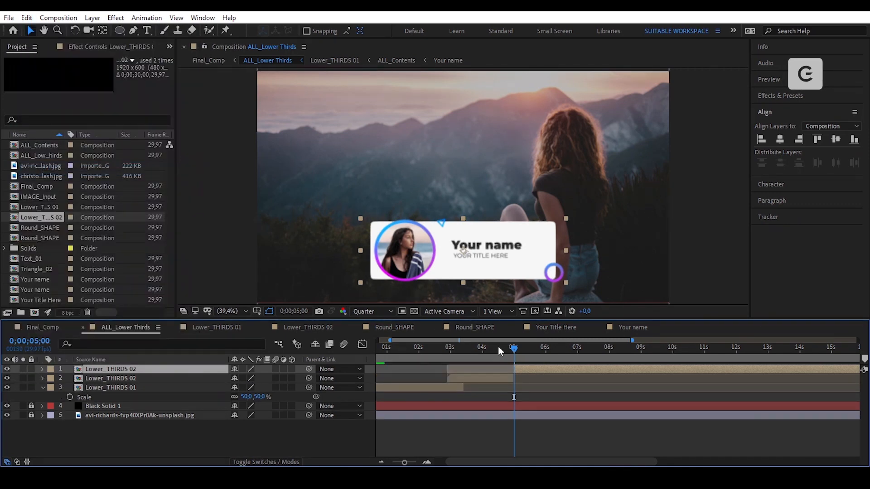
pyautogui.press('Delete')
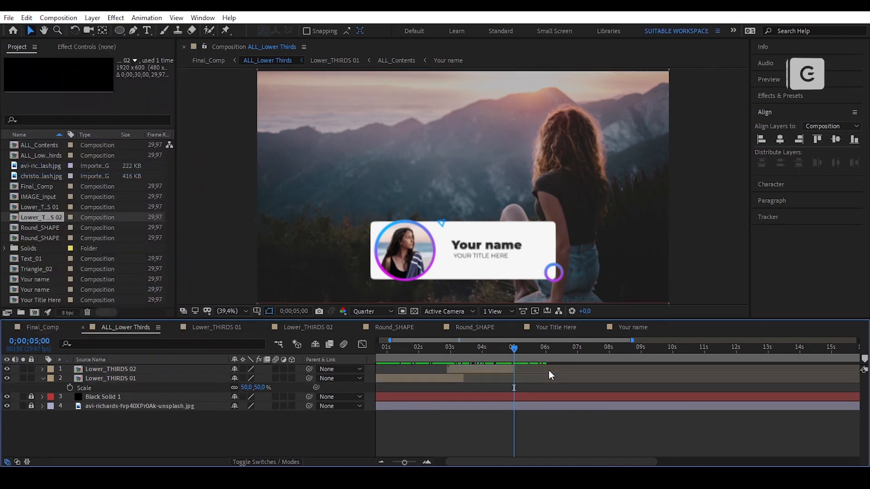
pyautogui.click(484, 368)
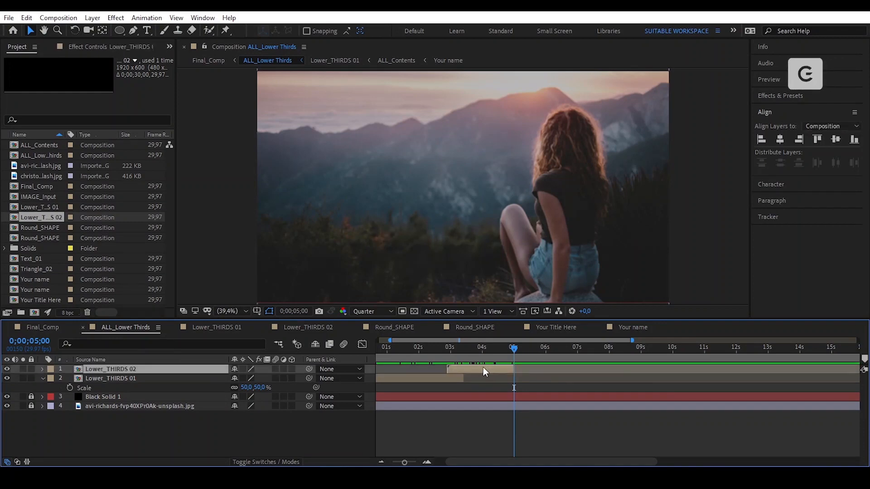
# - Duplicate Lower_THIRDS 02, start the copy at 5 seconds, and time-reverse it
pyautogui.click(27, 17)
pyautogui.click(82, 158)
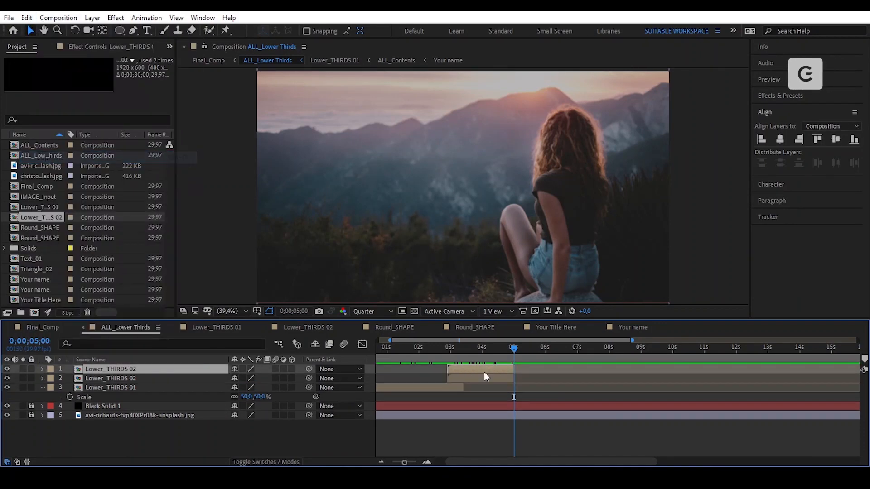
pyautogui.moveTo(462, 371); pyautogui.dragTo(526, 375)
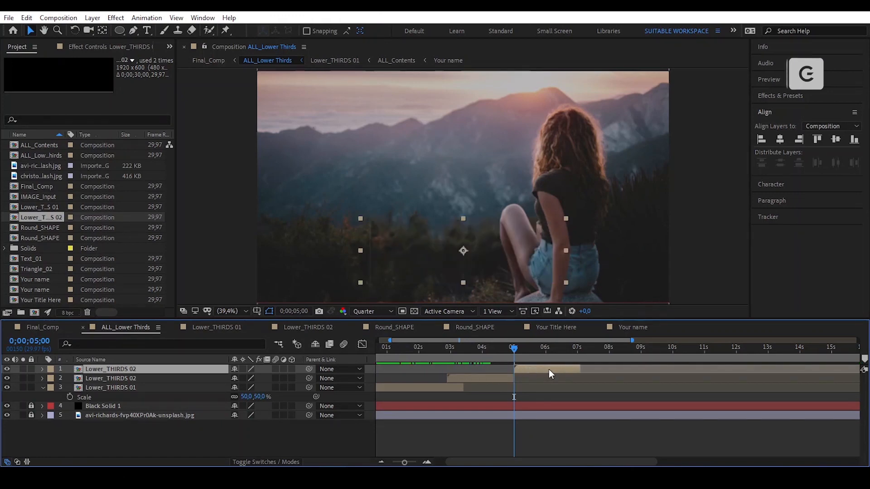
pyautogui.rightClick(548, 369)
pyautogui.moveTo(621, 132)
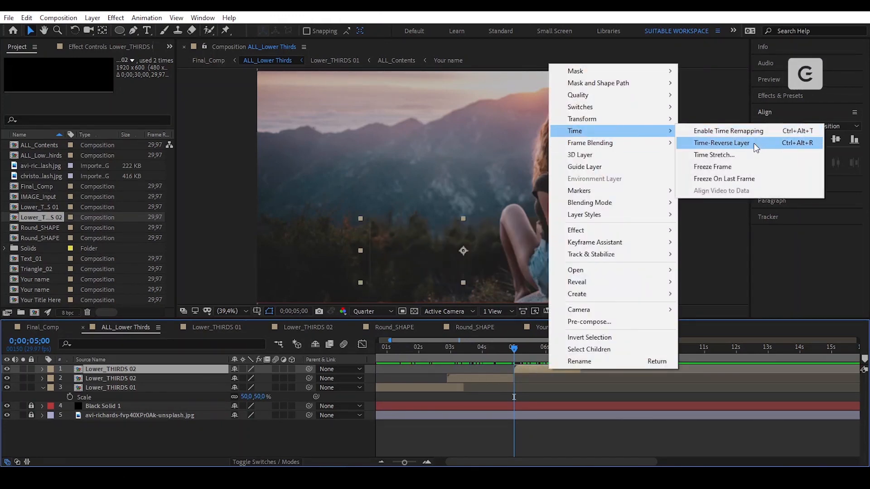
pyautogui.click(754, 143)
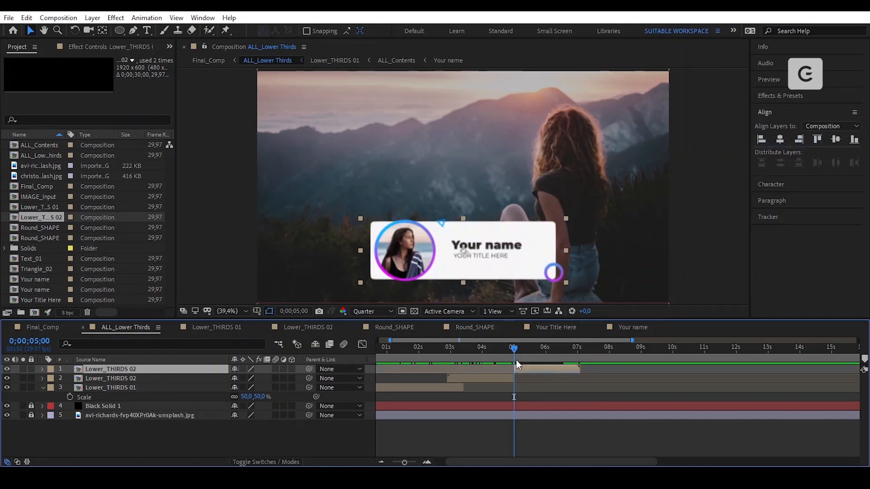
# - Preview the composition from the start to check the lower third animating out
pyautogui.press('Home')
pyautogui.press('space')
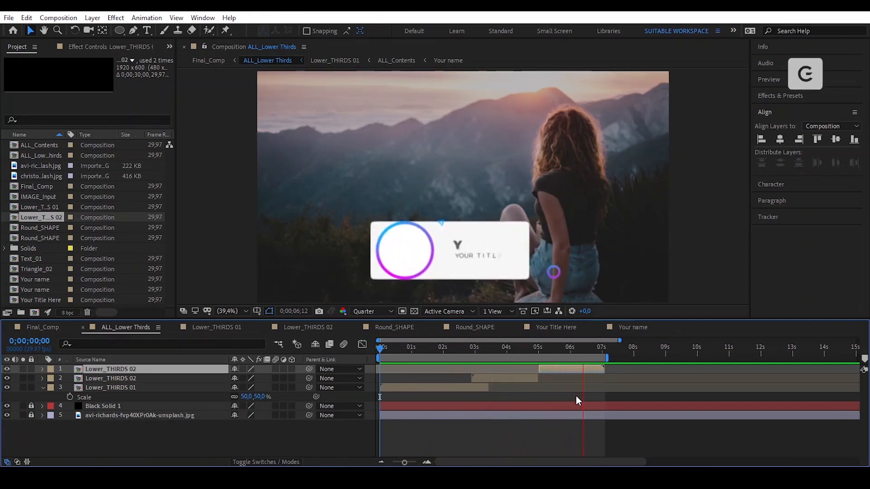
pyautogui.press('space')
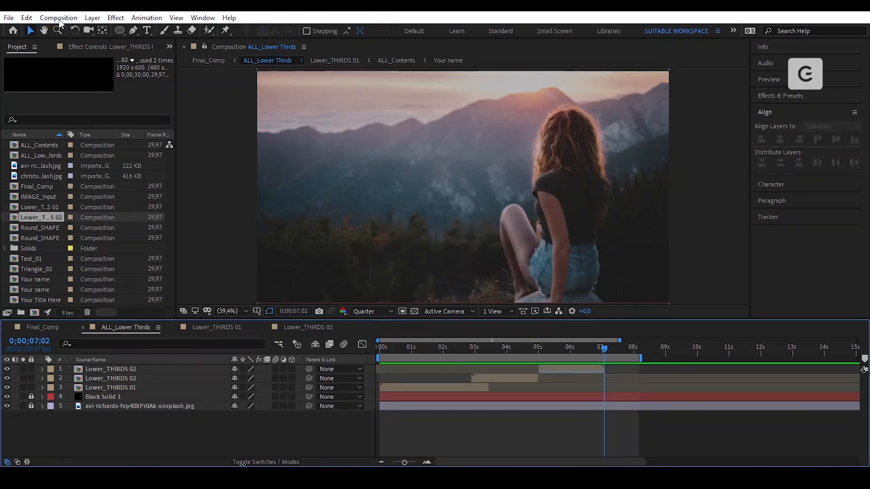
# - Create a 1920×550 composition, name it Lower_THIRDS 03, and show the safe guides
pyautogui.click(58, 18)
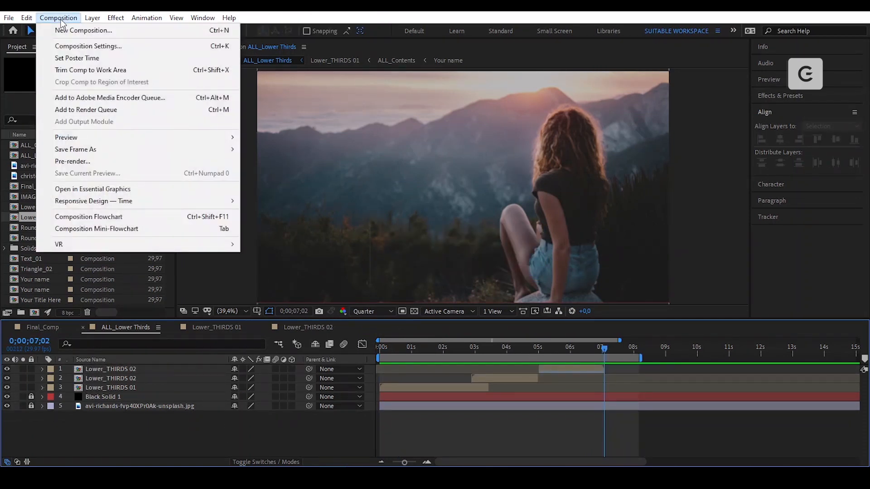
pyautogui.click(63, 28)
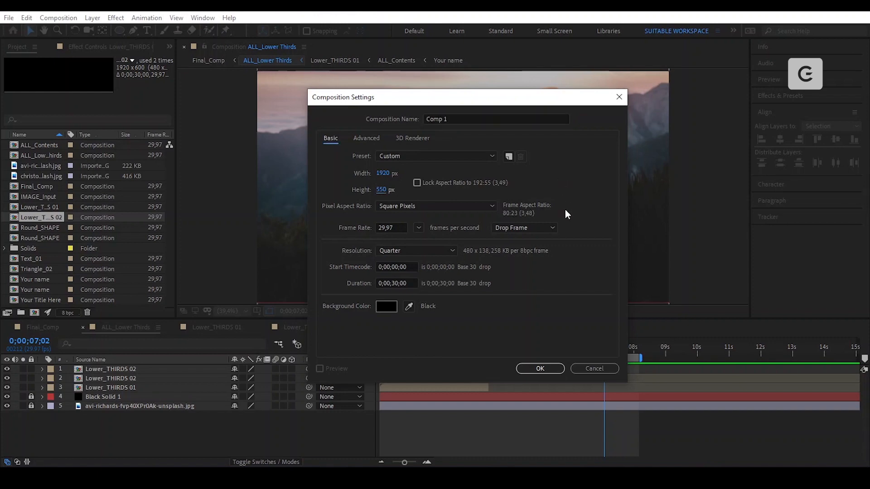
pyautogui.click(539, 368)
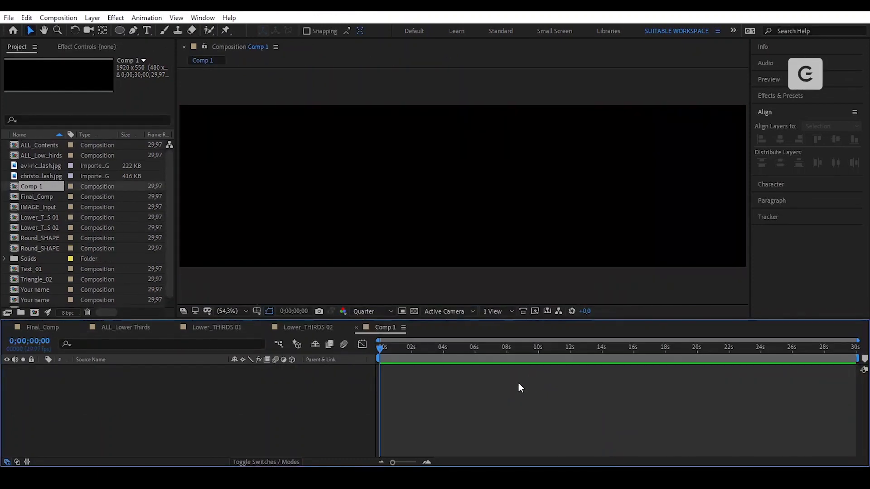
pyautogui.press('Return')
pyautogui.write('Lower_THIRDS')
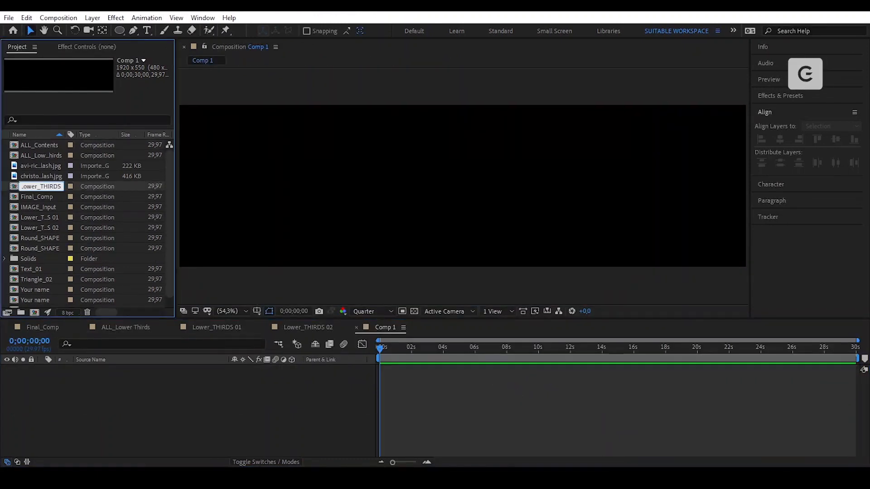
pyautogui.write(' 03')
pyautogui.press('Return')
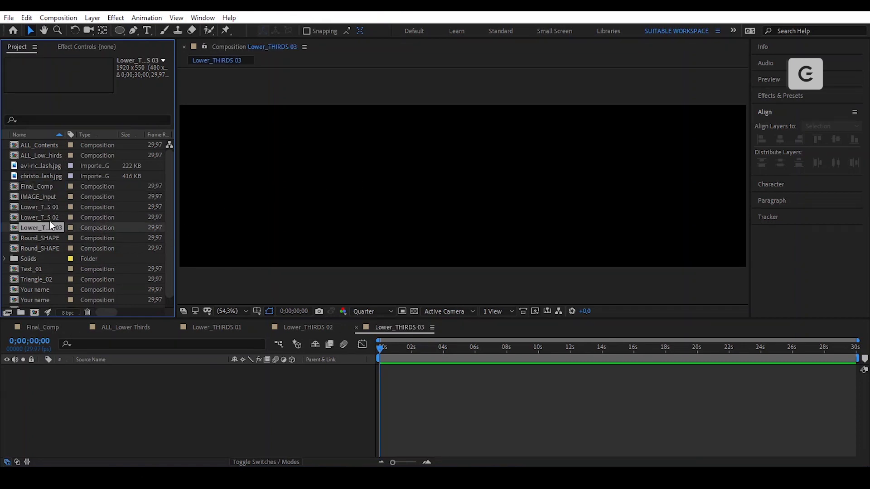
pyautogui.click(257, 311)
# - Draw a wide blue rectangle bar in the lower frame and shift it left
pyautogui.click(281, 323)
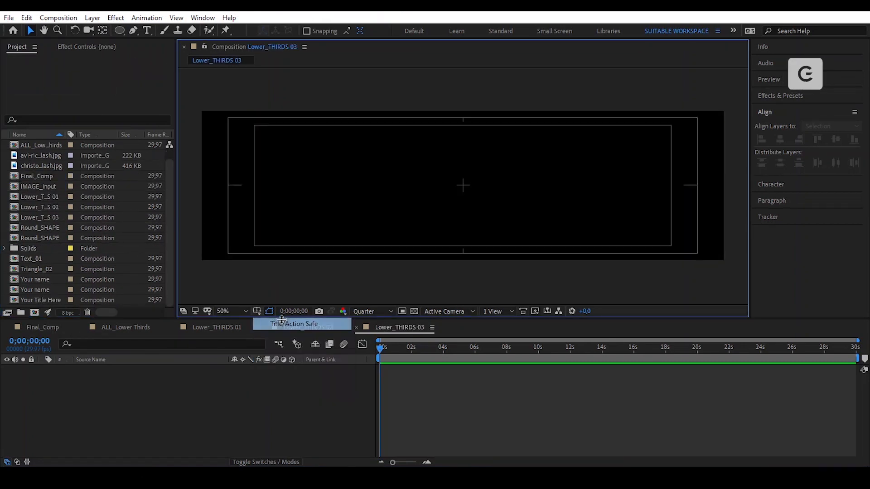
pyautogui.click(120, 30)
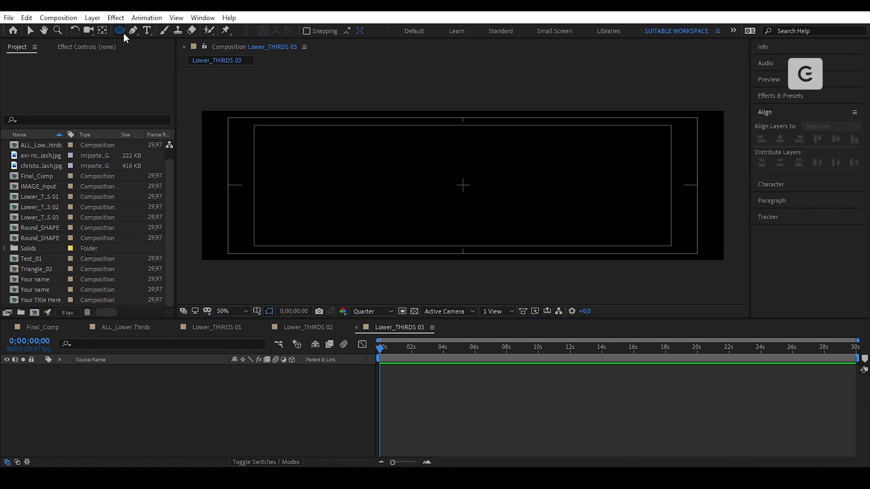
pyautogui.click(144, 32)
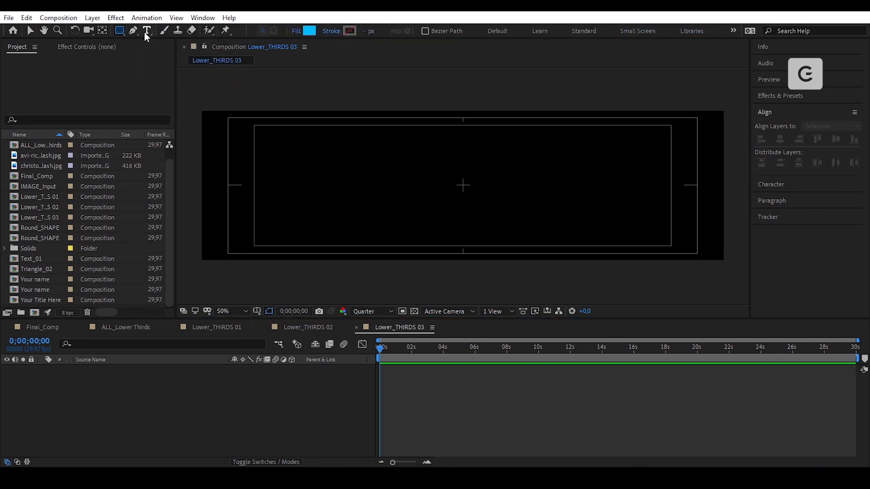
pyautogui.moveTo(281, 188)
pyautogui.mouseDown()
pyautogui.moveTo(369, 222)
pyautogui.moveTo(440, 222)
pyautogui.mouseUp()
pyautogui.moveTo(511, 217)
pyautogui.mouseDown()
pyautogui.moveTo(557, 210)
pyautogui.moveTo(612, 220)
pyautogui.mouseUp()
pyautogui.press('v')
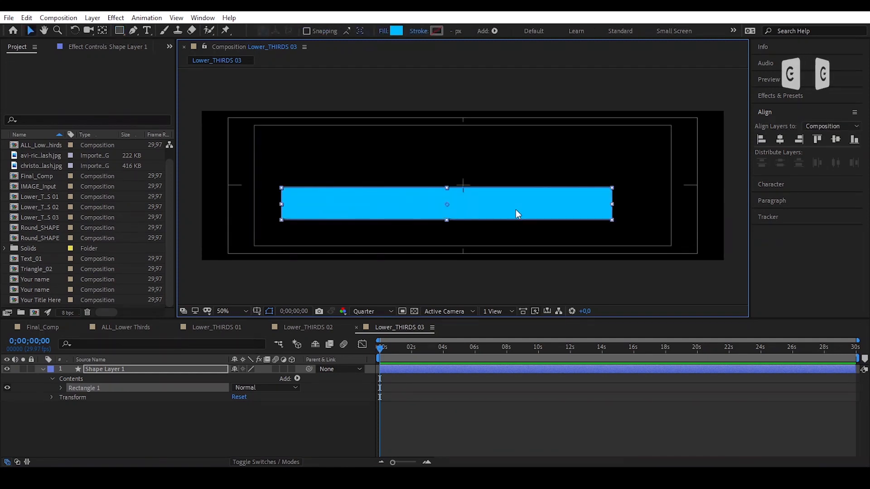
pyautogui.moveTo(516, 210)
pyautogui.mouseDown()
pyautogui.moveTo(468, 209)
pyautogui.moveTo(435, 220)
pyautogui.mouseUp()
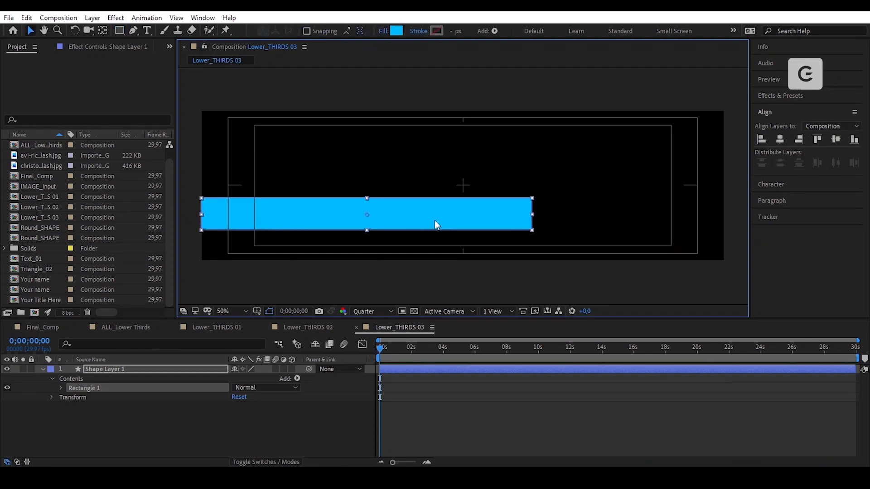
# - Rename the shape layer to Colorful_LINE
pyautogui.click(162, 372)
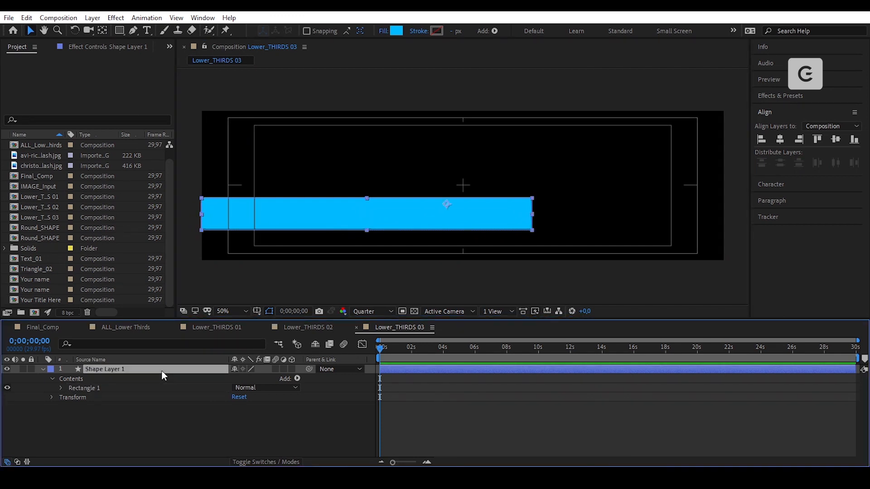
pyautogui.press('Return')
pyautogui.write('Colorful_LINE')
pyautogui.press('Return')
# - Add Round Corners to the bar with a radius of 50
pyautogui.click(296, 378)
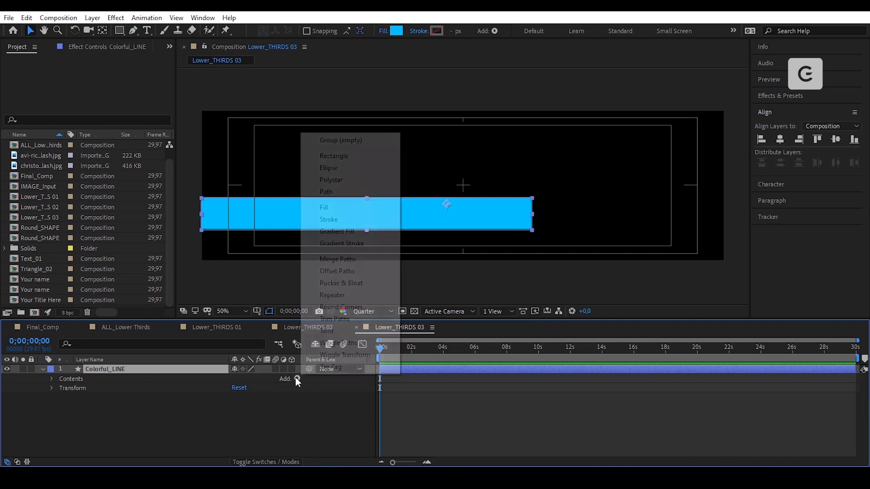
pyautogui.click(370, 307)
pyautogui.click(61, 398)
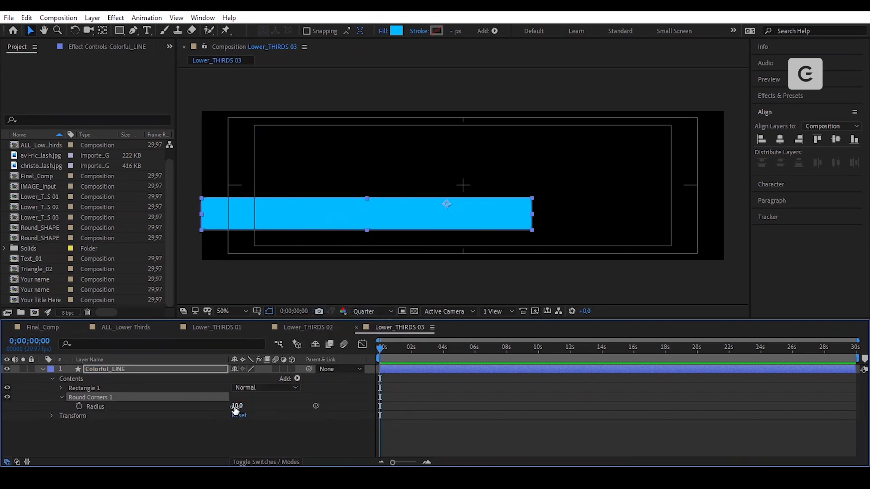
pyautogui.click(236, 406)
pyautogui.write('50')
pyautogui.click(417, 220)
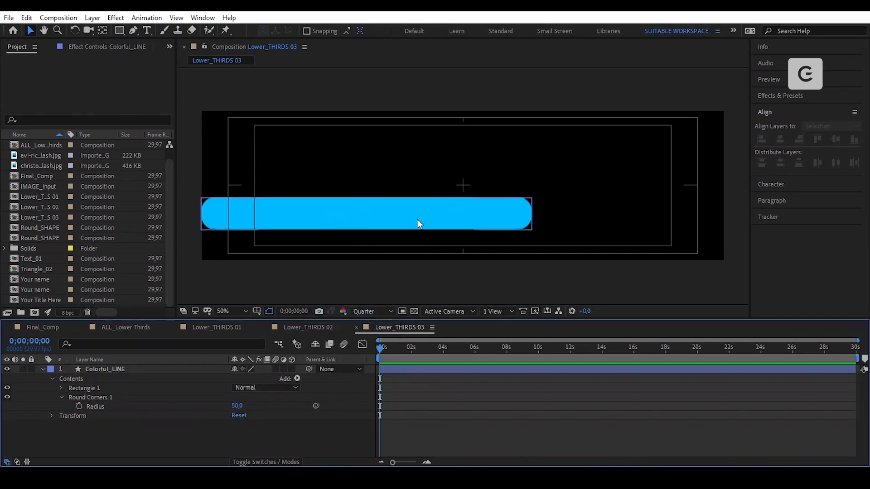
pyautogui.moveTo(417, 219); pyautogui.dragTo(417, 219)
pyautogui.click(150, 376)
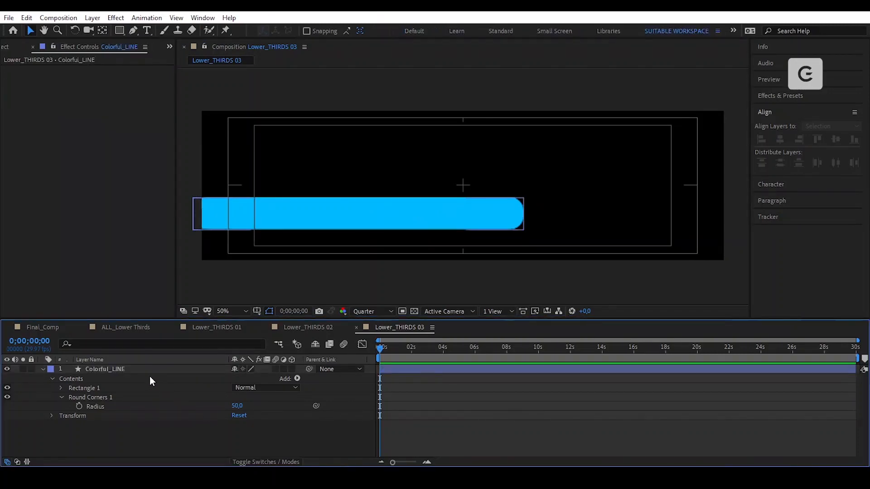
pyautogui.click(148, 372)
# - Apply Gradient Ramp to the bar and set a magenta start colour
pyautogui.hotkey('ctrl', 'space')
pyautogui.write('grad')
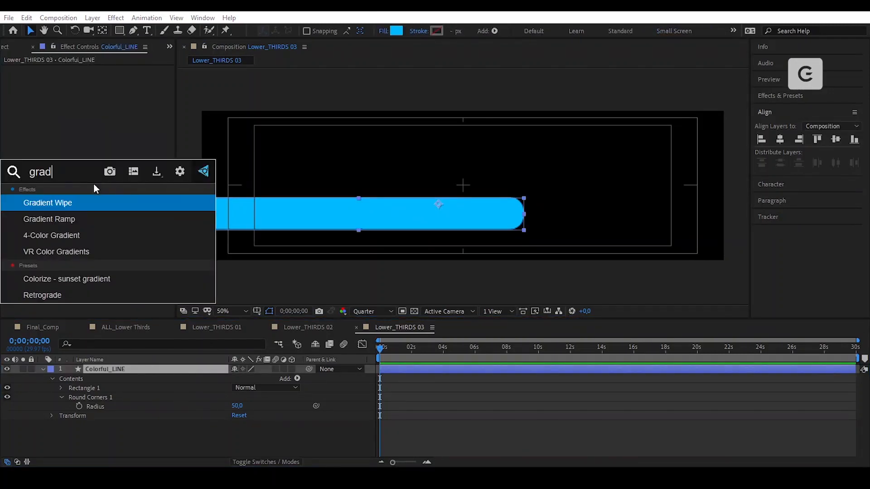
pyautogui.click(80, 224)
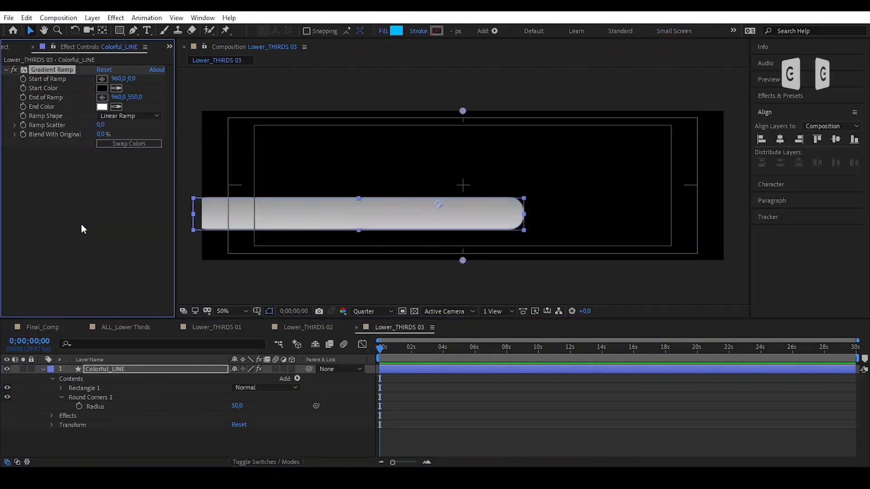
pyautogui.click(102, 88)
pyautogui.click(580, 321)
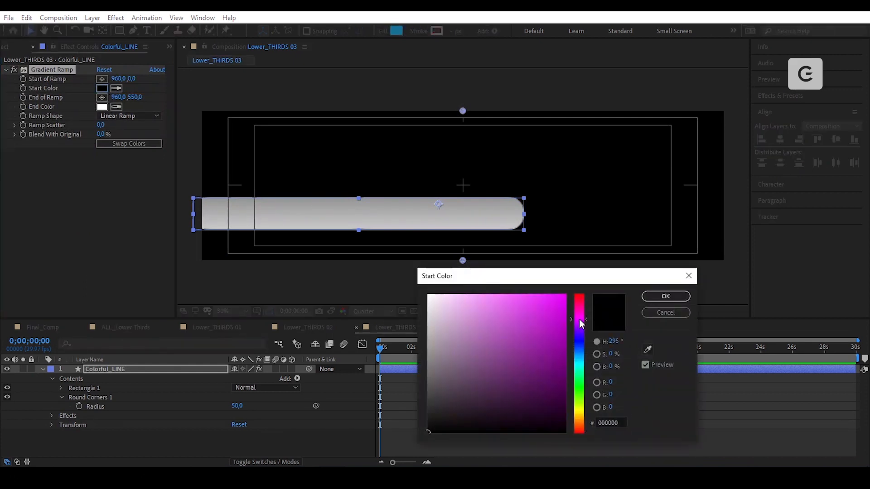
pyautogui.click(565, 295)
# - Set a blue end colour, swap the colours, and angle the ramp's start point
pyautogui.click(666, 296)
pyautogui.click(103, 107)
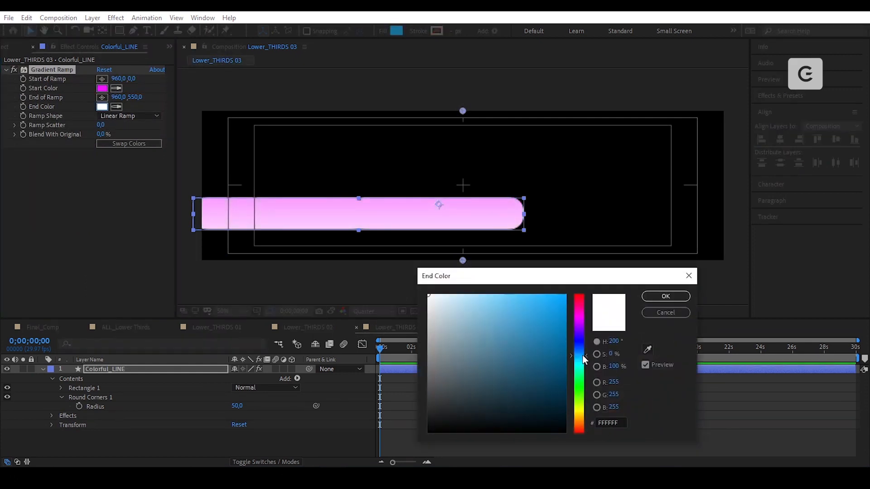
pyautogui.click(581, 348)
pyautogui.click(565, 295)
pyautogui.click(664, 297)
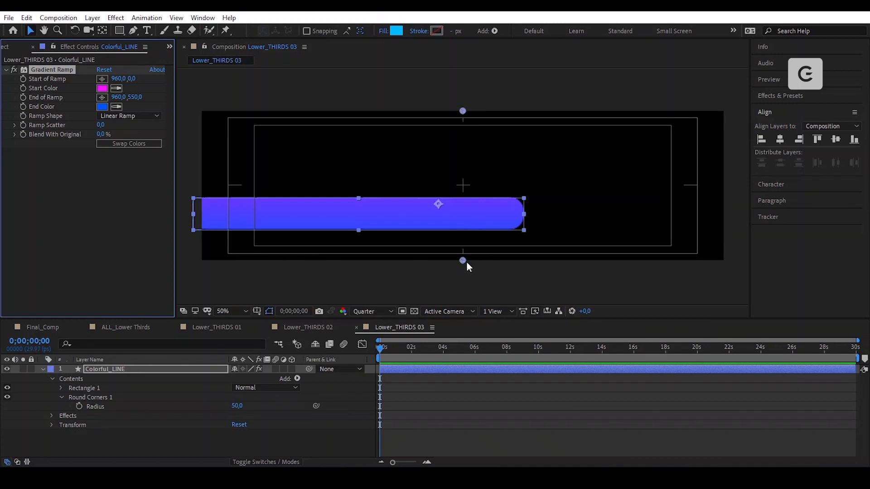
pyautogui.click(137, 146)
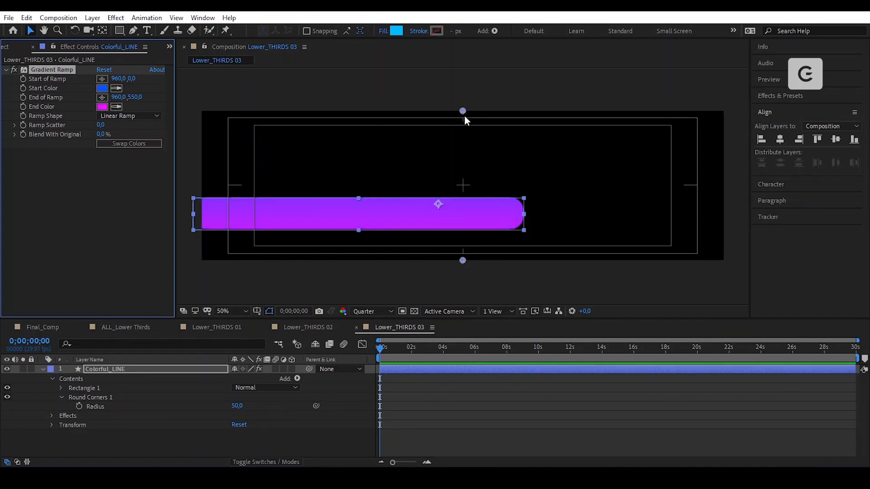
pyautogui.moveTo(462, 111); pyautogui.dragTo(405, 139)
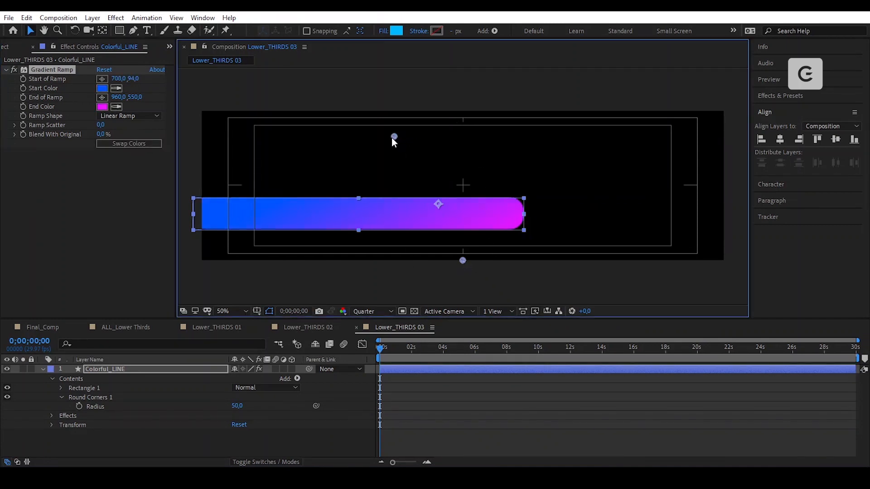
pyautogui.click(52, 226)
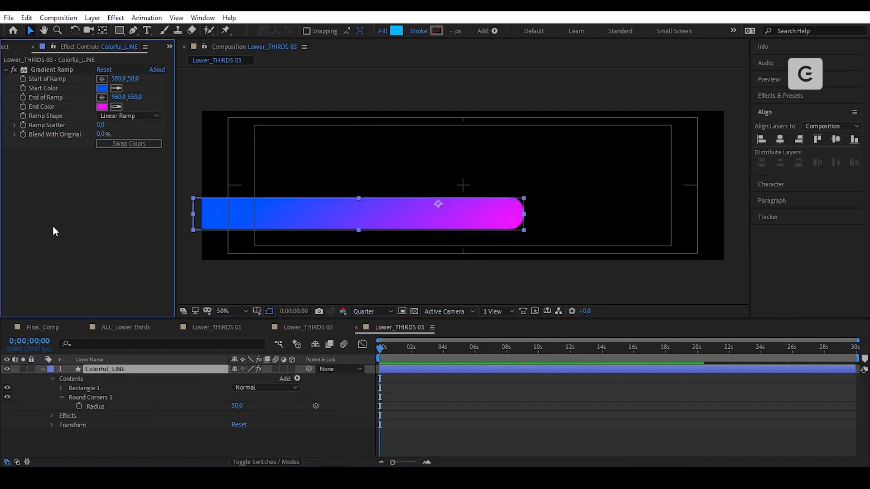
# - Apply Glow to the bar and raise its threshold to 89.1%
pyautogui.hotkey('ctrl', 'alt', 'shift', 'e')
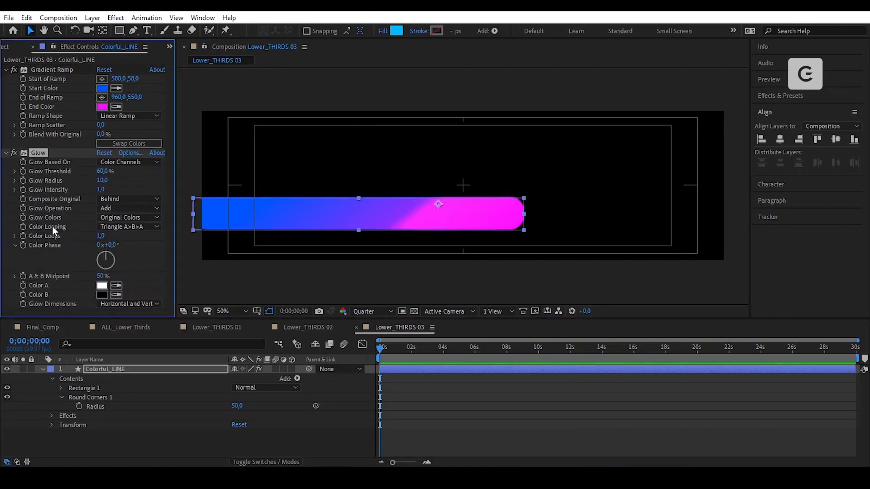
pyautogui.write('54')
pyautogui.press('Return')
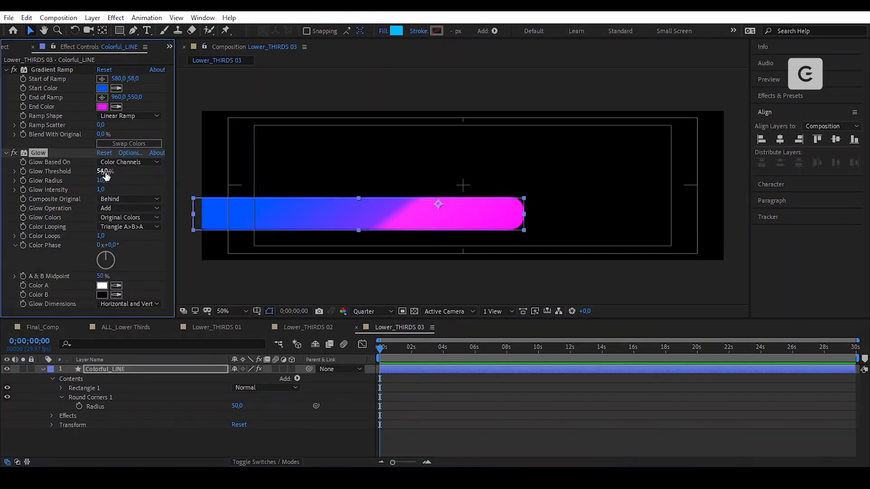
pyautogui.moveTo(104, 181); pyautogui.dragTo(149, 174)
# - Reposition the gradient ramp's start and end points to refine its angle
pyautogui.click(52, 69)
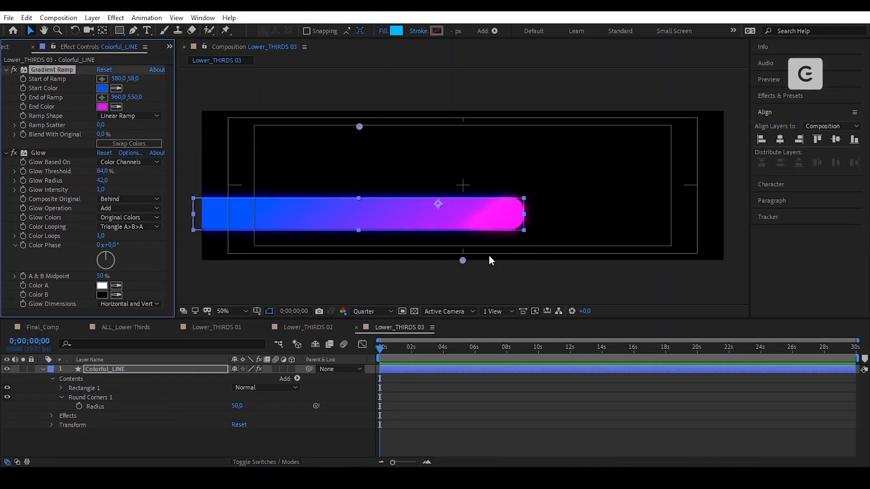
pyautogui.moveTo(462, 260); pyautogui.dragTo(449, 293)
pyautogui.moveTo(391, 279); pyautogui.dragTo(410, 268)
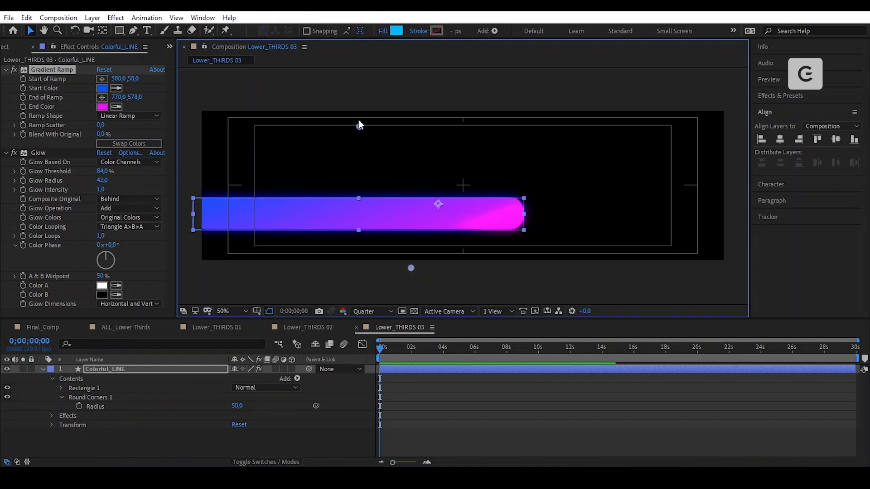
pyautogui.moveTo(359, 126); pyautogui.dragTo(365, 123)
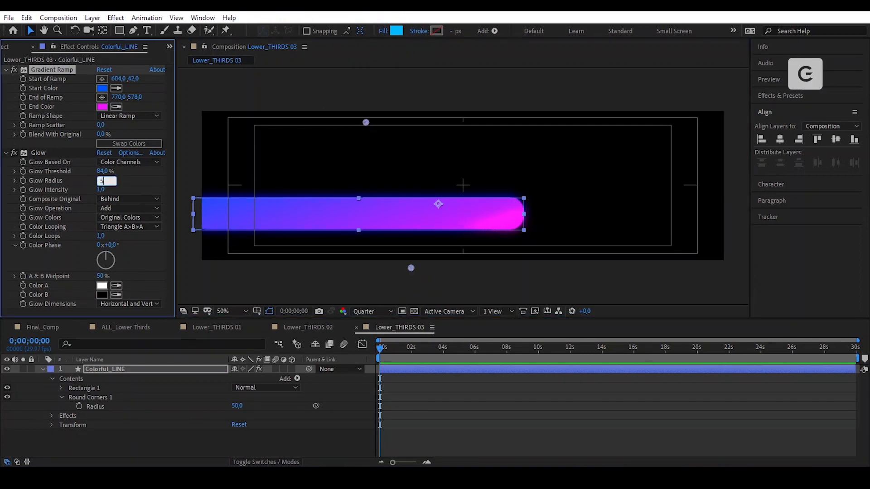
# - Raise the Glow radius to 50 and collapse the layer's properties
pyautogui.click(38, 153)
pyautogui.moveTo(100, 181); pyautogui.dragTo(106, 164)
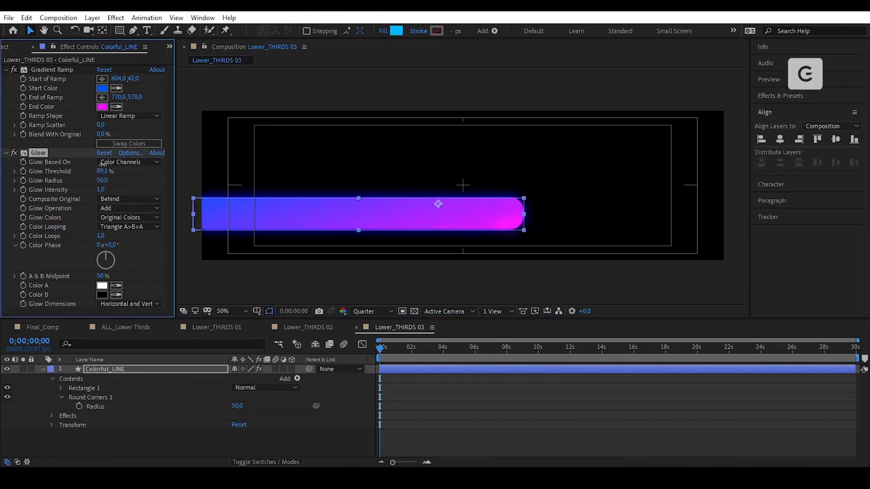
pyautogui.click(609, 180)
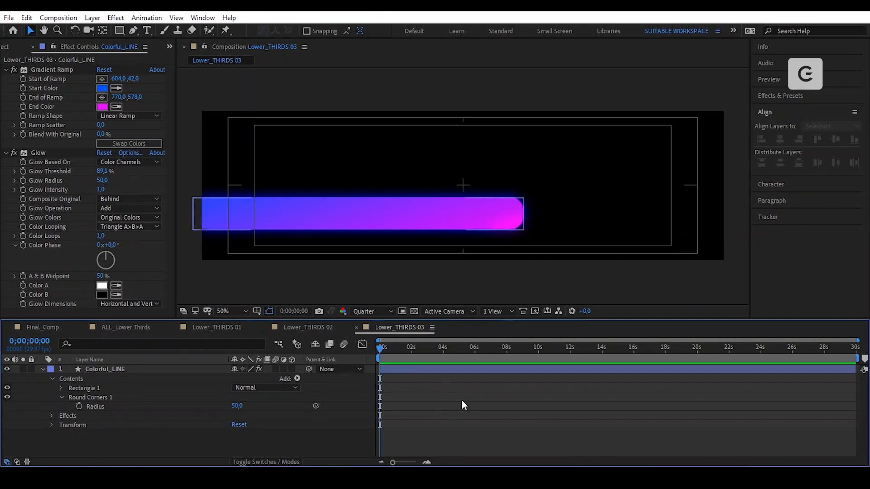
pyautogui.press('u')
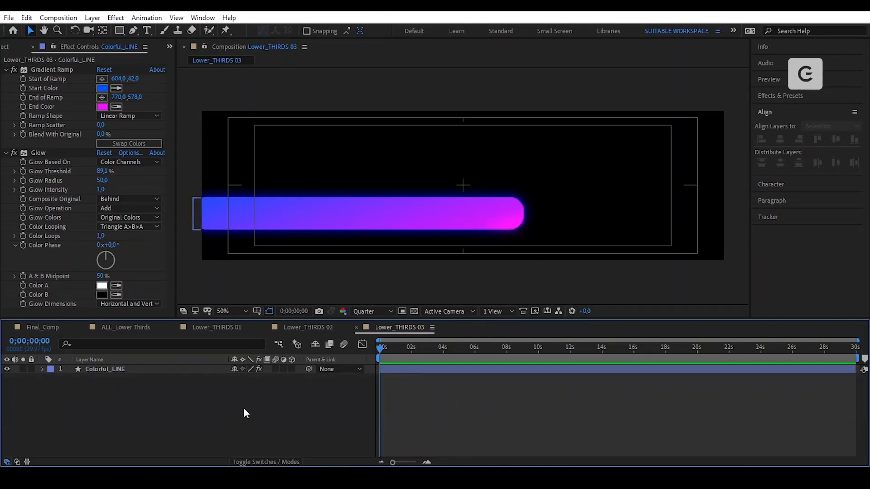
# - Copy the Your name text layer from the Your name precomp in Lower_THIRDS 02
pyautogui.click(311, 328)
pyautogui.click(533, 177)
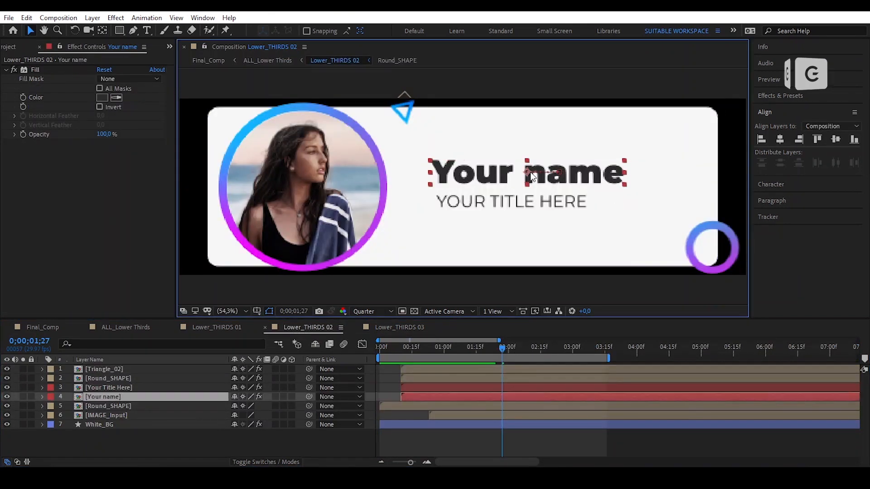
pyautogui.doubleClick(103, 396)
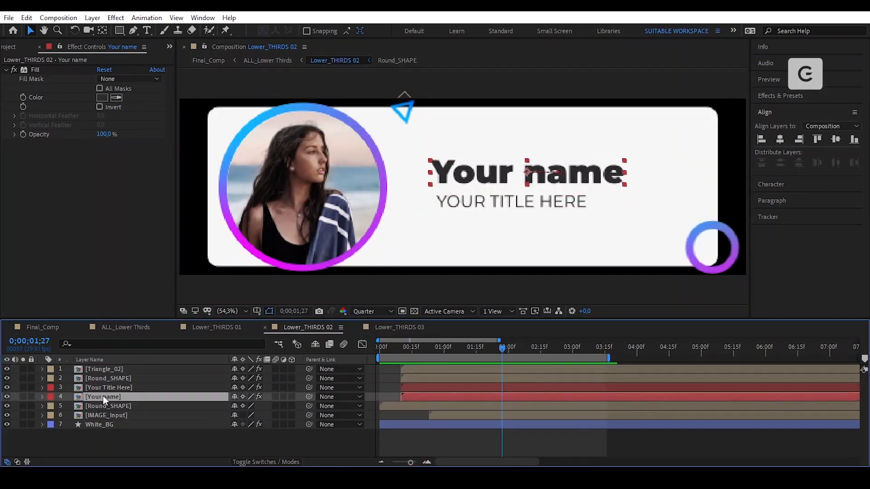
pyautogui.press('u')
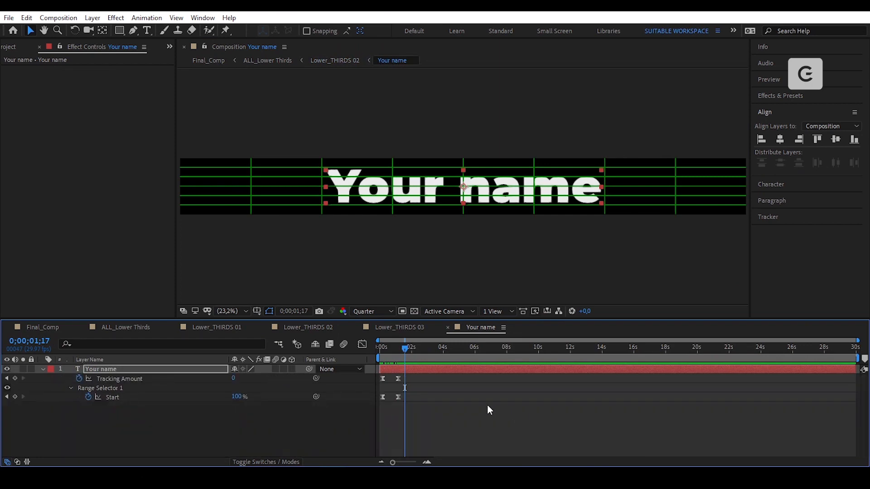
pyautogui.press('u')
pyautogui.click(117, 425)
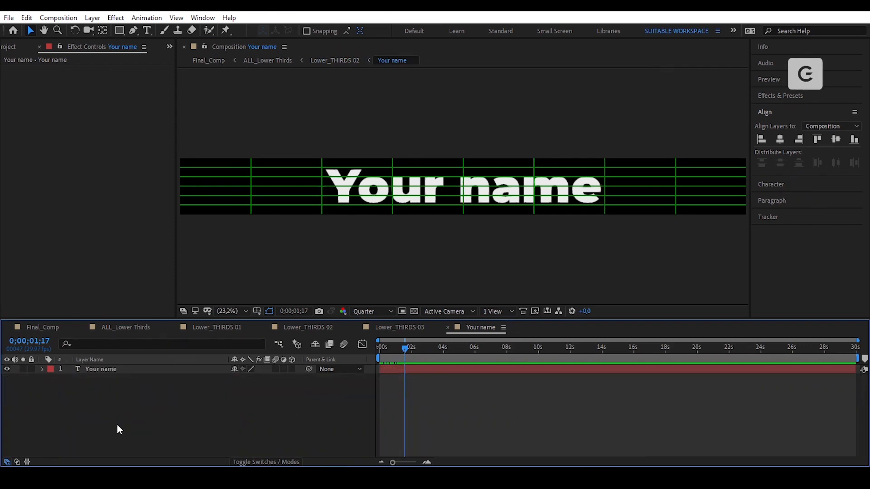
pyautogui.click(119, 370)
pyautogui.click(27, 18)
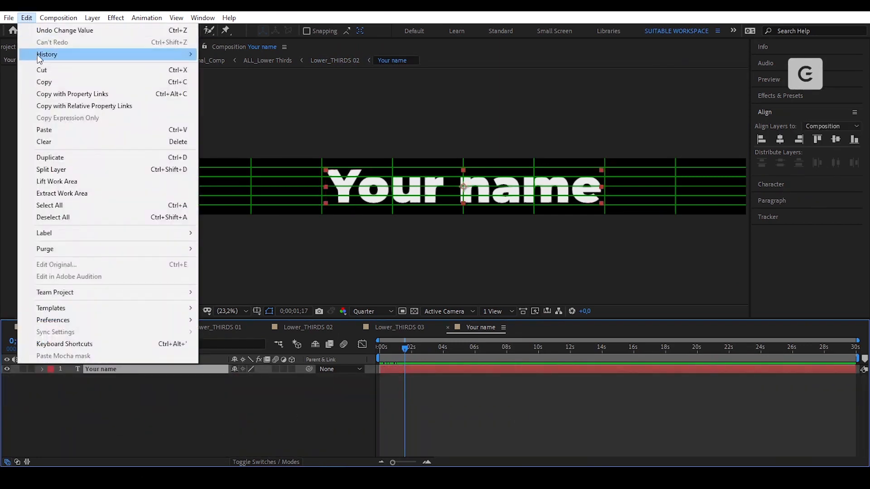
pyautogui.click(56, 81)
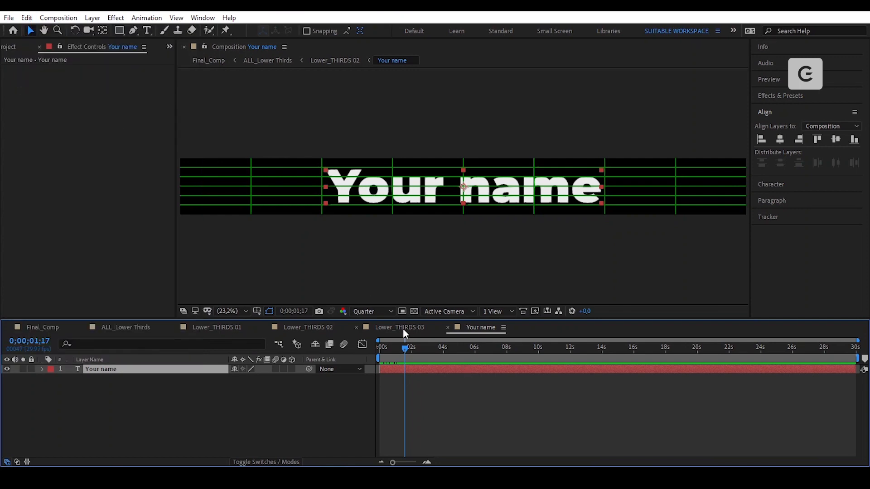
# - Paste the Your name text layer into Lower_THIRDS 03 above Colorful_LINE
pyautogui.click(403, 328)
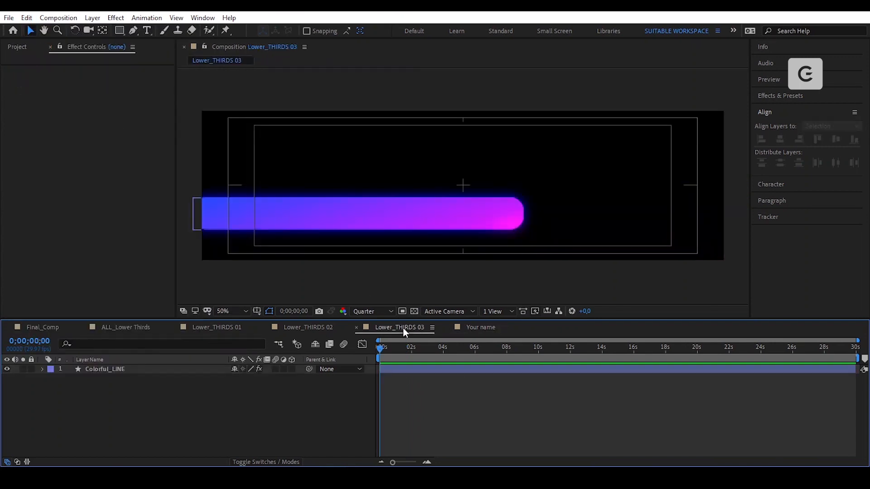
pyautogui.click(131, 370)
pyautogui.click(27, 18)
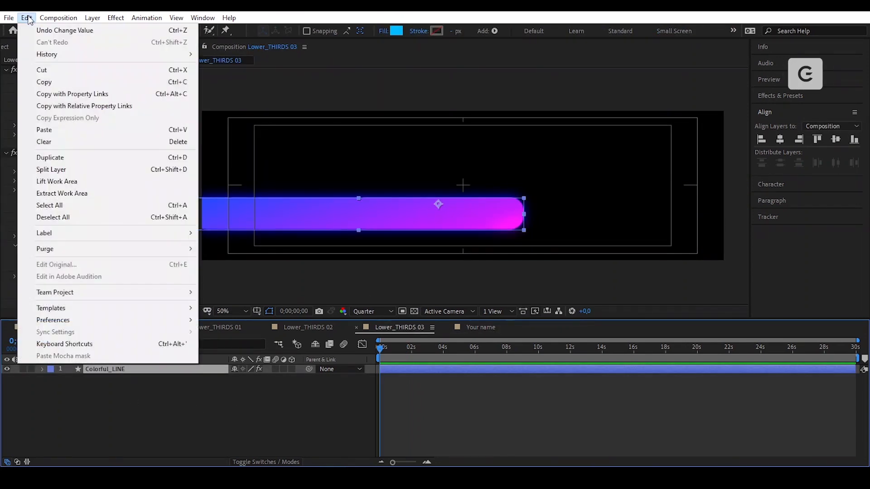
pyautogui.click(119, 130)
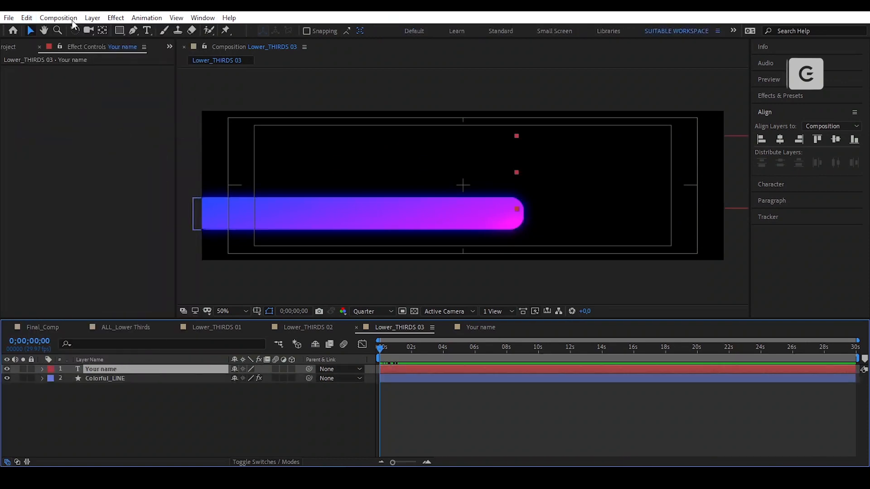
# - Pre-compose the text as 'Your name', label it Red, and open the precomp
pyautogui.click(92, 18)
pyautogui.click(193, 394)
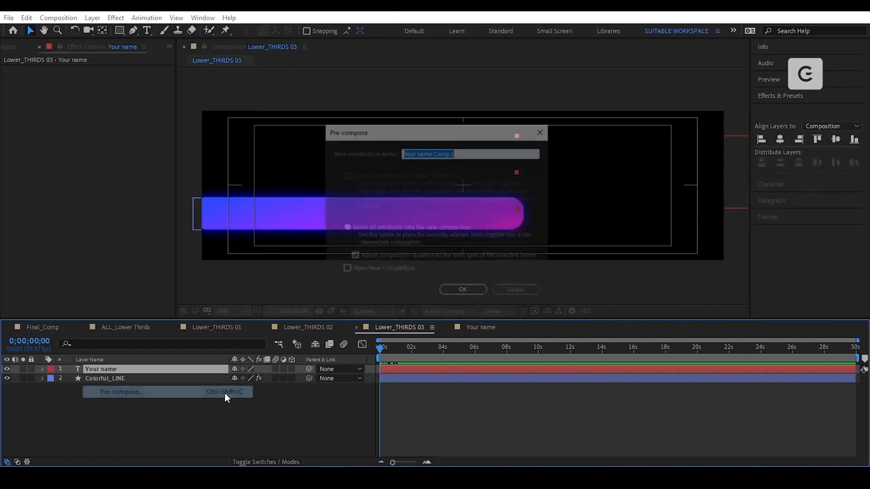
pyautogui.write('Your name')
pyautogui.press('Return')
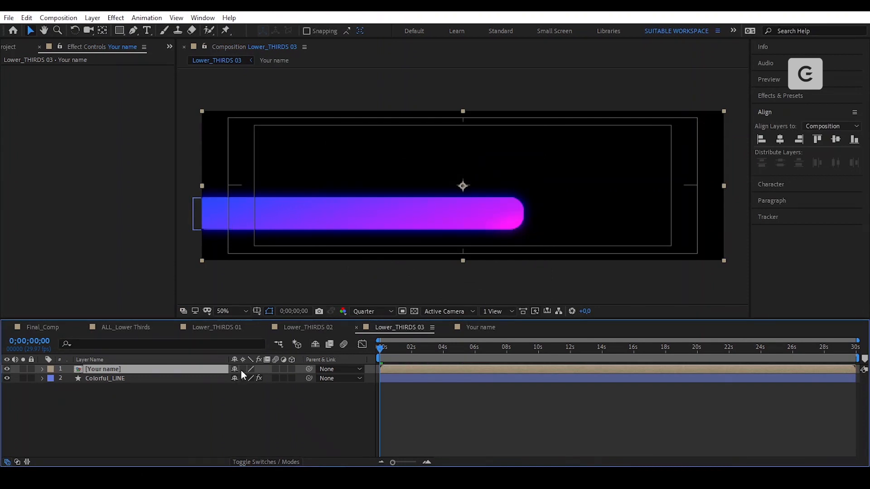
pyautogui.click(51, 369)
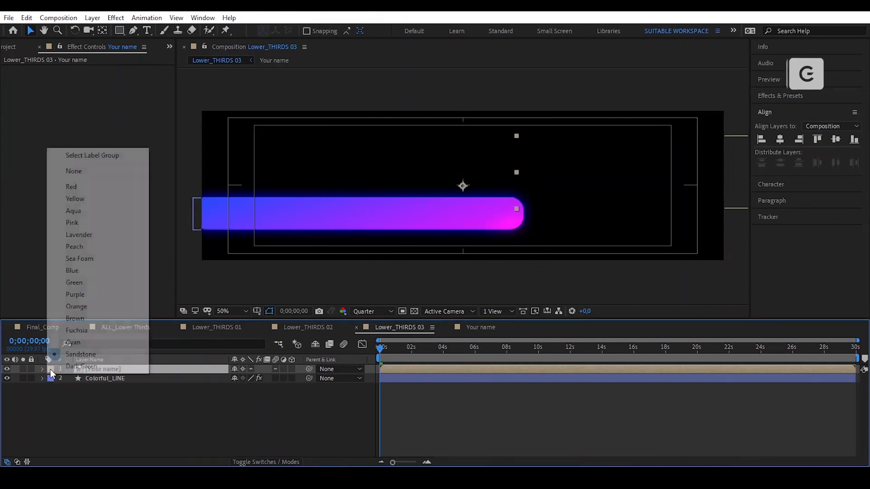
pyautogui.click(97, 185)
pyautogui.doubleClick(188, 369)
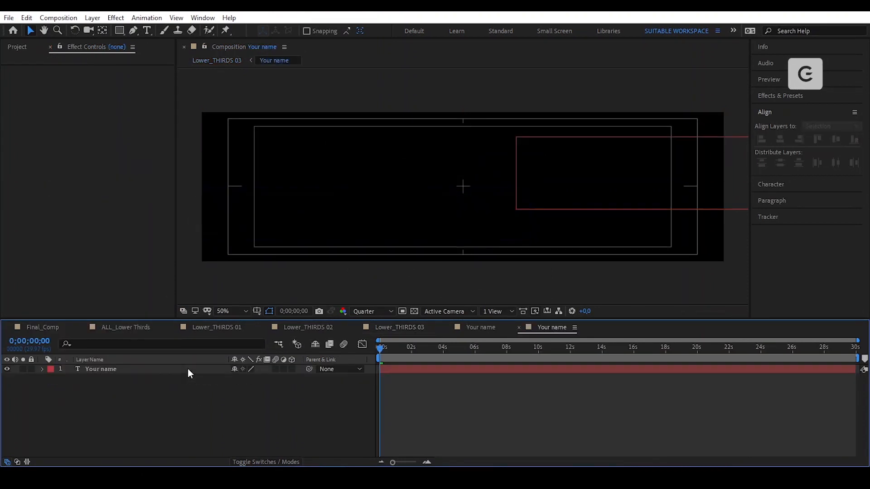
# - Resize the Your name comp to 4500 × 450 px
pyautogui.click(71, 18)
pyautogui.click(97, 46)
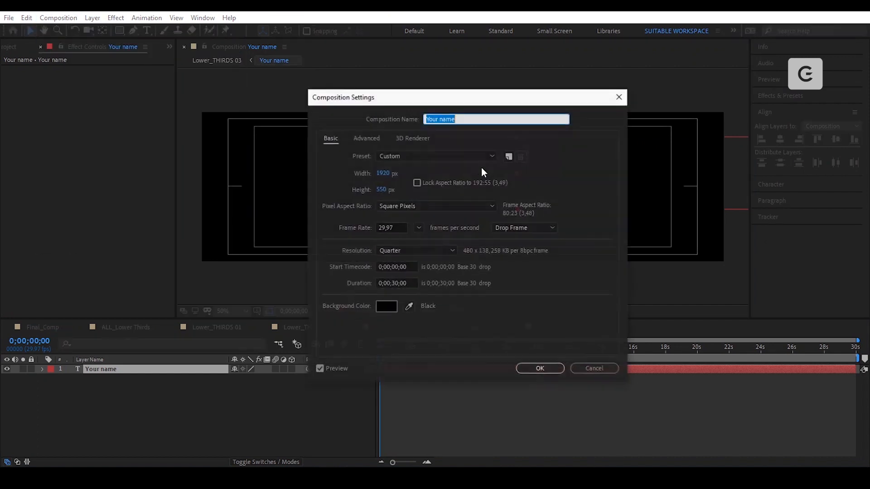
pyautogui.press('Tab')
pyautogui.write('4500')
pyautogui.press('Tab')
pyautogui.write('450')
pyautogui.click(602, 180)
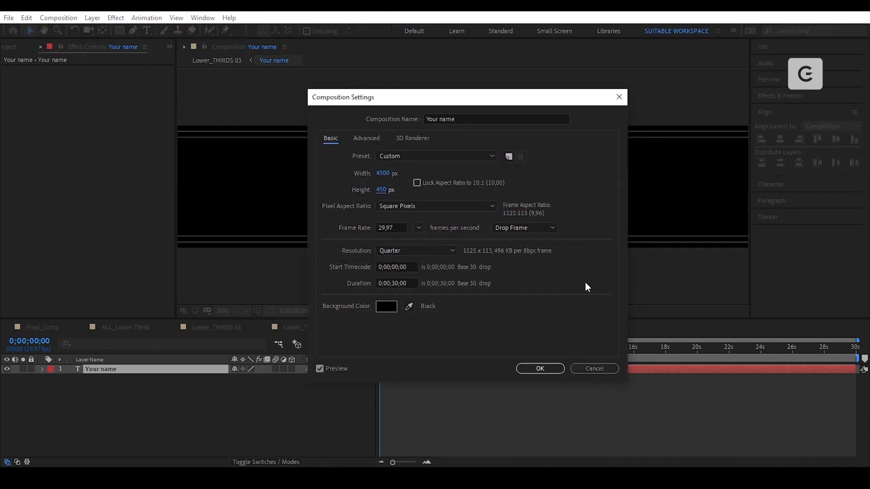
pyautogui.click(541, 369)
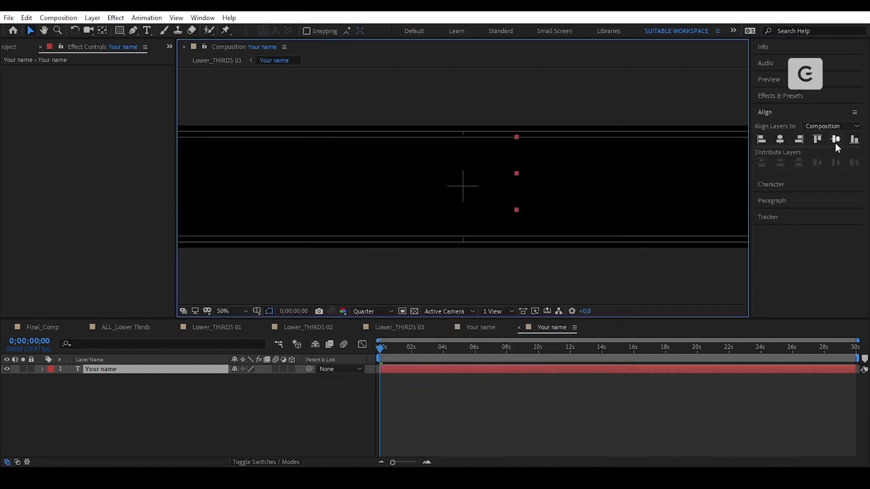
# - Centre the text horizontally and show a proportional grid over the comp
pyautogui.click(780, 141)
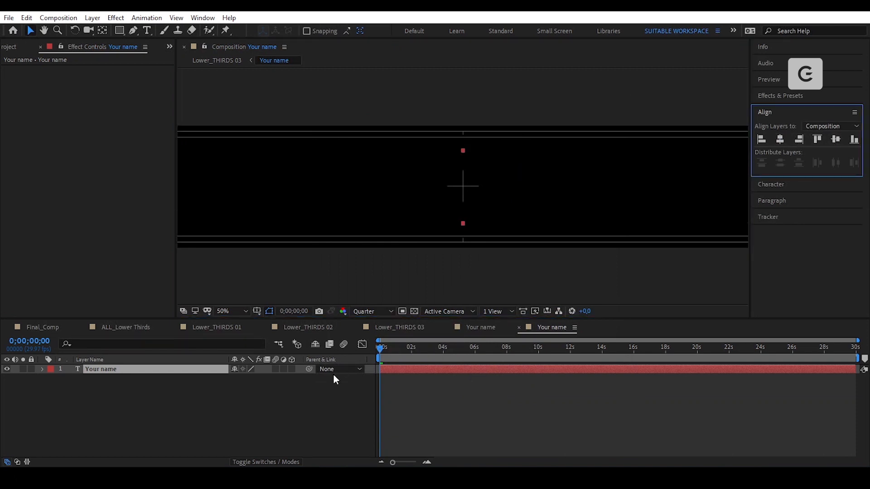
pyautogui.click(261, 315)
pyautogui.click(271, 333)
pyautogui.press('s')
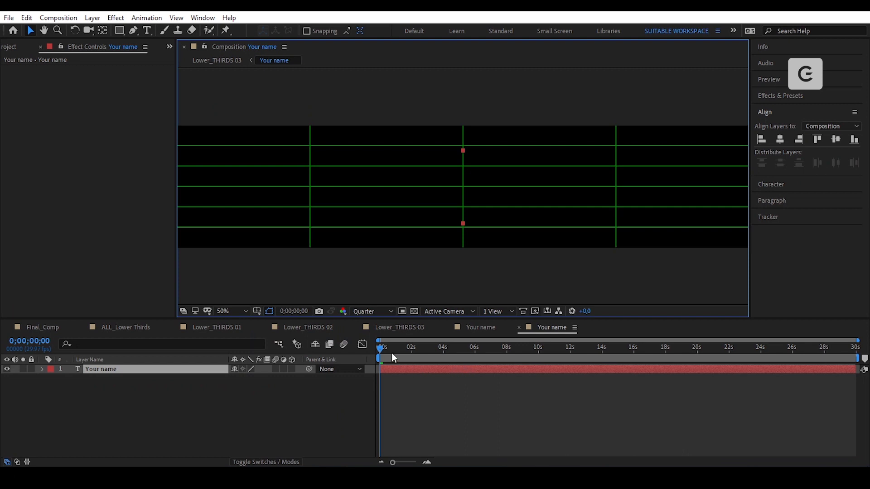
pyautogui.moveTo(392, 353); pyautogui.dragTo(414, 351)
# - Recentre the text, close the duplicate Your name tab, and return to Lower_THIRDS 03
pyautogui.press(',')
pyautogui.click(780, 139)
pyautogui.click(836, 139)
pyautogui.click(480, 328)
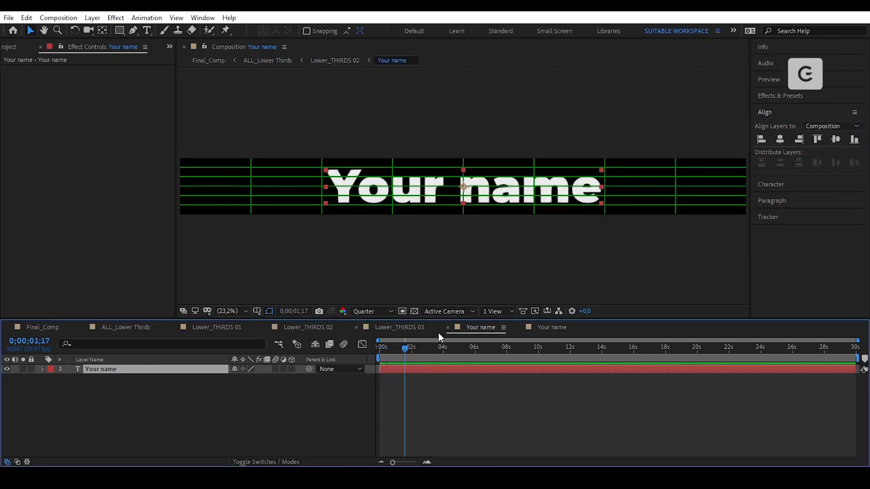
pyautogui.click(448, 328)
pyautogui.click(400, 328)
# - Scale the Your name precomp to 35% and move it down onto the gradient bar
pyautogui.press('s')
pyautogui.click(246, 379)
pyautogui.write('25')
pyautogui.press('Return')
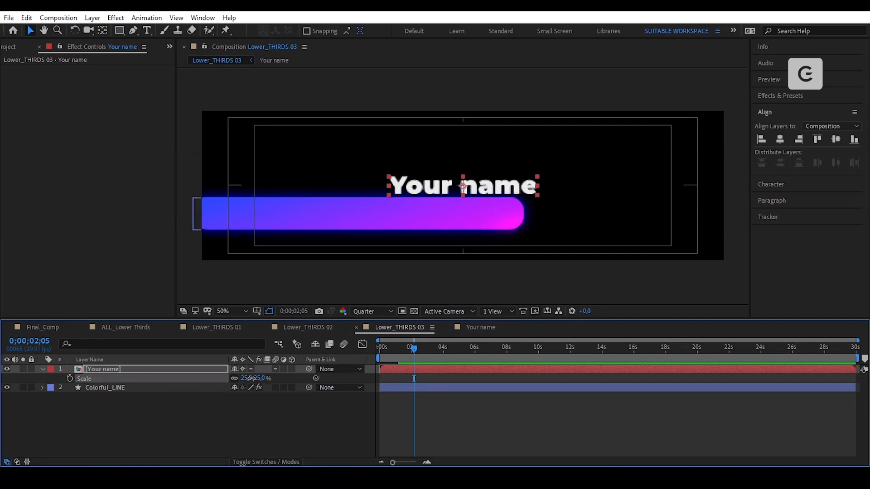
pyautogui.click(250, 379)
pyautogui.write('35')
pyautogui.press('Return')
pyautogui.moveTo(511, 189); pyautogui.dragTo(442, 205)
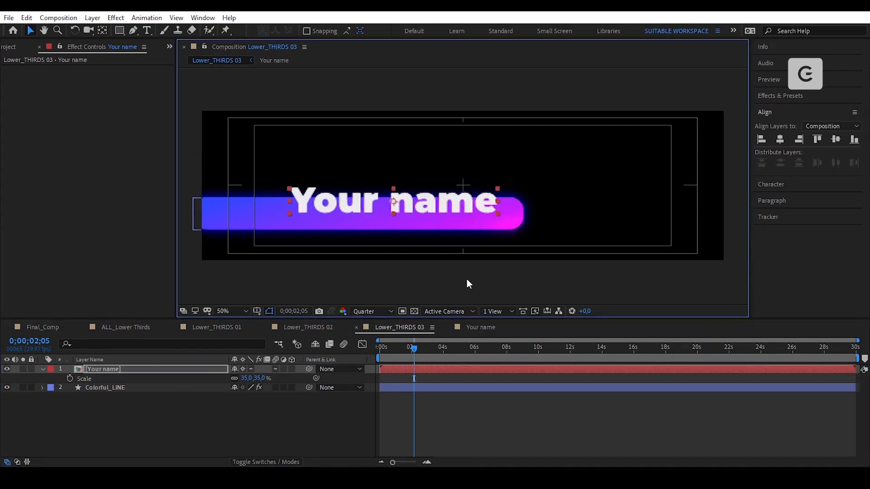
# - In the Your name comp, replace the title text with YOUR NAME HERE and centre it horizontally
pyautogui.click(481, 328)
pyautogui.doubleClick(605, 186)
pyautogui.hotkey('ctrl', 'a')
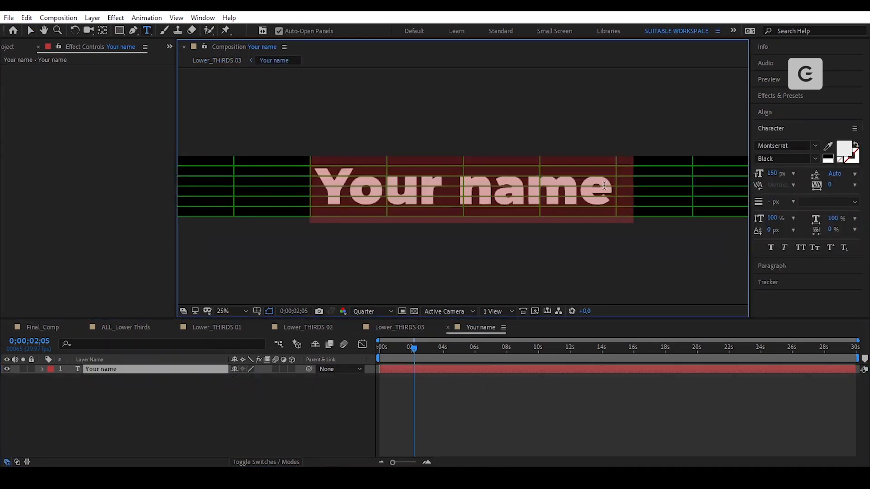
pyautogui.write('YOUR NAME HERE')
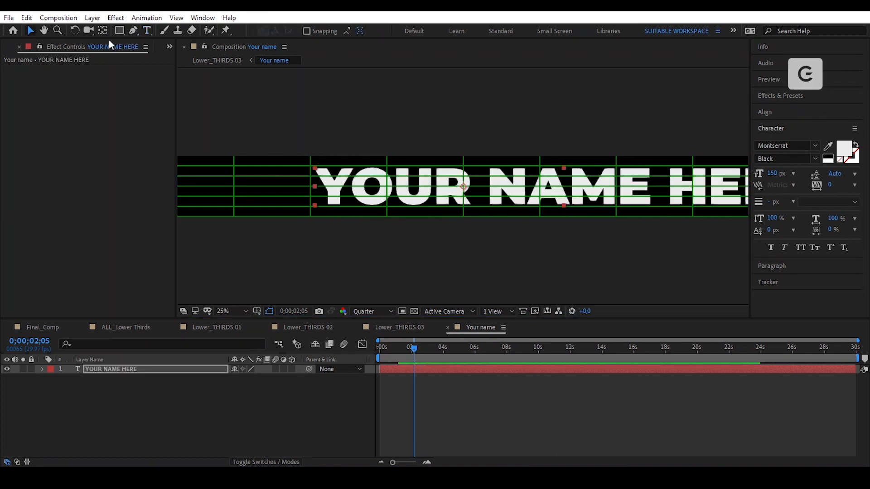
pyautogui.click(30, 30)
pyautogui.click(765, 112)
pyautogui.click(780, 139)
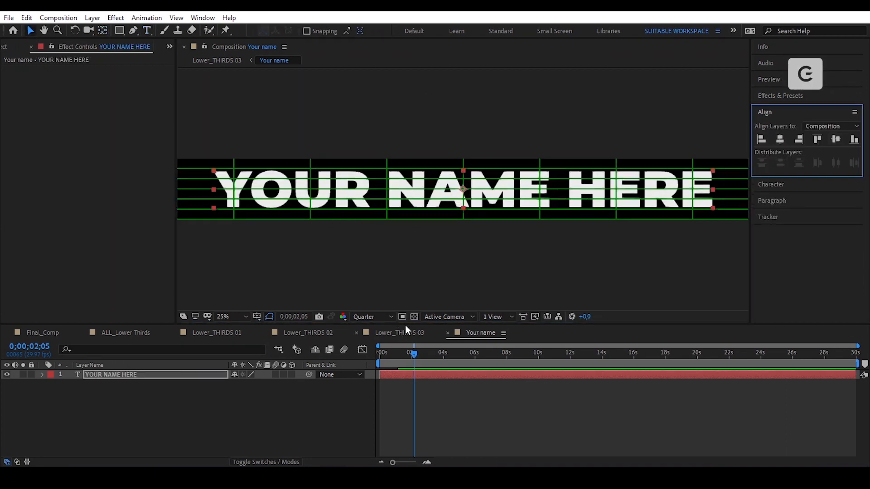
# - In Lower_THIRDS 03, reposition the title over the gradient bar and set its Scale to 30%
pyautogui.click(399, 328)
pyautogui.moveTo(425, 206)
pyautogui.mouseDown()
pyautogui.moveTo(444, 207)
pyautogui.moveTo(433, 205)
pyautogui.mouseUp()
pyautogui.click(250, 380)
pyautogui.write('25')
pyautogui.press('Return')
pyautogui.click(249, 379)
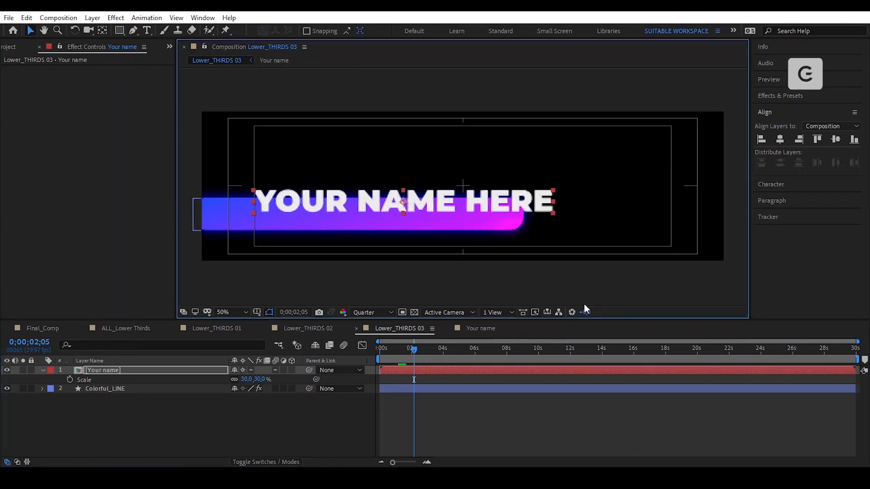
pyautogui.click(481, 420)
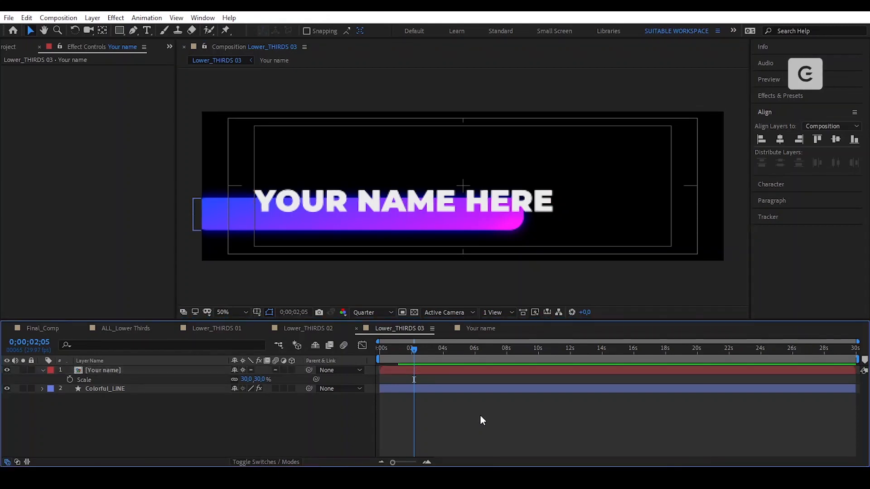
# - Copy the YOUR NAME HERE text layer from Your name, then select the Your name layer in Lower_THIRDS 03
pyautogui.click(475, 332)
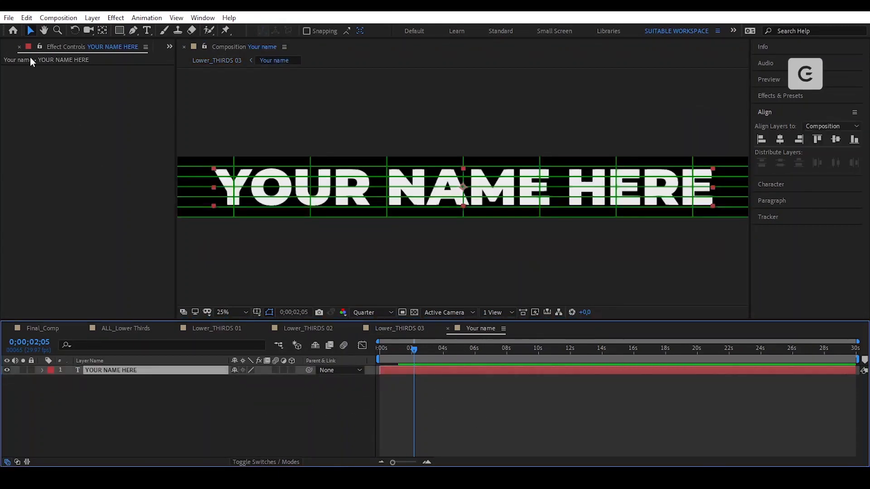
pyautogui.click(26, 18)
pyautogui.click(81, 81)
pyautogui.click(390, 328)
pyautogui.click(135, 370)
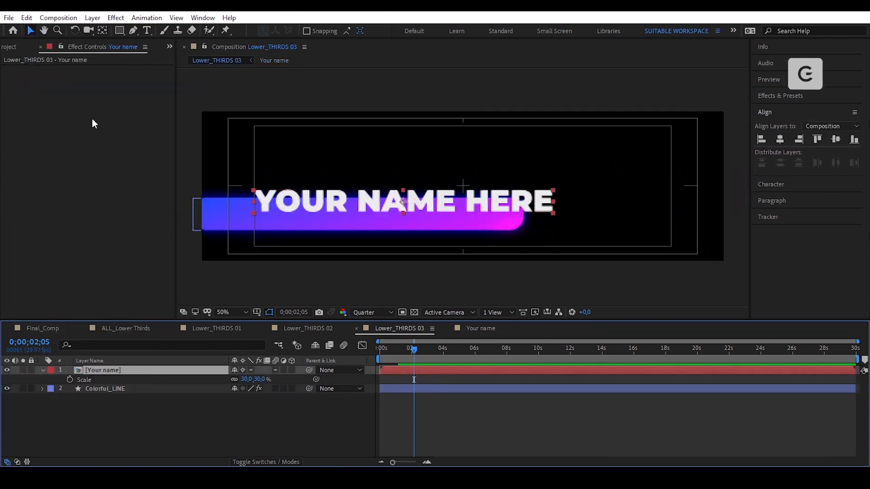
pyautogui.click(27, 18)
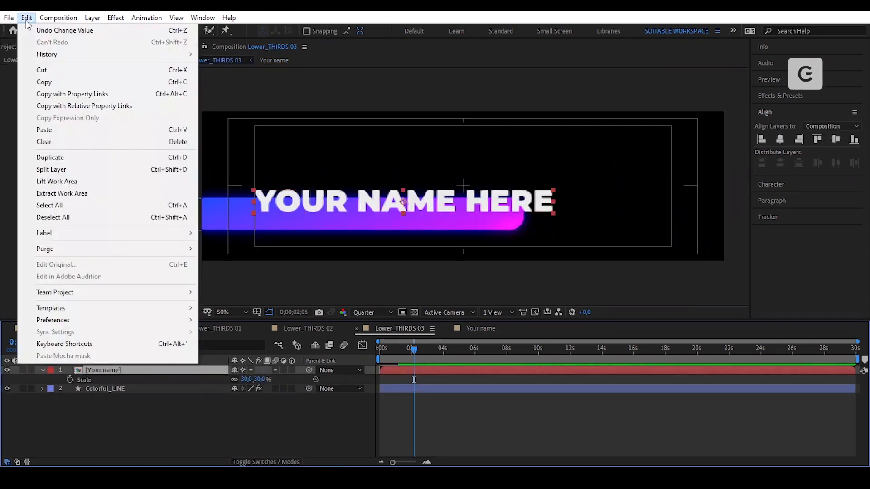
# - Paste the text layer and precompose it as Your Title, with collapsed transformations and a Red label
pyautogui.click(75, 130)
pyautogui.click(92, 18)
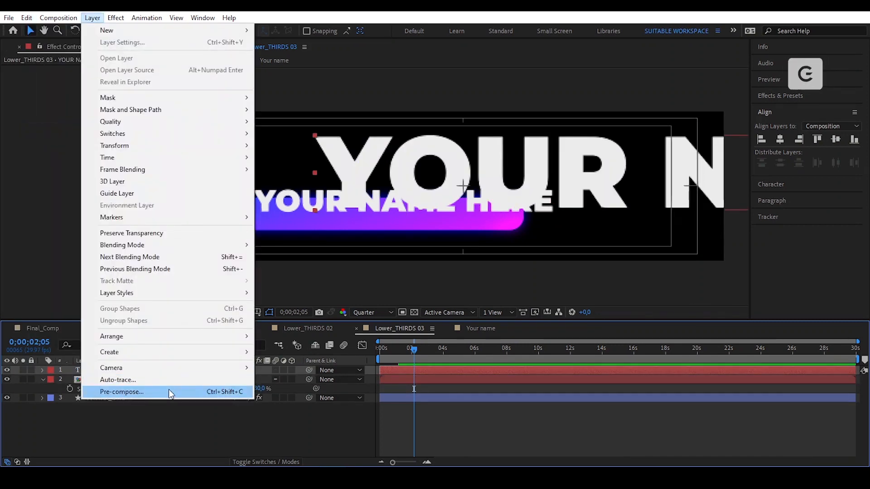
pyautogui.click(171, 393)
pyautogui.write('Your Title')
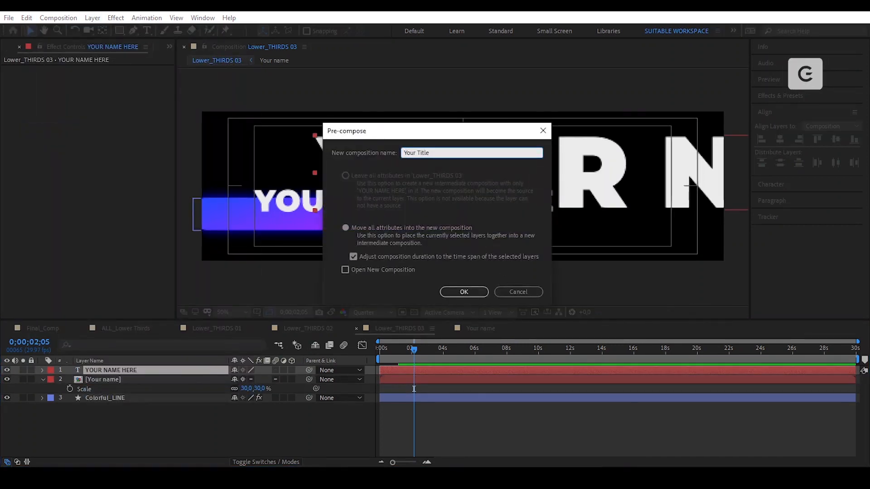
pyautogui.press('Return')
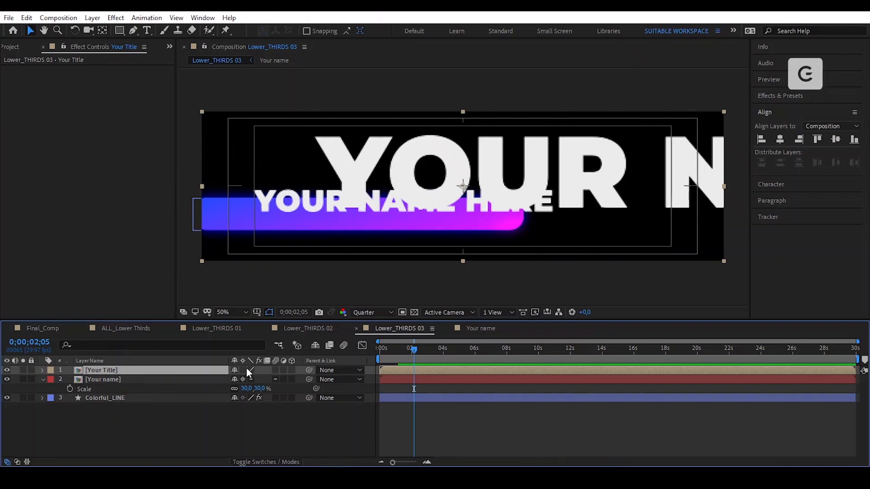
pyautogui.click(244, 370)
pyautogui.click(55, 370)
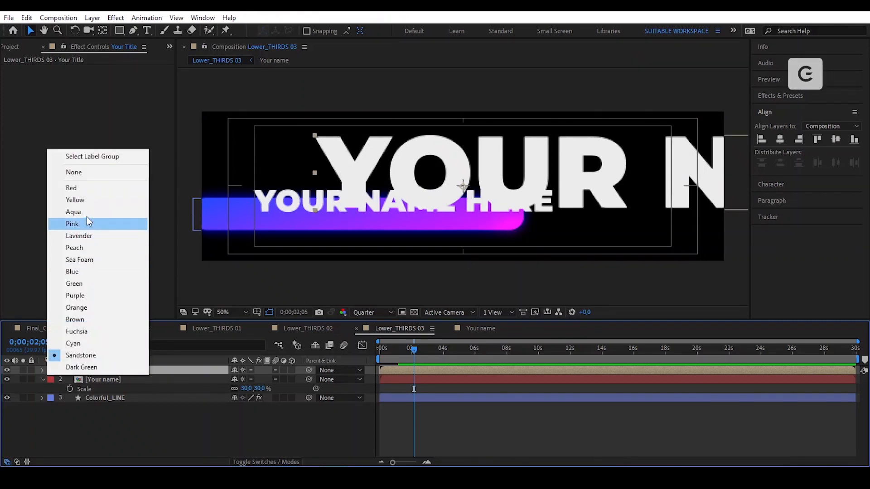
pyautogui.click(97, 186)
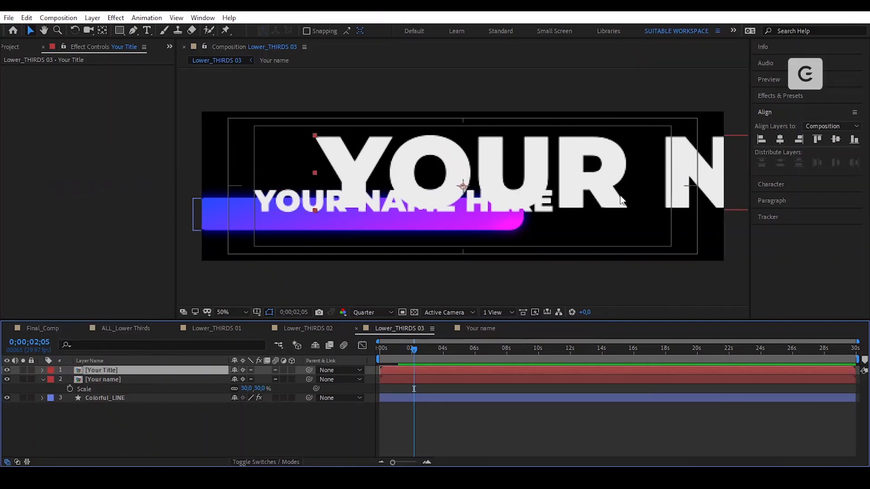
# - Open the Your Title precomp and confirm its composition settings at 4500×450 px
pyautogui.doubleClick(154, 371)
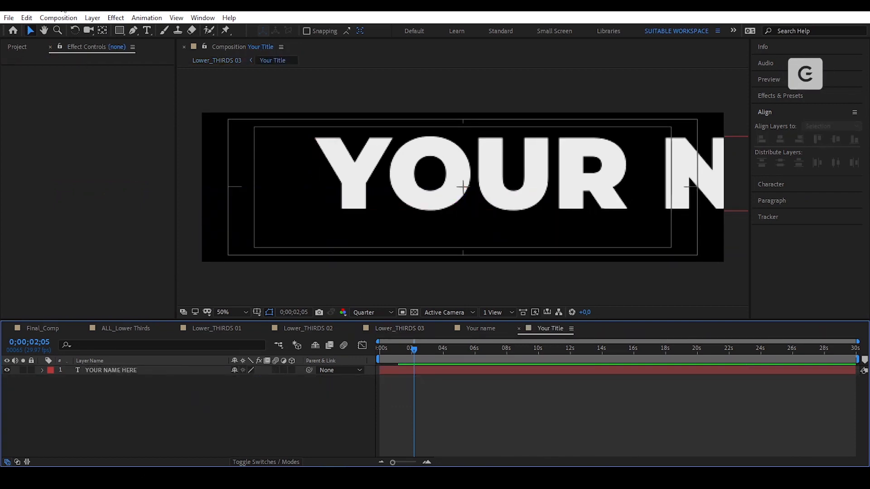
pyautogui.click(67, 17)
pyautogui.click(75, 47)
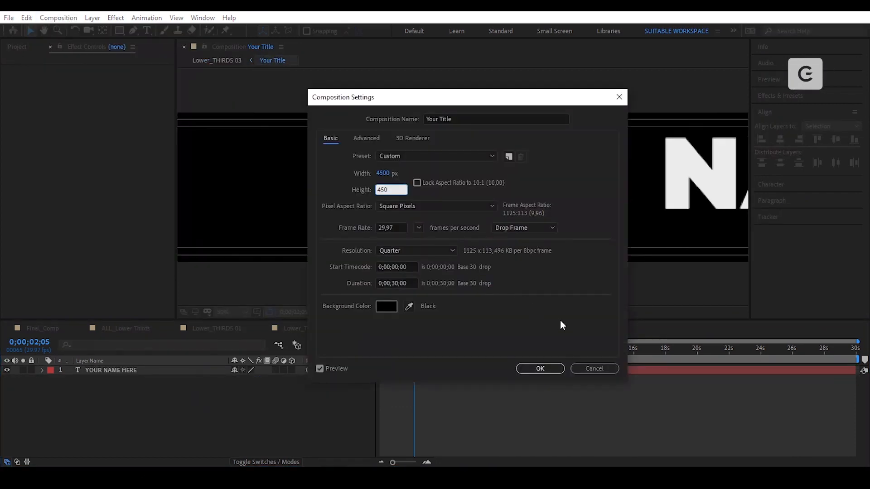
pyautogui.click(538, 370)
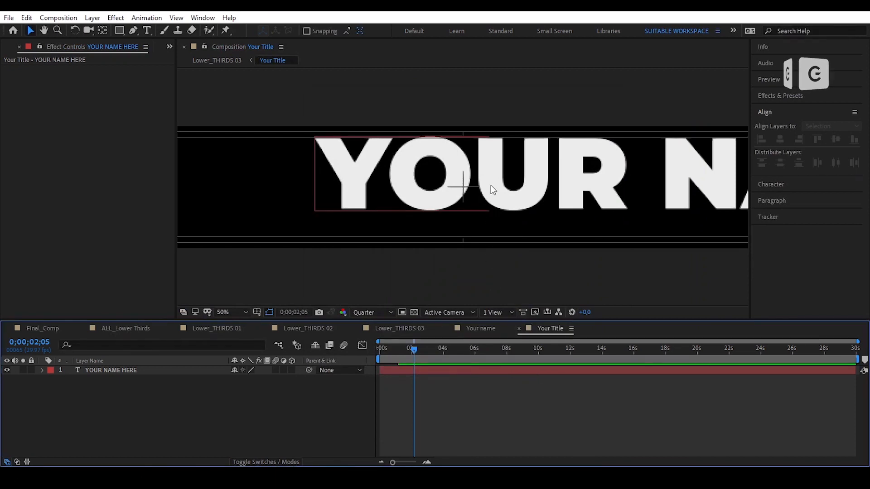
# - Centre the YOUR NAME HERE text horizontally and vertically, and show a proportional grid
pyautogui.click(491, 185)
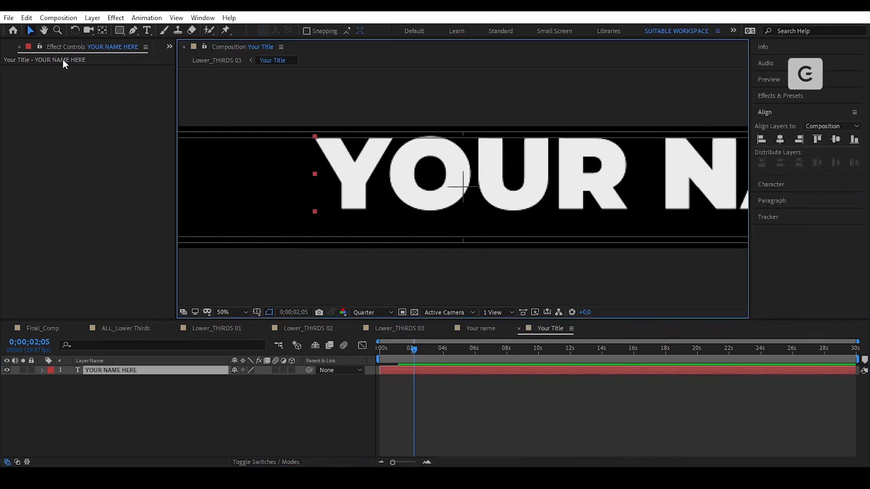
pyautogui.click(102, 30)
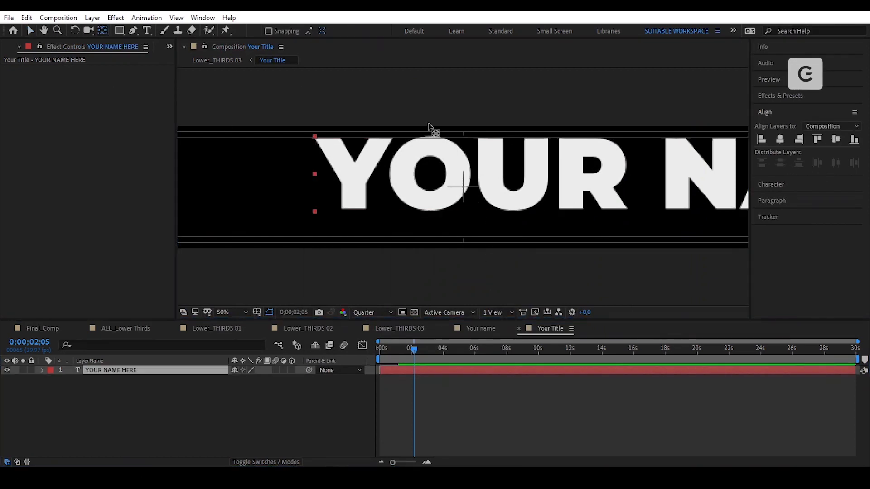
pyautogui.click(541, 173)
pyautogui.press('v')
pyautogui.click(780, 140)
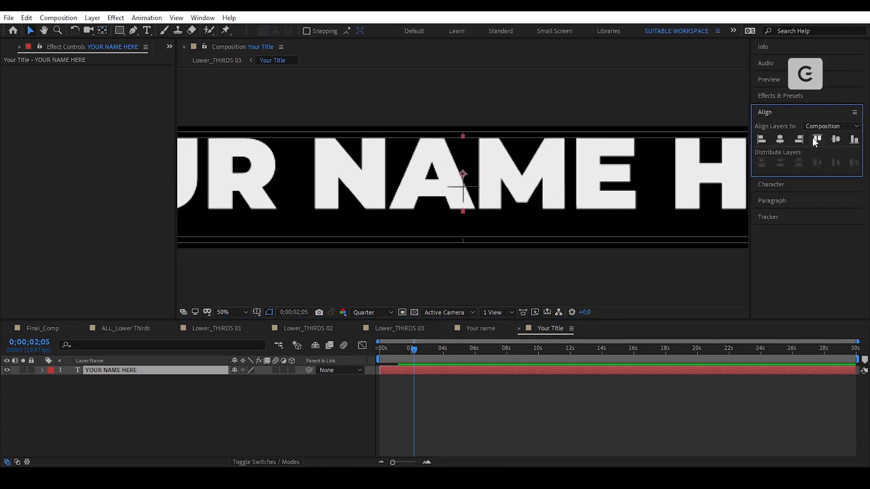
pyautogui.click(835, 140)
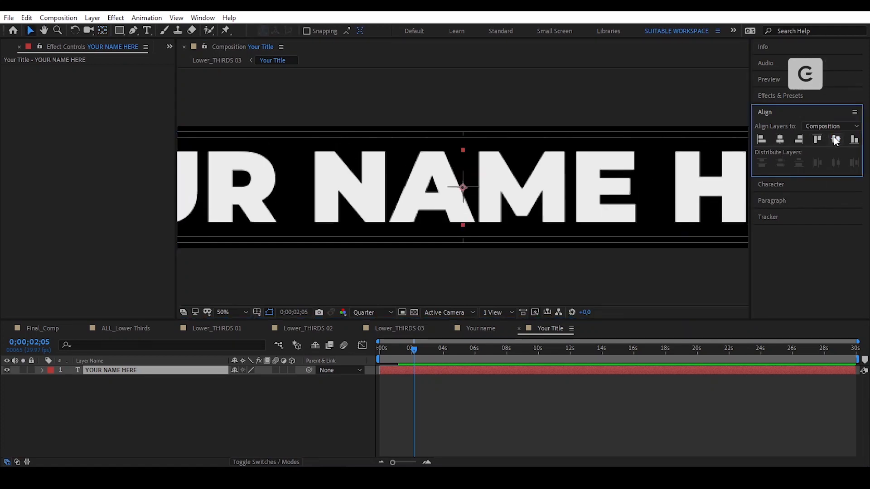
pyautogui.click(270, 312)
pyautogui.click(275, 334)
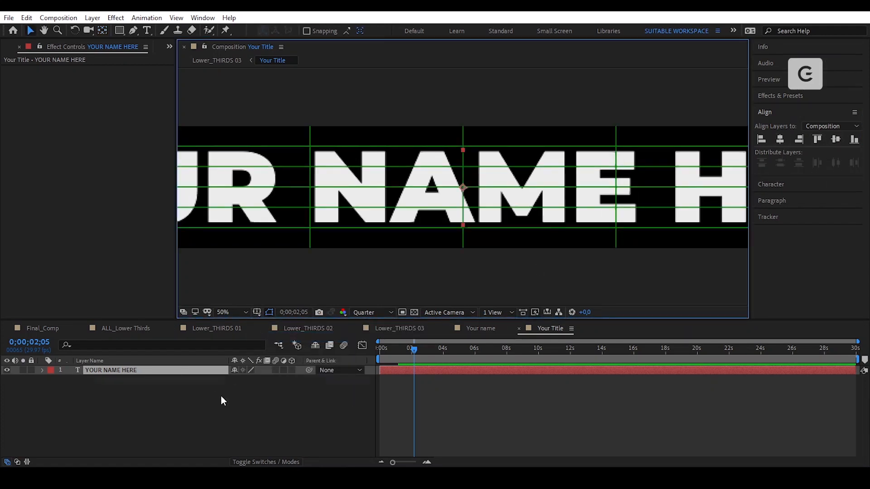
# - Zoom out to fit the title, return to the first frame and play back the text animation
pyautogui.press(',')
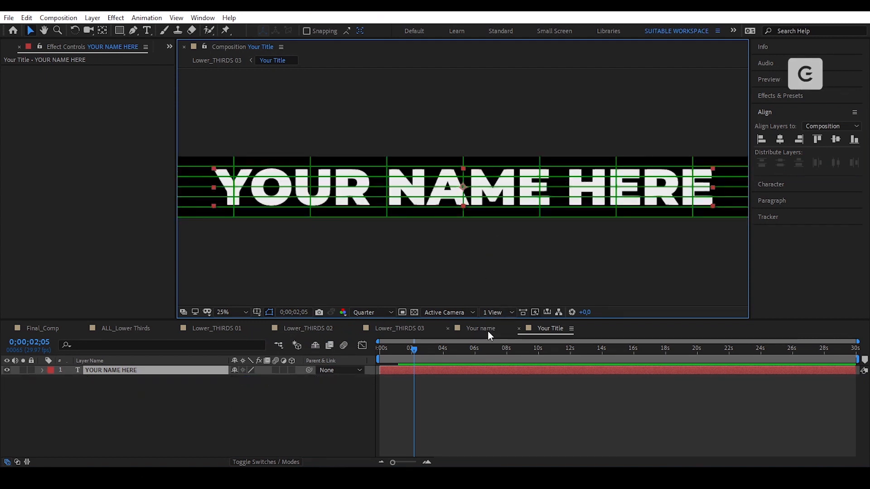
pyautogui.moveTo(406, 349)
pyautogui.mouseDown()
pyautogui.moveTo(373, 353)
pyautogui.moveTo(411, 364)
pyautogui.mouseUp()
pyautogui.press('space')
pyautogui.press('space')
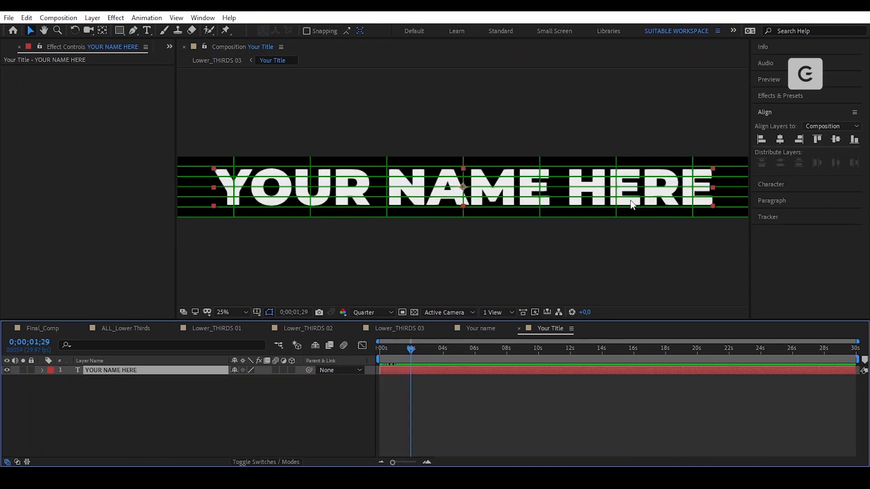
# - Change the title's Montserrat font style to Regular
pyautogui.doubleClick(648, 187)
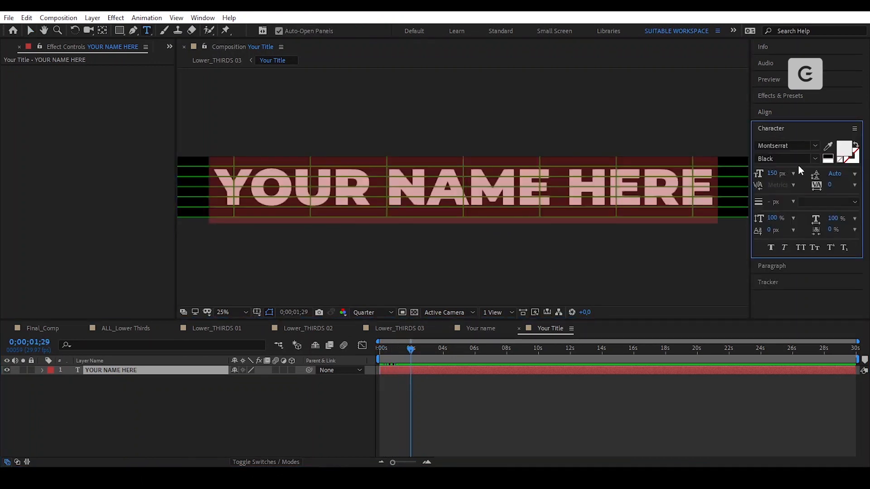
pyautogui.click(815, 158)
pyautogui.click(783, 243)
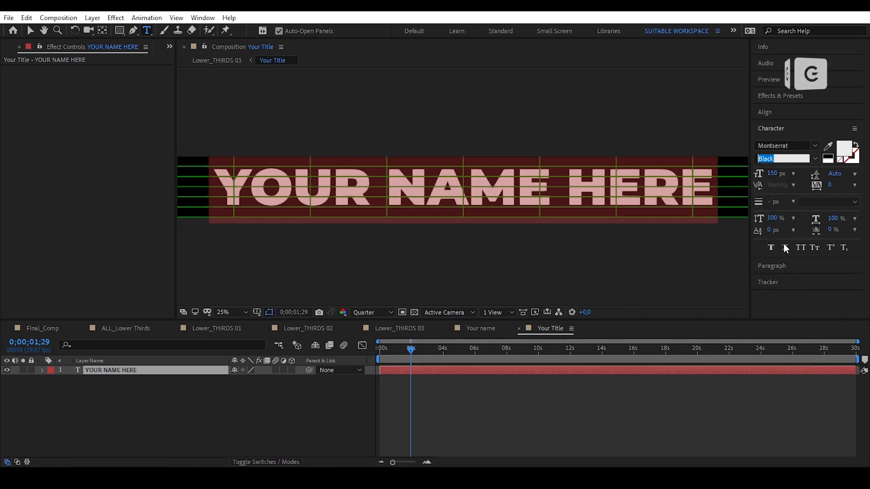
pyautogui.click(30, 30)
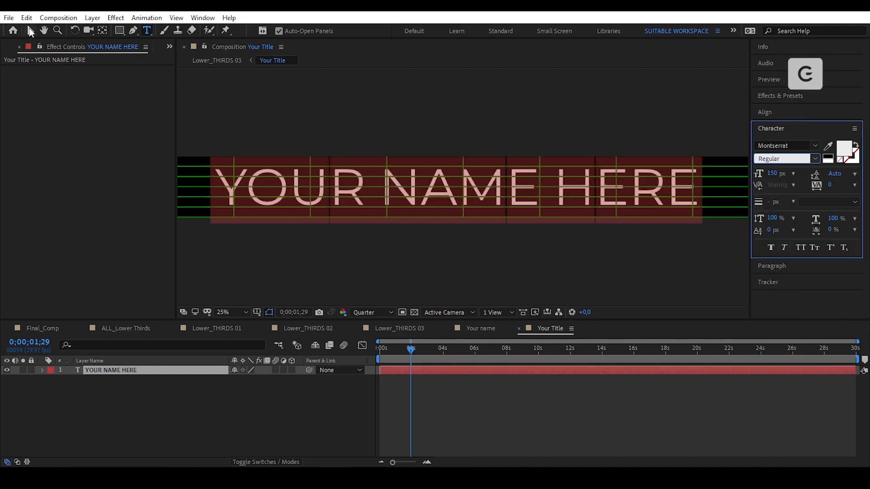
# - Recentre the restyled text horizontally in the Your Title comp, then return to Lower_THIRDS 03
pyautogui.click(97, 31)
pyautogui.click(780, 140)
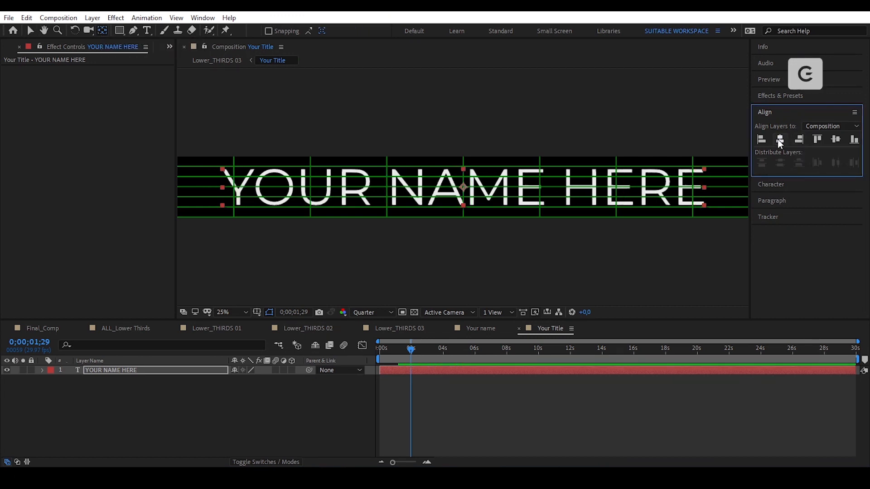
pyautogui.click(837, 141)
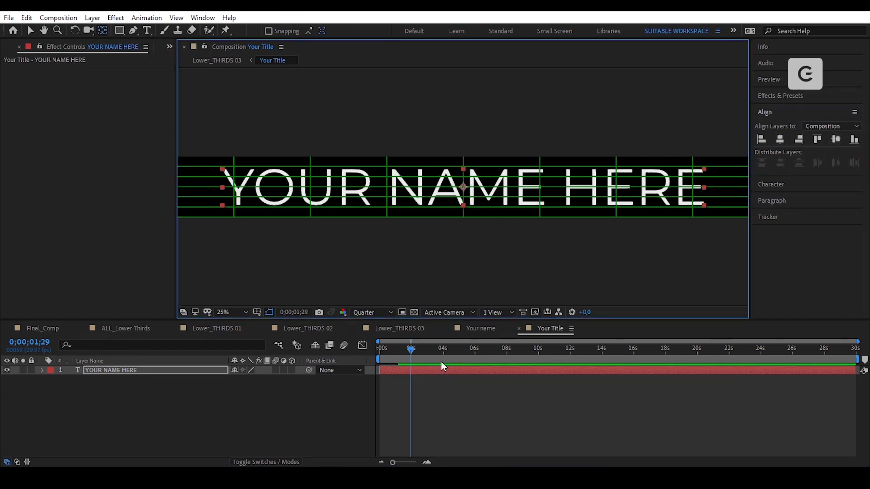
pyautogui.press('v')
pyautogui.click(418, 329)
# - Scale the Your Title layer to 15% and move it beneath the name
pyautogui.press('s')
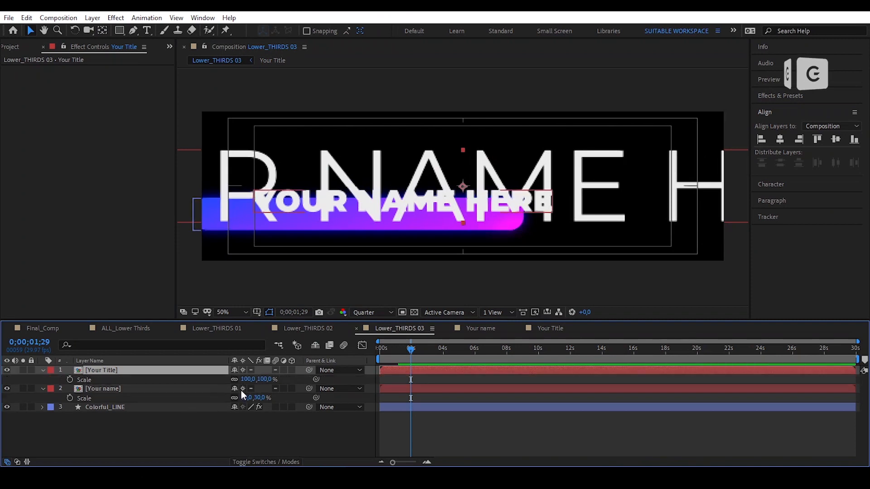
pyautogui.click(248, 380)
pyautogui.write('20')
pyautogui.press('Return')
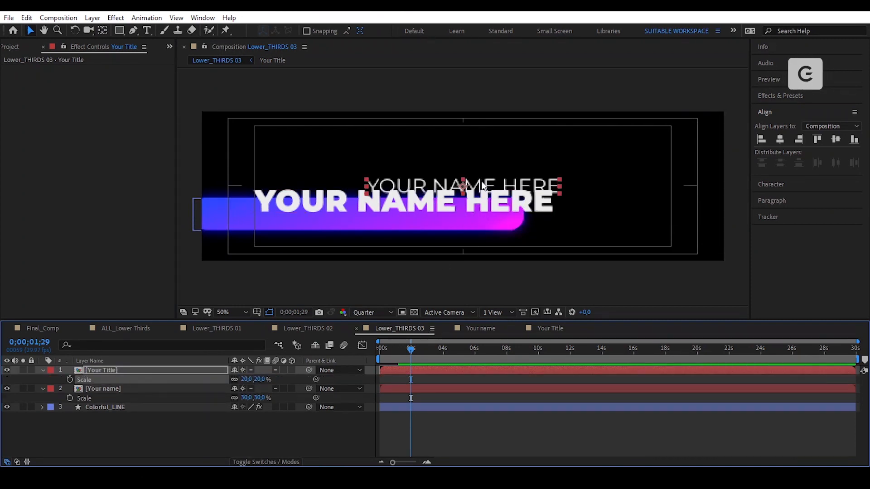
pyautogui.moveTo(482, 182); pyautogui.dragTo(375, 226)
pyautogui.moveTo(247, 381); pyautogui.dragTo(245, 381)
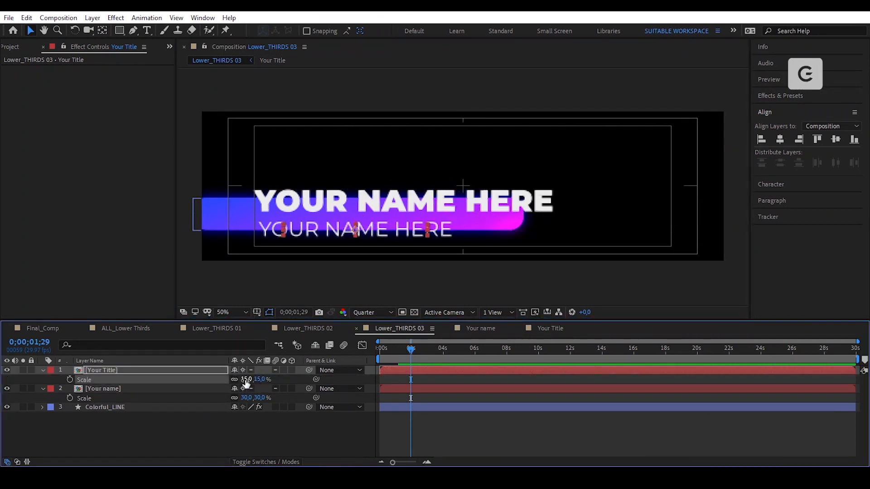
# - In the Your Title precomp, change the text from YOUR NAME HERE to YOUR TITLE HERE
pyautogui.doubleClick(371, 227)
pyautogui.doubleClick(484, 188)
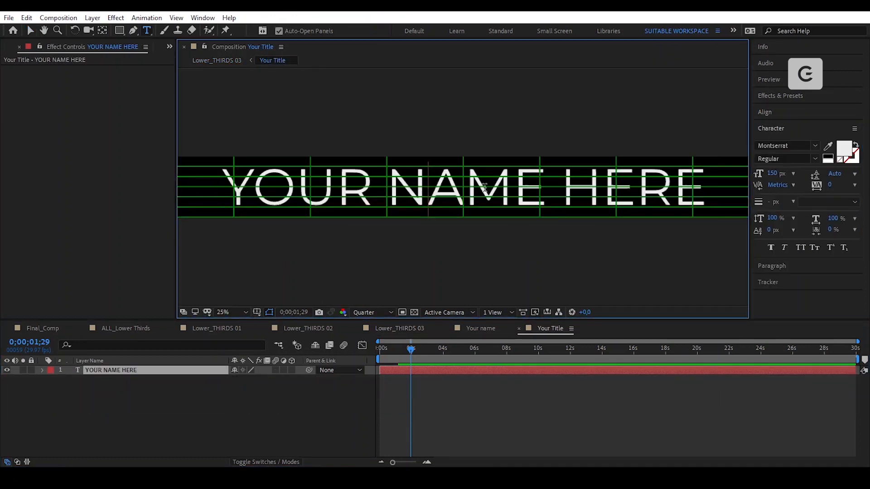
pyautogui.doubleClick(485, 188)
pyautogui.write('TITLE')
pyautogui.click(30, 31)
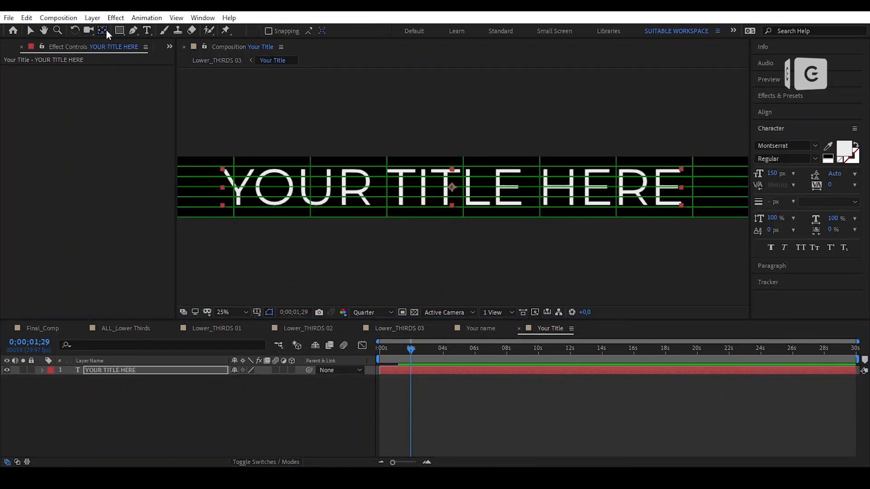
pyautogui.click(764, 112)
pyautogui.click(407, 329)
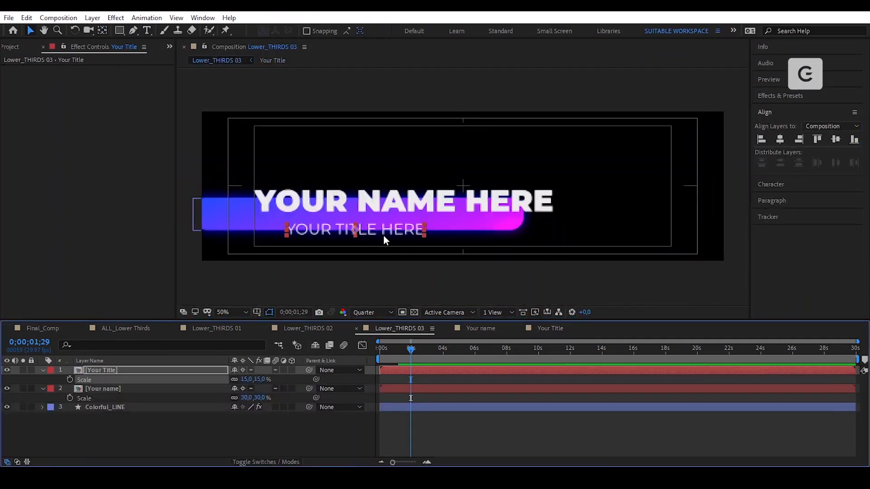
# - Nudge the subtitle slightly to the right, then fit the whole composition in the viewer
pyautogui.click(292, 230)
pyautogui.scroll(1, 292, 231)
pyautogui.moveTo(262, 233); pyautogui.dragTo(582, 159)
pyautogui.moveTo(391, 195); pyautogui.dragTo(394, 195)
pyautogui.scroll(-1, 394, 195)
pyautogui.click(240, 313)
pyautogui.click(241, 158)
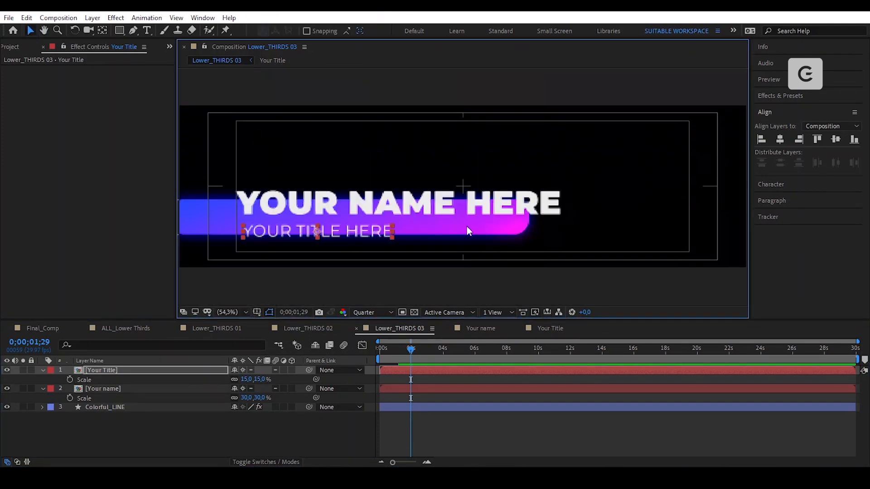
pyautogui.click(338, 435)
# - Turn off the Title/Action Safe guides in the viewer
pyautogui.click(258, 313)
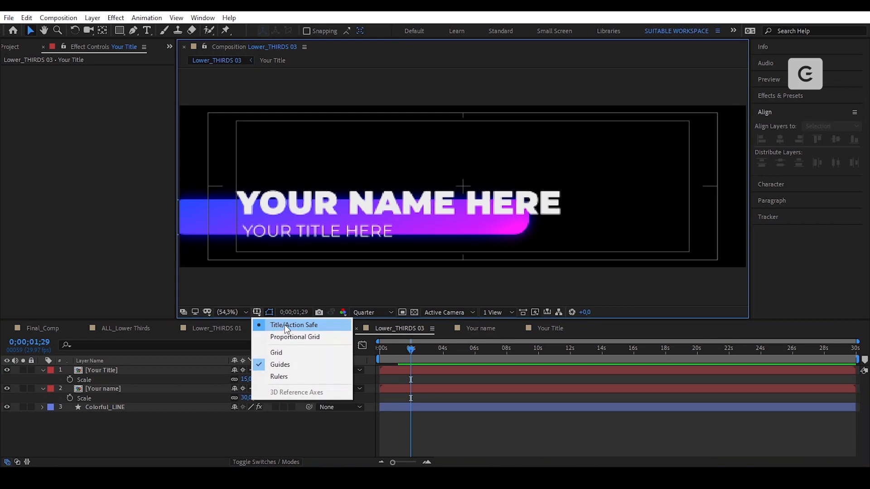
pyautogui.click(284, 325)
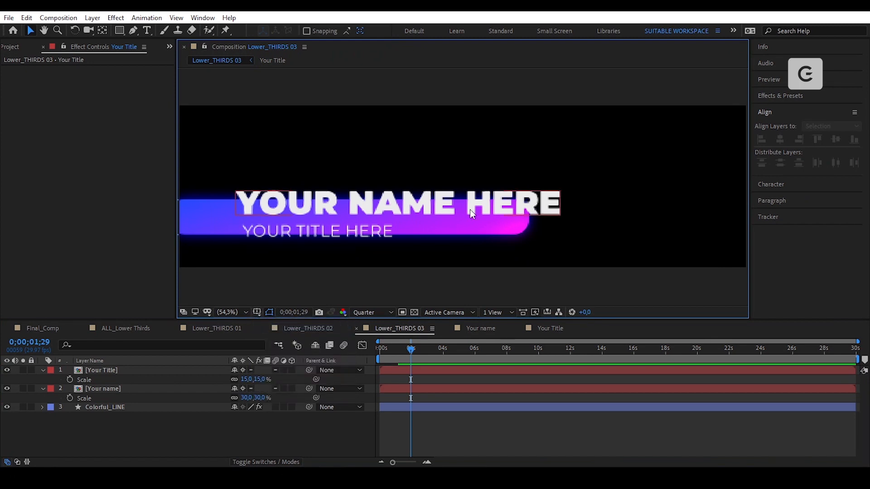
pyautogui.click(319, 328)
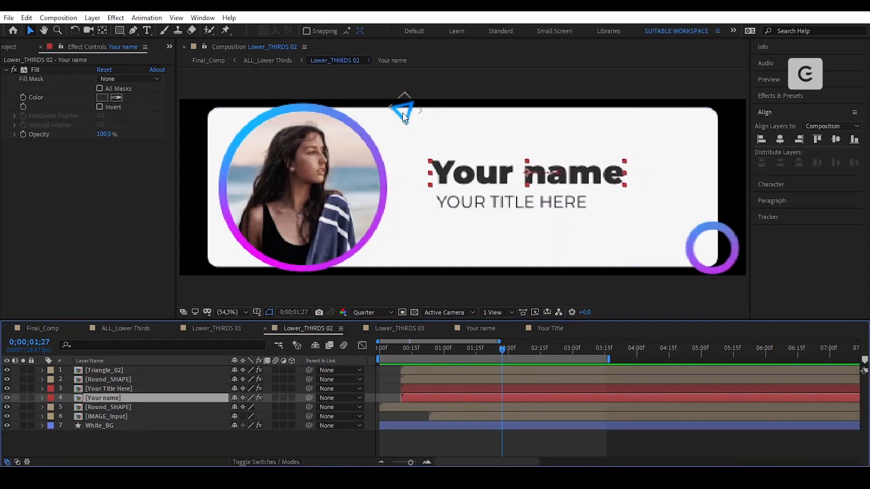
# - Copy Round_SHAPE and Triangle_02 from Lower_THIRDS 02 and paste them into Lower_THIRDS 03
pyautogui.click(709, 250)
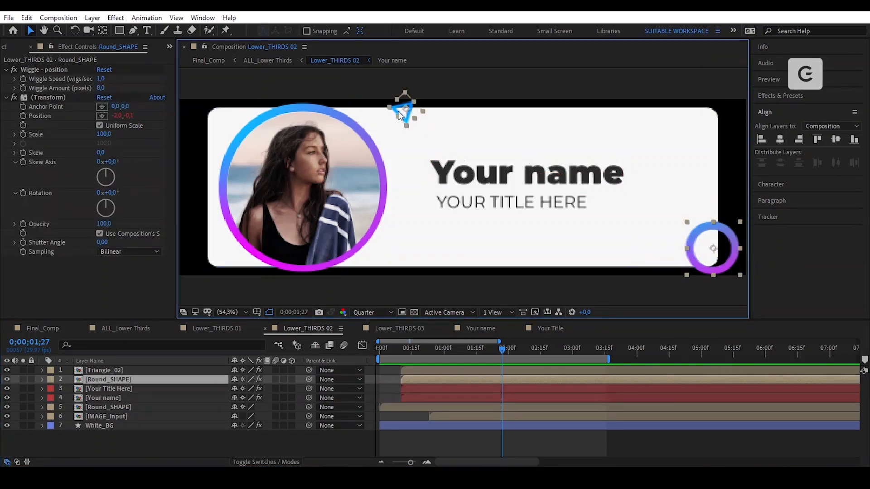
pyautogui.keyDown('shift'); pyautogui.click(398, 115); pyautogui.keyUp('shift')
pyautogui.click(34, 19)
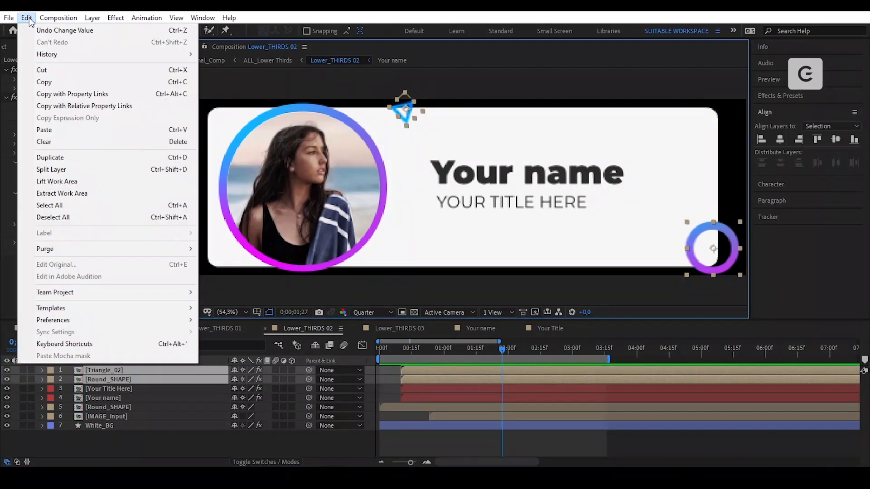
pyautogui.click(40, 81)
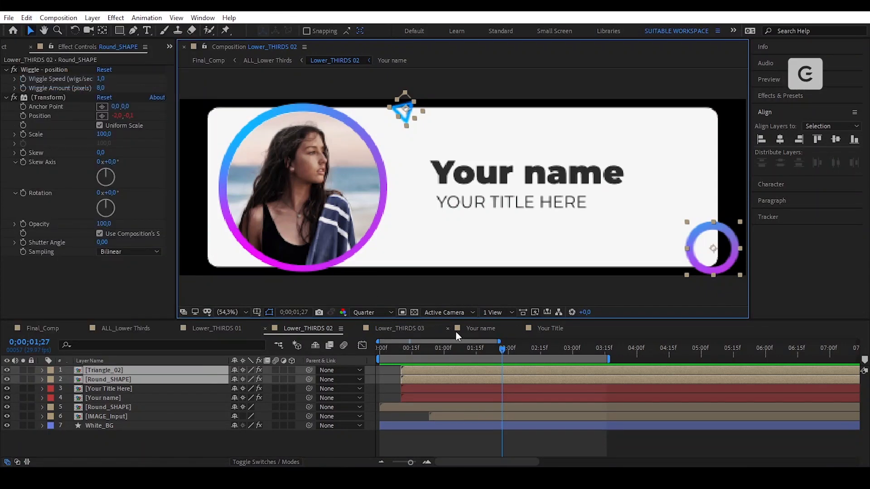
pyautogui.click(411, 330)
pyautogui.click(26, 19)
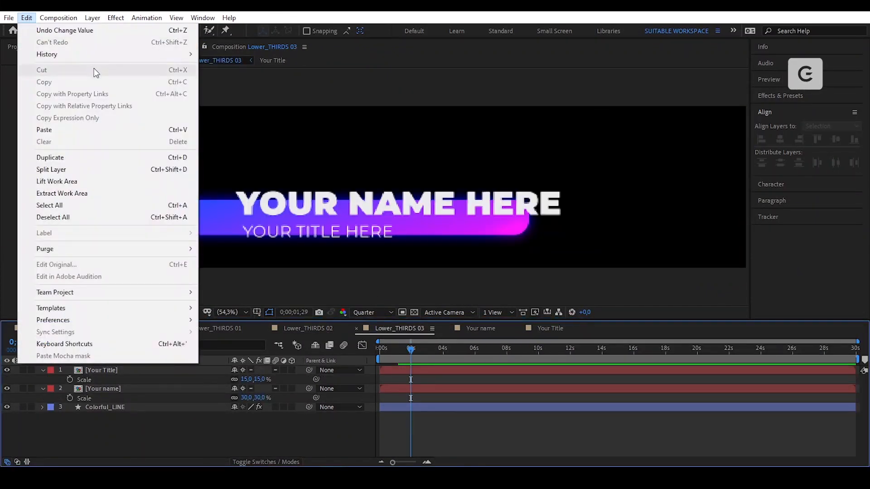
pyautogui.click(62, 131)
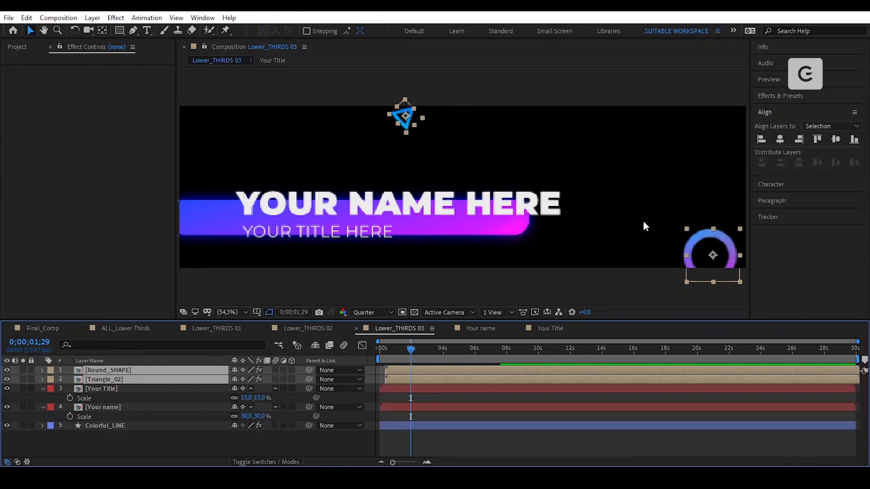
# - Move the triangle to the gradient bar's right end and the ring to its left end
pyautogui.click(404, 117)
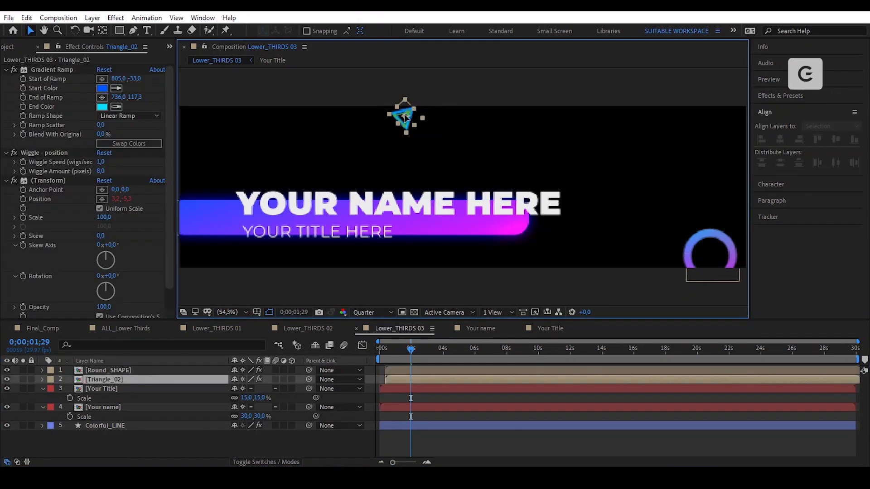
pyautogui.moveTo(405, 117); pyautogui.dragTo(494, 235)
pyautogui.click(700, 248)
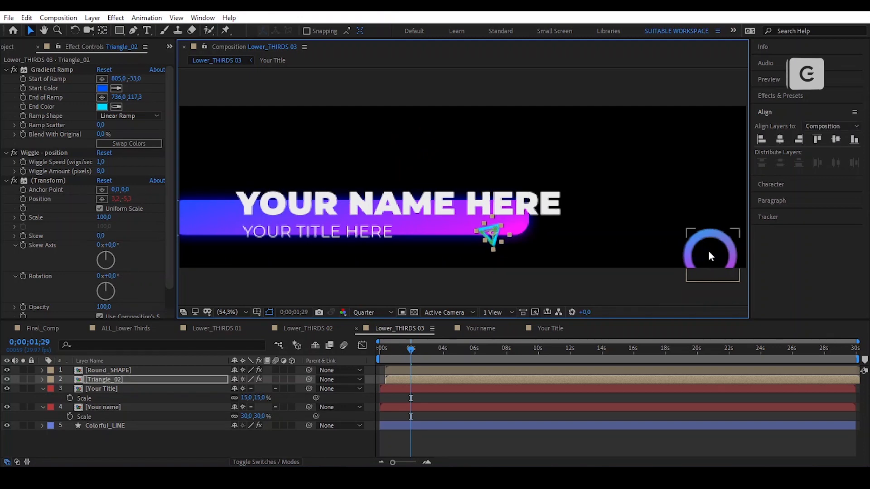
pyautogui.moveTo(551, 221); pyautogui.dragTo(205, 184)
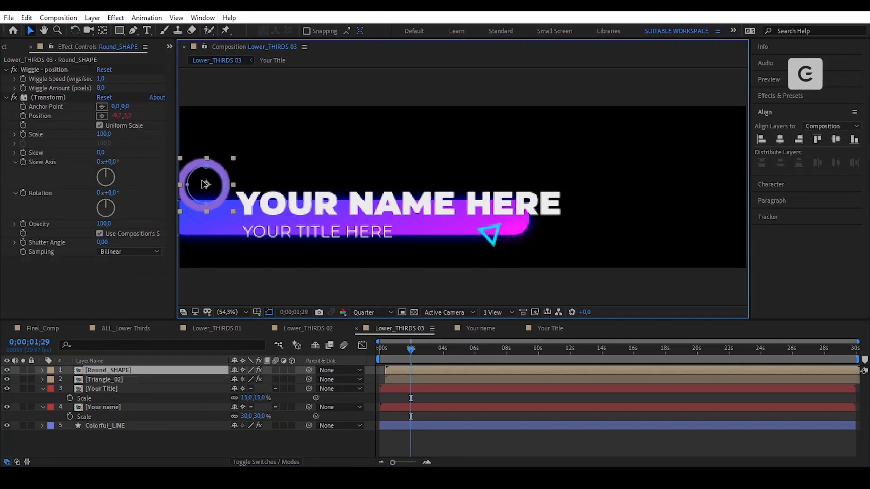
# - Apply Gradient Ramp to the Round_SHAPE ring and move it to the top of its effects
pyautogui.hotkey('ctrl', 'space')
pyautogui.write('grad')
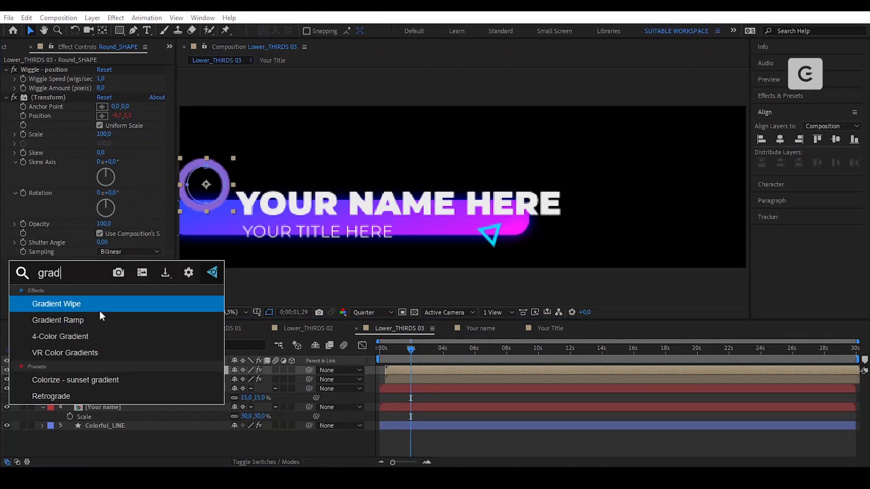
pyautogui.click(99, 320)
pyautogui.moveTo(53, 242); pyautogui.dragTo(56, 67)
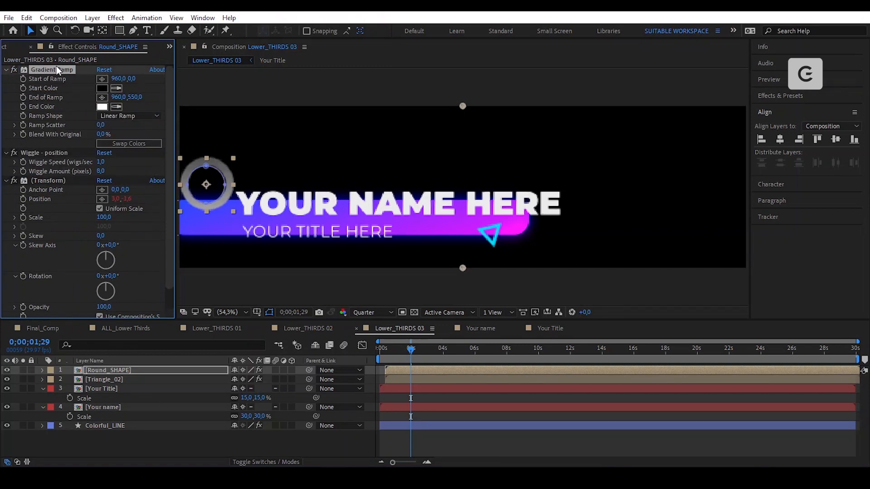
# - Set the ring's Gradient Ramp start colour to purple and end colour to blue
pyautogui.click(102, 87)
pyautogui.click(579, 315)
pyautogui.click(558, 298)
pyautogui.moveTo(578, 315); pyautogui.dragTo(579, 323)
pyautogui.click(661, 298)
pyautogui.click(102, 107)
pyautogui.click(573, 345)
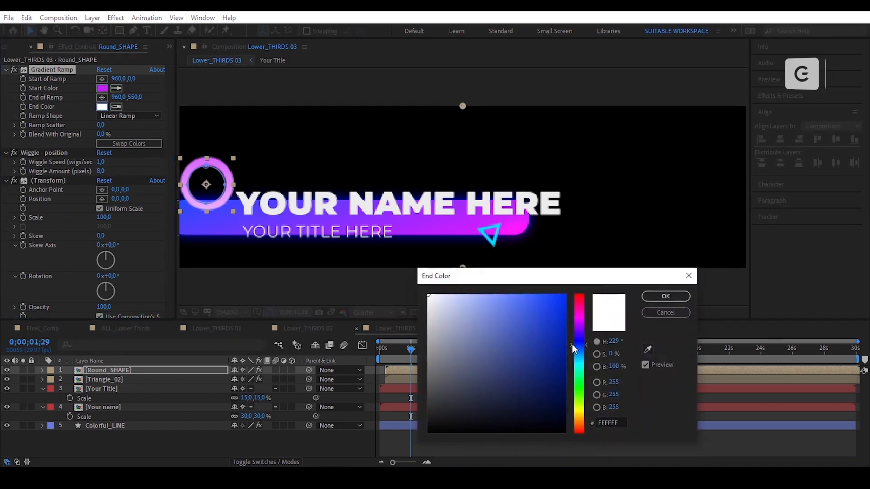
pyautogui.click(566, 296)
pyautogui.click(665, 297)
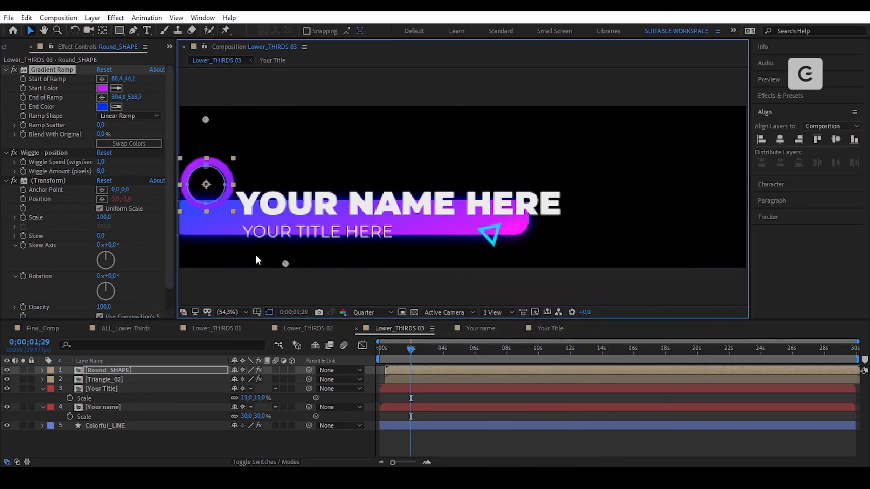
pyautogui.scroll(-2, 151, 224)
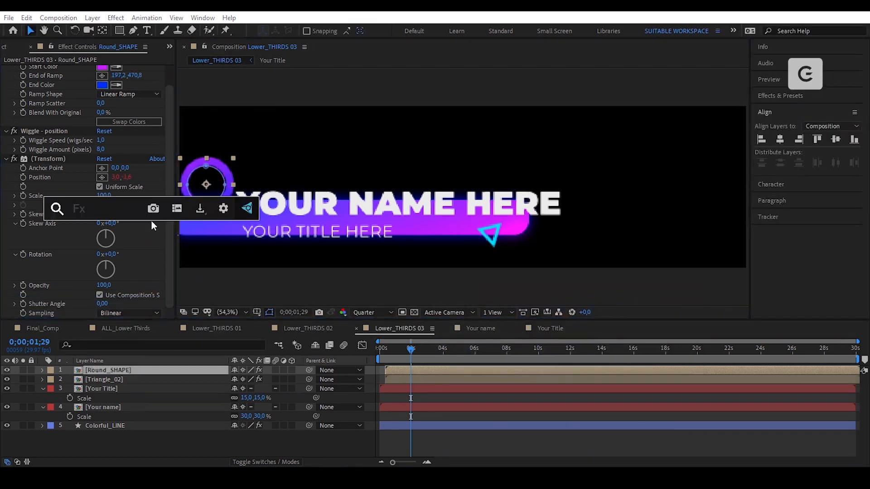
# - Apply Glow to the ring and place it right after Gradient Ramp
pyautogui.hotkey('ctrl', 'space')
pyautogui.write('glo')
pyautogui.press('Return')
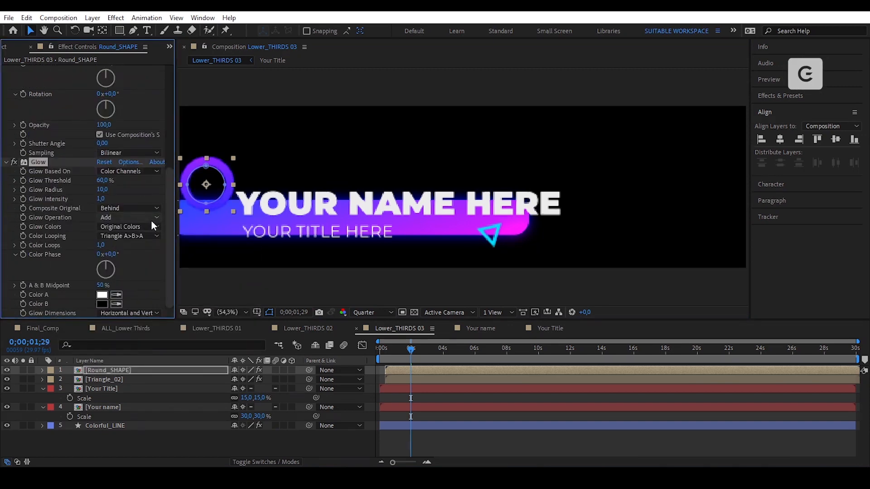
pyautogui.moveTo(37, 159); pyautogui.dragTo(30, 138)
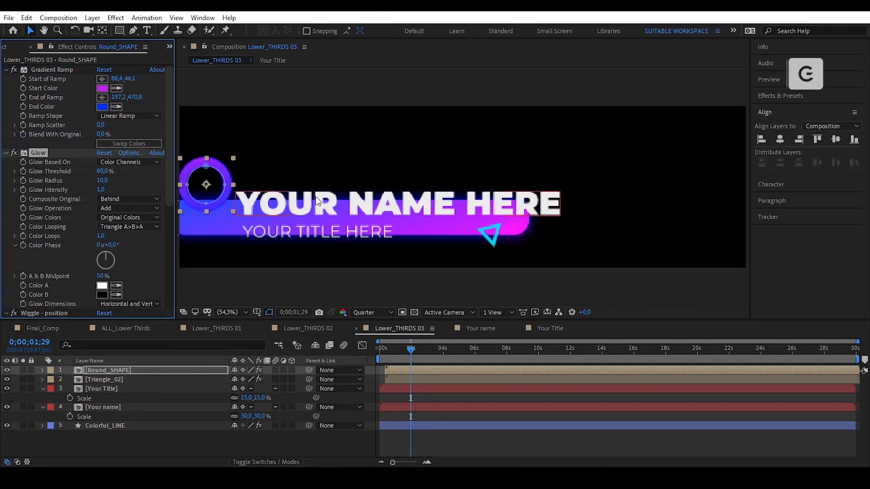
pyautogui.moveTo(330, 160); pyautogui.dragTo(379, 161)
pyautogui.scroll(2, 259, 181)
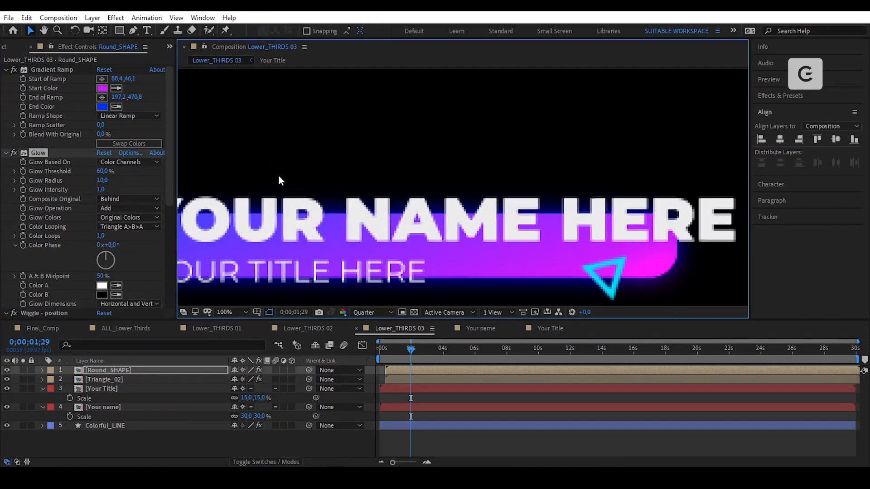
pyautogui.moveTo(290, 173); pyautogui.dragTo(494, 146)
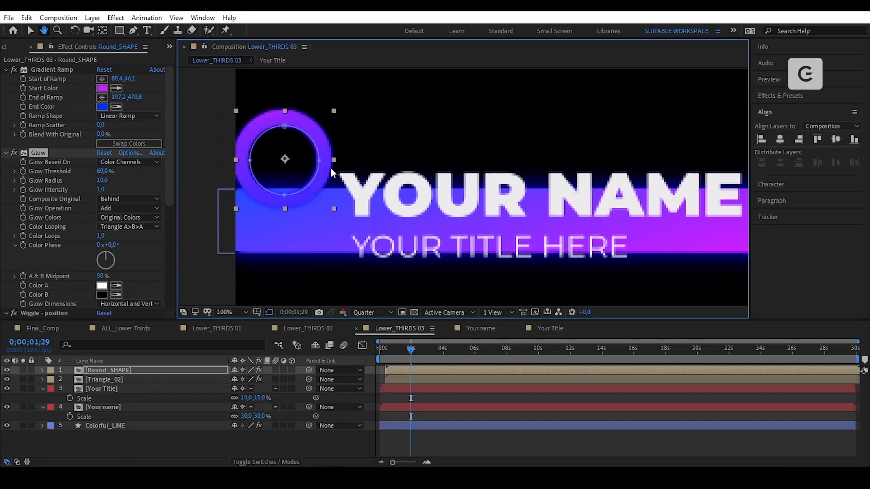
# - Set the ring's Glow Threshold to 55% and Glow Radius to 50
pyautogui.click(102, 172)
pyautogui.write('55')
pyautogui.press('Tab')
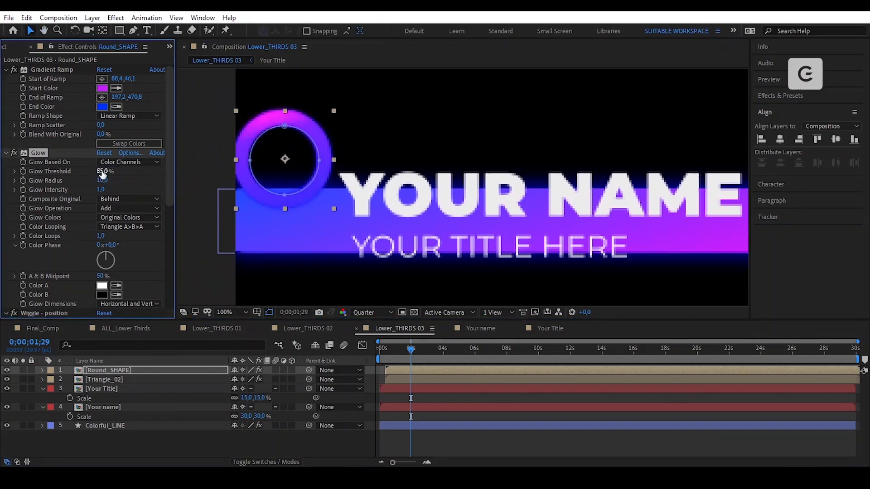
pyautogui.write('50')
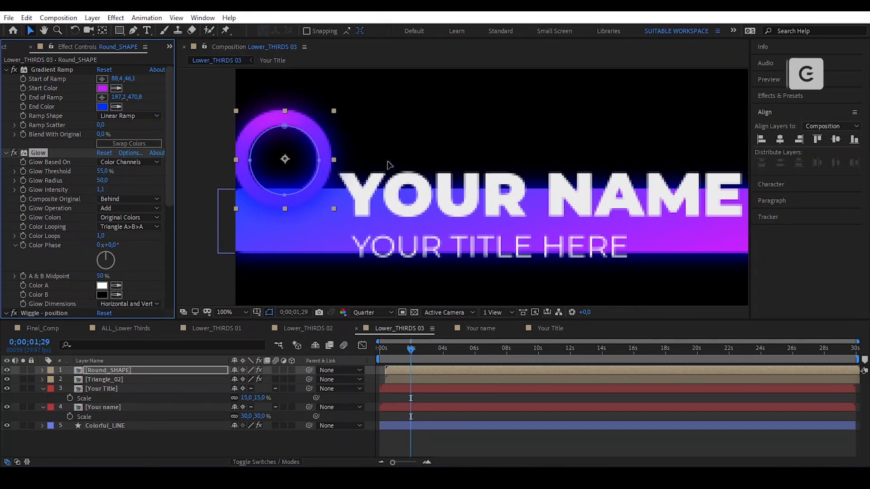
pyautogui.scroll(-2, 388, 165)
pyautogui.click(562, 440)
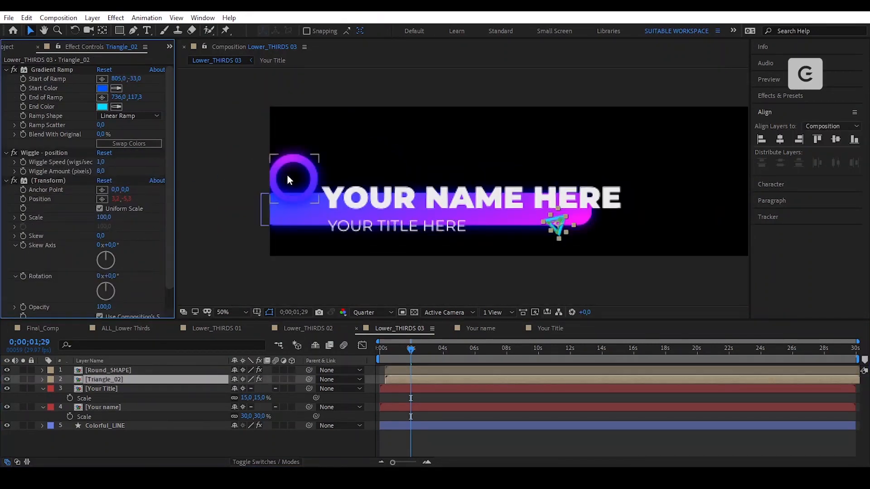
# - Copy the ring's Glow onto Triangle_02 and place it after the triangle's Gradient Ramp
pyautogui.click(287, 177)
pyautogui.click(42, 154)
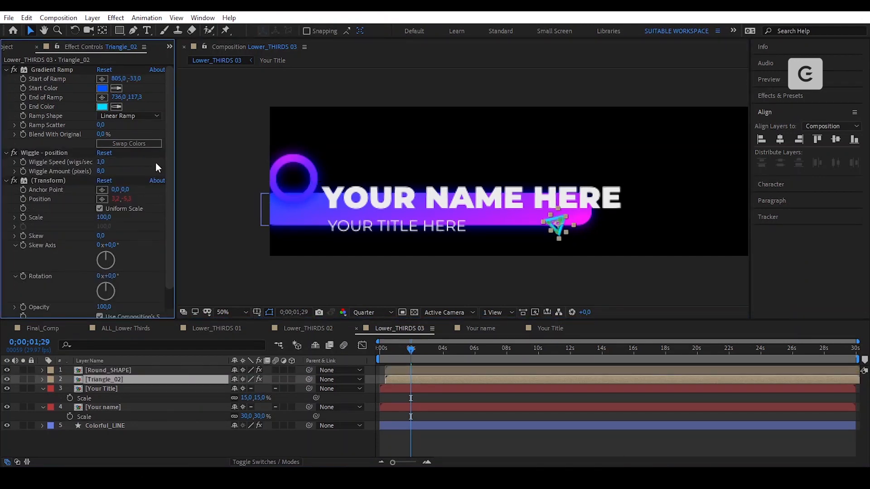
pyautogui.scroll(-8, 158, 204)
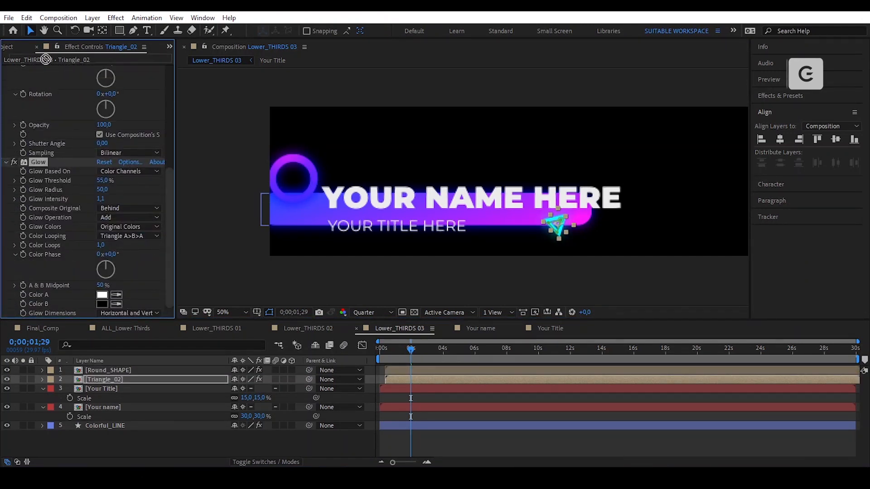
pyautogui.scroll(8, 36, 67)
pyautogui.moveTo(39, 110); pyautogui.dragTo(44, 148)
pyautogui.click(584, 232)
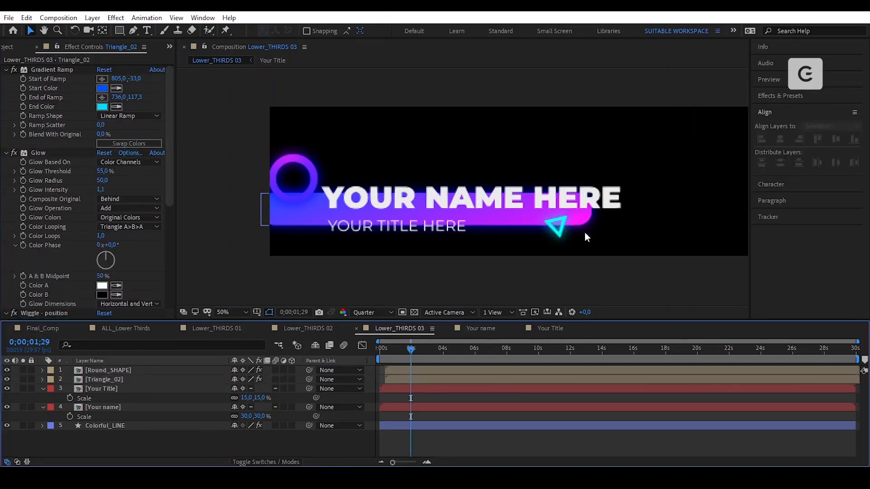
# - Reposition the triangle's Gradient Ramp start and end points, then fit the composition in view
pyautogui.click(558, 224)
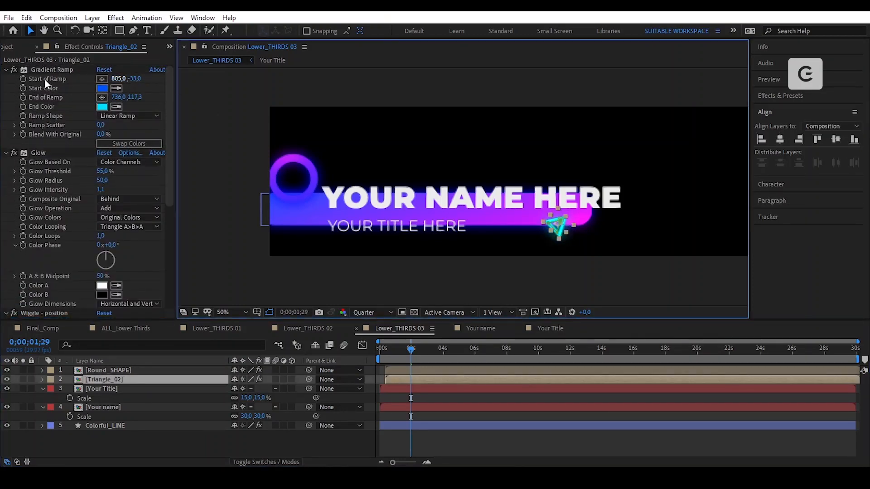
pyautogui.click(53, 70)
pyautogui.moveTo(470, 138); pyautogui.dragTo(481, 232)
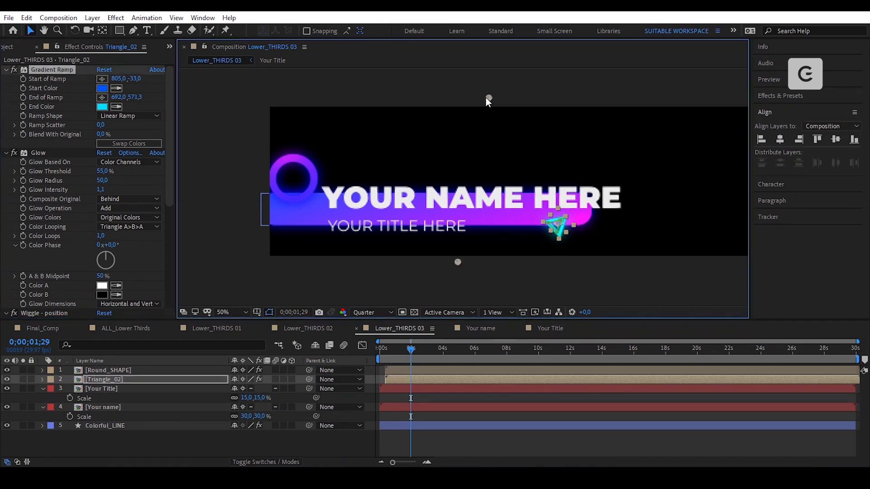
pyautogui.moveTo(487, 99); pyautogui.dragTo(617, 237)
pyautogui.scroll(2, 594, 272)
pyautogui.moveTo(309, 230); pyautogui.dragTo(454, 142)
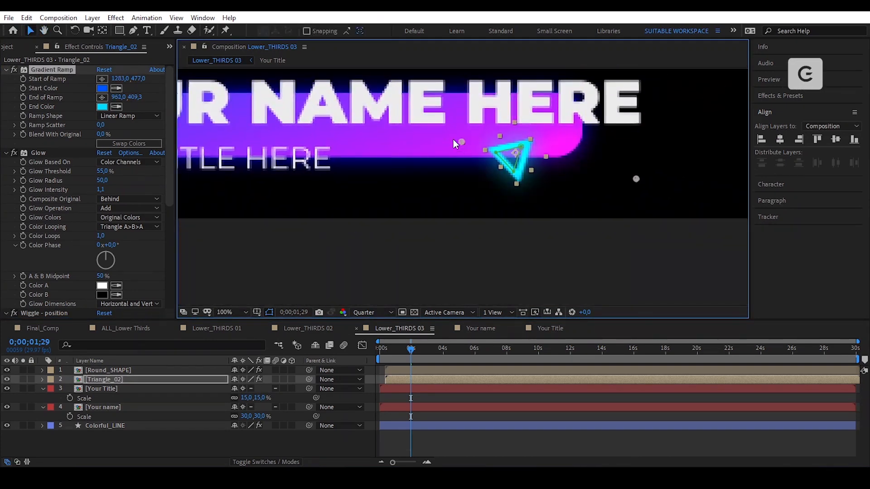
pyautogui.moveTo(636, 179); pyautogui.dragTo(586, 172)
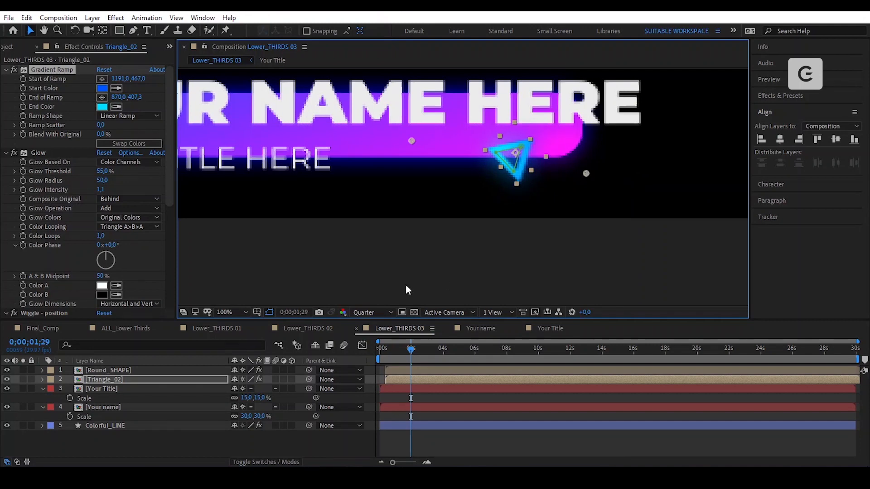
pyautogui.click(235, 313)
pyautogui.click(255, 132)
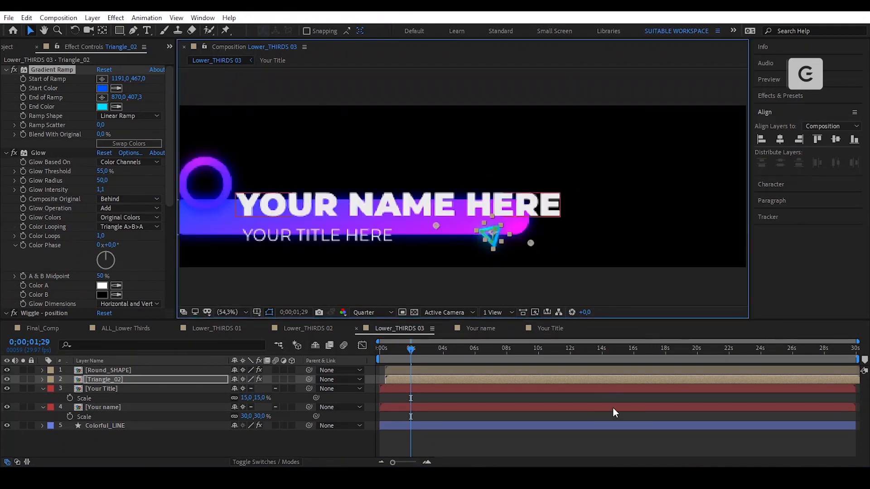
pyautogui.click(582, 415)
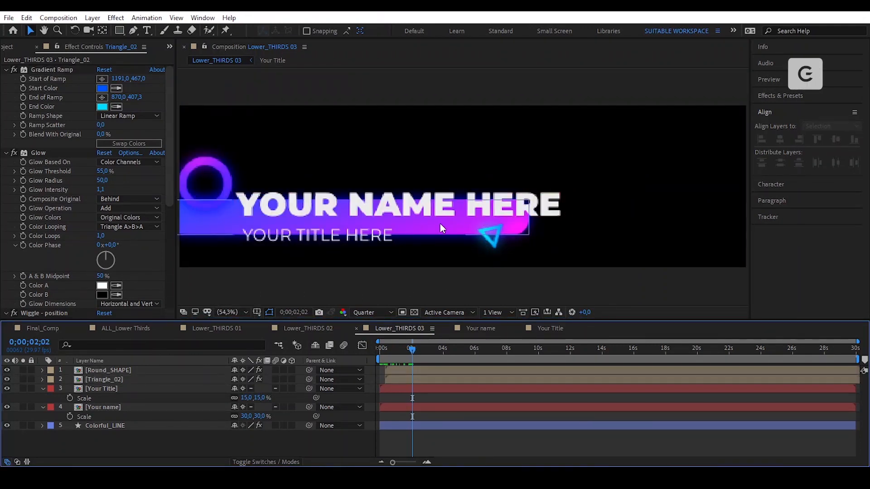
pyautogui.click(440, 224)
# - Keyframe the Colorful_LINE bar's Position at frame 0 and just past 1 second, sliding it left off the text
pyautogui.press('p')
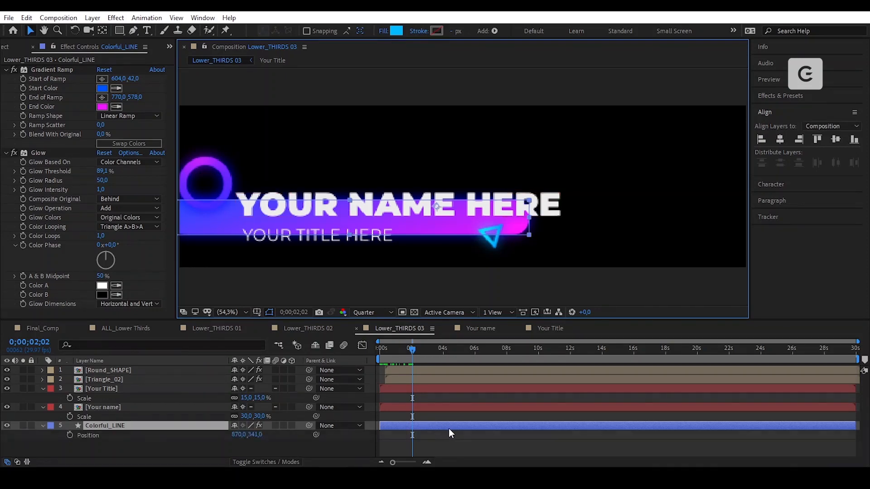
pyautogui.moveTo(412, 359); pyautogui.dragTo(370, 360)
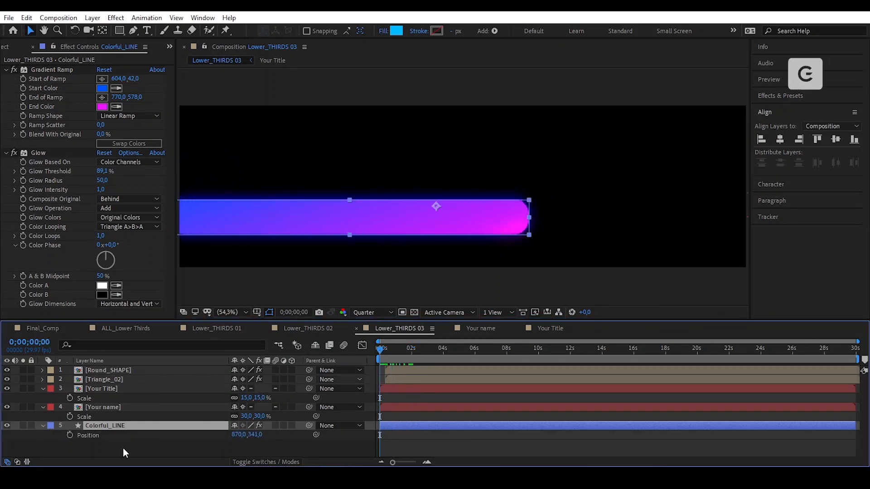
pyautogui.click(69, 435)
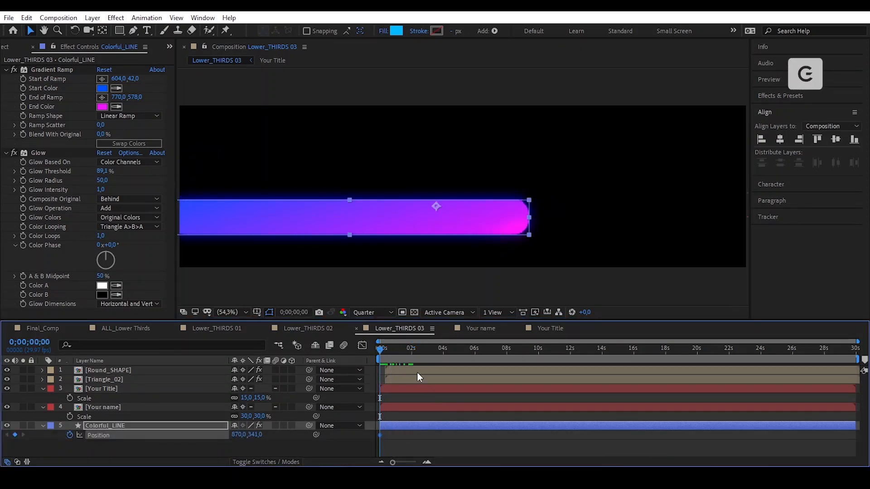
pyautogui.scroll(1, 418, 374)
pyautogui.moveTo(510, 464); pyautogui.dragTo(435, 455)
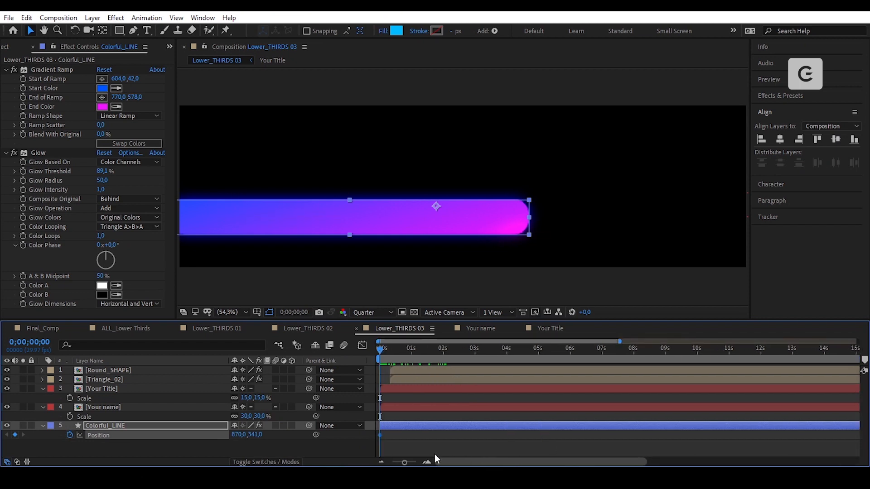
pyautogui.click(410, 349)
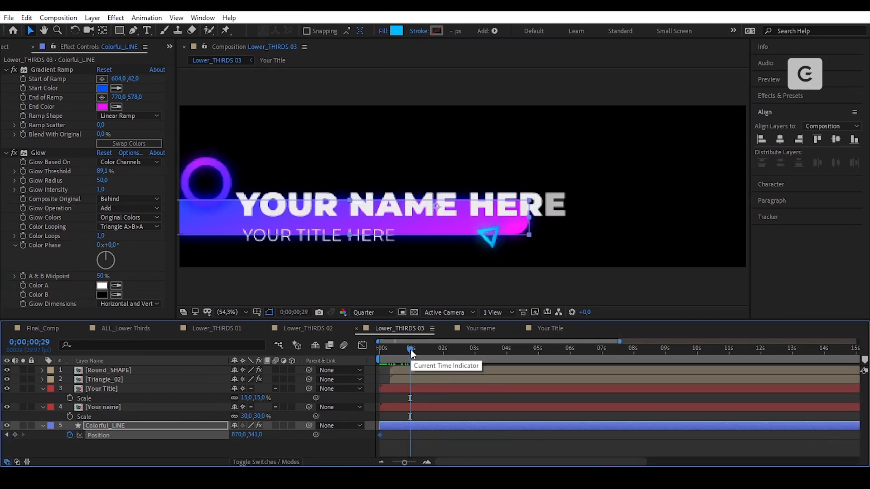
pyautogui.press('pagedown')
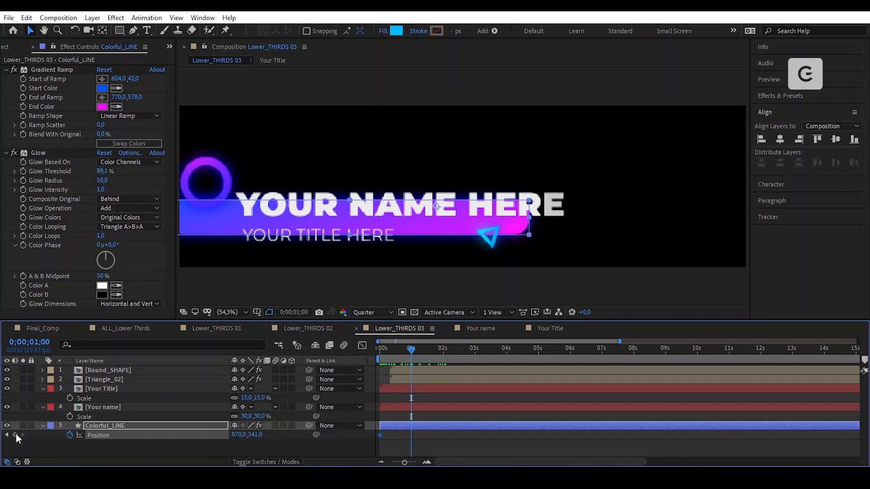
pyautogui.moveTo(245, 436); pyautogui.dragTo(178, 438)
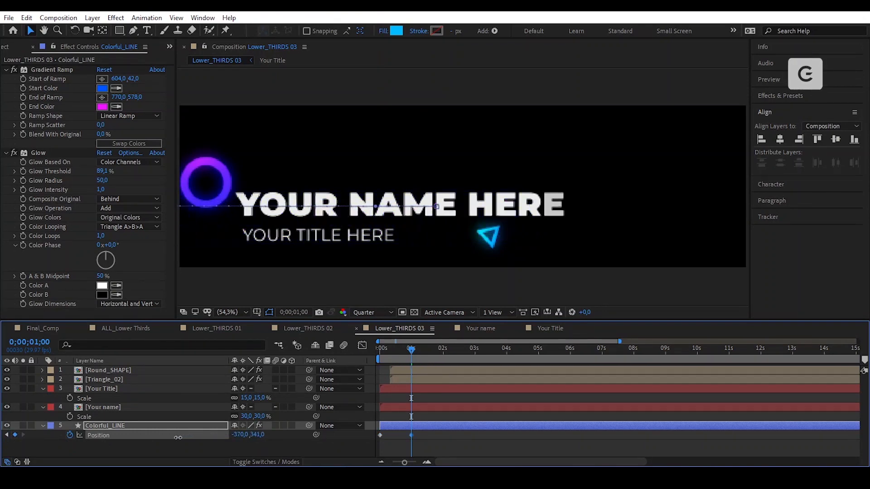
# - Time-reverse the bar's two Position keyframes and inspect the speed curve in the Graph Editor
pyautogui.moveTo(421, 434); pyautogui.dragTo(363, 439)
pyautogui.rightClick(411, 435)
pyautogui.moveTo(482, 426)
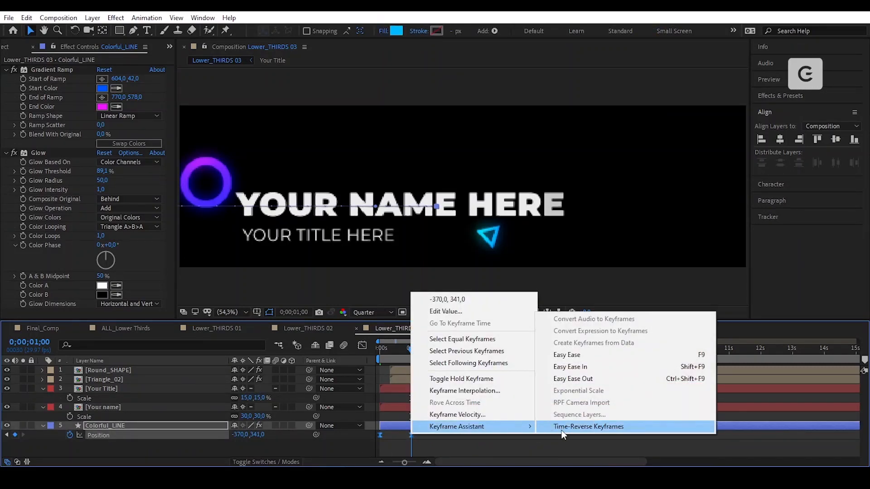
pyautogui.click(562, 428)
pyautogui.click(456, 442)
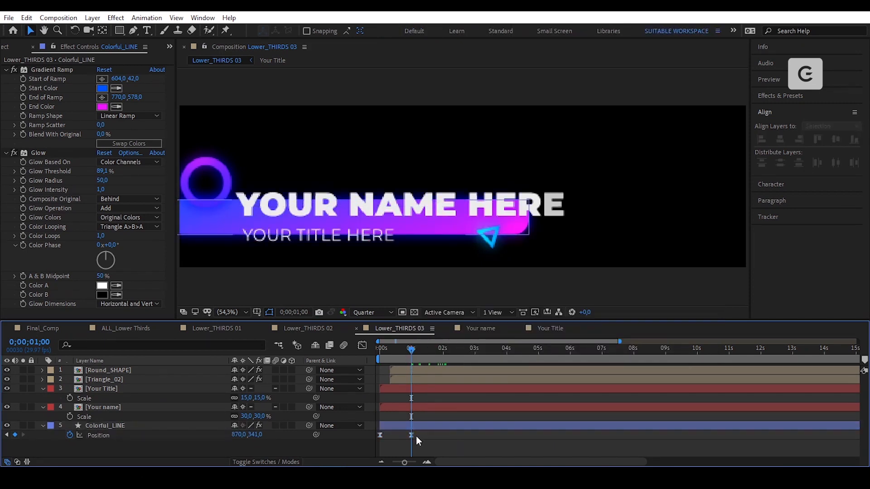
pyautogui.moveTo(417, 436); pyautogui.dragTo(397, 440)
pyautogui.click(361, 346)
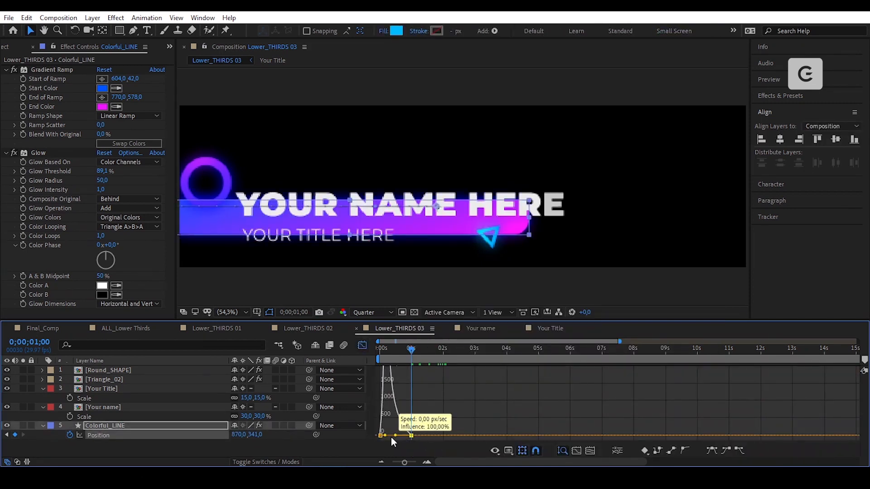
pyautogui.click(362, 346)
# - Scrub back toward the start and select the Your Title layer
pyautogui.moveTo(411, 356); pyautogui.dragTo(415, 377)
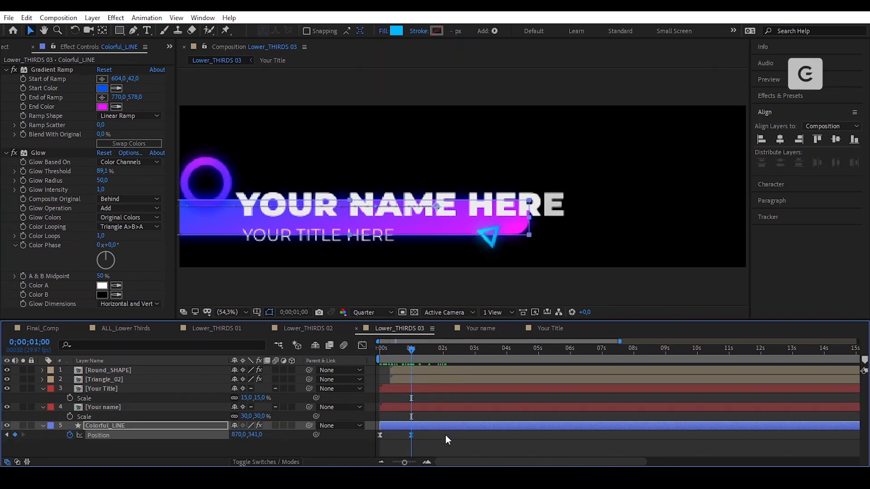
pyautogui.click(445, 435)
pyautogui.click(425, 390)
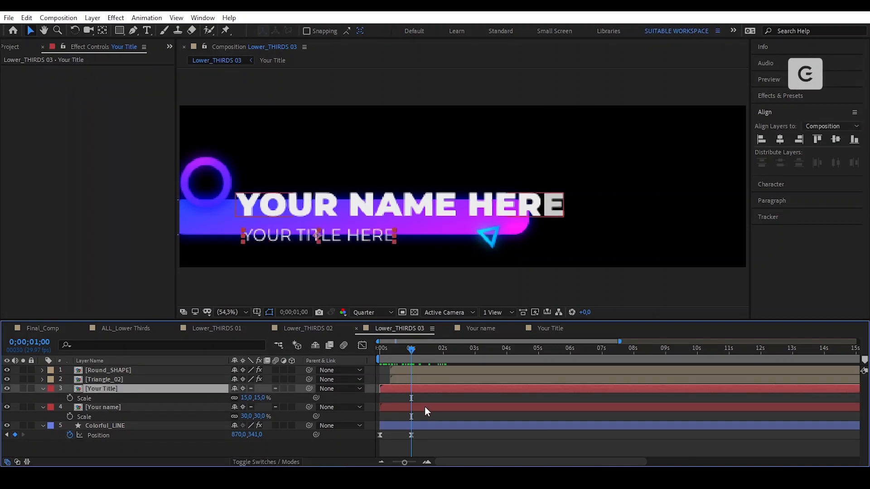
# - Keyframe Position on the Your name and Your Title layers at 0 and 1 second, pushing the text right
pyautogui.keyDown('shift'); pyautogui.click(426, 411); pyautogui.keyUp('shift')
pyautogui.press('p')
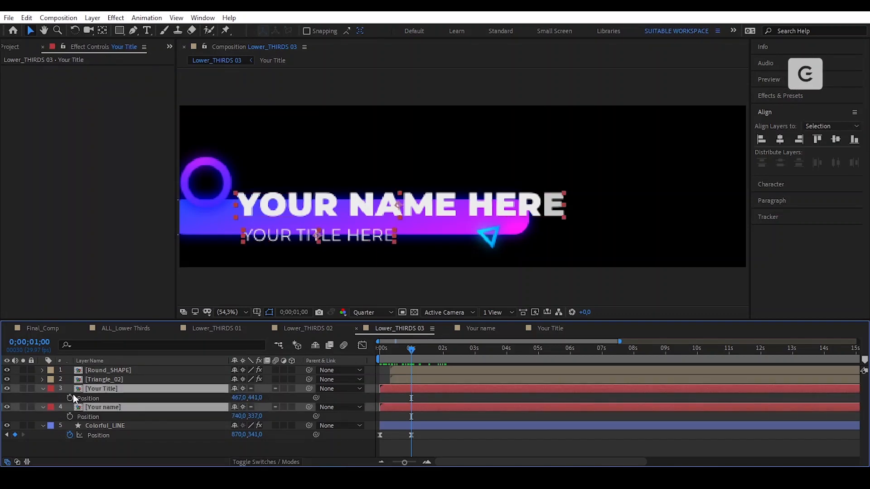
pyautogui.click(70, 399)
pyautogui.moveTo(411, 399); pyautogui.dragTo(382, 399)
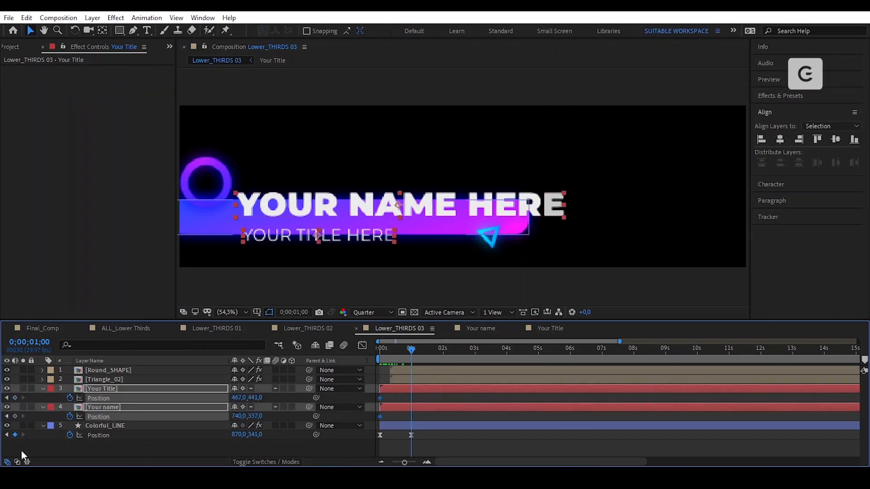
pyautogui.click(14, 398)
pyautogui.moveTo(240, 398); pyautogui.dragTo(316, 406)
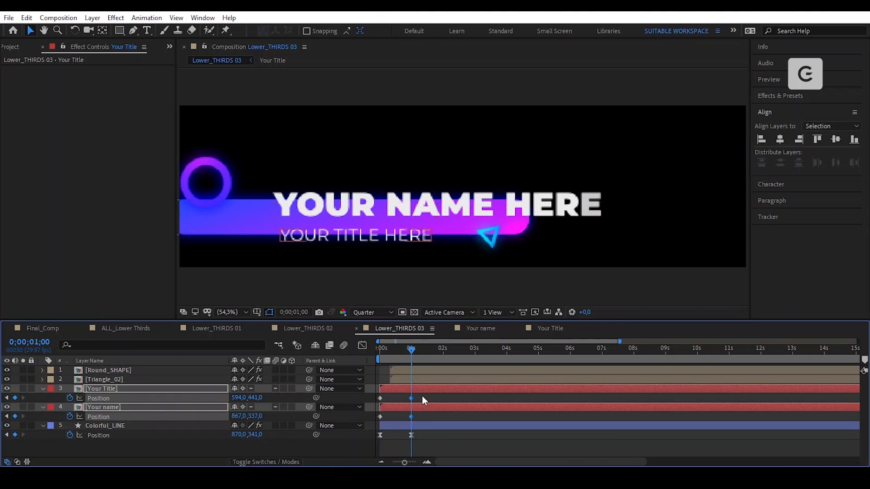
# - Apply Easy Ease to the text Position keyframes and sharpen the ease-out in the Graph Editor
pyautogui.moveTo(422, 396); pyautogui.dragTo(375, 423)
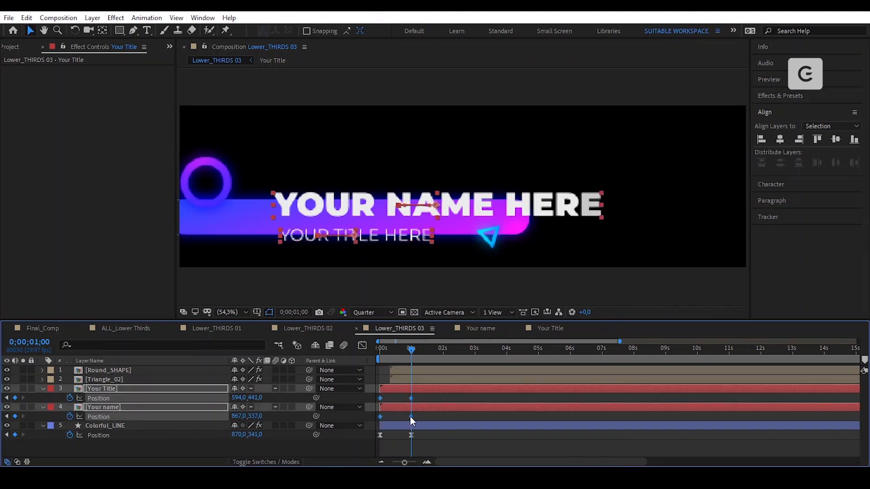
pyautogui.rightClick(411, 417)
pyautogui.moveTo(471, 410)
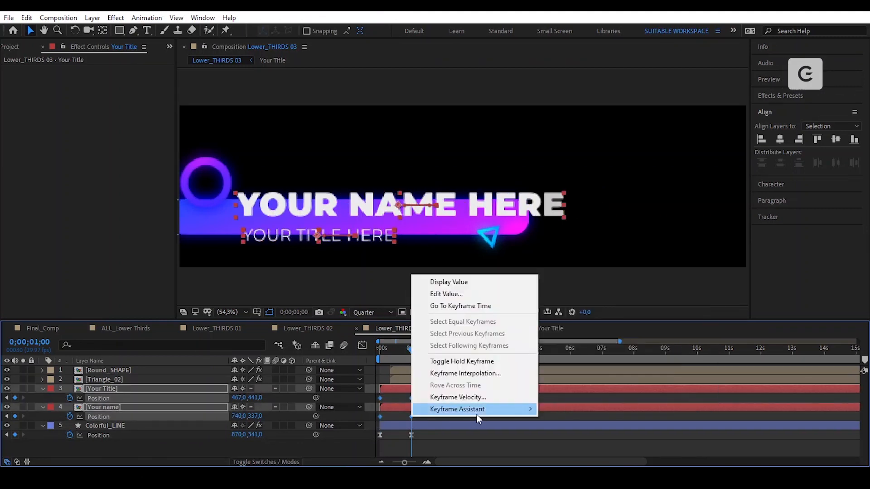
pyautogui.click(571, 337)
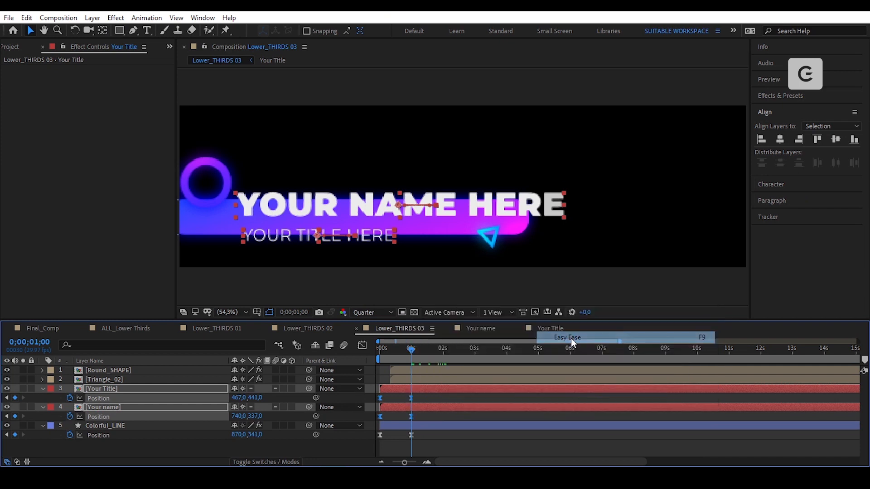
pyautogui.click(362, 346)
pyautogui.moveTo(419, 427); pyautogui.dragTo(389, 433)
pyautogui.press('=')
pyautogui.click(361, 346)
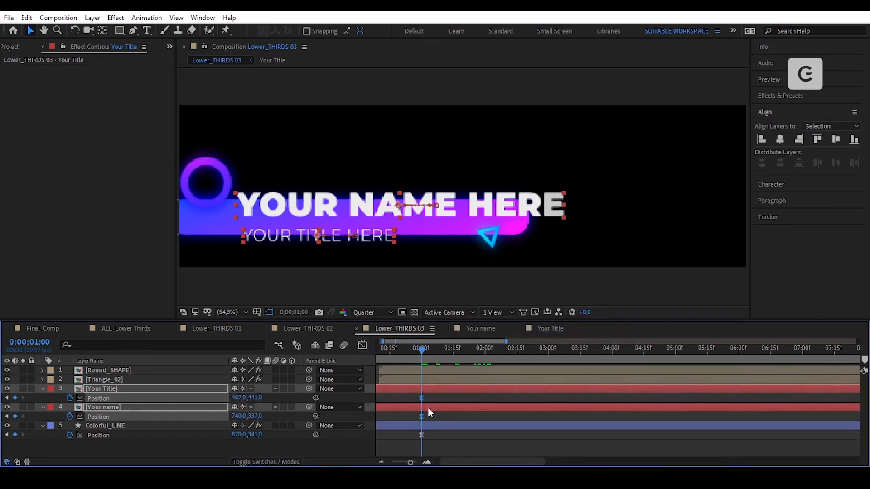
pyautogui.moveTo(473, 462); pyautogui.dragTo(428, 461)
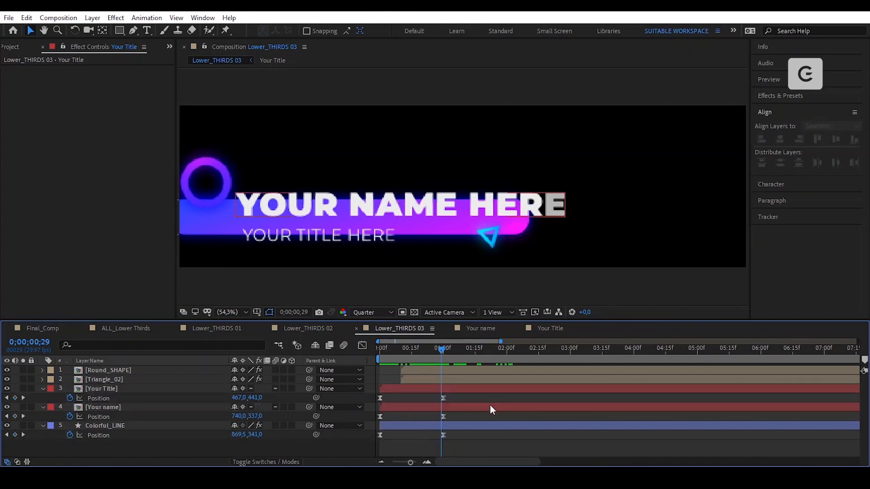
# - End the work area at 0;00;02;16, preview the animation, then open Lower_THIRDS 01
pyautogui.press('u')
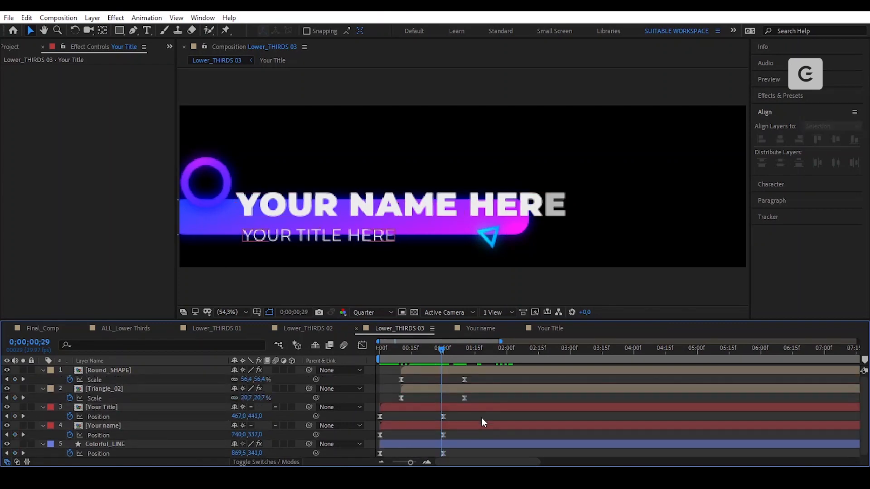
pyautogui.press('u')
pyautogui.moveTo(443, 350); pyautogui.dragTo(541, 371)
pyautogui.press('n')
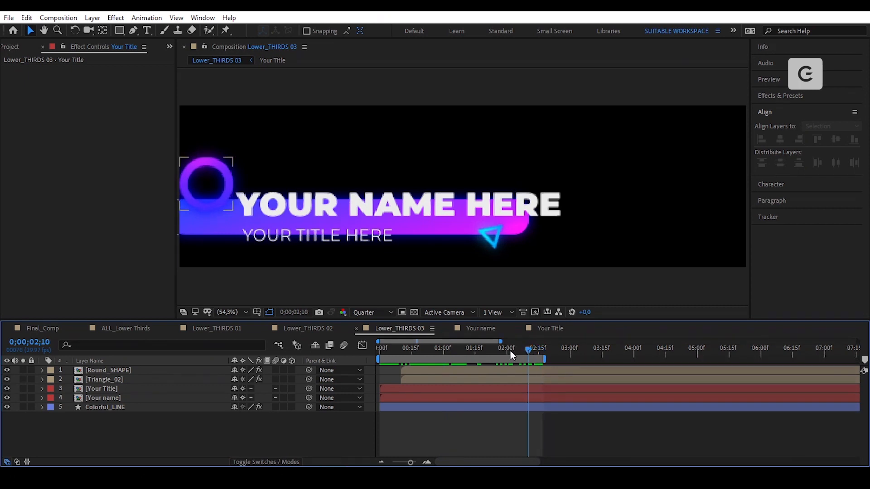
pyautogui.press('Home')
pyautogui.press('space')
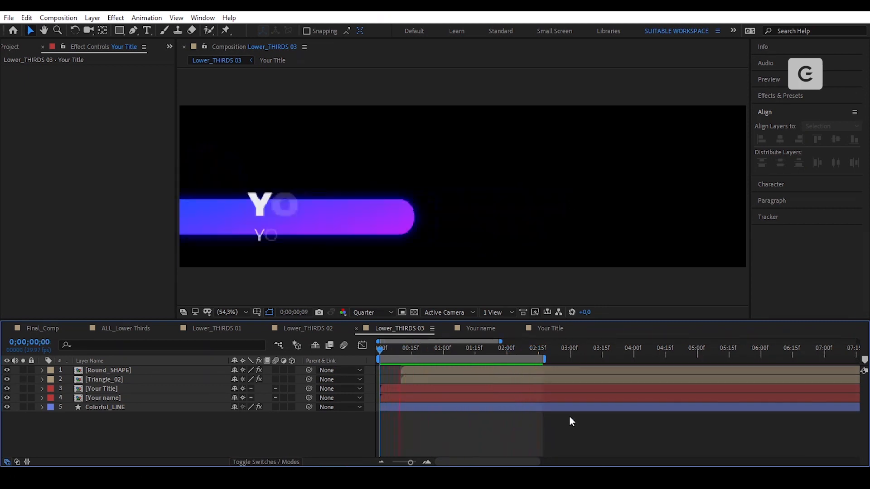
pyautogui.press('space')
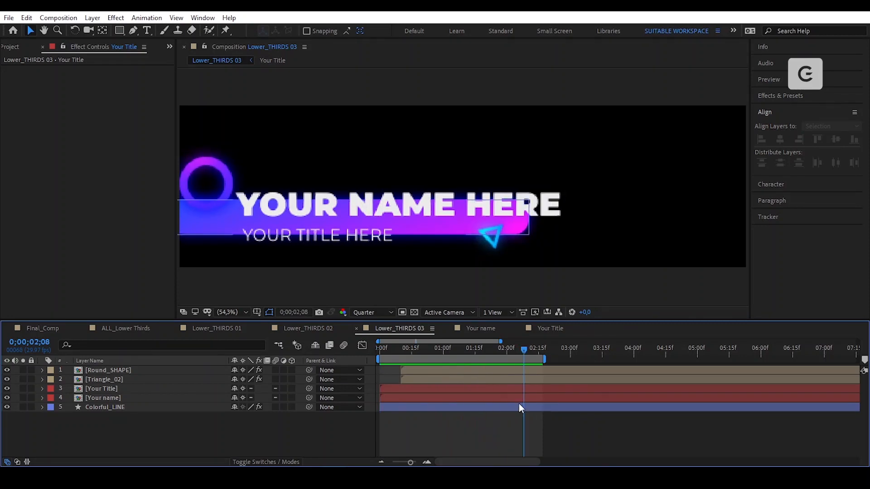
pyautogui.click(219, 331)
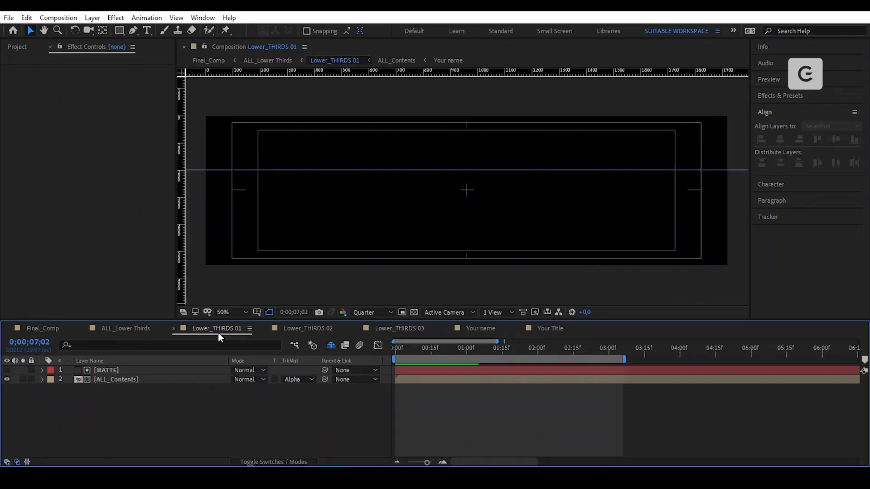
# - In ALL_Lower Thirds, extend the work area to about 10 seconds and add Lower_THIRDS 03 as the top layer
pyautogui.click(131, 330)
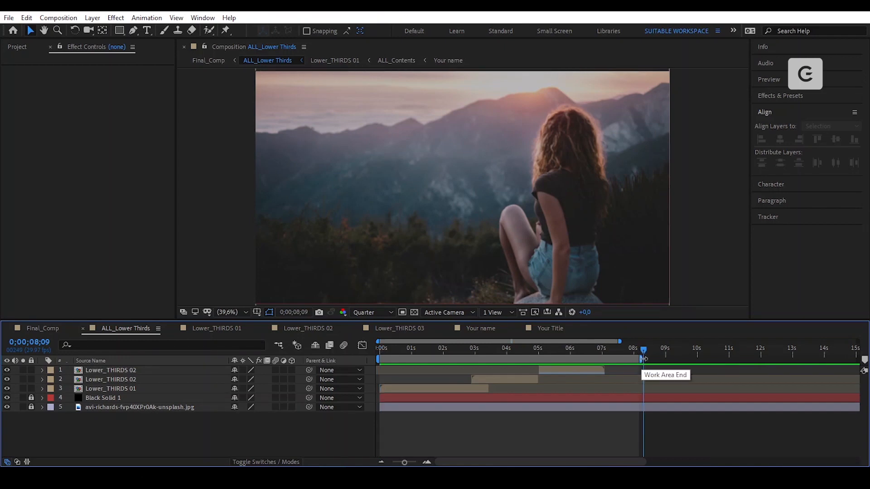
pyautogui.click(643, 358)
pyautogui.moveTo(642, 359); pyautogui.dragTo(709, 368)
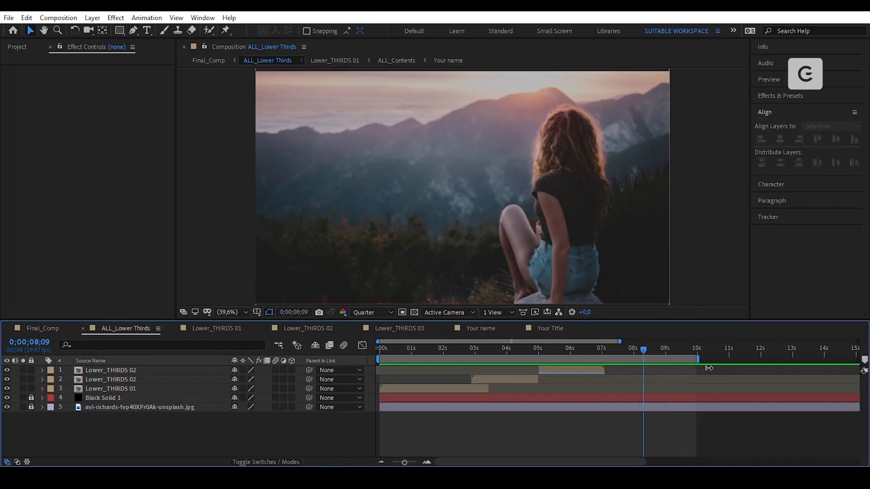
pyautogui.click(21, 47)
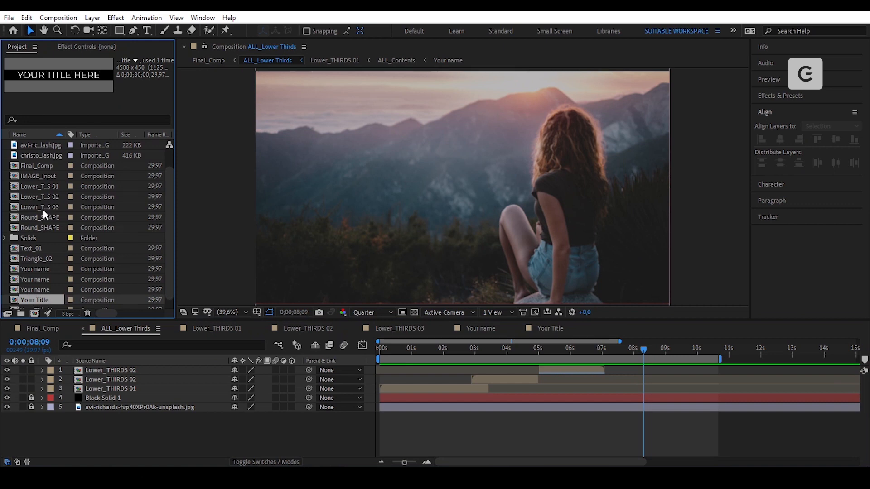
pyautogui.click(24, 208)
pyautogui.moveTo(14, 207); pyautogui.dragTo(588, 374)
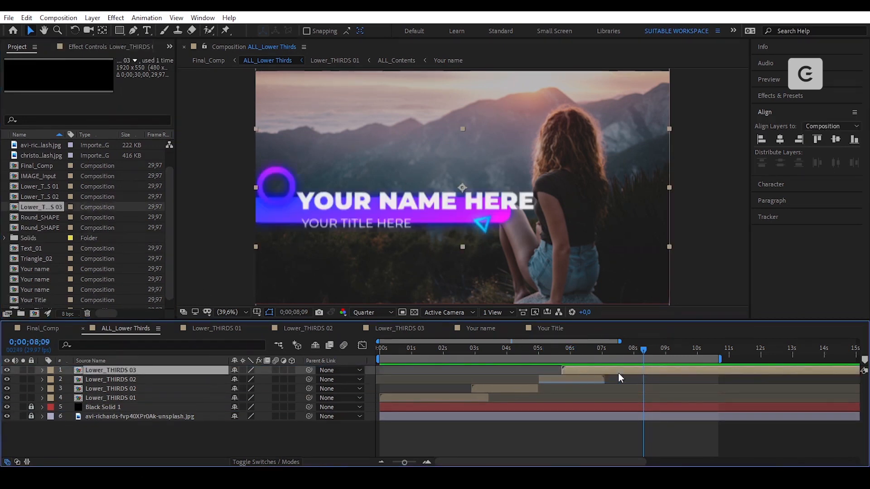
pyautogui.press('s')
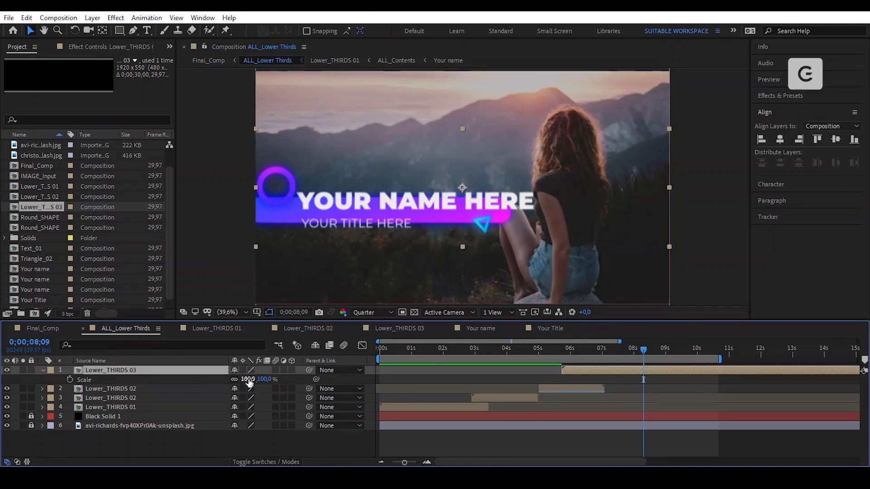
pyautogui.press('Return')
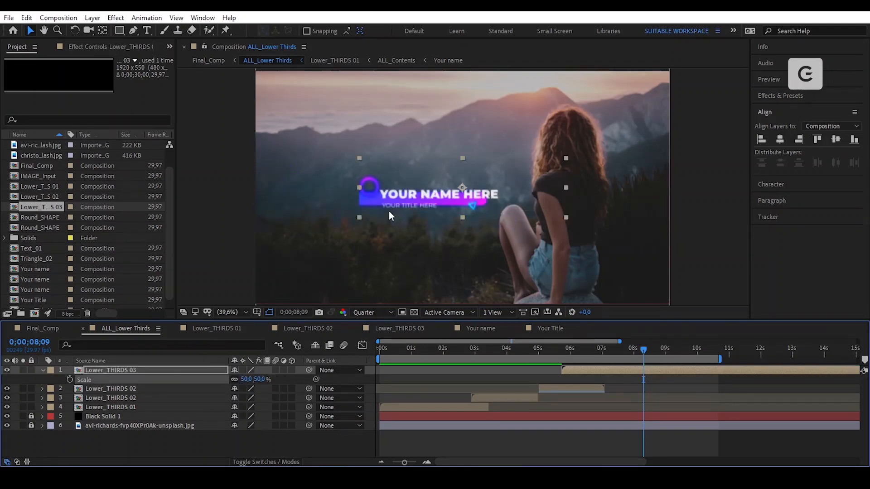
# - Move Lower_THIRDS 03 to the lower left and set its Scale to 80%
pyautogui.moveTo(621, 351); pyautogui.dragTo(578, 387)
pyautogui.click(335, 245)
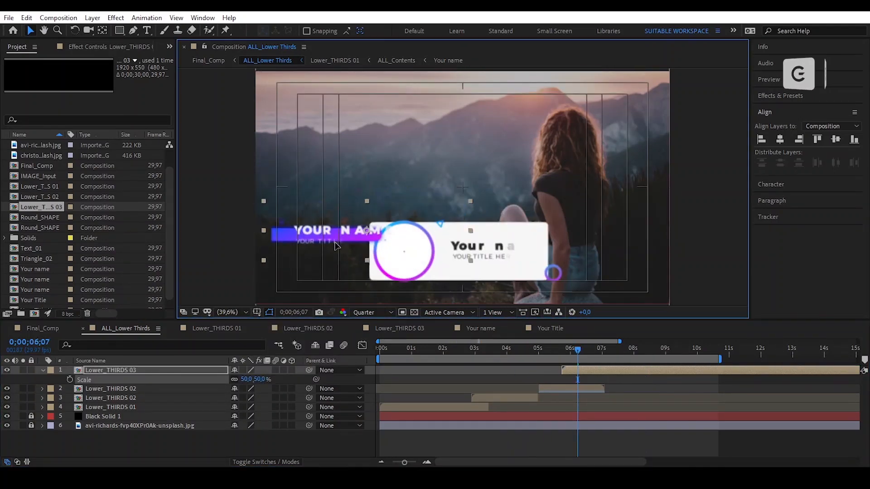
pyautogui.moveTo(335, 245); pyautogui.dragTo(374, 271)
pyautogui.click(249, 381)
pyautogui.write('80')
pyautogui.press('Return')
# - Shift Lower_THIRDS 03 to start later, checking the frame at 0;00;07;24
pyautogui.click(549, 350)
pyautogui.moveTo(588, 372); pyautogui.dragTo(601, 371)
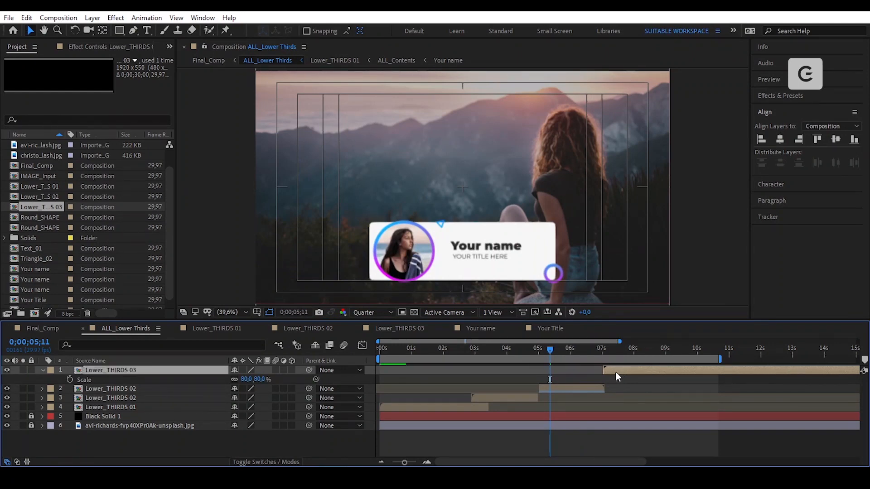
pyautogui.moveTo(552, 350); pyautogui.dragTo(636, 359)
# - Move layer 1 later and trim it at 0;00;07;02 by splitting and deleting the right part
pyautogui.press('s')
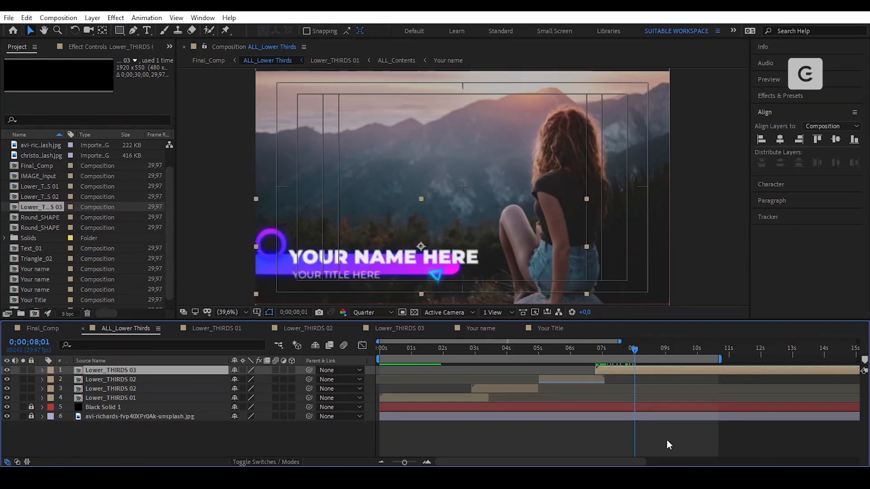
pyautogui.click(667, 440)
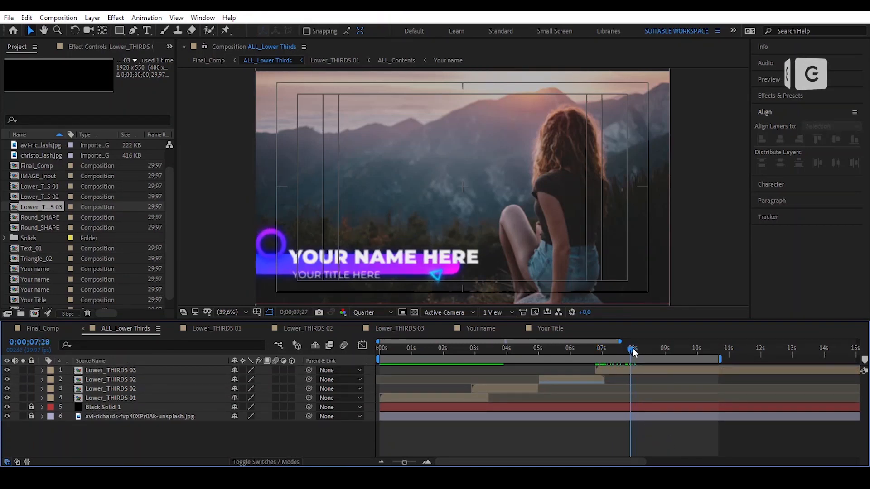
pyautogui.moveTo(634, 352); pyautogui.dragTo(660, 362)
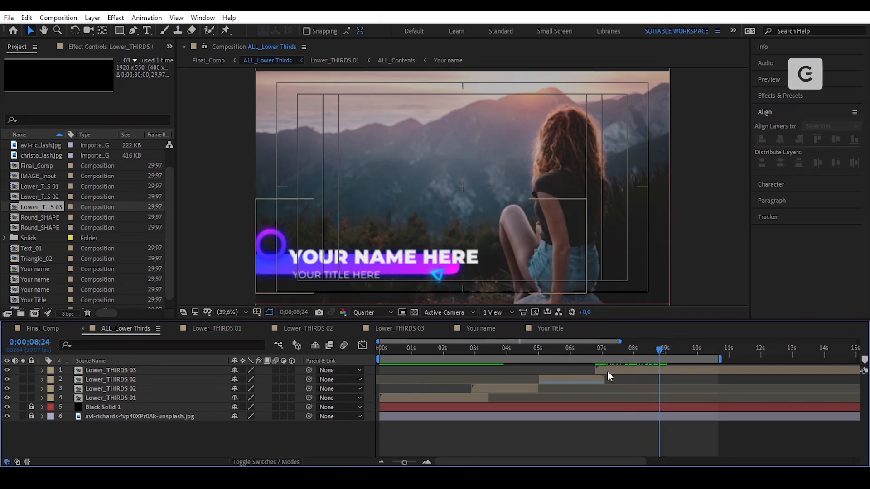
pyautogui.moveTo(608, 371); pyautogui.dragTo(674, 377)
pyautogui.click(604, 349)
pyautogui.hotkey('ctrl', 'shift', 'd')
pyautogui.press('Delete')
pyautogui.click(598, 350)
# - Duplicate the lower third layer and time-reverse the top copy
pyautogui.click(26, 17)
pyautogui.click(89, 157)
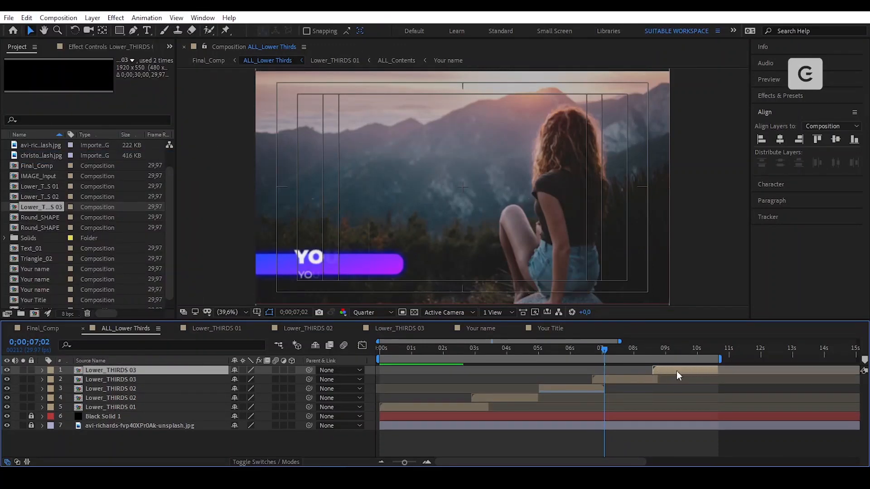
pyautogui.rightClick(678, 372)
pyautogui.moveTo(747, 131)
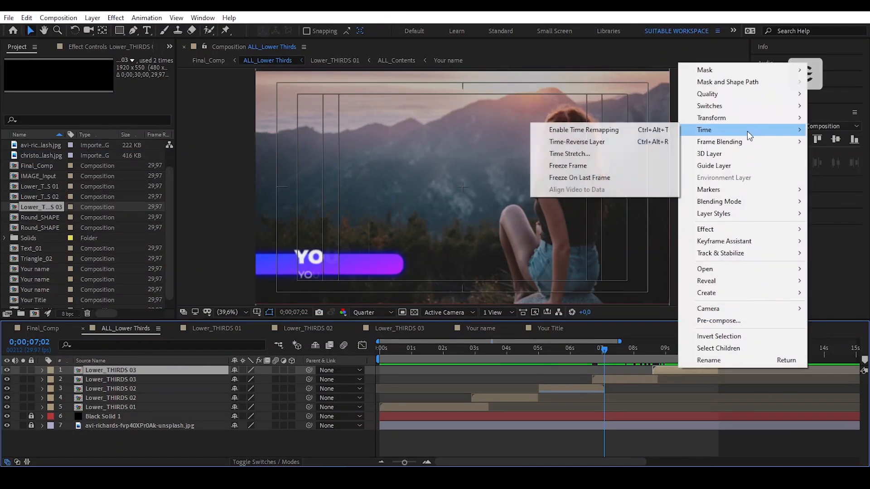
pyautogui.click(663, 144)
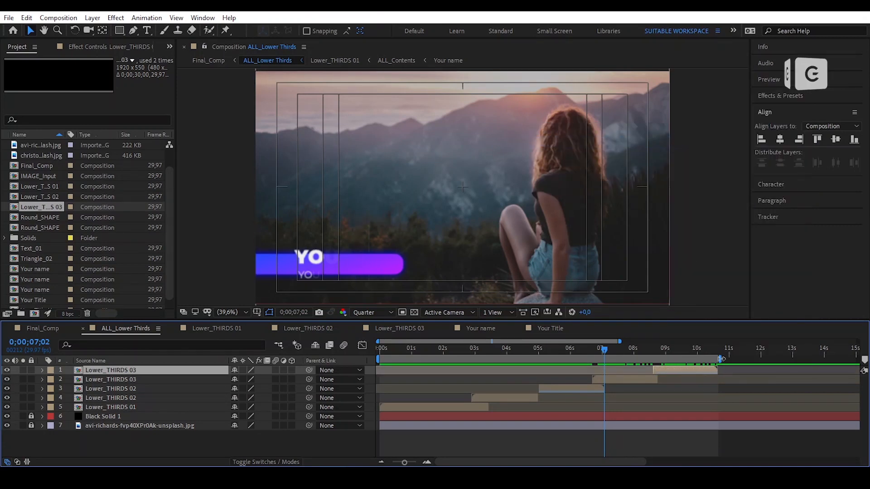
# - Deselect the layer, return to the animation start, and bring up the grid and guide options
pyautogui.click(678, 444)
pyautogui.moveTo(607, 354); pyautogui.dragTo(346, 390)
pyautogui.click(257, 312)
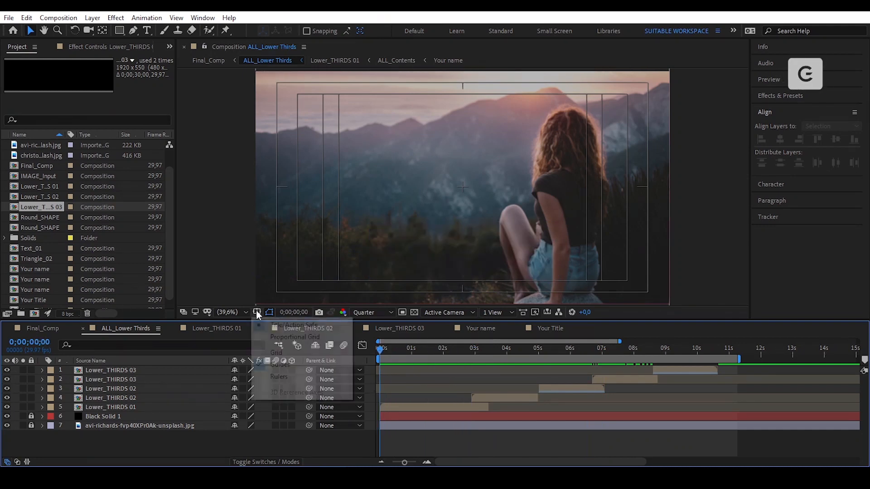
# - Hide the title/action safe guides and preview the lower-third animation
pyautogui.click(285, 325)
pyautogui.click(540, 445)
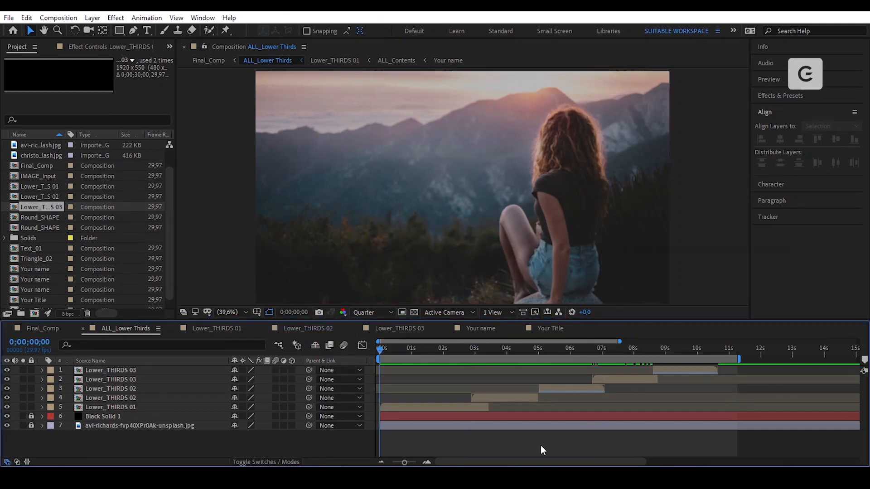
pyautogui.press('space')
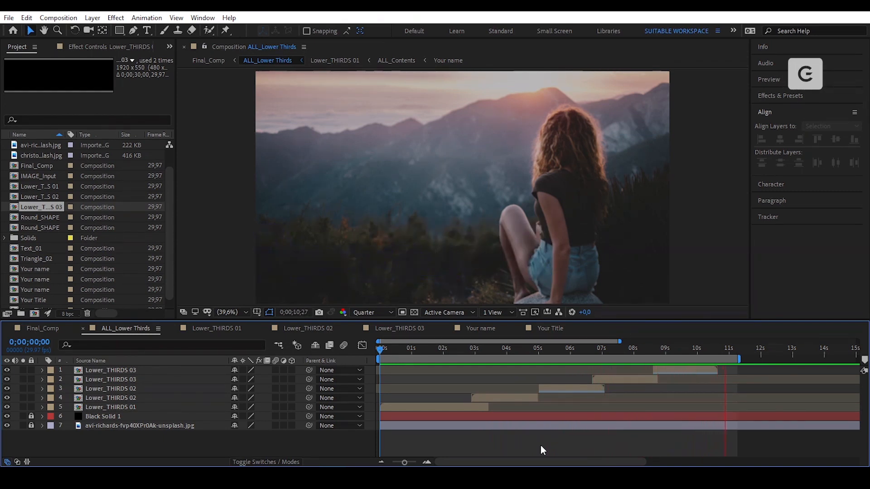
pyautogui.press('space')
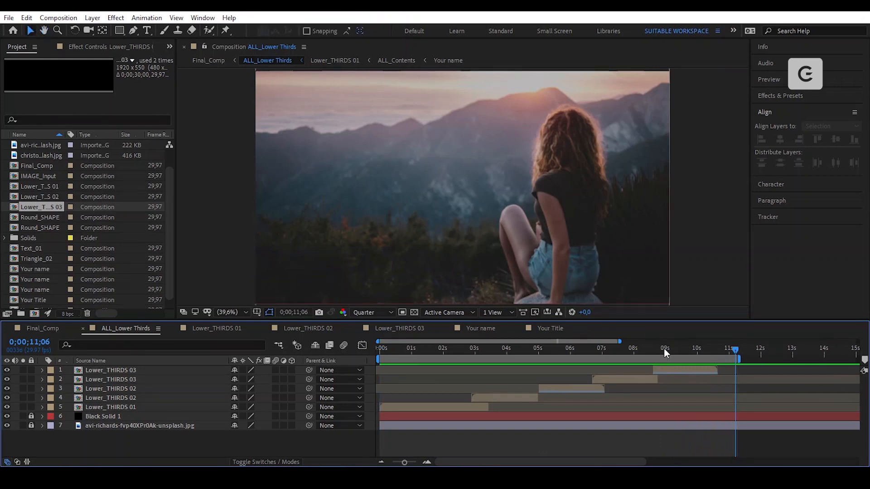
# - Nudge the reversed top layer to start at 0;00;08;23, then move the playhead to about 11 seconds
pyautogui.moveTo(701, 353); pyautogui.dragTo(677, 370)
pyautogui.scroll(1, 661, 368)
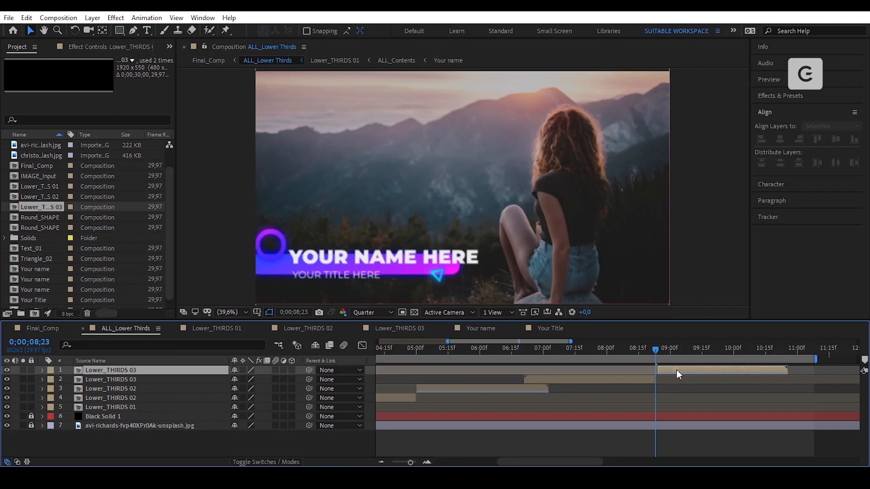
pyautogui.click(648, 349)
pyautogui.scroll(1, 663, 382)
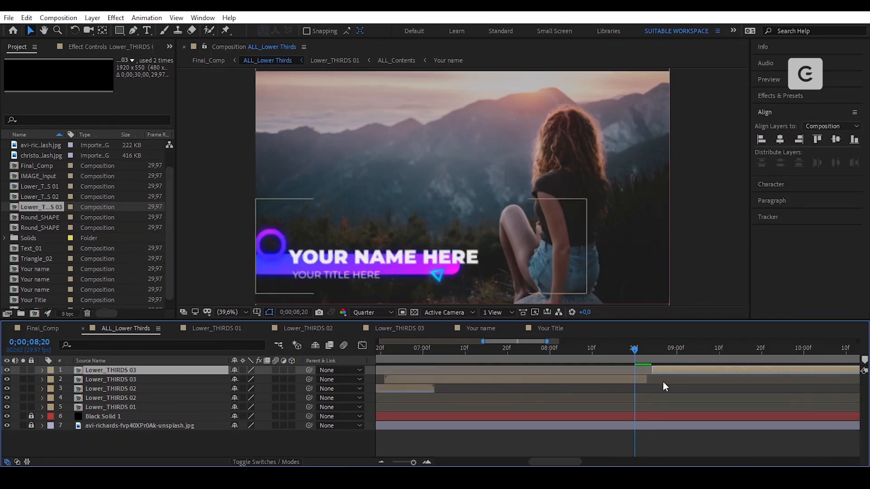
pyautogui.click(640, 347)
pyautogui.moveTo(640, 348); pyautogui.dragTo(658, 369)
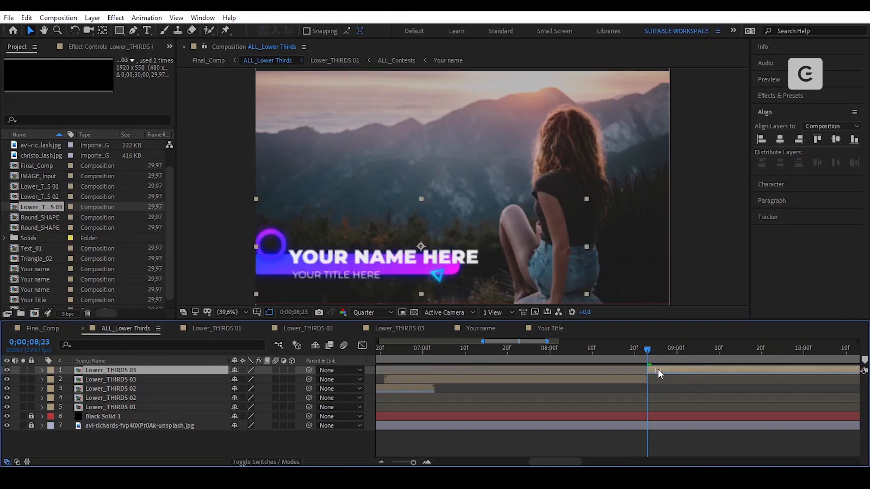
pyautogui.scroll(-2, 592, 397)
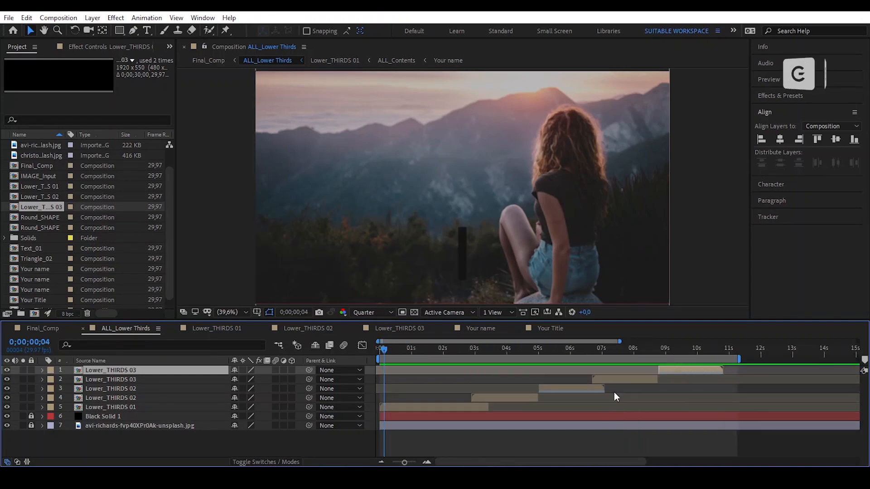
pyautogui.scroll(-2, 588, 407)
pyautogui.click(646, 442)
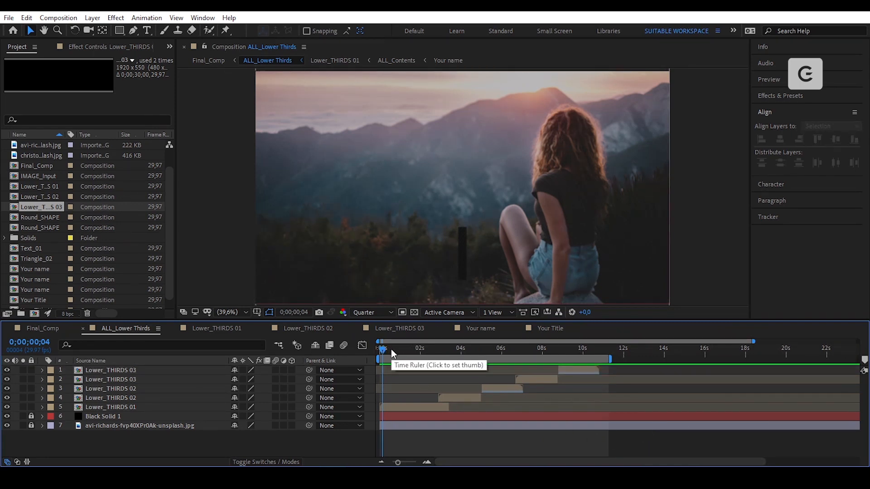
pyautogui.moveTo(584, 350); pyautogui.dragTo(600, 352)
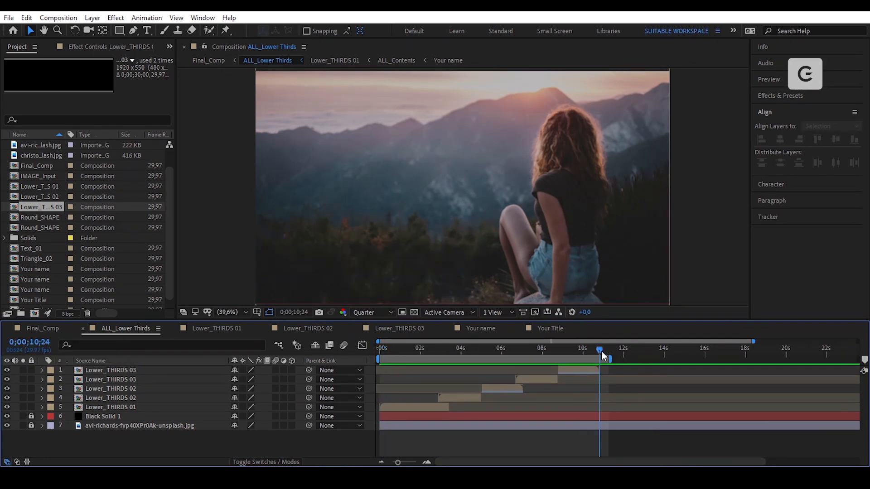
# - In Final_Comp, end the work area at about 11 seconds and play it from the start
pyautogui.click(55, 331)
pyautogui.press('n')
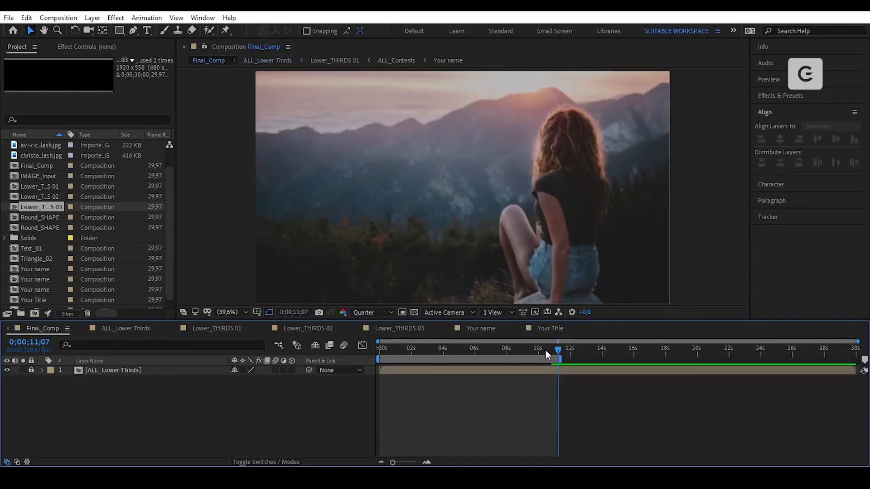
pyautogui.moveTo(545, 350); pyautogui.dragTo(364, 373)
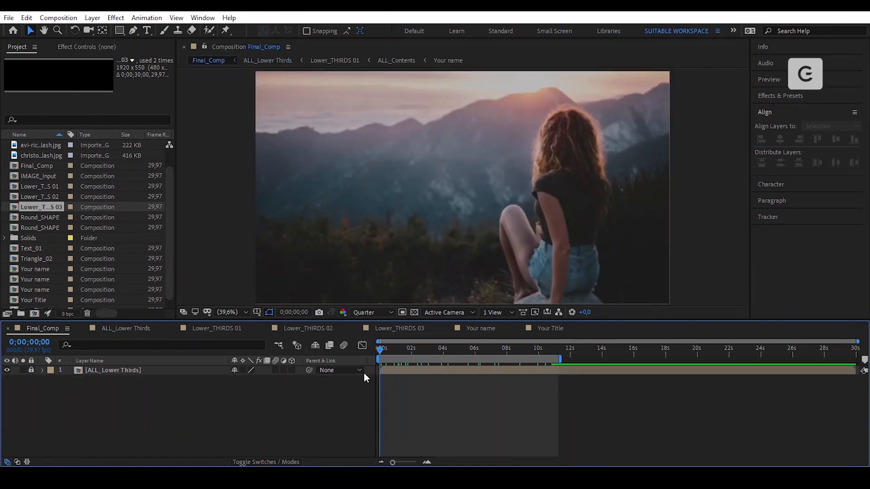
pyautogui.press('space')
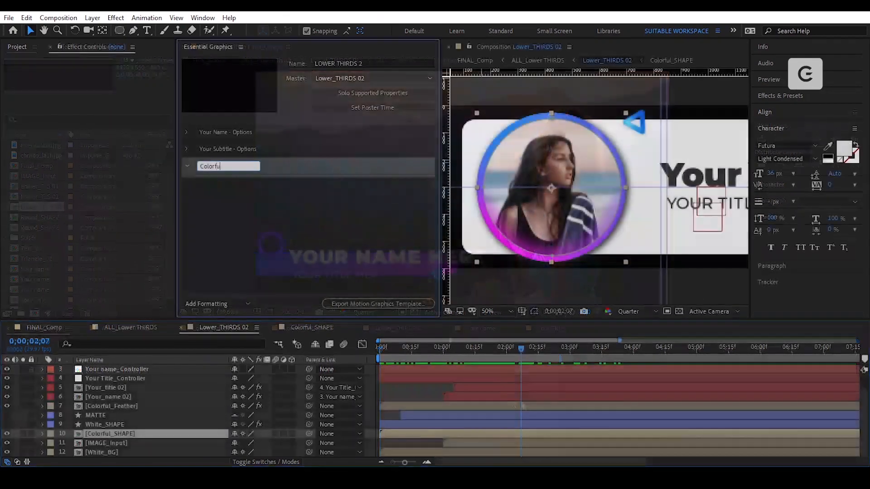
# - Name the group Colorful Shape and drag the Colorful_SHAPE layer's five Transform properties into it
pyautogui.write('l Shape')
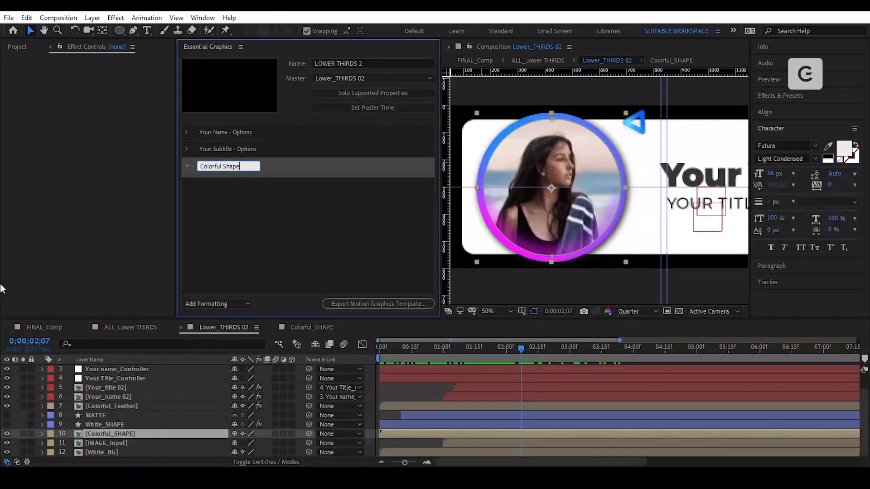
pyautogui.press('Return')
pyautogui.doubleClick(110, 434)
pyautogui.click(155, 380)
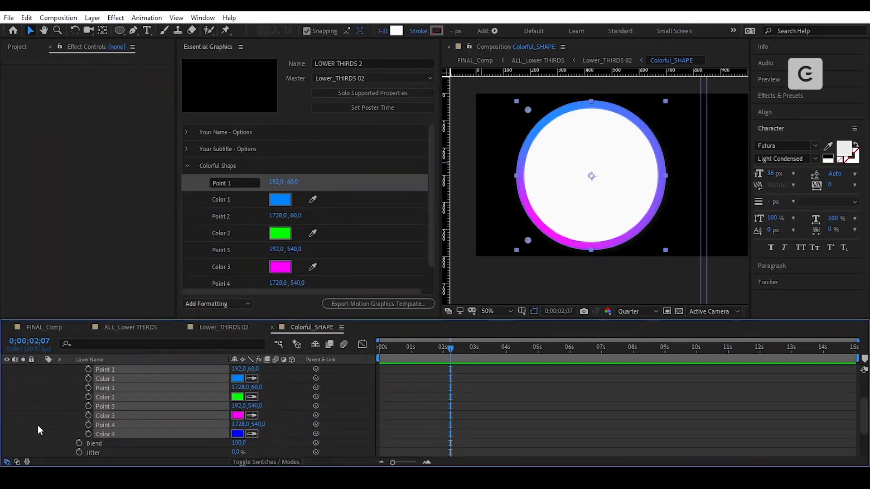
pyautogui.scroll(3, 38, 426)
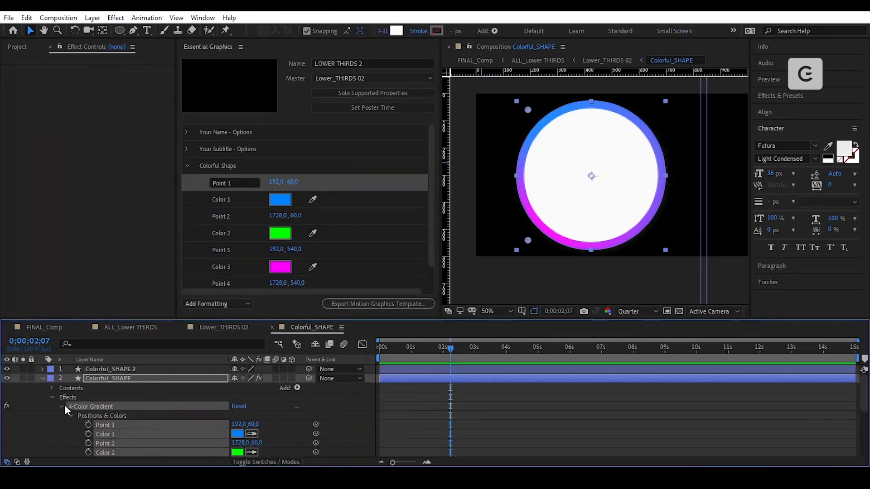
pyautogui.click(51, 398)
pyautogui.click(52, 407)
pyautogui.click(94, 416)
pyautogui.keyDown('shift'); pyautogui.click(107, 453); pyautogui.keyUp('shift')
pyautogui.moveTo(106, 453); pyautogui.dragTo(237, 170)
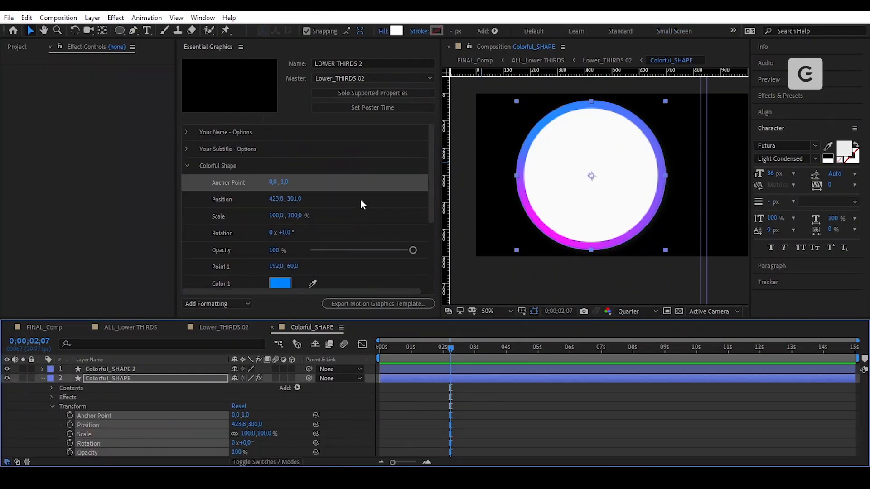
# - Select the Colorful_SHAPE 2 layer and begin editing the Your Name text
pyautogui.scroll(-5, 360, 200)
pyautogui.click(42, 379)
pyautogui.click(112, 368)
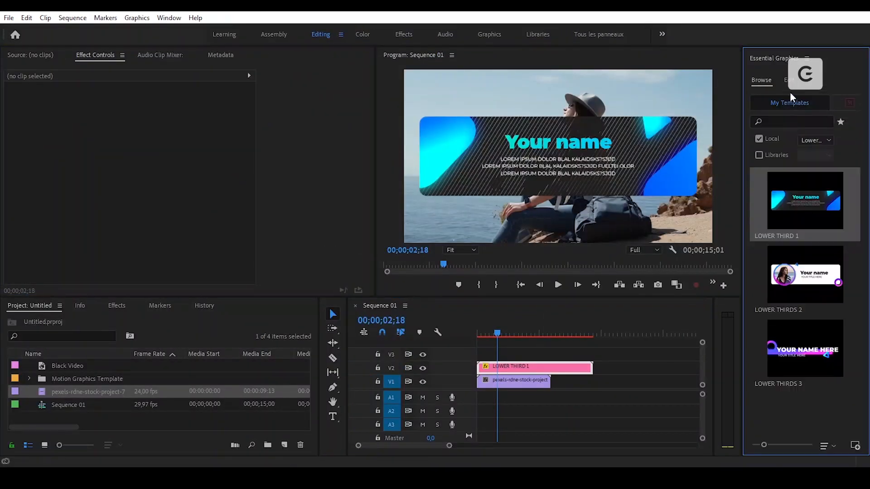
pyautogui.click(751, 112)
pyautogui.click(765, 135)
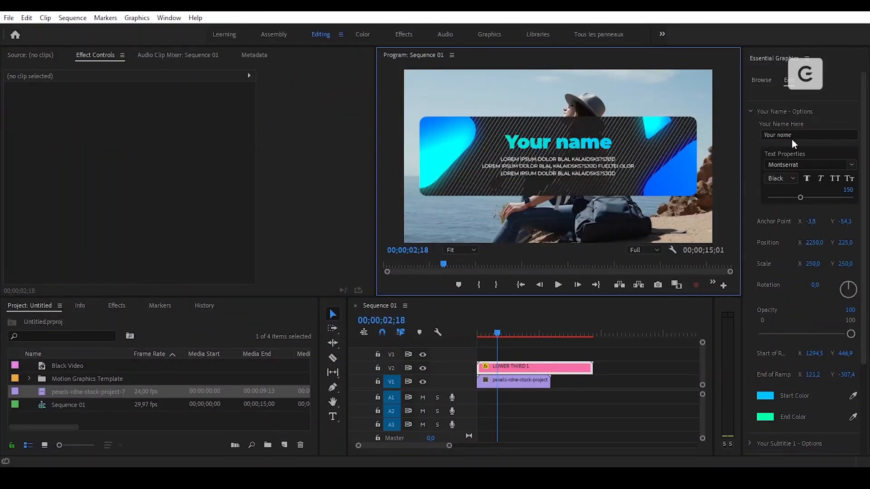
# - Enter a custom name, reduce its font size to 131, and move it up slightly
pyautogui.click(789, 158)
pyautogui.moveTo(801, 197); pyautogui.dragTo(796, 198)
pyautogui.moveTo(846, 242); pyautogui.dragTo(837, 242)
pyautogui.scroll(-1, 839, 301)
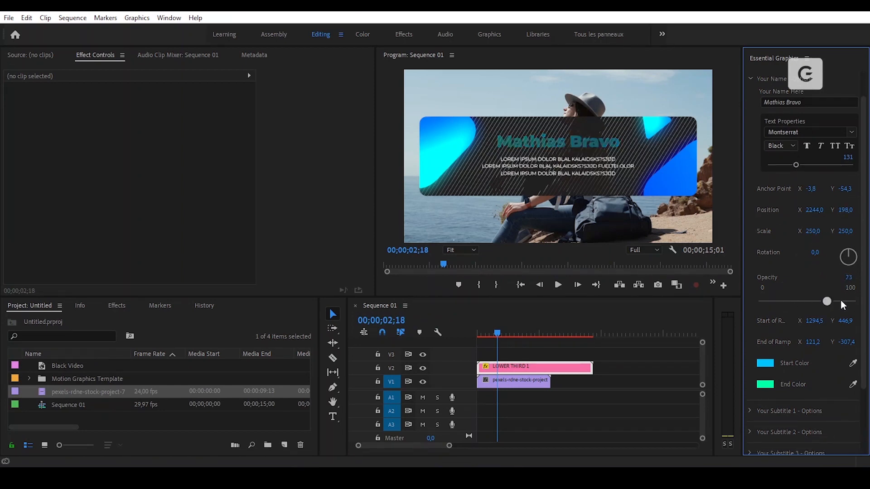
# - Set the gradient start colour to yellow and the end colour to orange
pyautogui.click(765, 363)
pyautogui.click(466, 212)
pyautogui.click(550, 182)
pyautogui.click(766, 385)
pyautogui.click(466, 200)
pyautogui.click(556, 182)
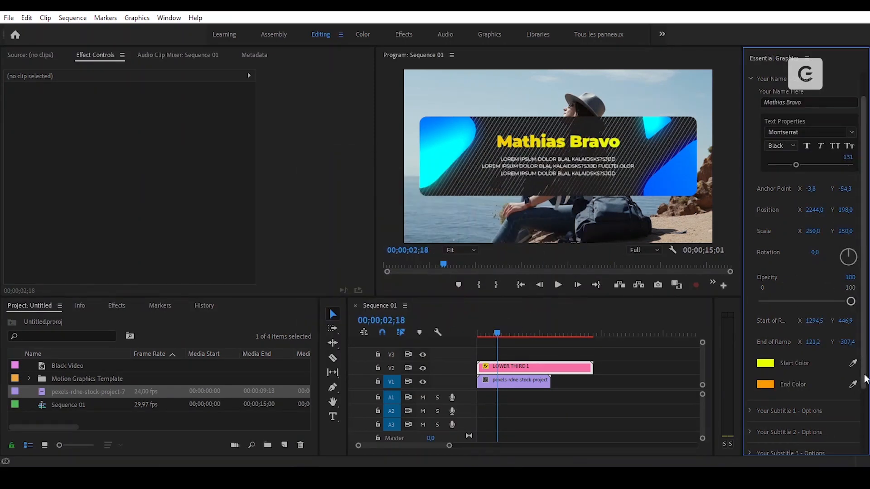
# - Replace the Your Subtitle 1 text with 'ANY THING YOU WANT' and select the LOWER THIRD 1 clip
pyautogui.scroll(-3, 863, 378)
pyautogui.click(751, 326)
pyautogui.scroll(-1, 752, 327)
pyautogui.moveTo(764, 316); pyautogui.dragTo(868, 316)
pyautogui.write('ANY THING YOU WANT')
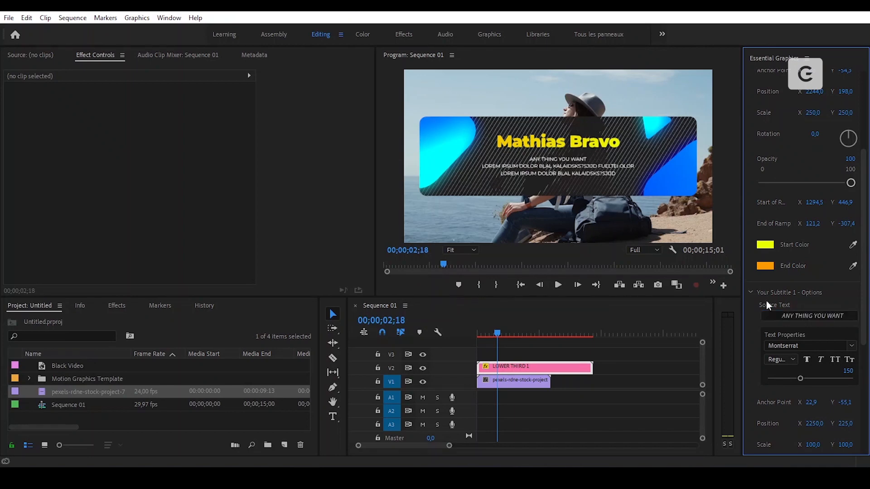
pyautogui.click(766, 295)
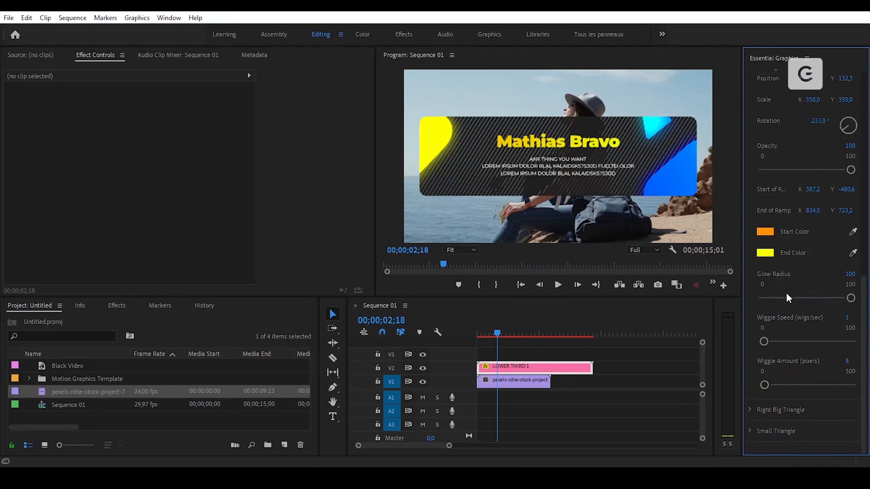
pyautogui.scroll(5, 787, 298)
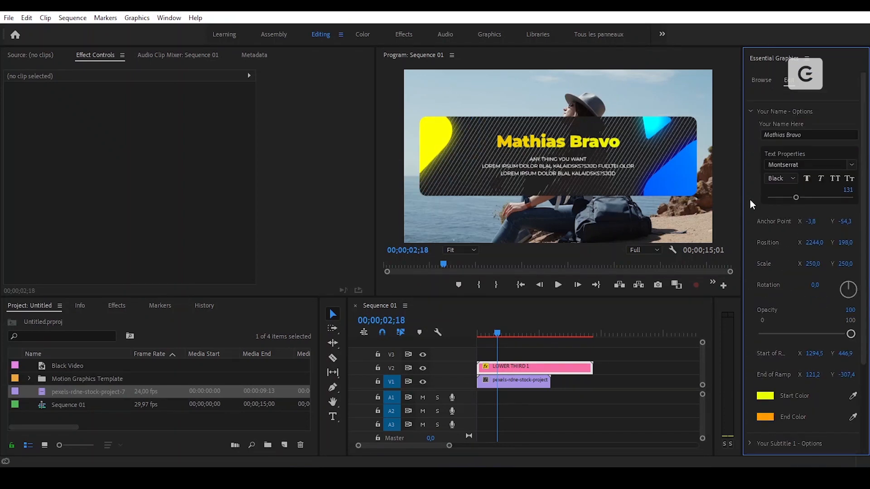
pyautogui.click(750, 197)
pyautogui.click(535, 367)
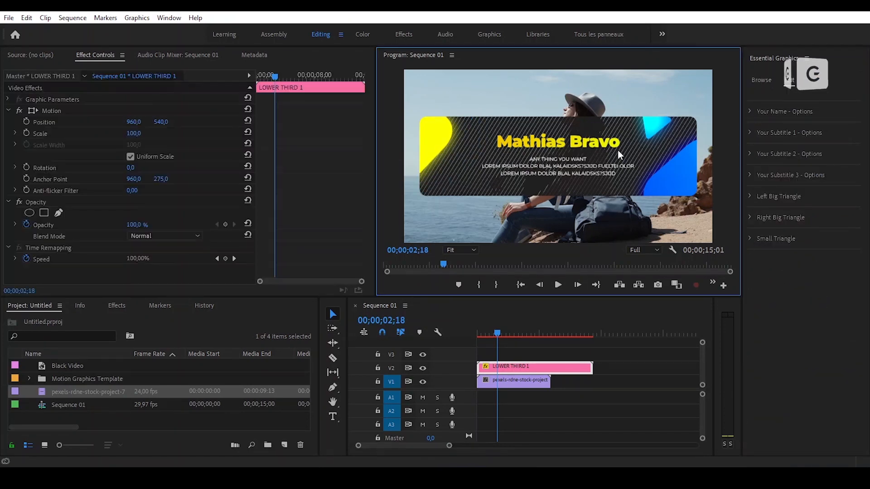